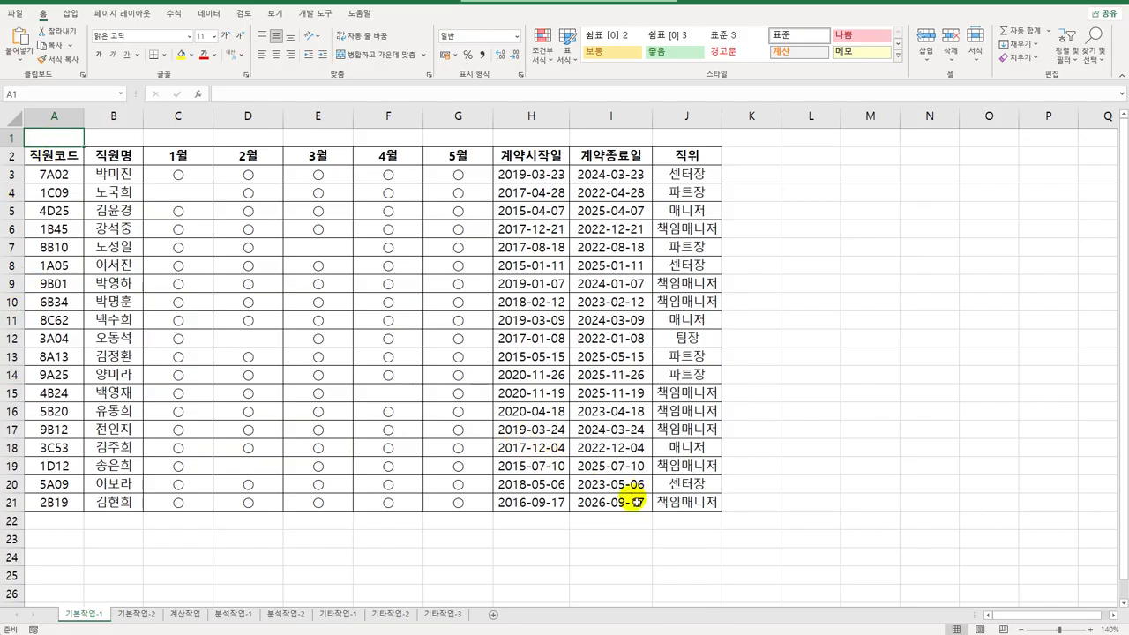
- Enter the criteria heading 조건 in cell A23 below the employee table
drag(64, 538, 66, 559)
scroll(64, 554, down, 3)
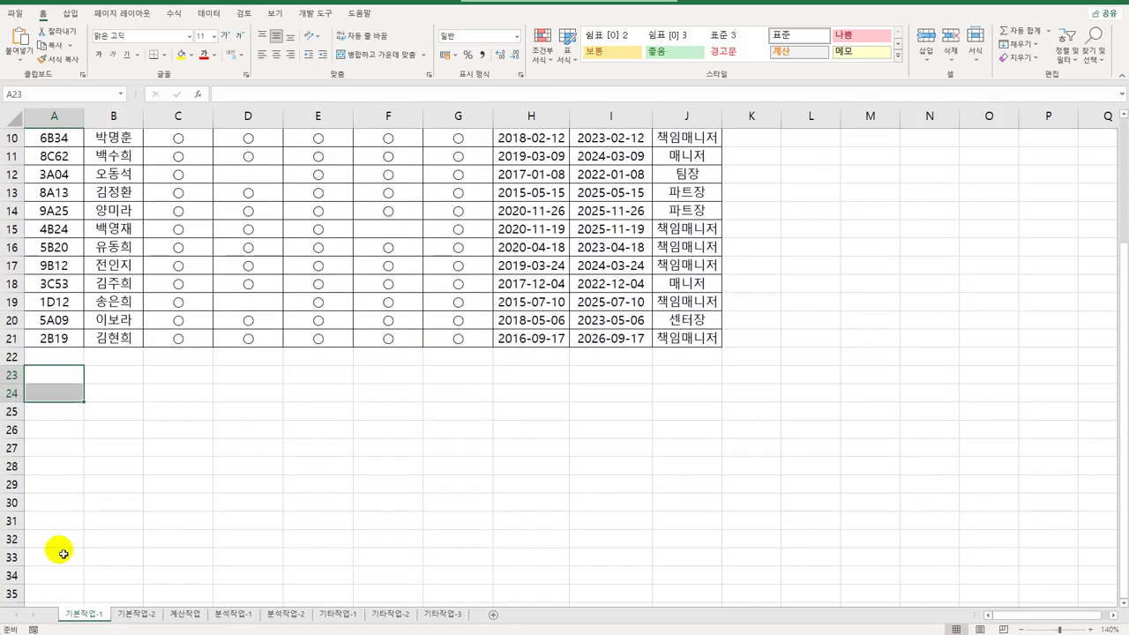
click(51, 430)
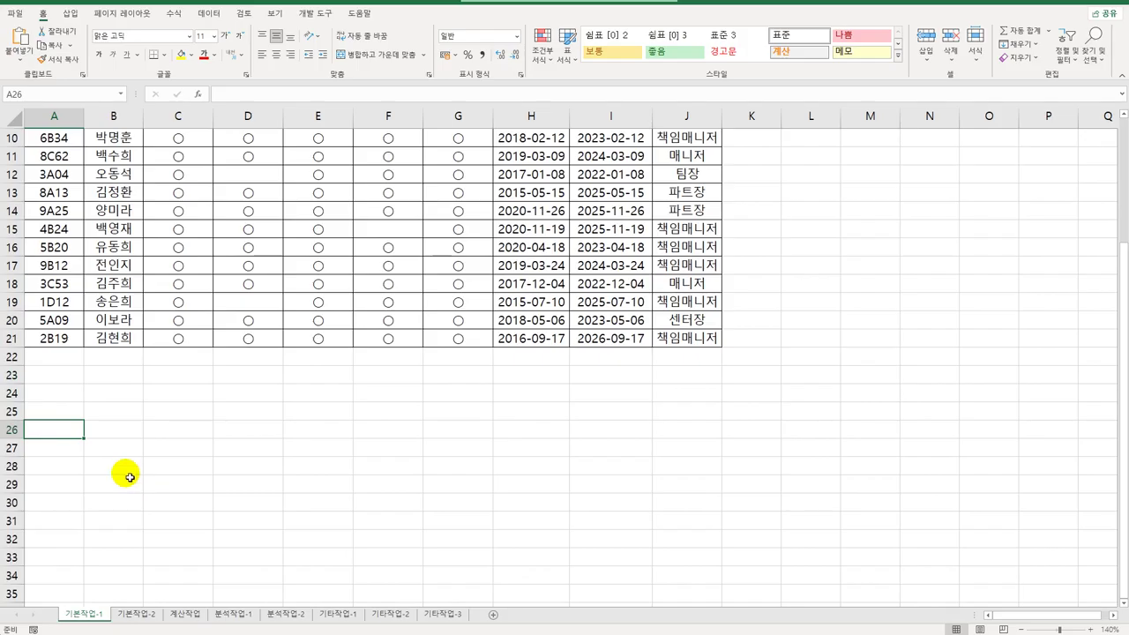
click(74, 382)
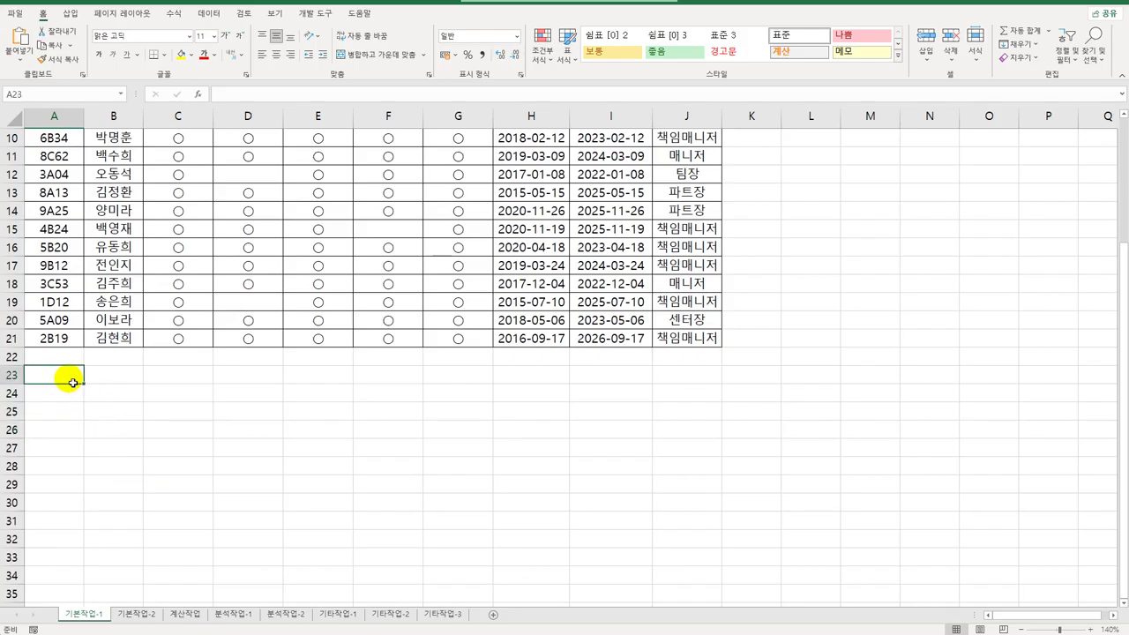
text(조건)
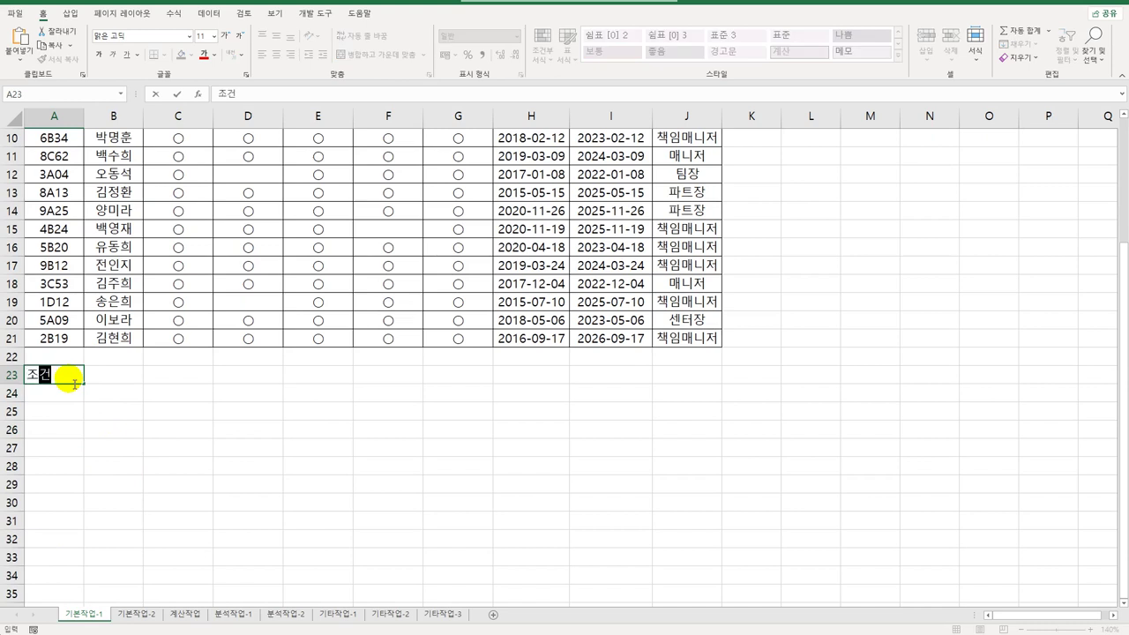
key(Return)
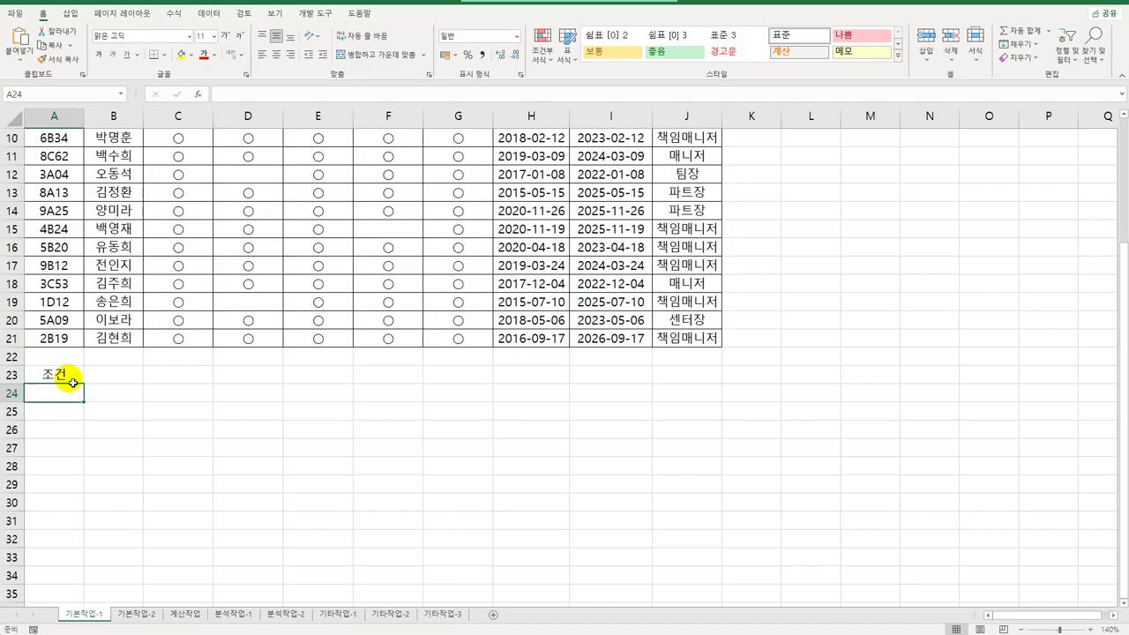
- Begin an AND formula in A24 with the first condition COUNTA(C3:G3)=5
text(=)
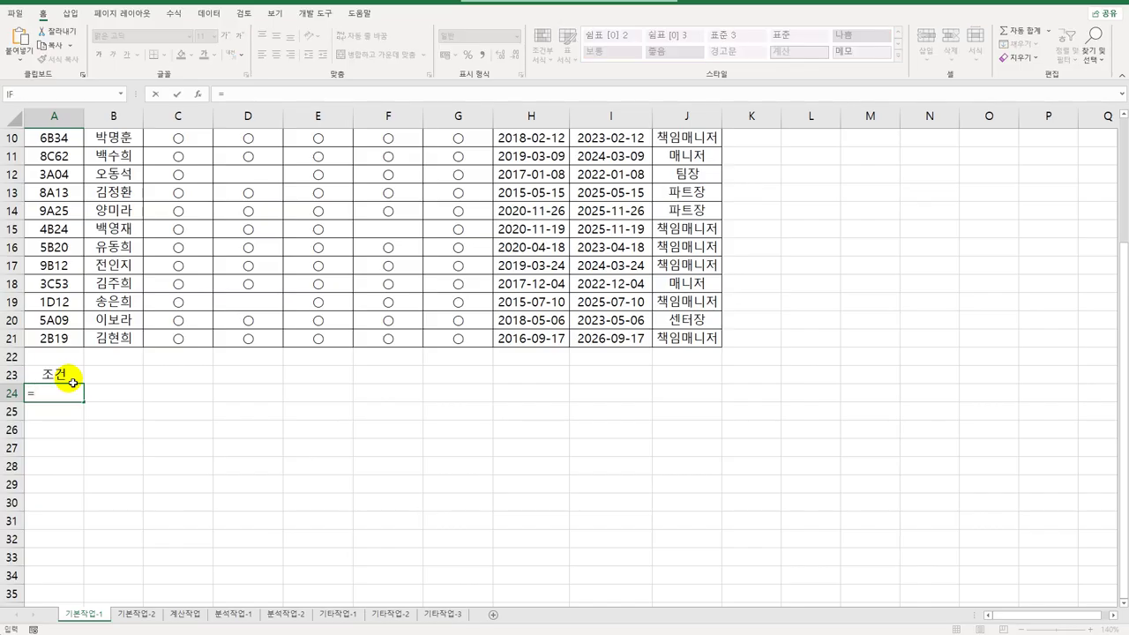
text(ㅁ)
key(BackSpace)
text(and()
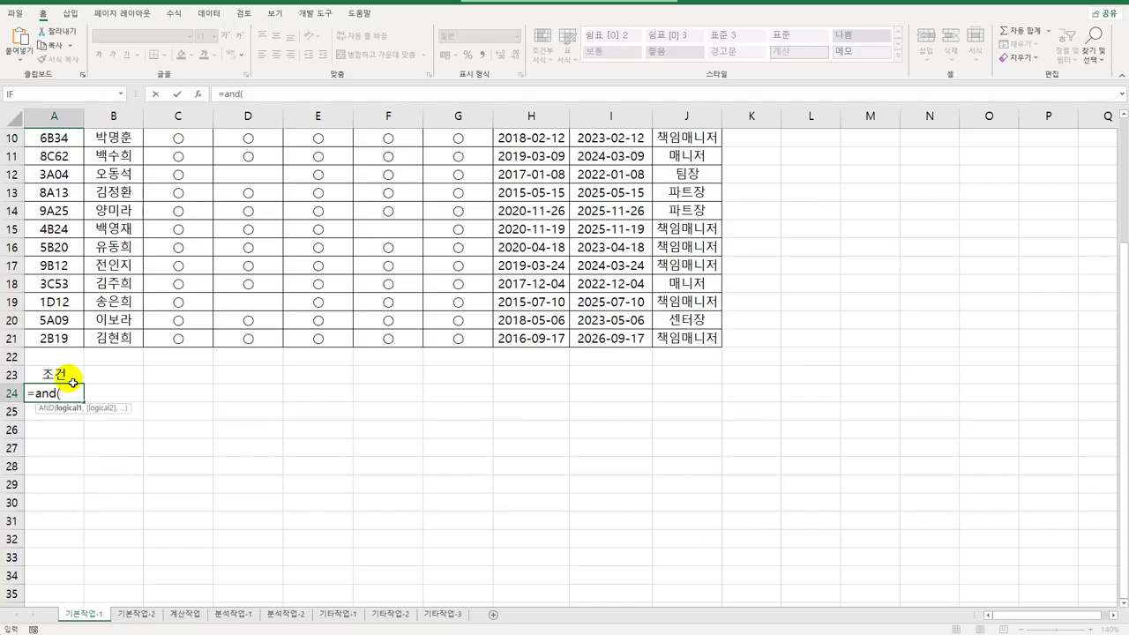
text(count)
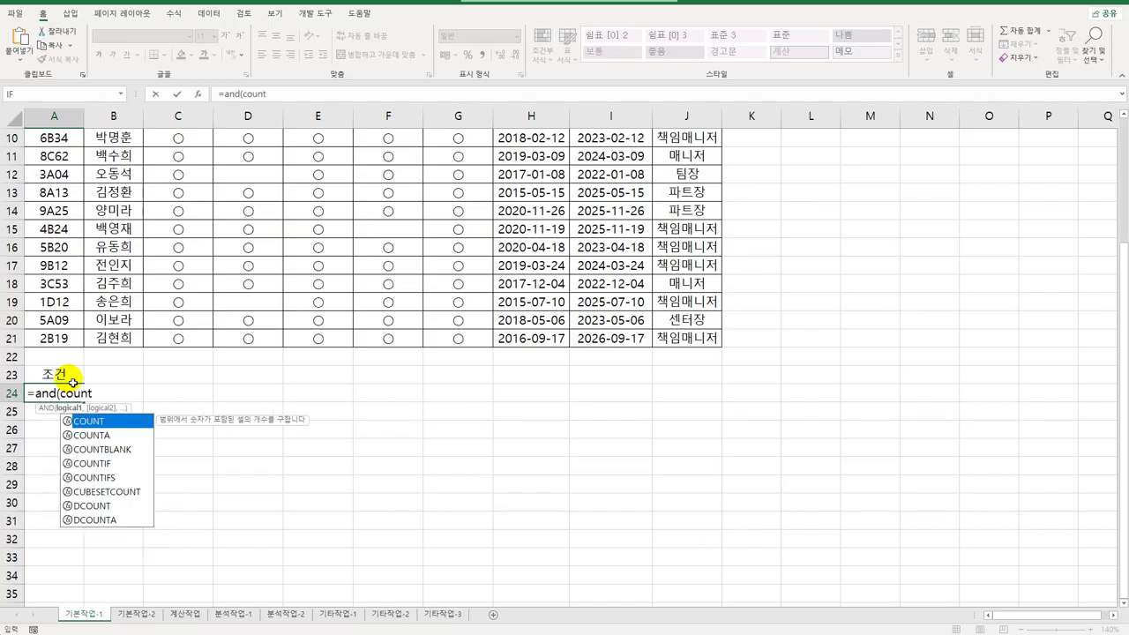
text(a()
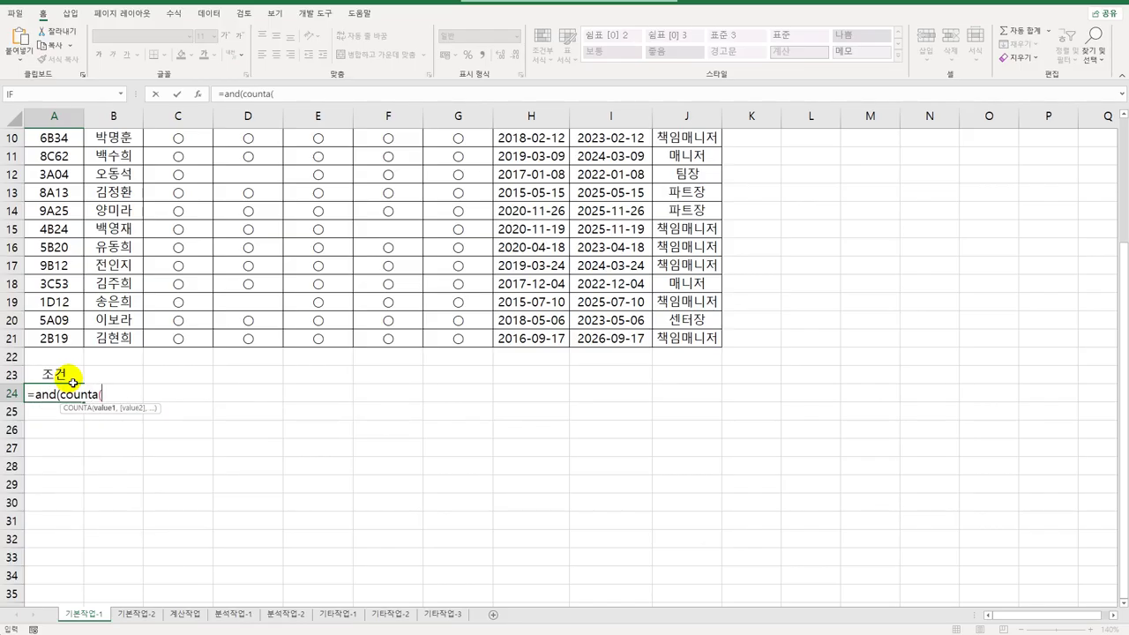
scroll(177, 259, up, 3)
drag(177, 174, 442, 175)
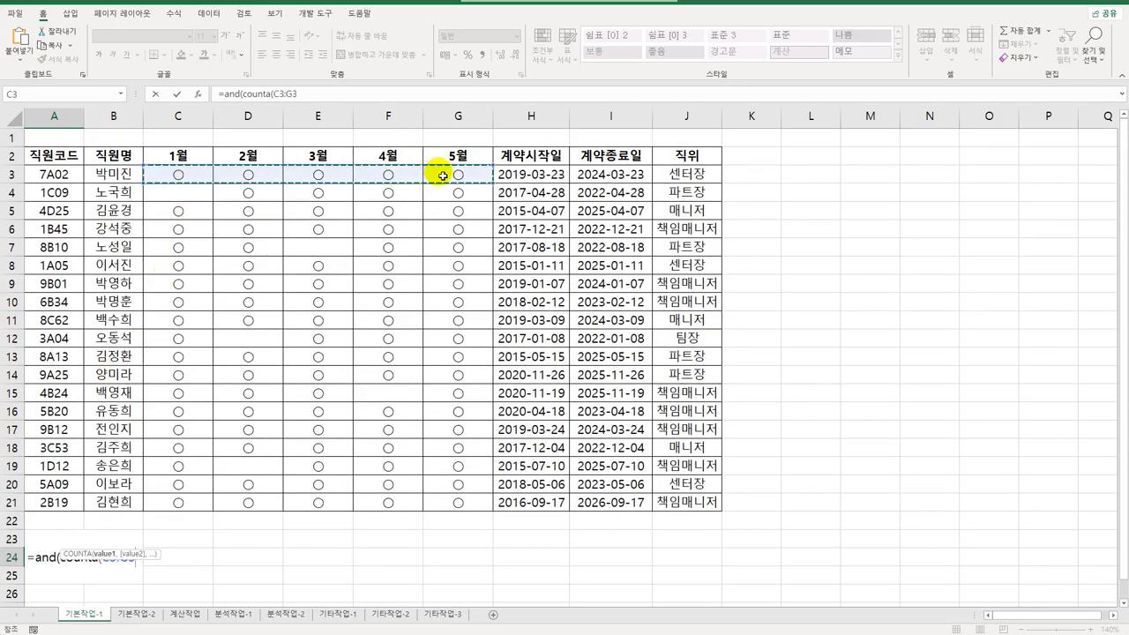
text())
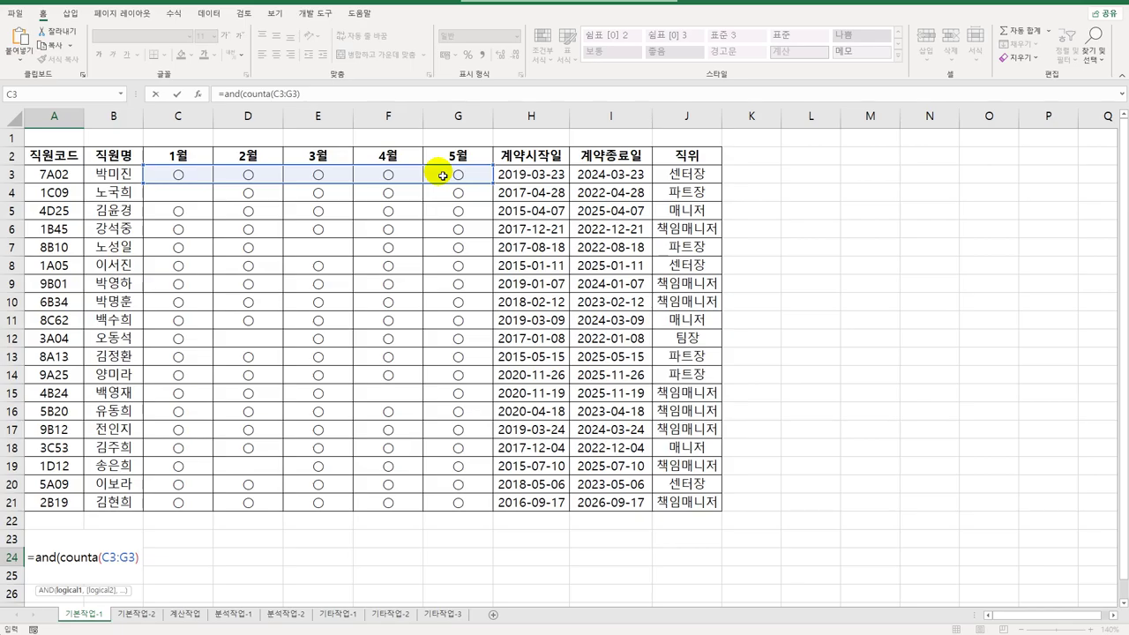
text(=5)
text(,)
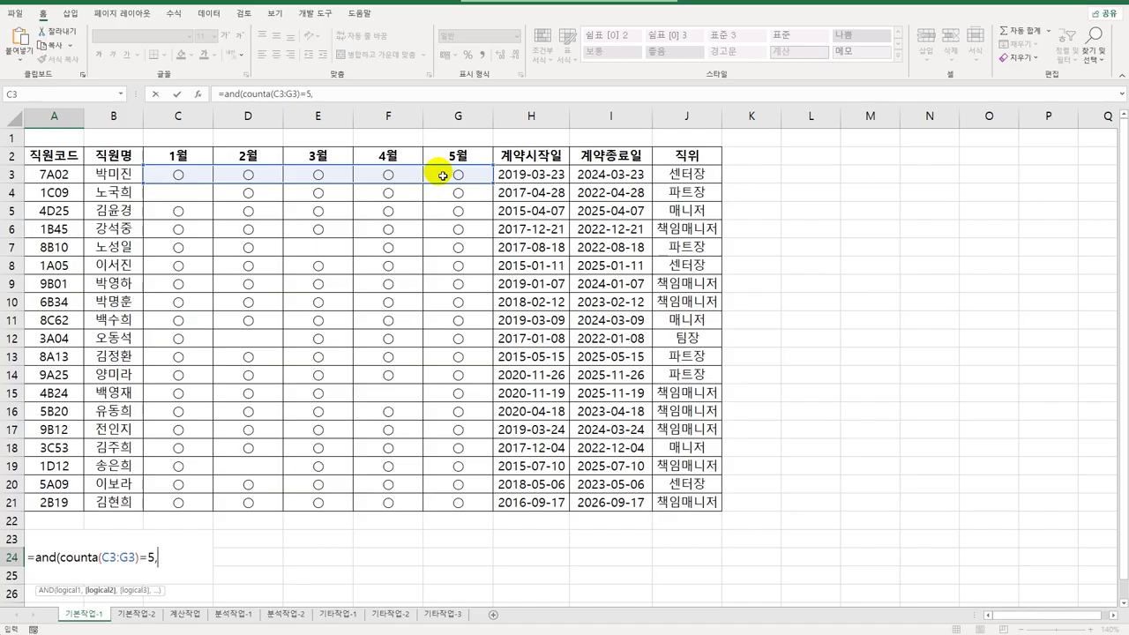
- Complete the AND formula in A24 with the second condition YEAR(I3)=2022
text(y)
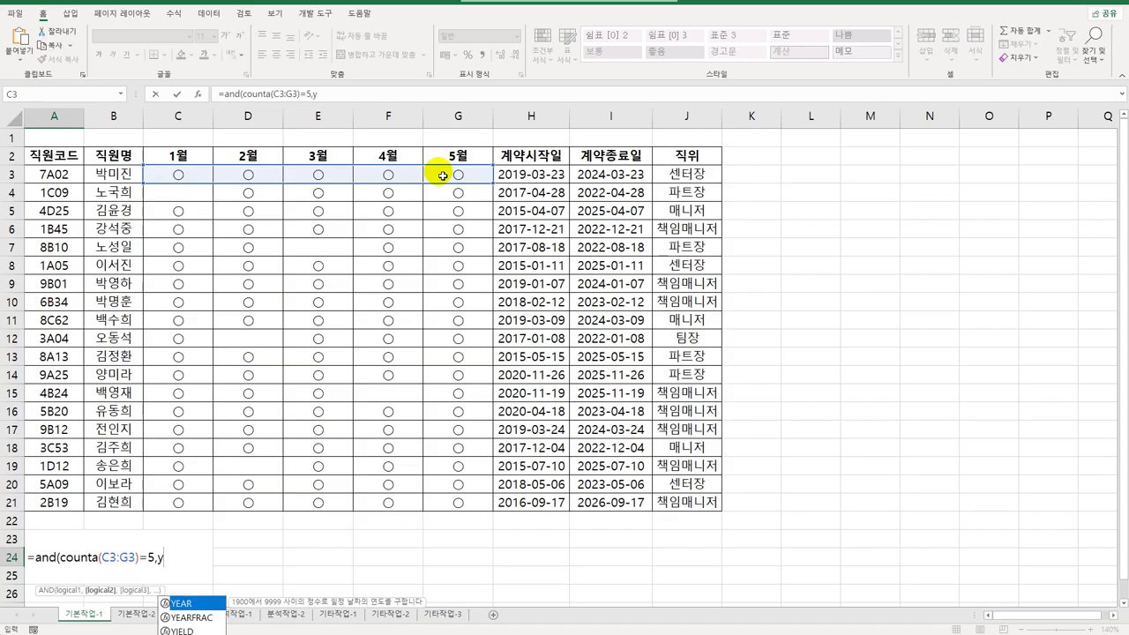
key(Tab)
click(602, 174)
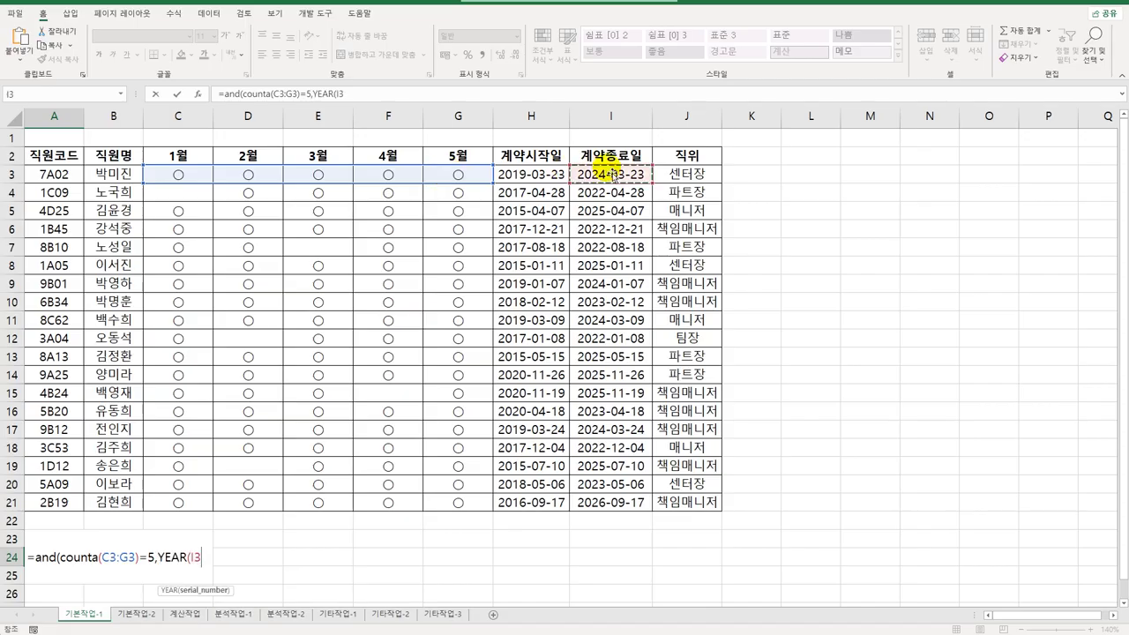
text()=)
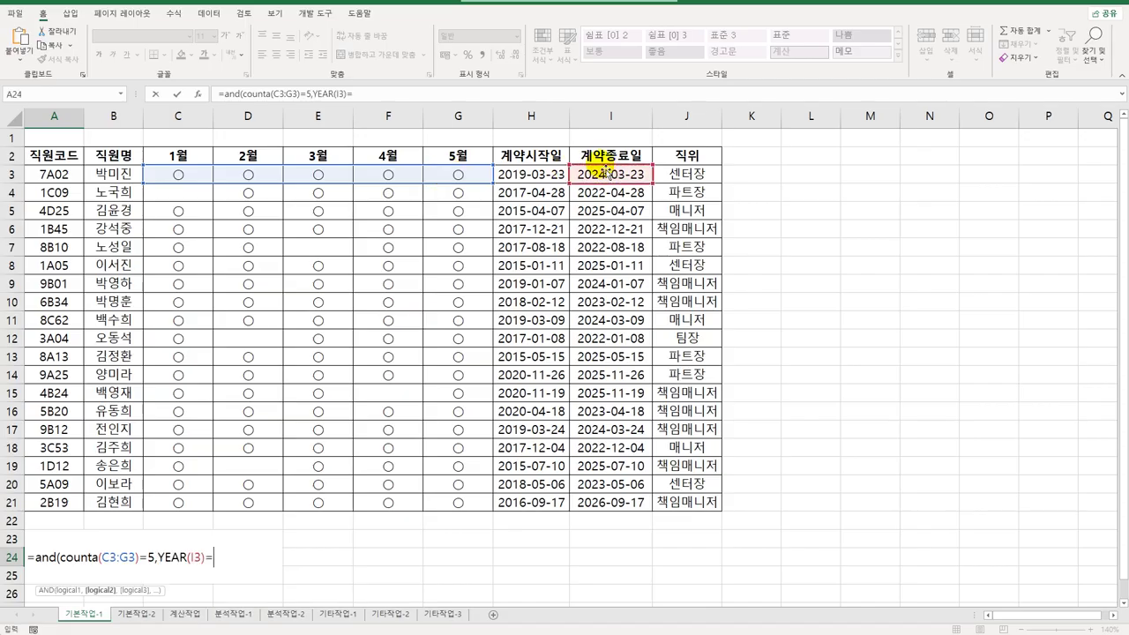
text(2022))
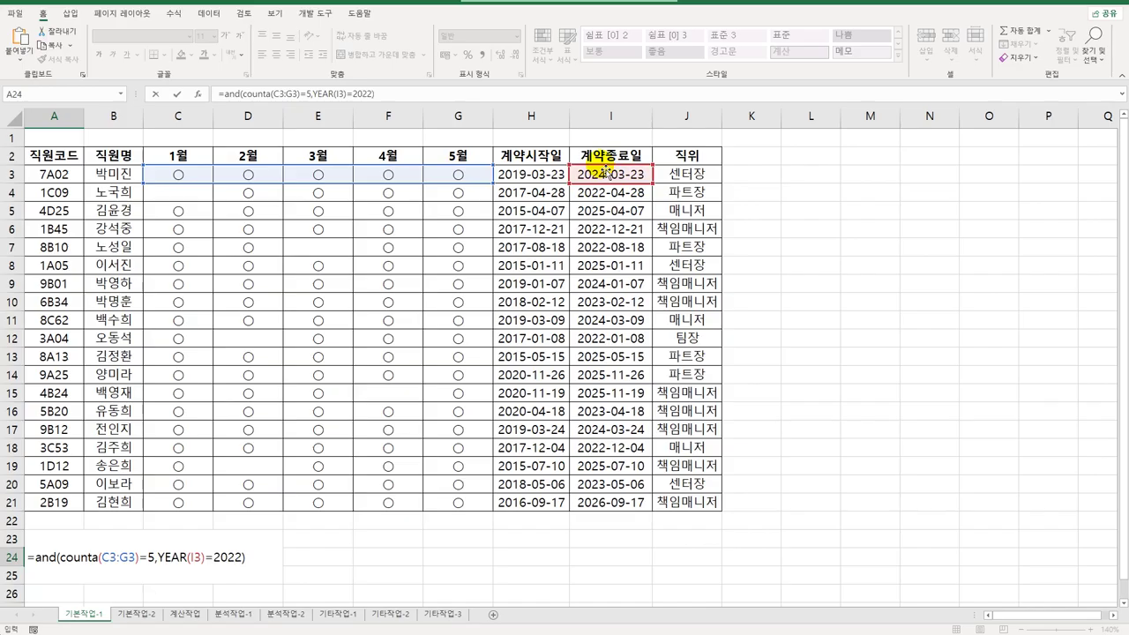
key(Return)
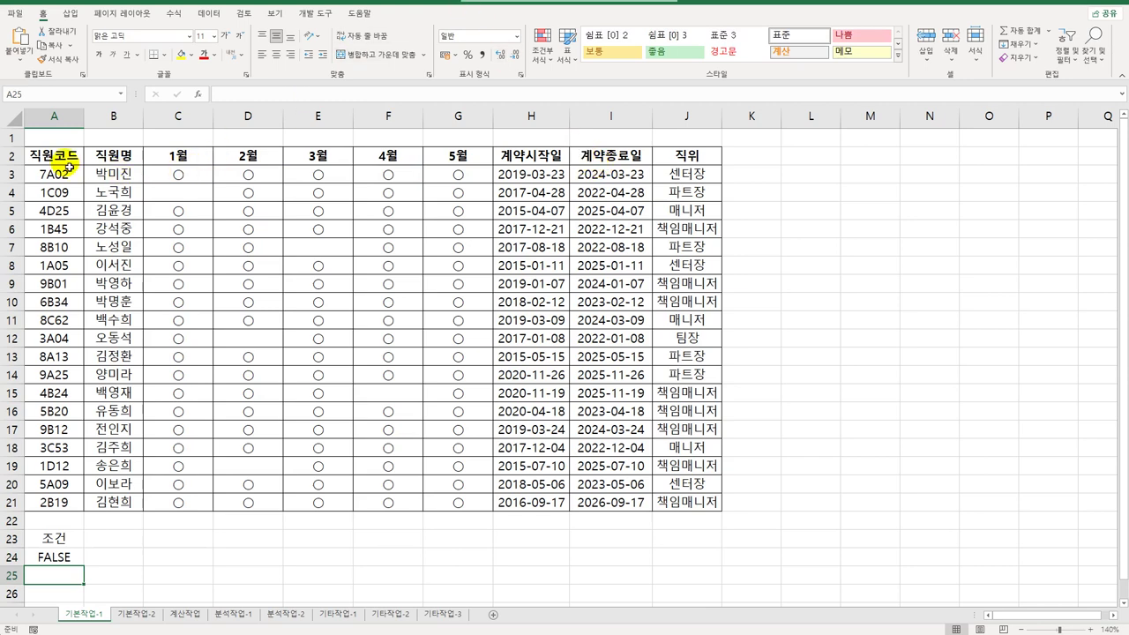
- Copy the headers 직원코드, 직원명, 계약종료일 and 직위 from row 2 into A26:D26
drag(66, 156, 112, 158)
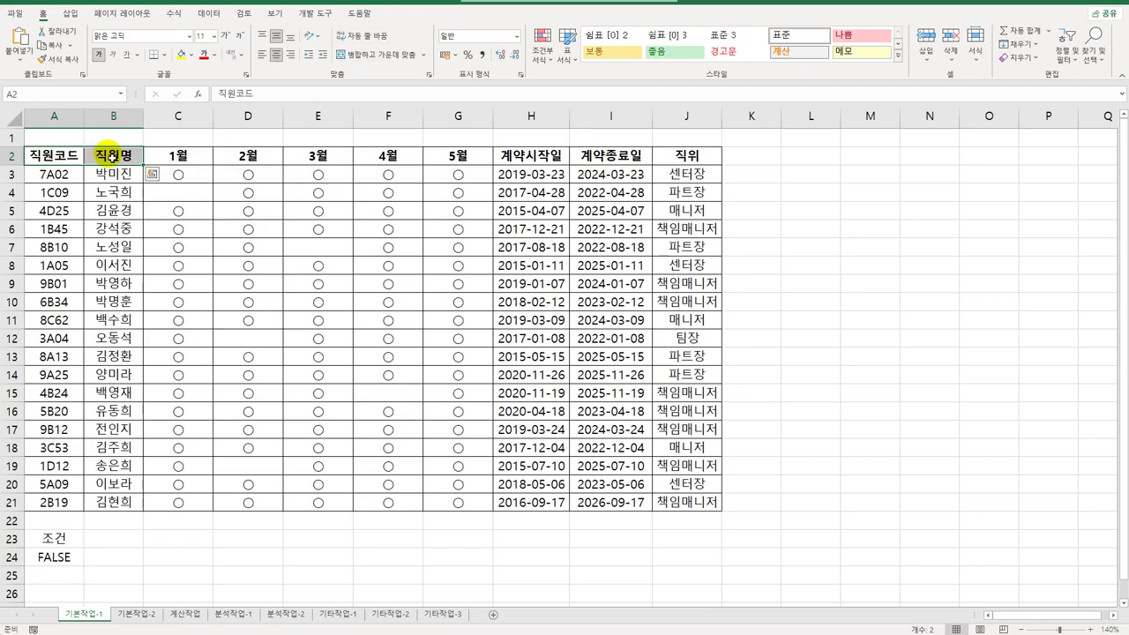
ctrl+click(617, 158)
drag(617, 159, 687, 155)
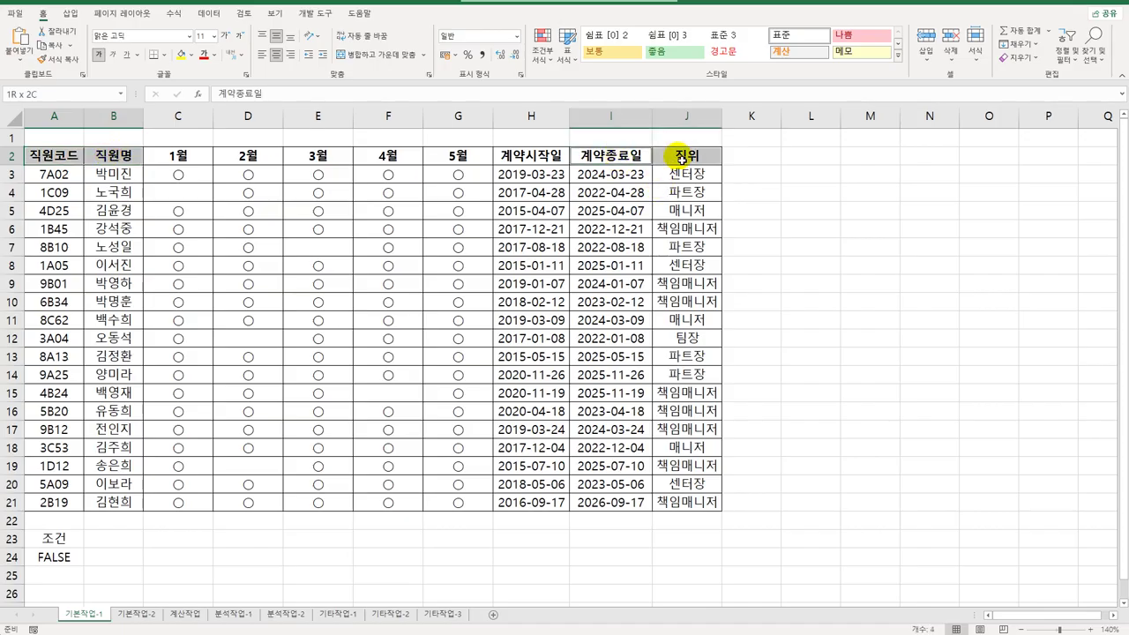
key(ctrl+c)
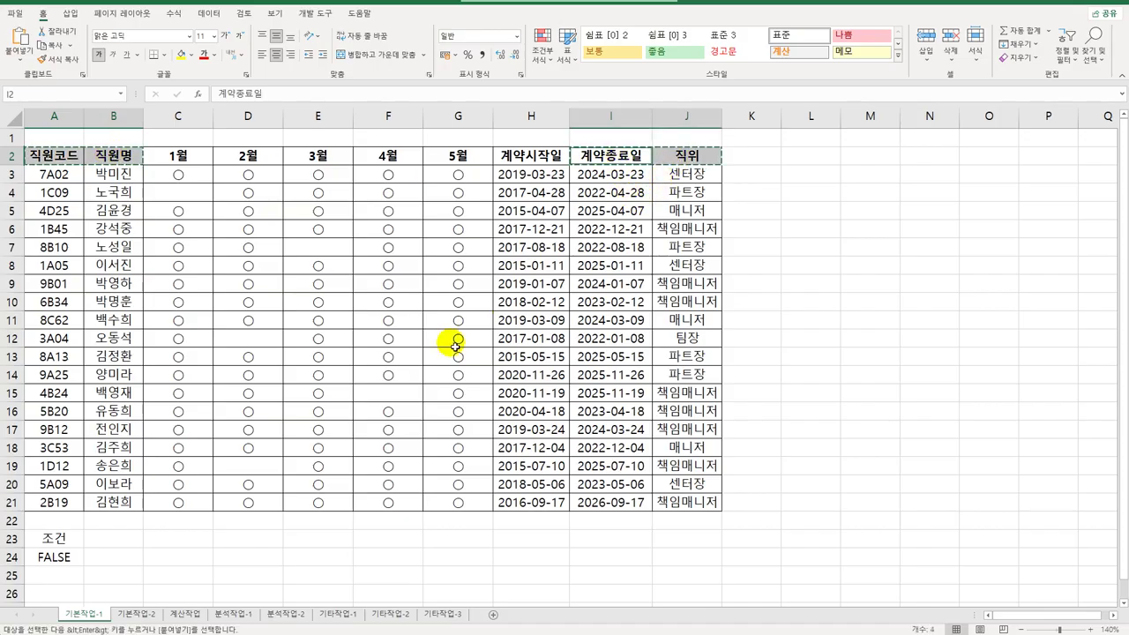
scroll(414, 353, down, 3)
click(62, 438)
key(ctrl+v)
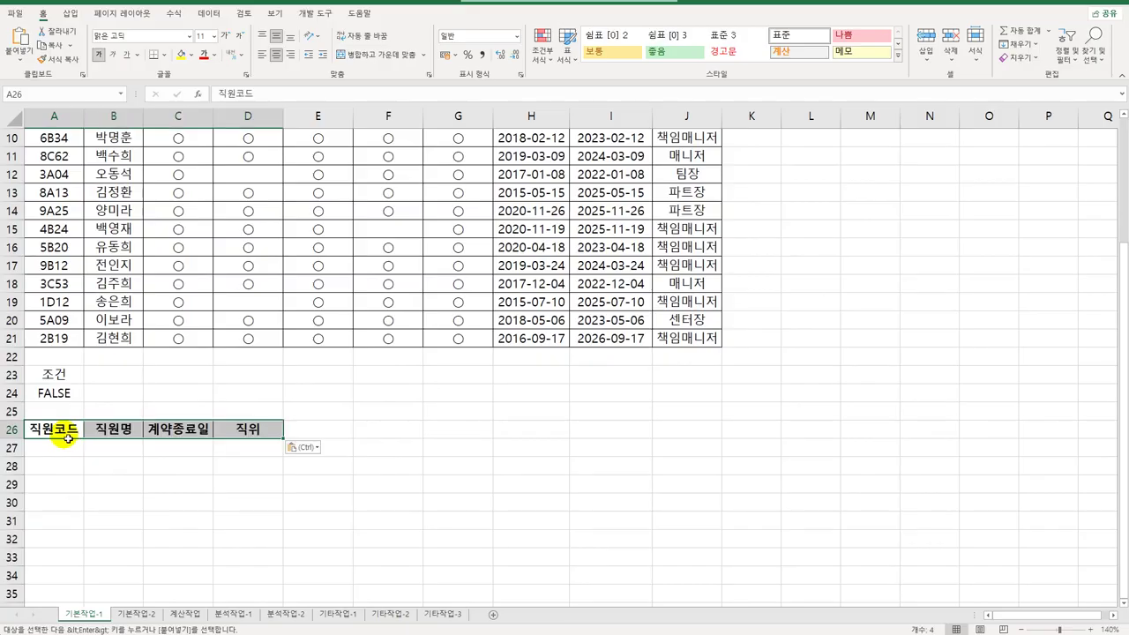
- Start an Advanced Filter on the employee table A2:J21 with A23:A24 as the criteria range
scroll(340, 398, up, 3)
click(274, 263)
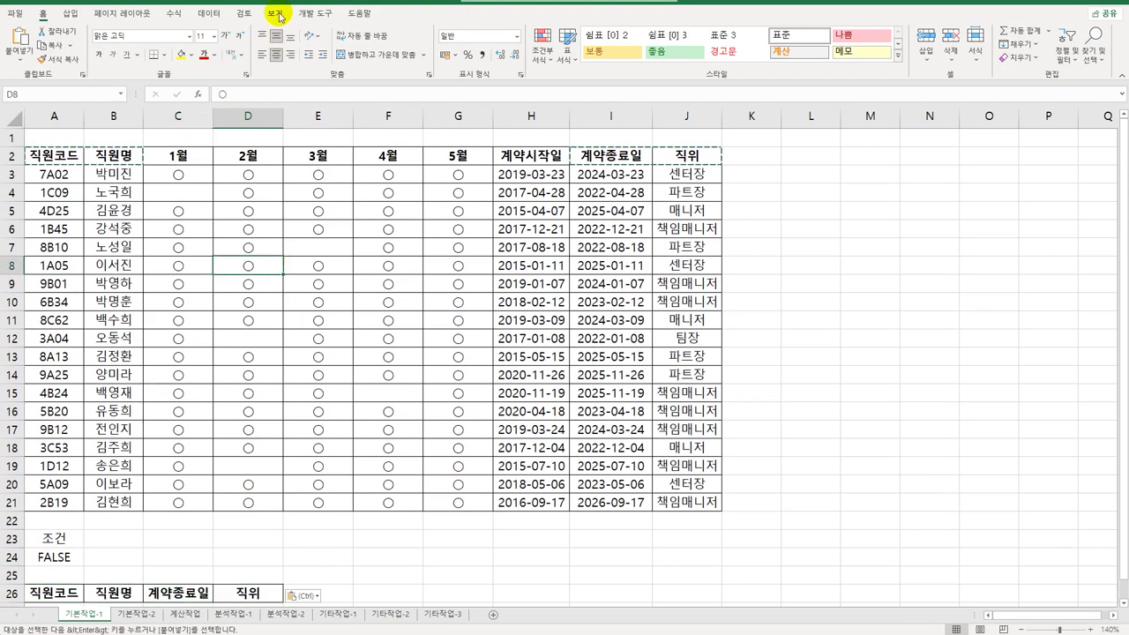
click(208, 13)
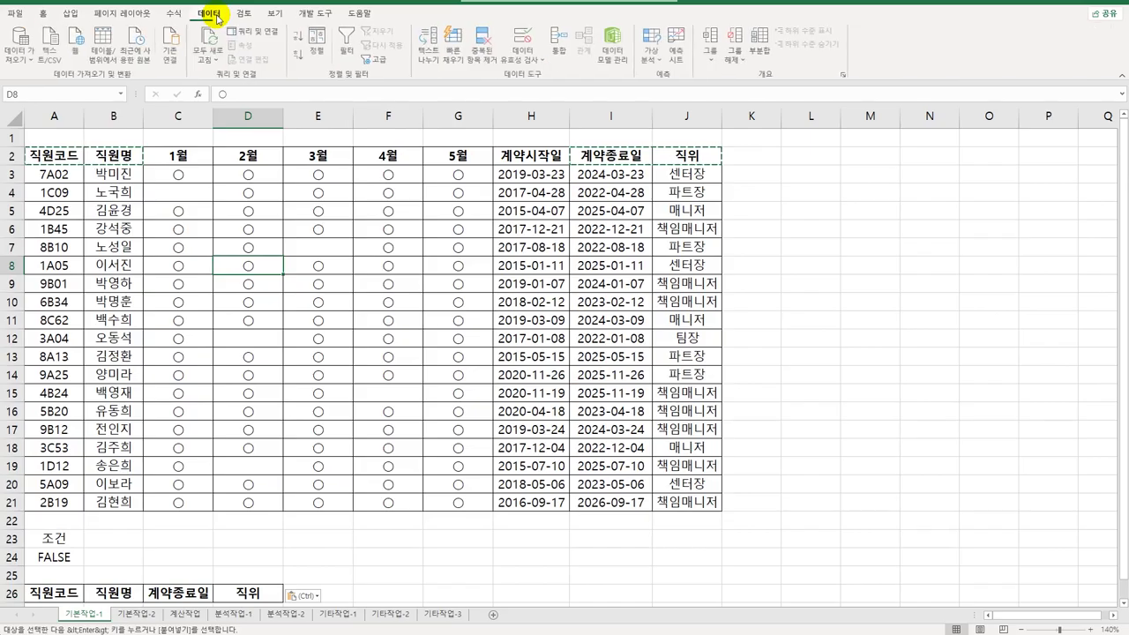
click(375, 59)
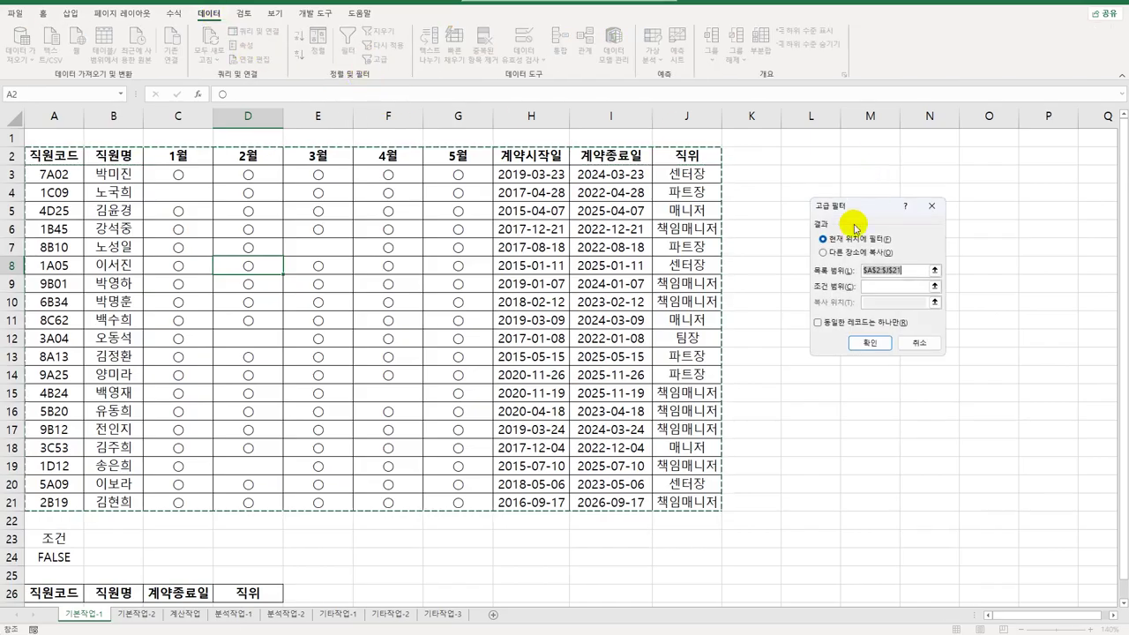
click(882, 286)
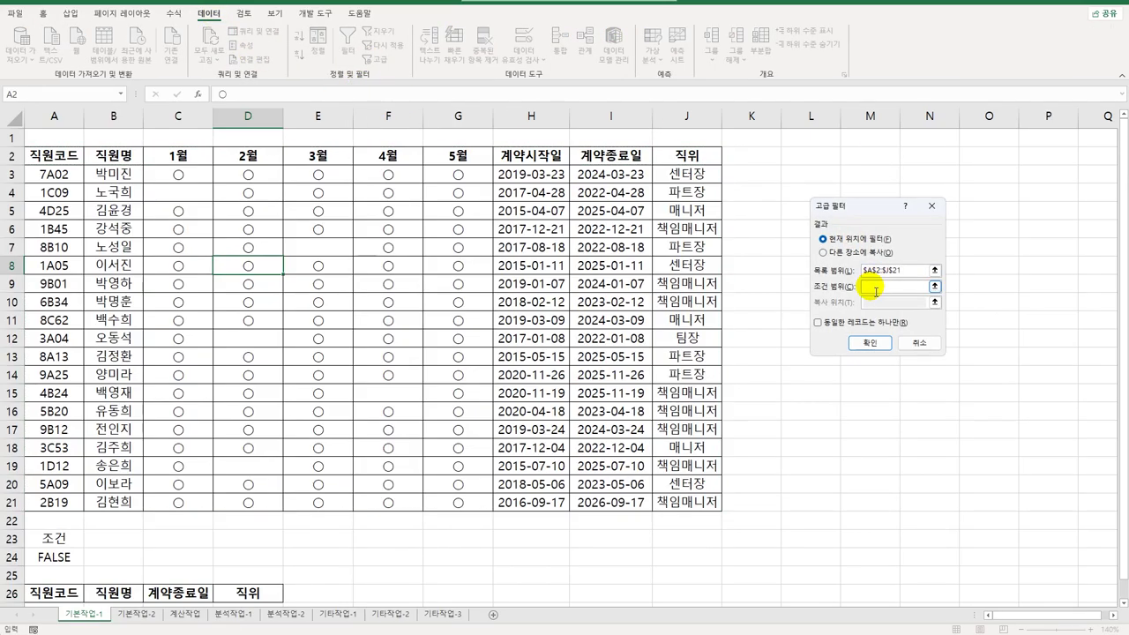
drag(39, 538, 42, 557)
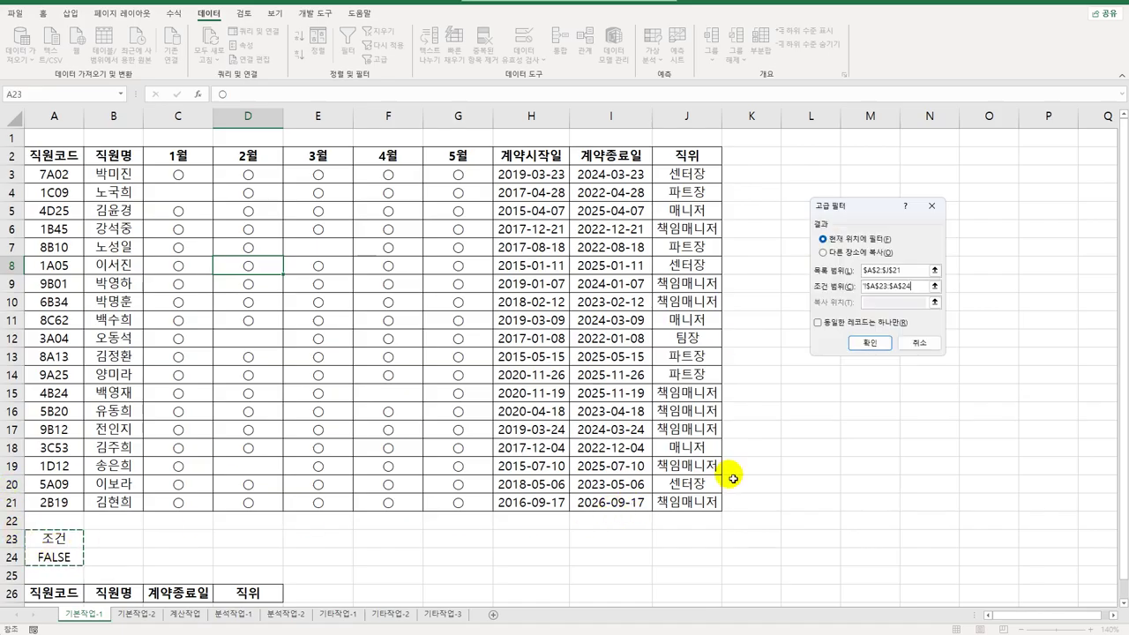
- Set the Advanced Filter to copy its results to A26:D26 and run it
click(860, 253)
click(887, 301)
scroll(476, 400, down, 2)
scroll(477, 400, down, 2)
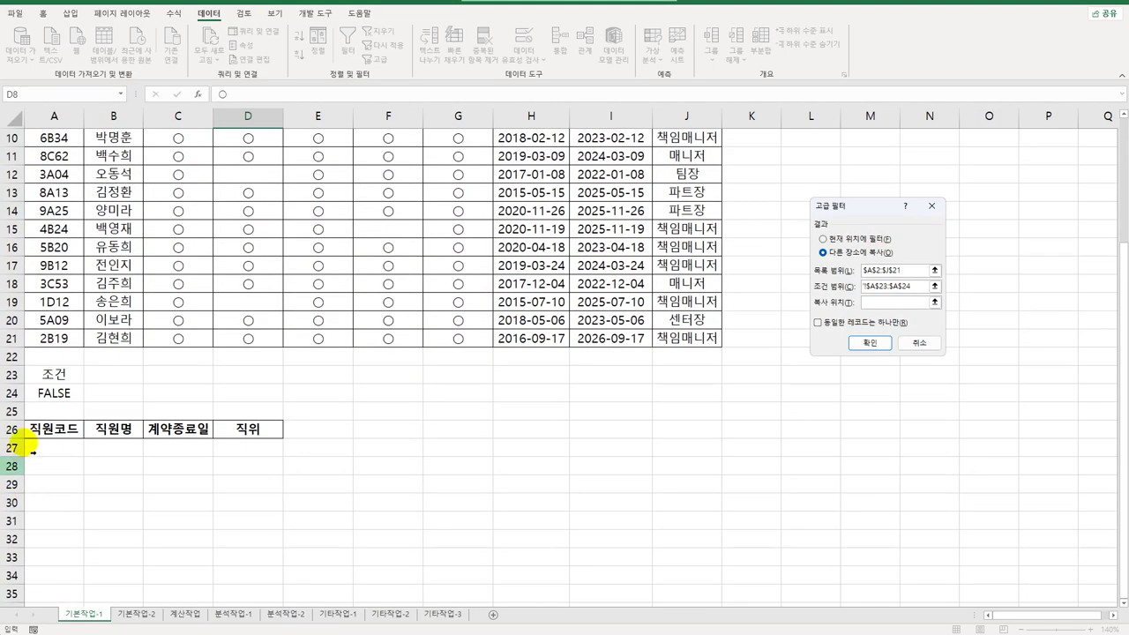
drag(50, 430, 242, 430)
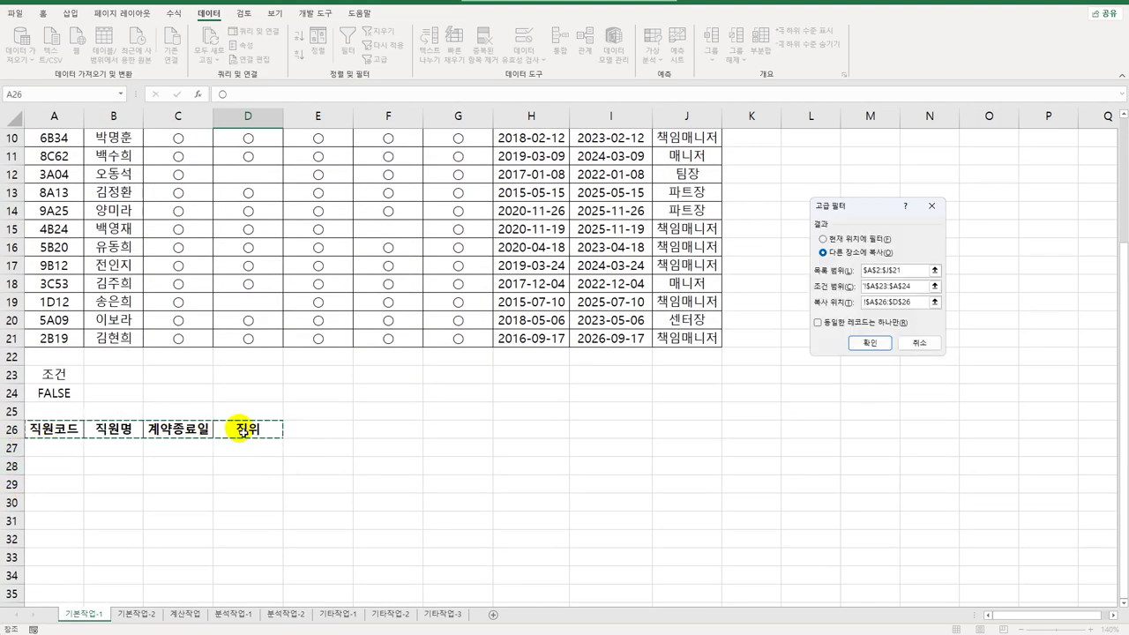
click(869, 343)
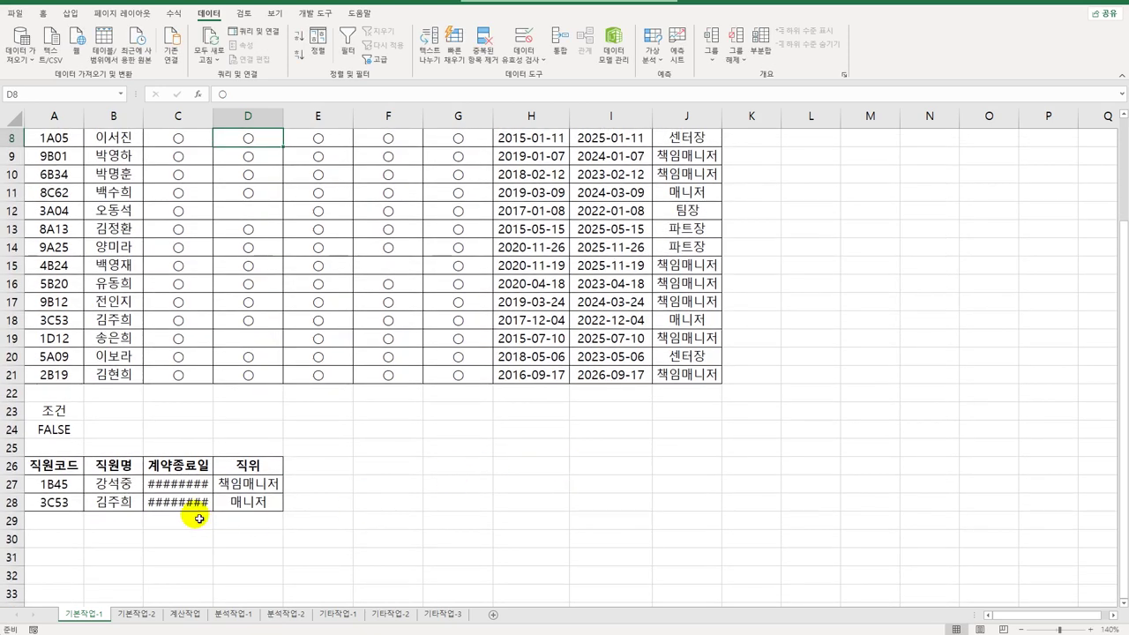
- Autofit column C so the extracted 계약종료일 dates in C27:C28 are fully displayed
double_click(217, 120)
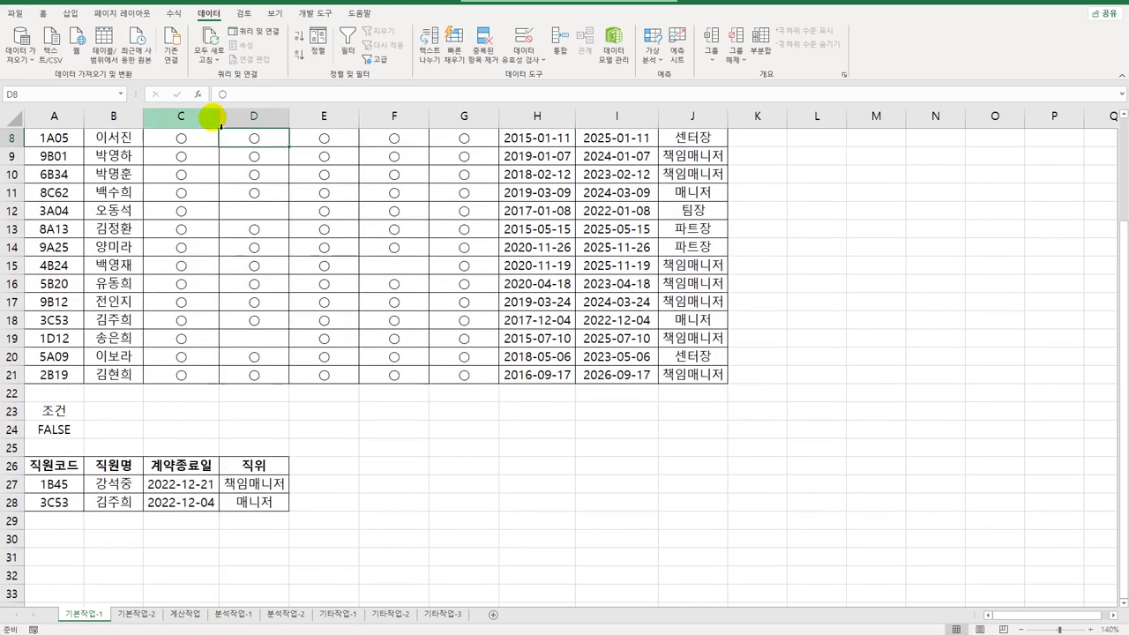
drag(181, 485, 192, 512)
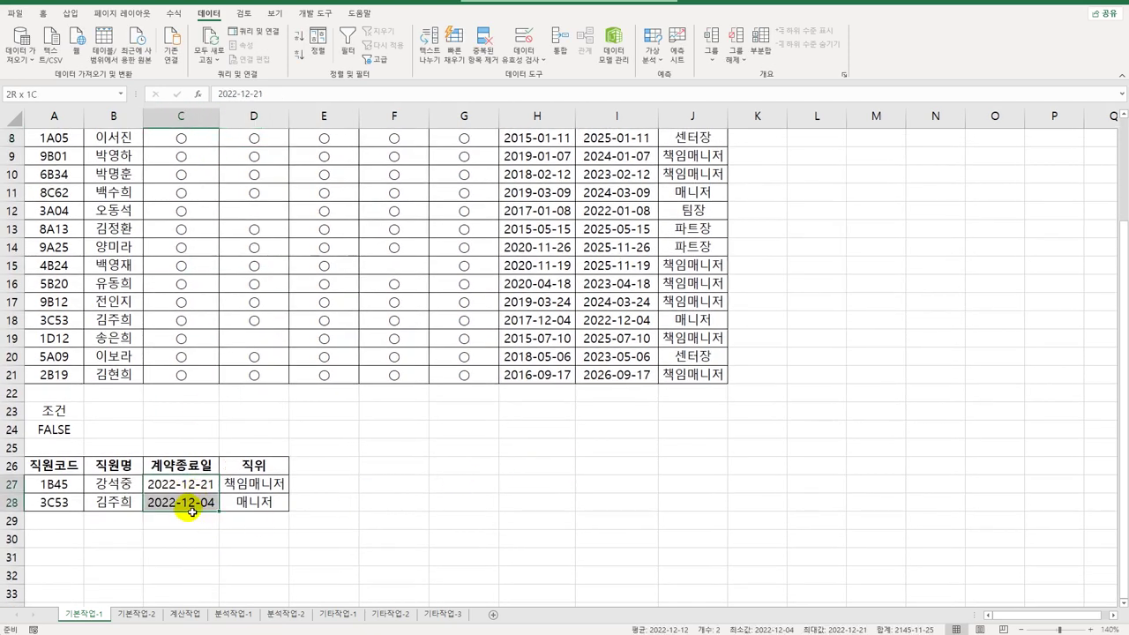
click(354, 535)
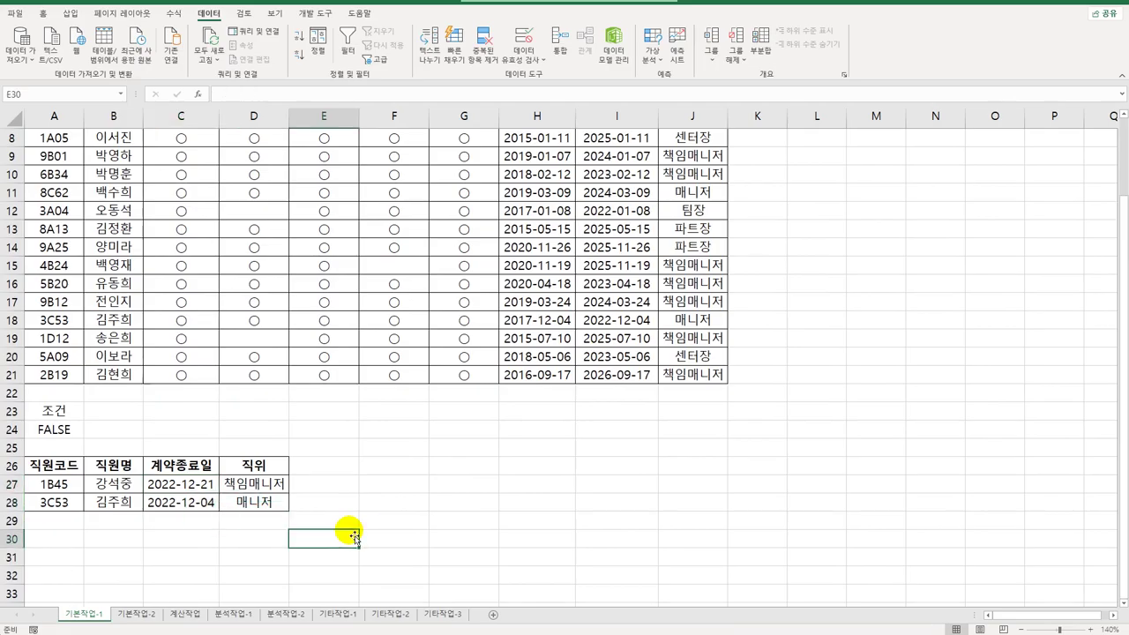
- Start a new formula-based conditional formatting rule for the employee data rows A3:J21
scroll(354, 535, up, 3)
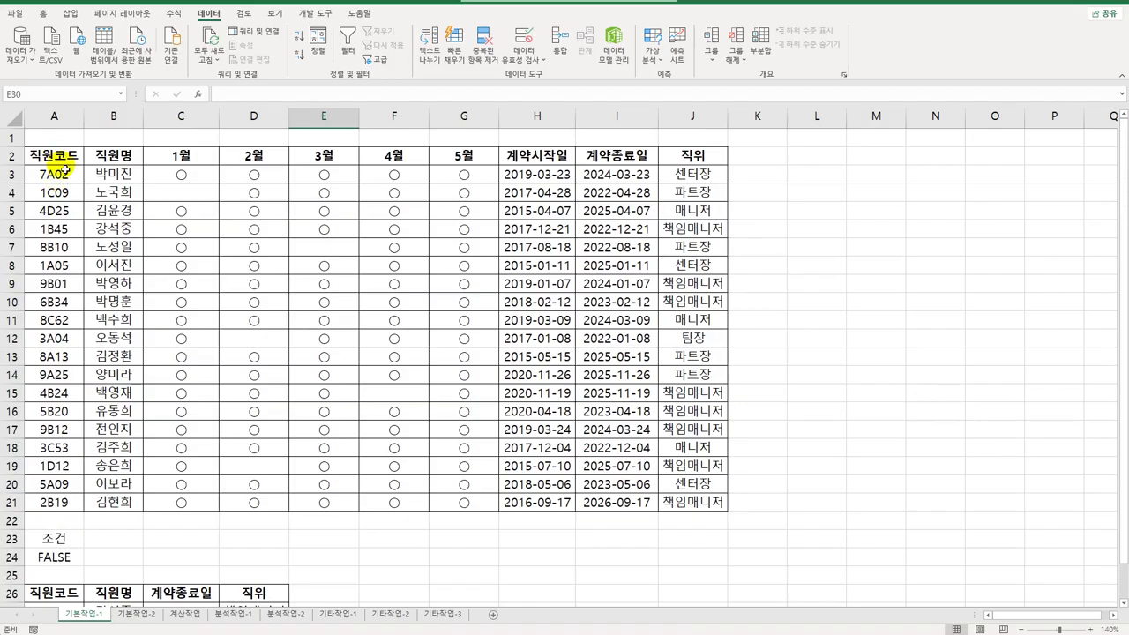
mouse_move(58, 178)
mouse_down()
mouse_move(46, 176)
mouse_move(537, 210)
mouse_move(672, 430)
mouse_move(672, 499)
mouse_up()
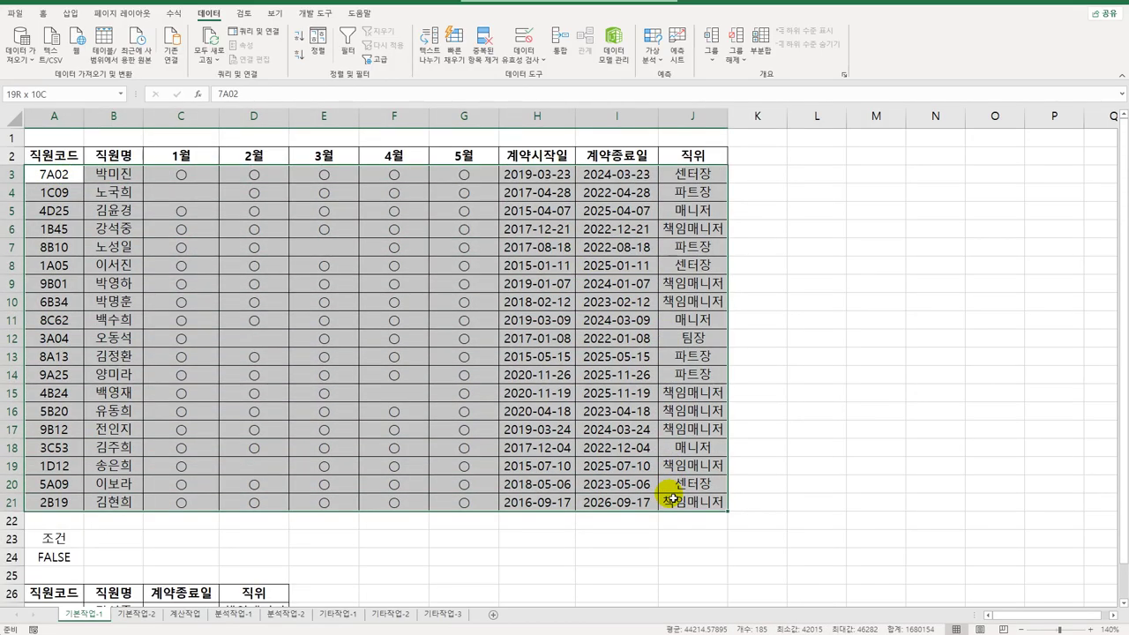
drag(673, 500, 672, 499)
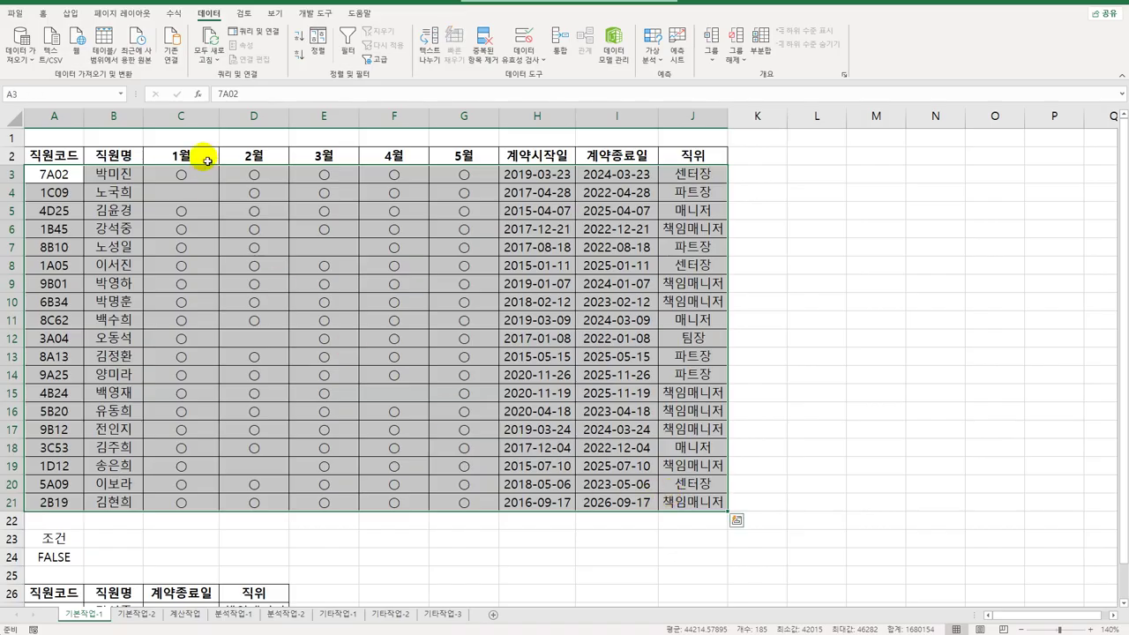
click(41, 18)
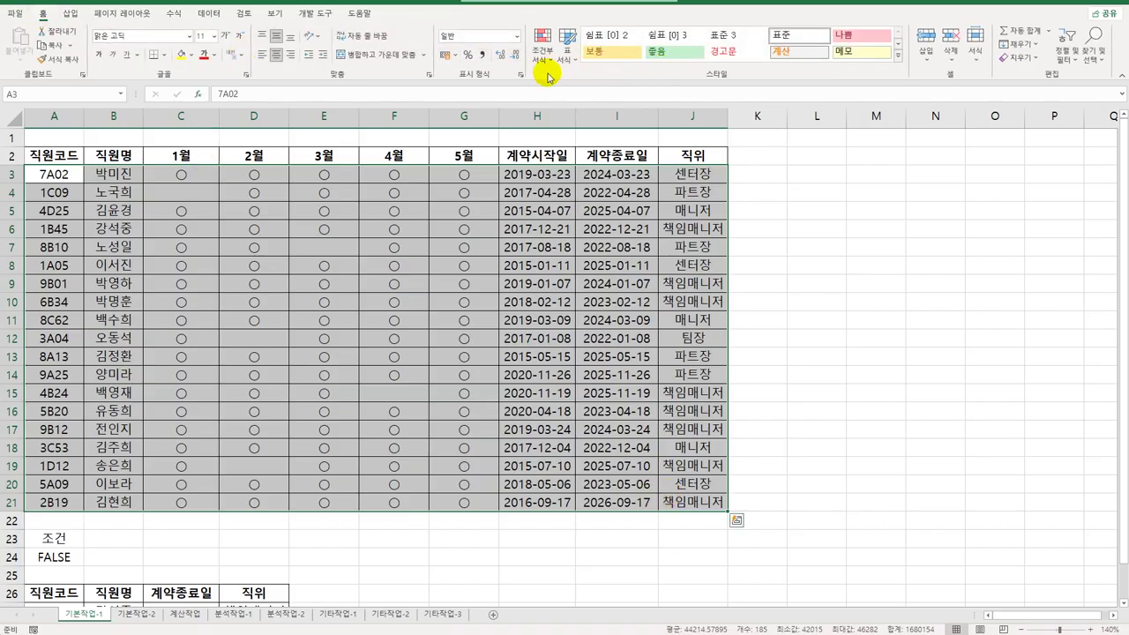
click(542, 46)
click(569, 221)
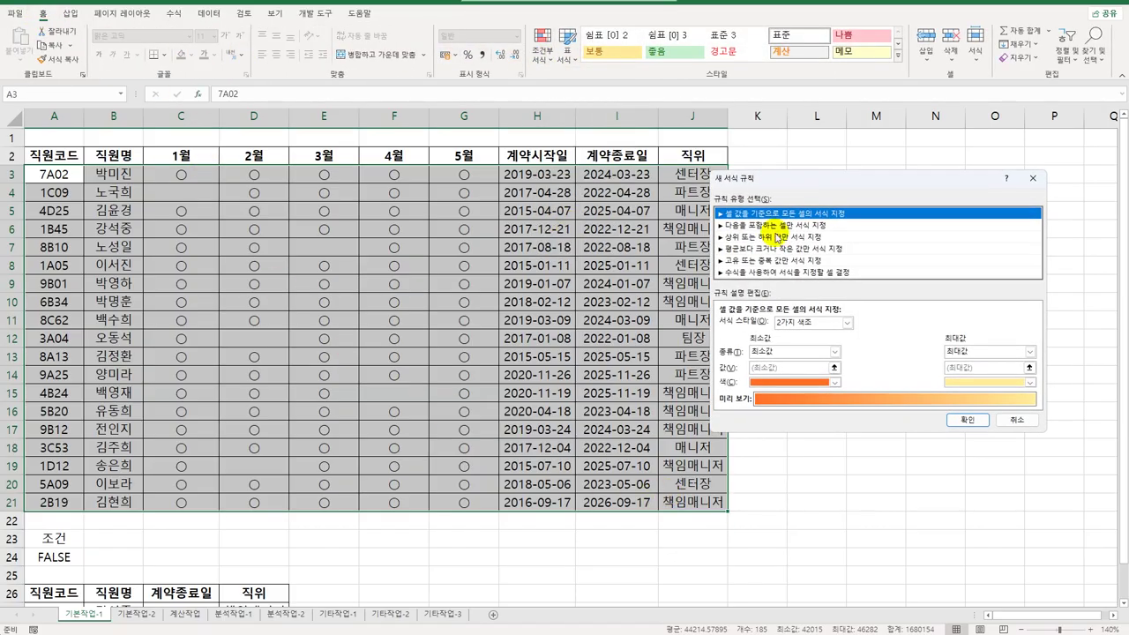
click(784, 274)
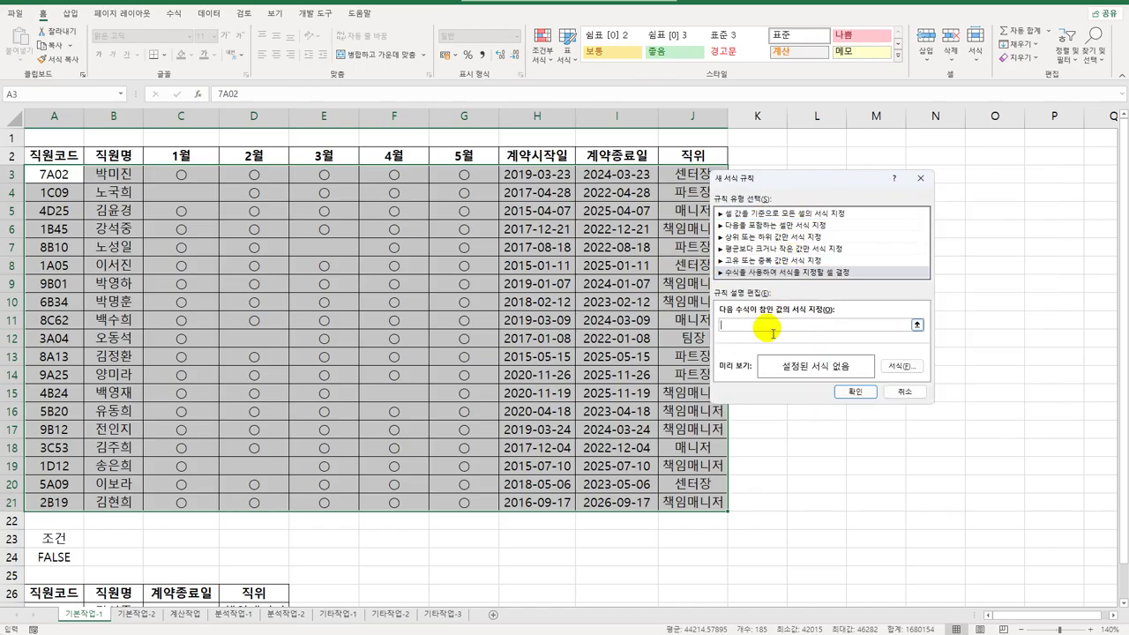
drag(778, 184, 819, 158)
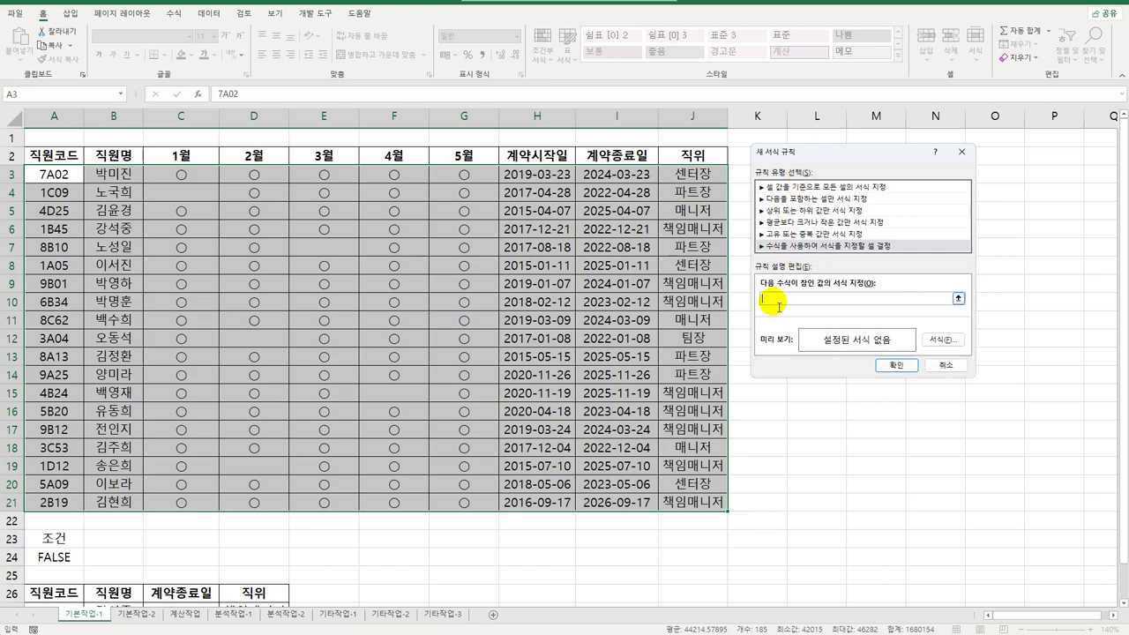
- Begin the rule formula with the contract end date condition =and($I3<=date(2024,12,31), locking only column I
text(=and()
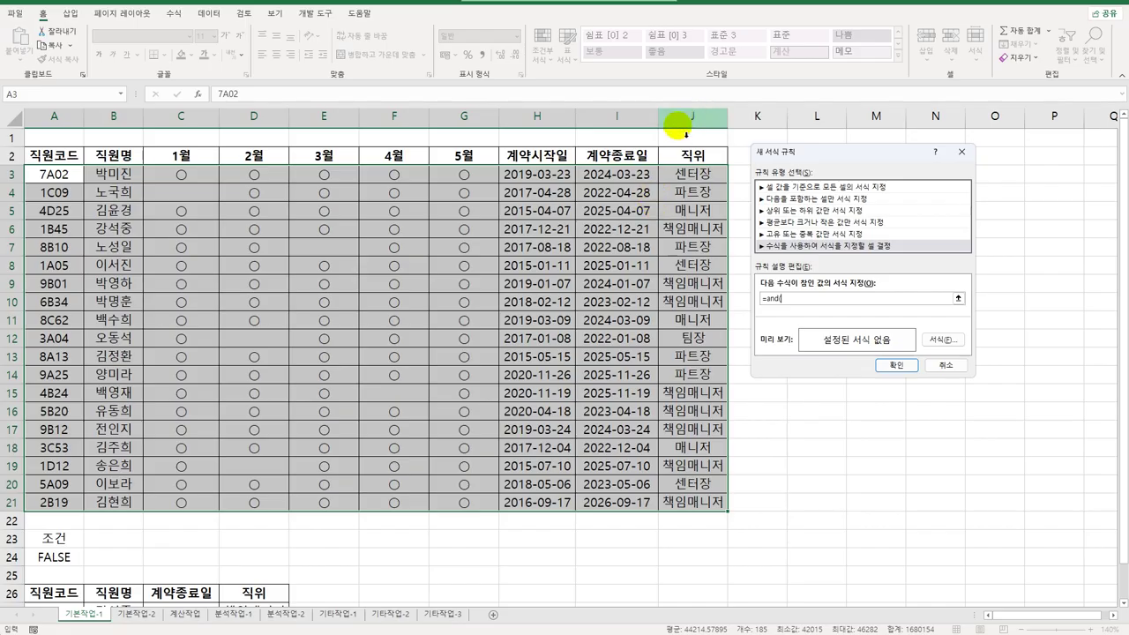
click(625, 175)
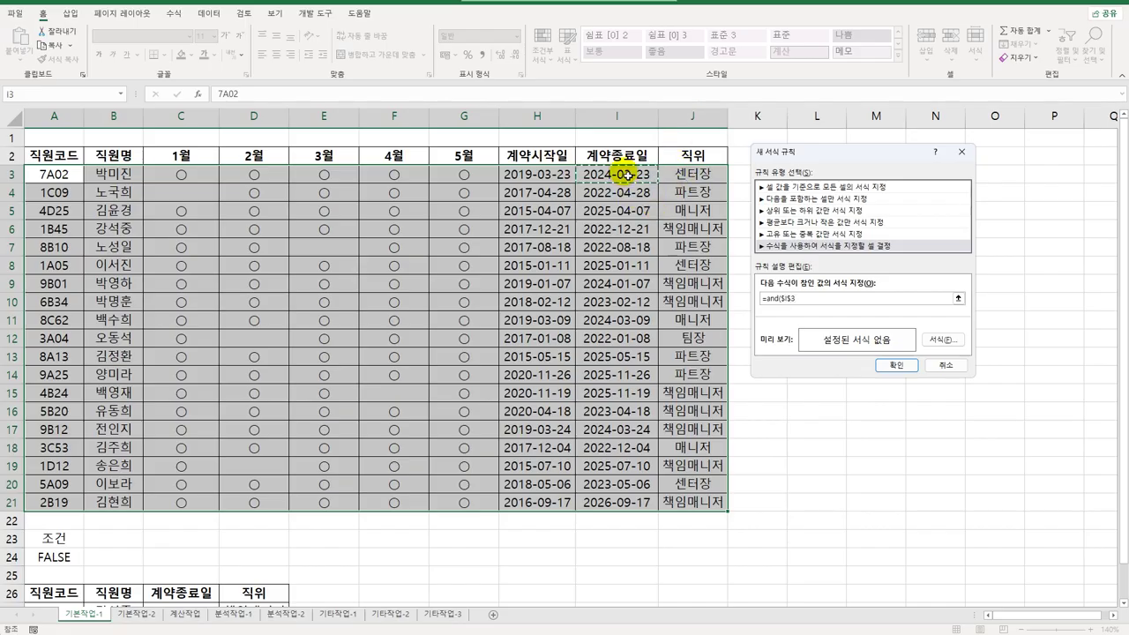
key(F4)
key(F4)
text(<=date(2024-1)
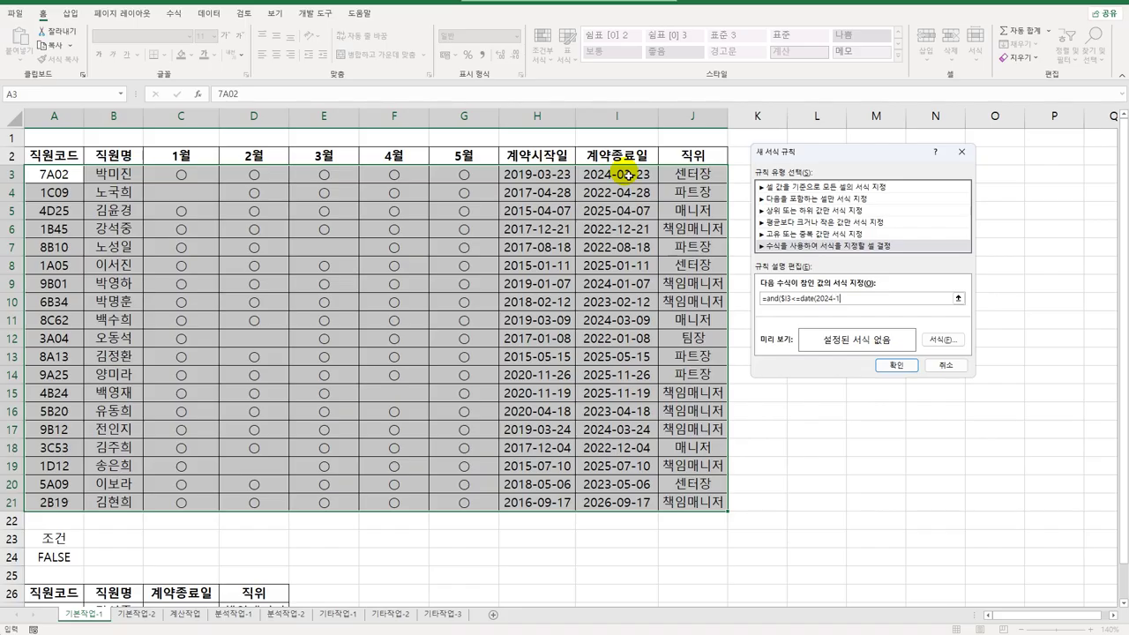
text(2-)
text(31)
key(BackSpace)
key(BackSpace)
key(BackSpace)
key(BackSpace)
key(BackSpace)
key(BackSpace)
text(,12,31))
text(,)
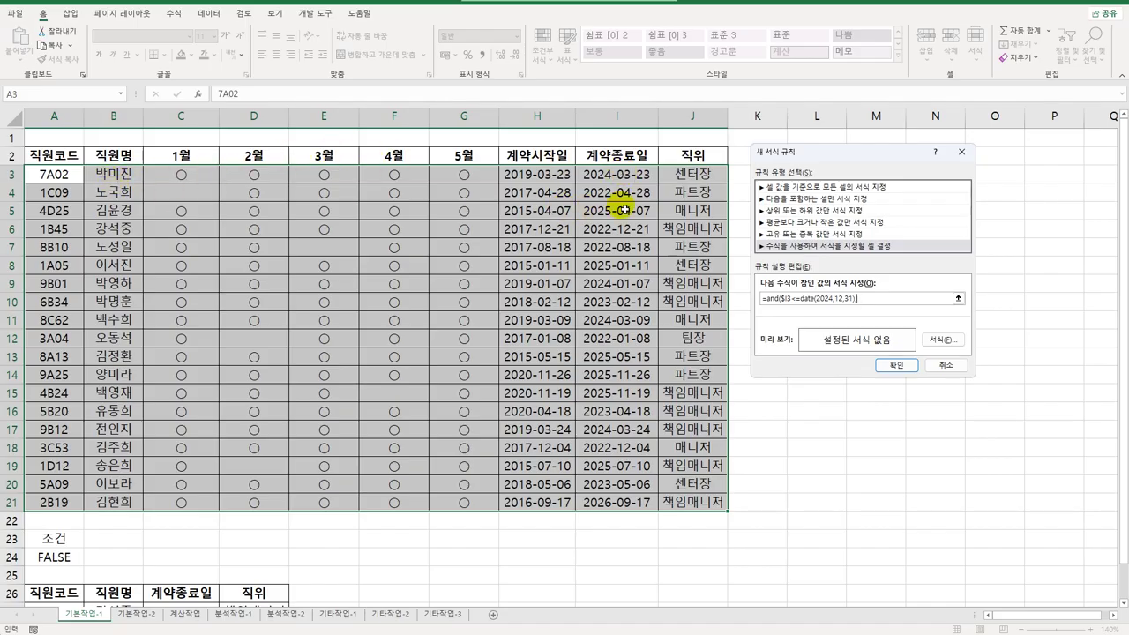
- Complete the rule formula with the position condition $J3="책임매니저" and close the AND function
click(721, 174)
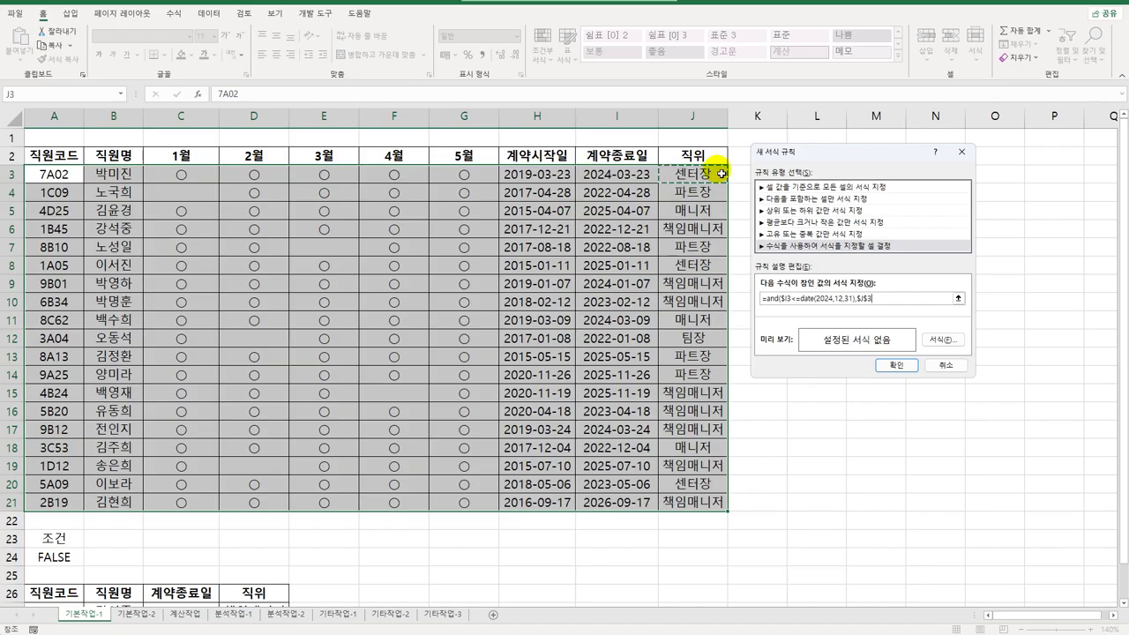
key(F4)
key(F4)
text(="책임매니저")
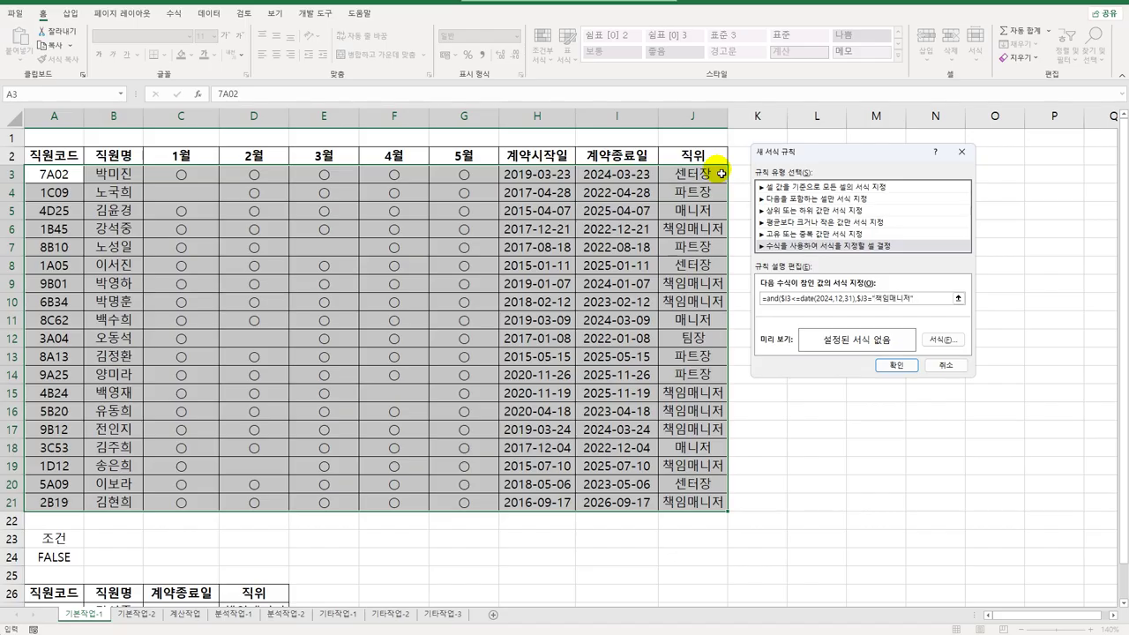
text())
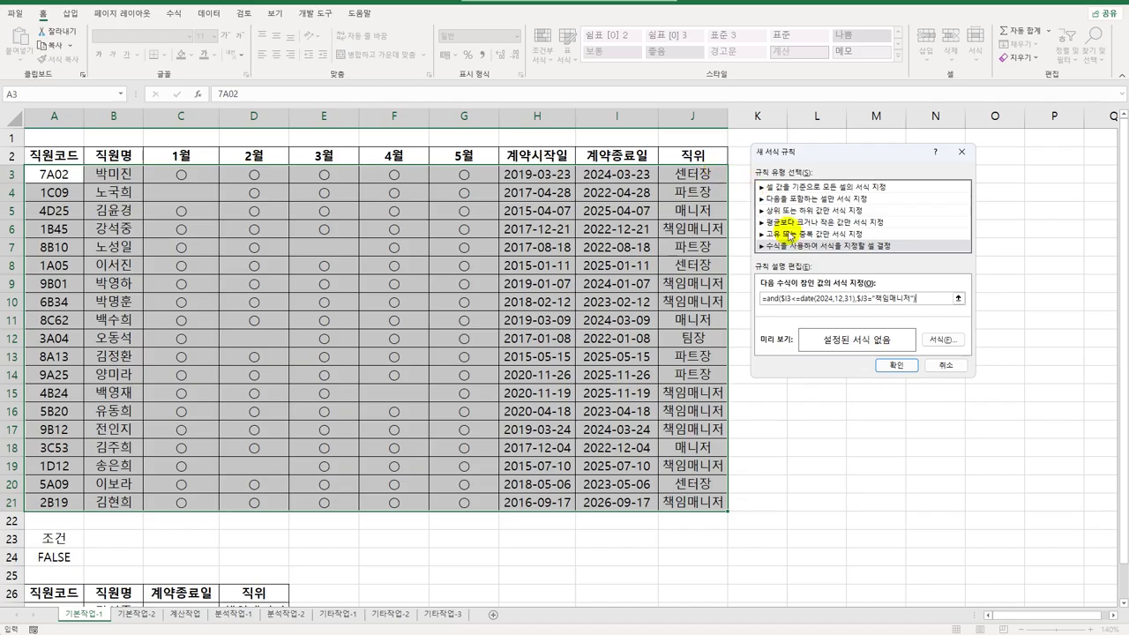
- Give the rule a blue font colour with bold (굵게) style and apply it to the employee rows
click(942, 340)
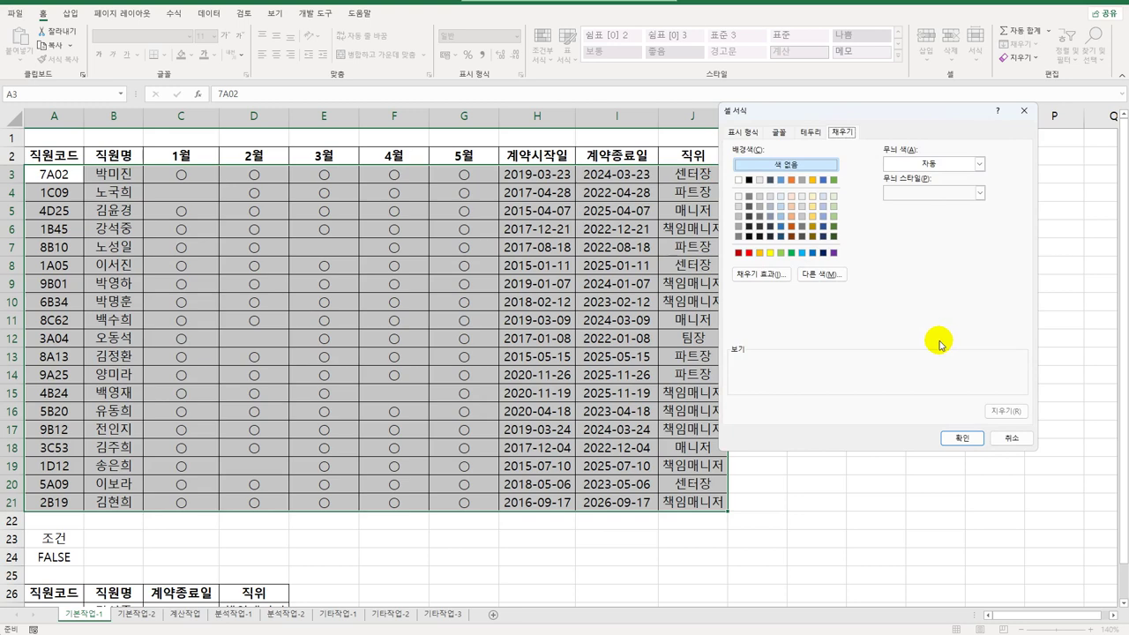
click(774, 133)
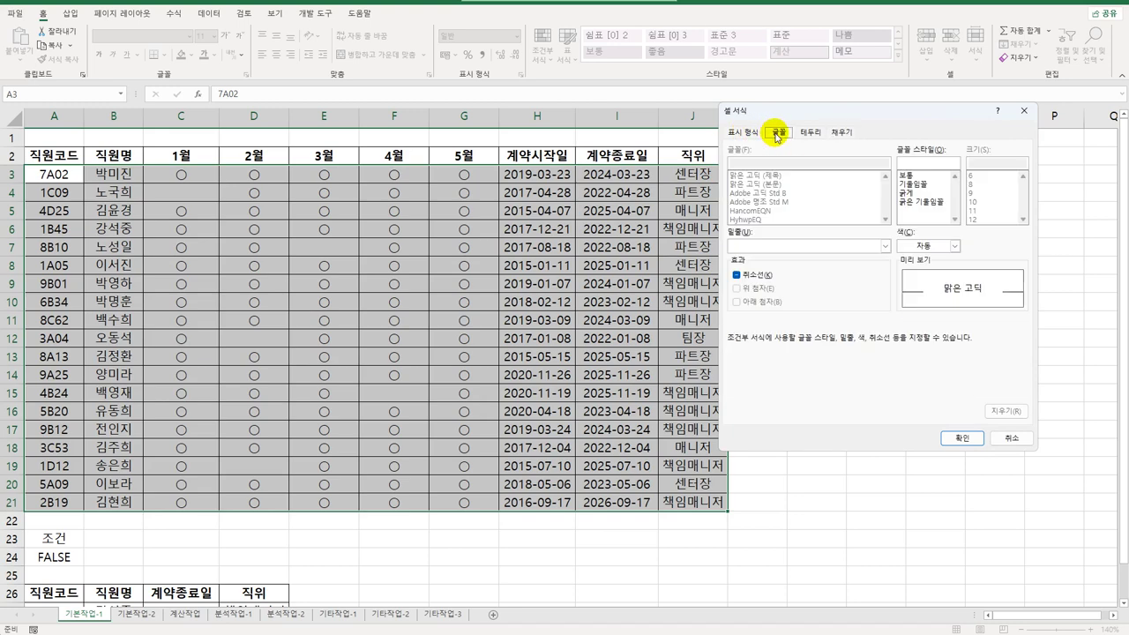
click(955, 248)
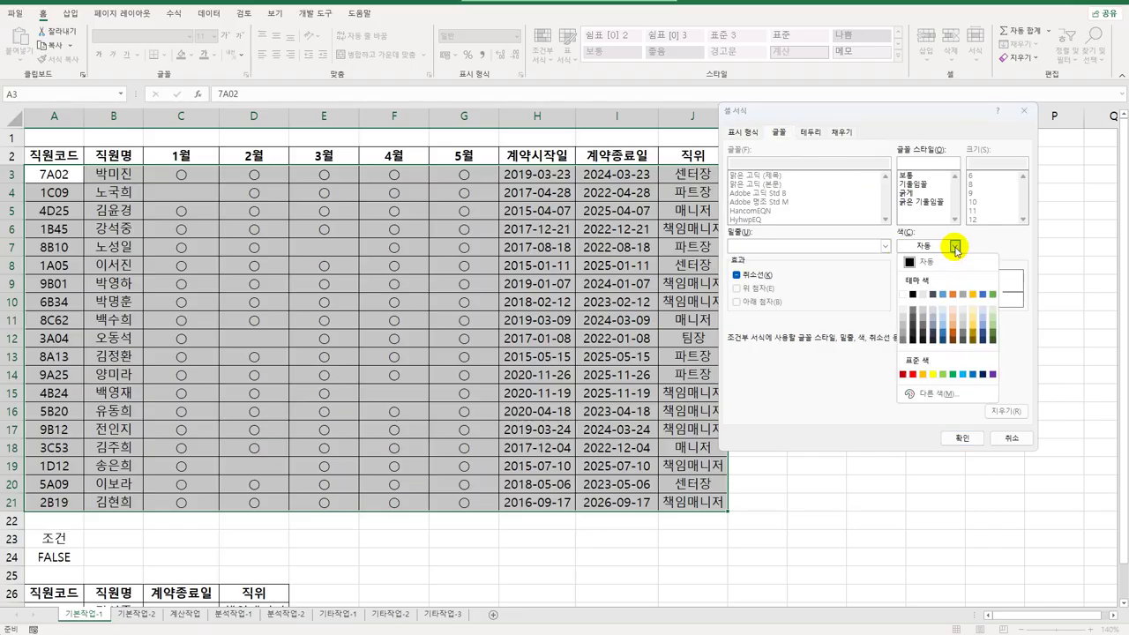
click(973, 375)
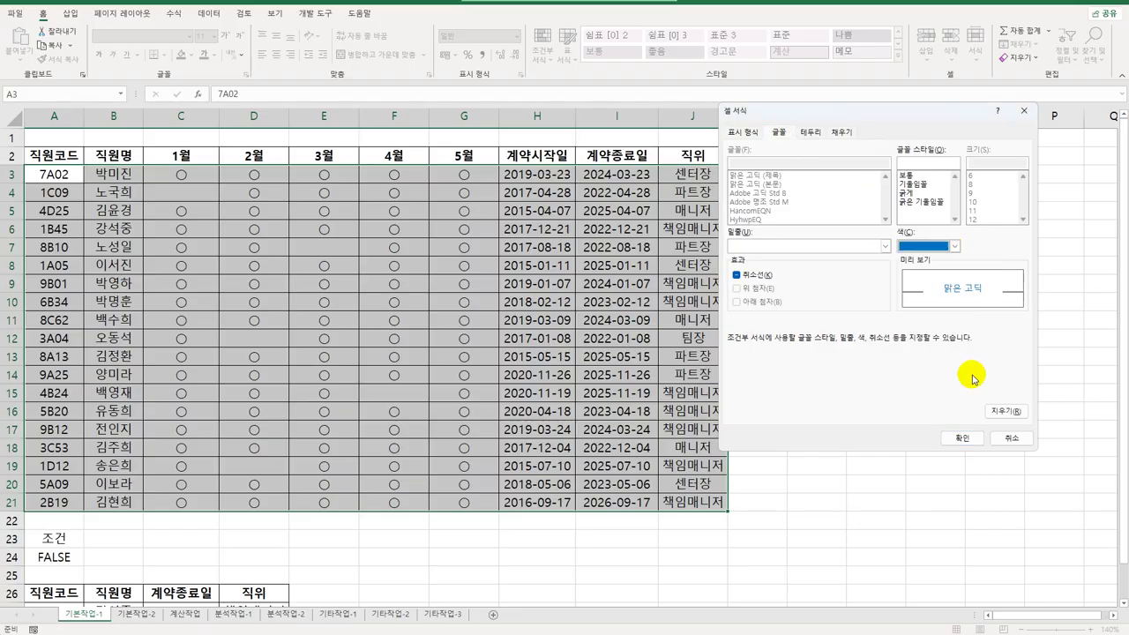
click(909, 193)
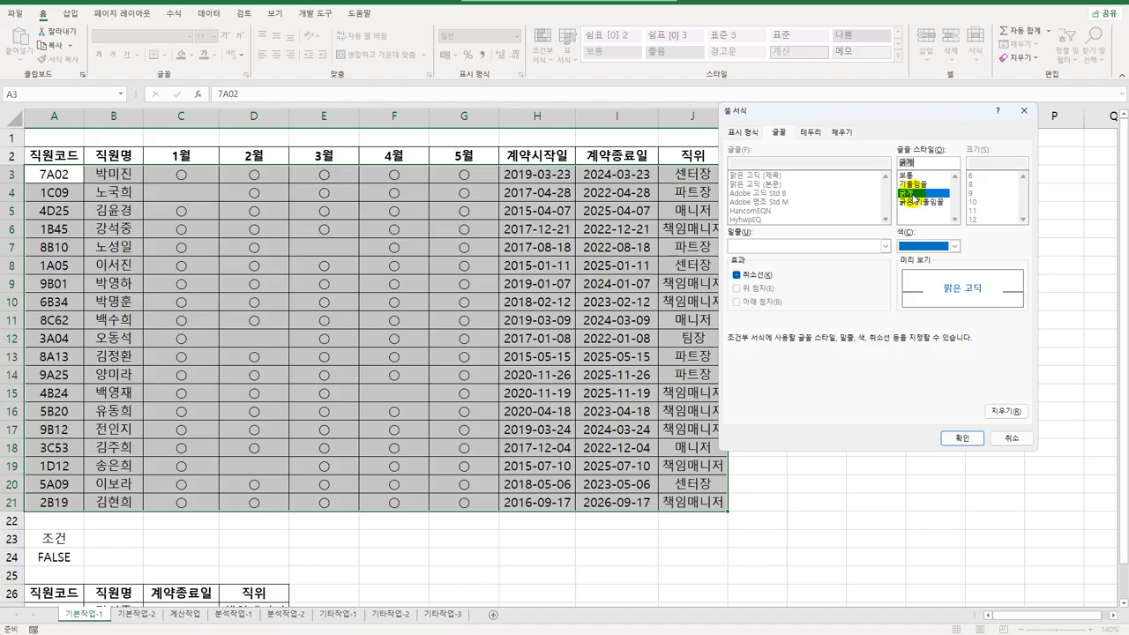
click(961, 439)
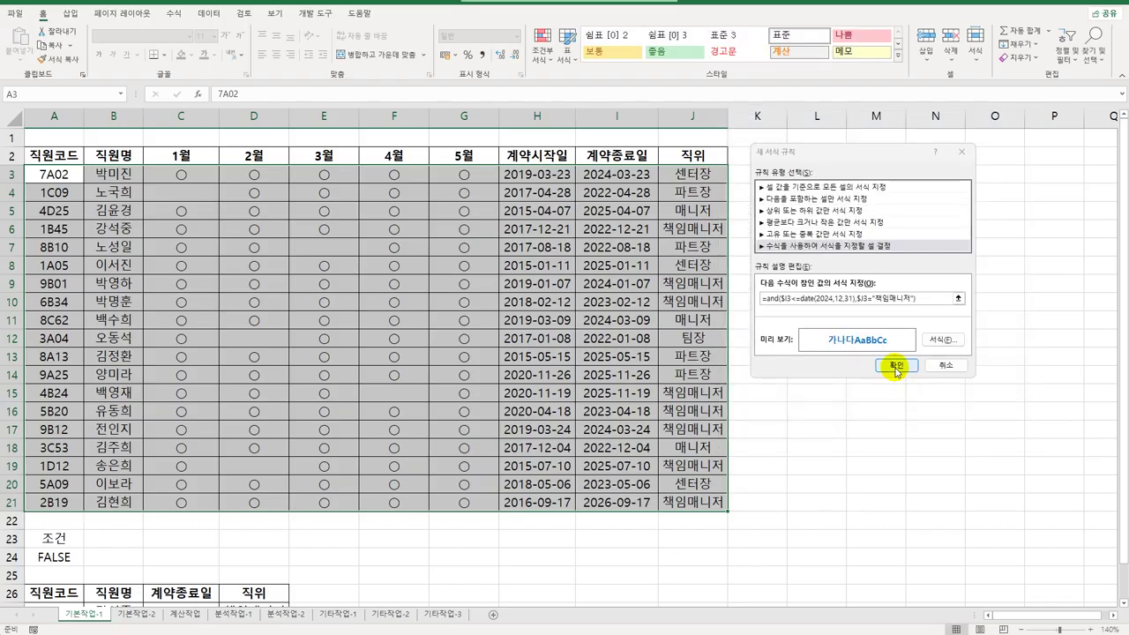
click(896, 365)
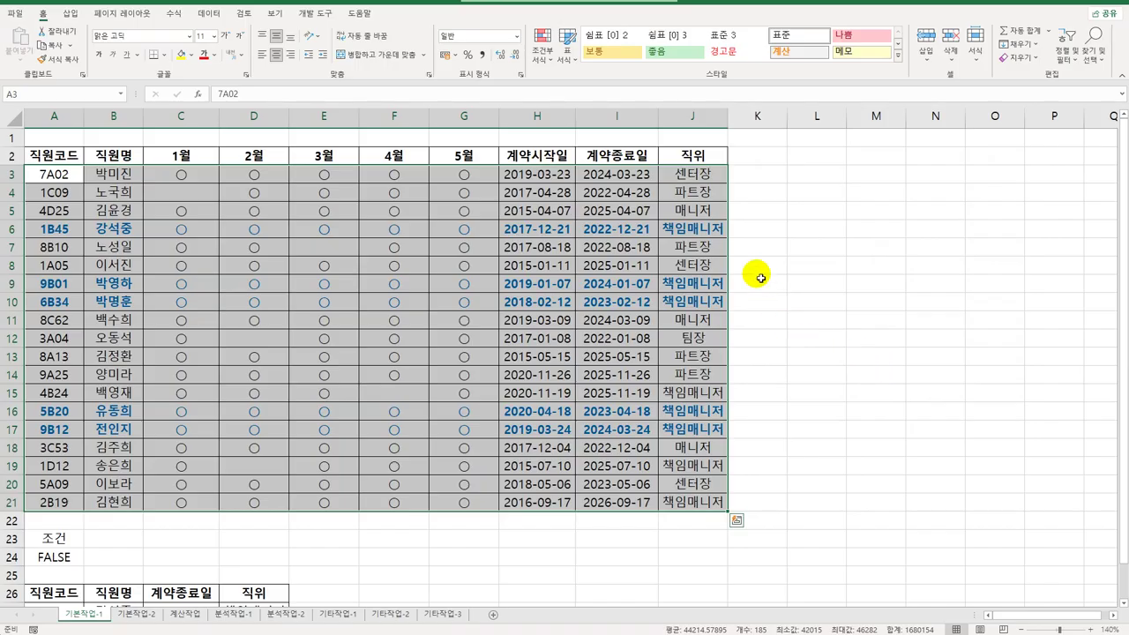
- Check the 직위 and 계약종료일 cells of the formatted rows against the rule's conditions
click(713, 227)
click(696, 283)
click(695, 301)
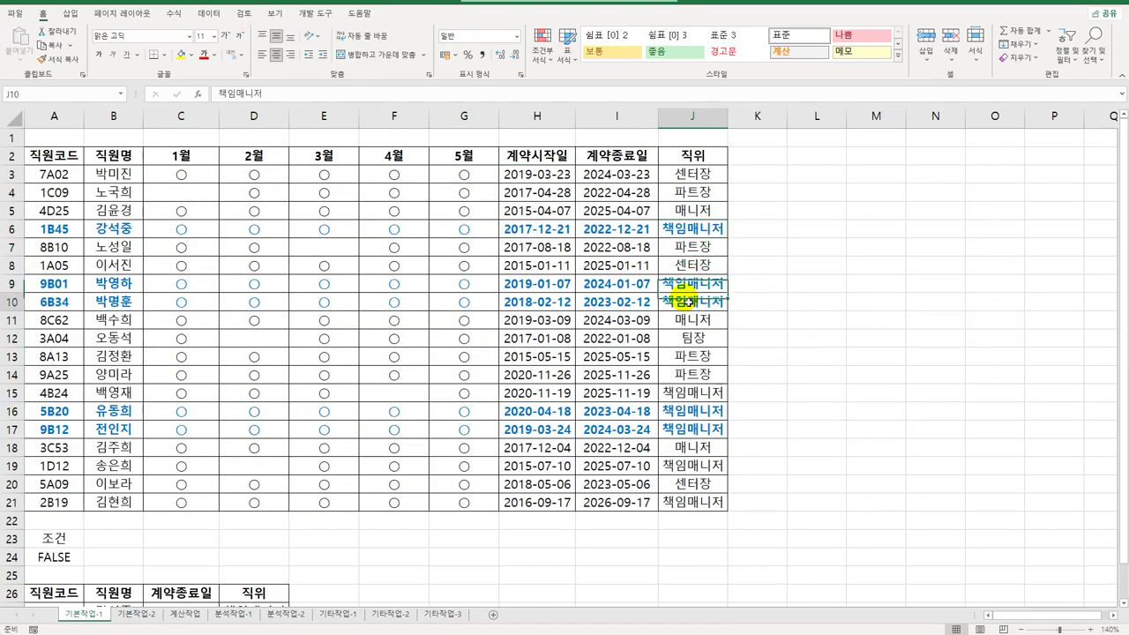
click(622, 228)
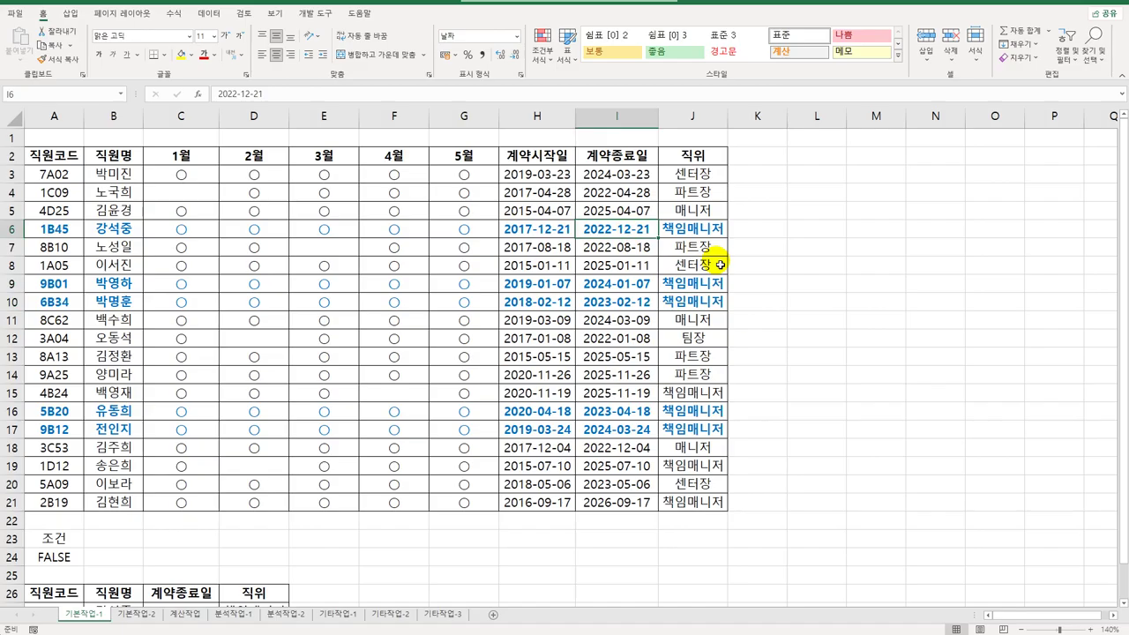
click(633, 429)
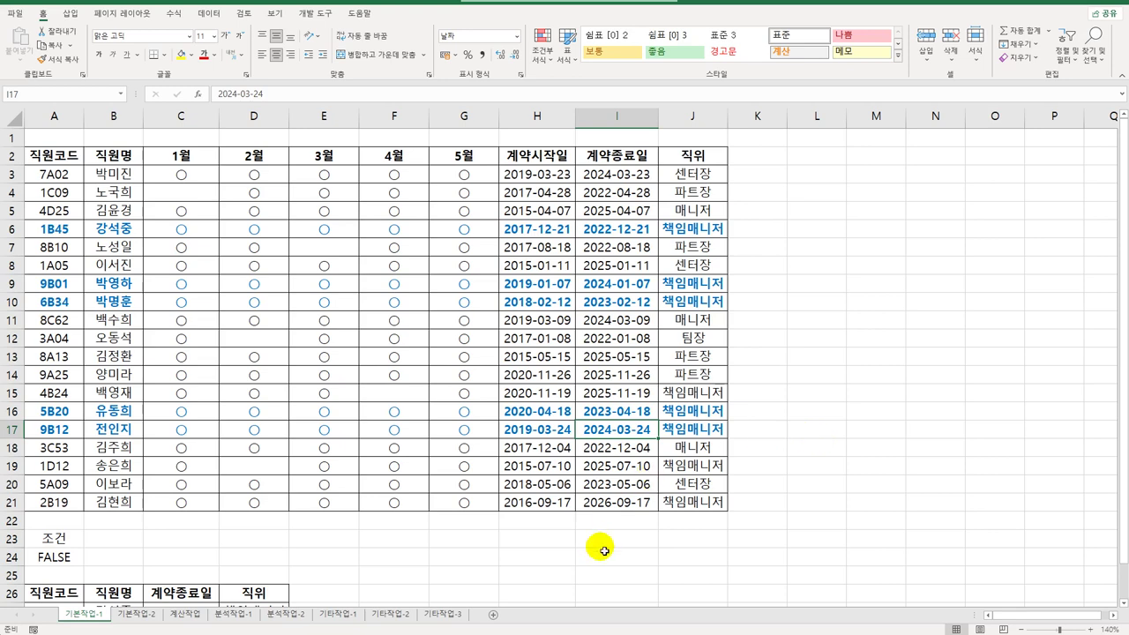
- On sheet 기본작업-2, set the insurance table A2:I22 as the print area
click(148, 613)
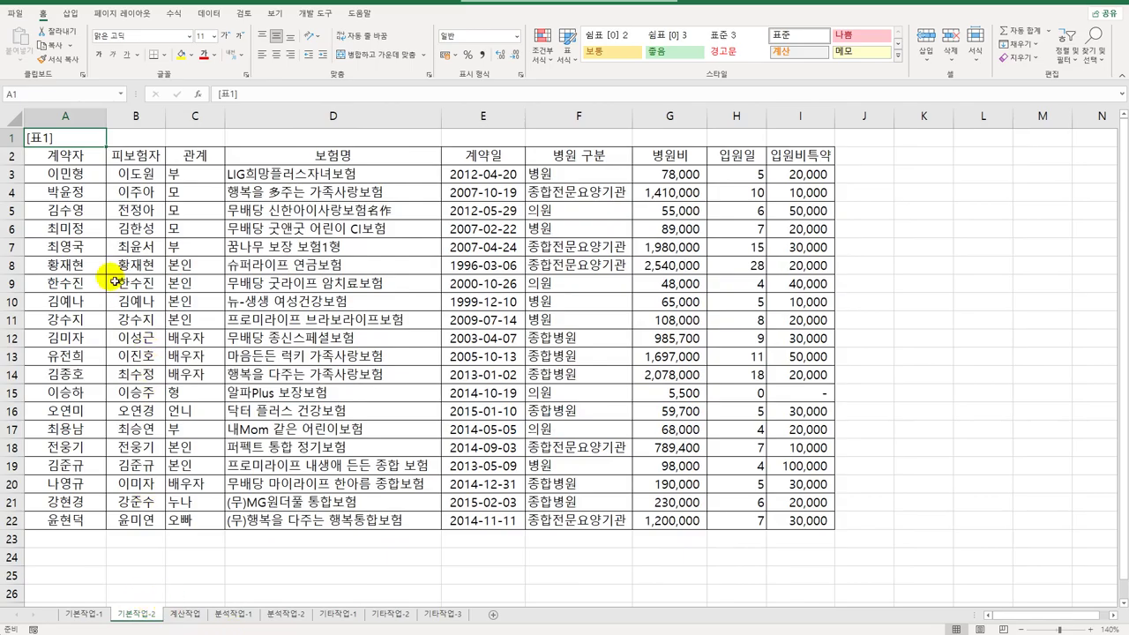
drag(84, 155, 783, 520)
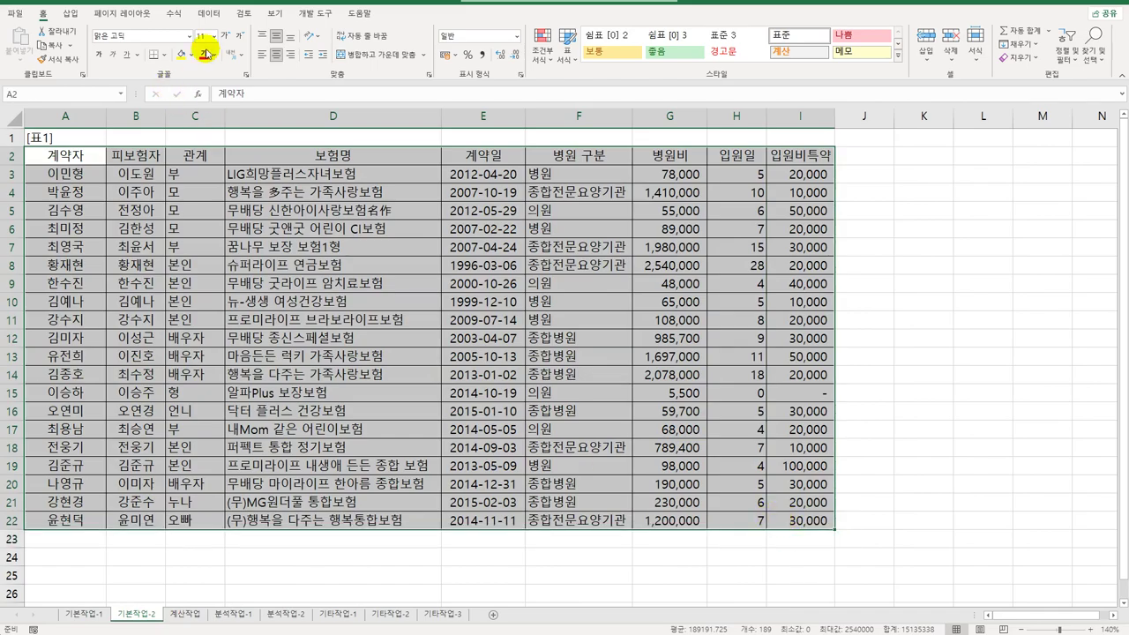
click(134, 15)
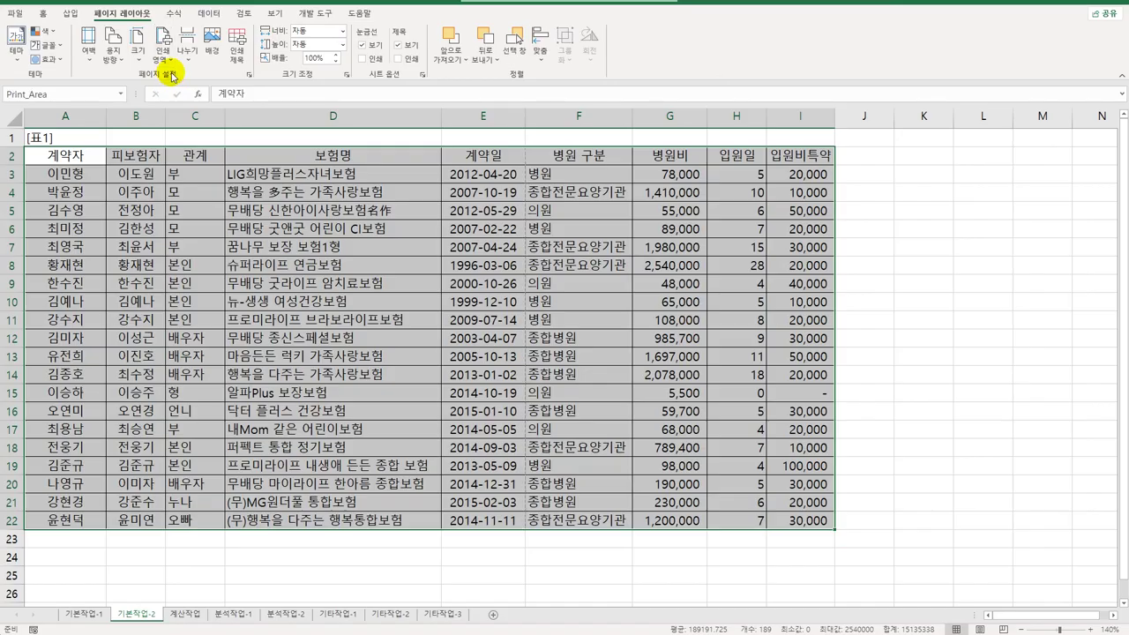
- Set row 2 ($2:$2) as the print title row repeated on every page
click(237, 44)
click(803, 162)
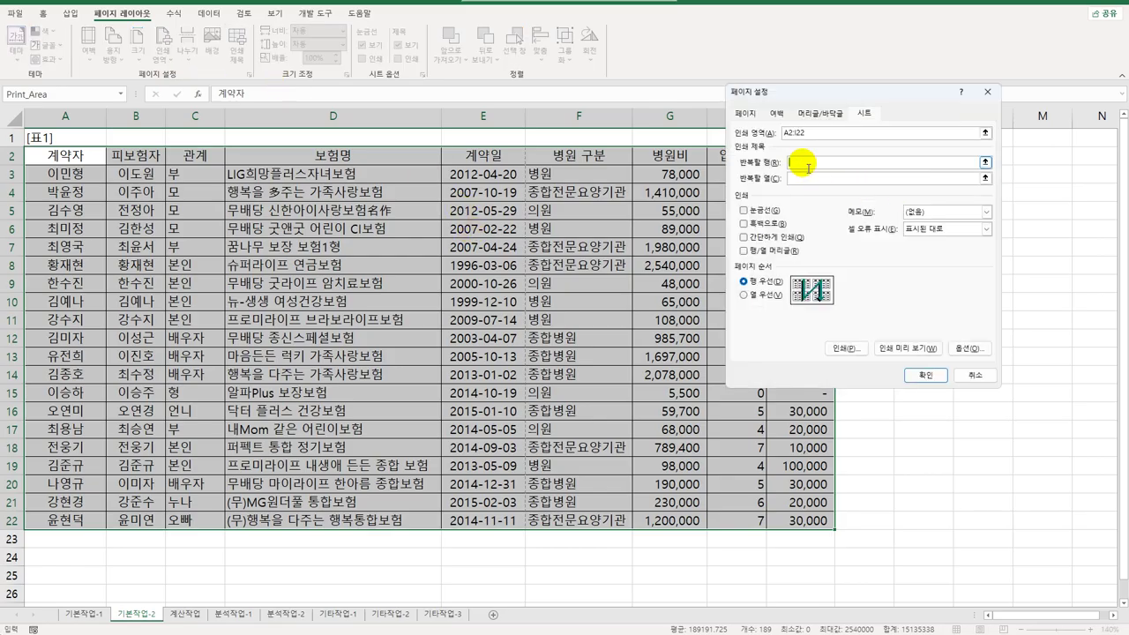
click(11, 156)
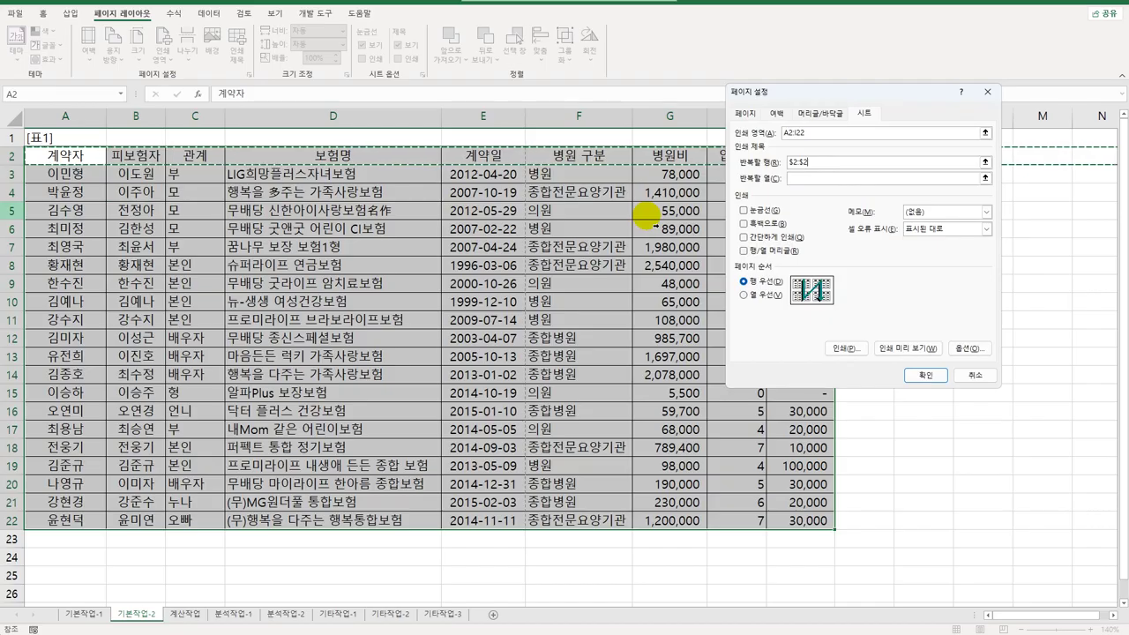
- Set the page orientation to landscape (가로) and fit the printout to 1 page wide by 1 page tall
click(746, 116)
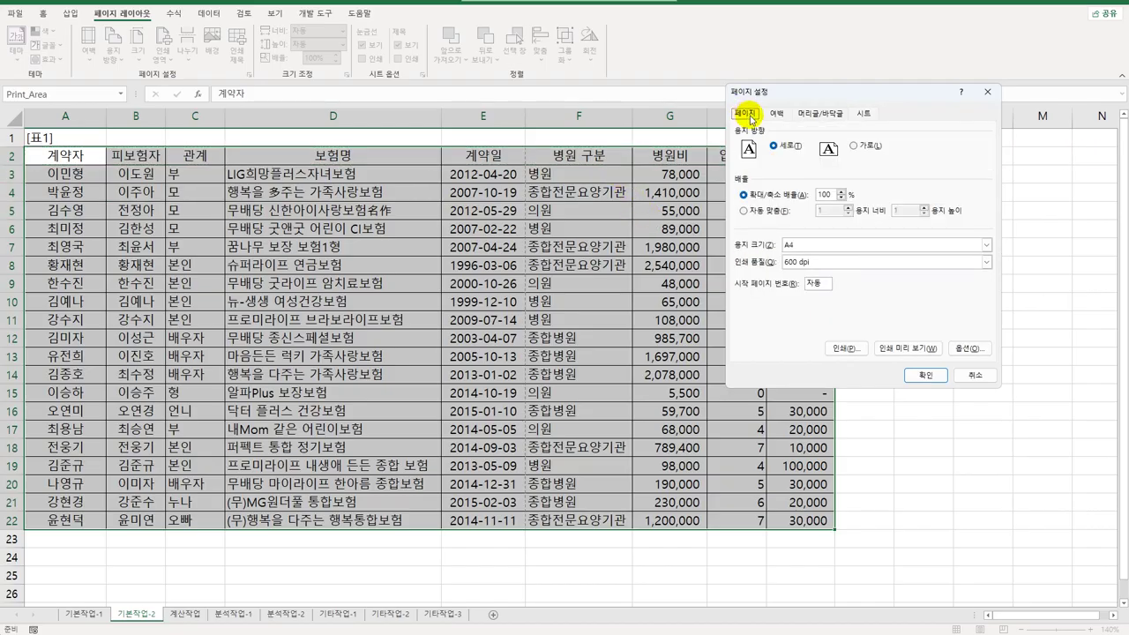
click(854, 146)
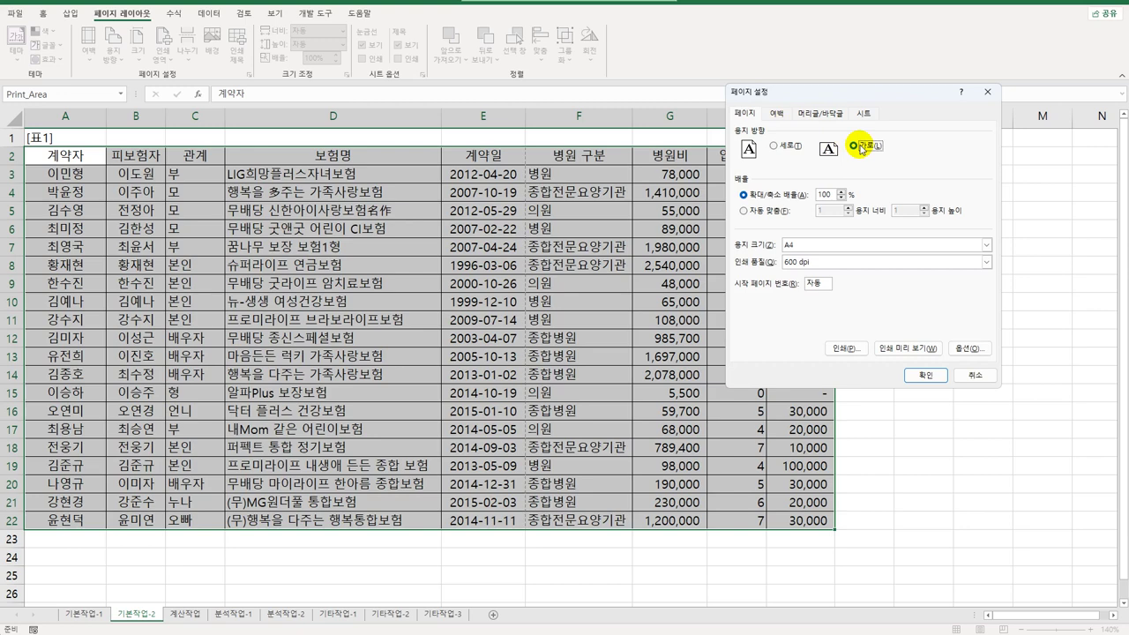
click(771, 210)
key(Tab)
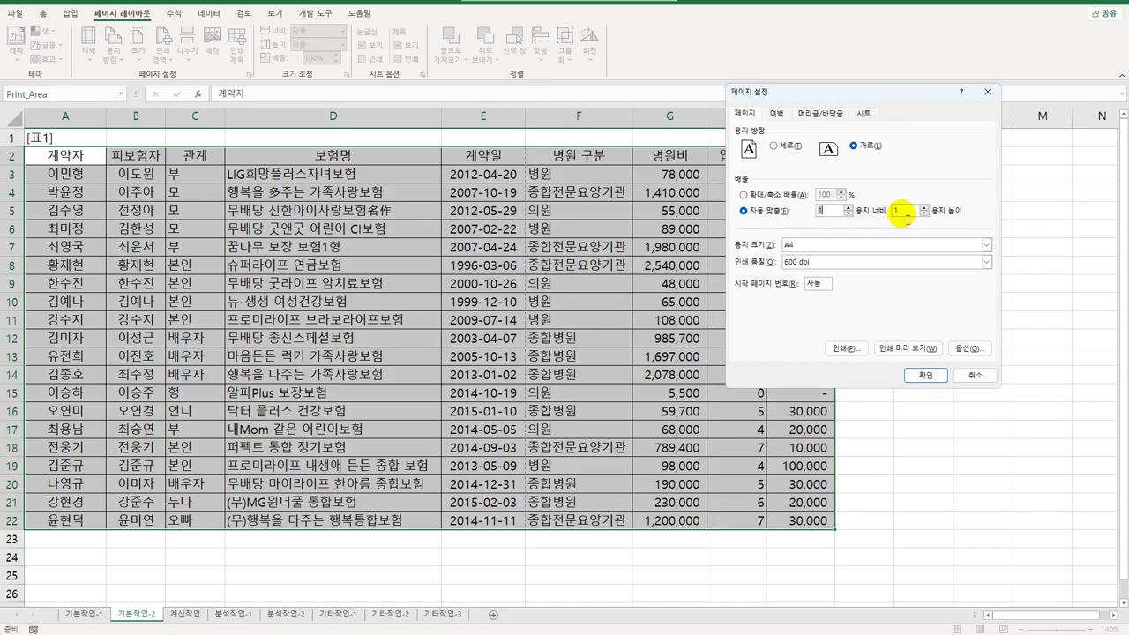
- Insert the current date in the right section (오른쪽 구역) of the page header and apply the page setup
click(826, 116)
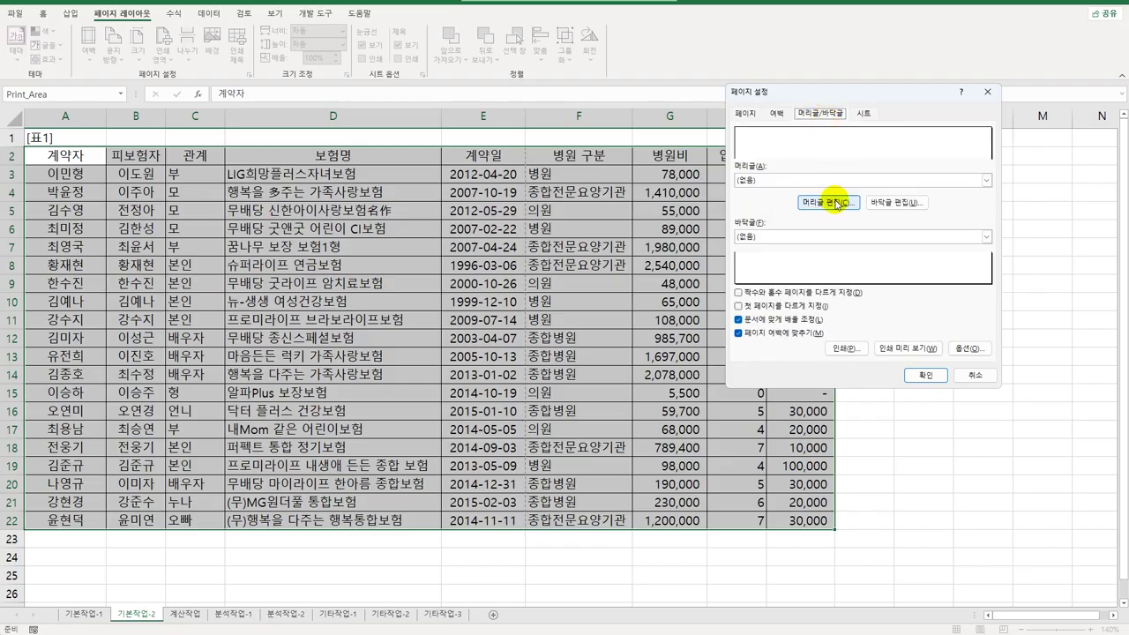
click(834, 203)
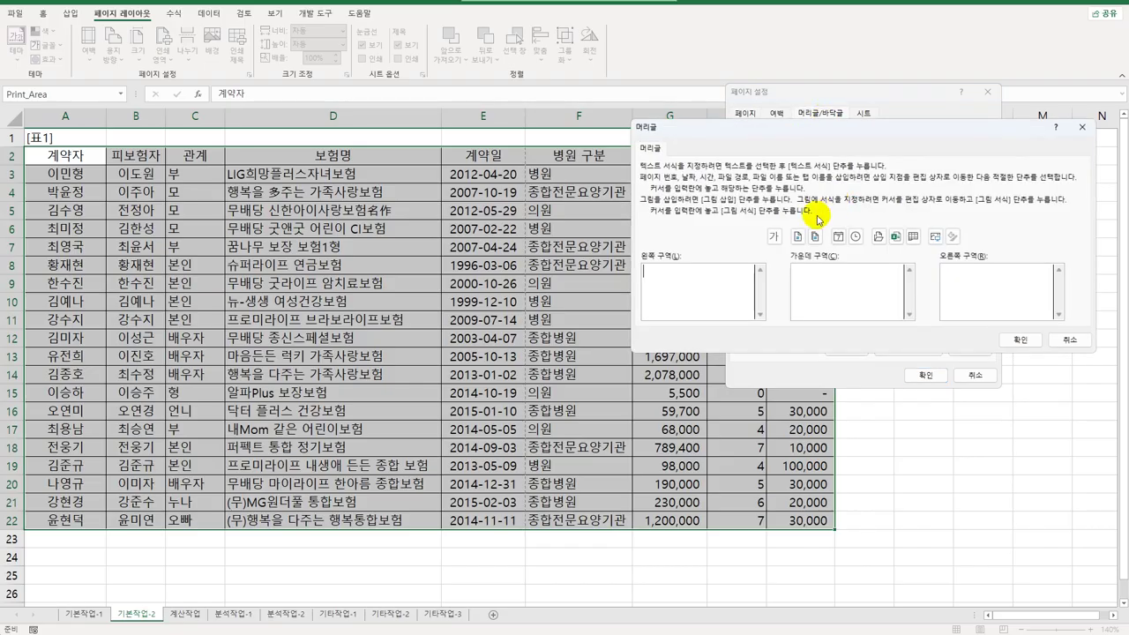
click(988, 277)
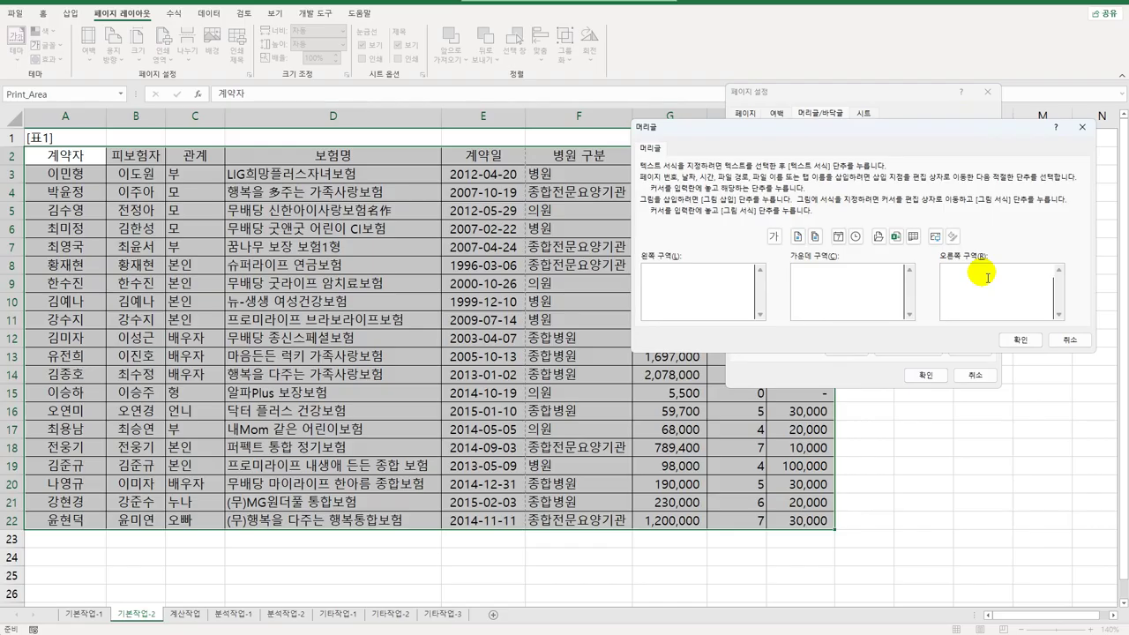
click(839, 237)
click(1021, 339)
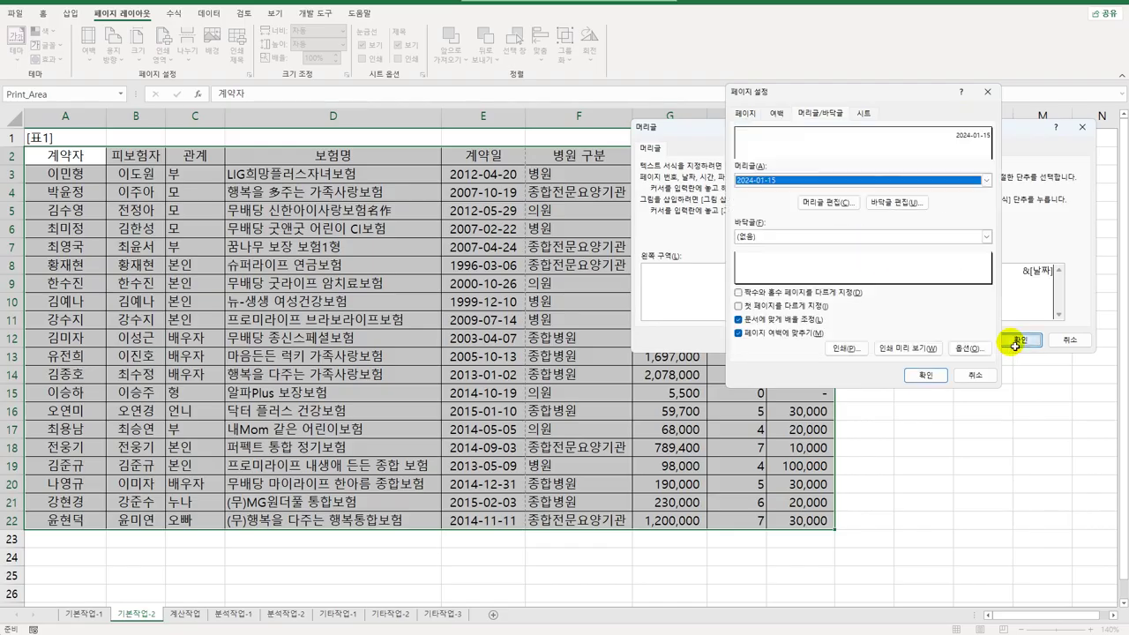
click(930, 375)
click(918, 373)
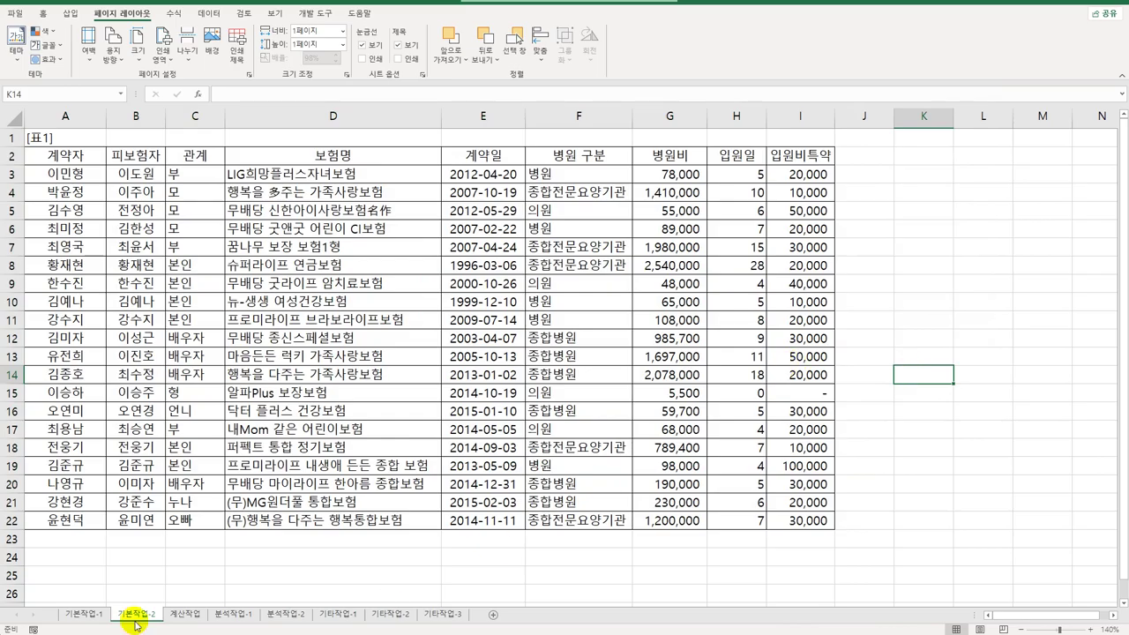
- On sheet 계산작업, enter =$F$1-B3 in E3 to get the days between 기준일 and 가입일자
click(186, 614)
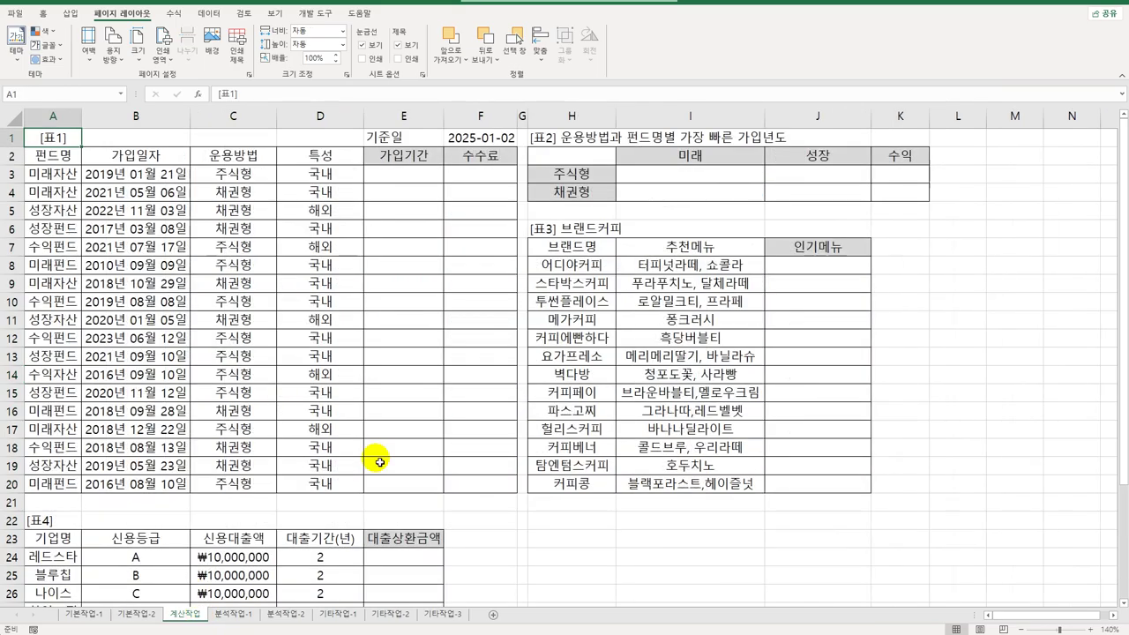
click(393, 180)
drag(393, 182, 397, 496)
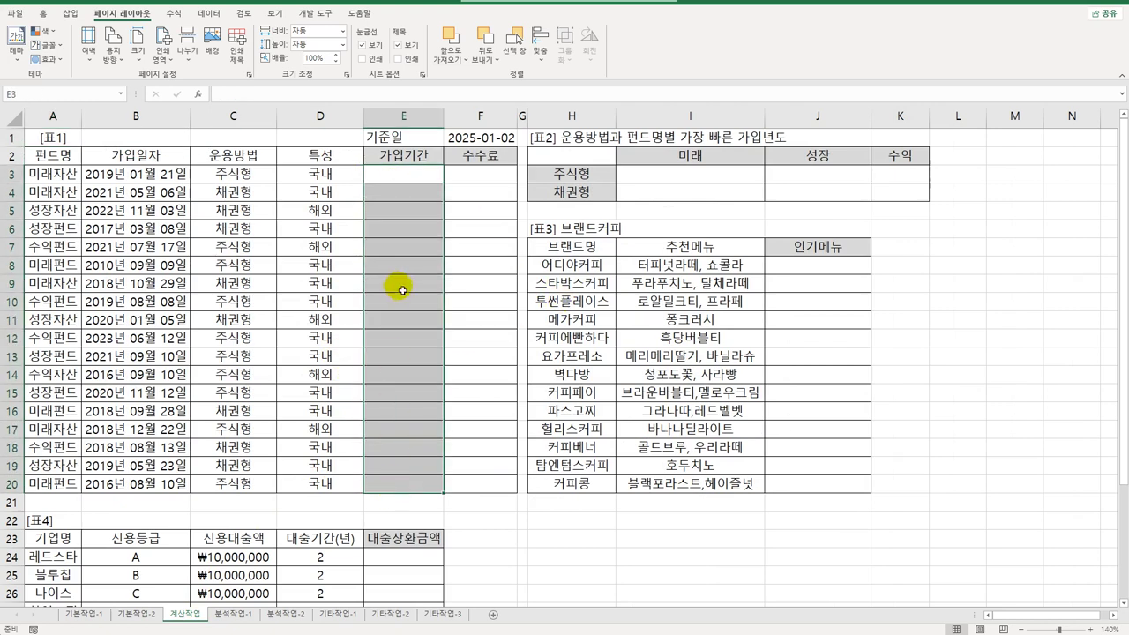
click(403, 183)
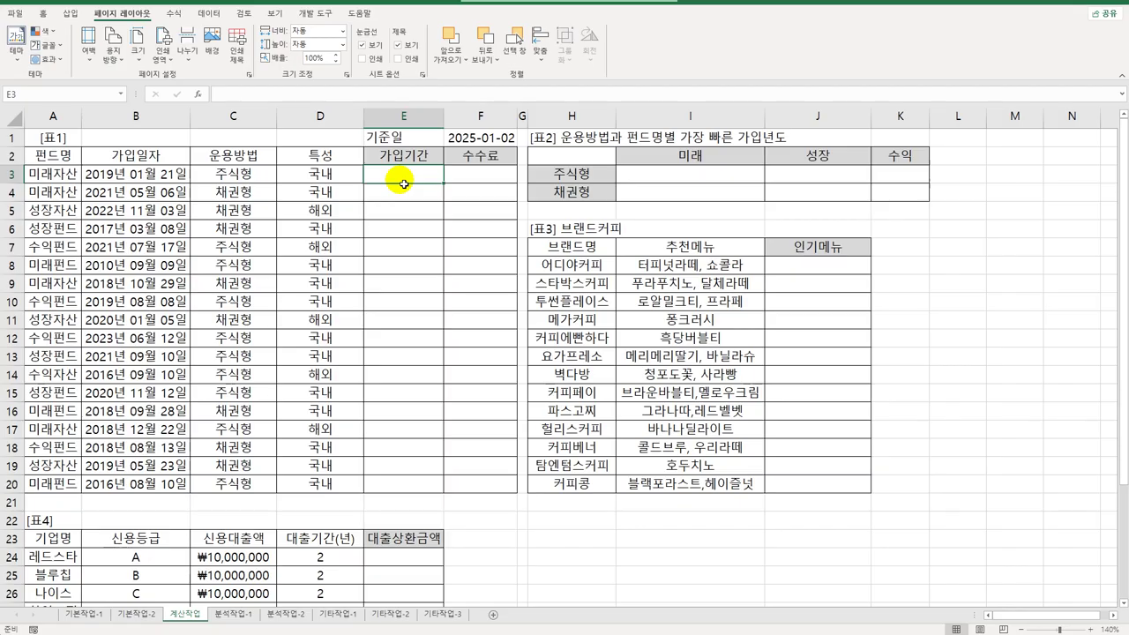
click(476, 138)
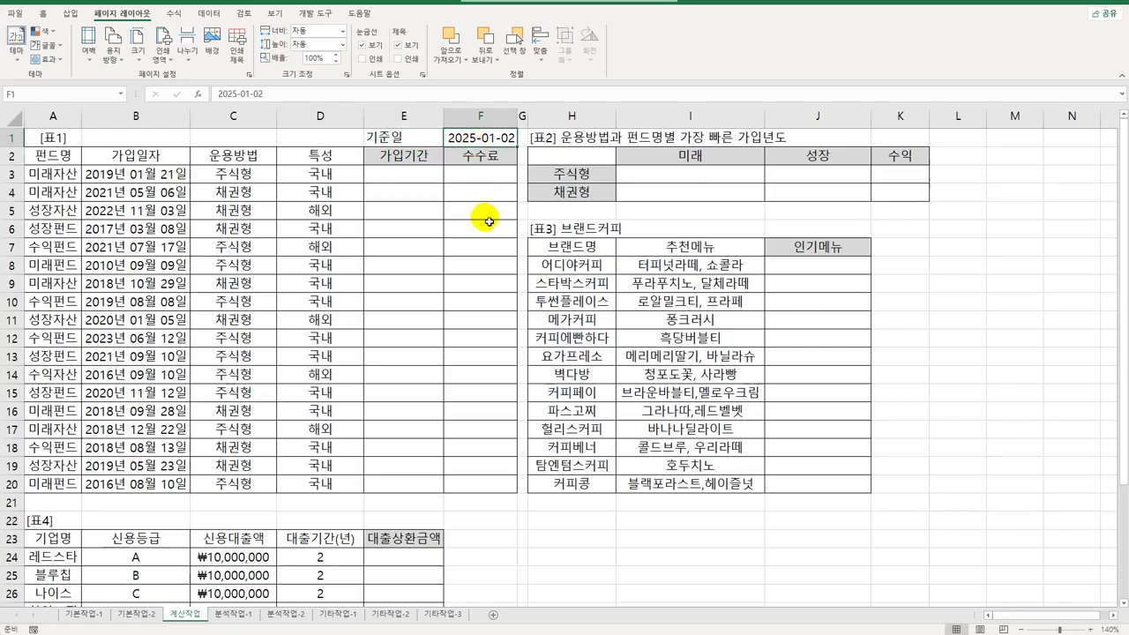
click(141, 180)
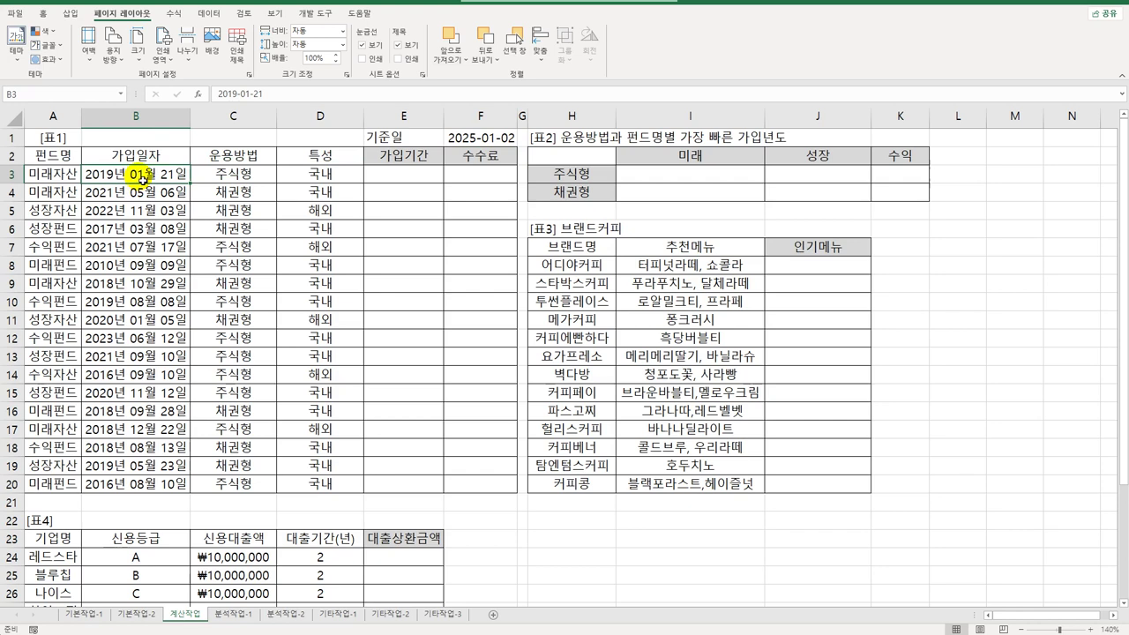
click(403, 180)
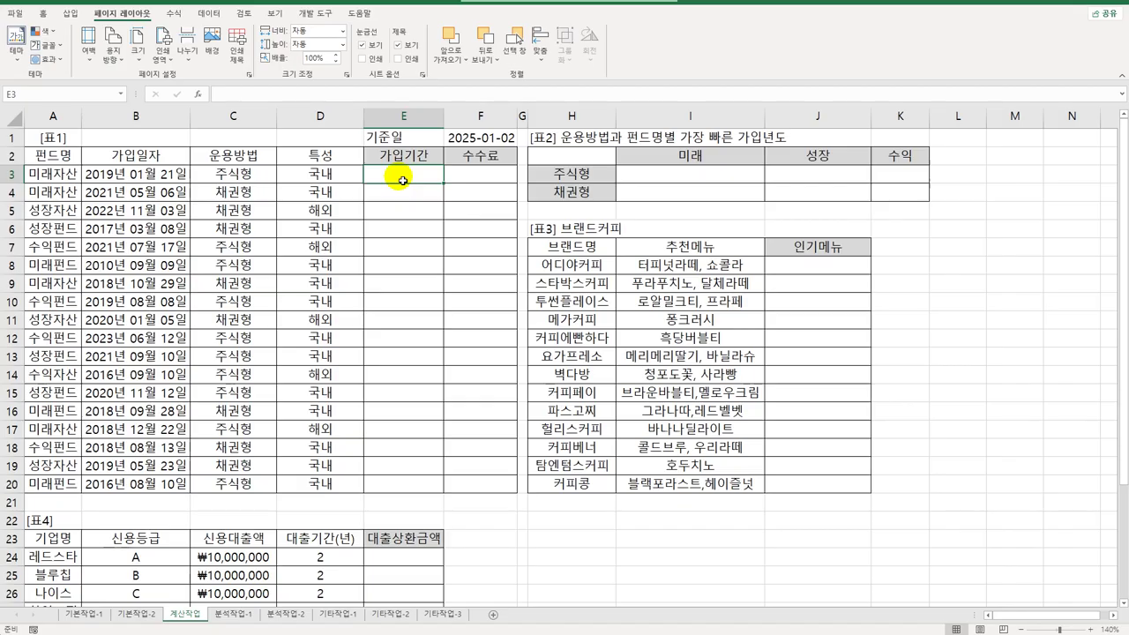
text(=)
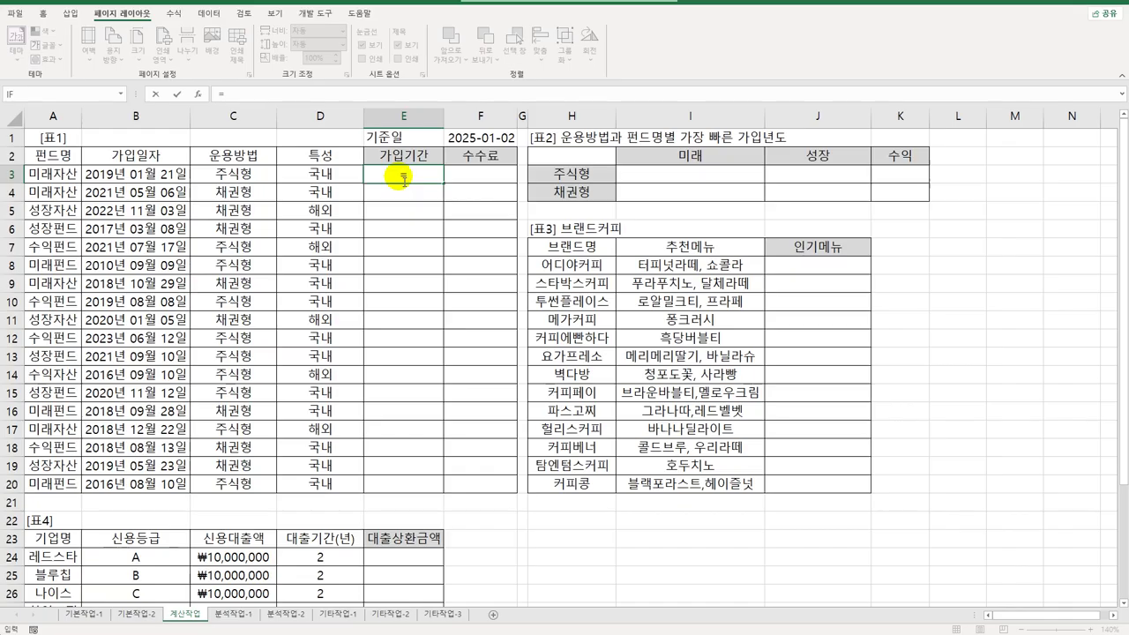
click(459, 139)
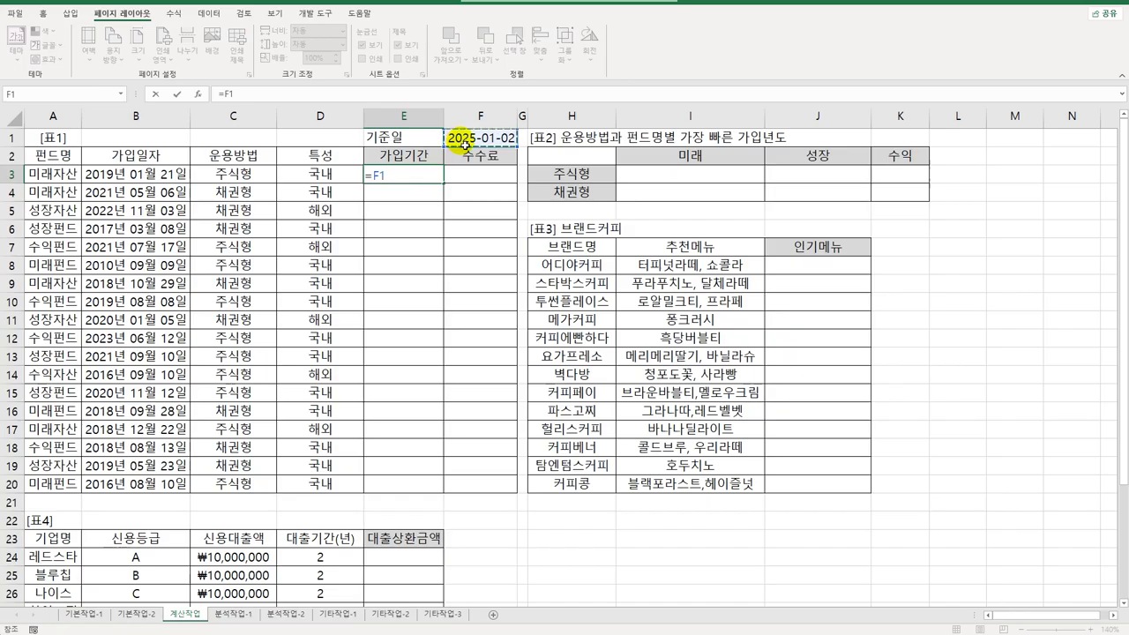
key(F4)
text(-)
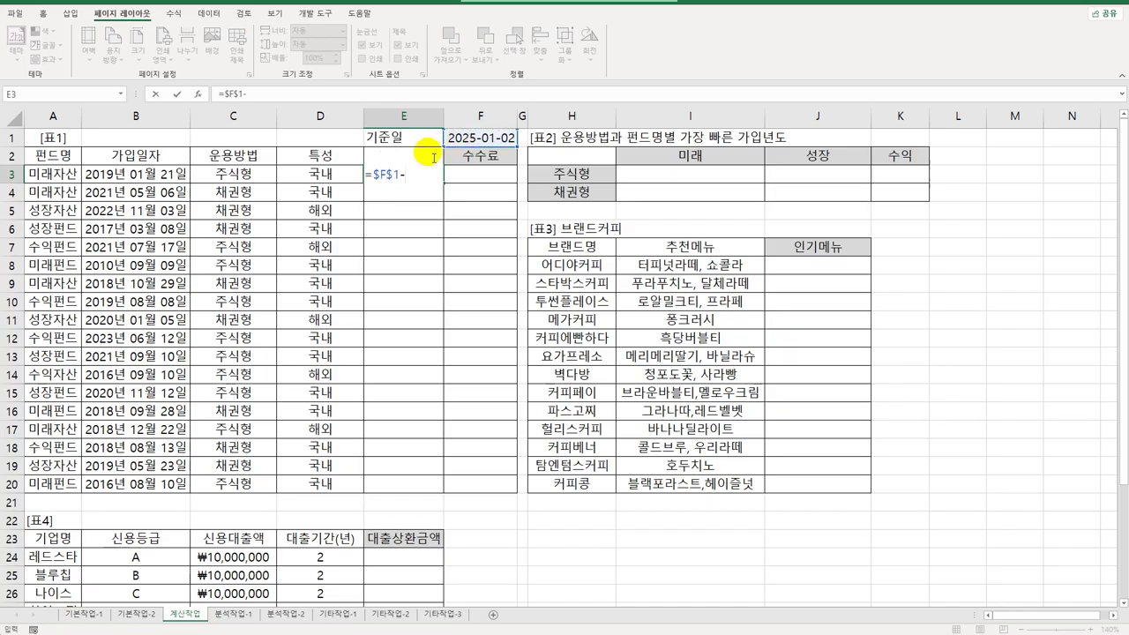
click(166, 174)
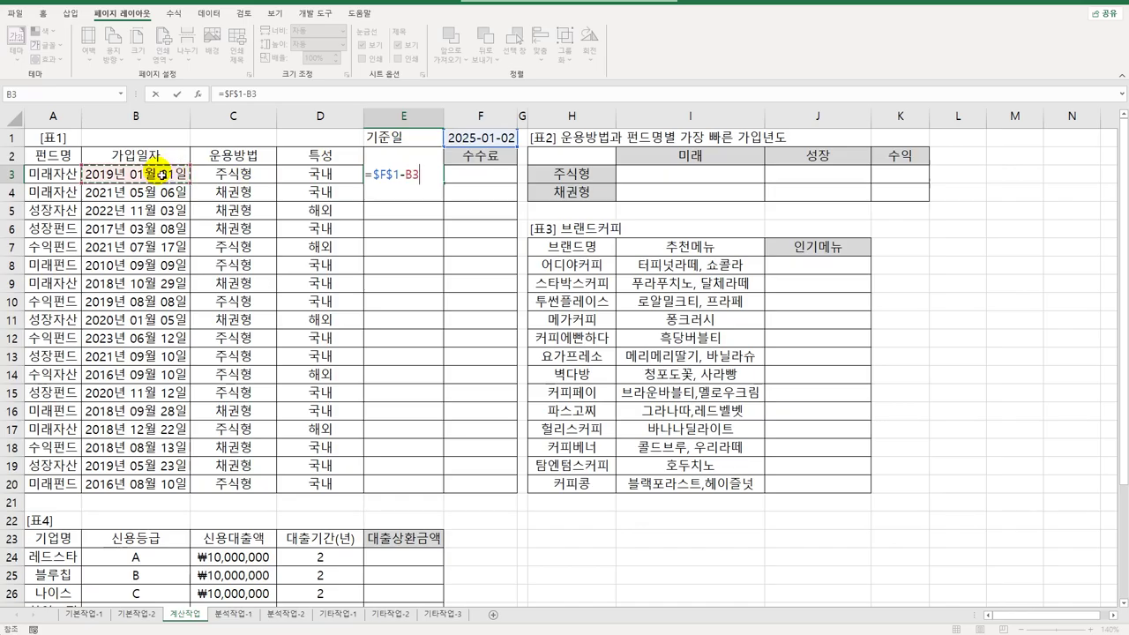
key(Return)
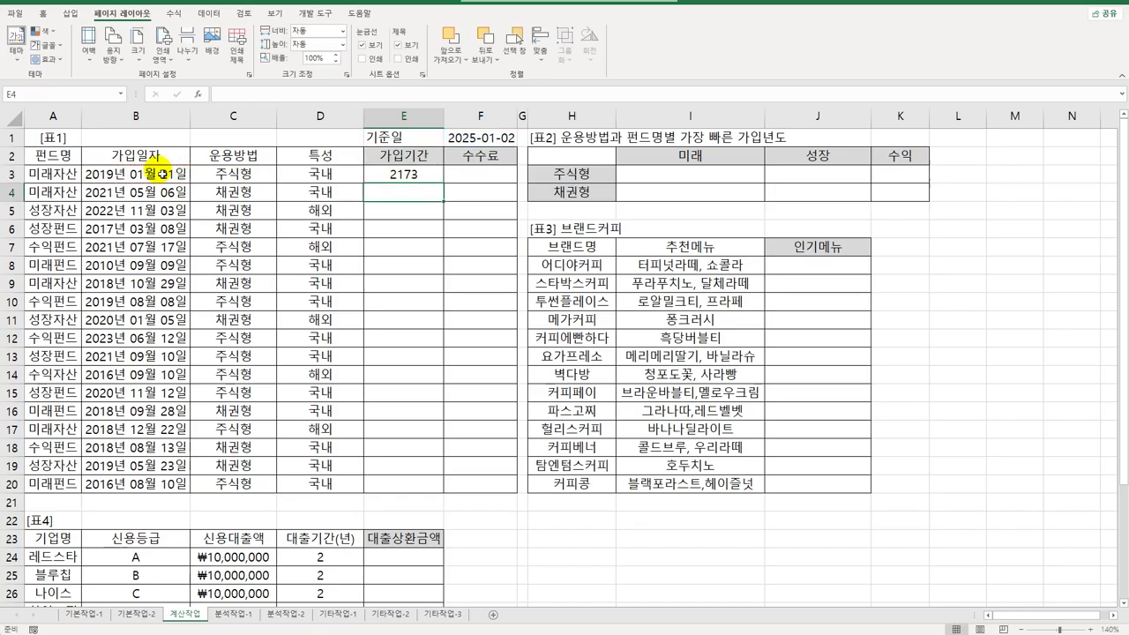
- Change the E3 formula to =QUOTIENT($F$1-B3,365)&"년 " and fill it down through E20
click(423, 177)
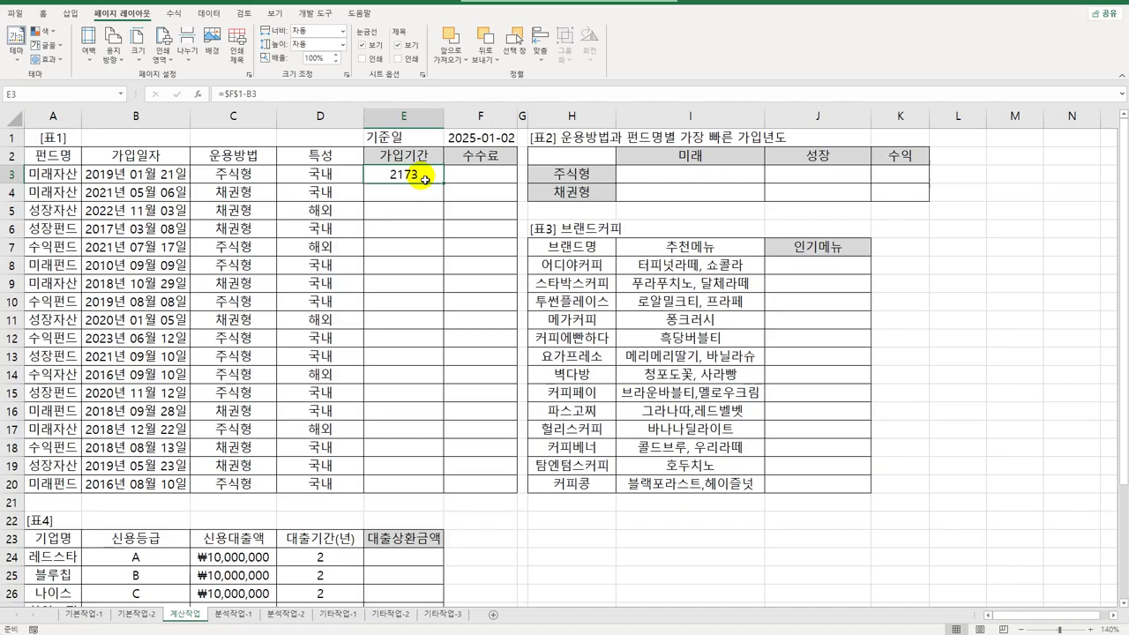
double_click(425, 179)
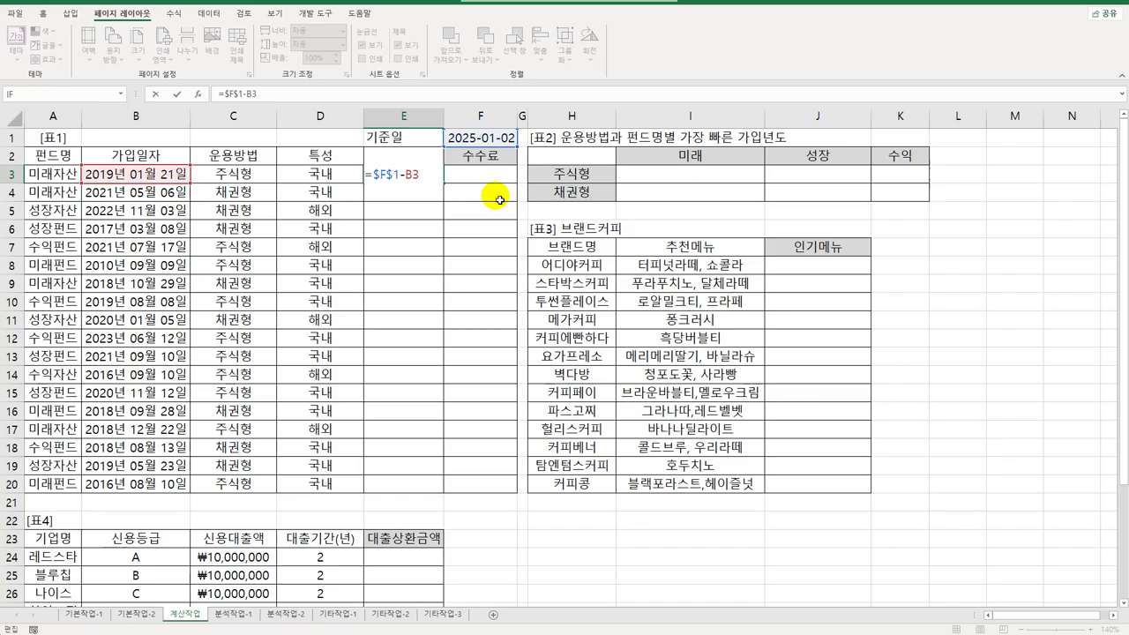
key(Home)
key(Right)
text(qu)
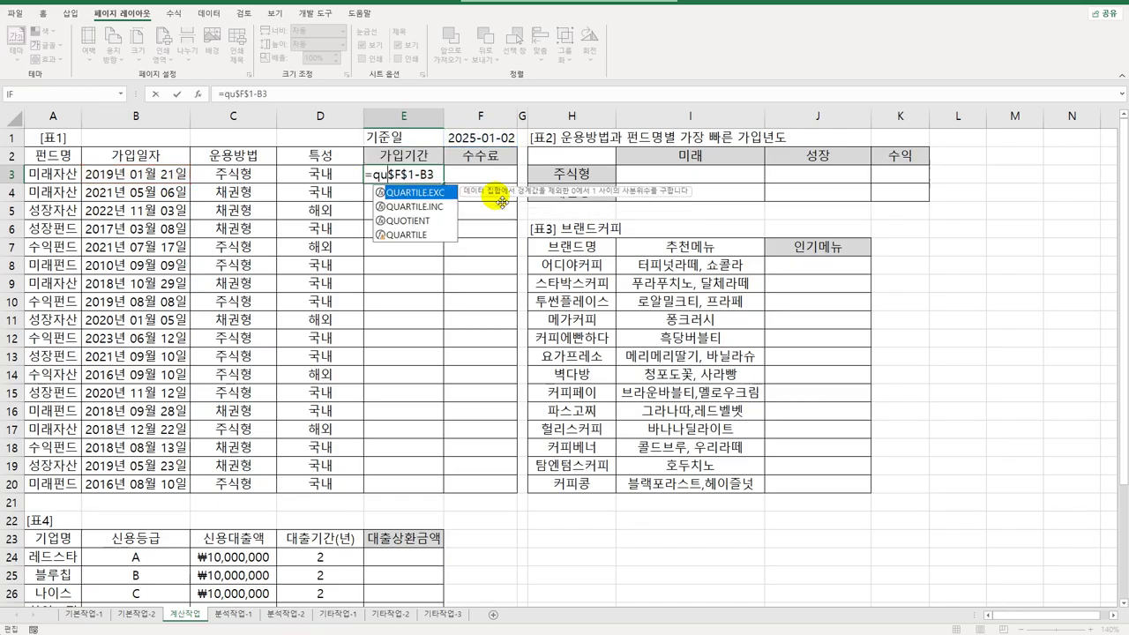
key(Down)
key(Down)
key(Tab)
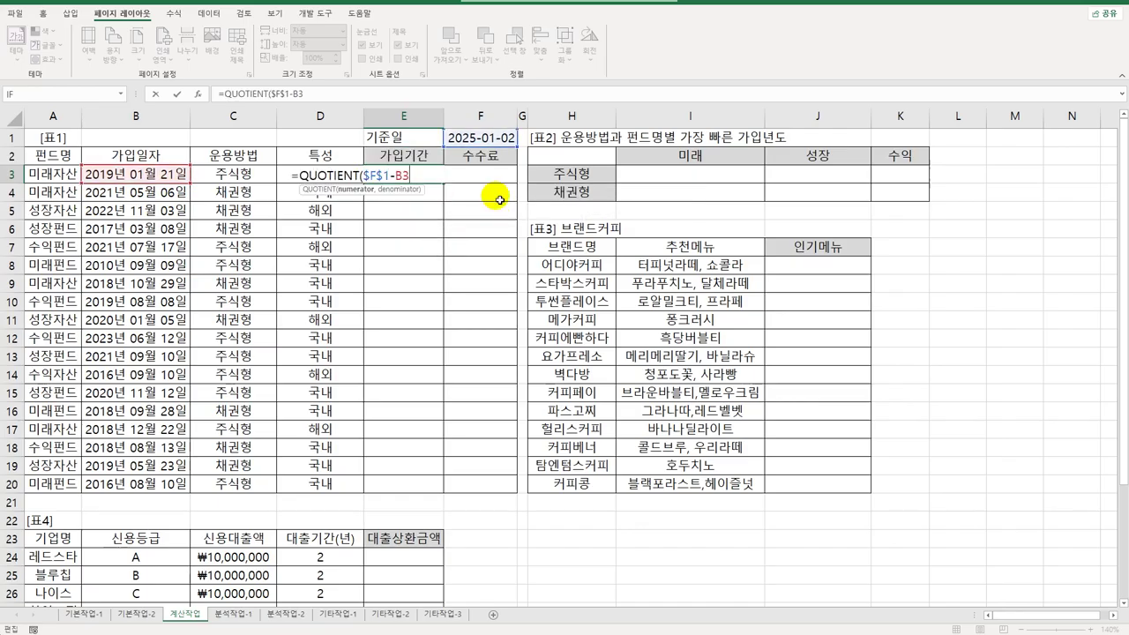
text(,365))
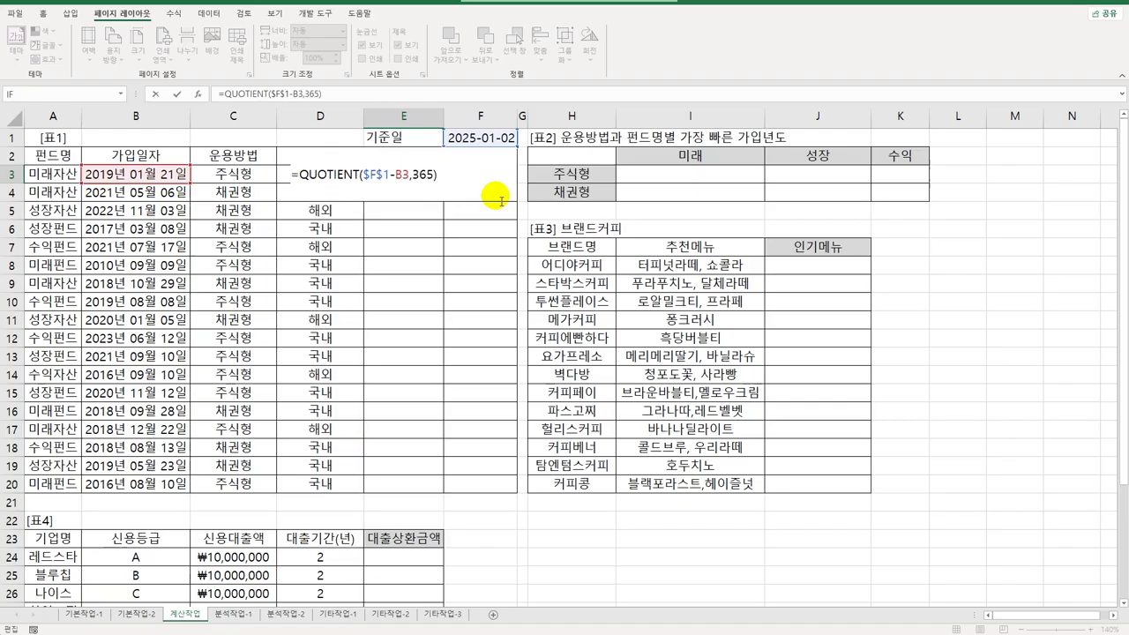
text(&"년 ")
key(Return)
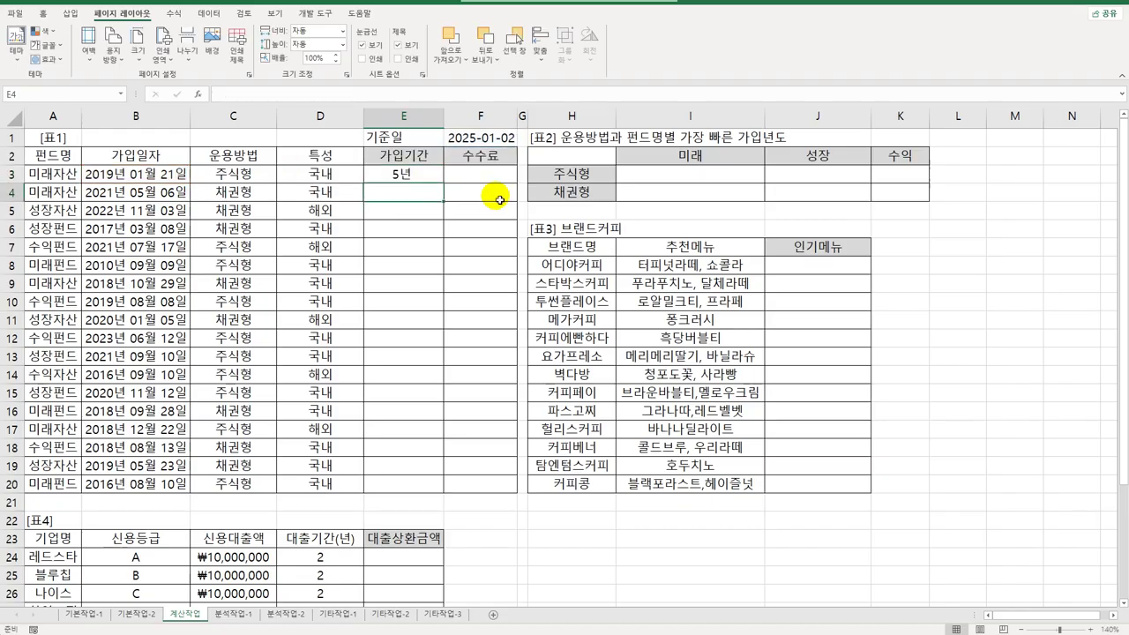
key(Up)
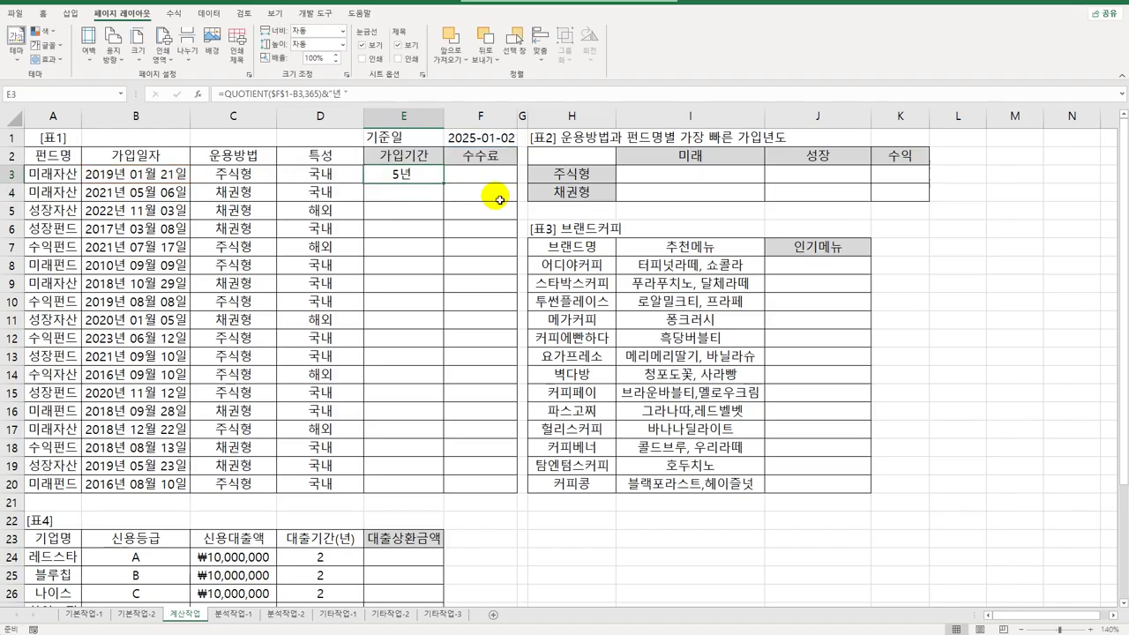
double_click(447, 187)
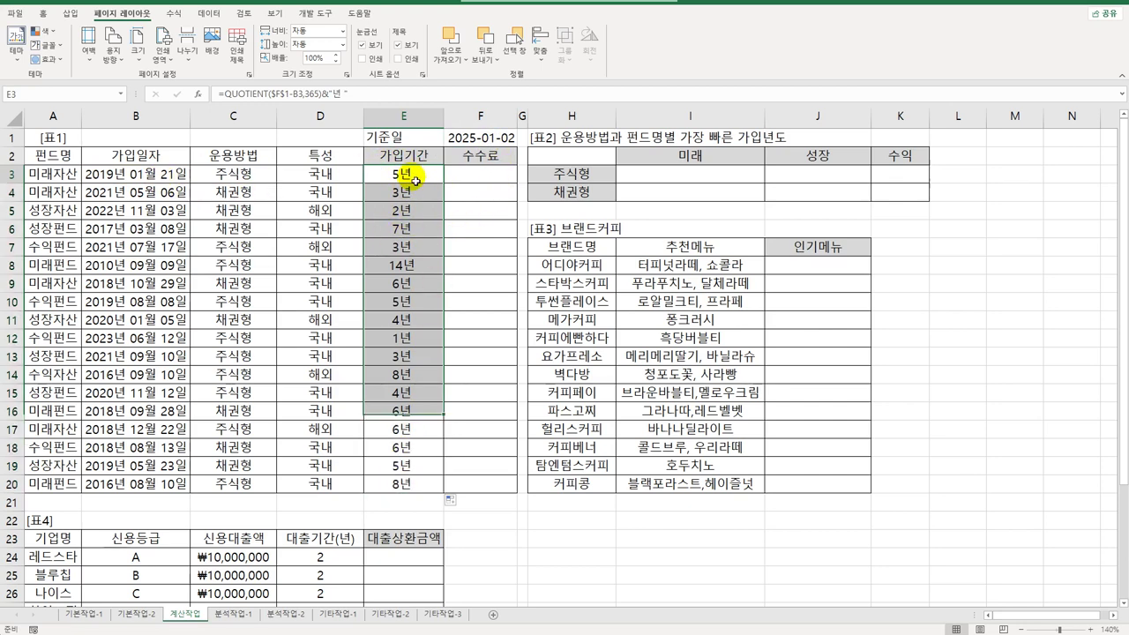
- Extend the E3 formula with & QUOTIENT(MOD($F$1-B3,365),30) to add the months remaining after whole years
double_click(413, 176)
key(End)
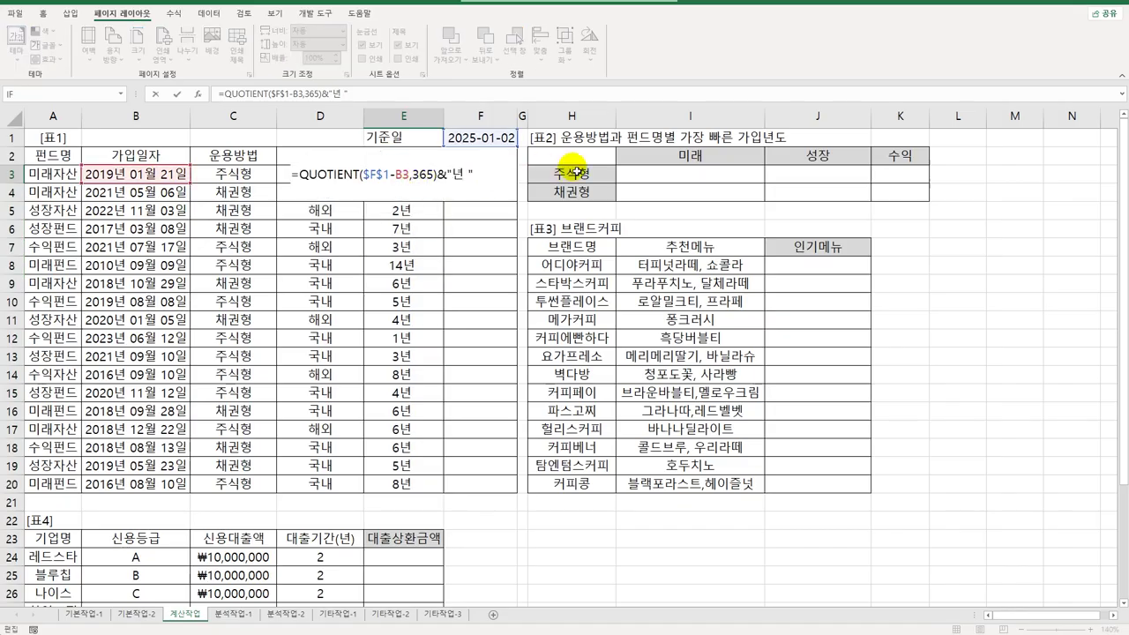
text(& qu)
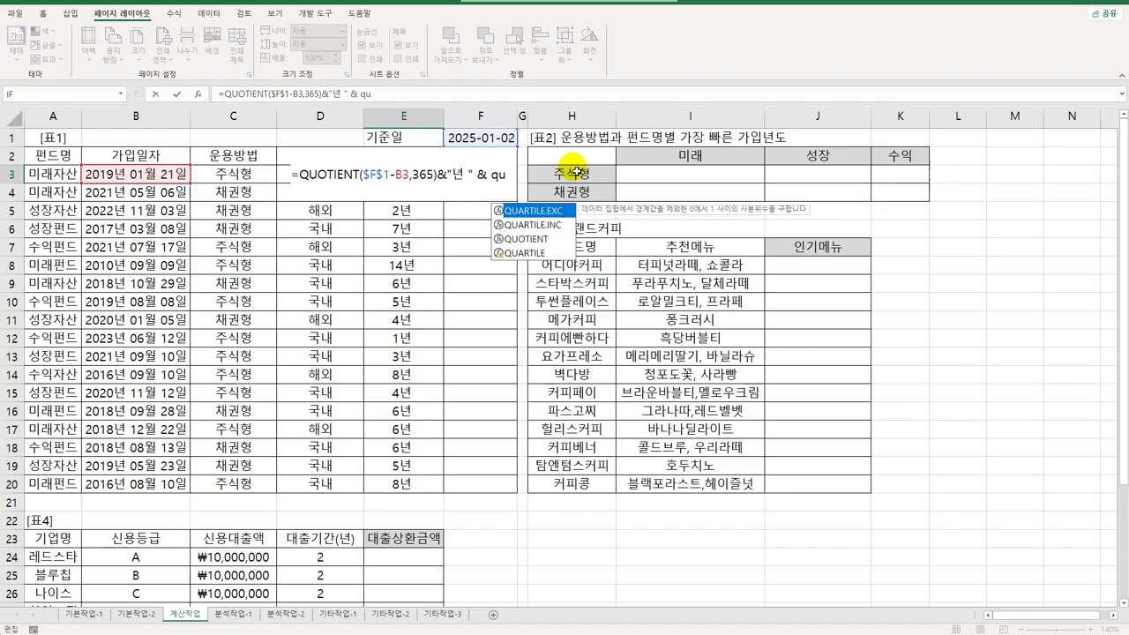
key(Down)
key(Down)
key(Tab)
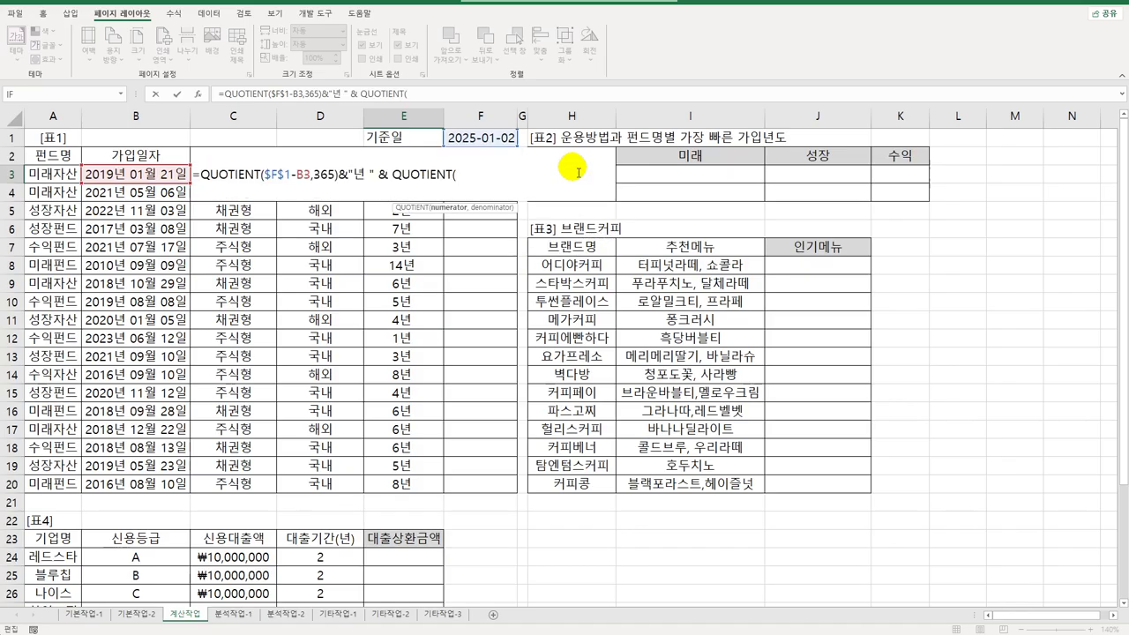
text(mod()
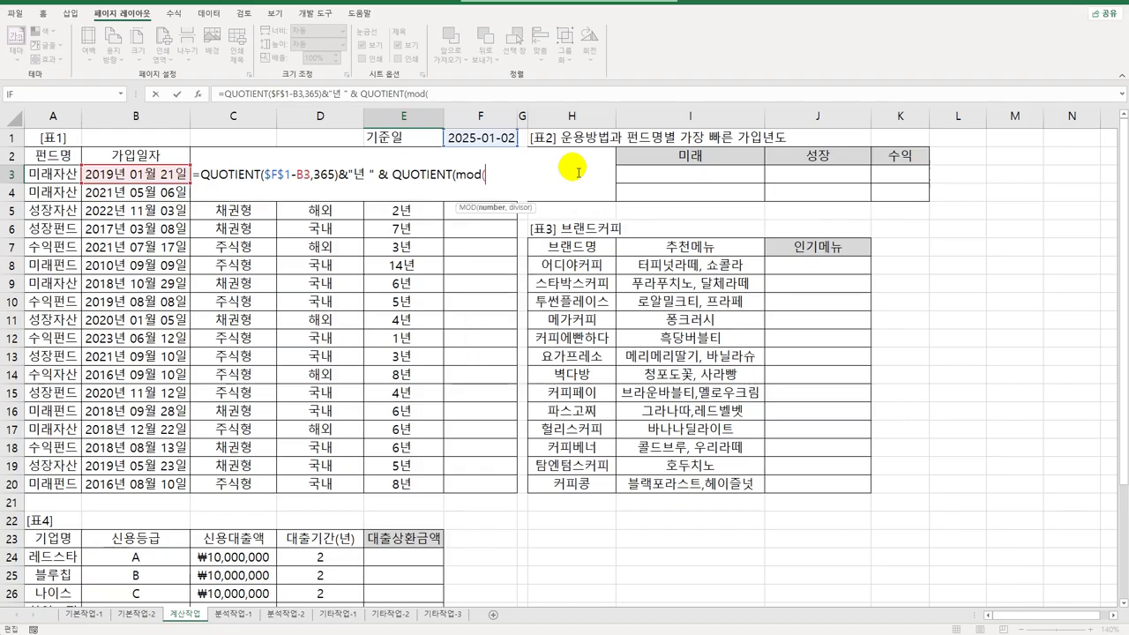
click(487, 141)
key(F4)
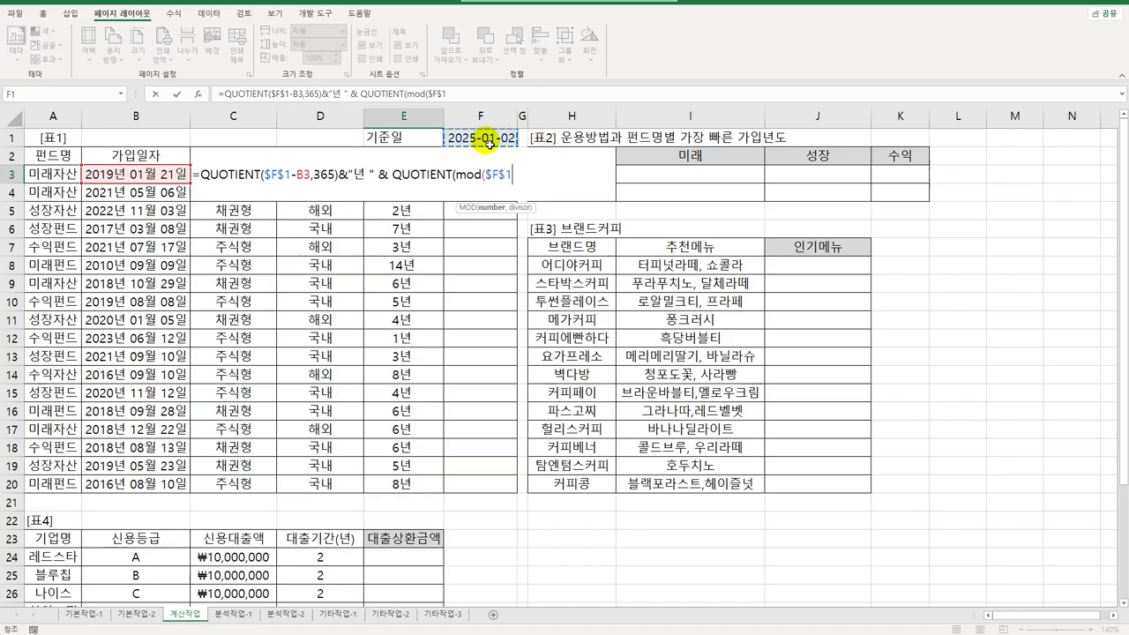
text(-)
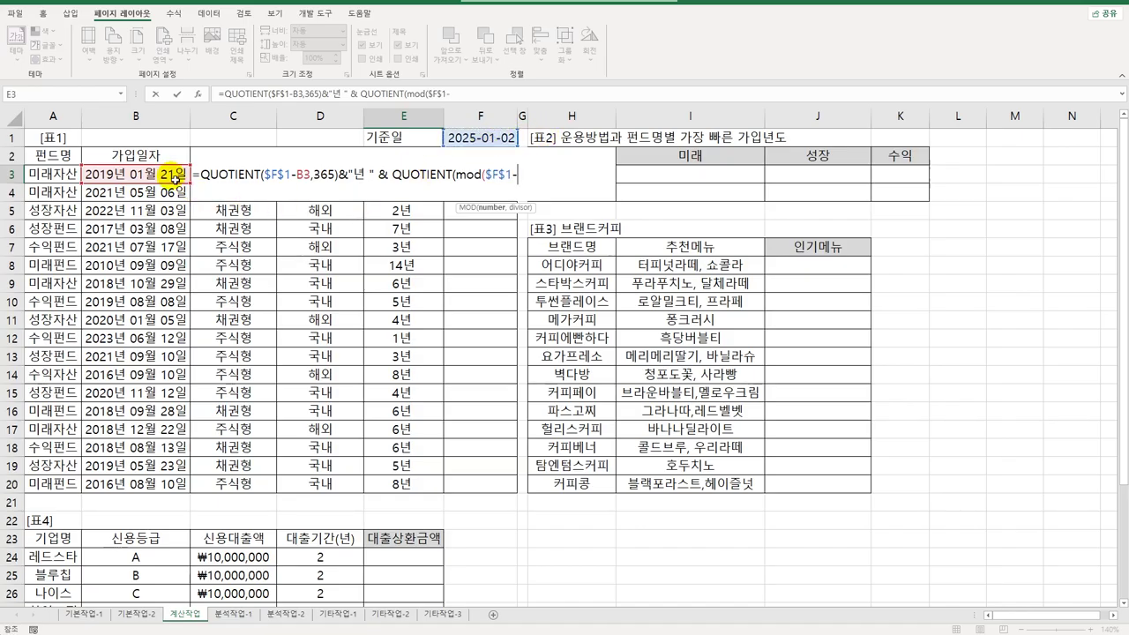
click(174, 176)
text(,365)
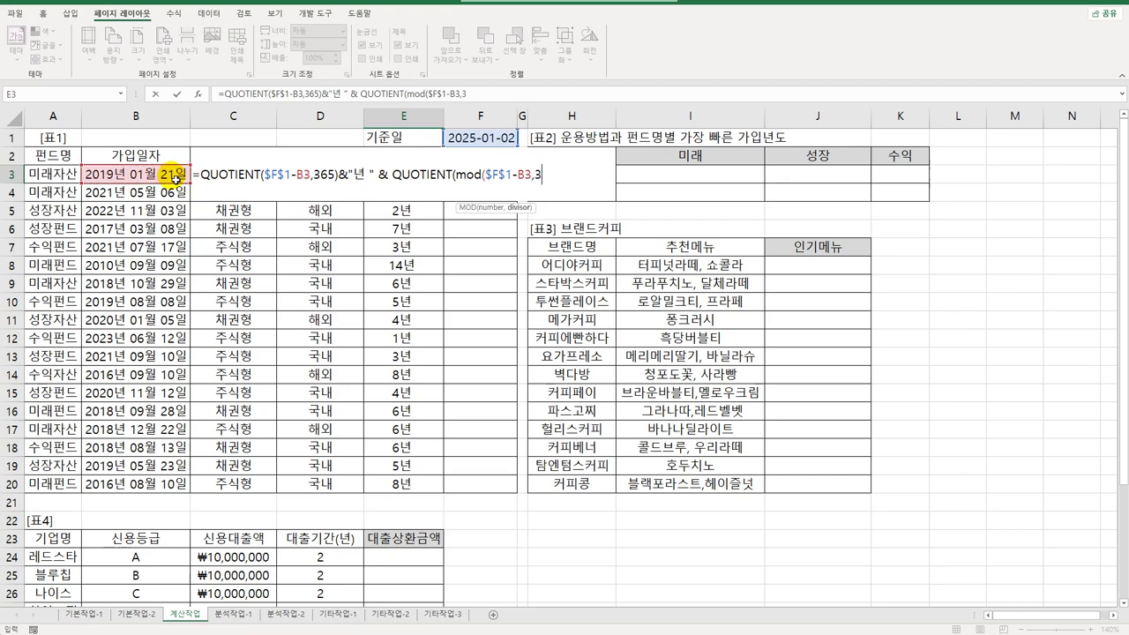
text())
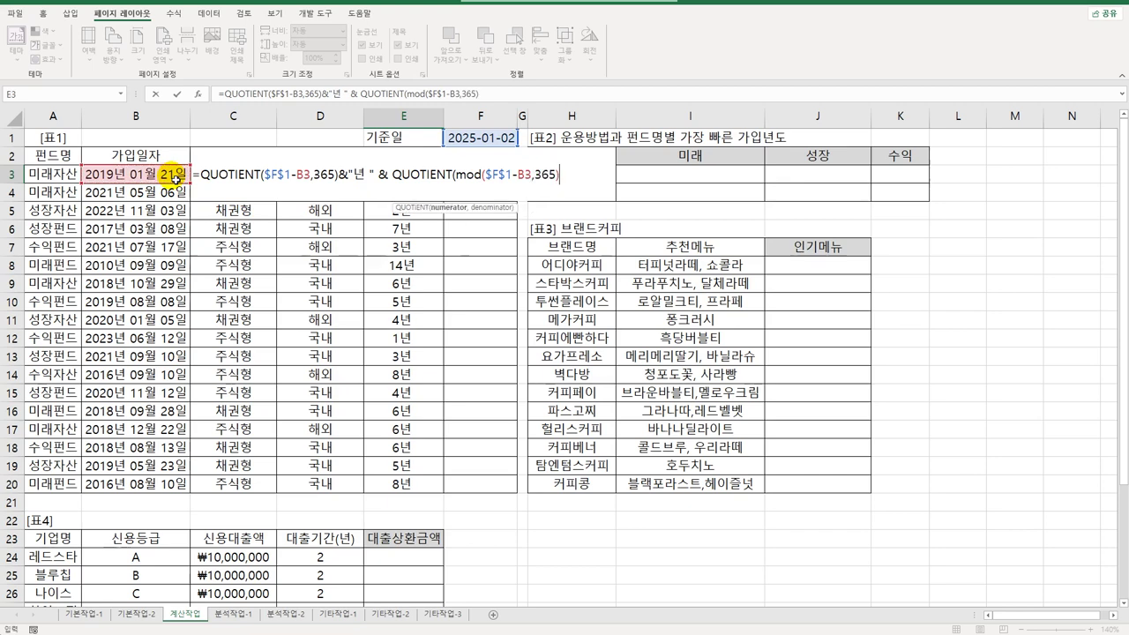
text(,30))
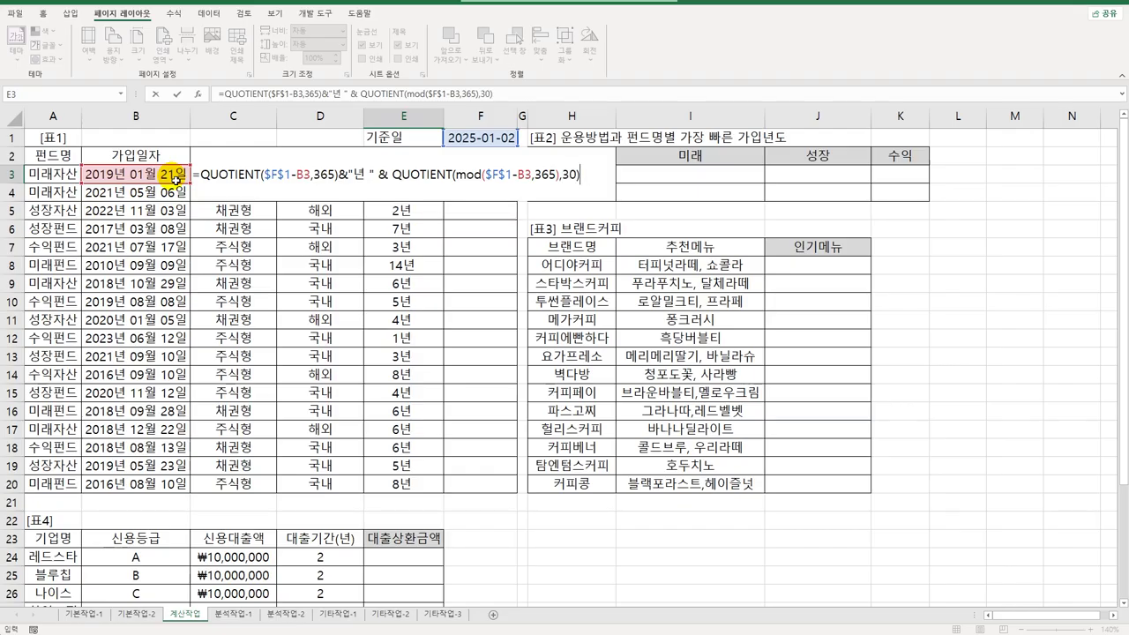
- Append &"개월" as the month unit to the E3 formula and commit it
text(&"월"우월")
click(600, 180)
text(개)
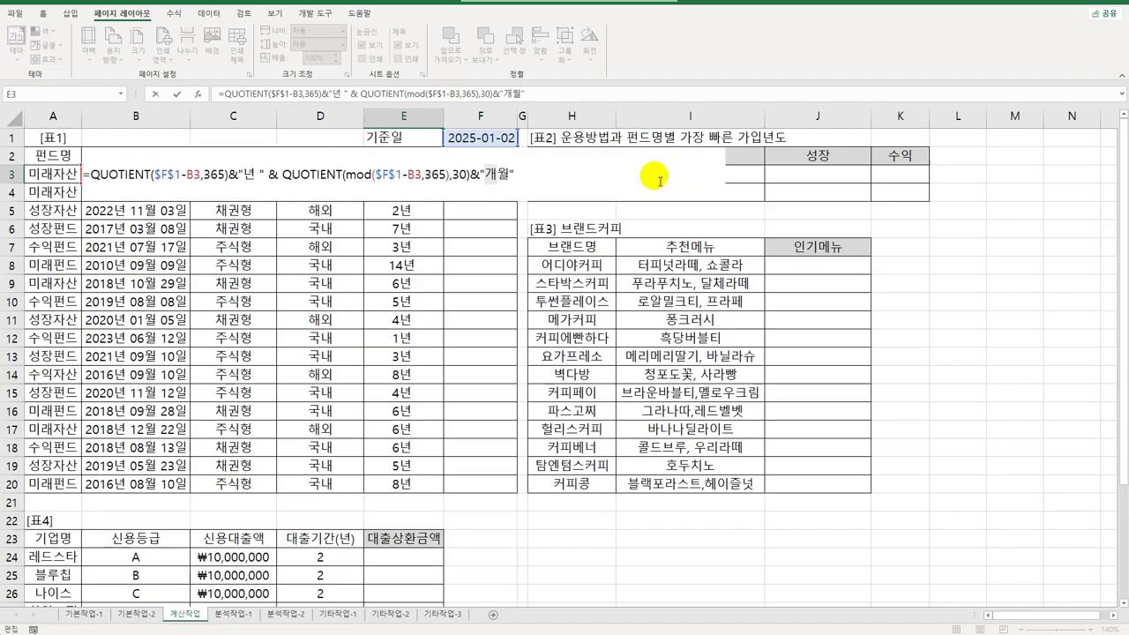
key(Return)
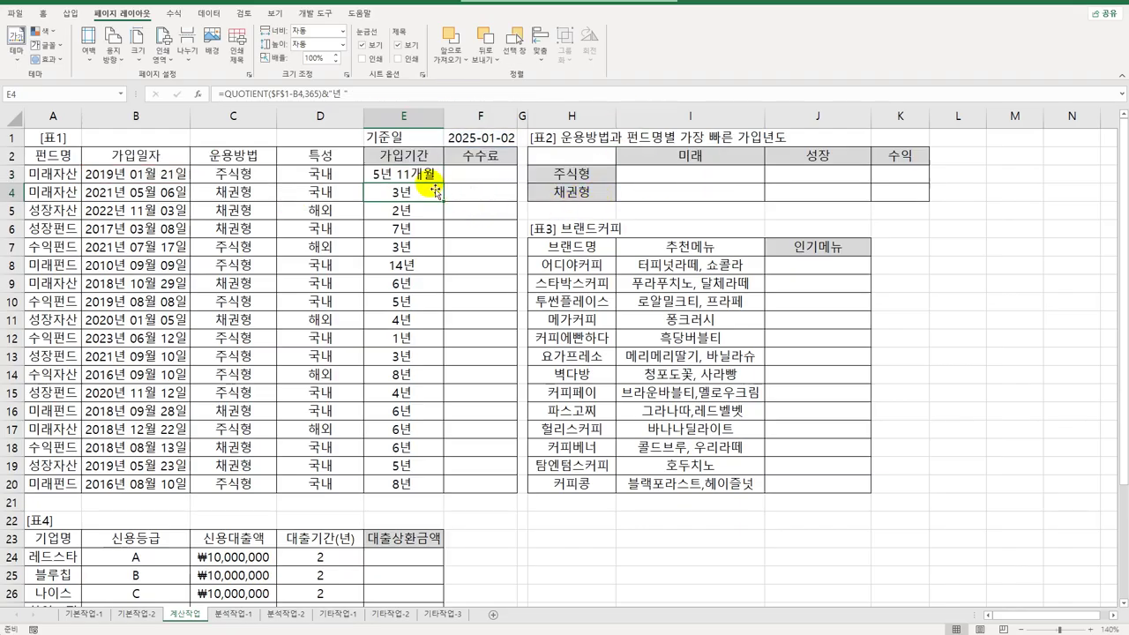
- Fill the completed 가입기간 formula from E3 down through E20
click(429, 176)
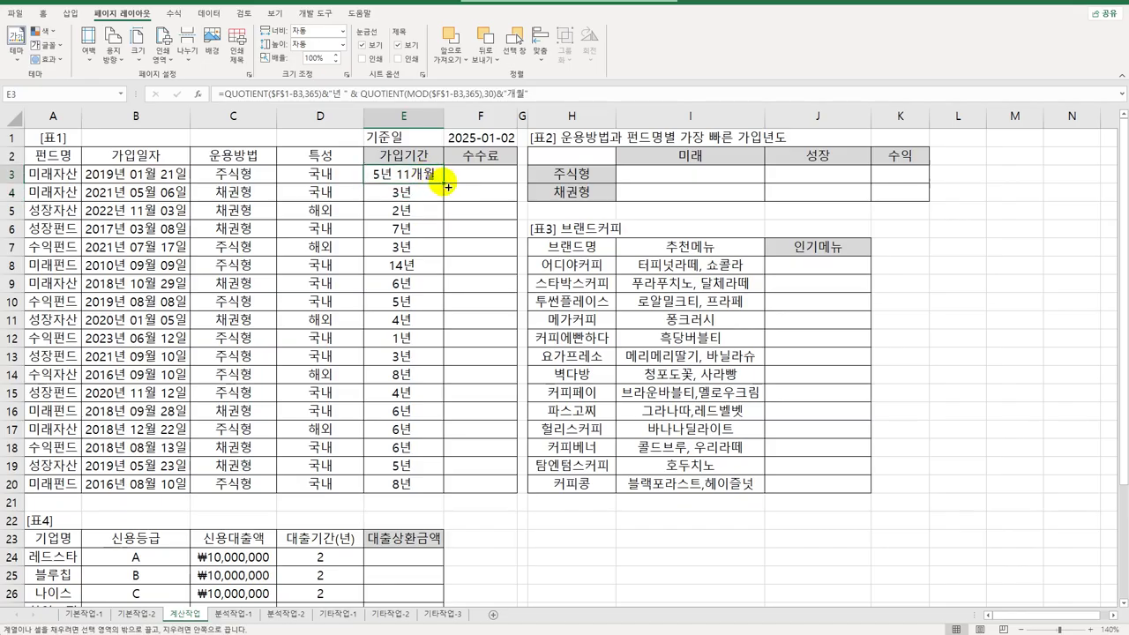
drag(448, 187, 411, 489)
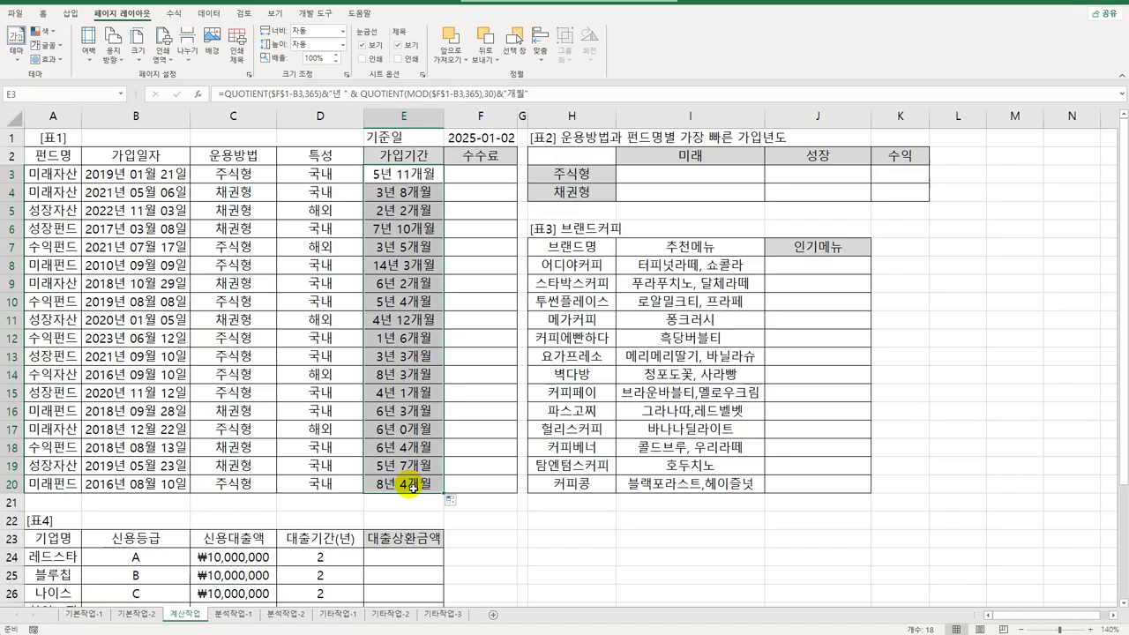
- With the first 수수료 cell F3 selected, open the Visual Basic editor and insert a new module
click(495, 183)
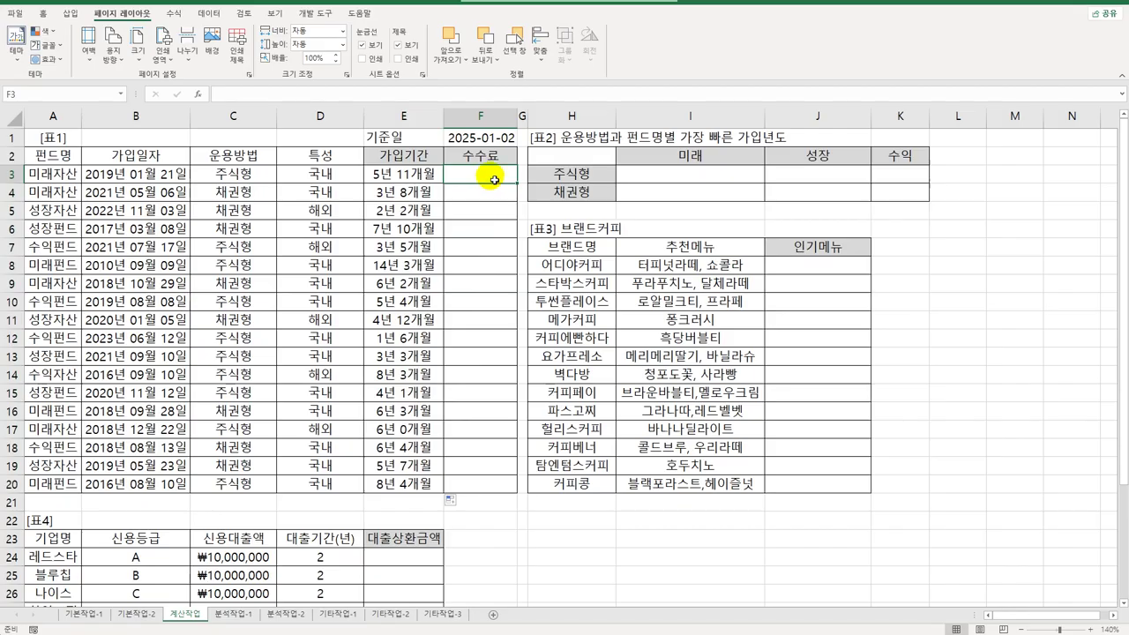
drag(484, 177, 479, 484)
click(487, 173)
click(326, 18)
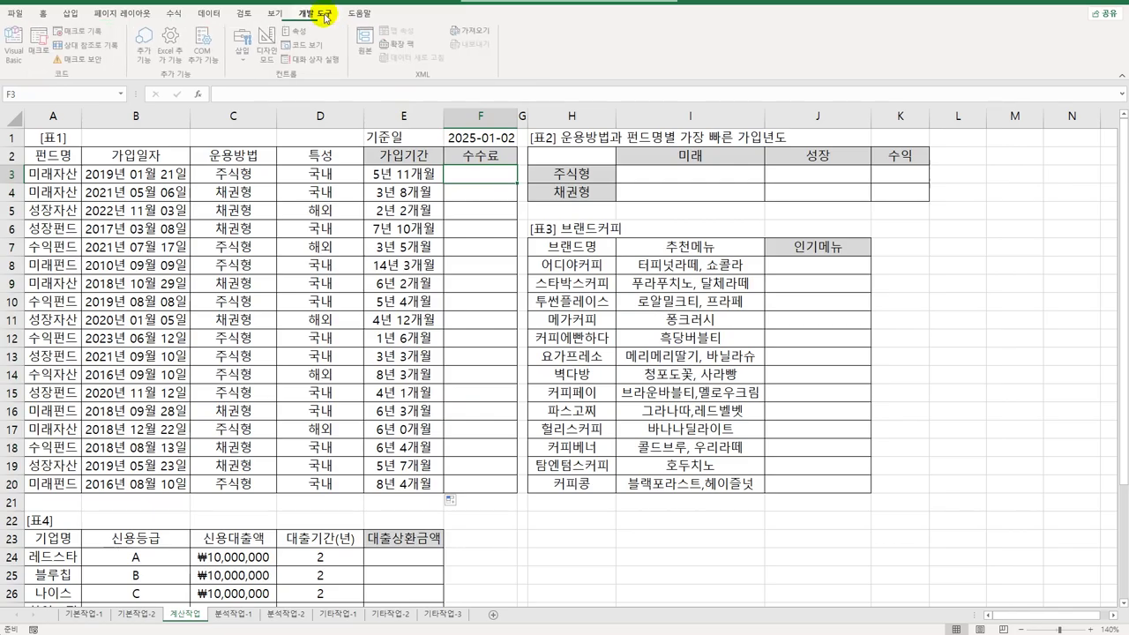
click(16, 46)
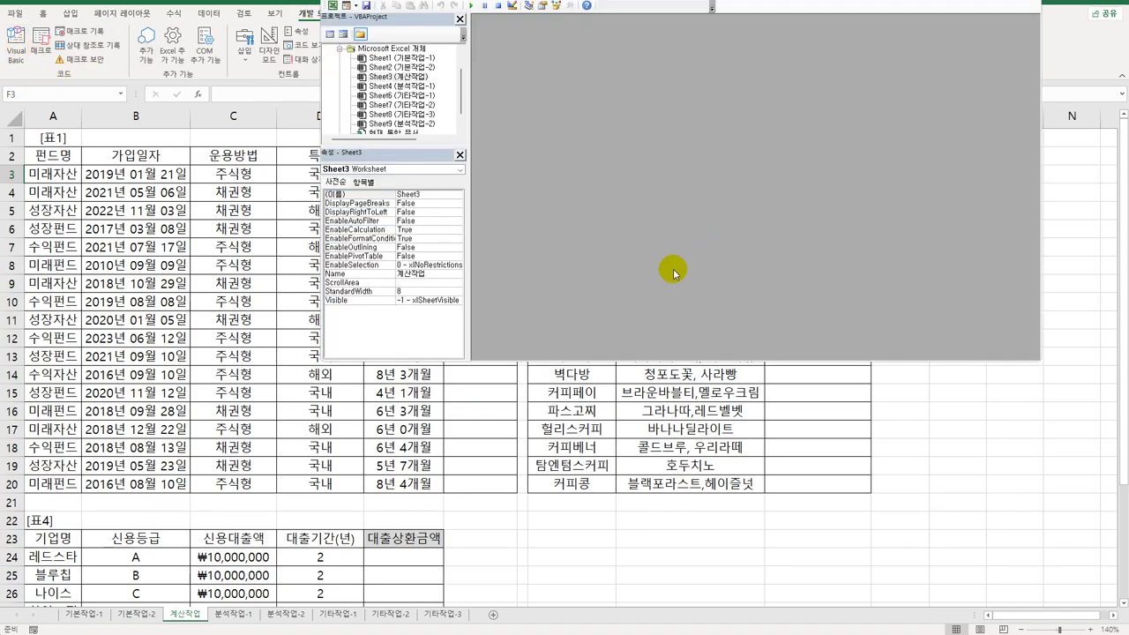
click(454, 2)
click(516, 31)
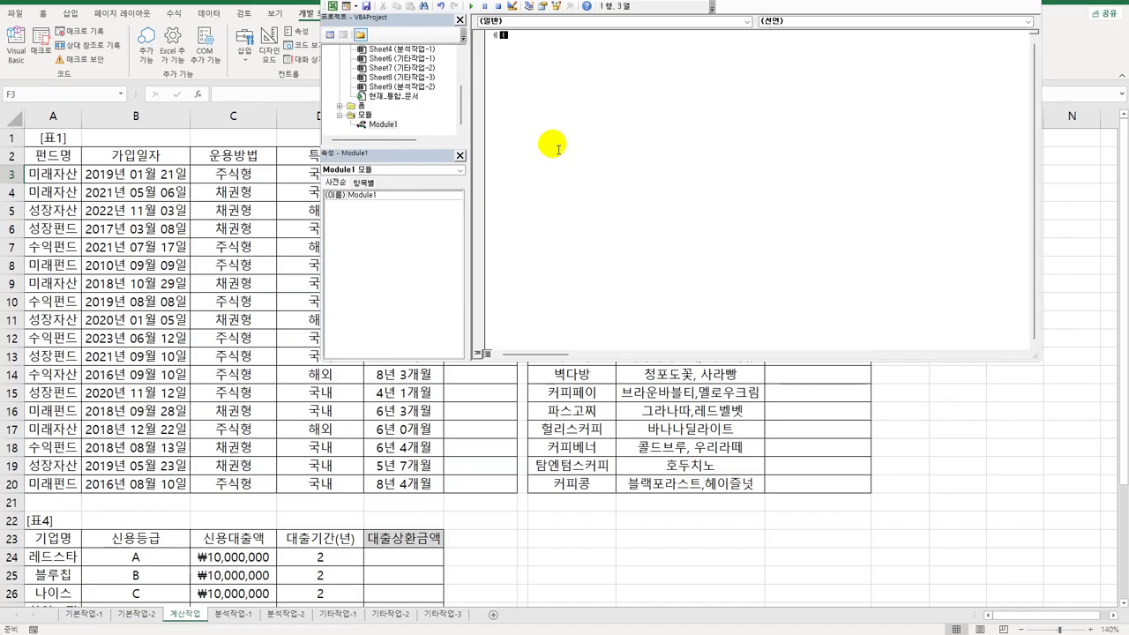
- Declare the function Public Function fn수수료(펀드명) in the new module
text(publi)
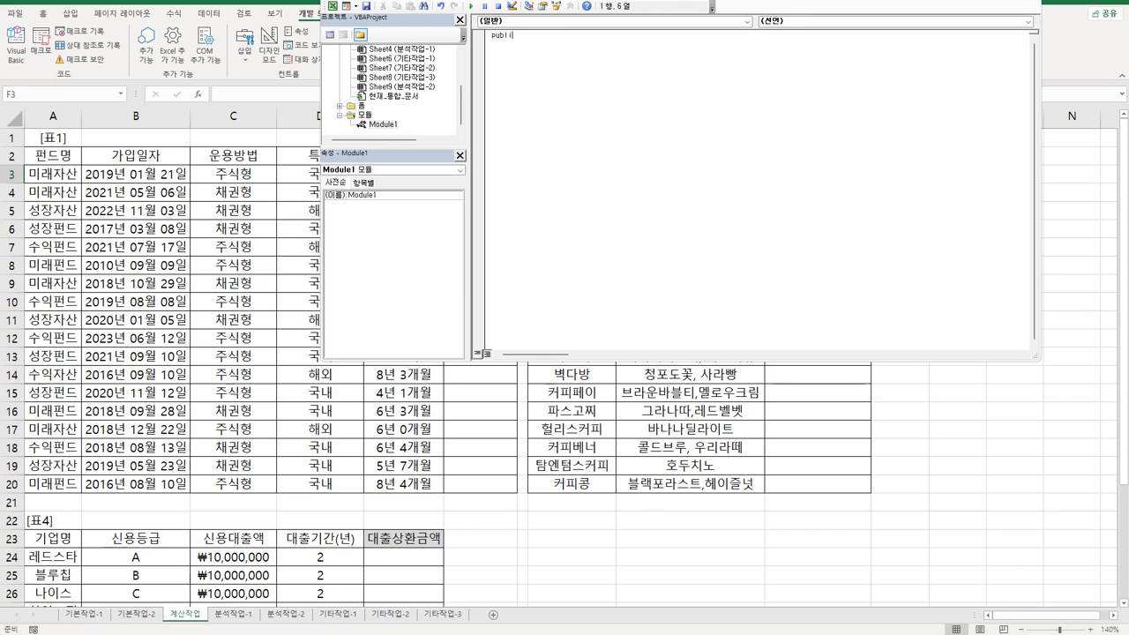
text(c function fn수수료(펀드명))
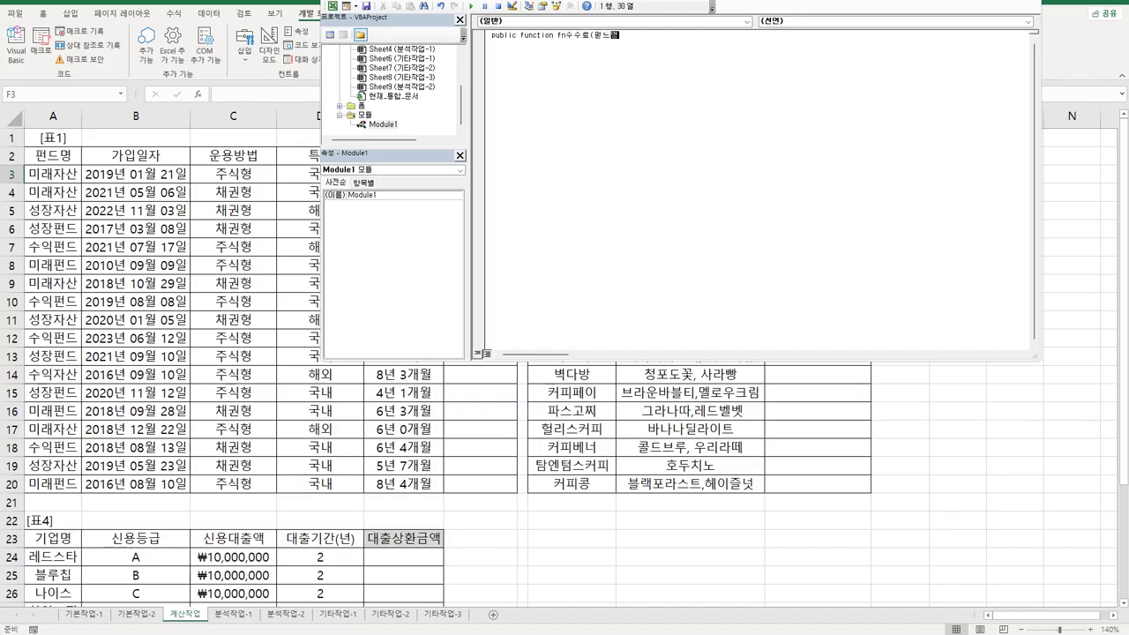
key(BackSpace)
key(BackSpace)
key(BackSpace)
key(BackSpace)
text(펀드명))
key(Return)
key(Return)
key(Tab)
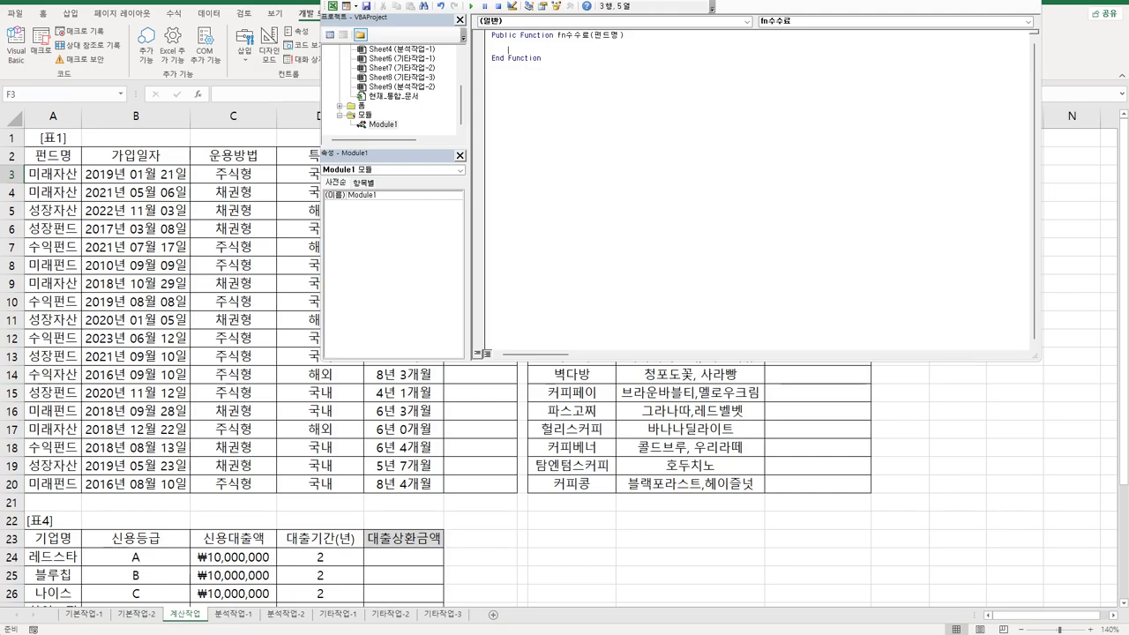
- Add the line Select Case Left(펀드명, 2) inside the fn수수료 function
text(sele)
text(c)
text(t case)
text( ")
text(eft()
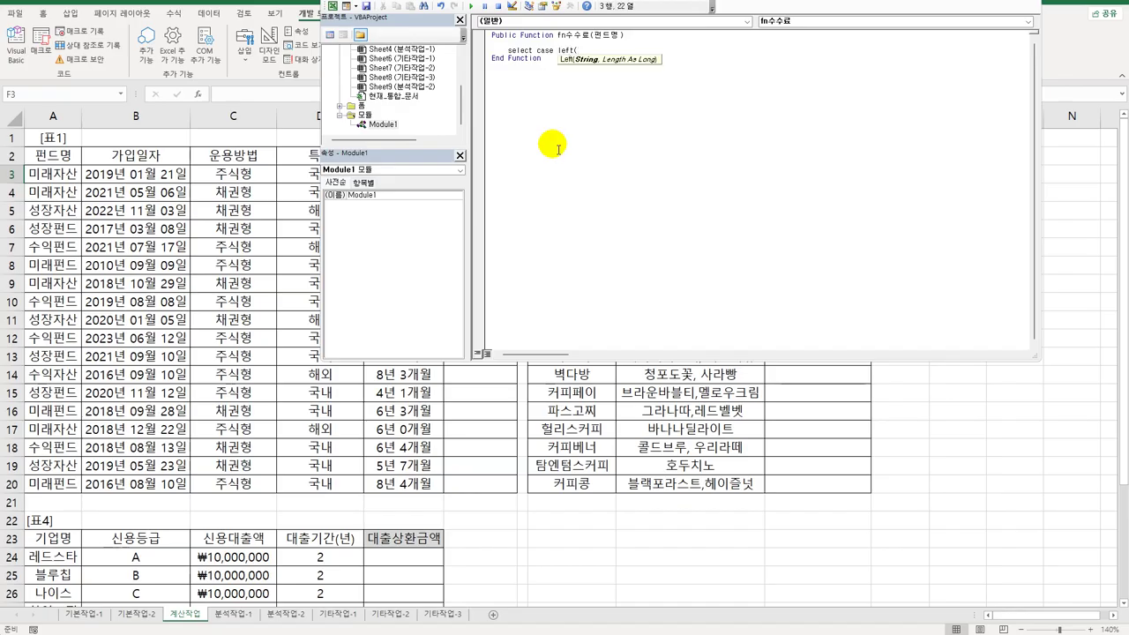
text(vj펀드명,2)
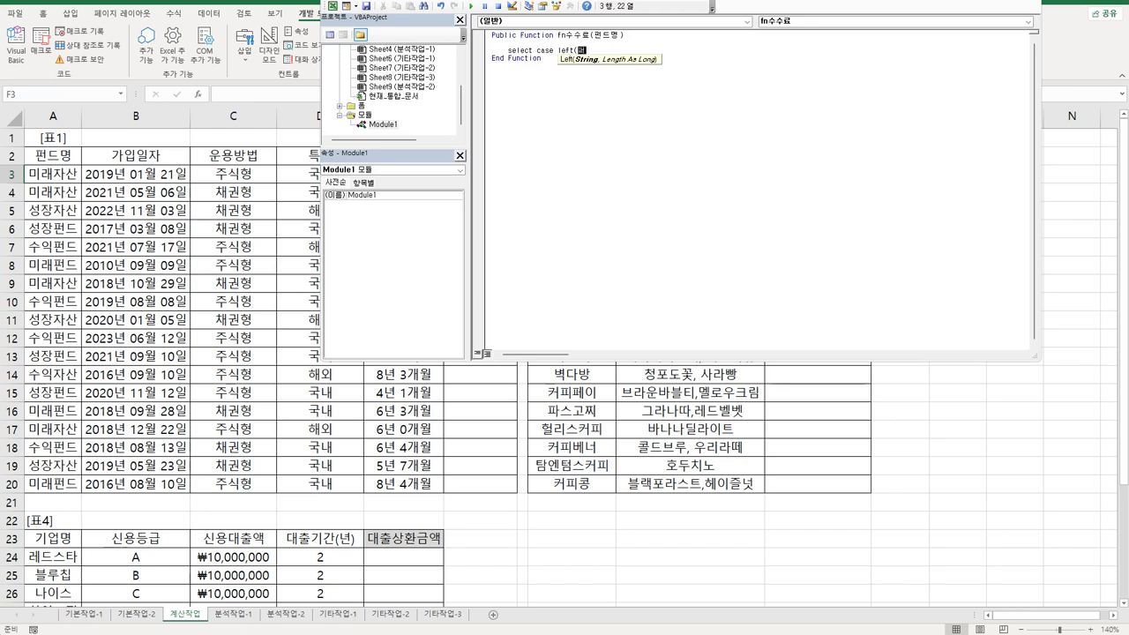
text())
key(Return)
key(Return)
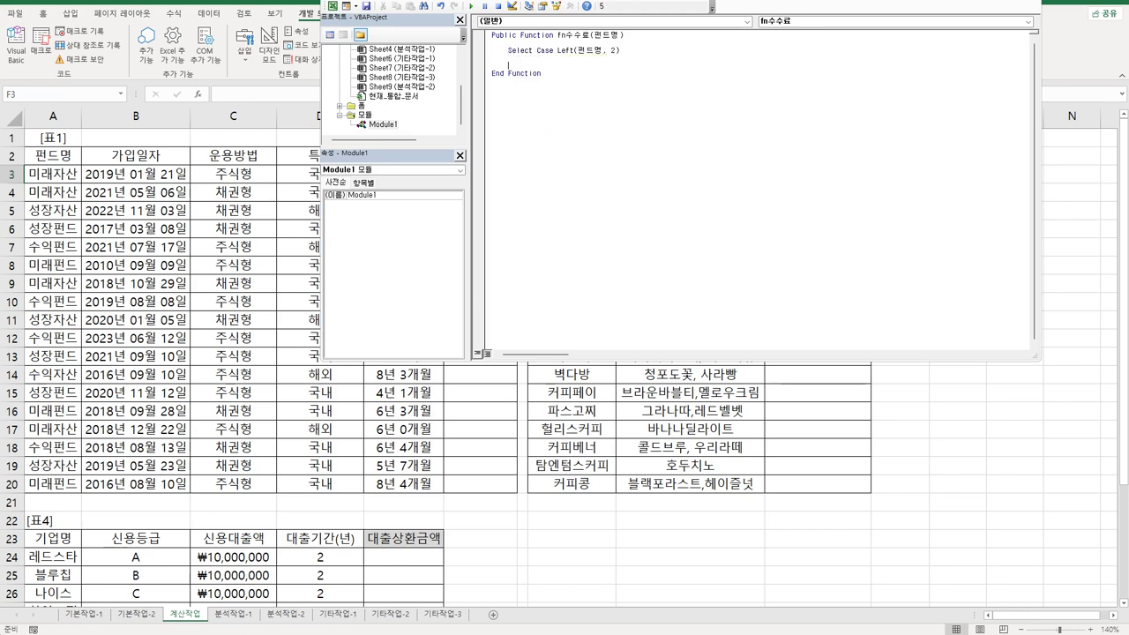
- Add Case "미래" with the return line fn수수료 = "5% 할인"
key(Tab)
text(c)
text(ase ")
text(미미")
key(Return)
key(Return)
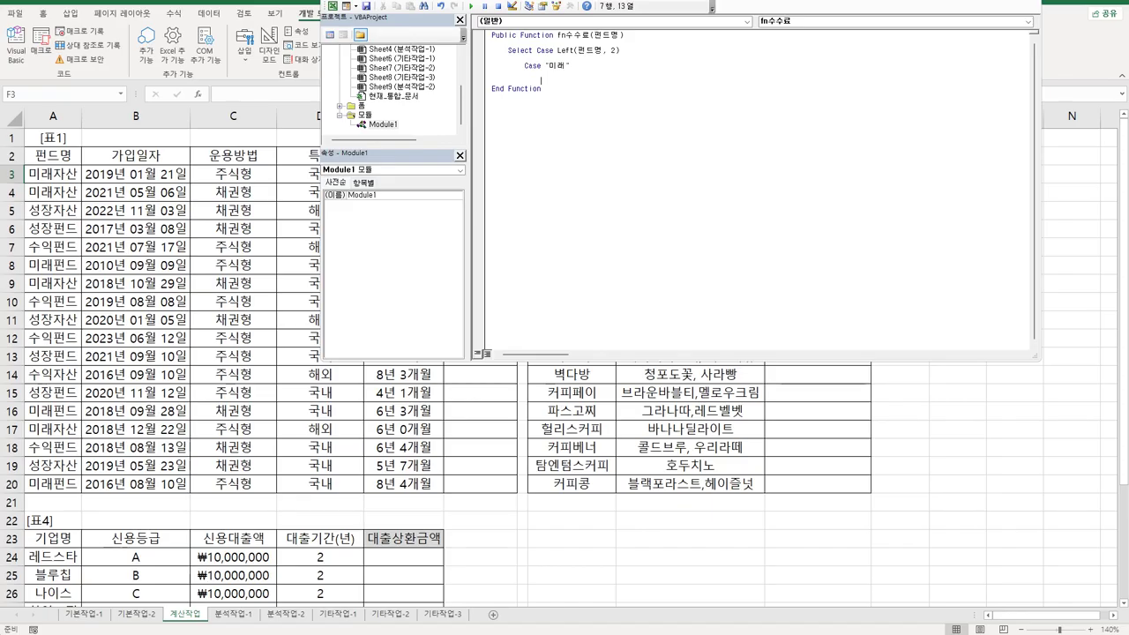
key(Tab)
text(fn수수료 = )
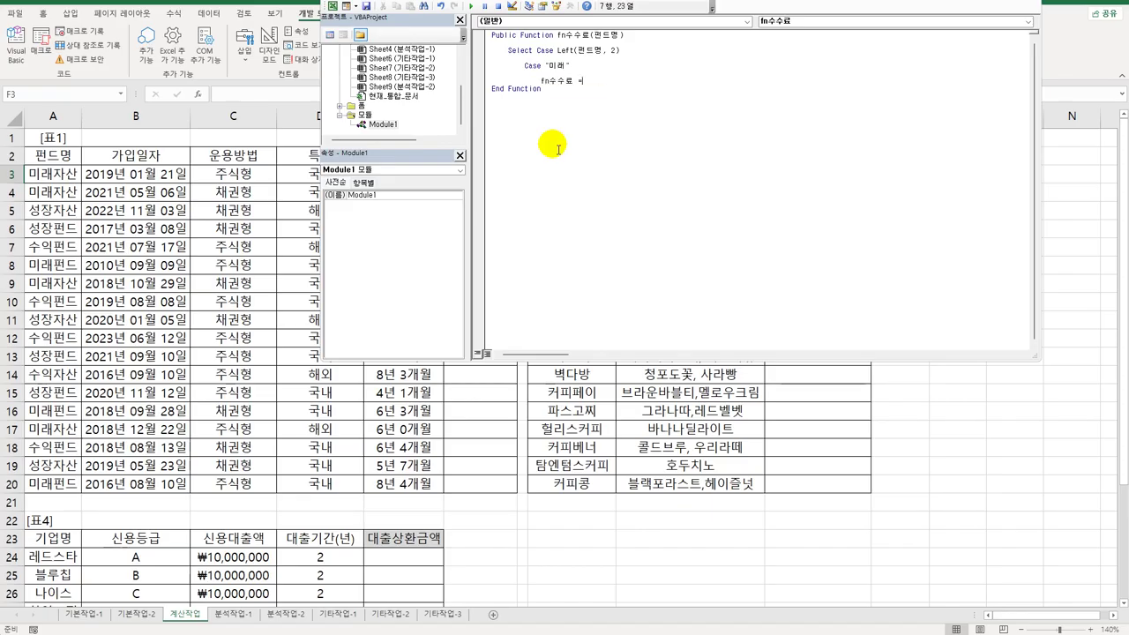
text("5%)
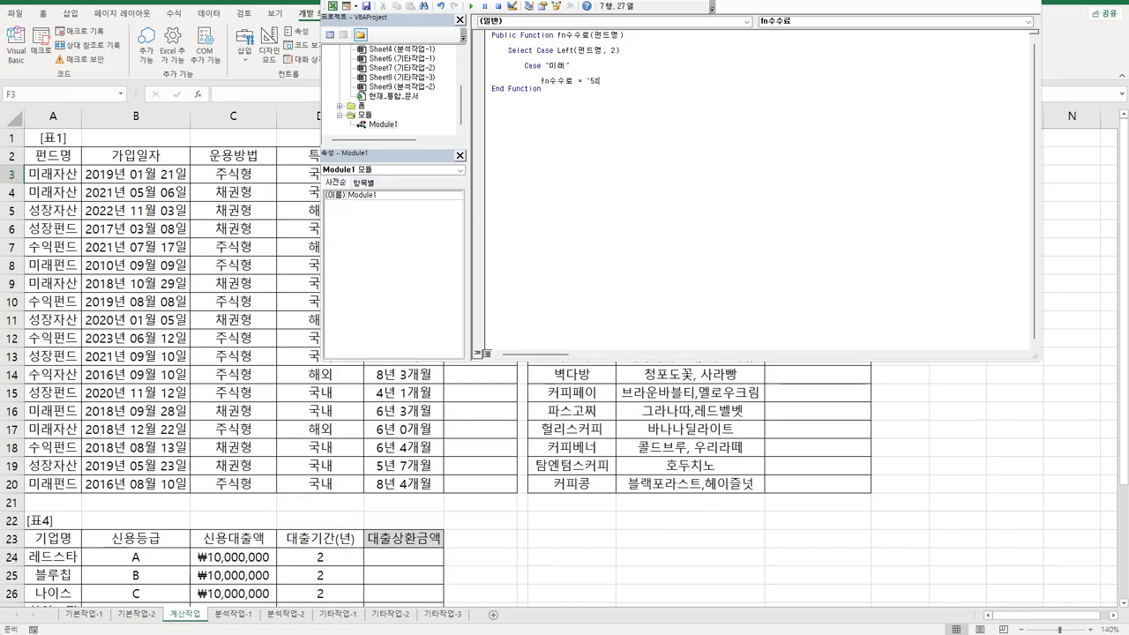
text( 할인")
key(Return)
key(Return)
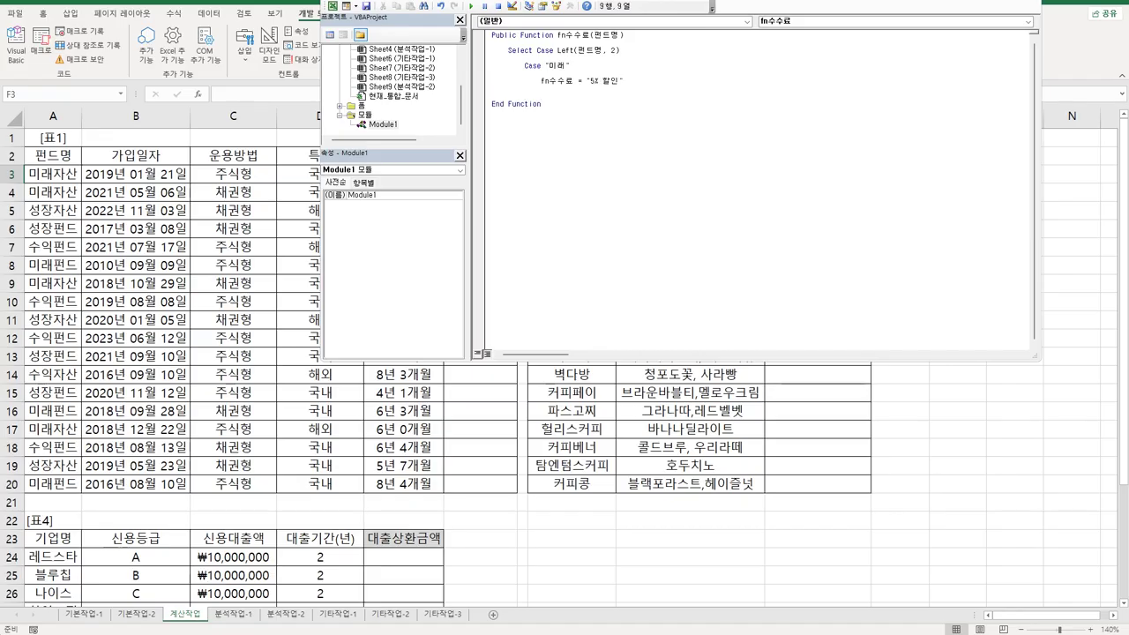
- Duplicate the "미래" case below it and change the copy to Case "성장" with fn수수료 = "없음"
drag(526, 65, 625, 81)
key(ctrl+c)
click(542, 88)
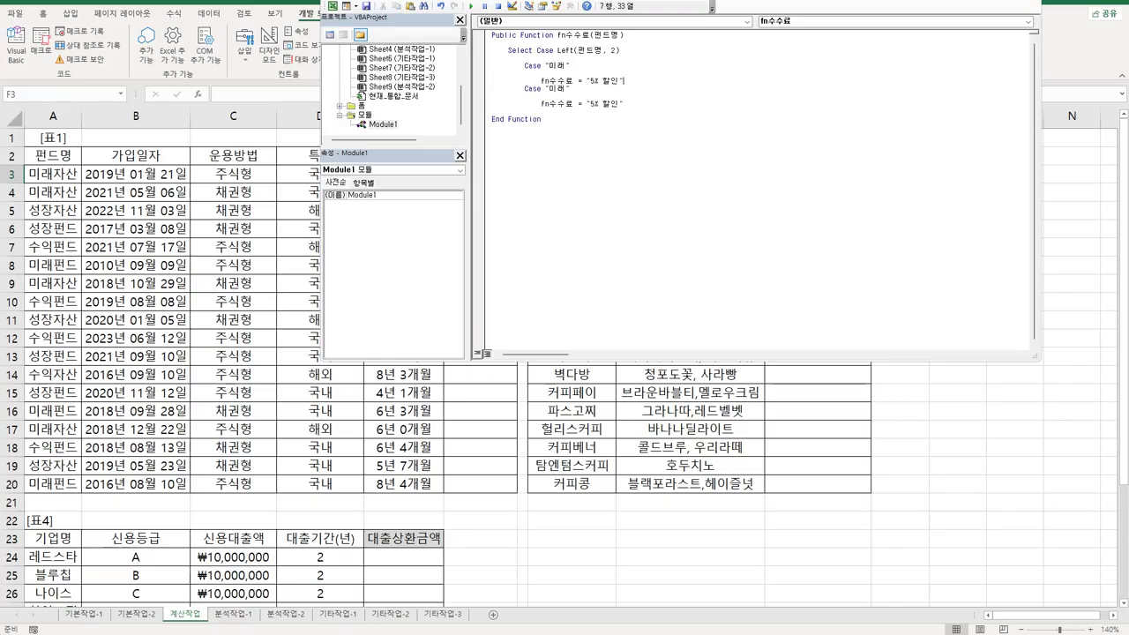
key(ctrl+v)
drag(548, 95, 566, 95)
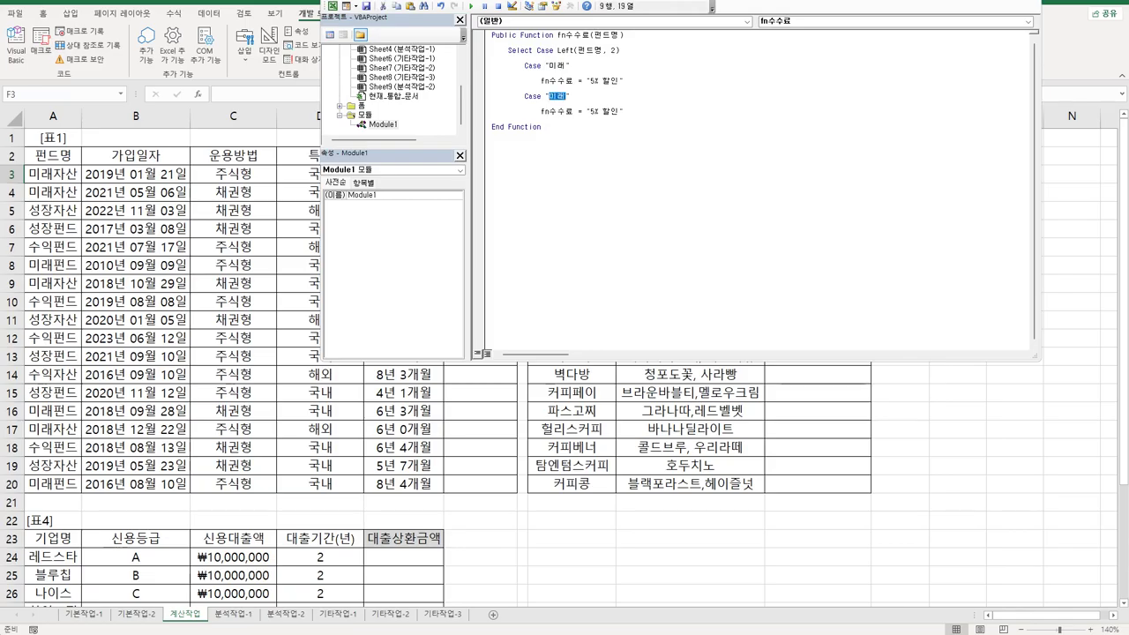
text(성장)
key(Down)
key(shift+Left)
key(shift+Left)
key(shift+Left)
key(shift+Left)
text(미)
text(음)
- Paste the copied case again and change it to Case "수익" with fn수수료 = "10% 할인"
key(Return)
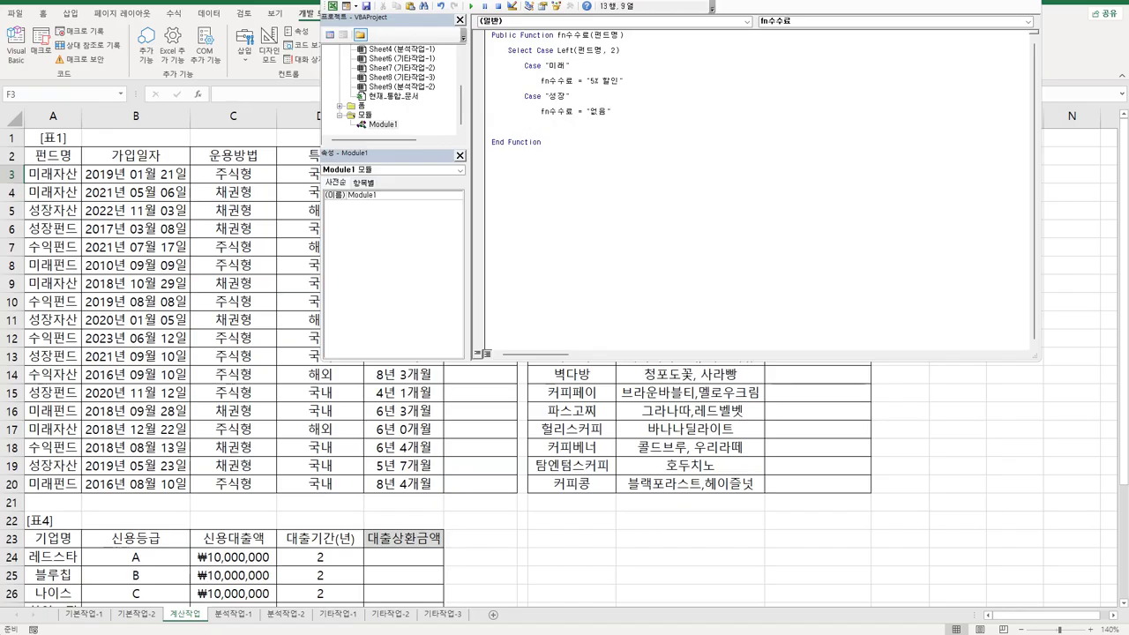
key(ctrl+v)
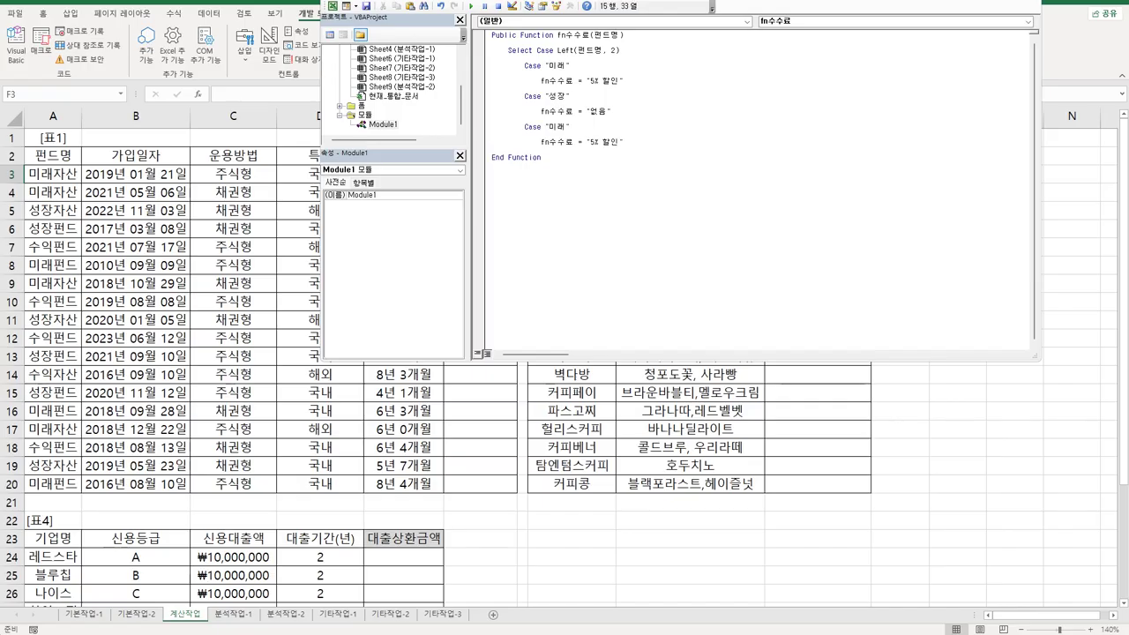
drag(570, 126, 549, 126)
text(수익)
click(525, 134)
click(593, 141)
text(10)
key(Delete)
key(End)
- Close the case block with End Select, aligned with the Select Case line
key(Return)
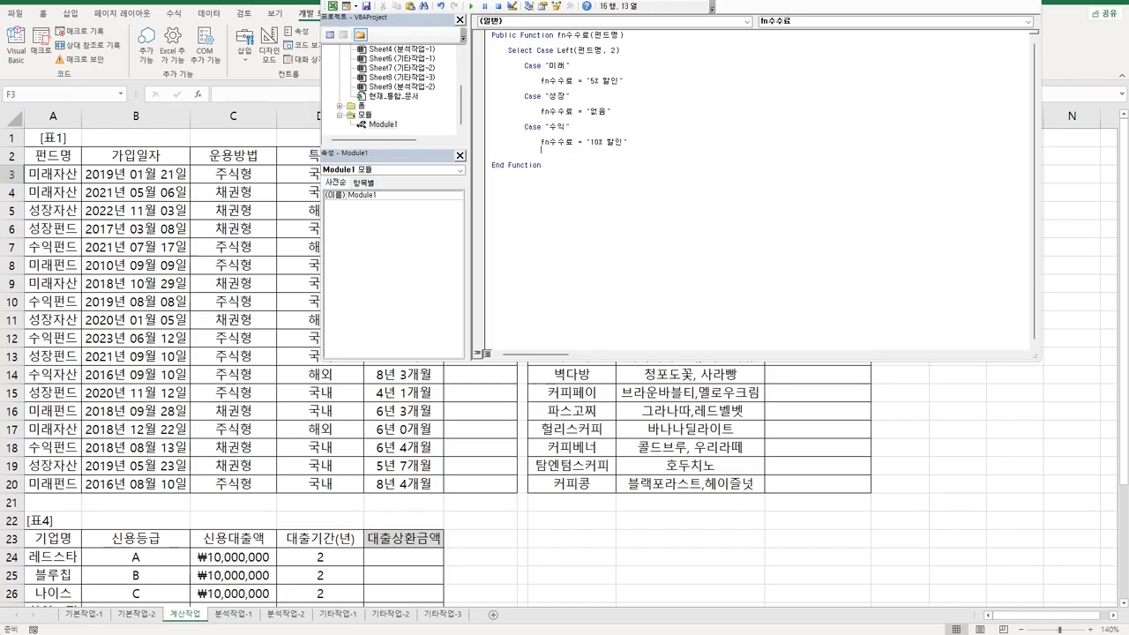
key(Return)
key(BackSpace)
key(BackSpace)
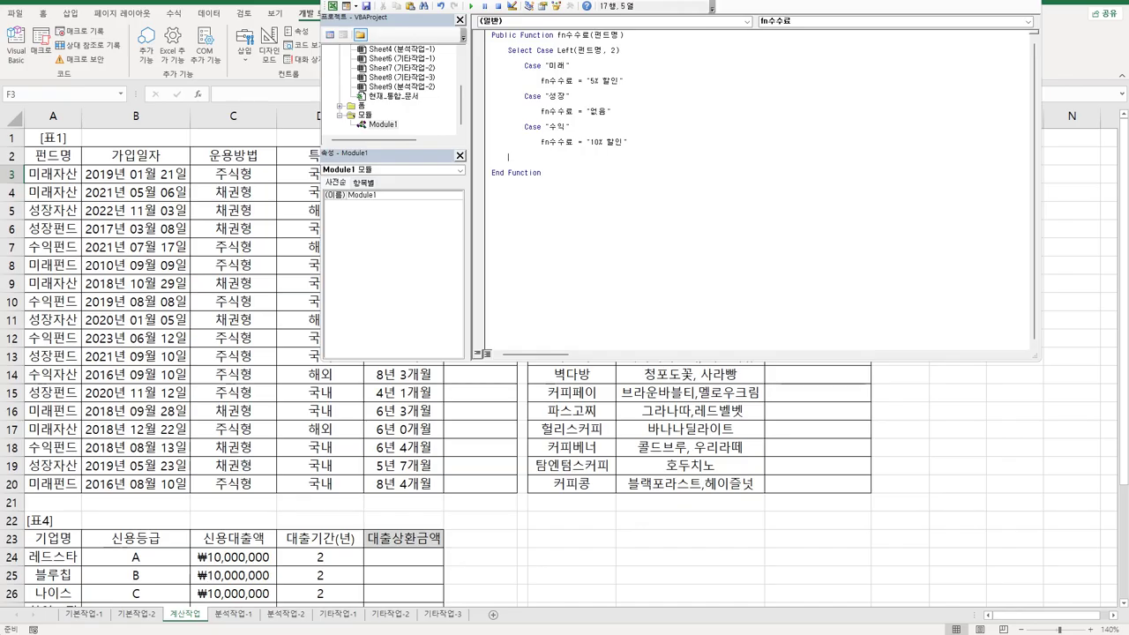
text(ㄷ)
key(BackSpace)
text(end select)
click(540, 148)
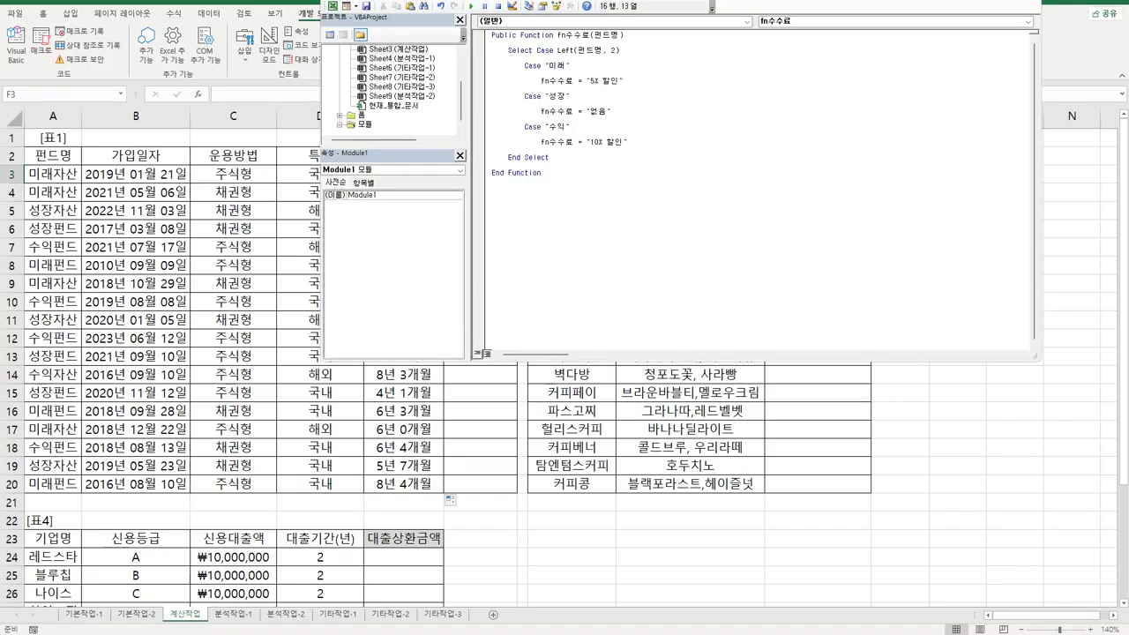
- Back on the worksheet, insert the user-defined function =fn수수료(A3) in F3 and fill it down through F20
key(alt+F11)
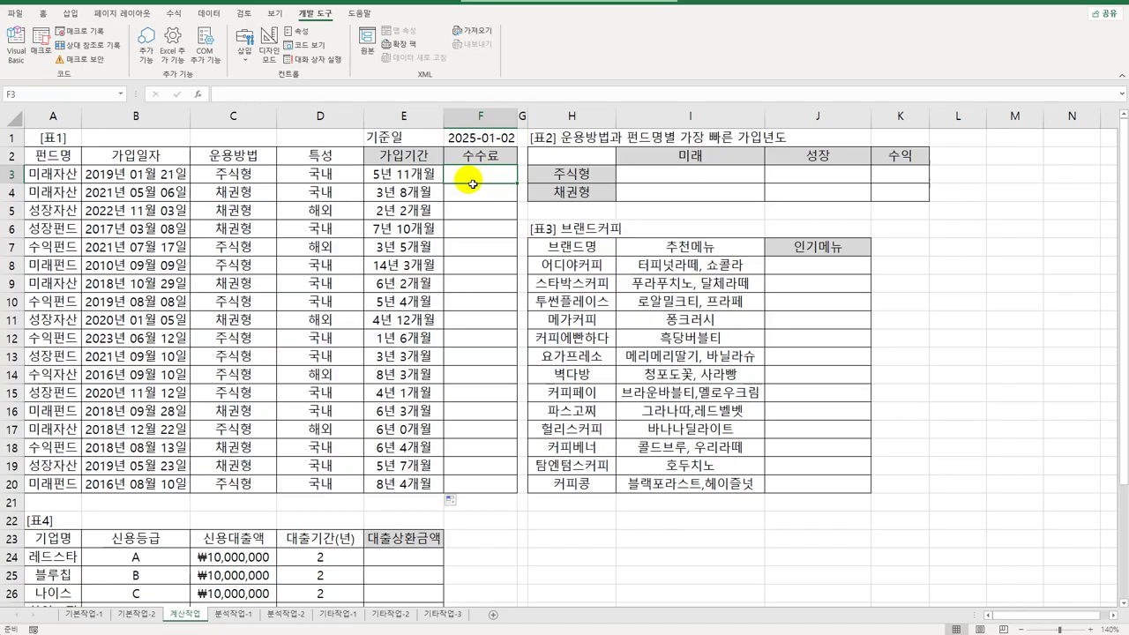
click(199, 93)
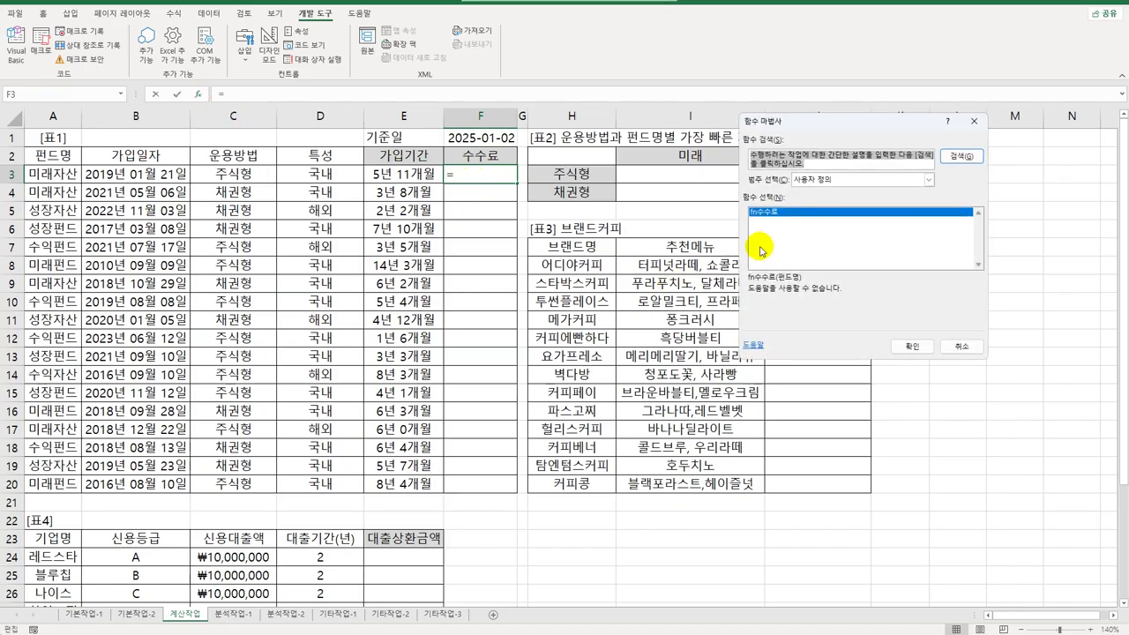
click(905, 349)
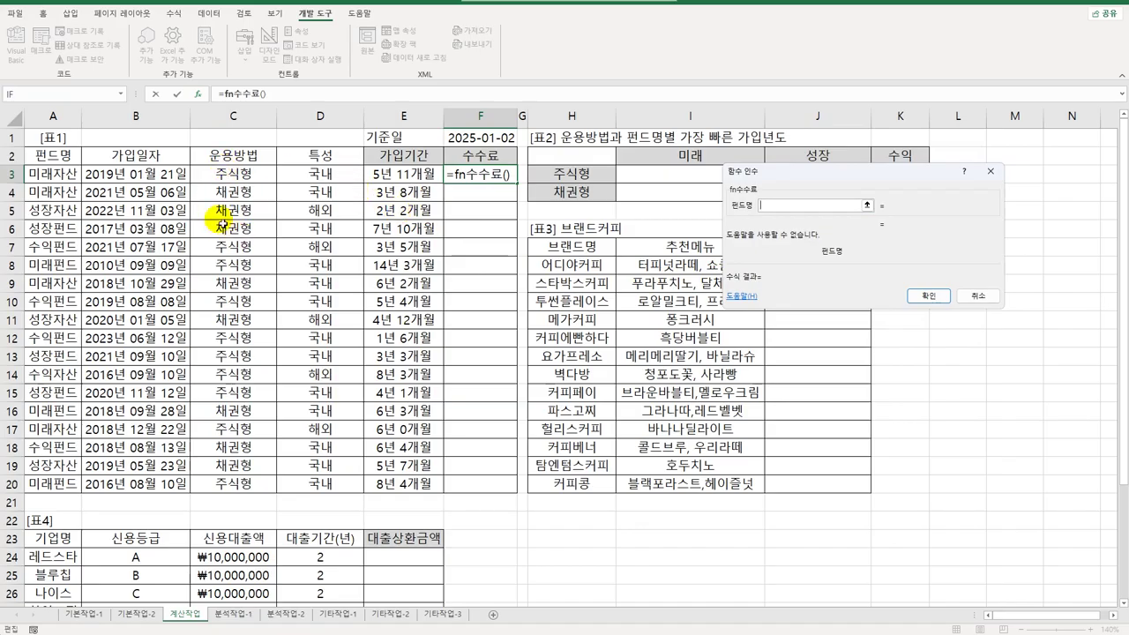
click(53, 174)
click(929, 295)
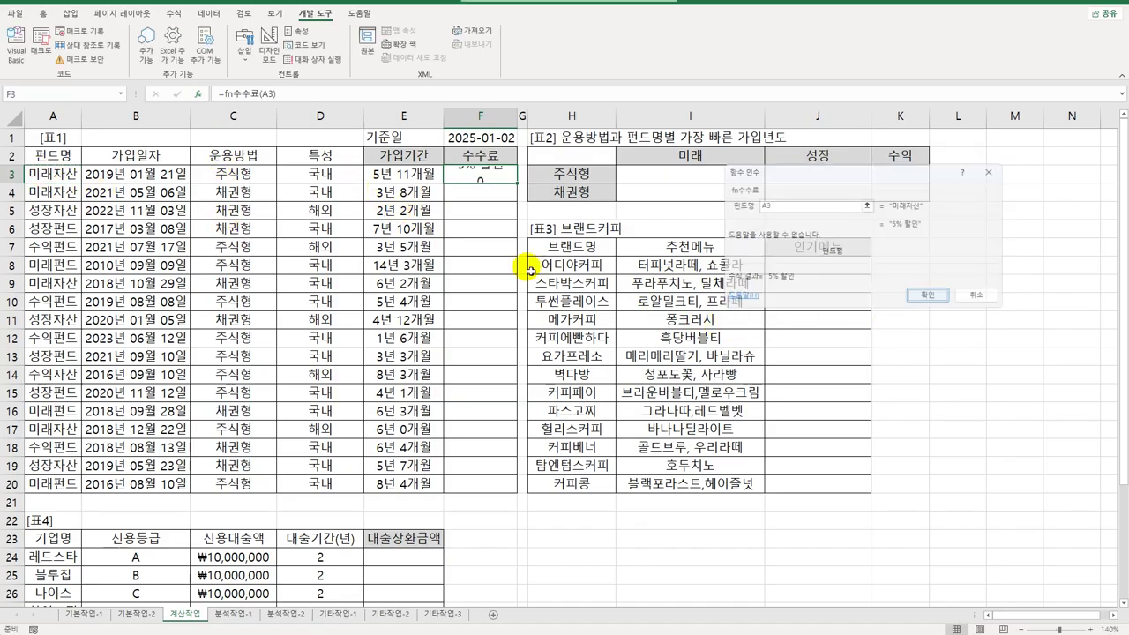
double_click(518, 184)
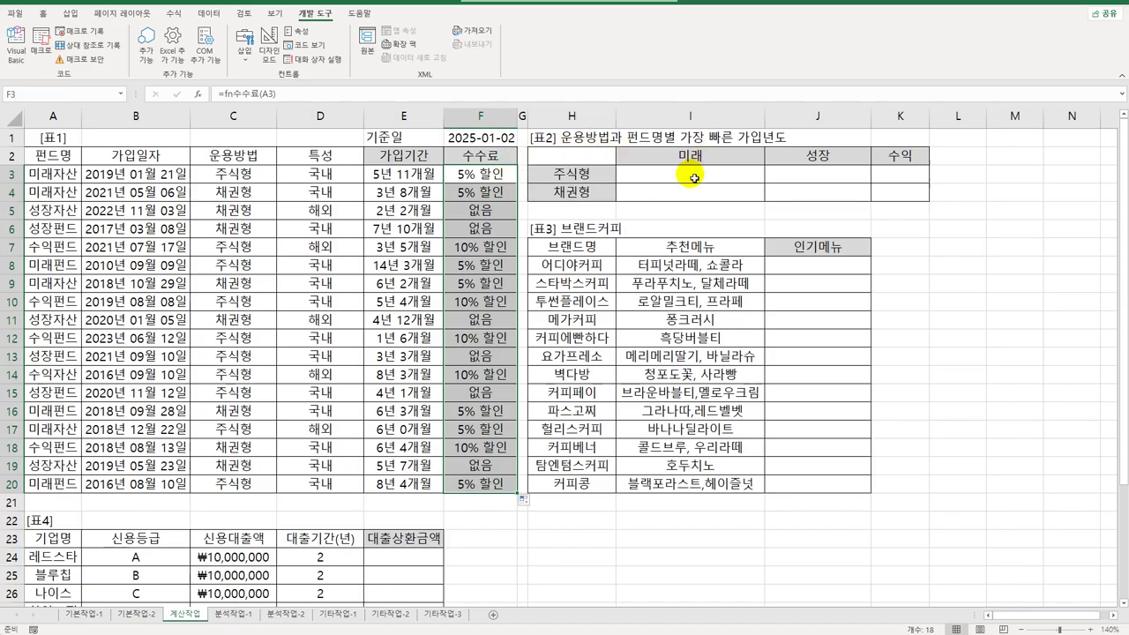
click(58, 159)
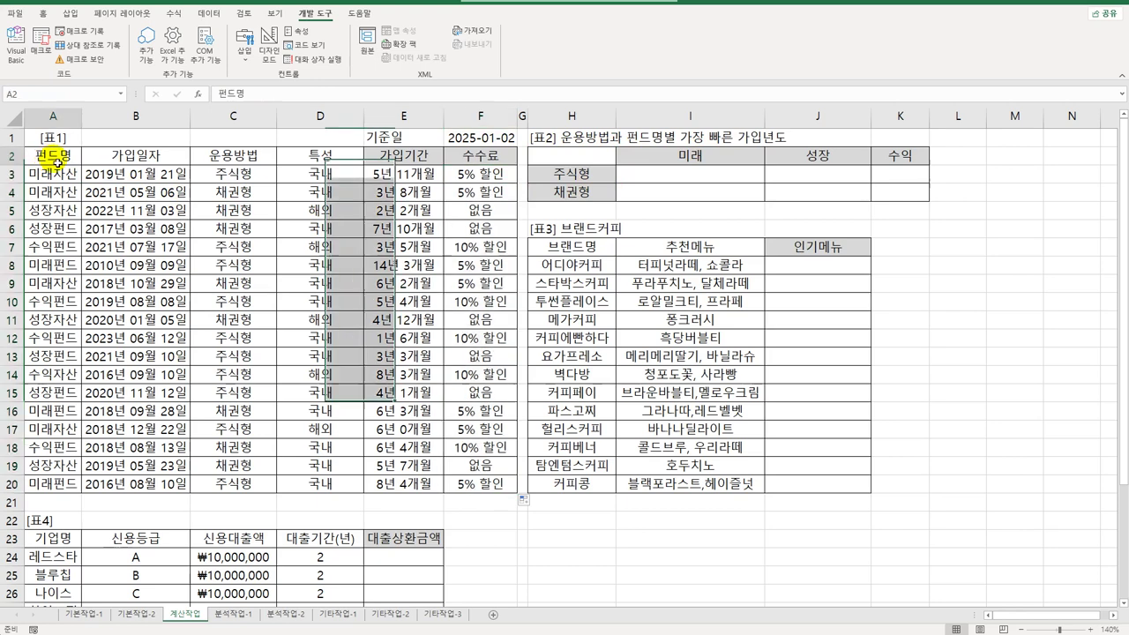
click(258, 160)
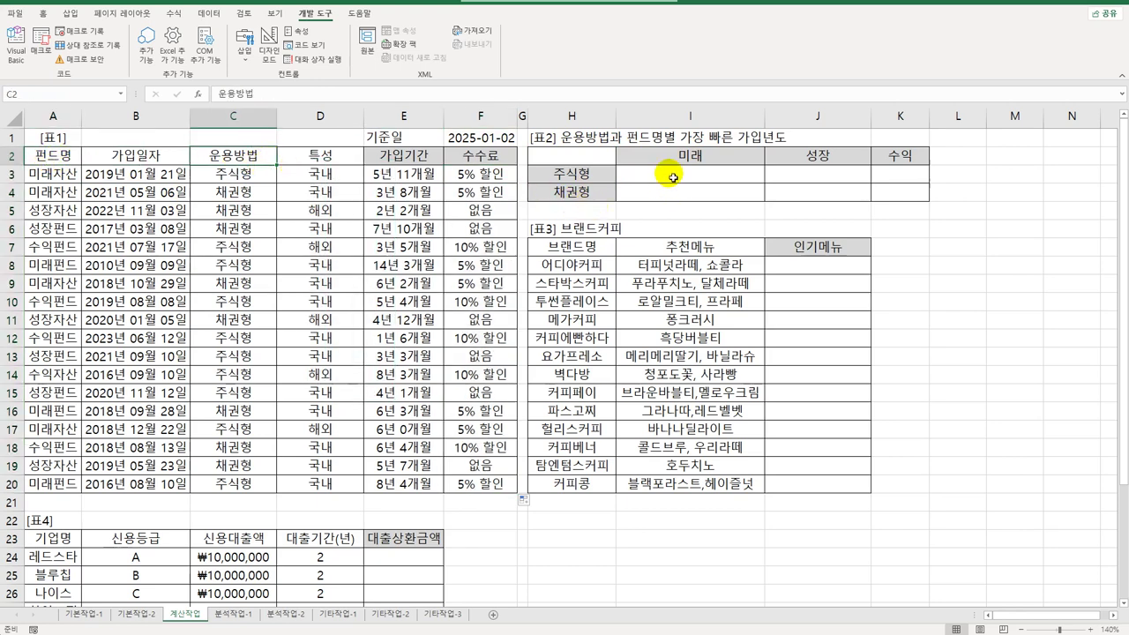
drag(668, 177, 895, 201)
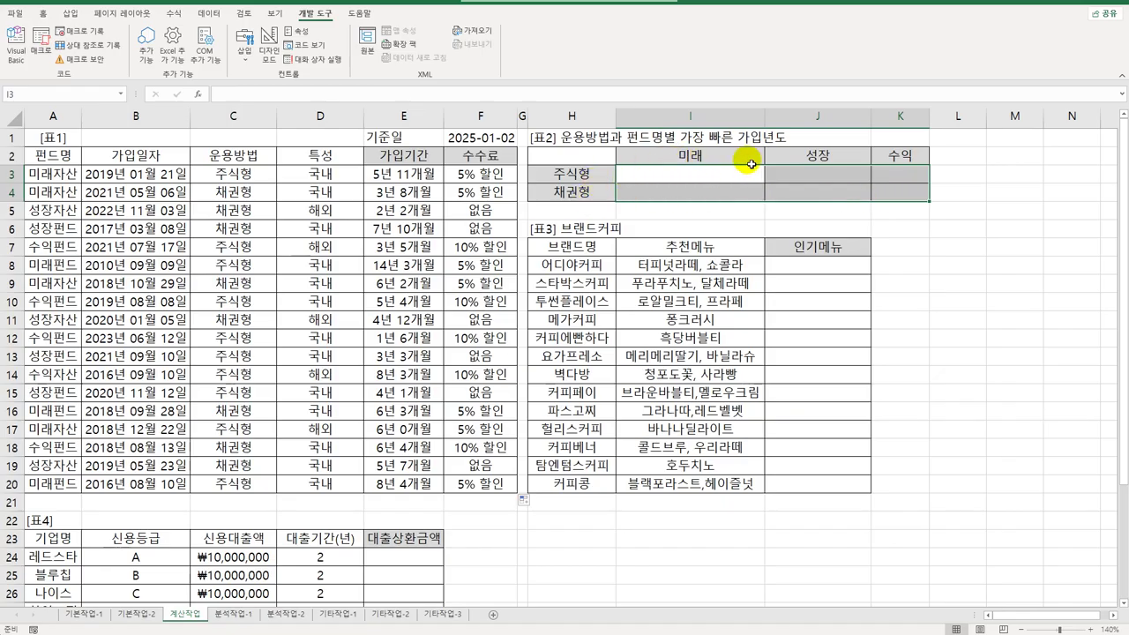
- Start a TEXT formula in I3 with the format "yyyy년도", leaving its value argument empty
click(708, 173)
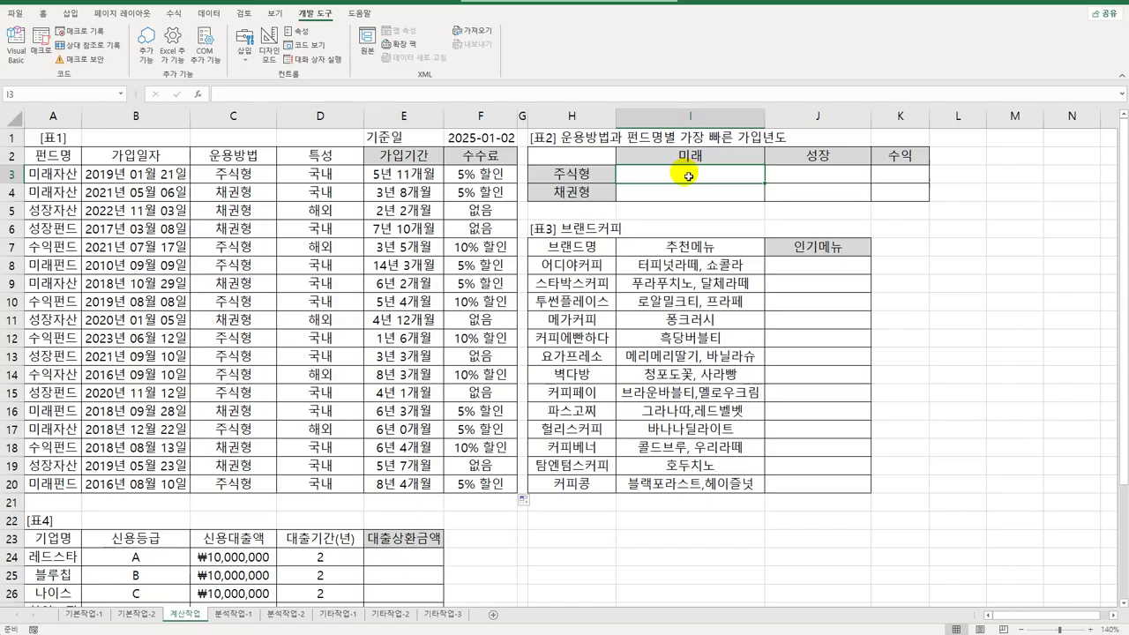
text(=)
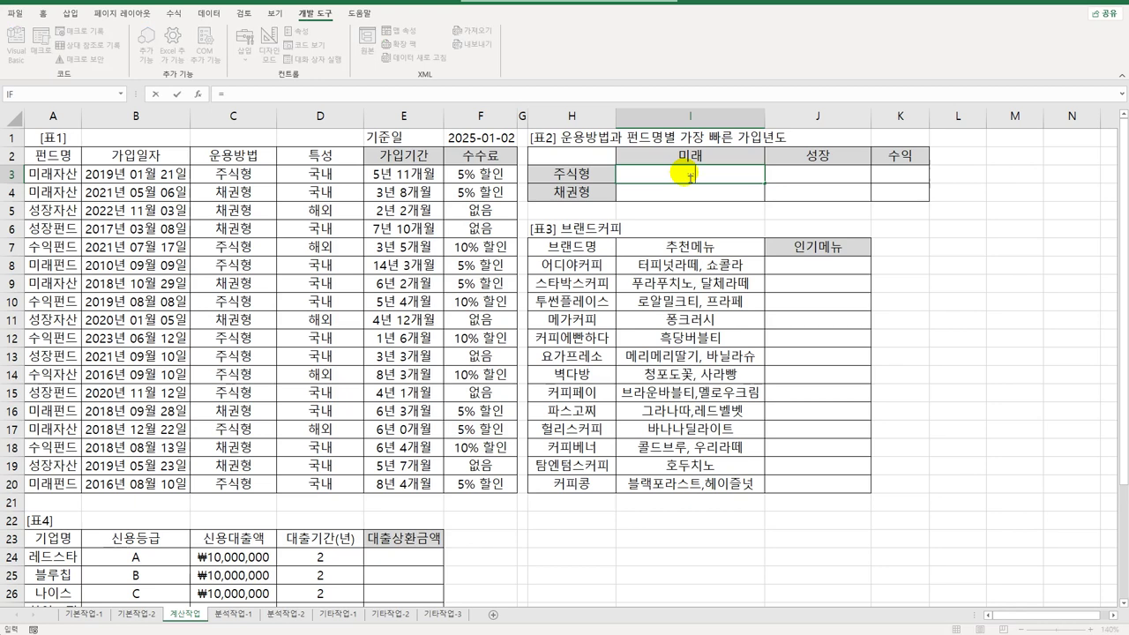
text(text)
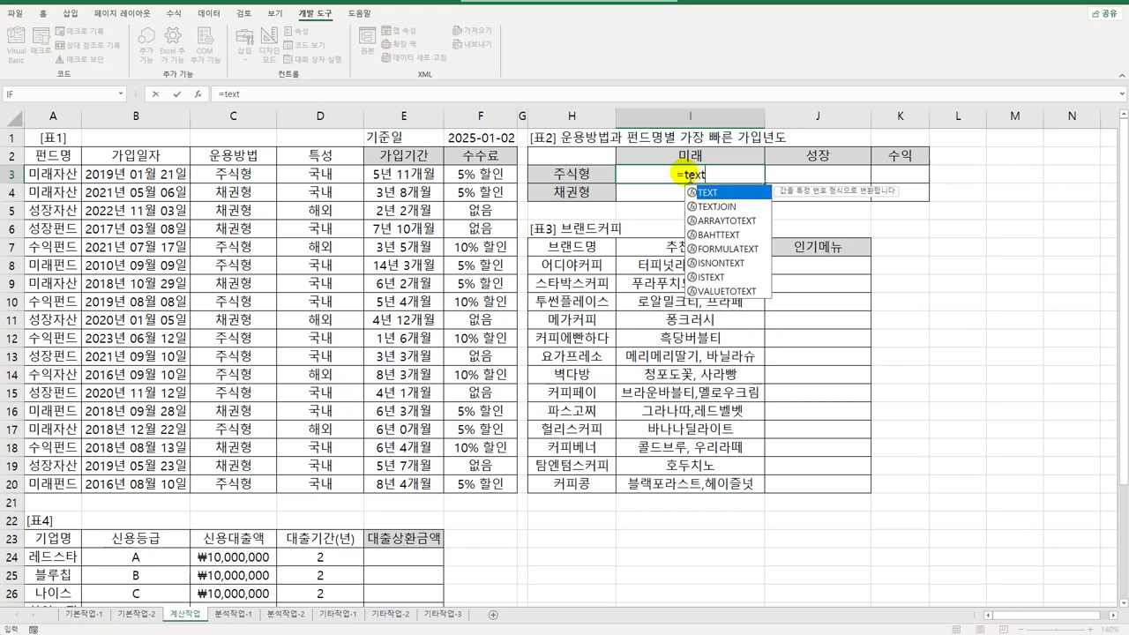
text(()
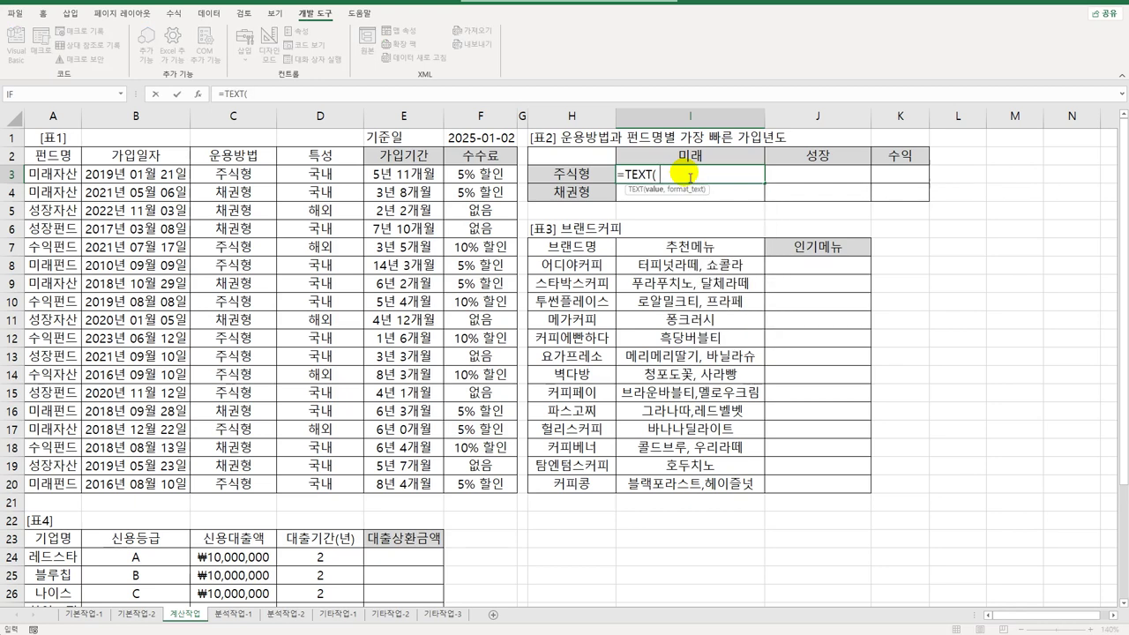
text( ,"yyyyㄴ)
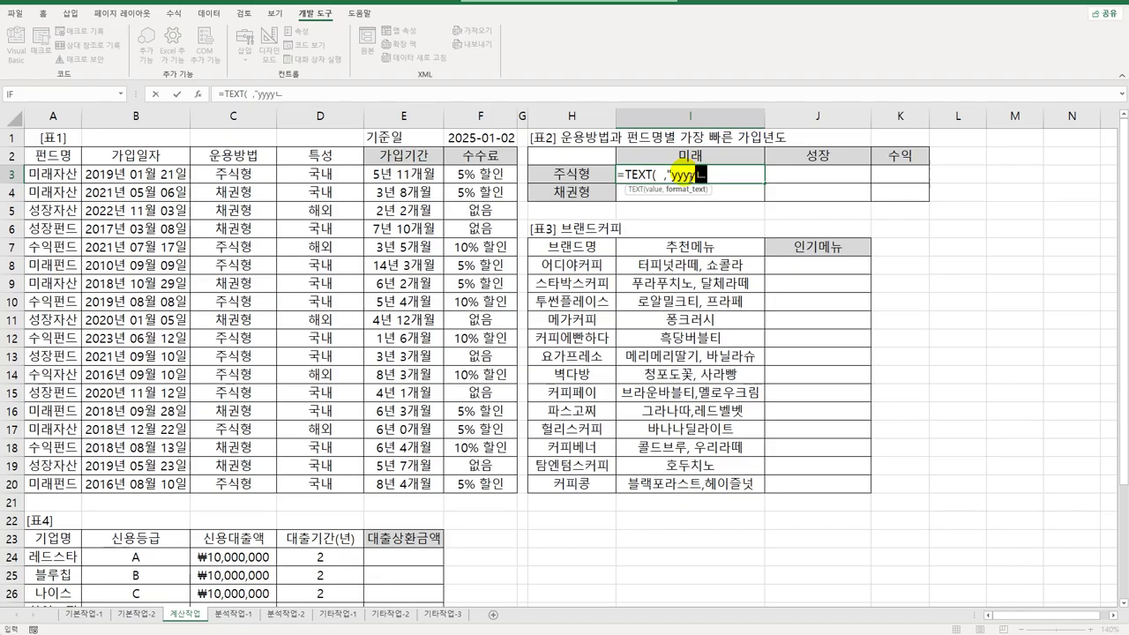
text(년도"))
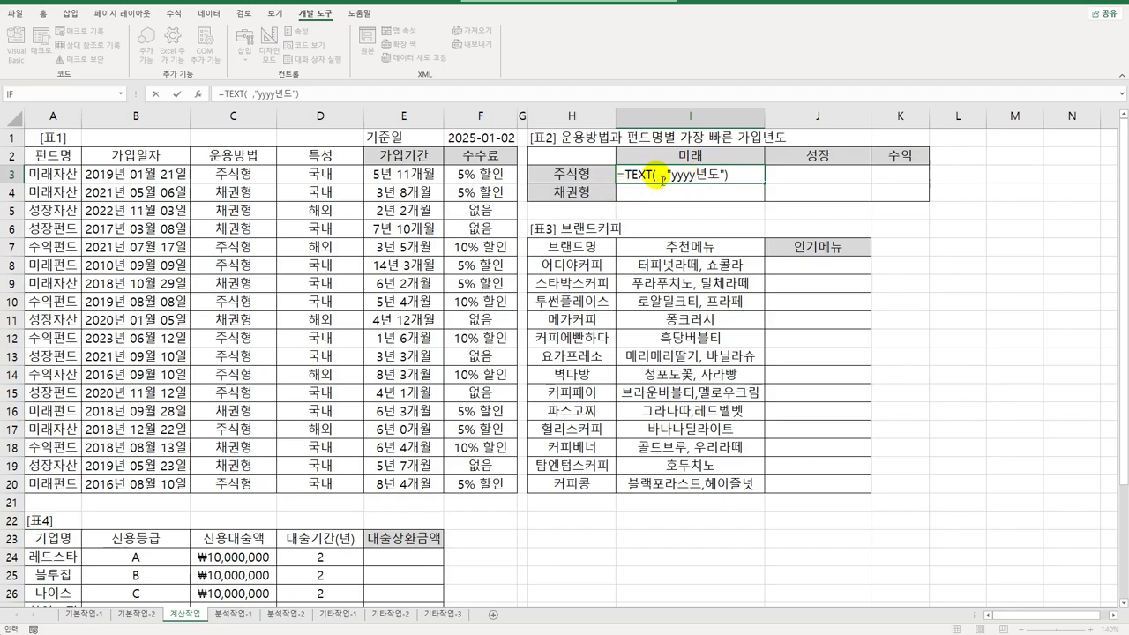
- Nest MIN and, inside it, IF as the value argument of the TEXT formula
click(660, 174)
text(ㅡ)
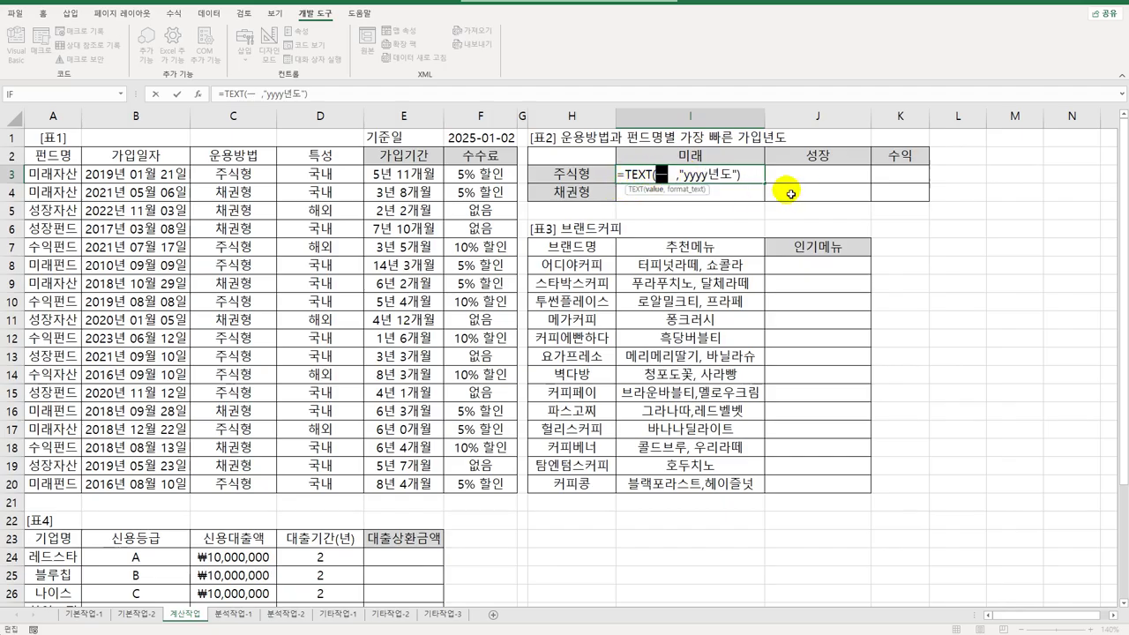
key(BackSpace)
text(min)
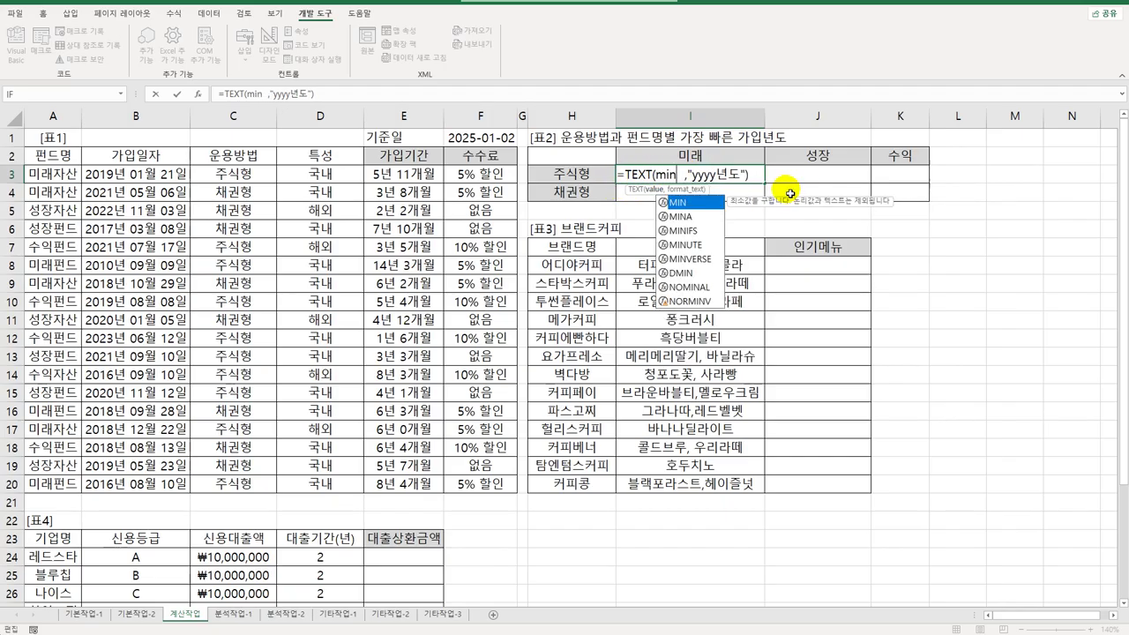
key(Tab)
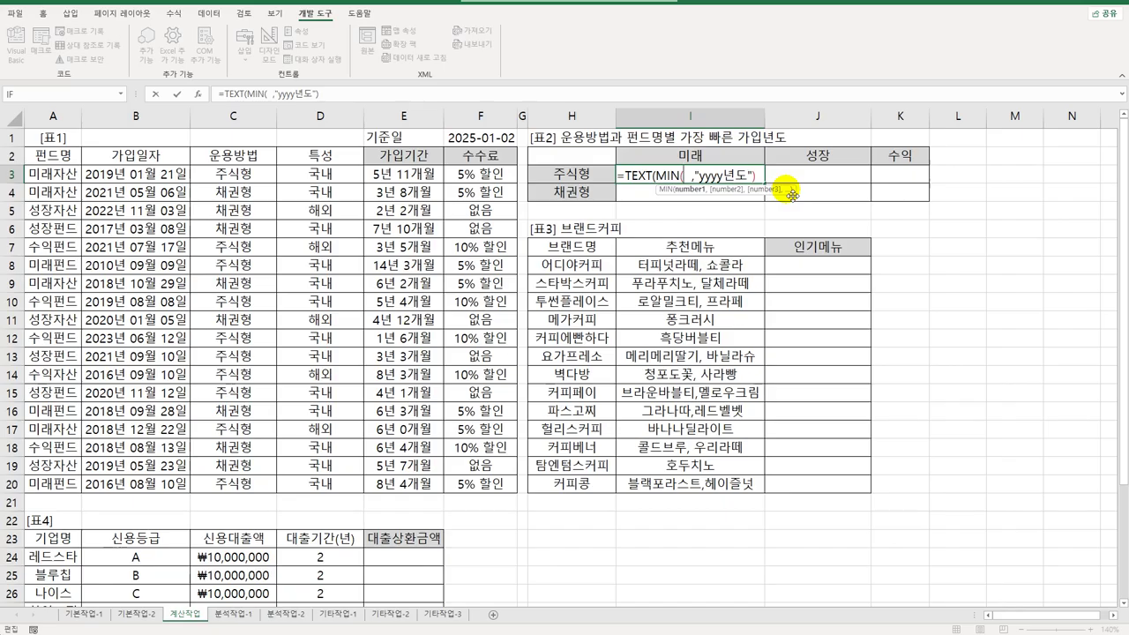
text(if)
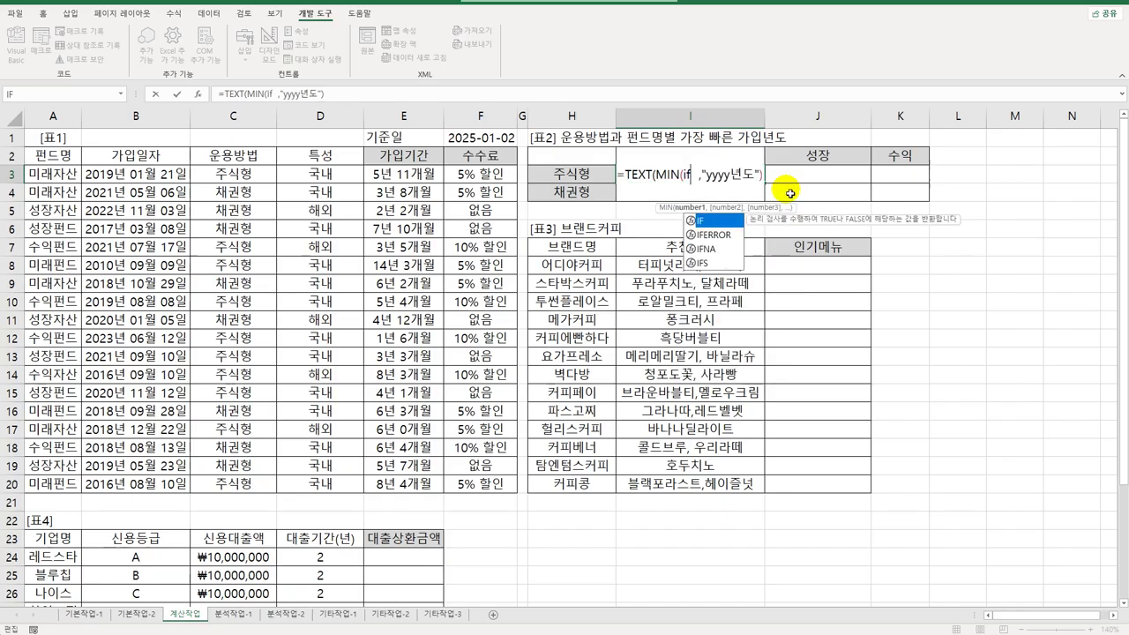
key(Tab)
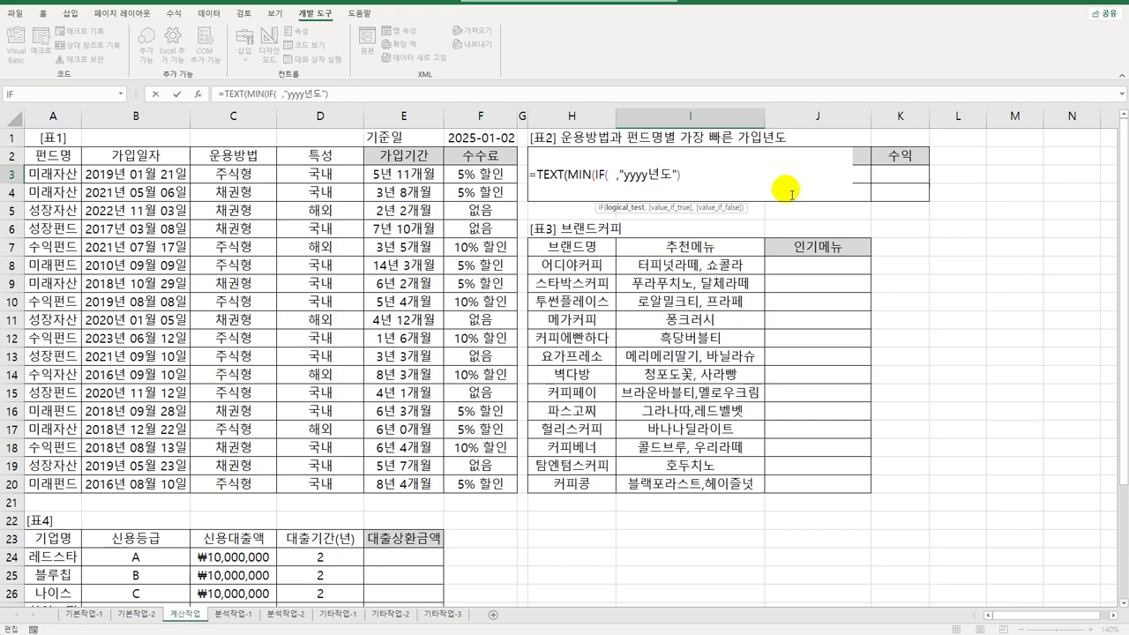
- Begin the IF test with the first two characters of the 펀드명 column, LEFT($A$3:$A$20,2)
text(left()
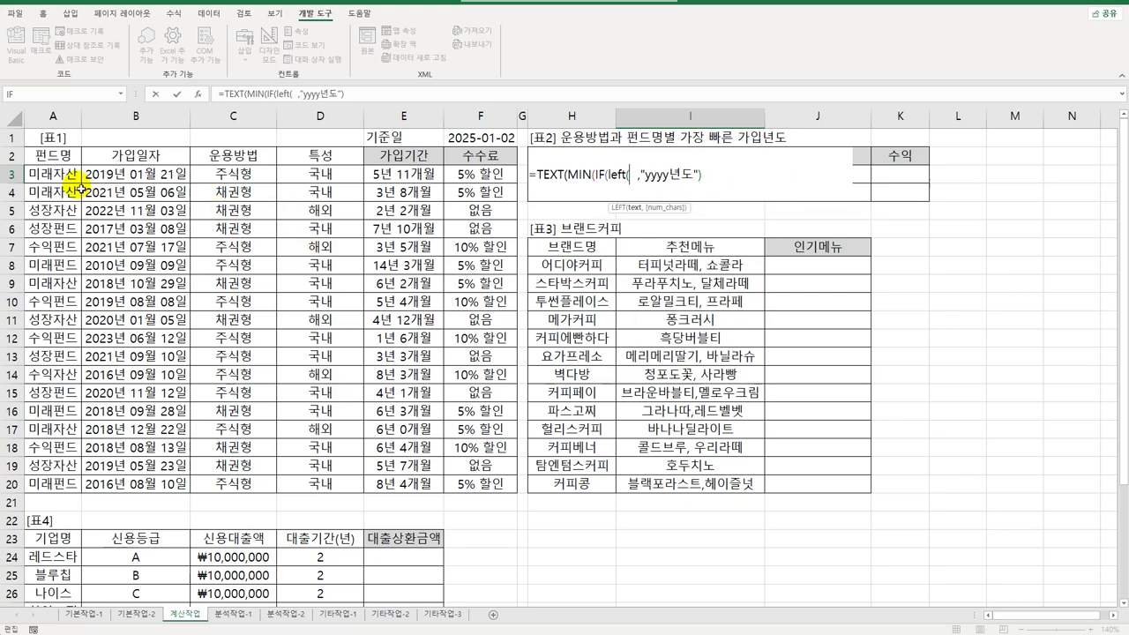
drag(241, 178, 243, 484)
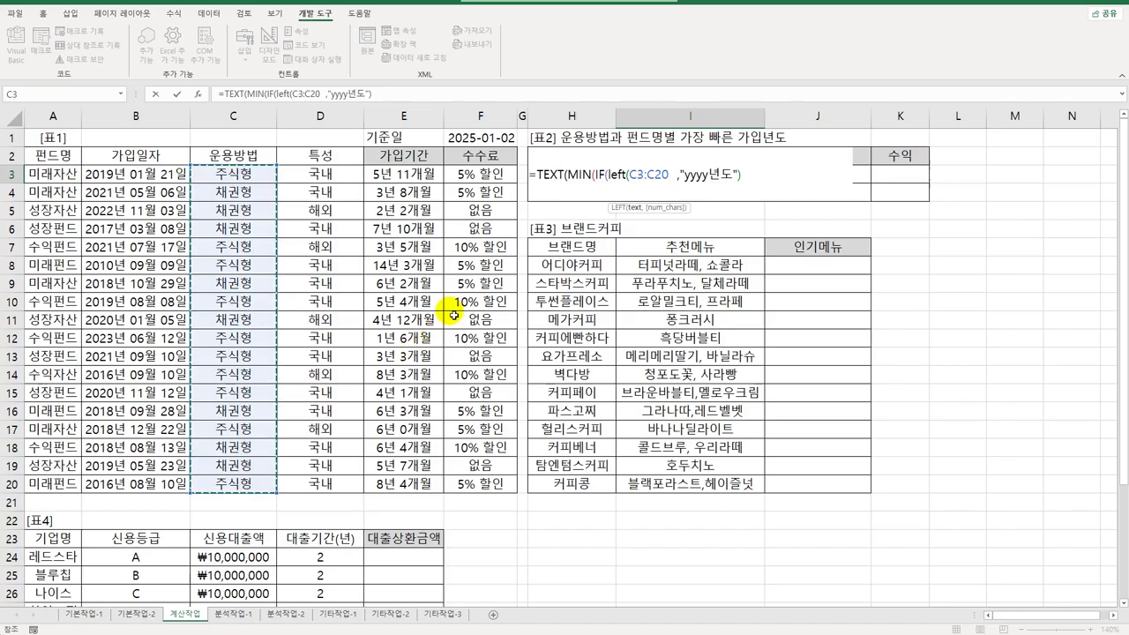
drag(62, 182, 54, 482)
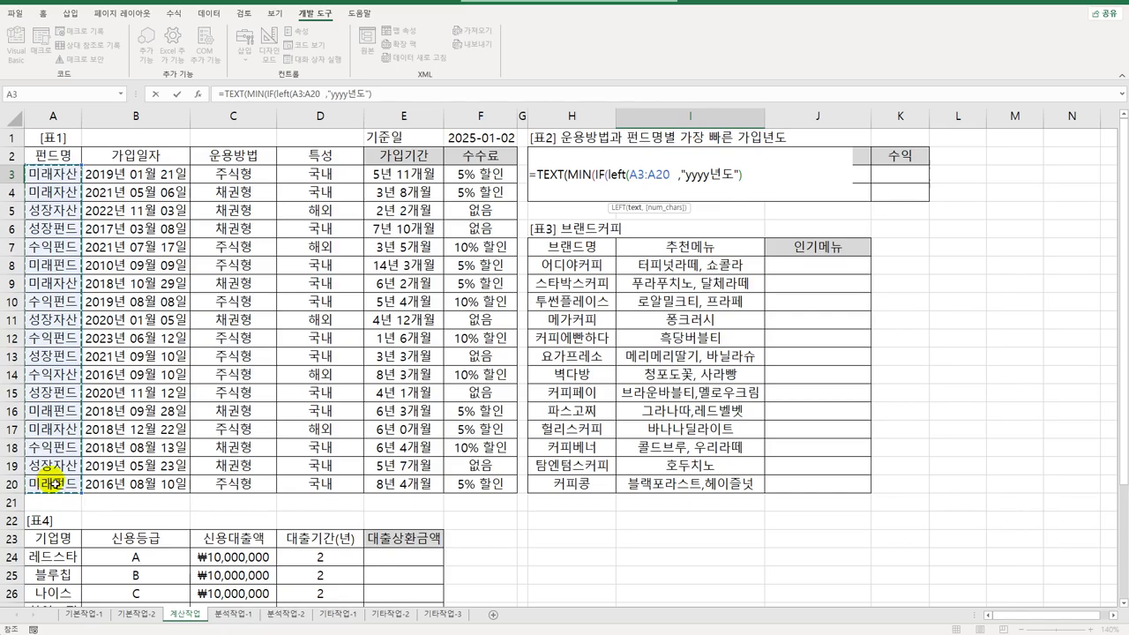
key(F4)
text(,2))
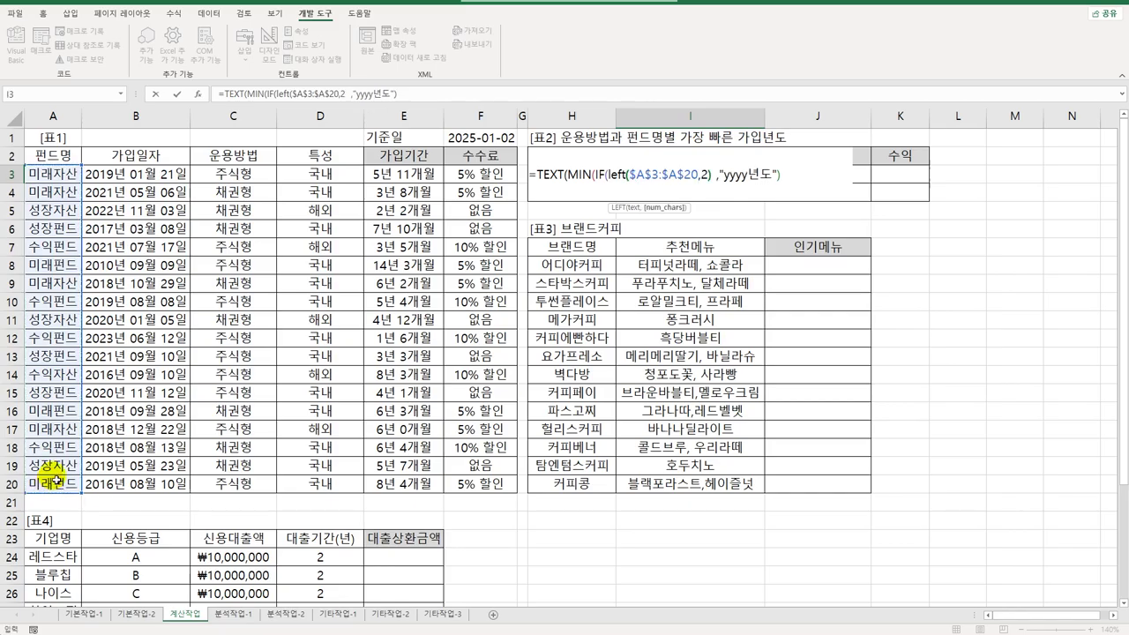
- Compare the LEFT result with the 미래 header as I$2 and enclose the whole comparison in parentheses
text(=)
key(Left)
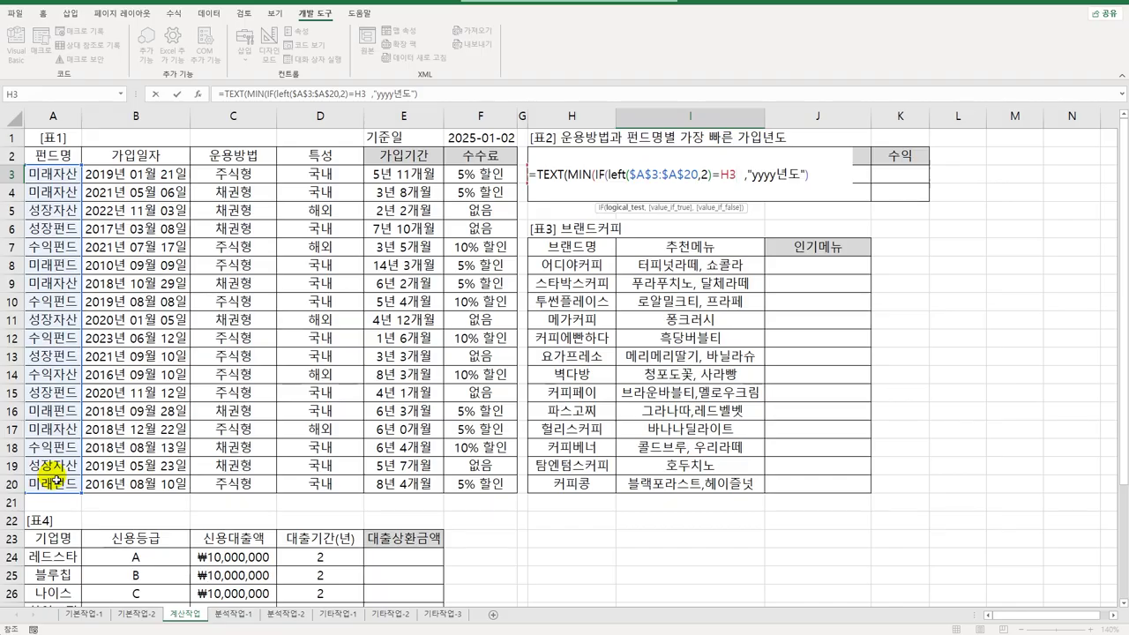
key(Up)
key(Right)
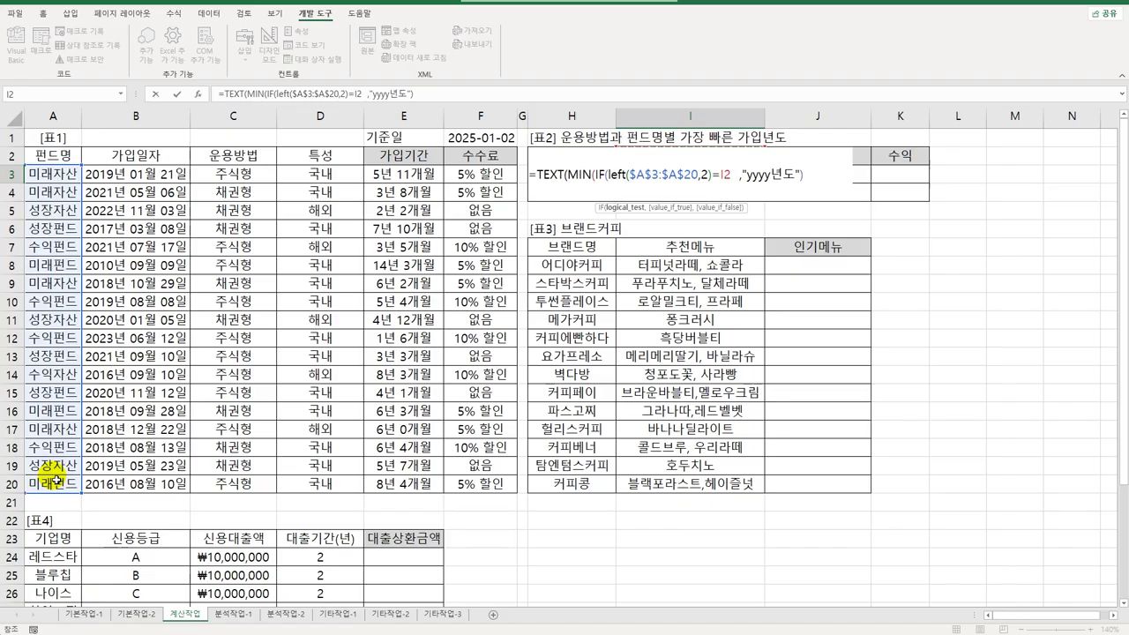
key(F4)
key(F4)
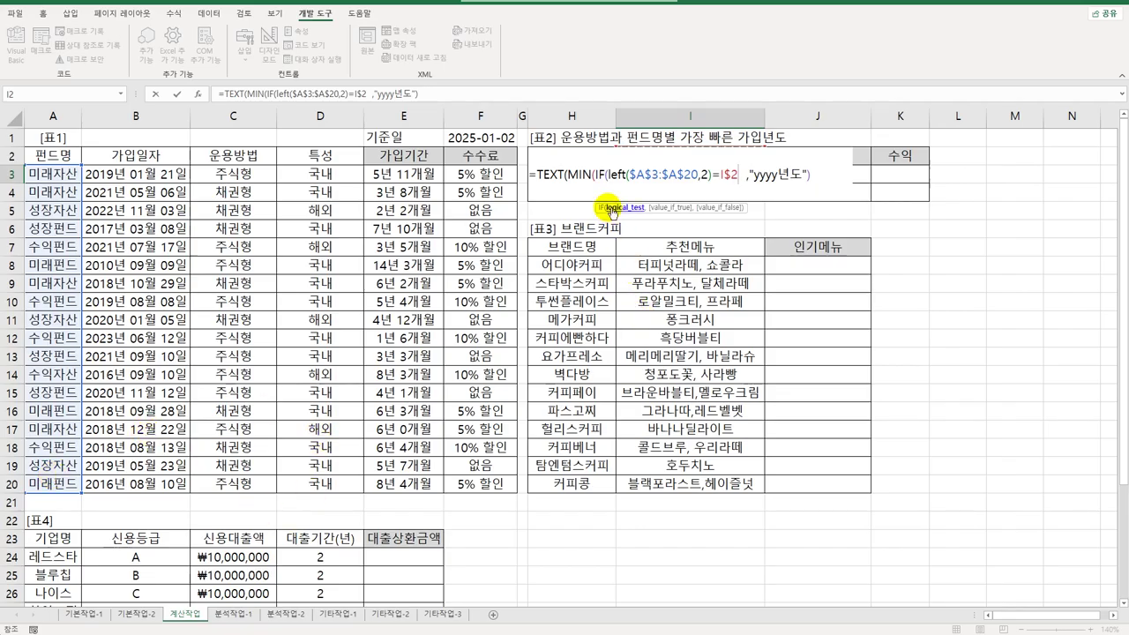
click(609, 174)
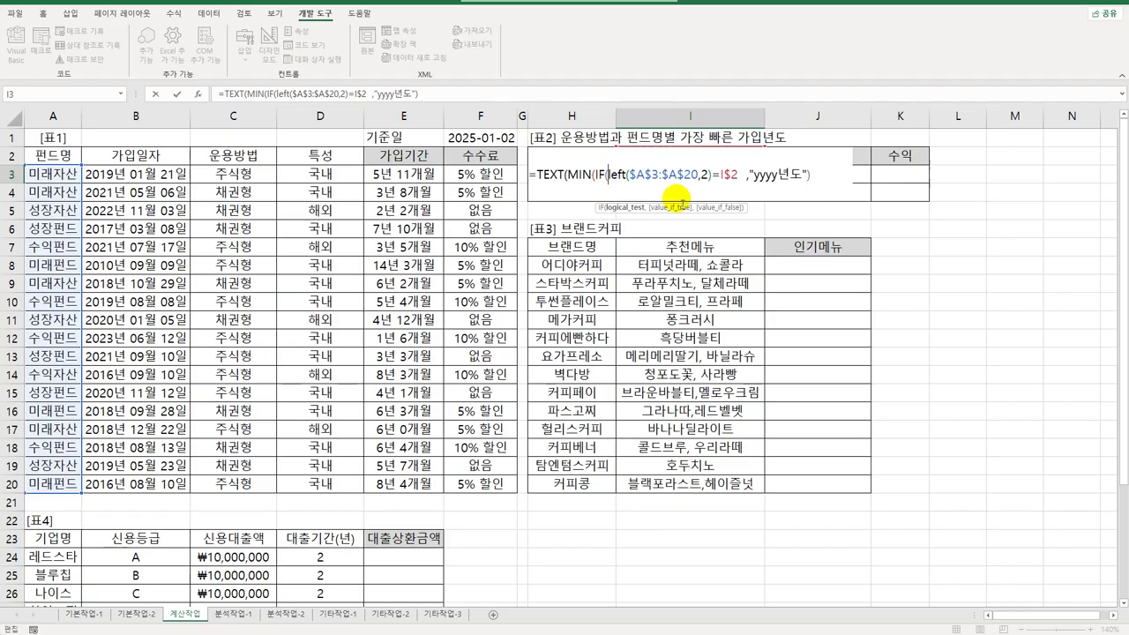
text(()
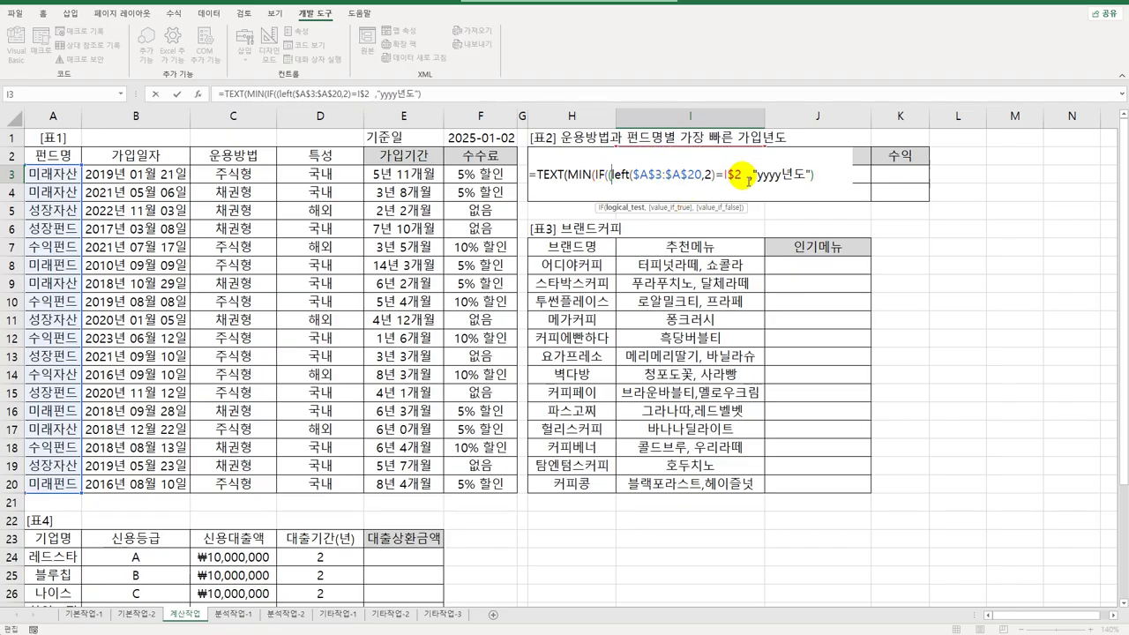
text())
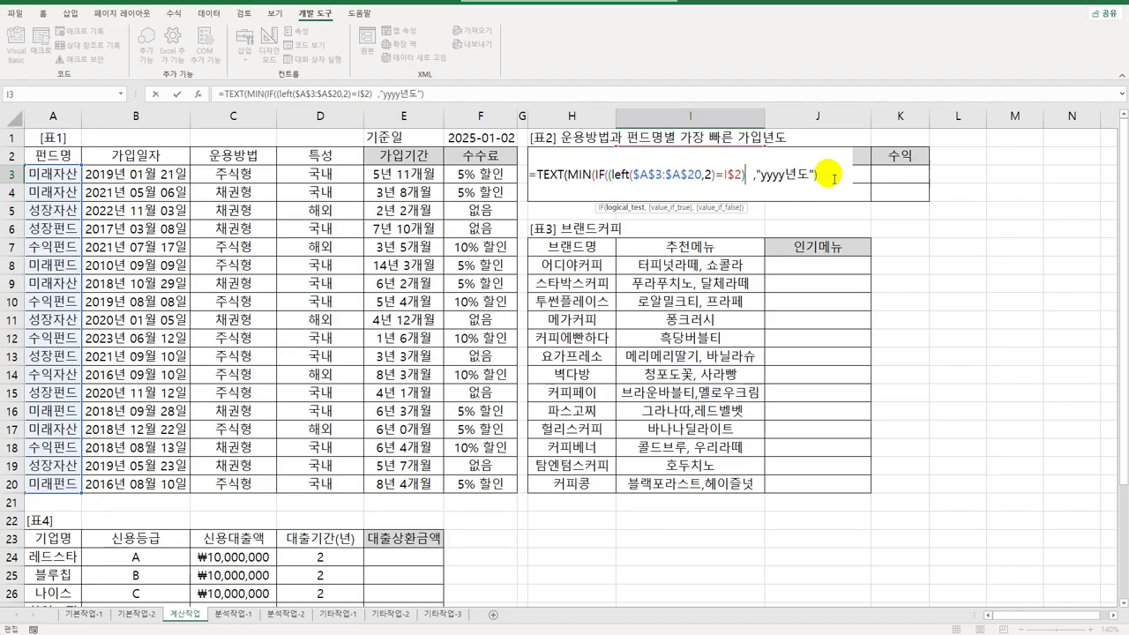
- Multiply the first condition by a second one matching 운용방법 to the row label, ($C$3:$C$20=$H3)
text(*)
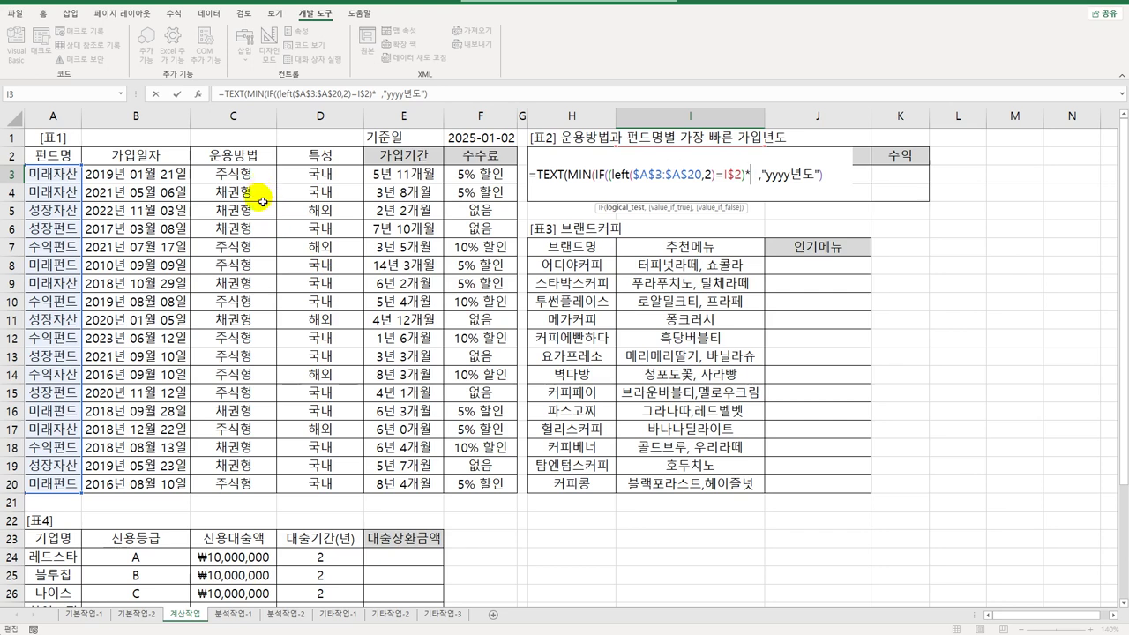
text(()
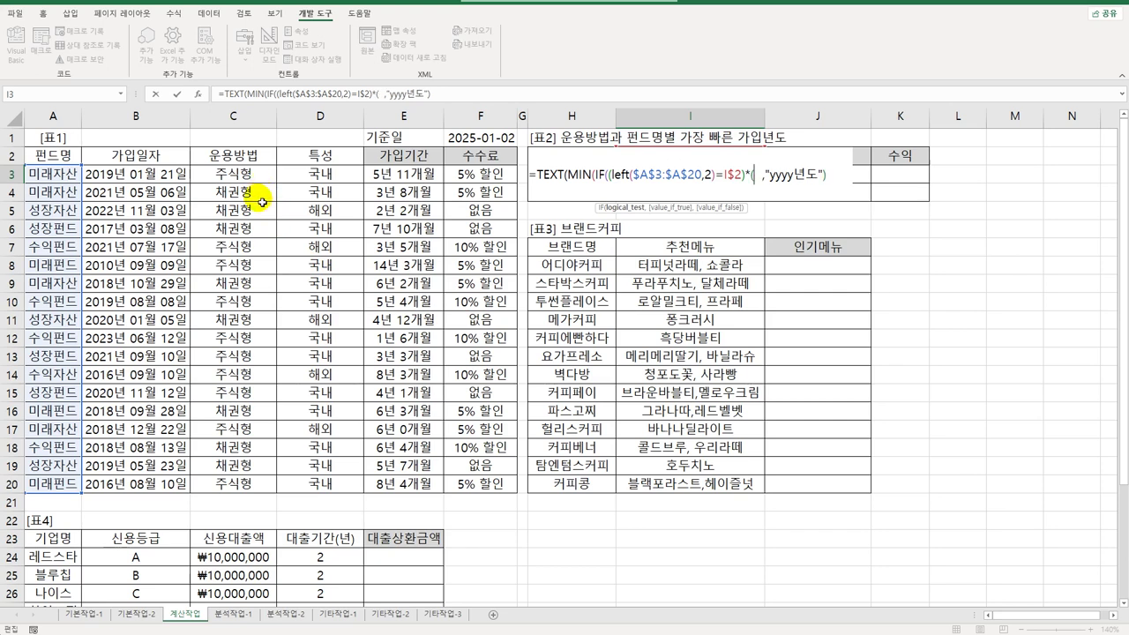
drag(236, 173, 230, 485)
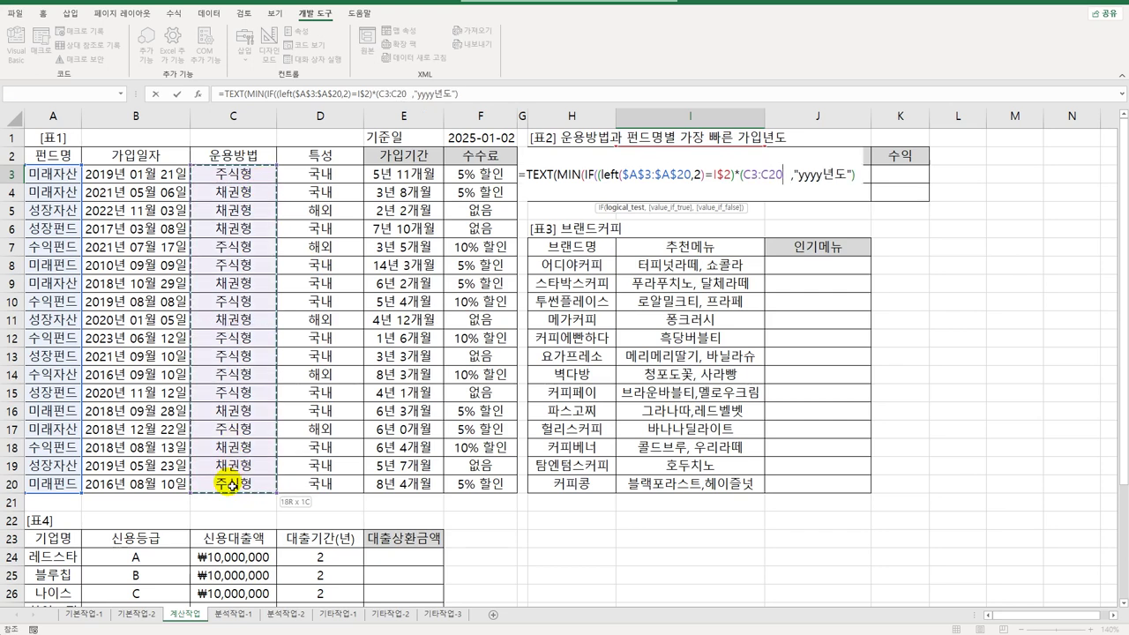
key(F4)
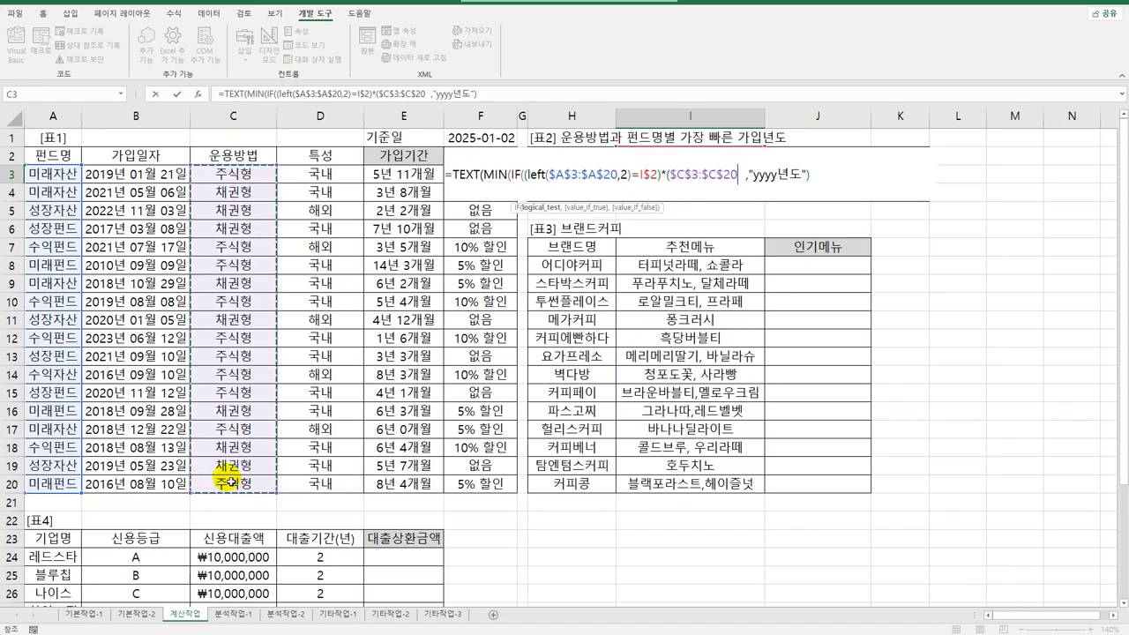
text(=H3)
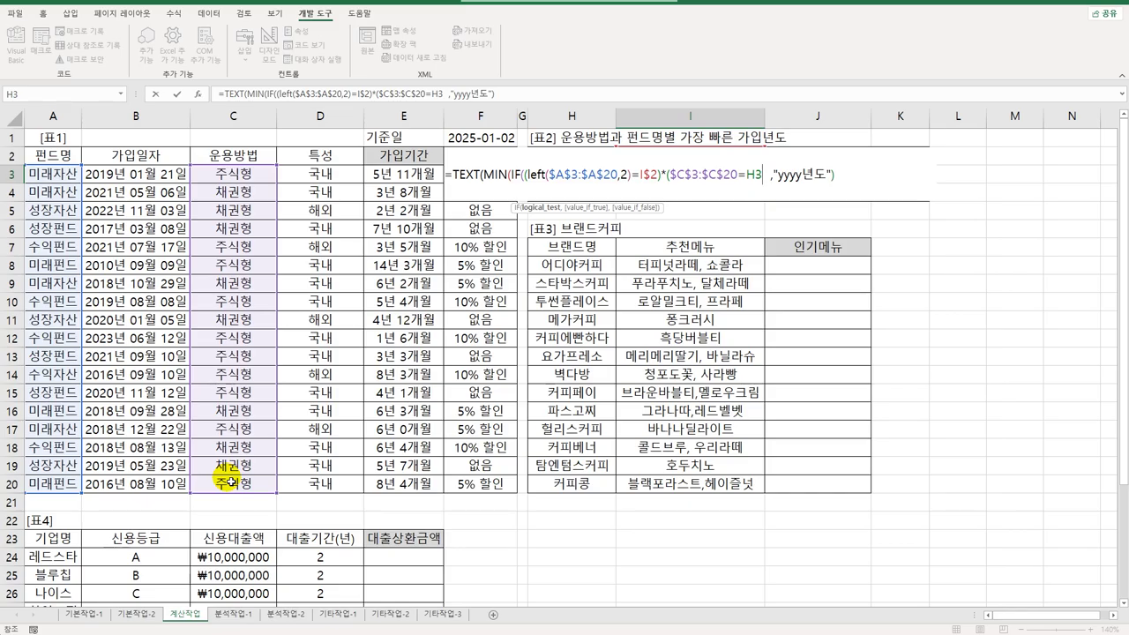
key(F4)
key(F4)
key(F4)
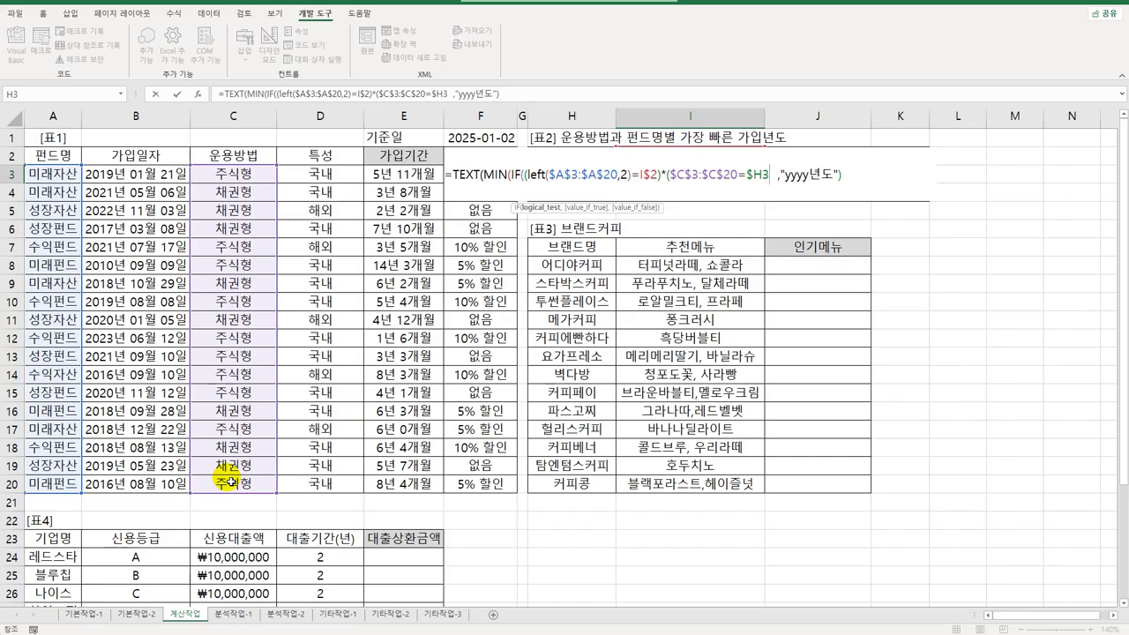
text())
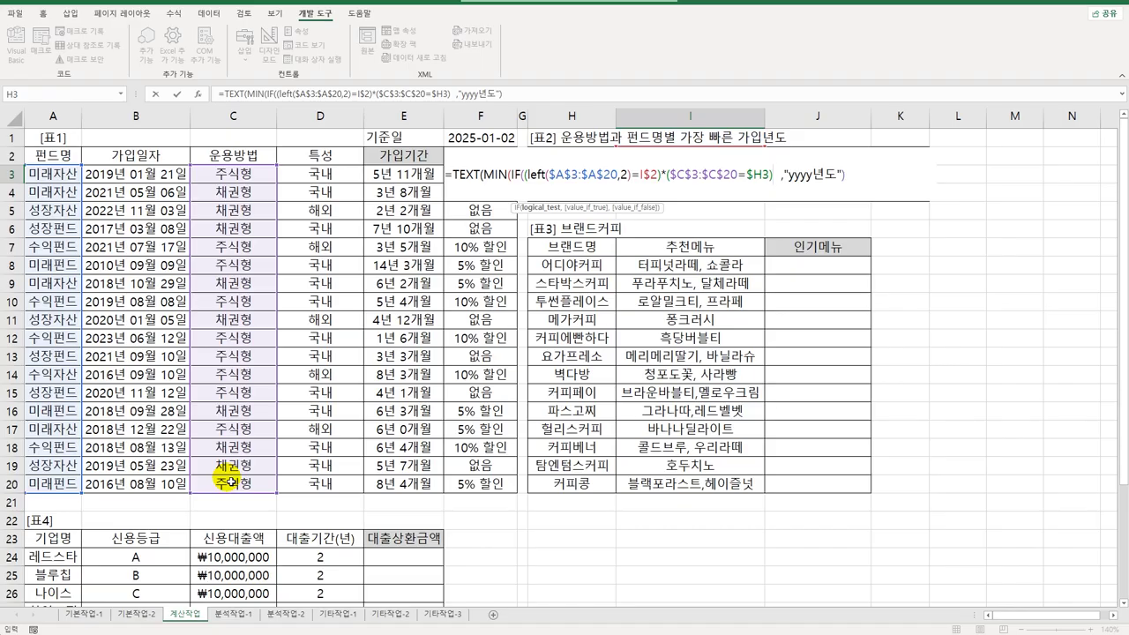
- Return the 가입일자 range $B$3:$B$20 when the test is true, close IF and MIN, and enter I3 as an array formula
text(,)
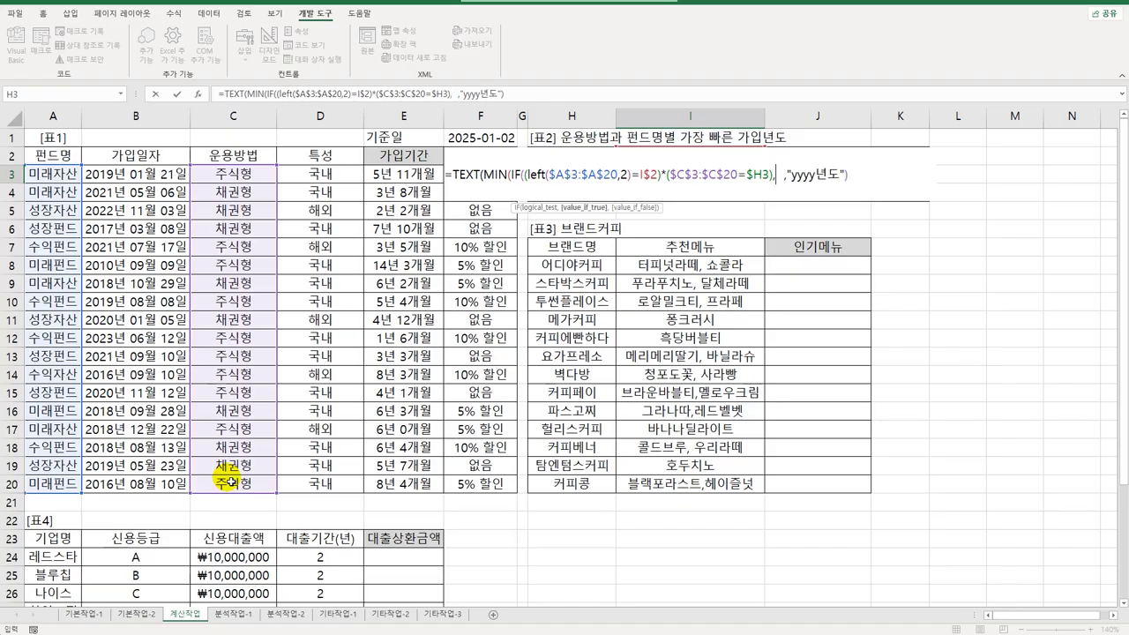
drag(157, 177, 164, 484)
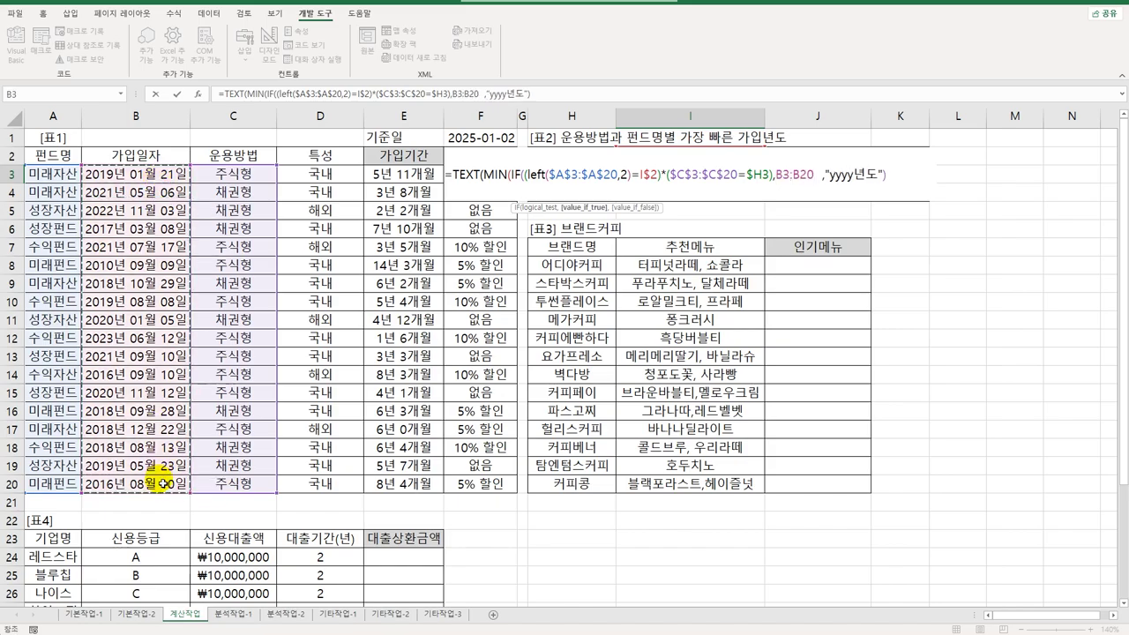
key(F4)
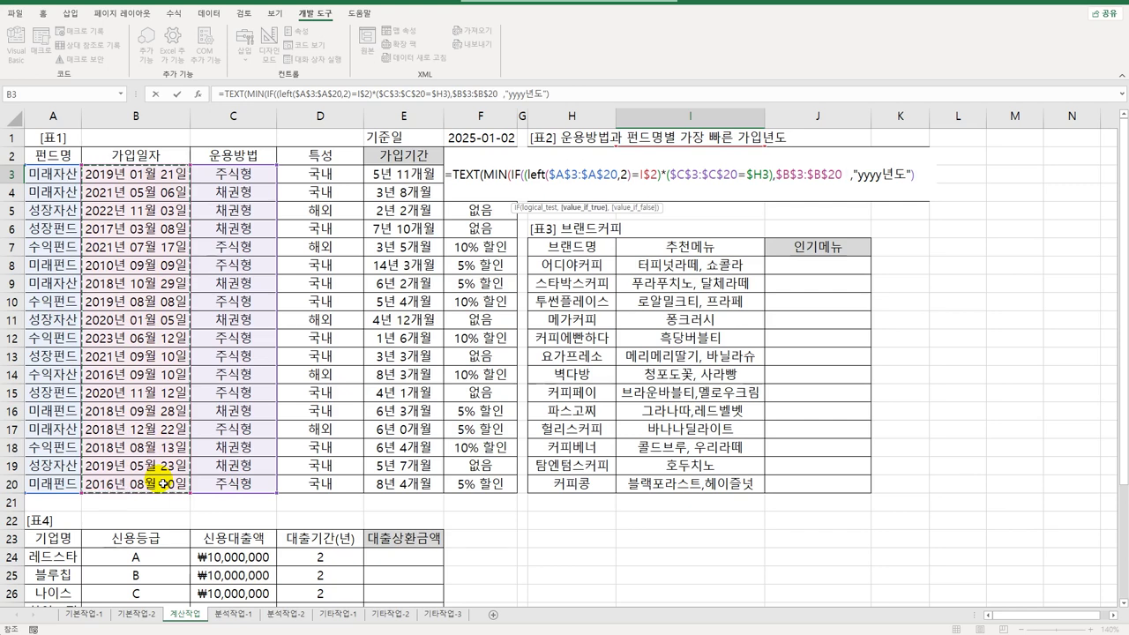
text())
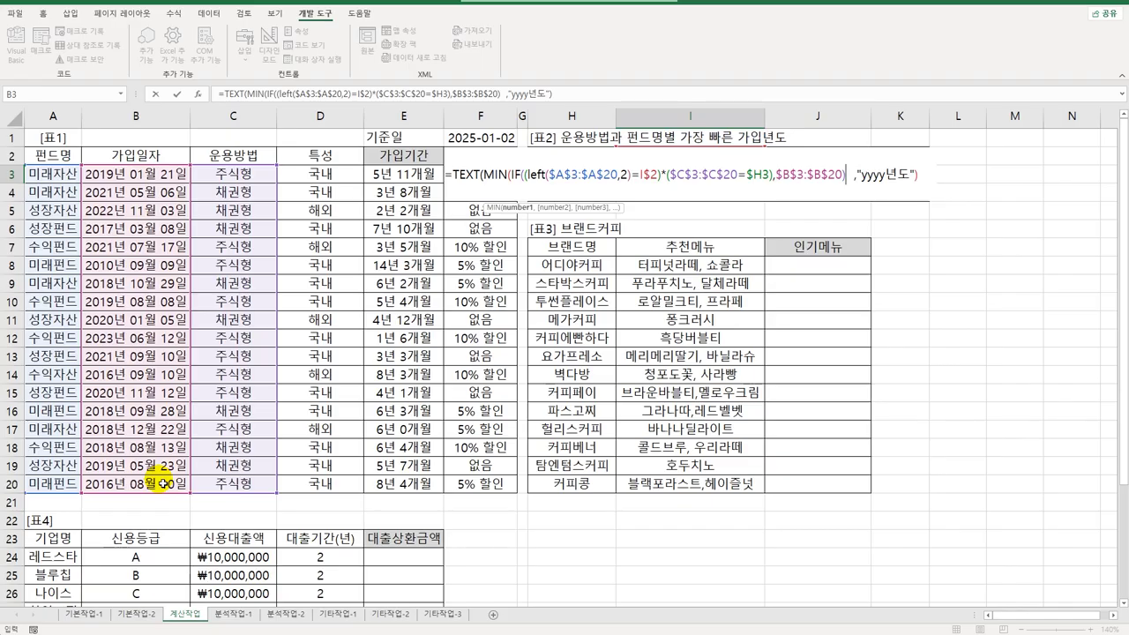
text())
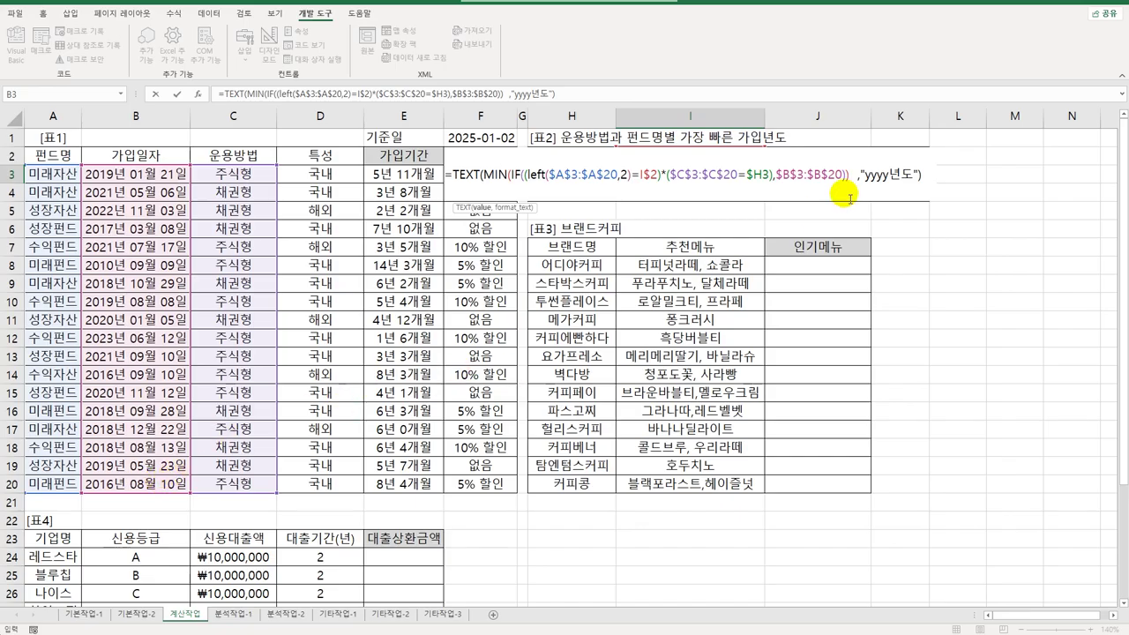
click(925, 181)
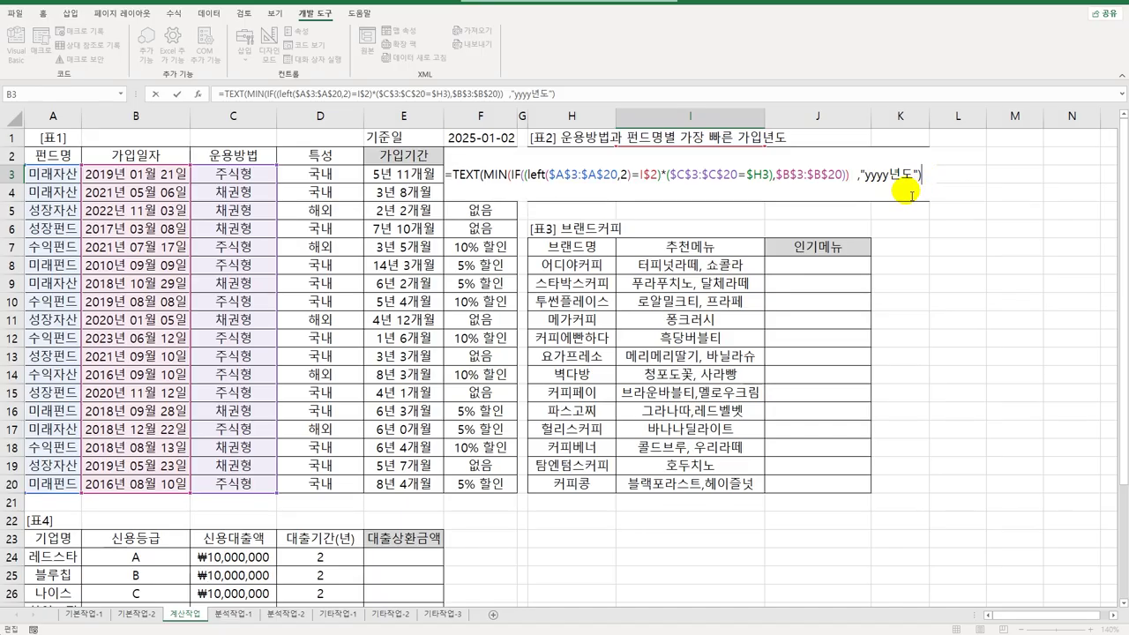
key(ctrl+shift+Return)
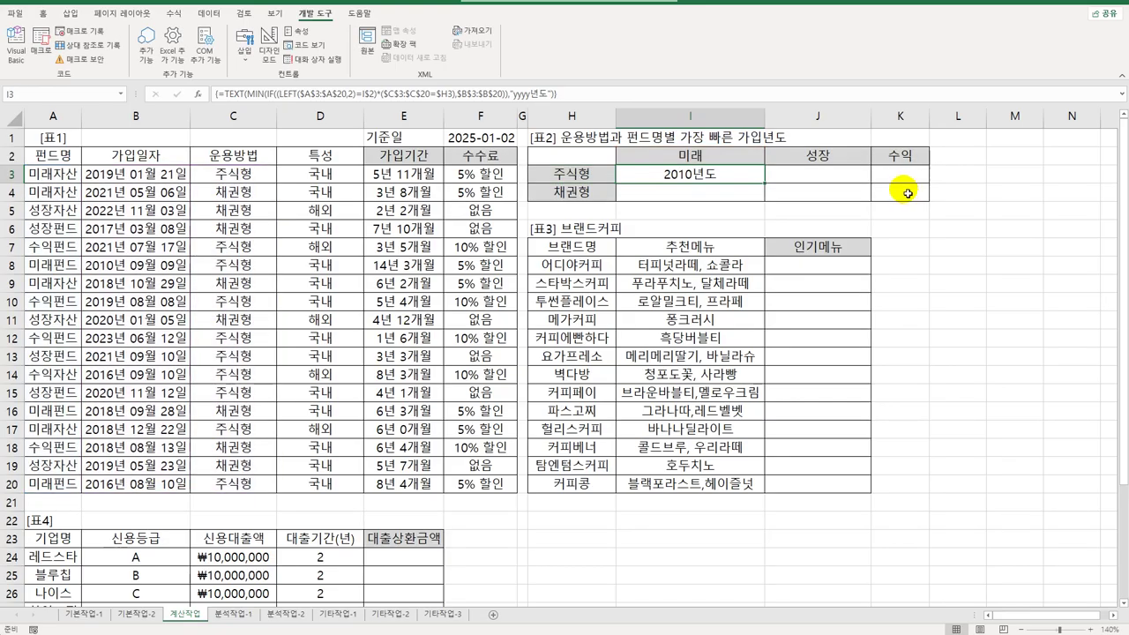
- Copy the 표2 array formula from I3 across and down to fill I3:K4
drag(764, 183, 927, 203)
click(697, 156)
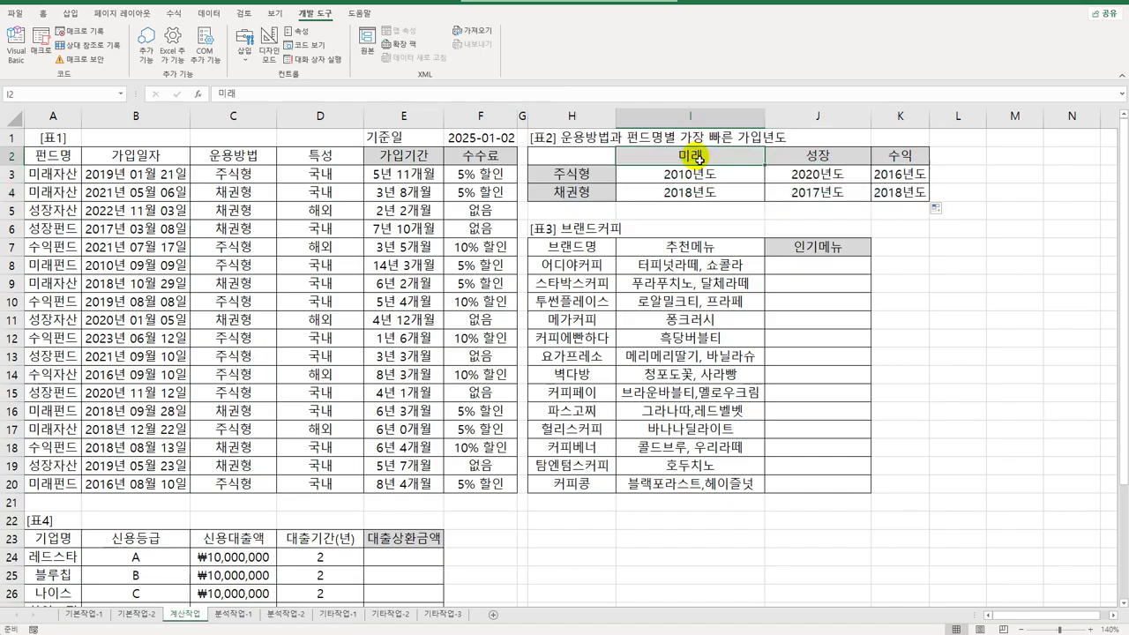
drag(582, 174, 579, 194)
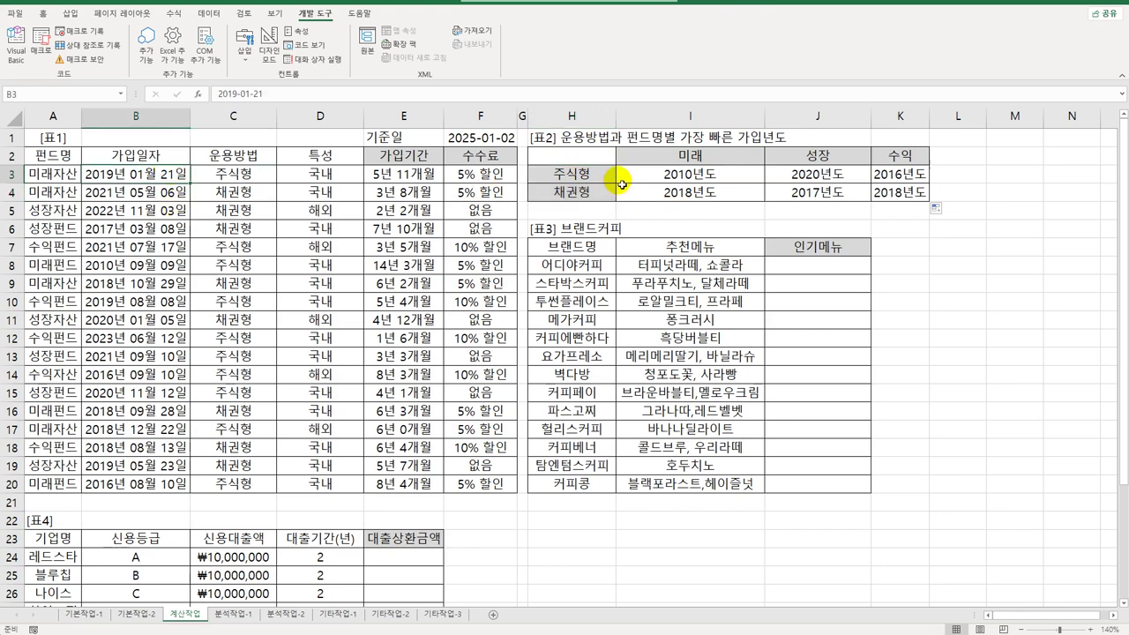
click(677, 176)
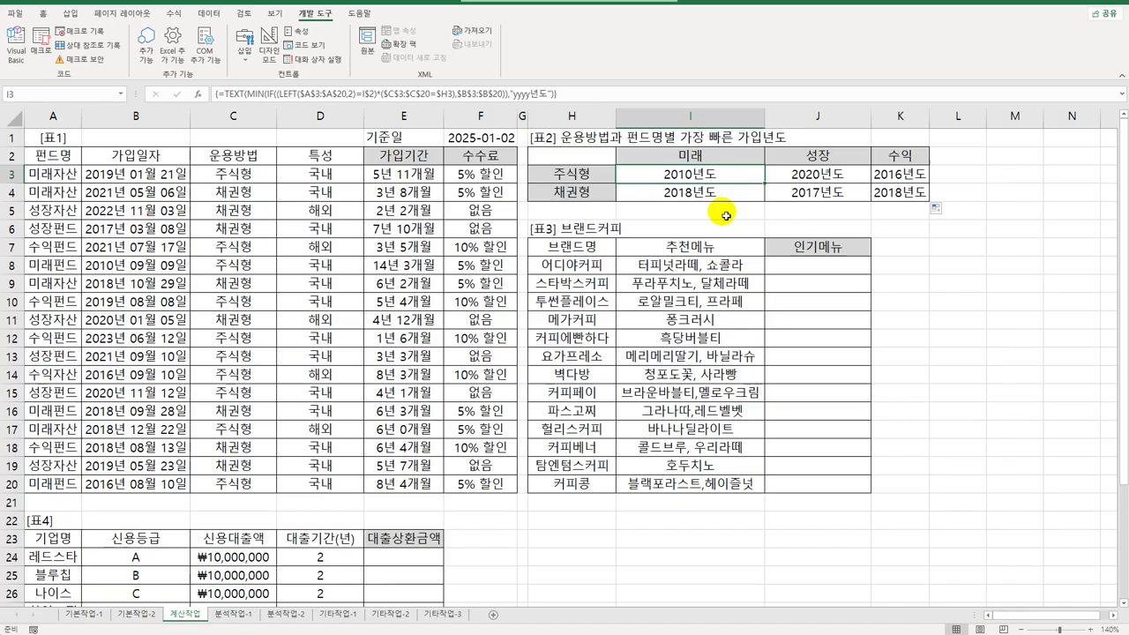
- Enter =FIND(",",I8) in J8 to locate the comma in 추천메뉴, and copy it down the 인기메뉴 column to J20
click(795, 273)
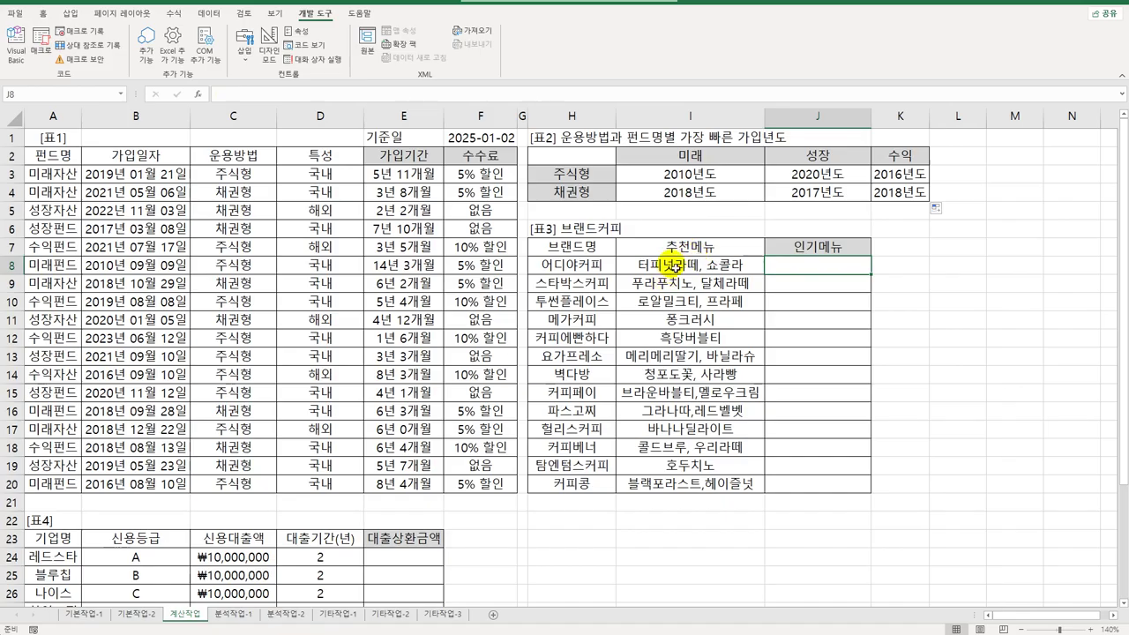
click(673, 267)
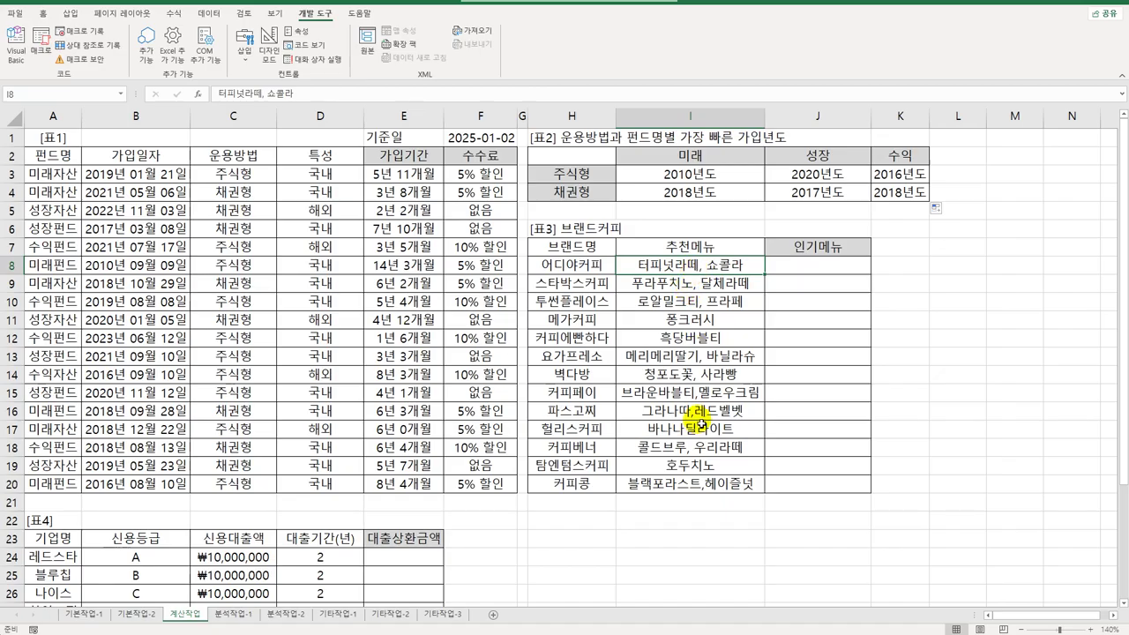
click(814, 273)
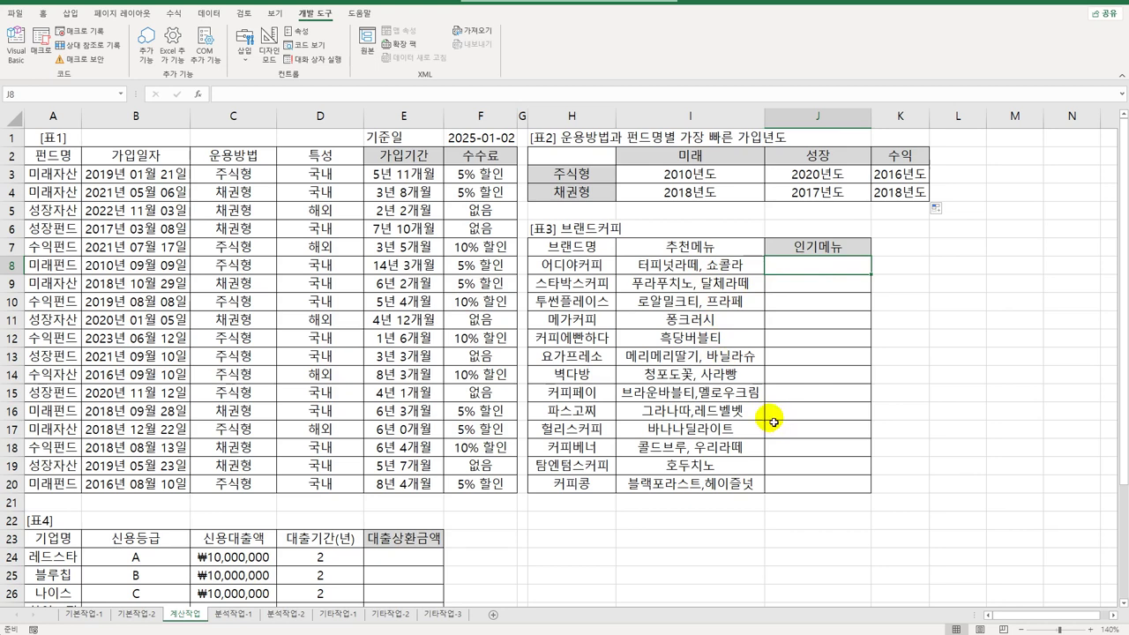
text(=)
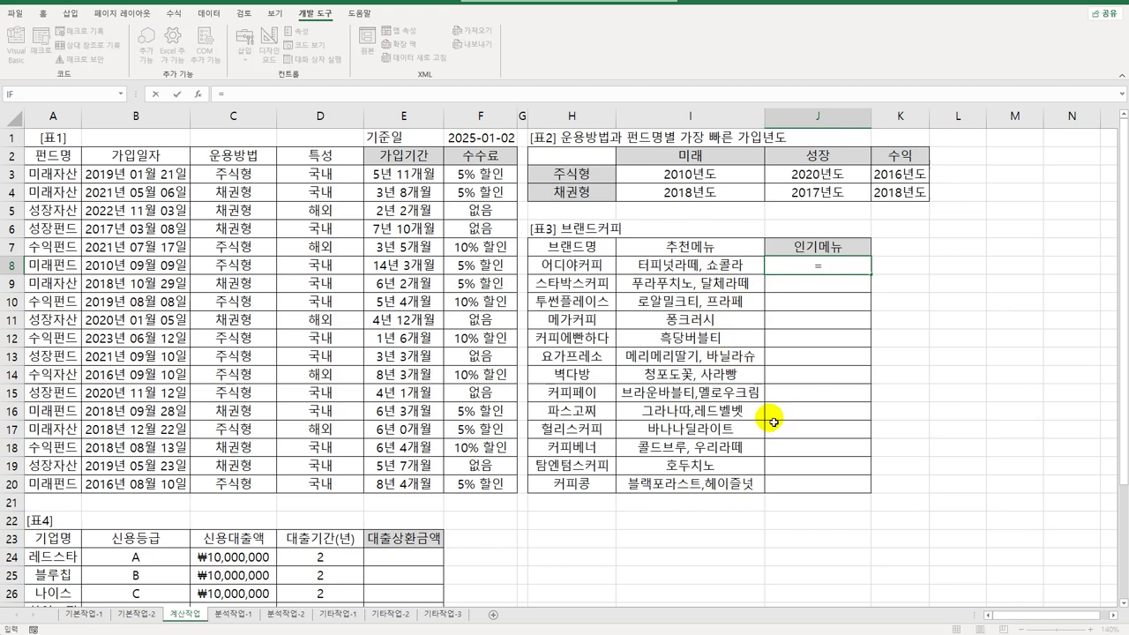
text(find()
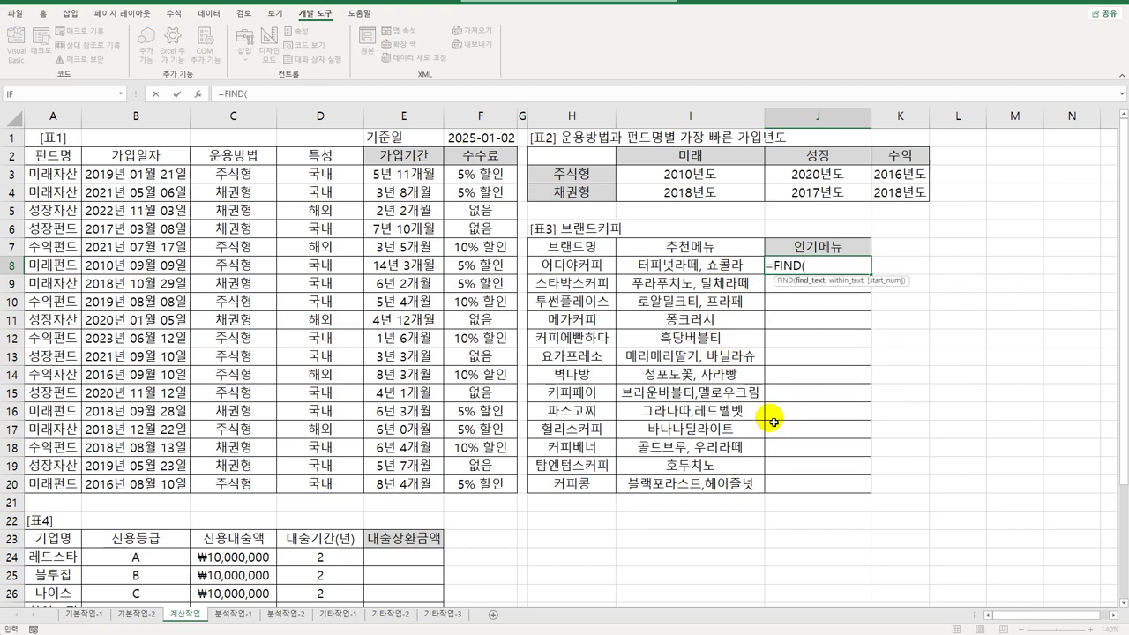
text(",",)
click(743, 268)
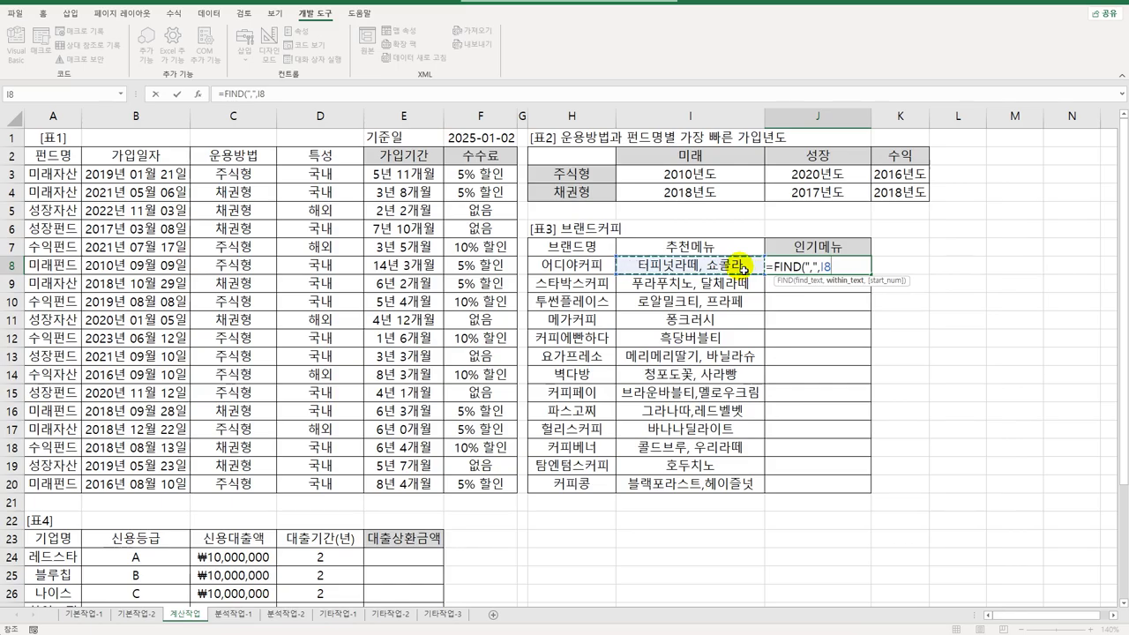
text())
key(Return)
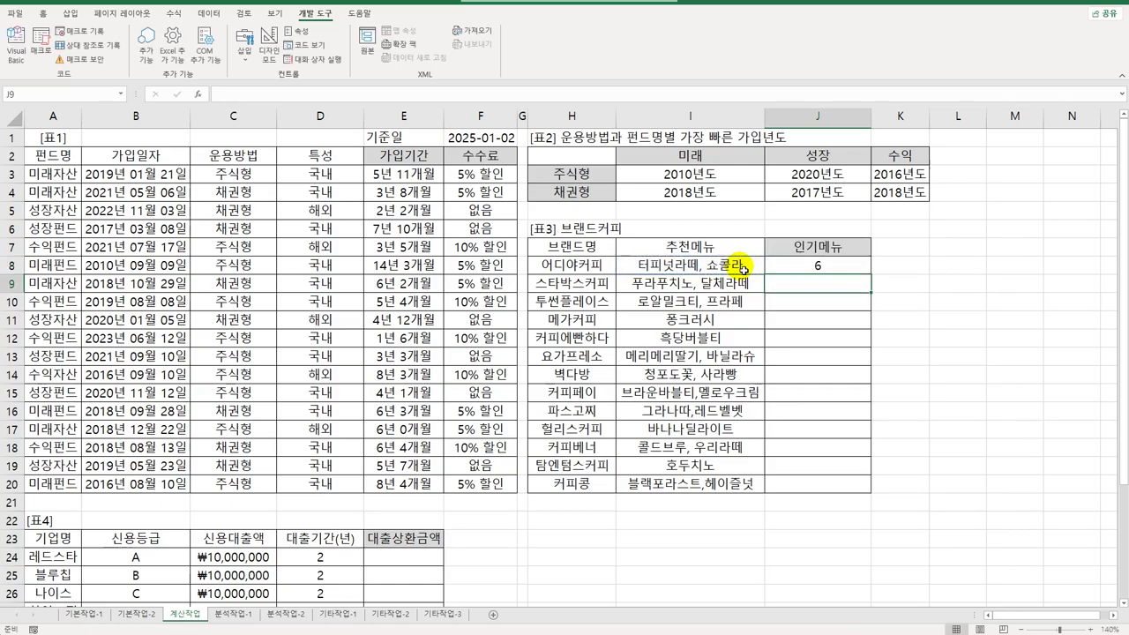
click(822, 264)
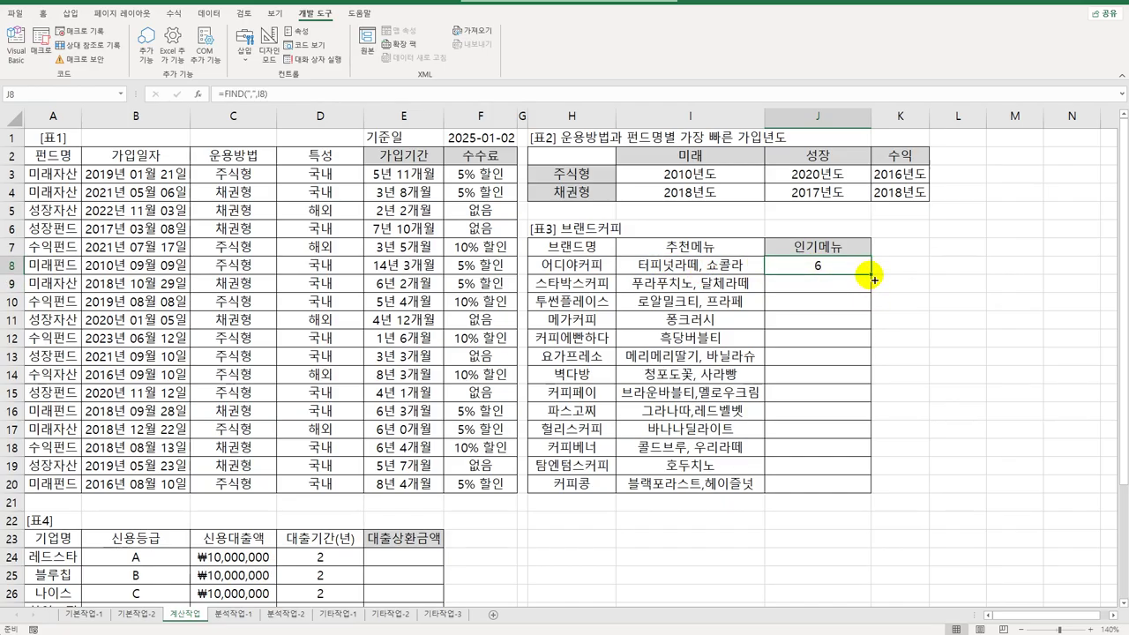
drag(869, 274, 844, 491)
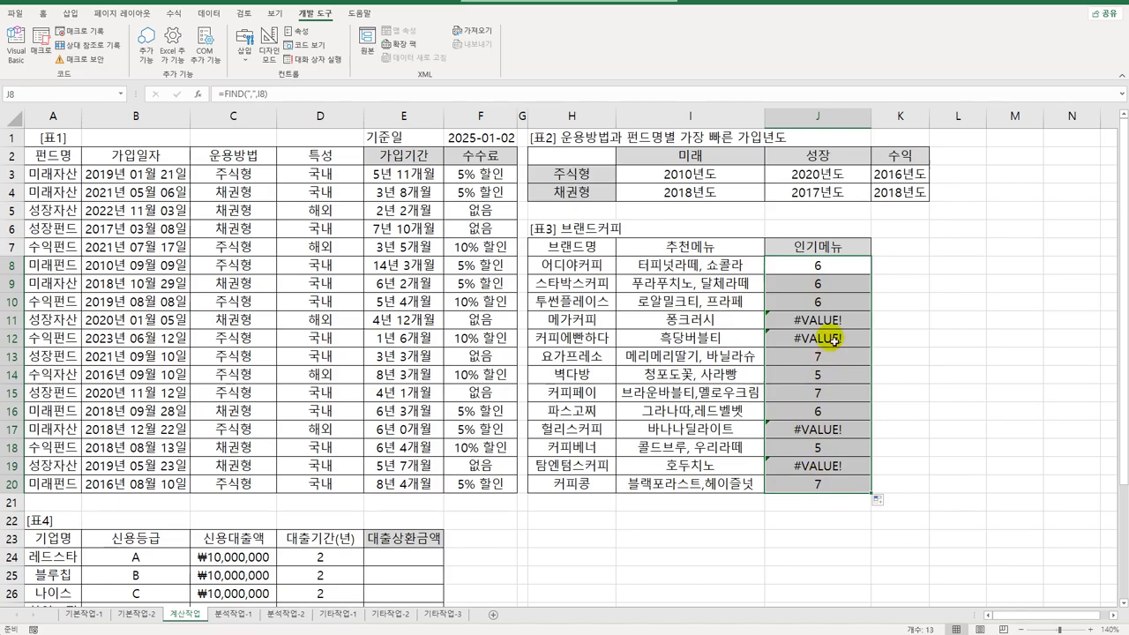
- Subtract 1 from the J8 FIND formula, making it =FIND(",",I8)-1, and copy it down to J20
click(820, 272)
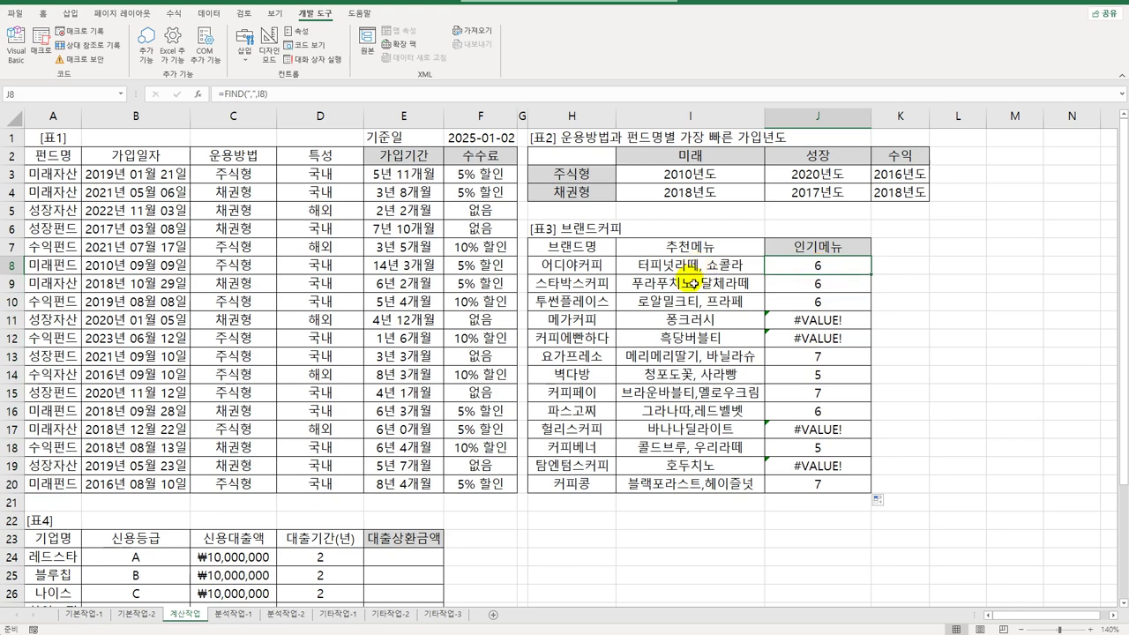
double_click(823, 266)
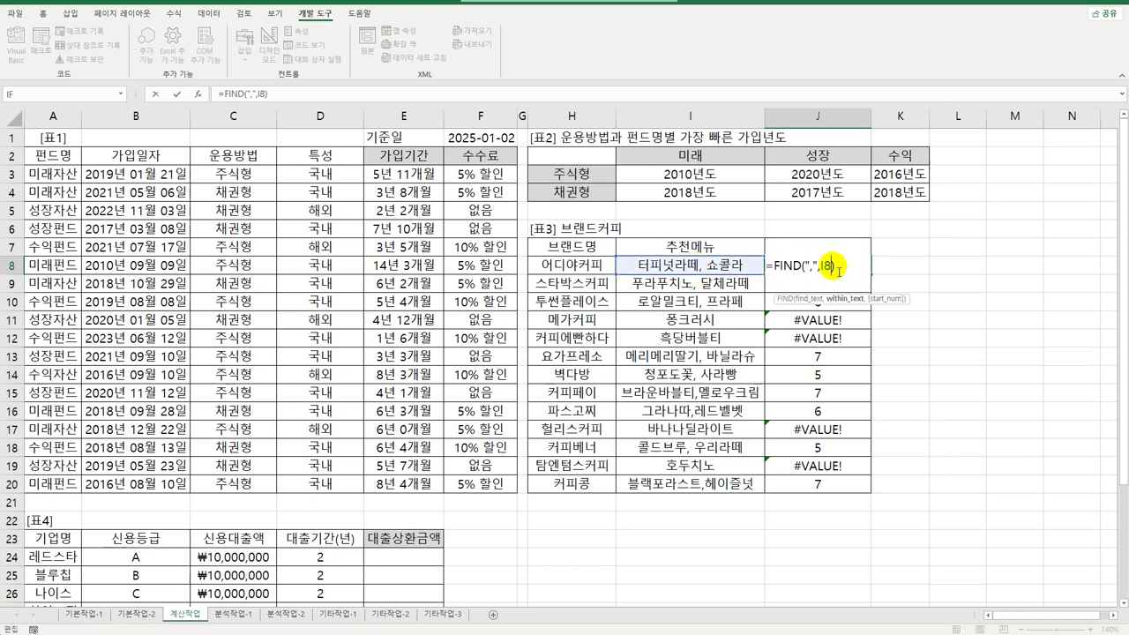
text(-)
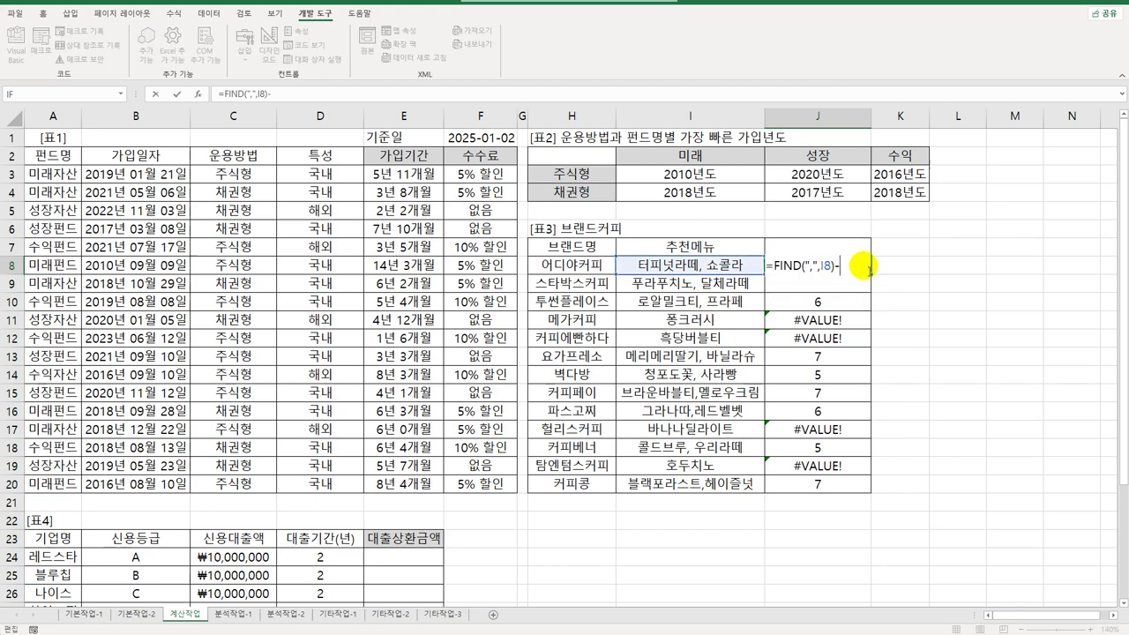
text(1)
key(Return)
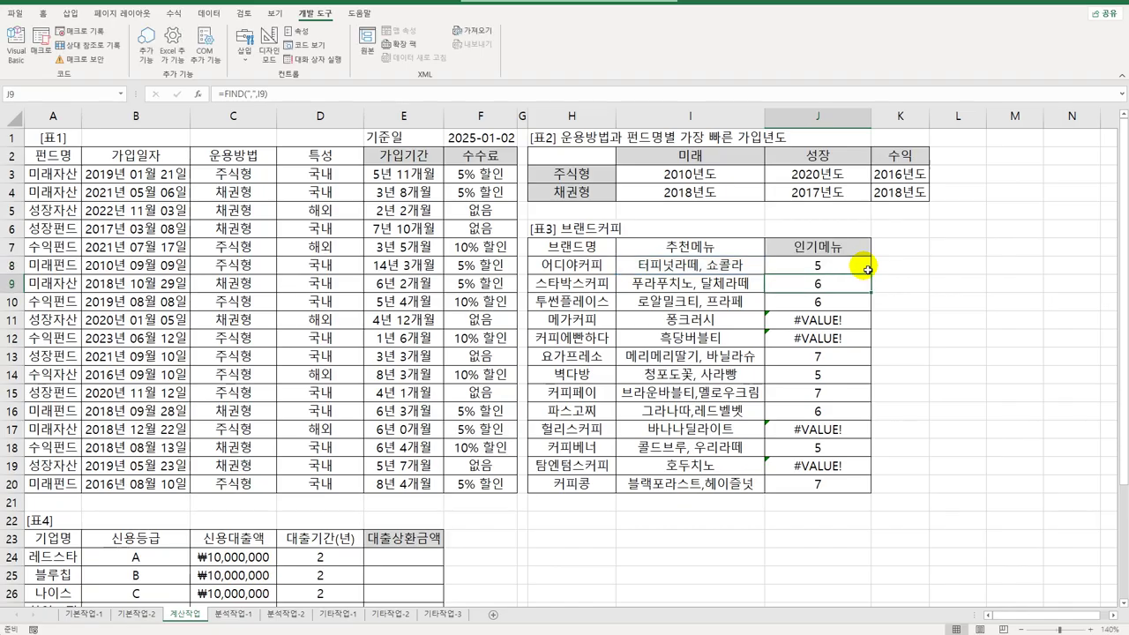
click(866, 268)
drag(867, 269, 848, 490)
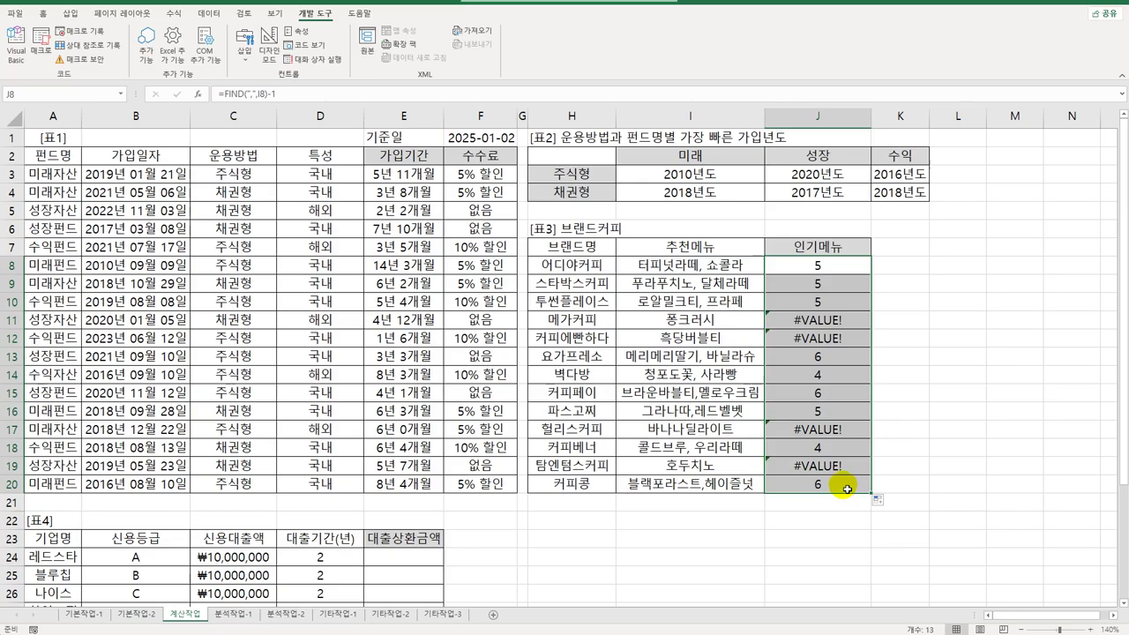
- Wrap the J8 formula in LEFT to extract the text before the comma, =LEFT(I8,FIND(",",I8)-1), and fill it down to J20
double_click(794, 265)
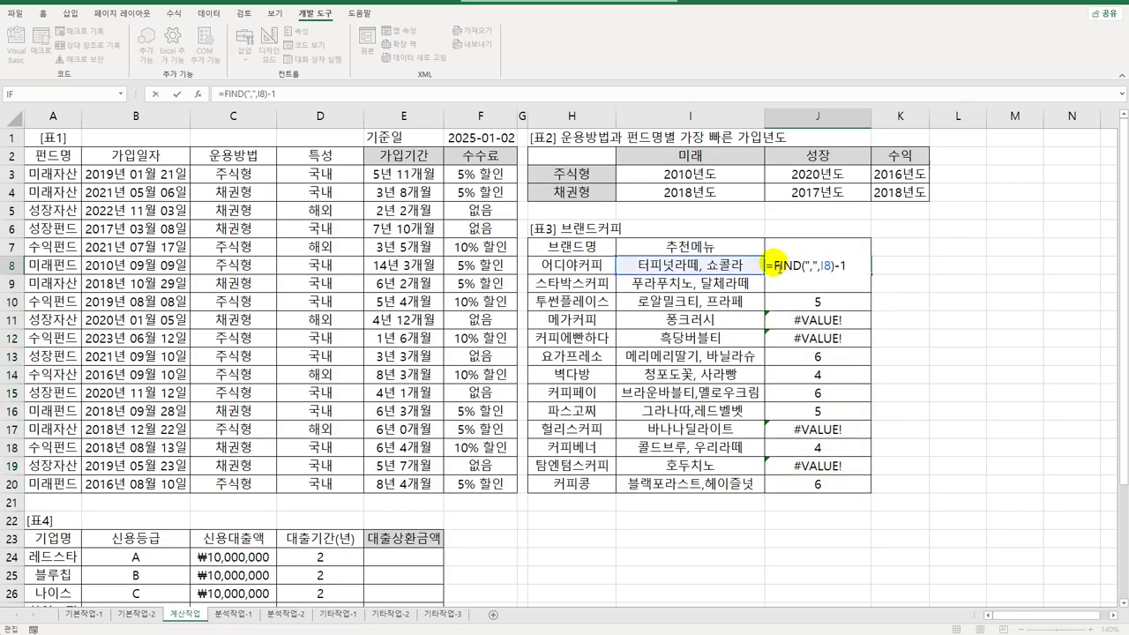
key(Home)
key(Right)
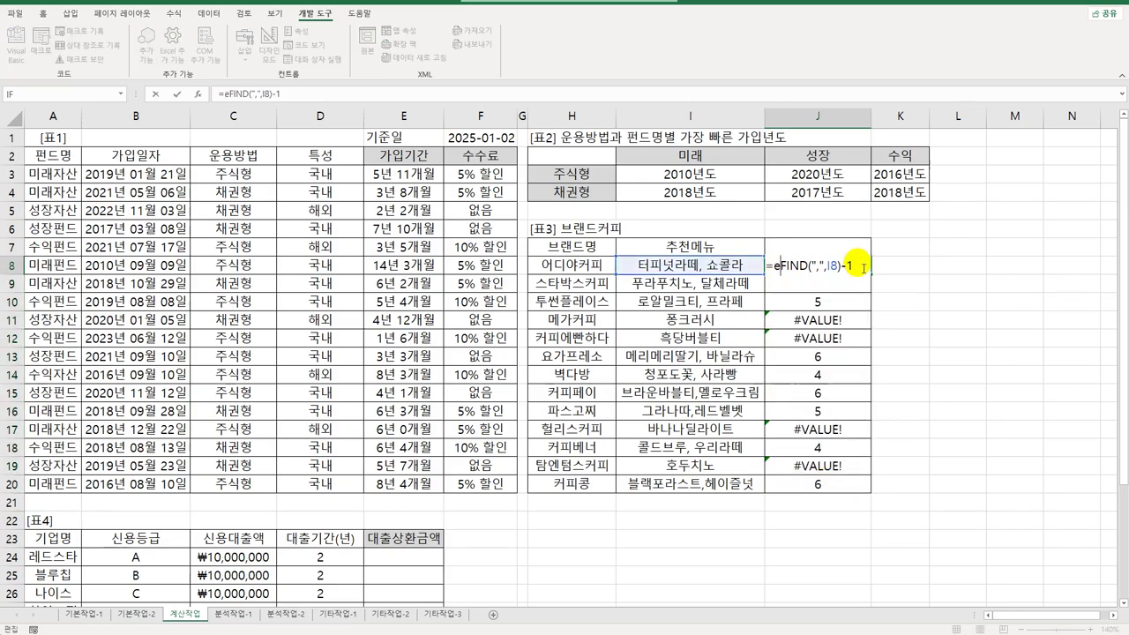
text(left)
key(Tab)
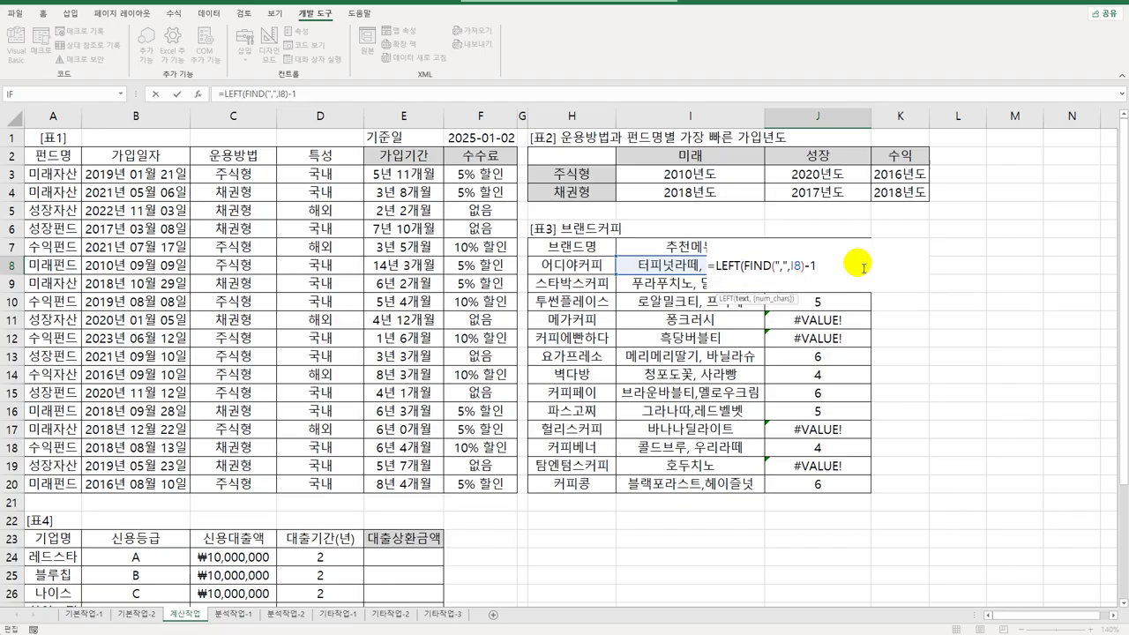
click(635, 264)
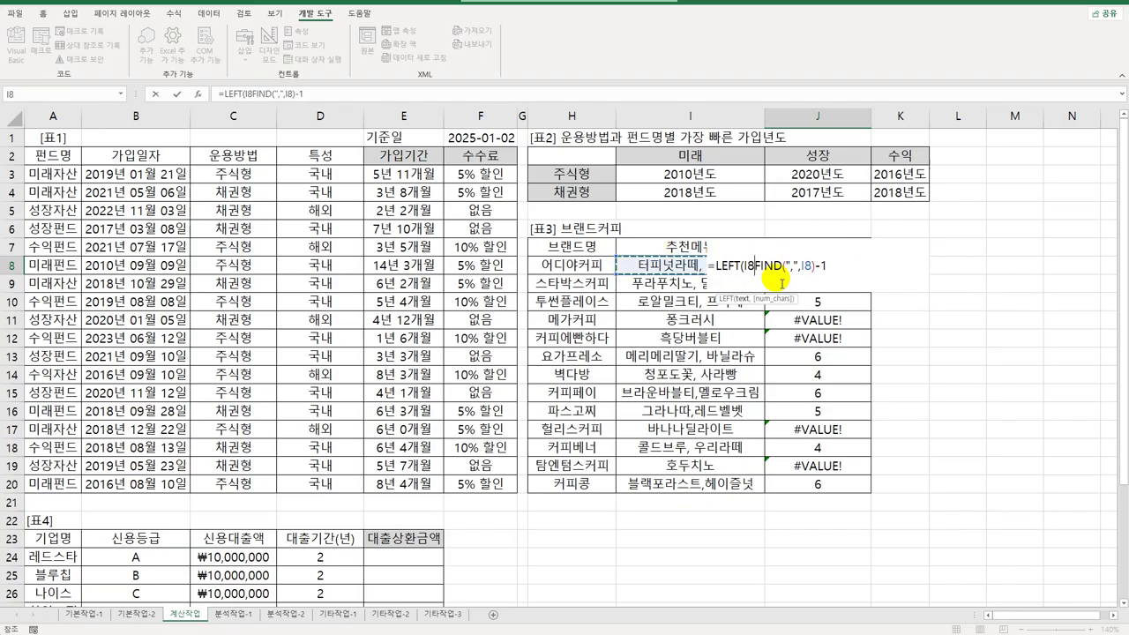
text(,)
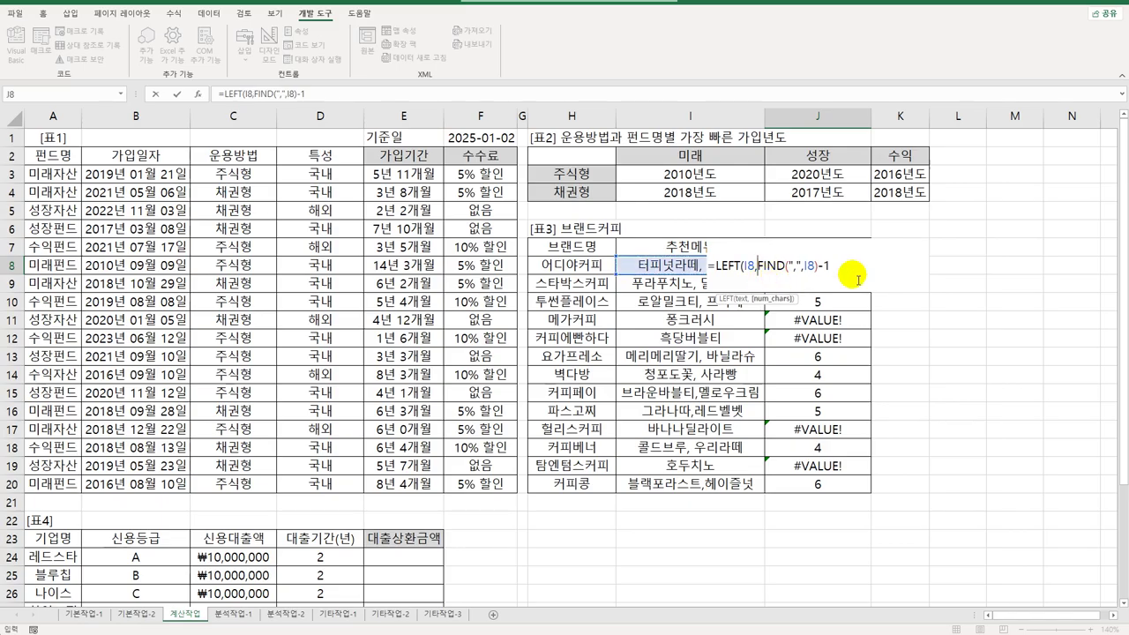
click(831, 265)
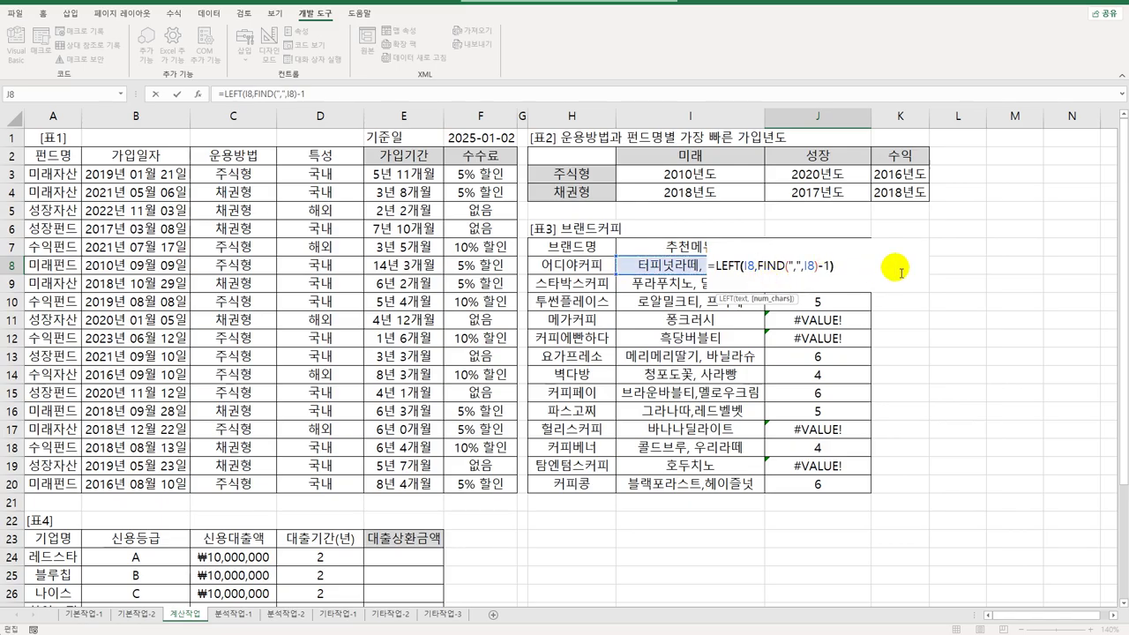
key(End)
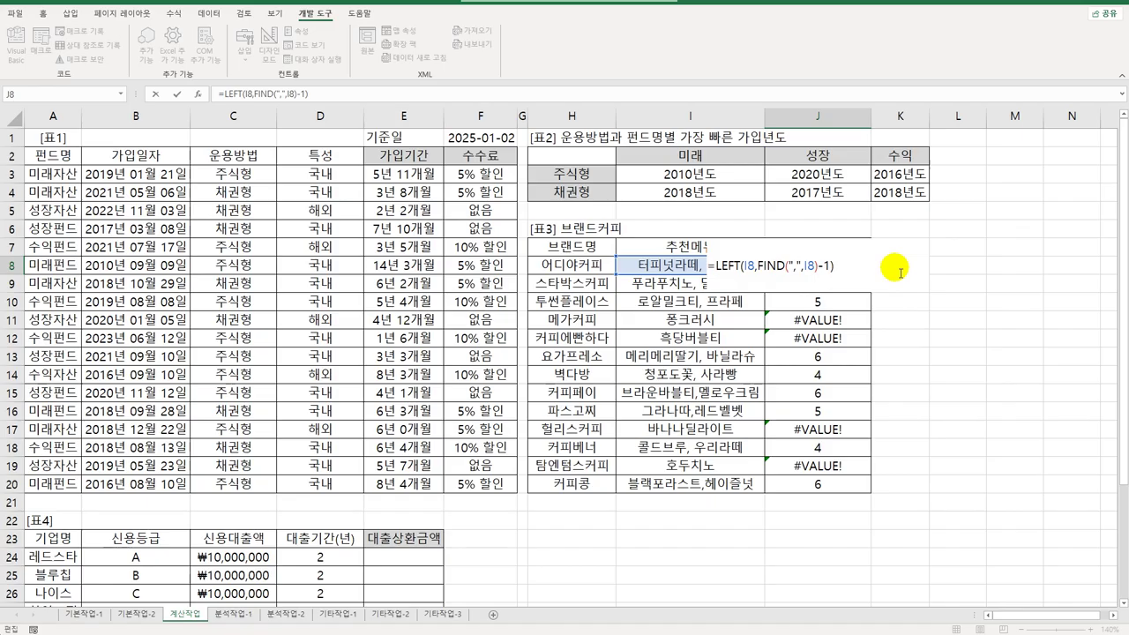
key(ctrl+Return)
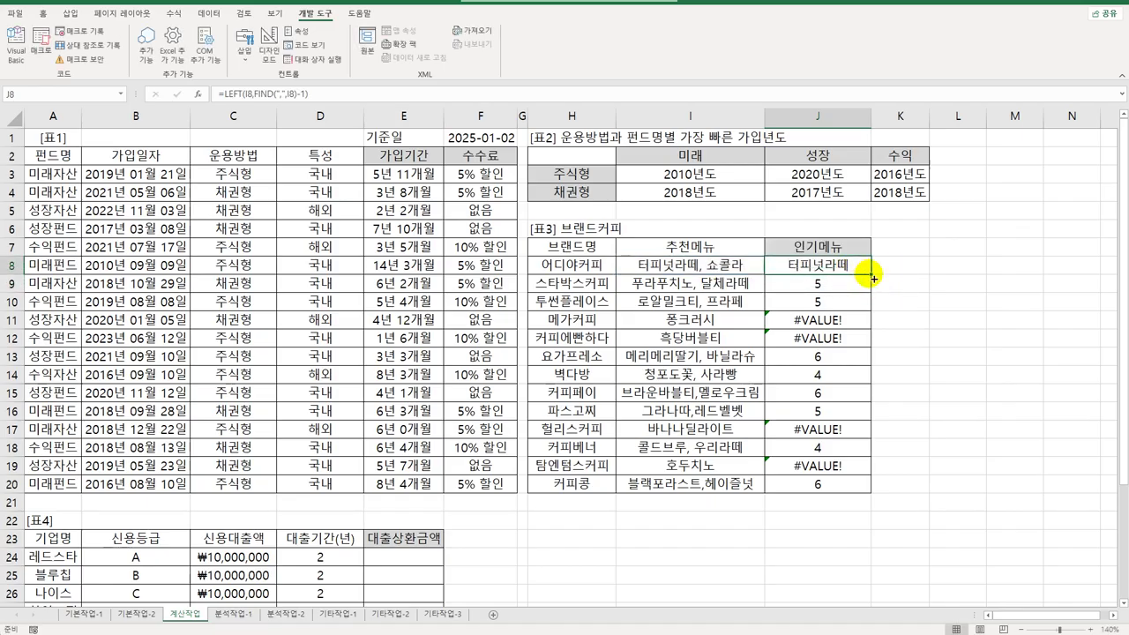
double_click(872, 278)
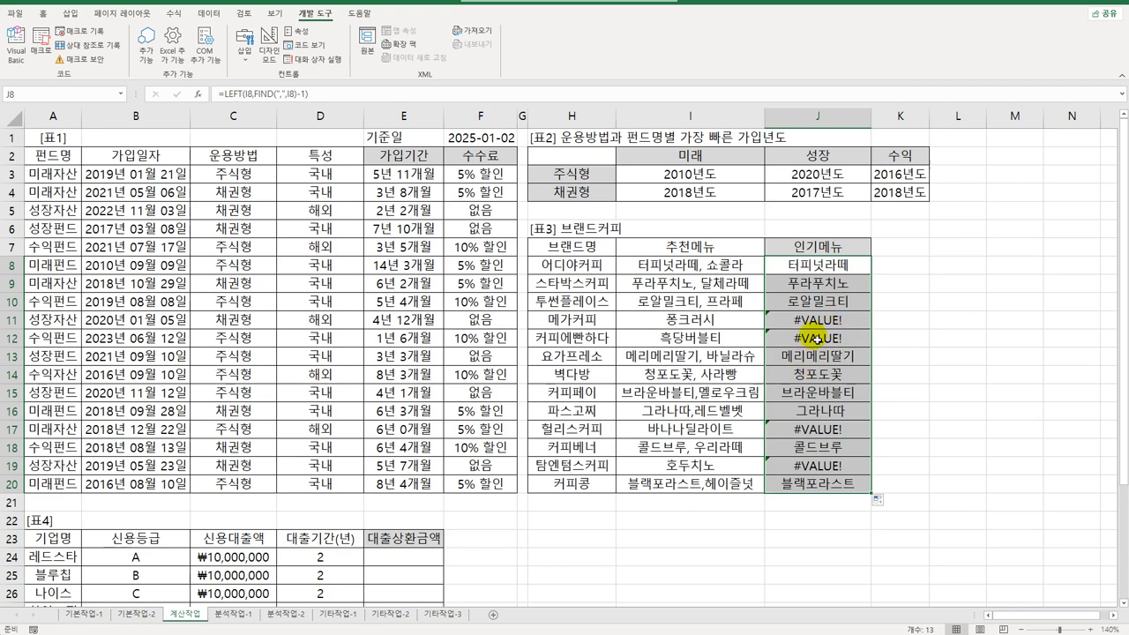
- Wrap the J8 formula in IFERROR with I8 as the fallback, =IFERROR(LEFT(I8,FIND(",",I8)-1),I8), and copy it down to J20
key(shift+Up)
key(shift+Up)
key(shift+Up)
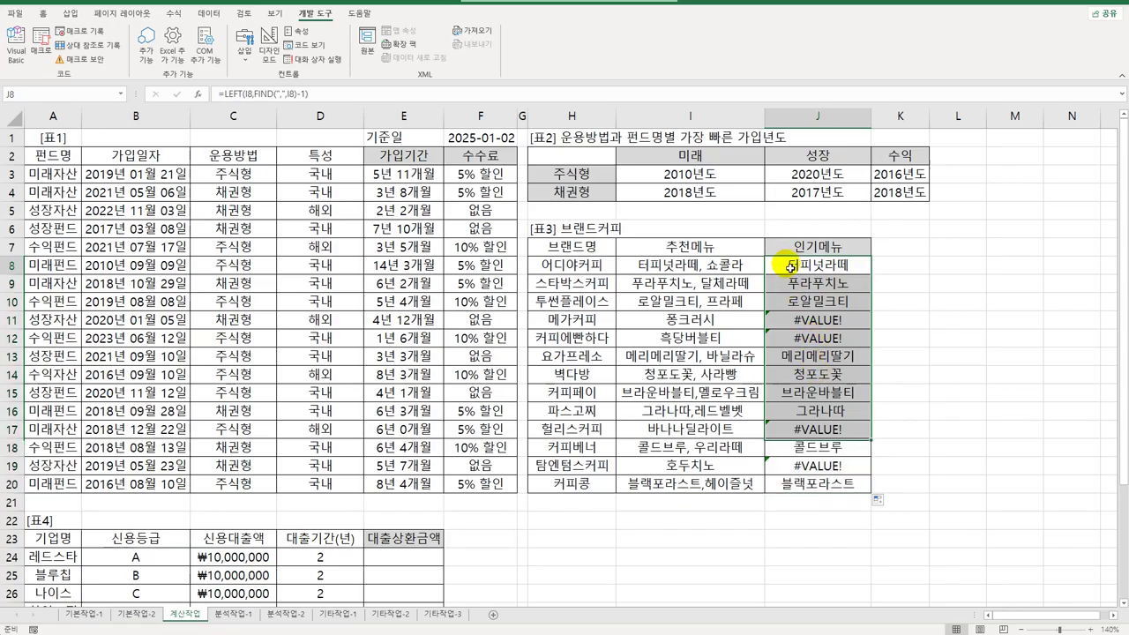
double_click(789, 265)
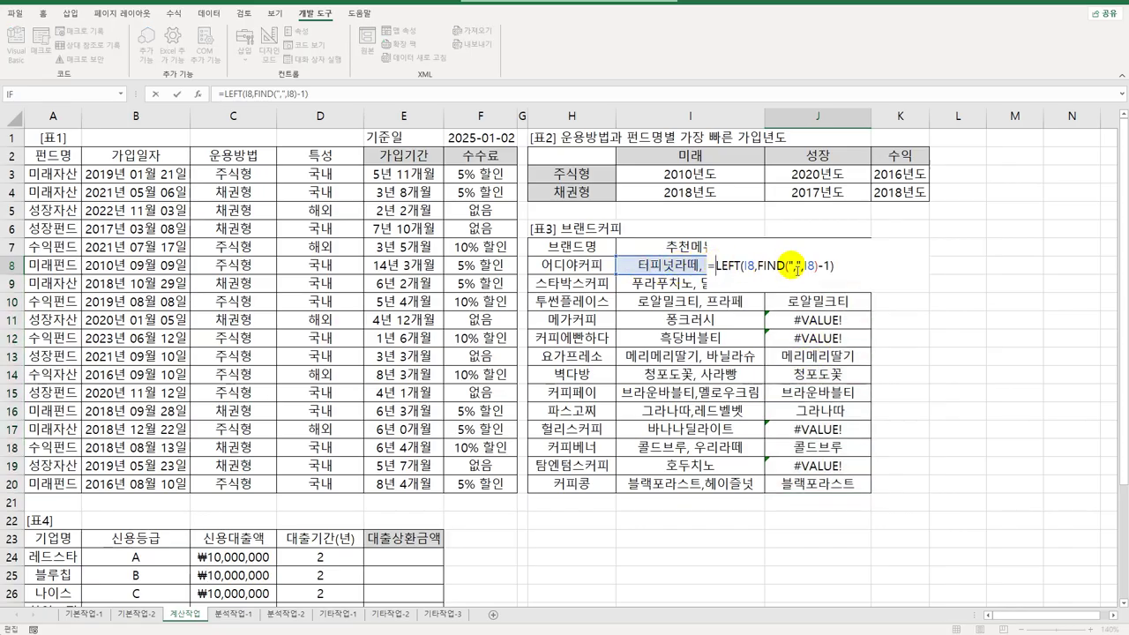
text(IFERROR()
key(End)
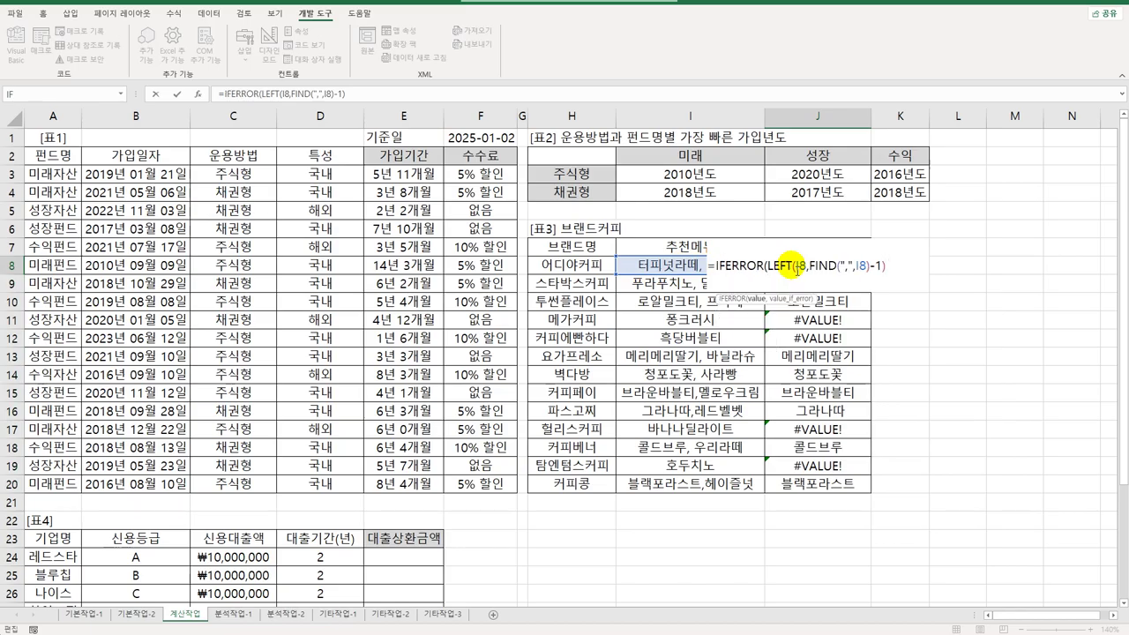
text(,)
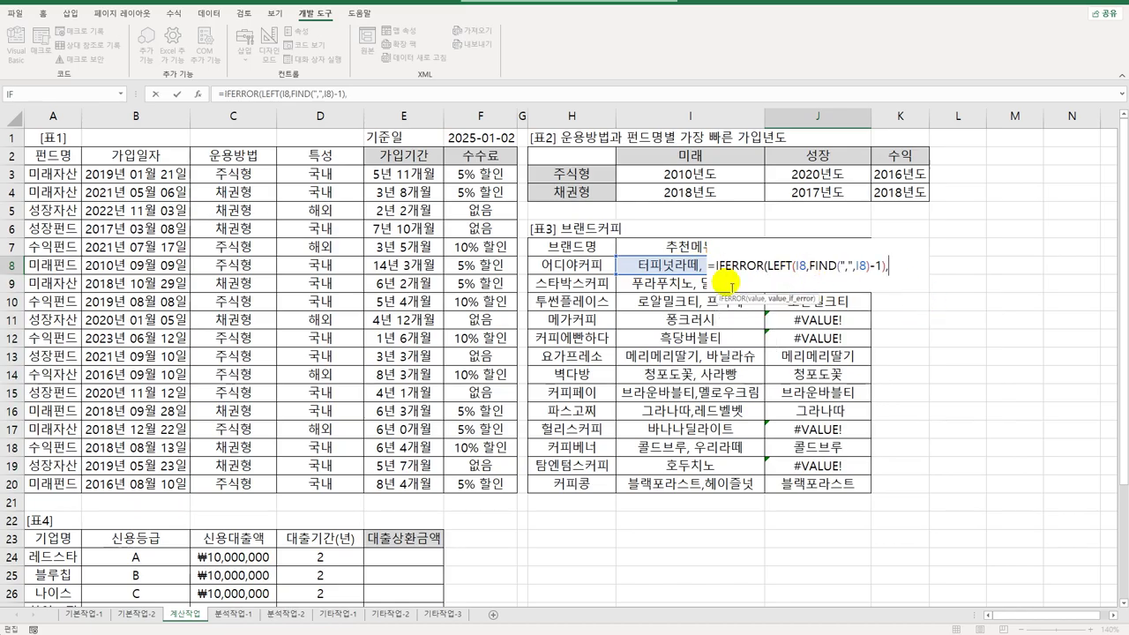
click(679, 267)
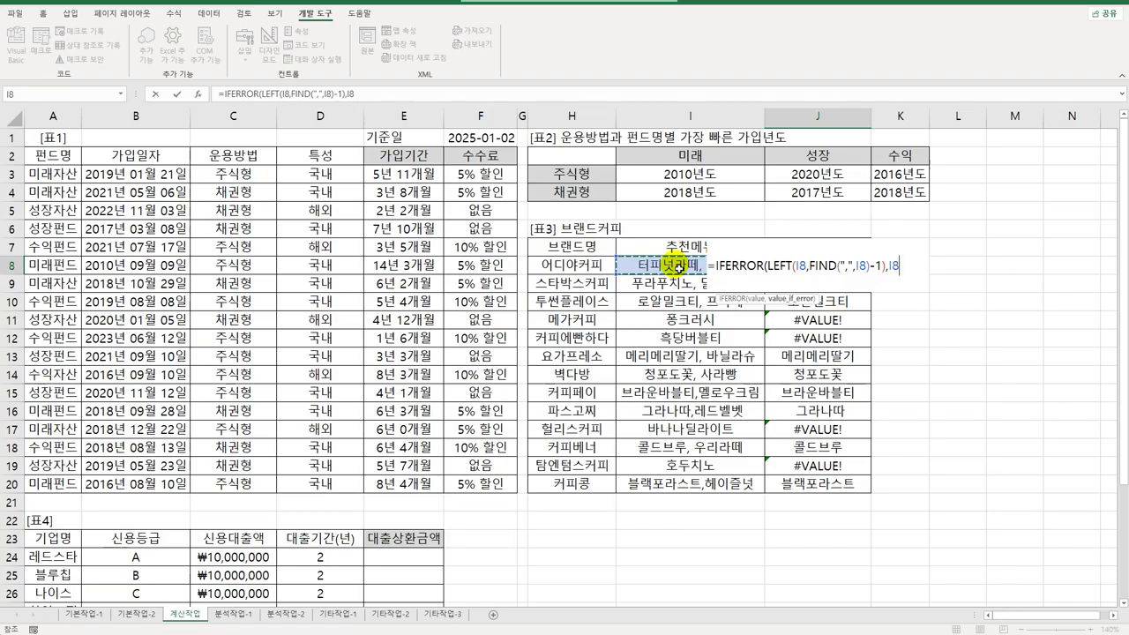
text())
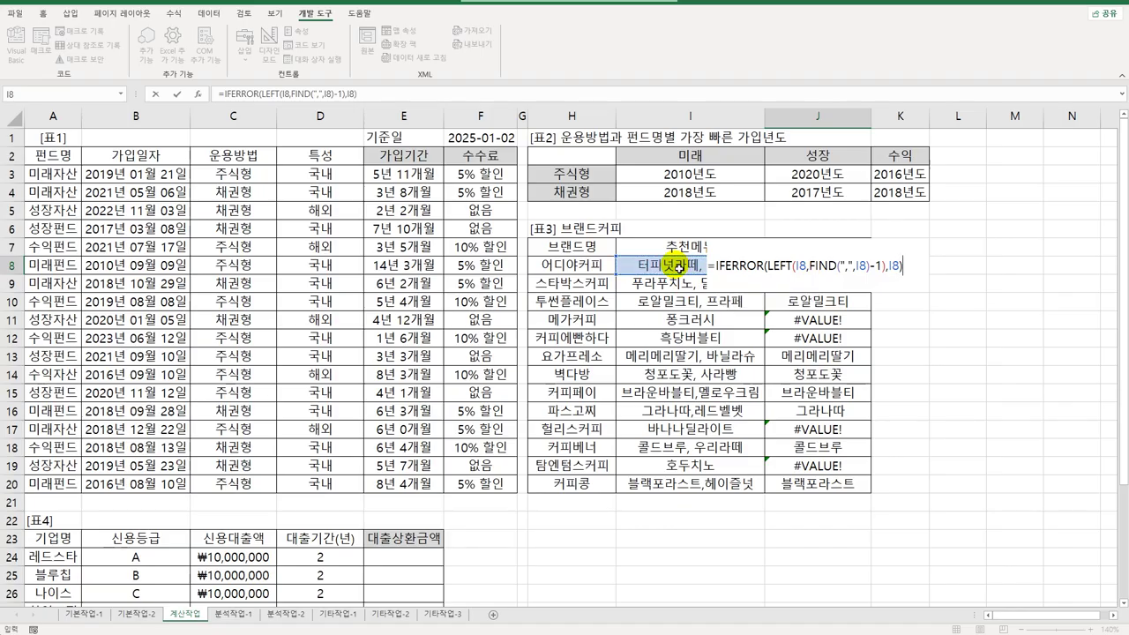
key(Return)
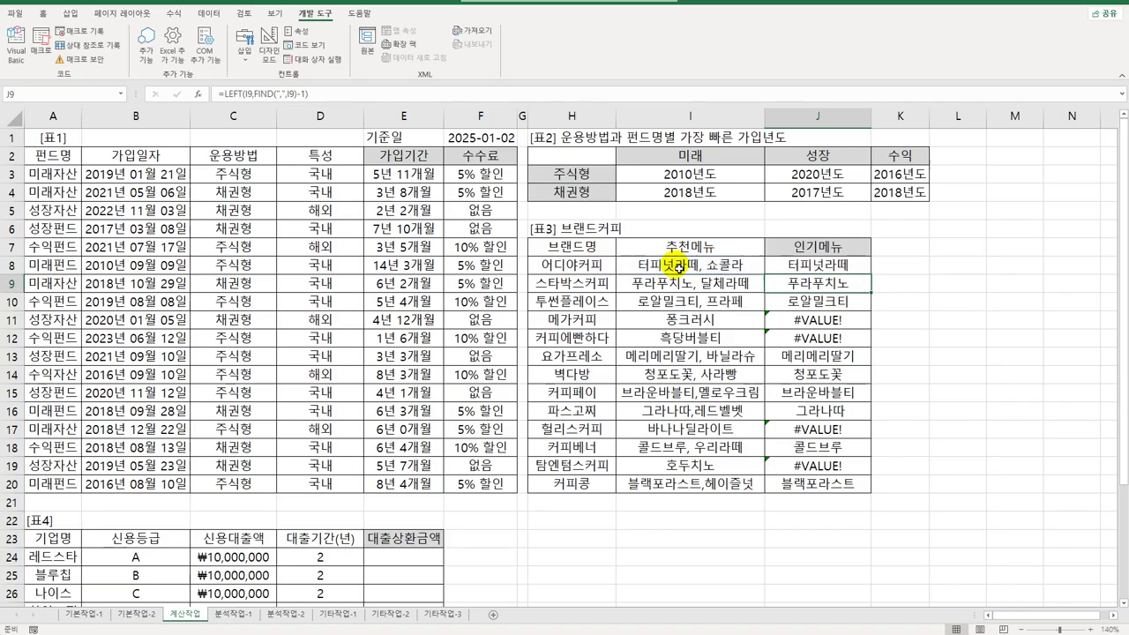
click(807, 264)
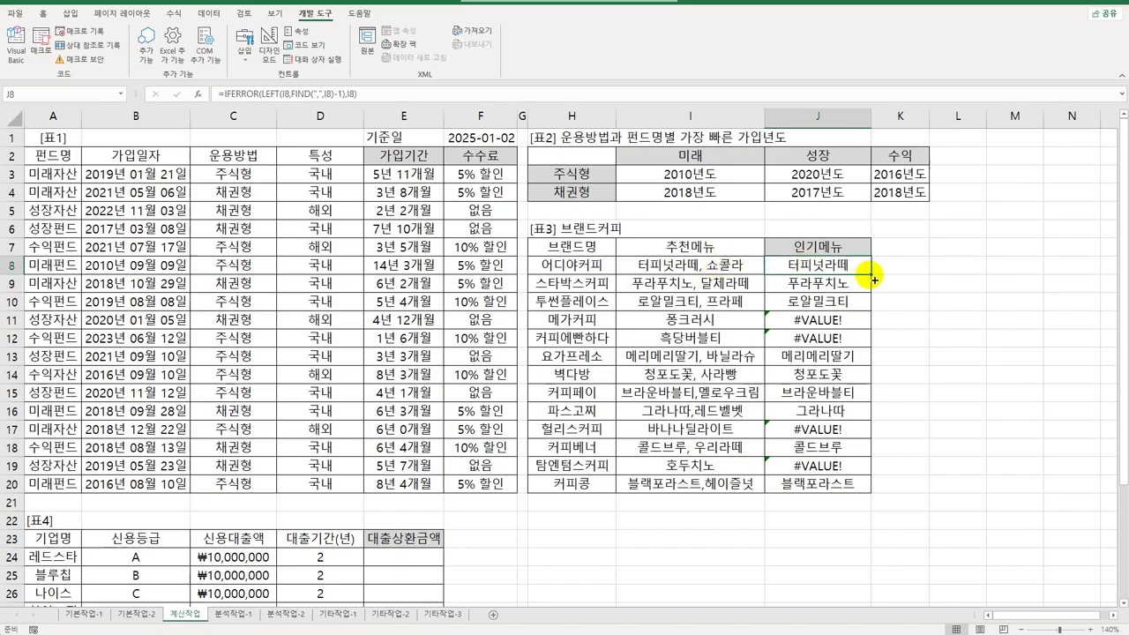
drag(874, 279, 841, 495)
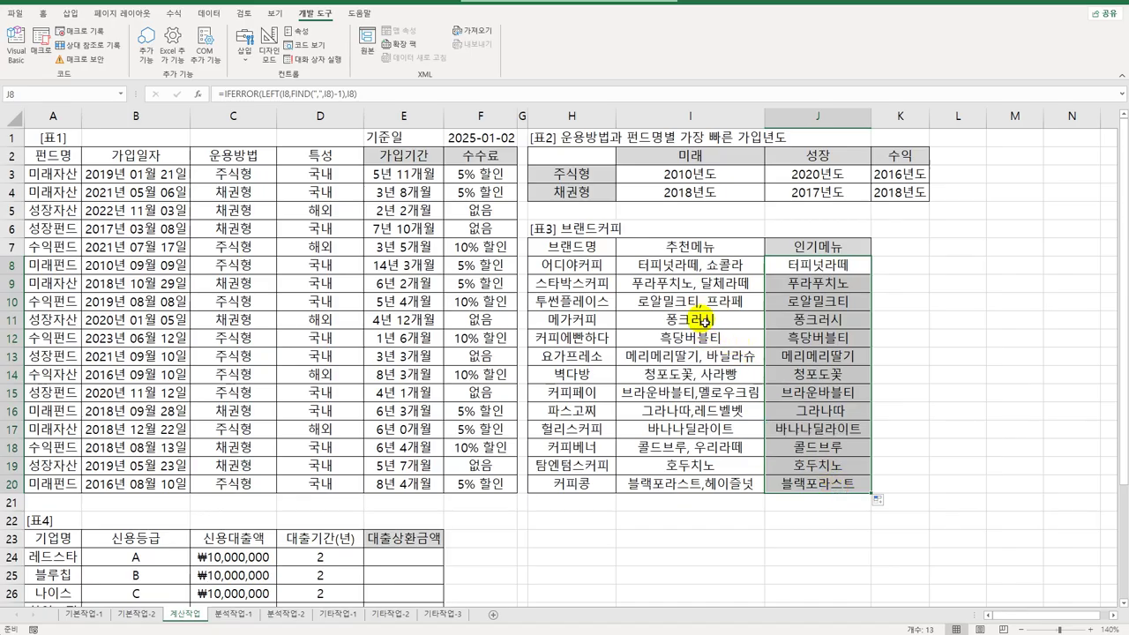
key(shift+Up)
key(shift+Up)
key(shift+Up)
key(shift+Up)
key(shift+Up)
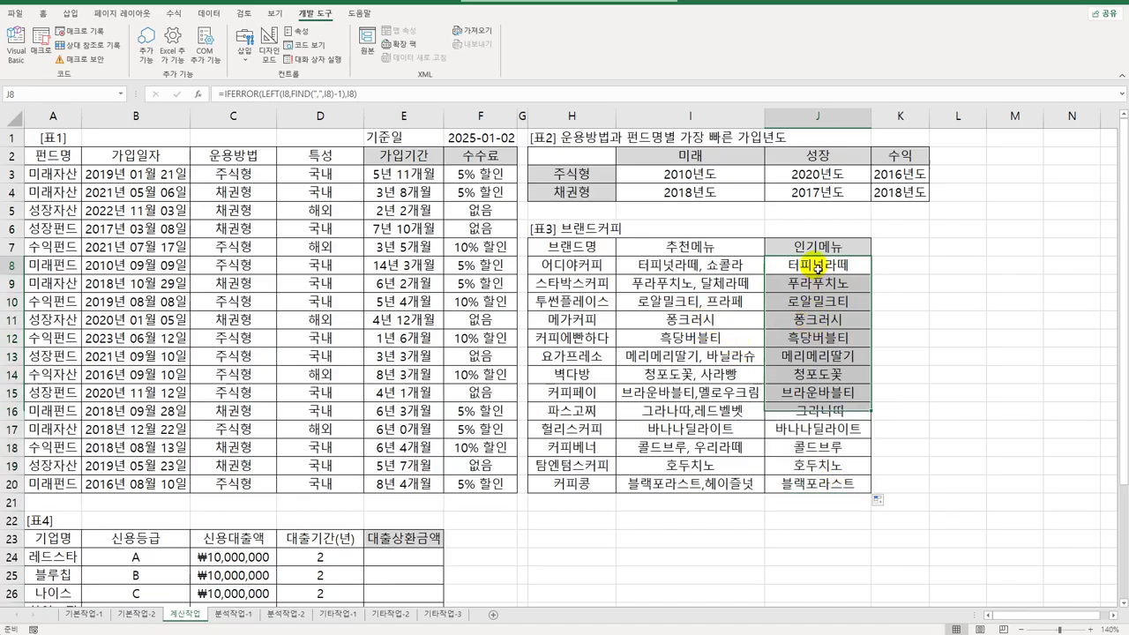
click(818, 267)
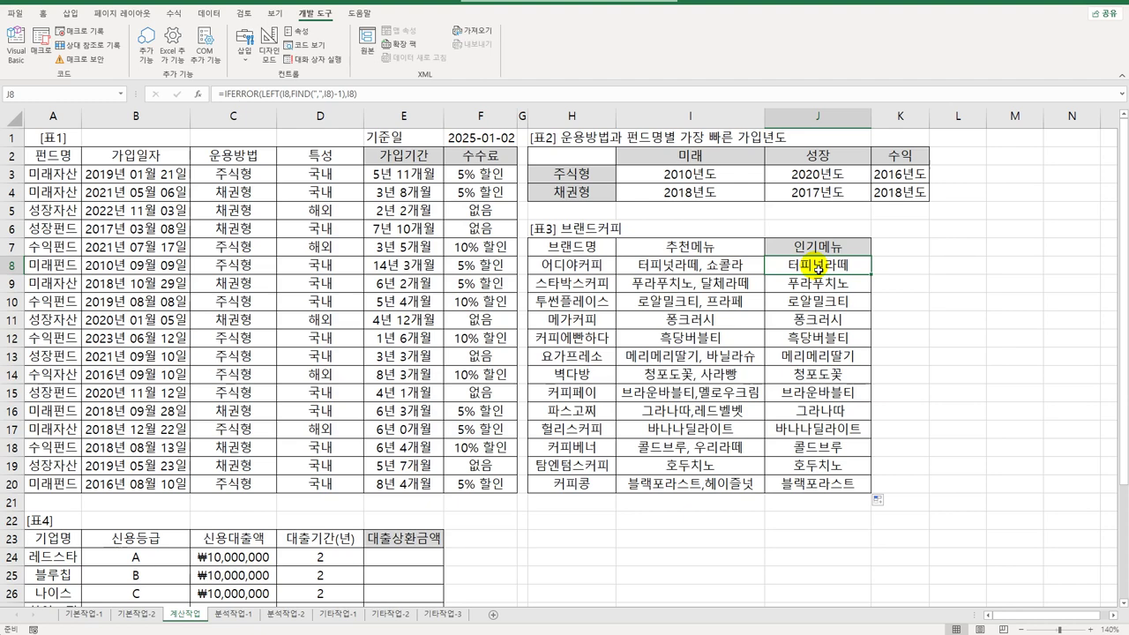
- Examine 표4's 신용등급, 신용대출액, 대출기간(년) and 대출상환금액 columns
scroll(573, 322, down, 3)
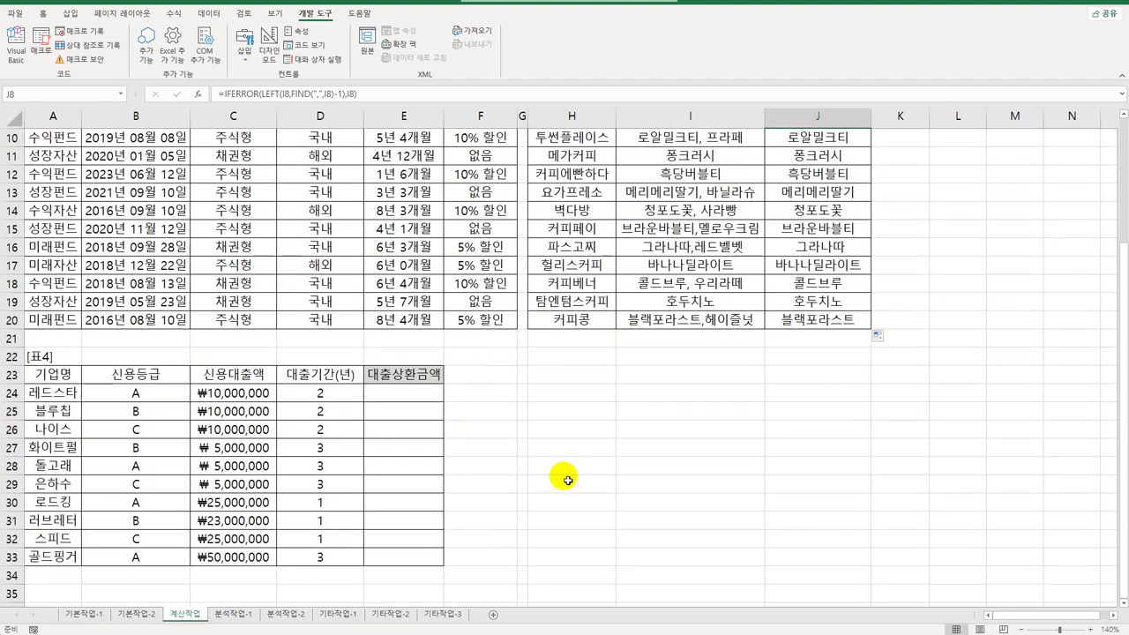
scroll(558, 517, down, 3)
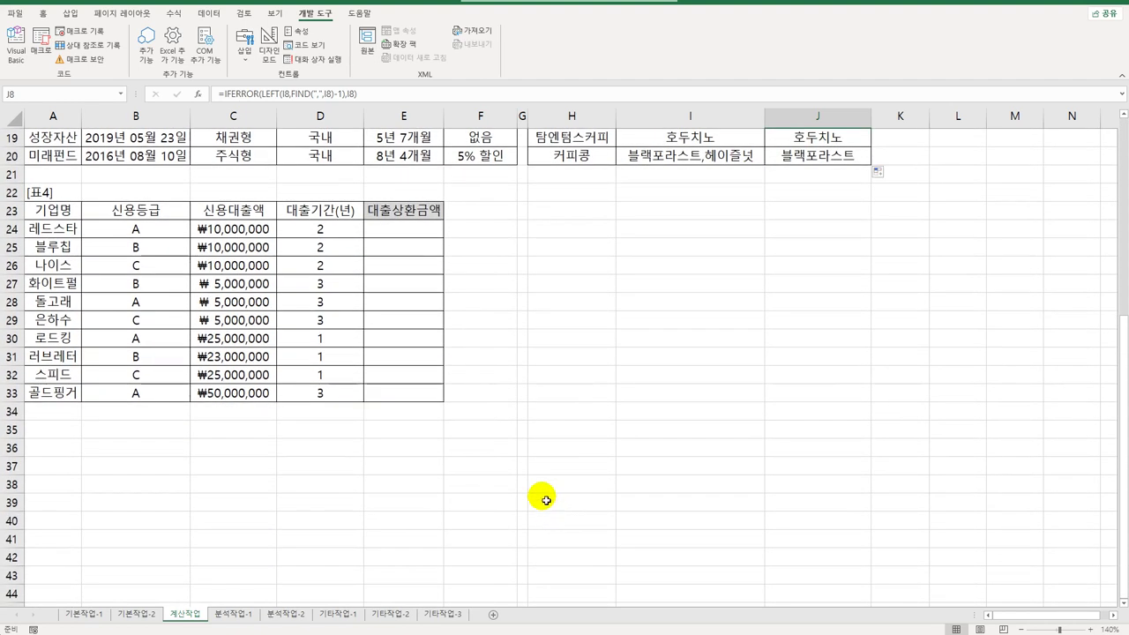
click(403, 230)
click(159, 211)
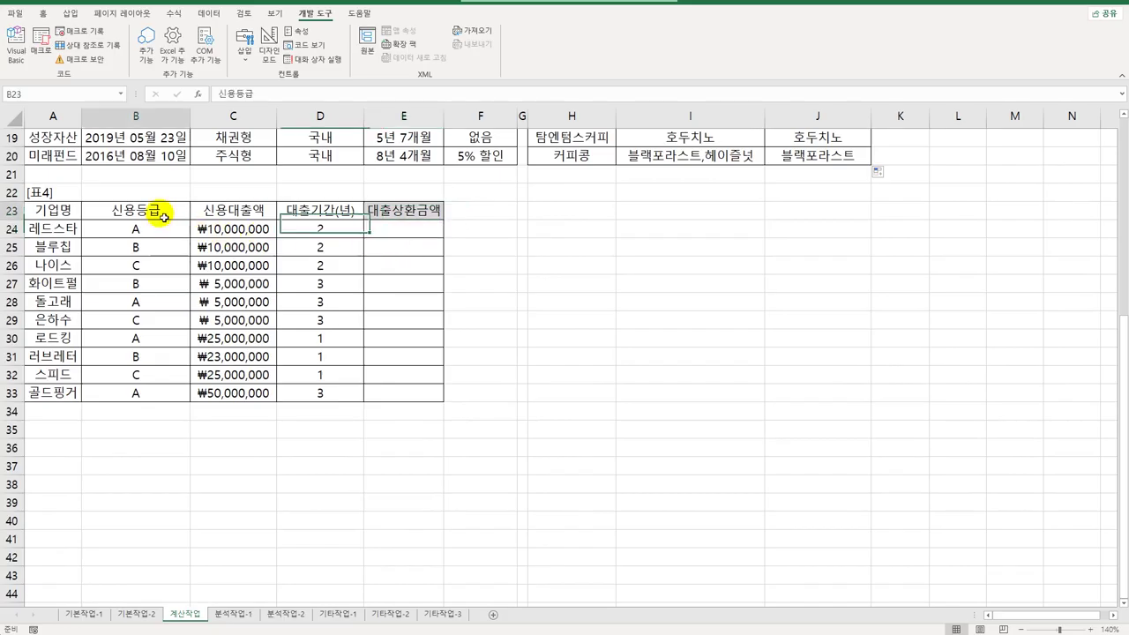
click(309, 214)
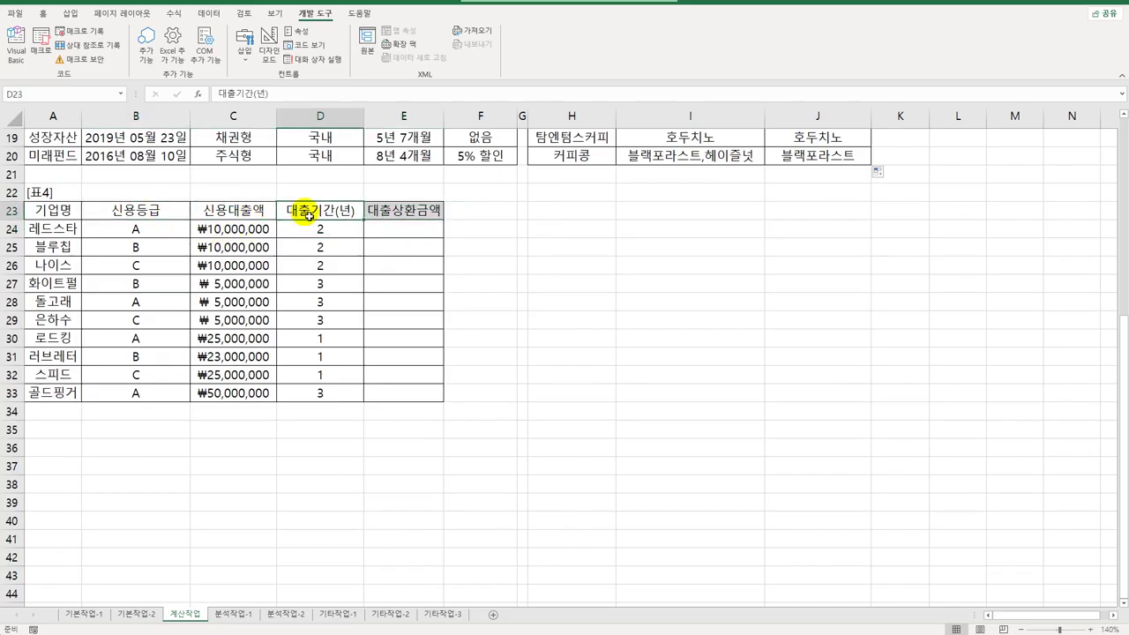
click(237, 214)
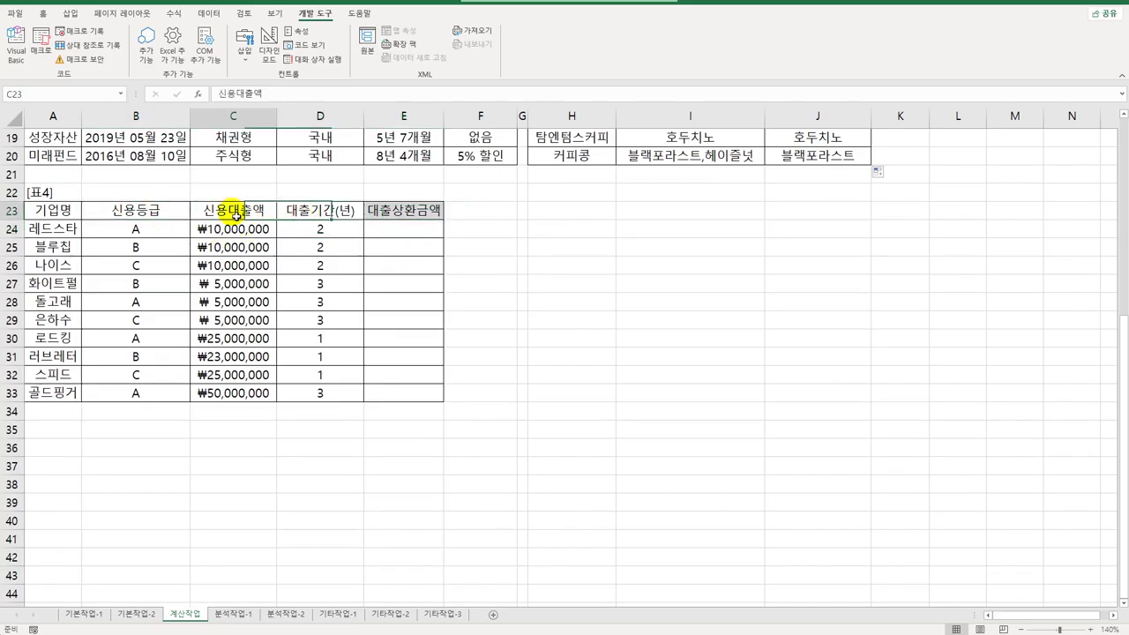
click(416, 234)
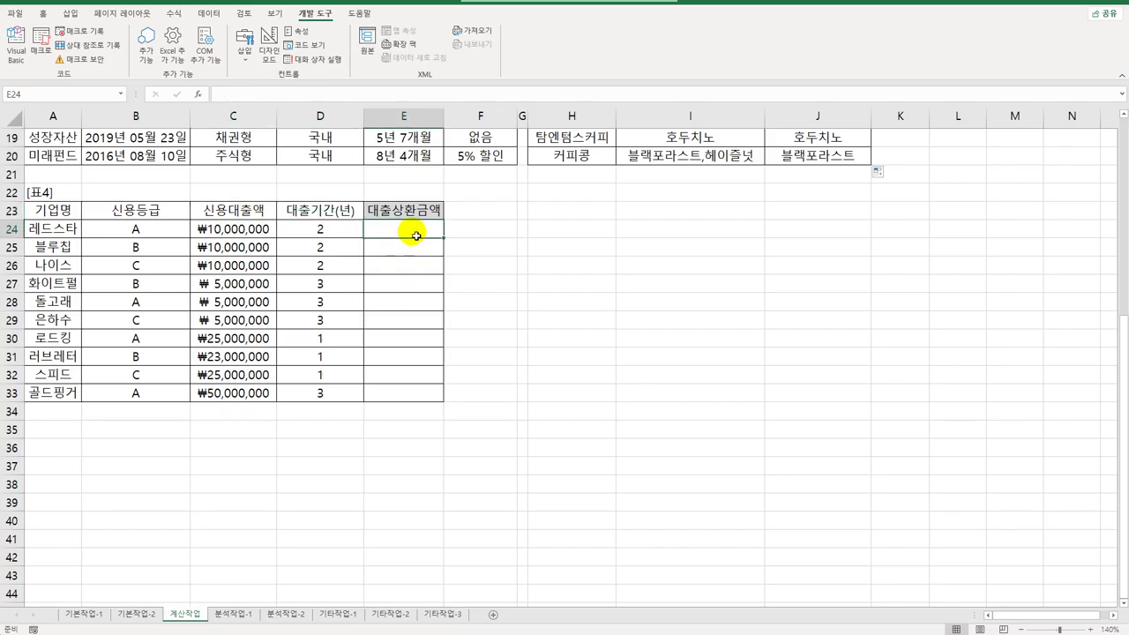
click(139, 231)
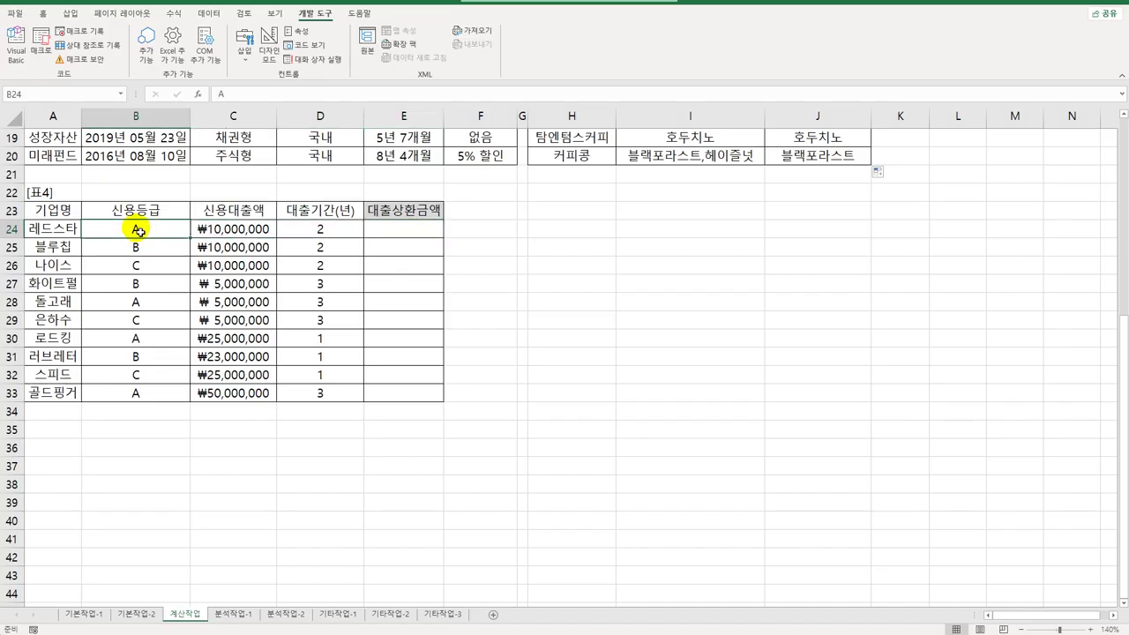
- Enter =IF(B24="A",3%,5%) in E24 to pick the annual interest rate from the 신용등급
click(413, 232)
text(=)
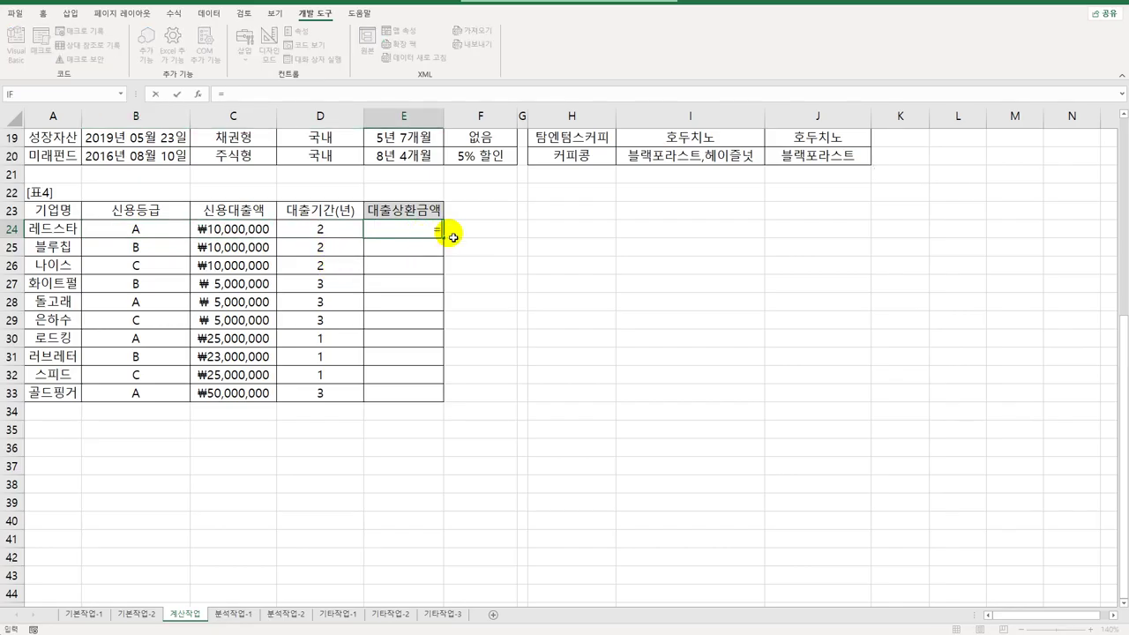
text(If()
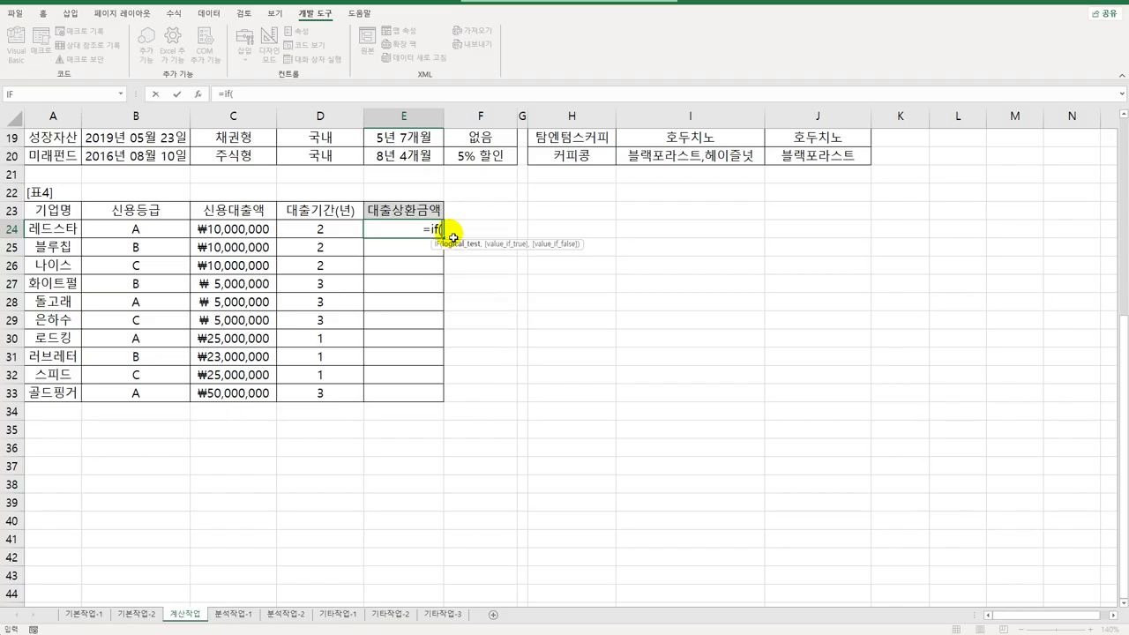
key(Left)
key(Left)
key(Left)
text(=)
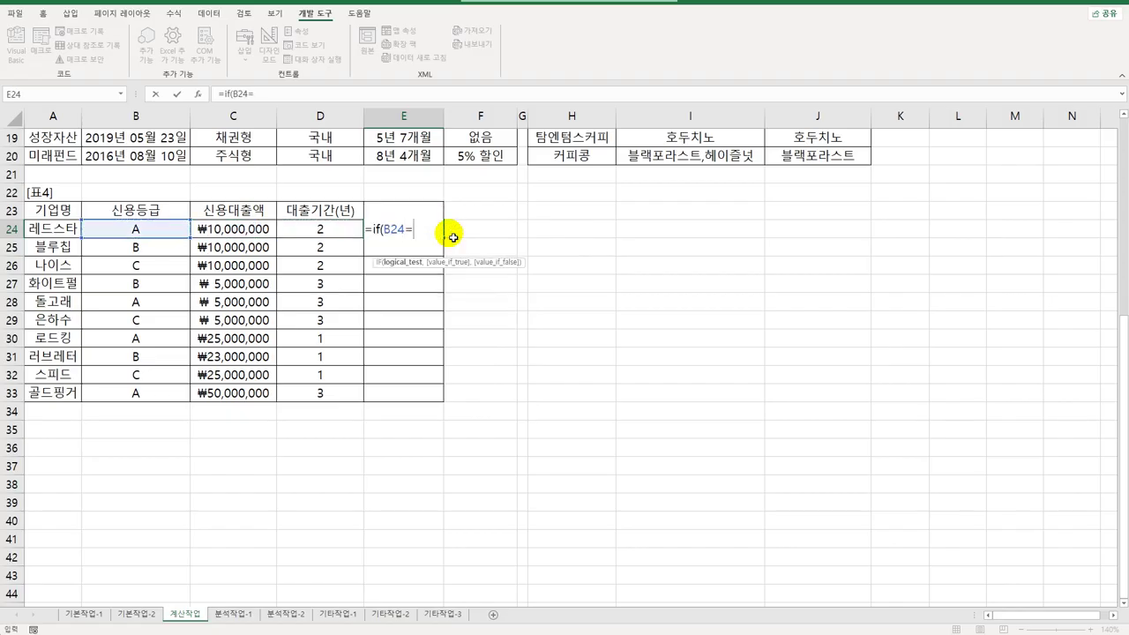
text("A",3%,)
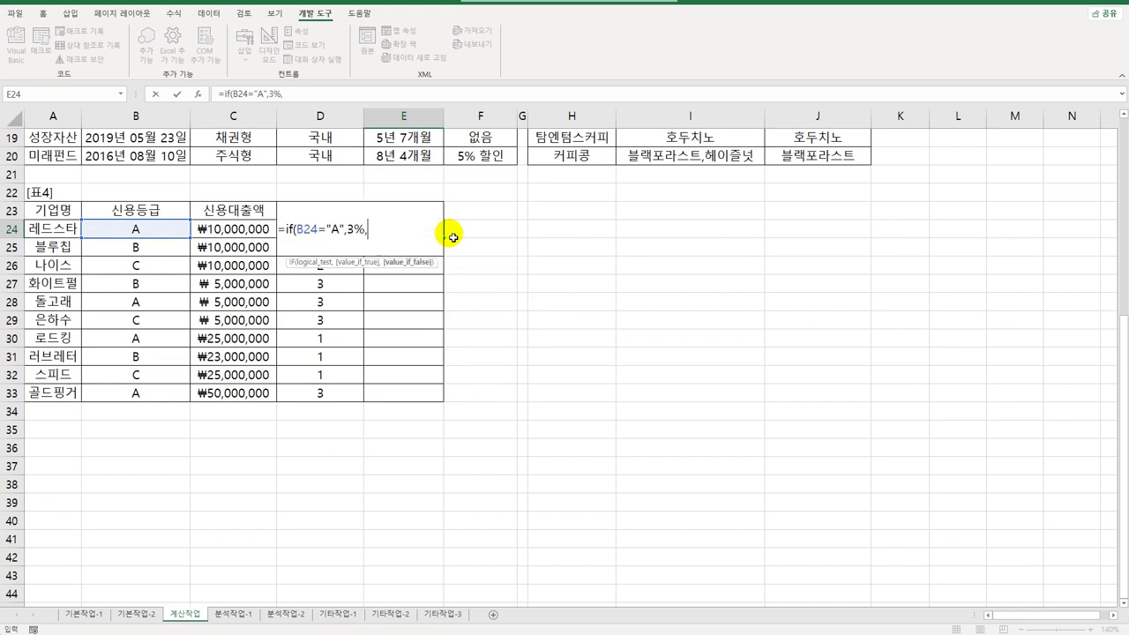
text(5%))
key(Return)
click(444, 231)
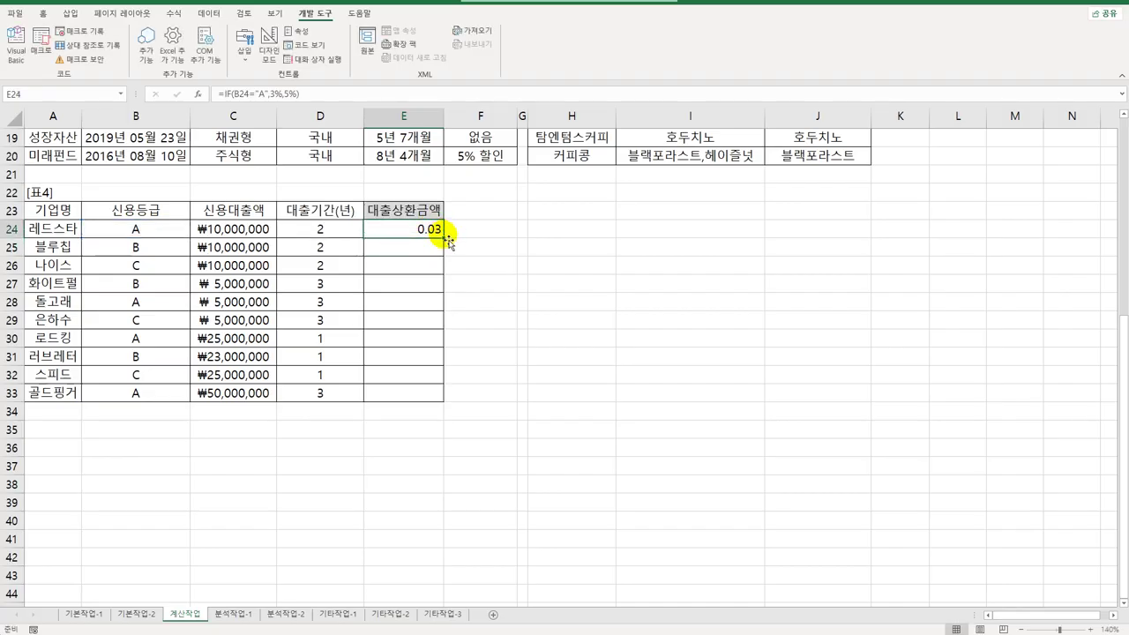
- Wrap the E24 IF formula in PMT and divide the rate by 12 to make it monthly
double_click(413, 236)
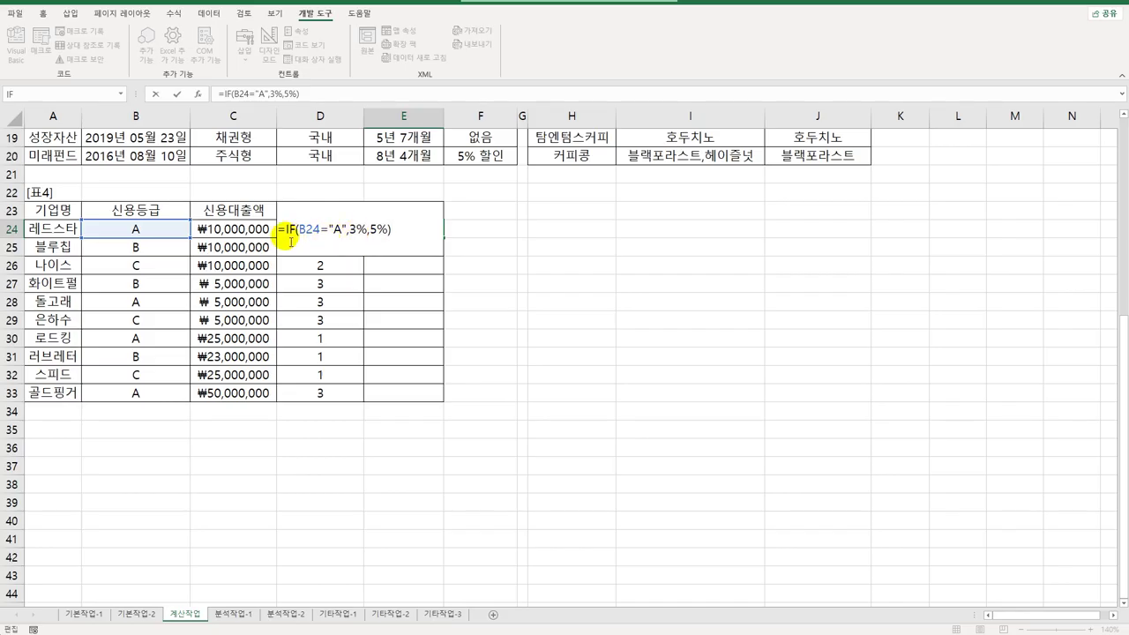
click(287, 232)
text(pmt)
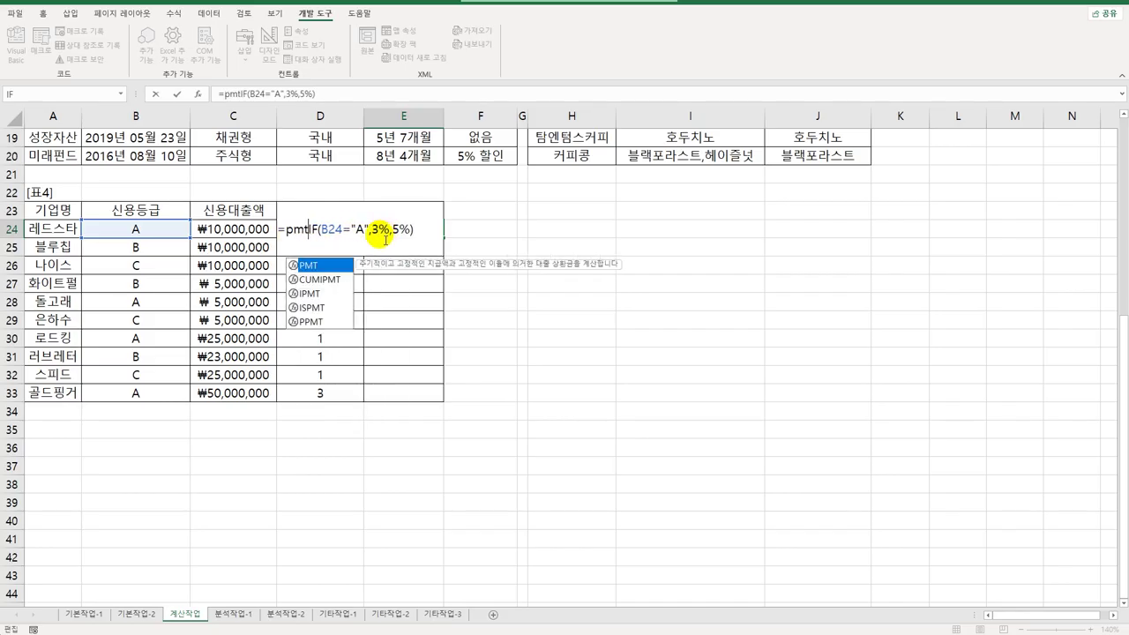
key(Tab)
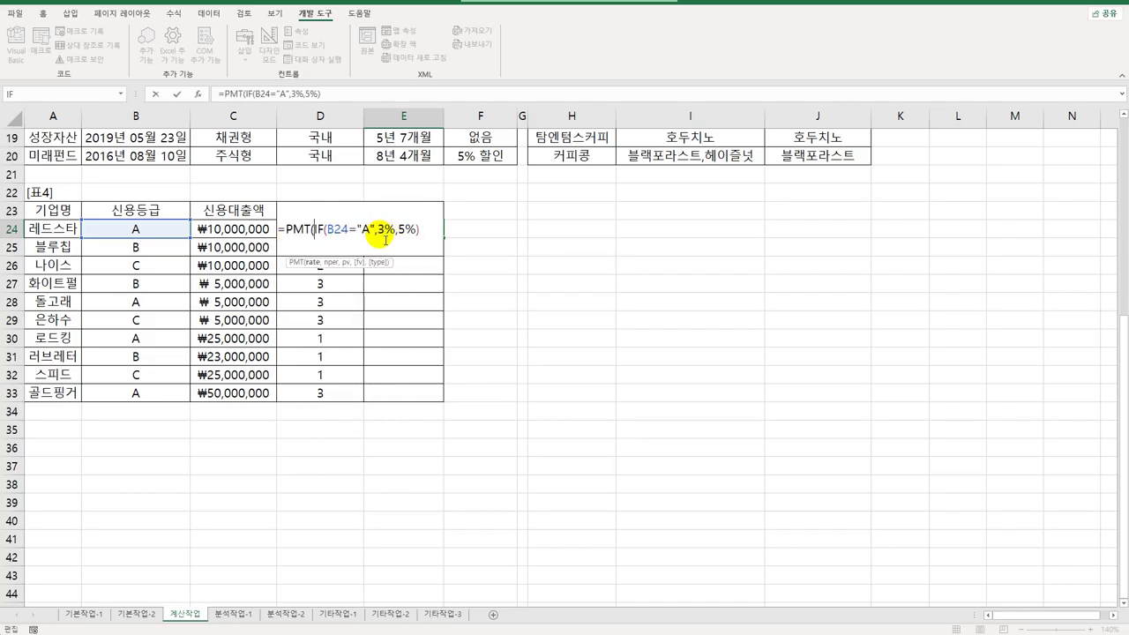
key(End)
text(/12,)
- Add D24*12 as the PMT formula's number of periods and -C24 as its present value
click(308, 194)
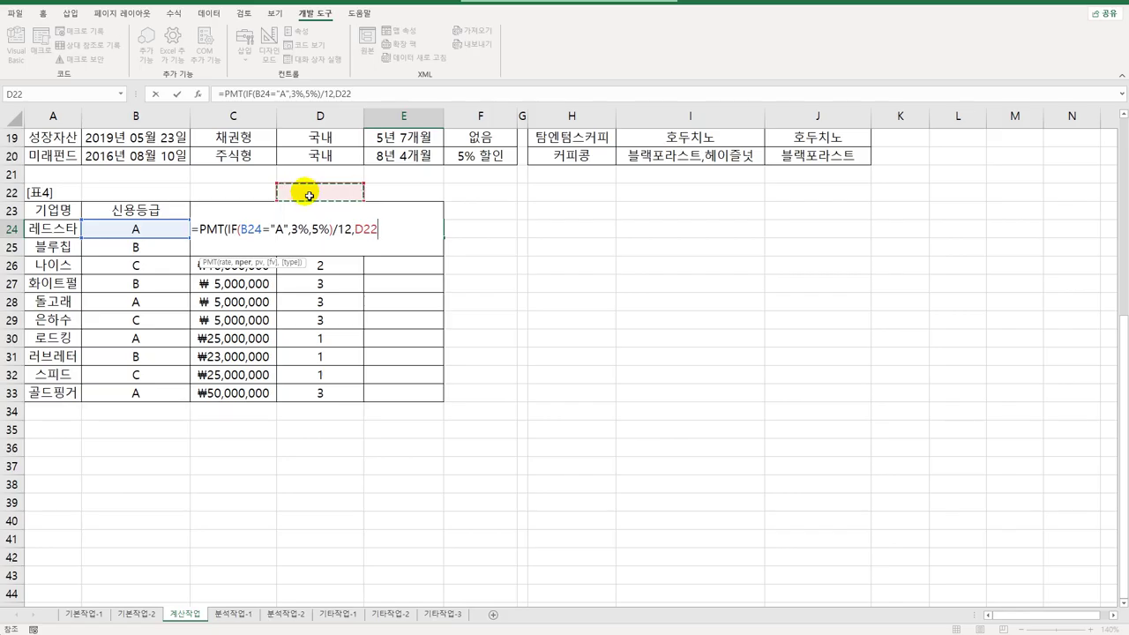
key(Down)
key(Down)
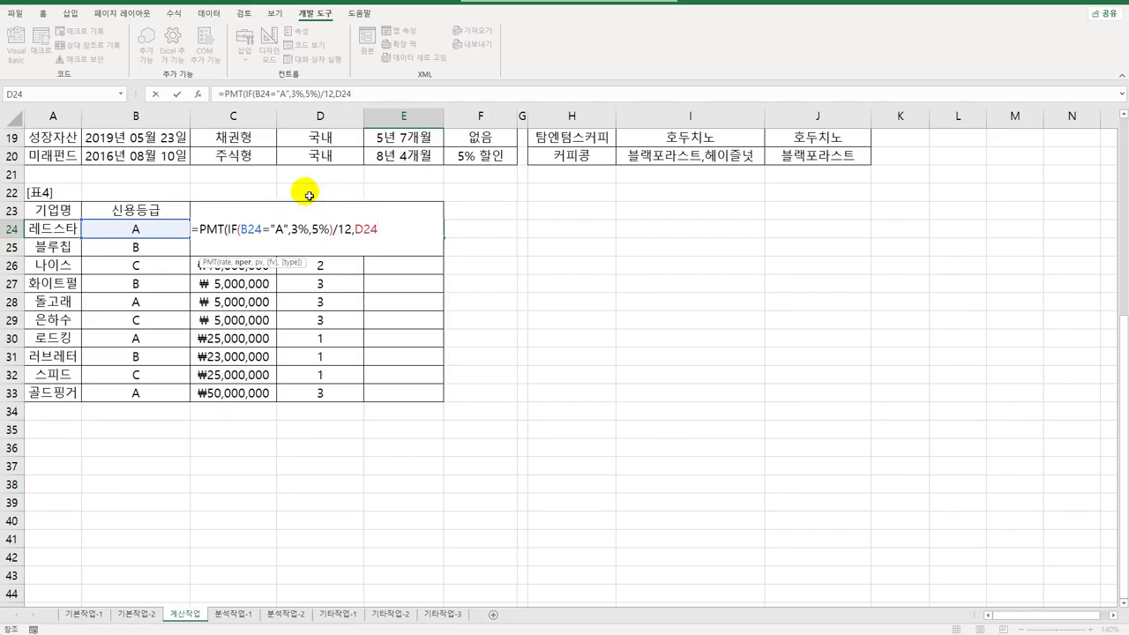
text(*12,-)
click(234, 193)
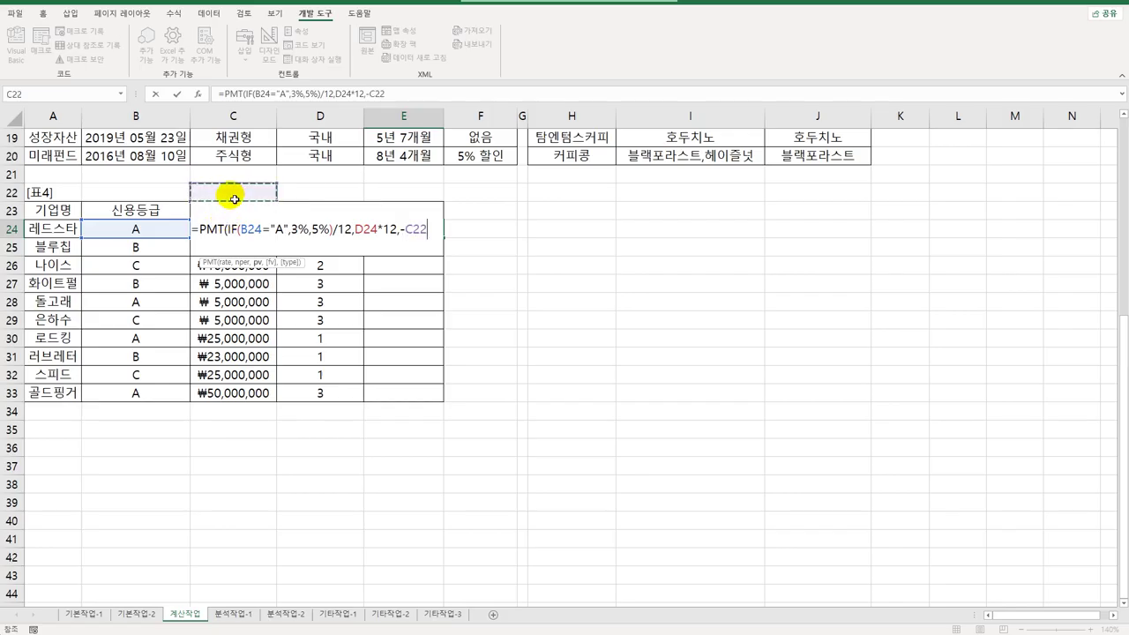
key(BackSpace)
text(4)
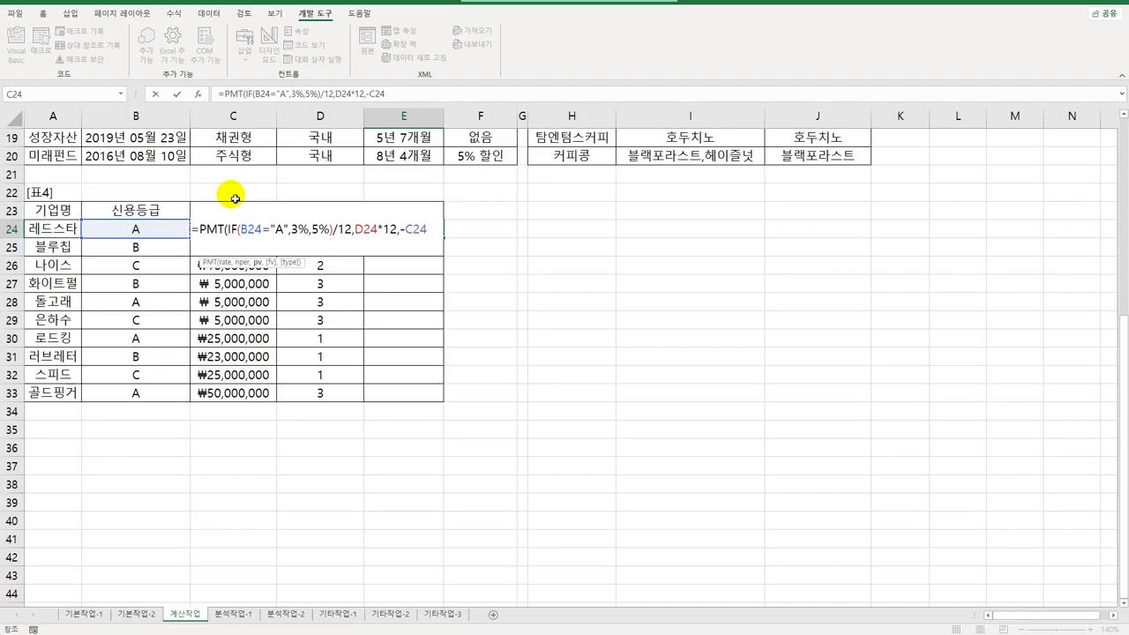
- Finish the PMT formula with fv empty and type 1 (주기 초), and copy E24 down to E33
text(,)
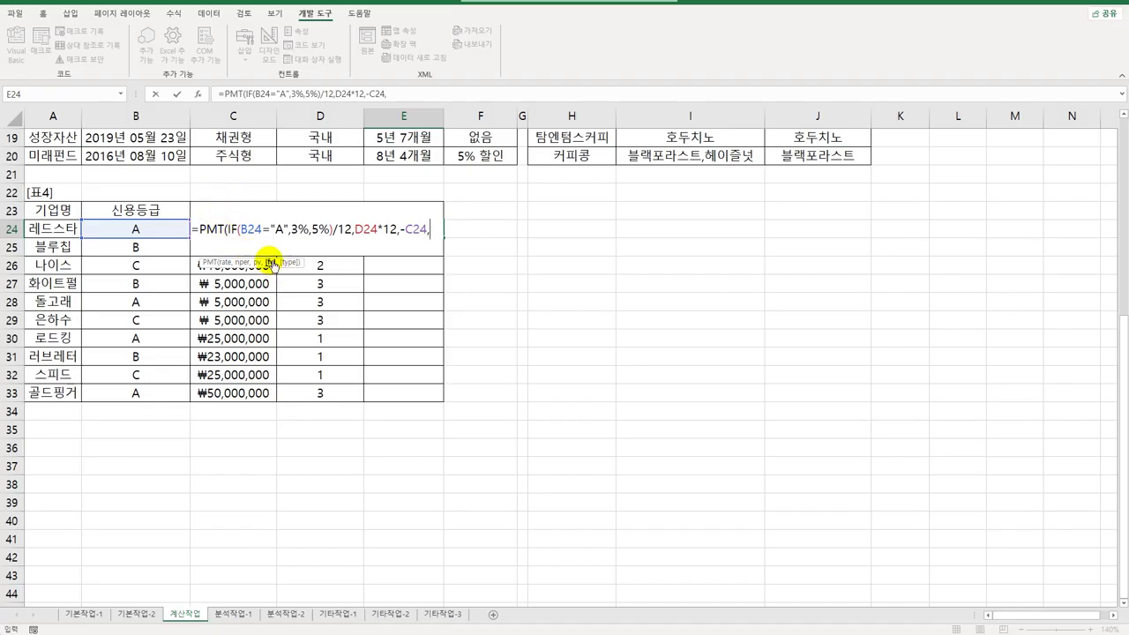
text(,)
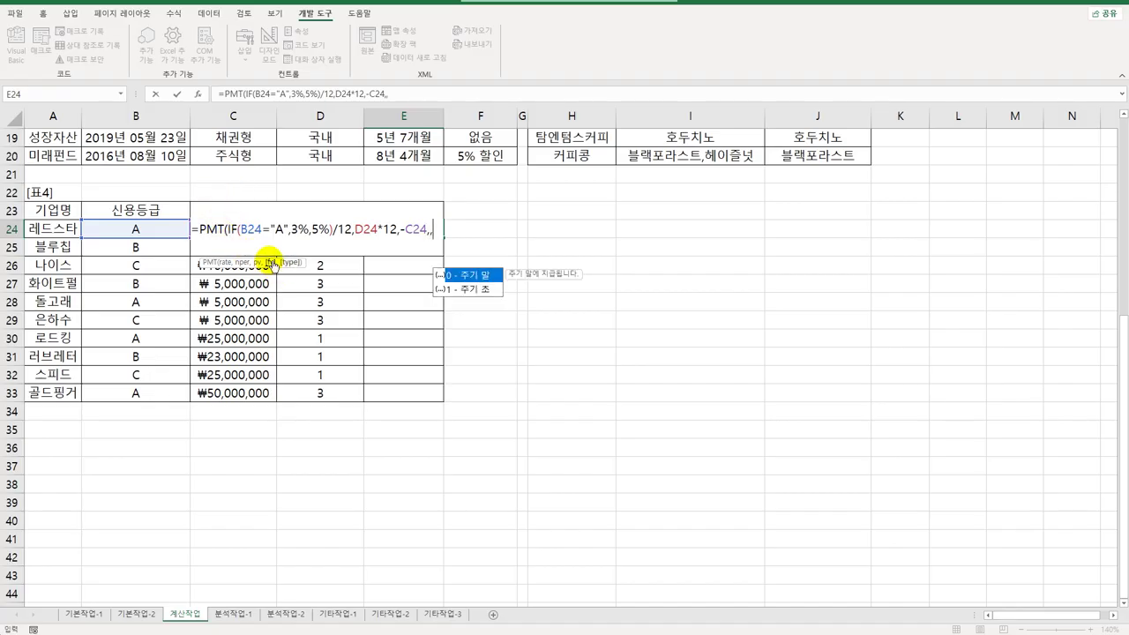
click(476, 289)
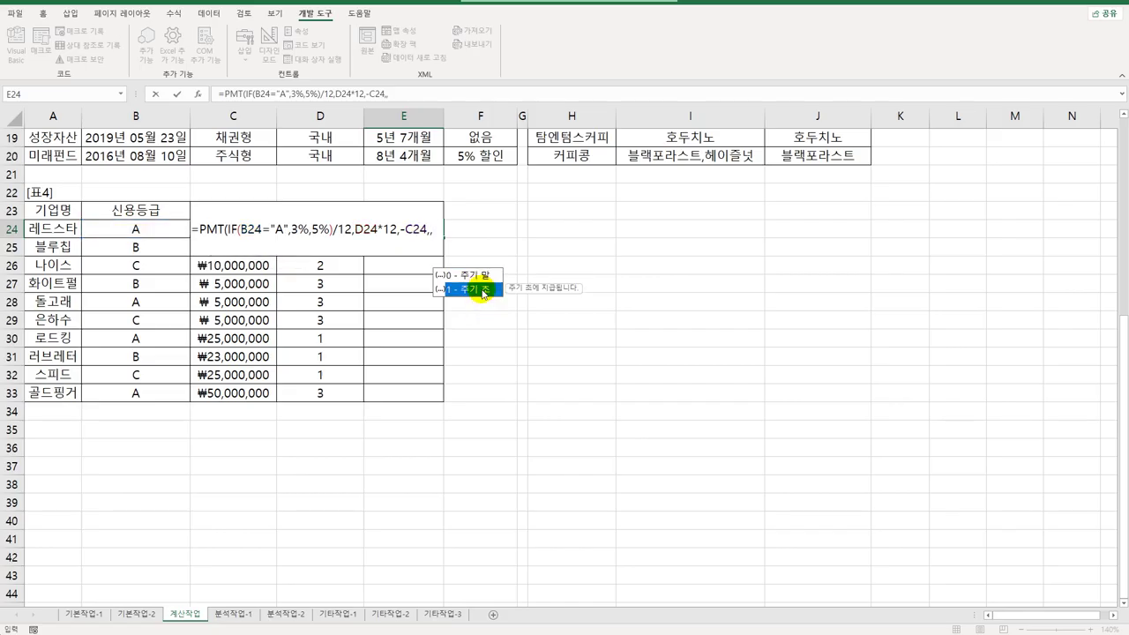
double_click(482, 291)
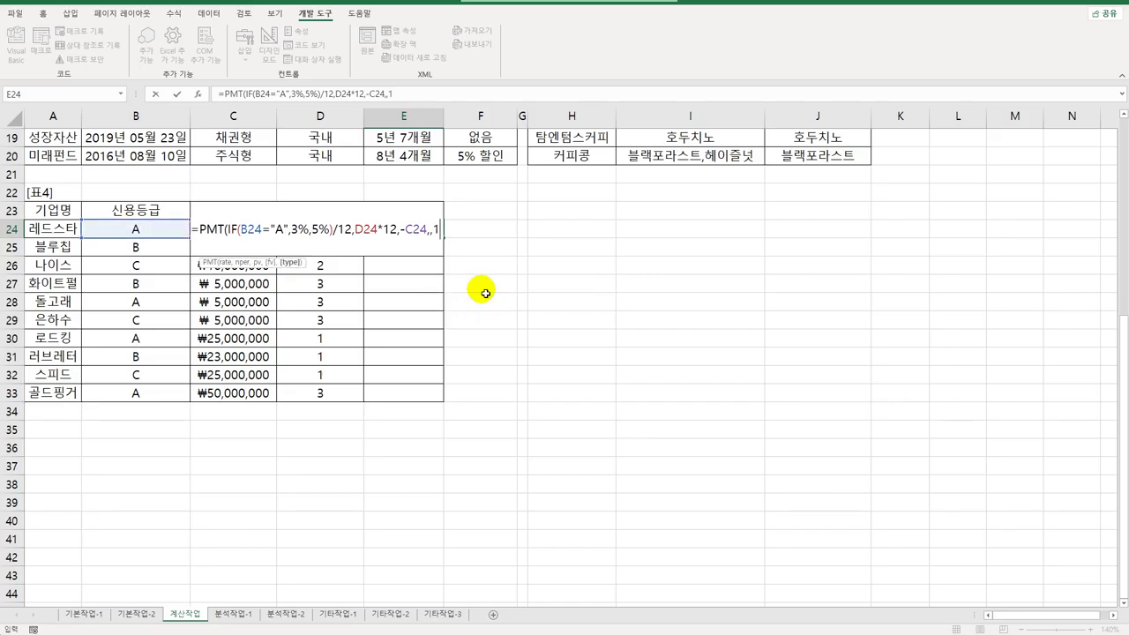
text())
key(Return)
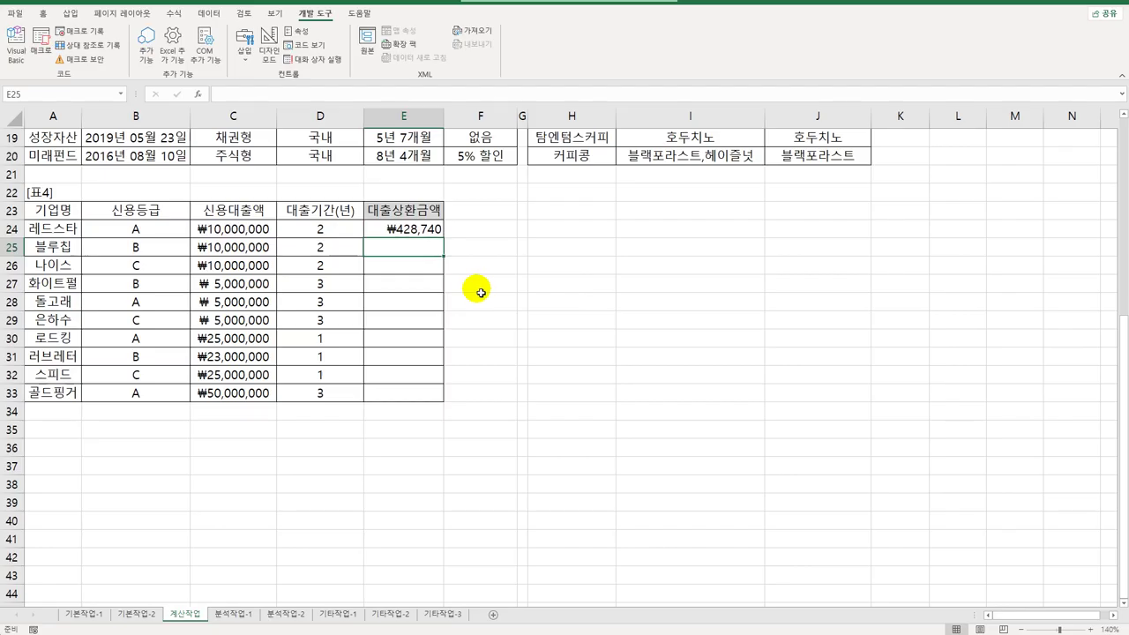
click(426, 232)
drag(442, 238, 426, 397)
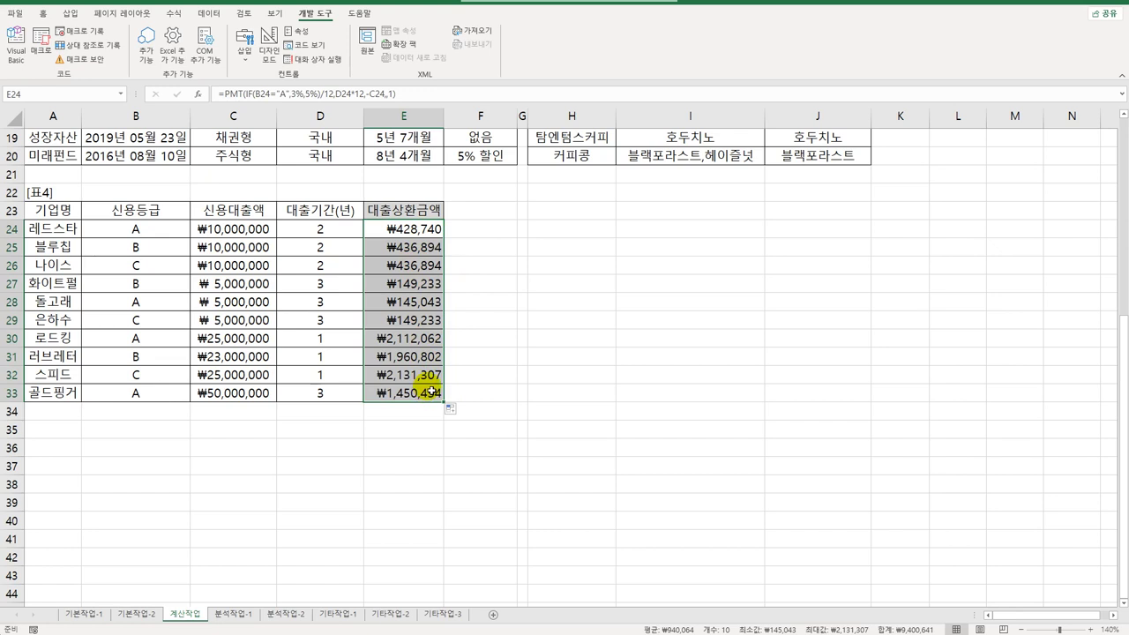
- Wrap the E24 formula in TEXT with the format "#,##0원", making it =TEXT(PMT(IF(B24="A",3%,5%)/12,D24*12,-C24,,1),"#,##0원")
double_click(410, 238)
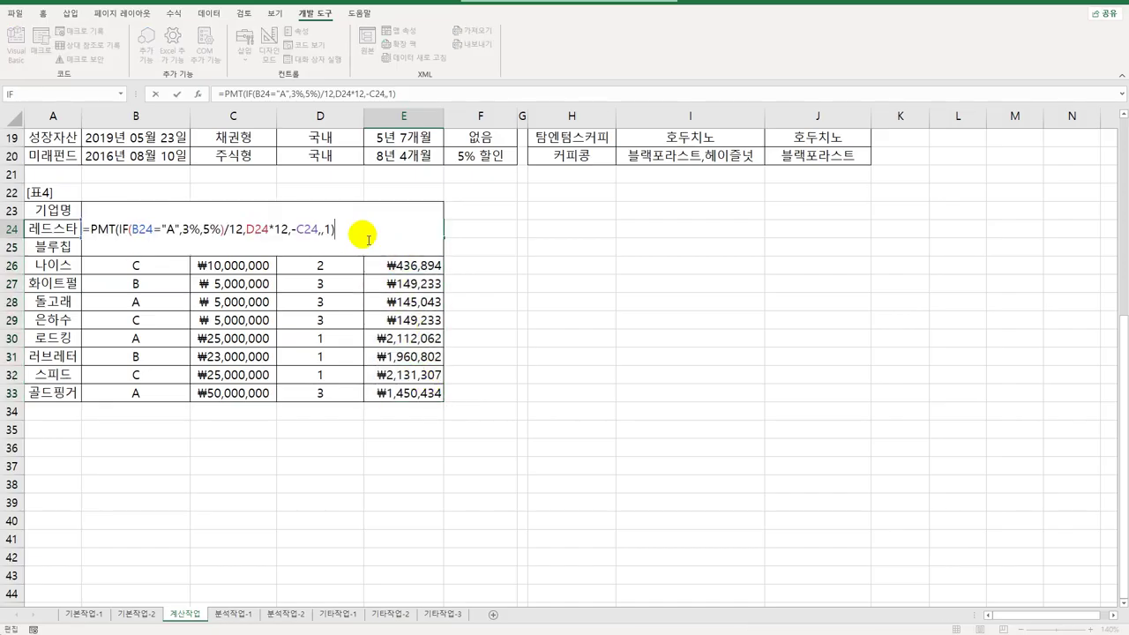
click(92, 231)
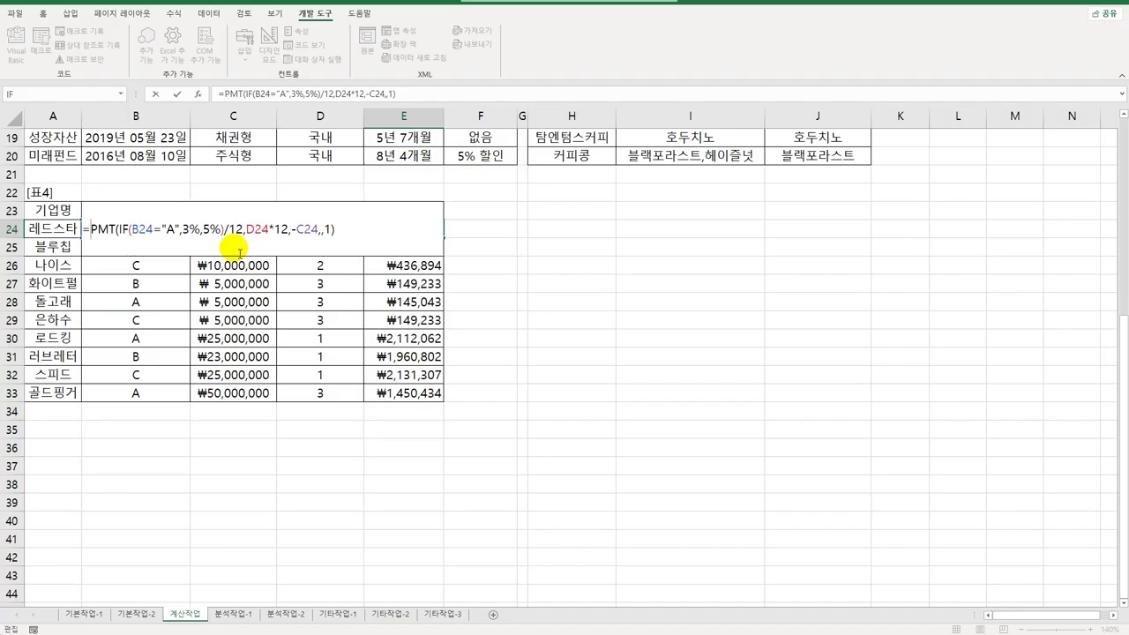
text(text)
key(Tab)
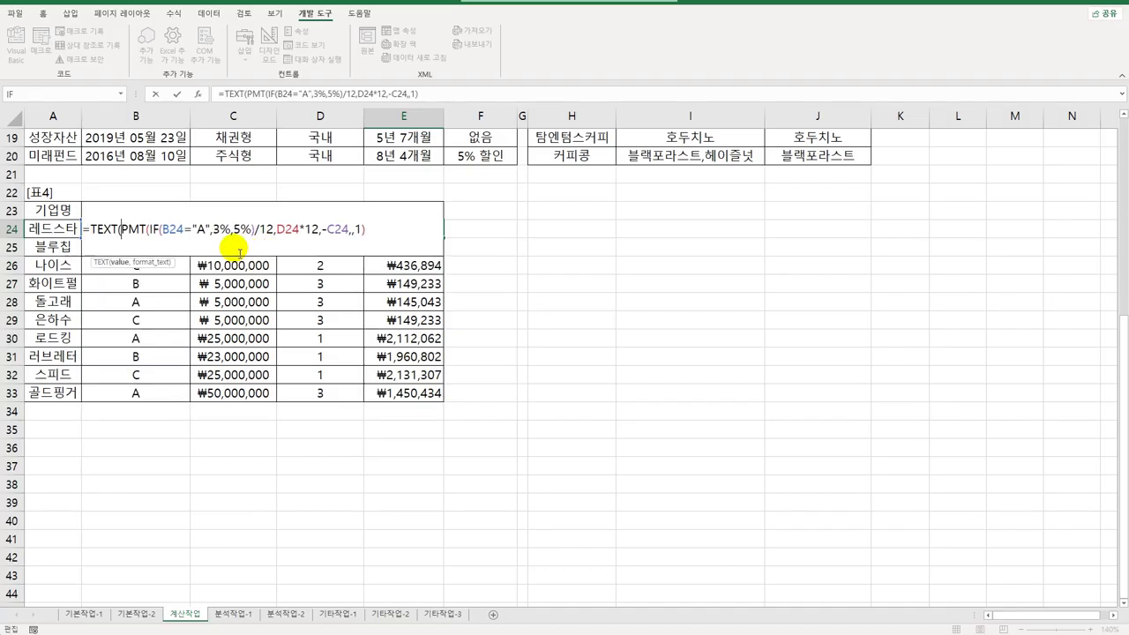
key(End)
text(,"#,##)
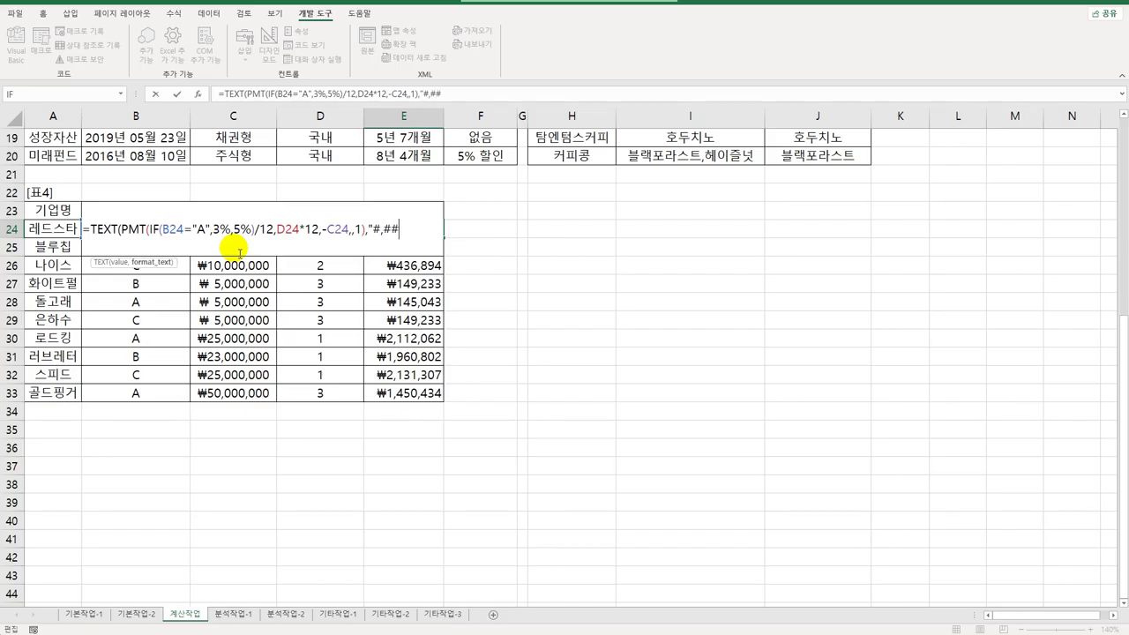
text(0원)
key(BackSpace)
key(BackSpace)
key(BackSpace)
key(BackSpace)
text(원"))
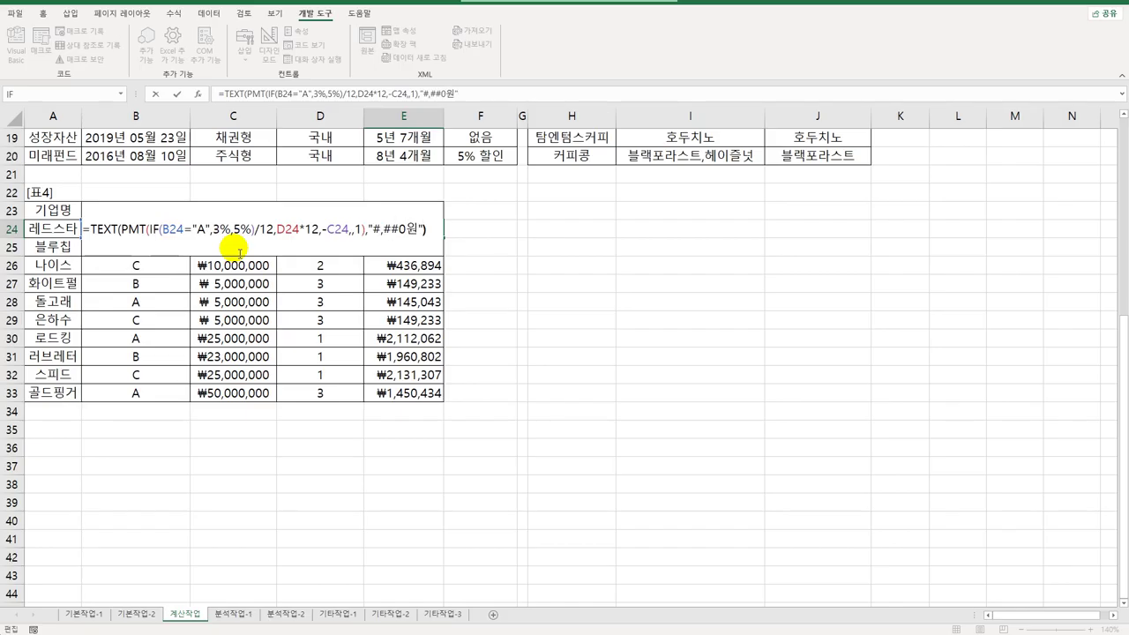
key(Return)
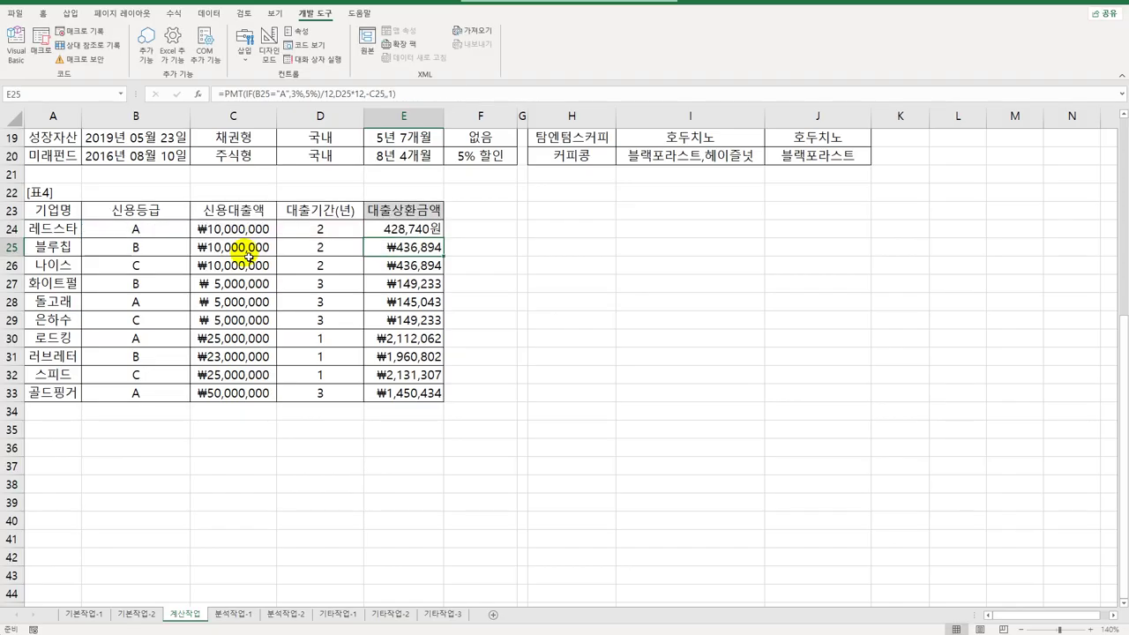
- Copy E24's TEXT formula down the 대출상환금액 column to E33
click(397, 227)
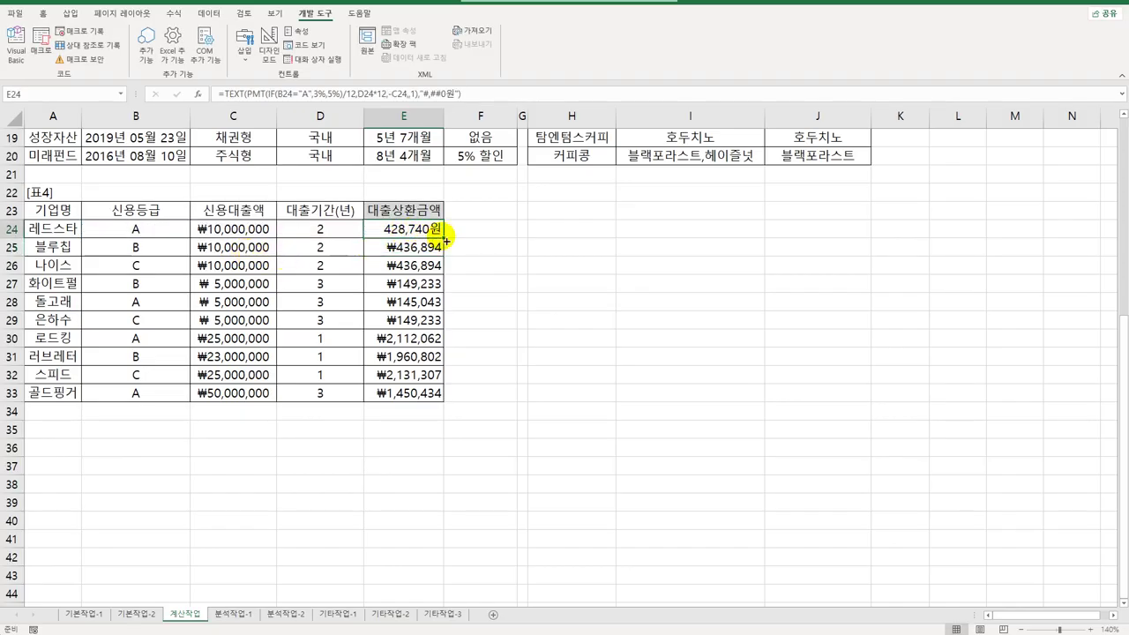
double_click(441, 239)
click(437, 234)
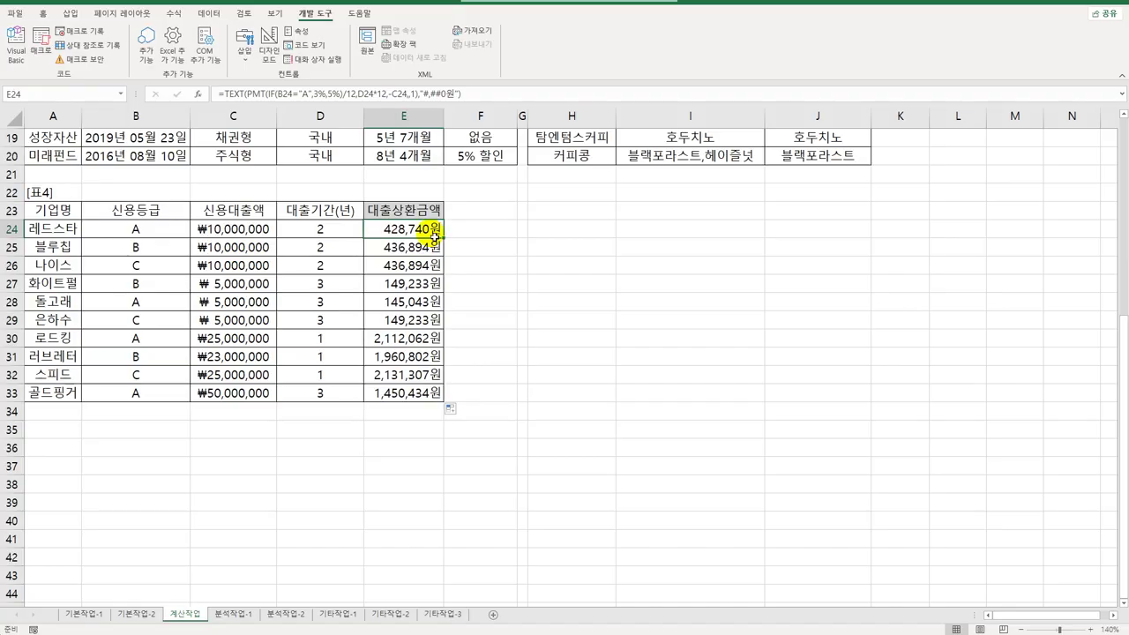
- Switch to the 분석작업-1 sheet and select cell B5
scroll(435, 236, up, 6)
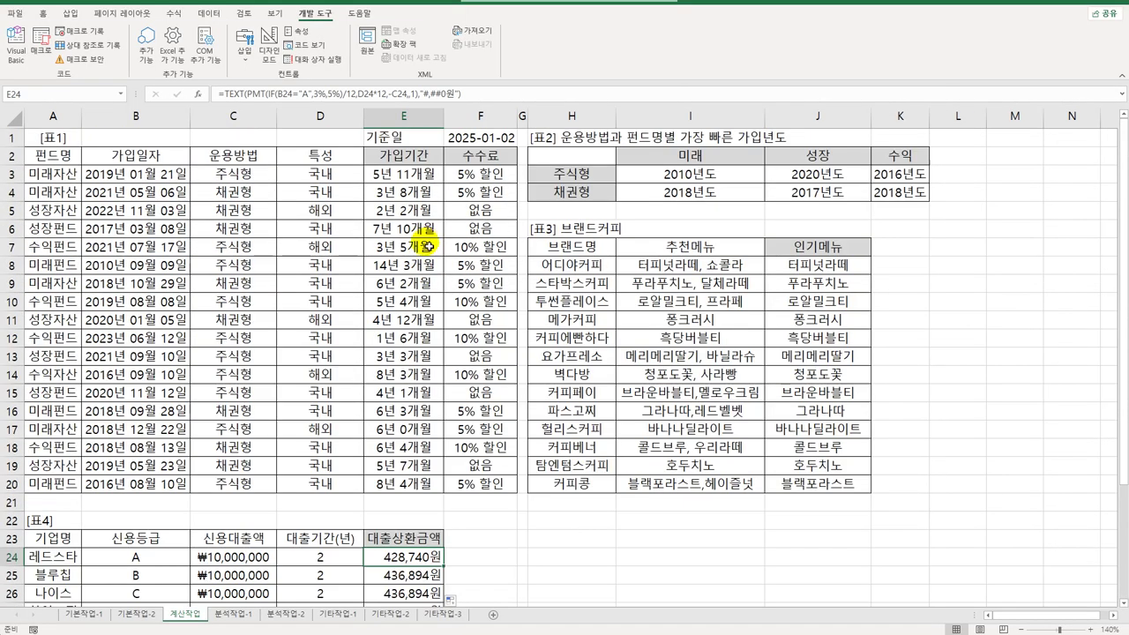
click(248, 615)
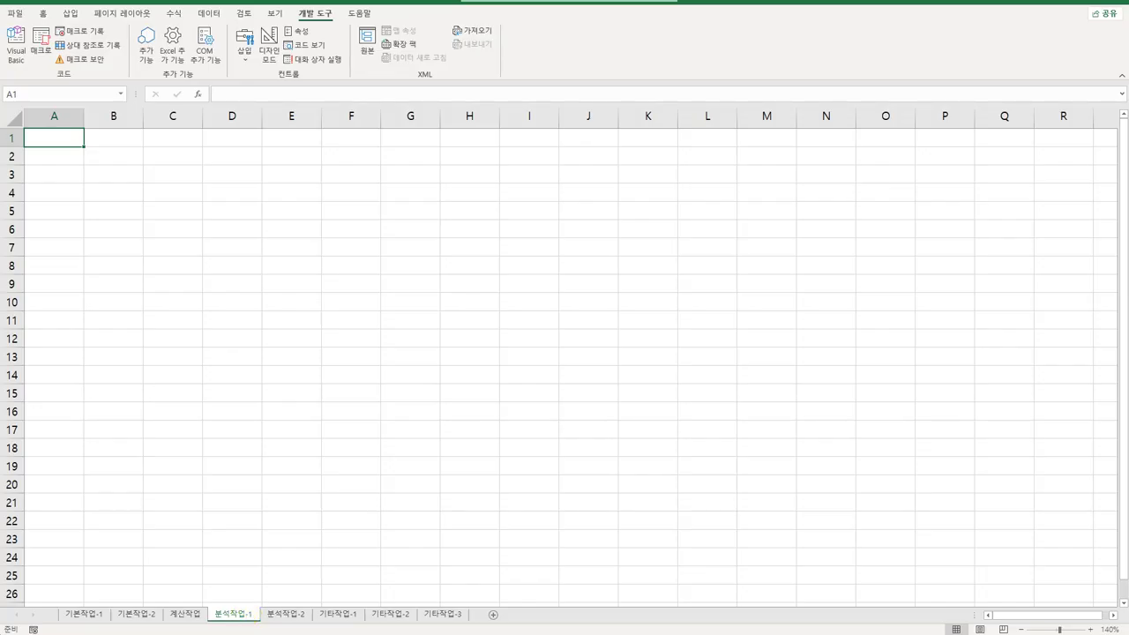
click(128, 215)
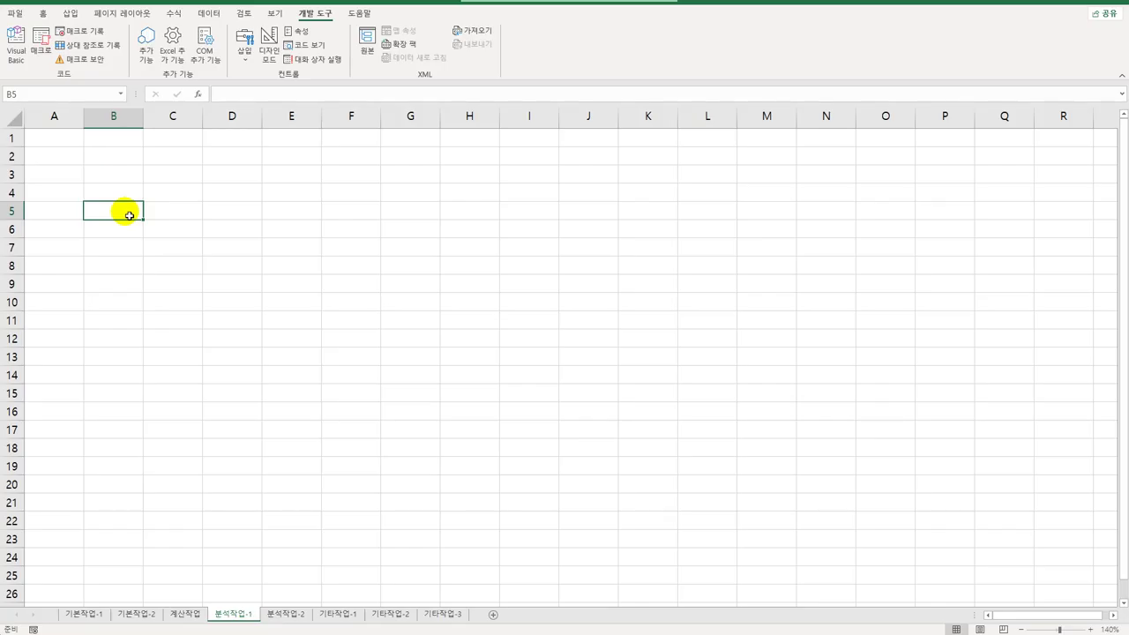
click(70, 13)
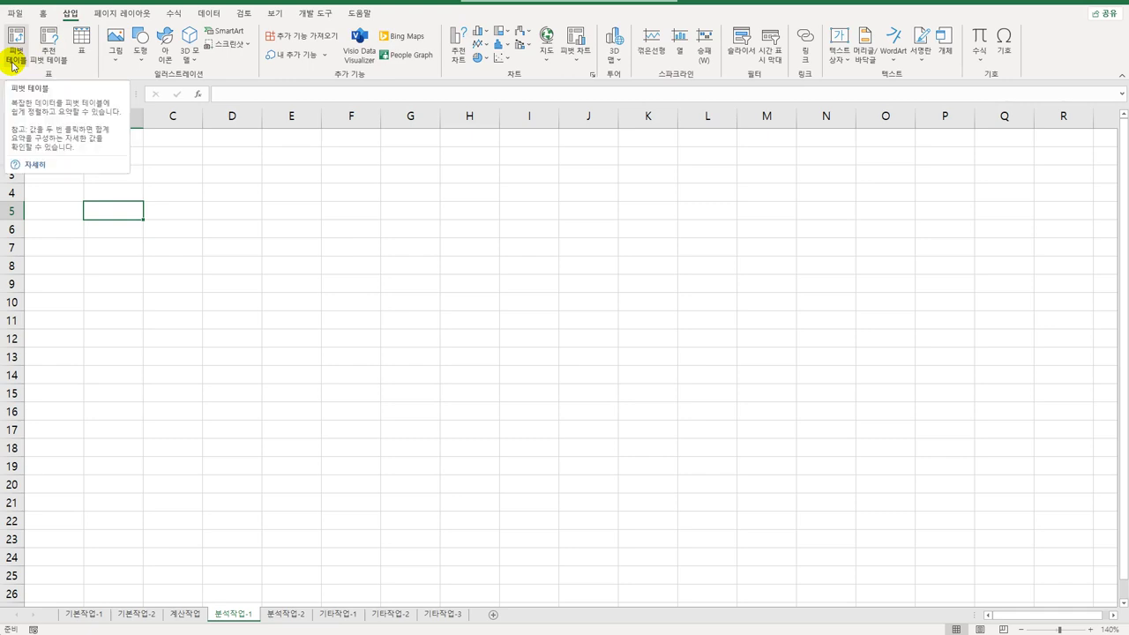
click(208, 13)
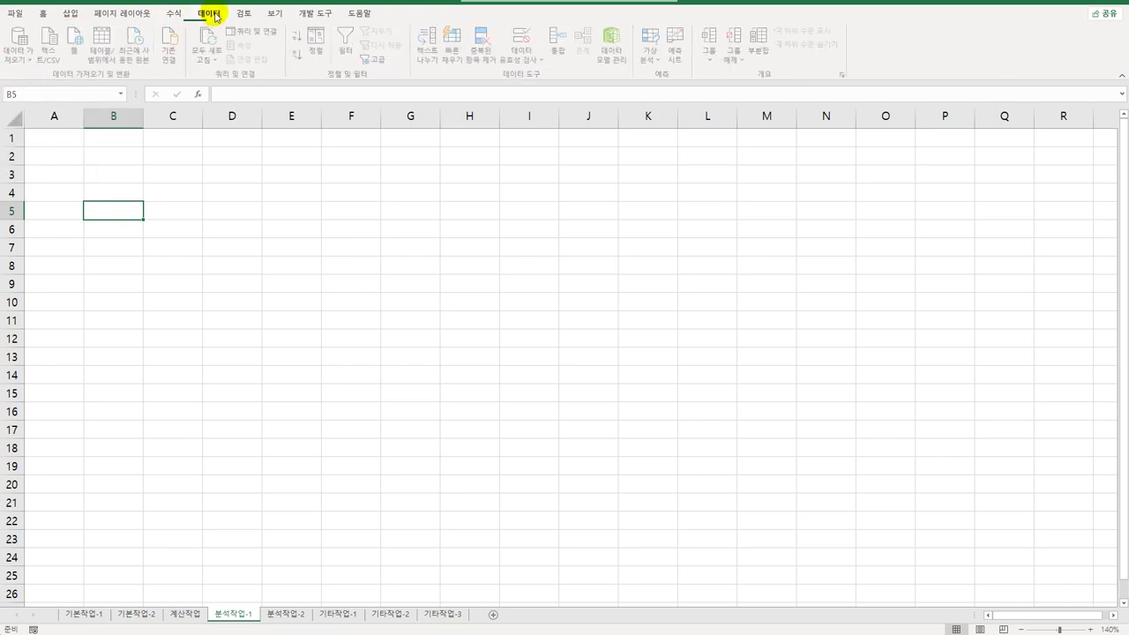
click(18, 46)
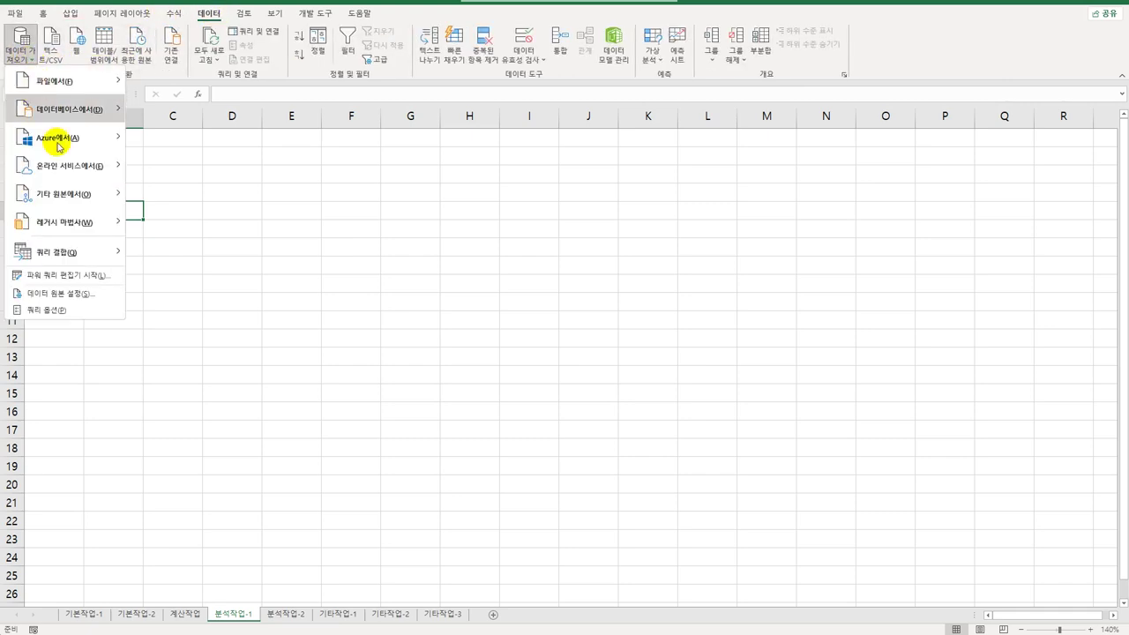
mouse_move(69, 207)
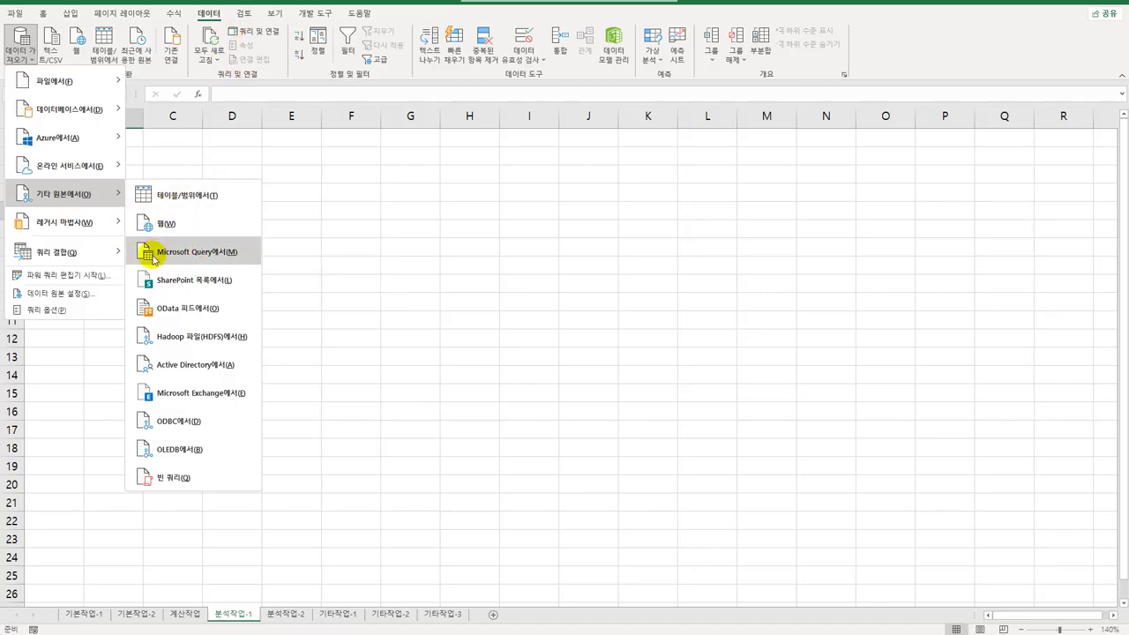
- Start a PivotTable at cell B5 that uses an external data source, and open its connection selection
click(78, 16)
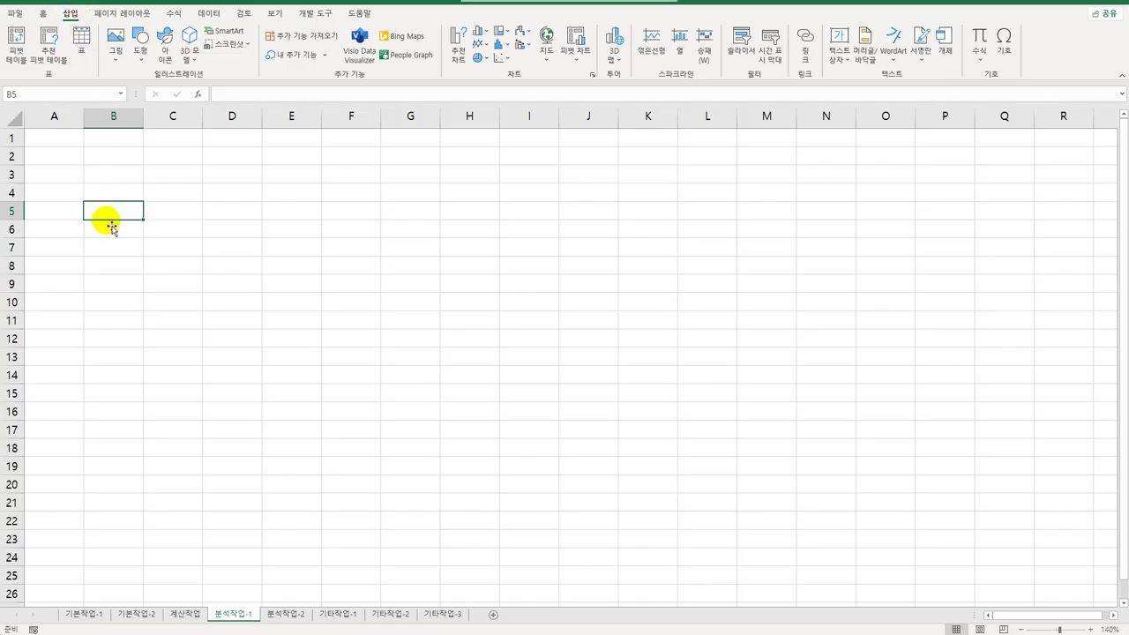
click(18, 45)
drag(824, 134, 554, 176)
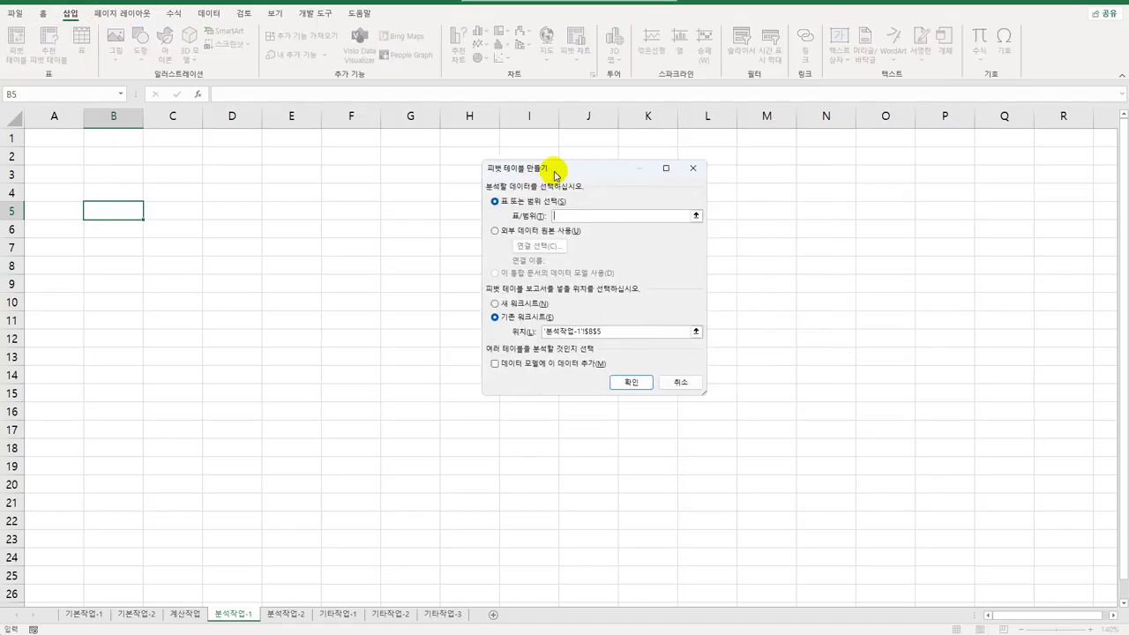
click(495, 230)
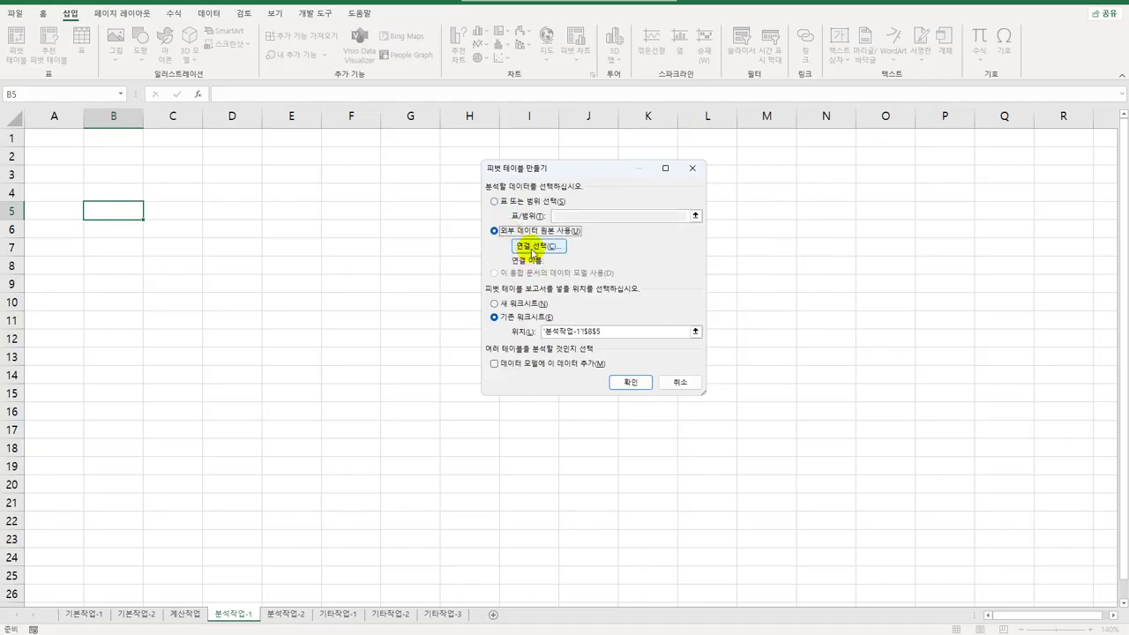
click(532, 248)
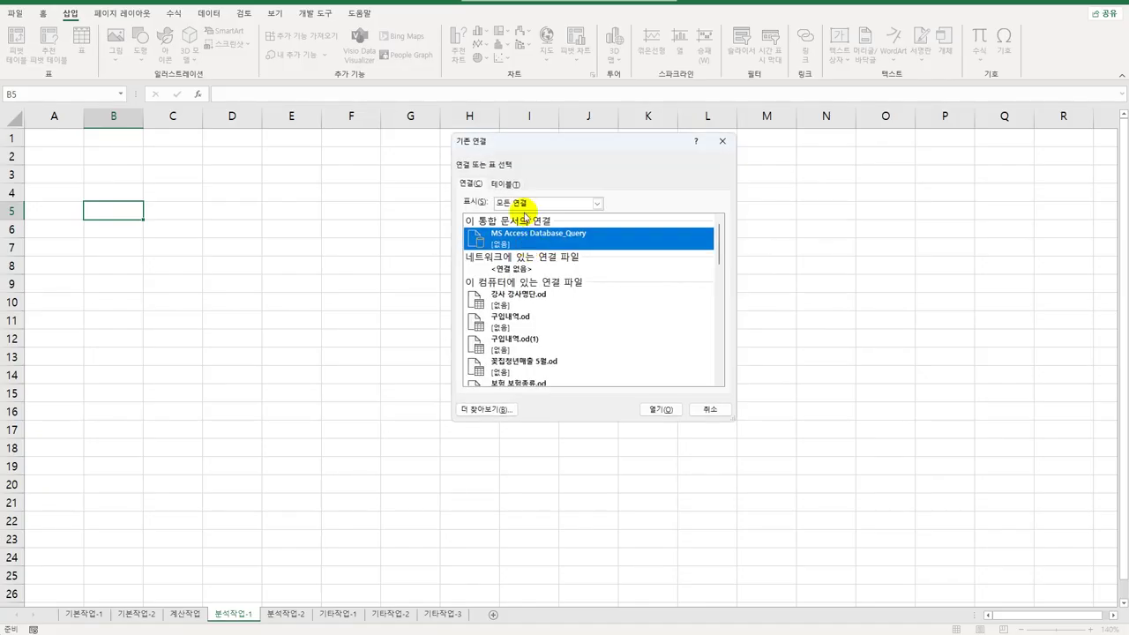
- Connect to the 아파트관리비 Access file in C:\컴활1급(상시)\스프레드시트\상시공략문제 and create the PivotTable on the existing worksheet at '분석작업-1'!$B$5
click(477, 408)
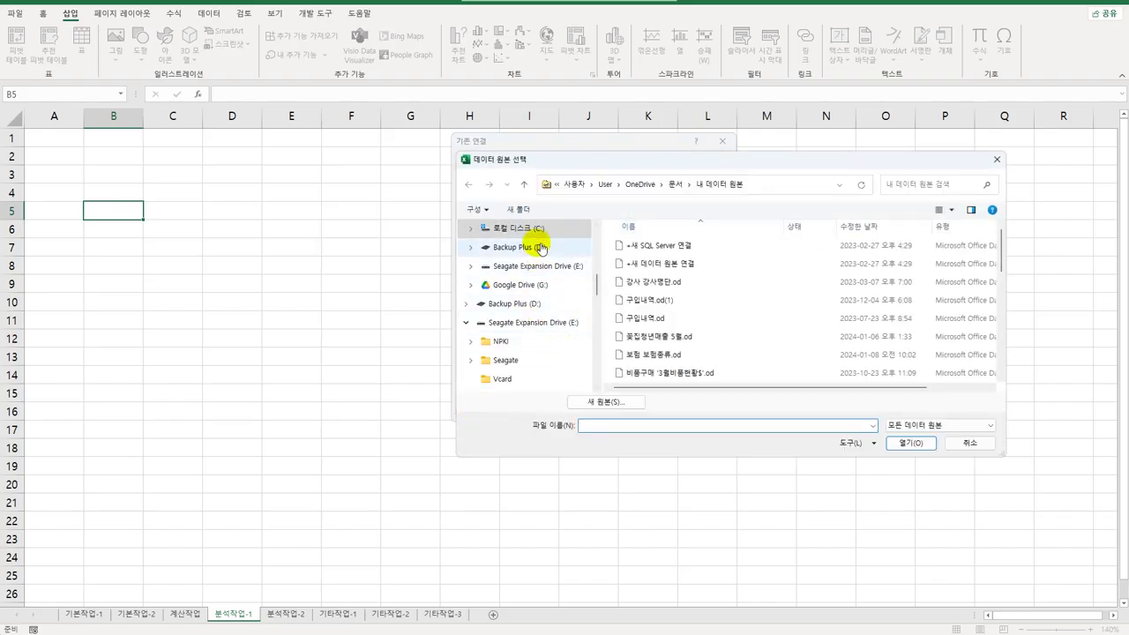
click(542, 231)
scroll(794, 344, down, 1)
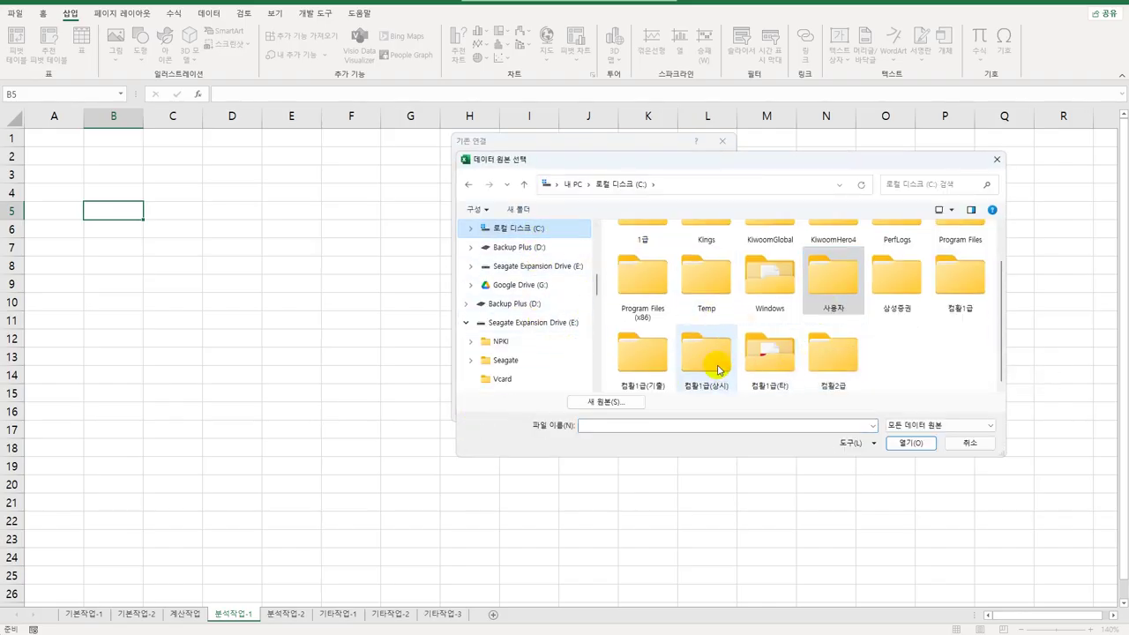
double_click(718, 368)
double_click(650, 264)
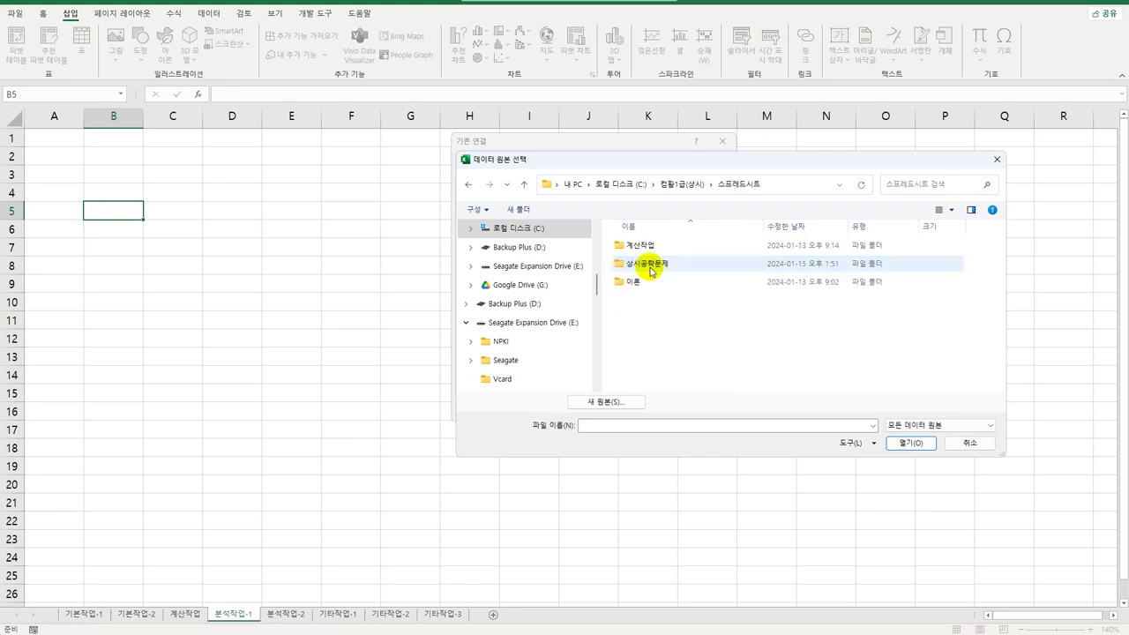
double_click(650, 264)
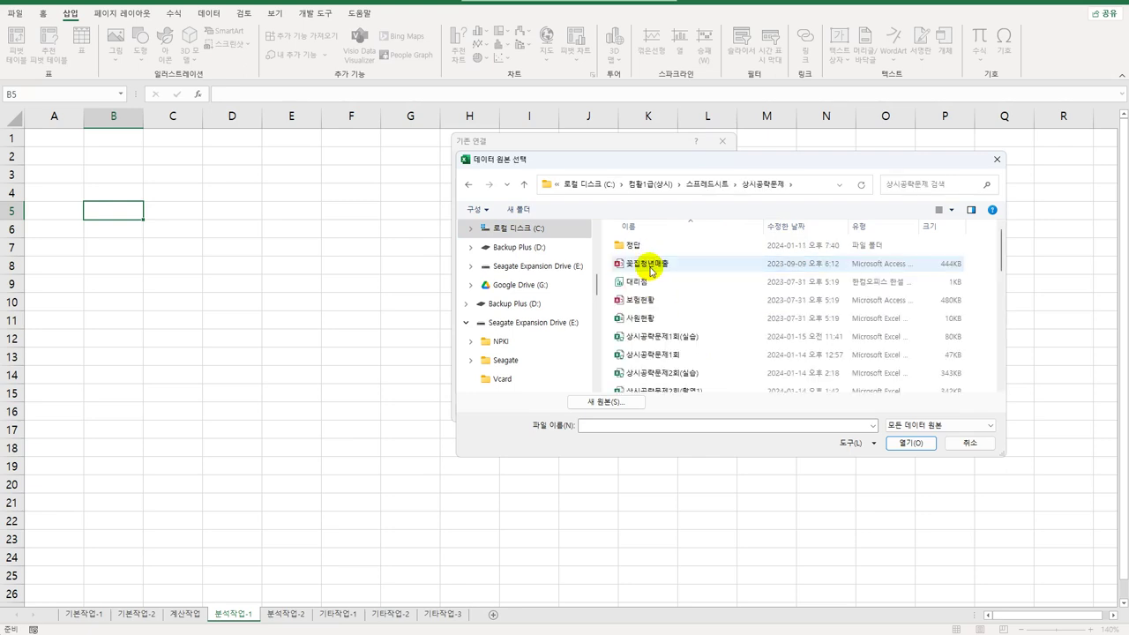
scroll(677, 295, down, 4)
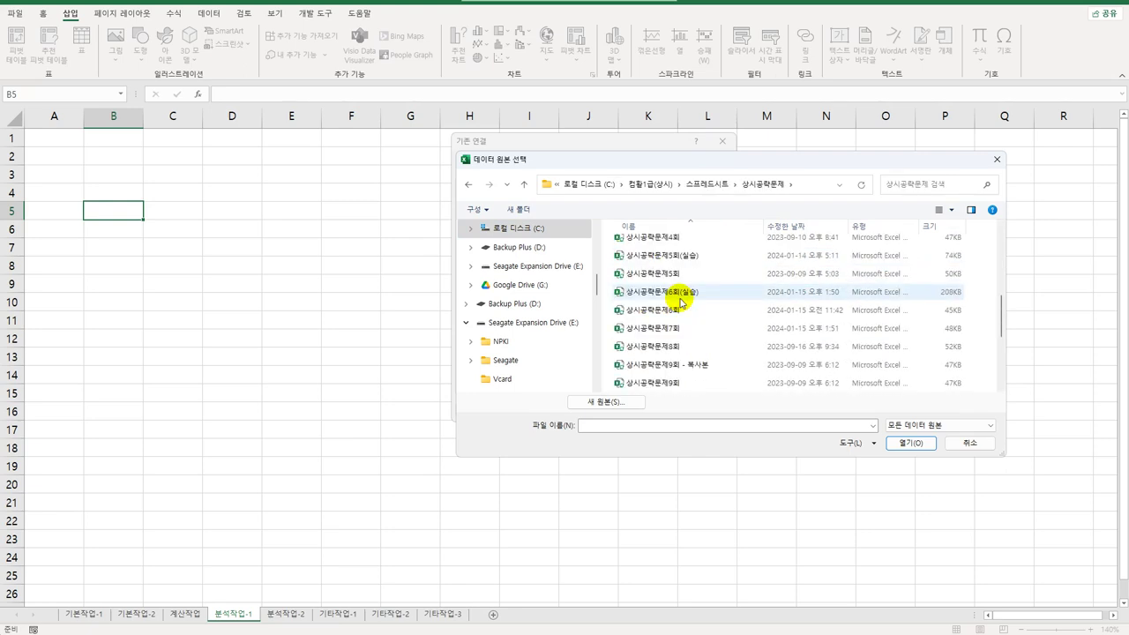
scroll(679, 303, down, 4)
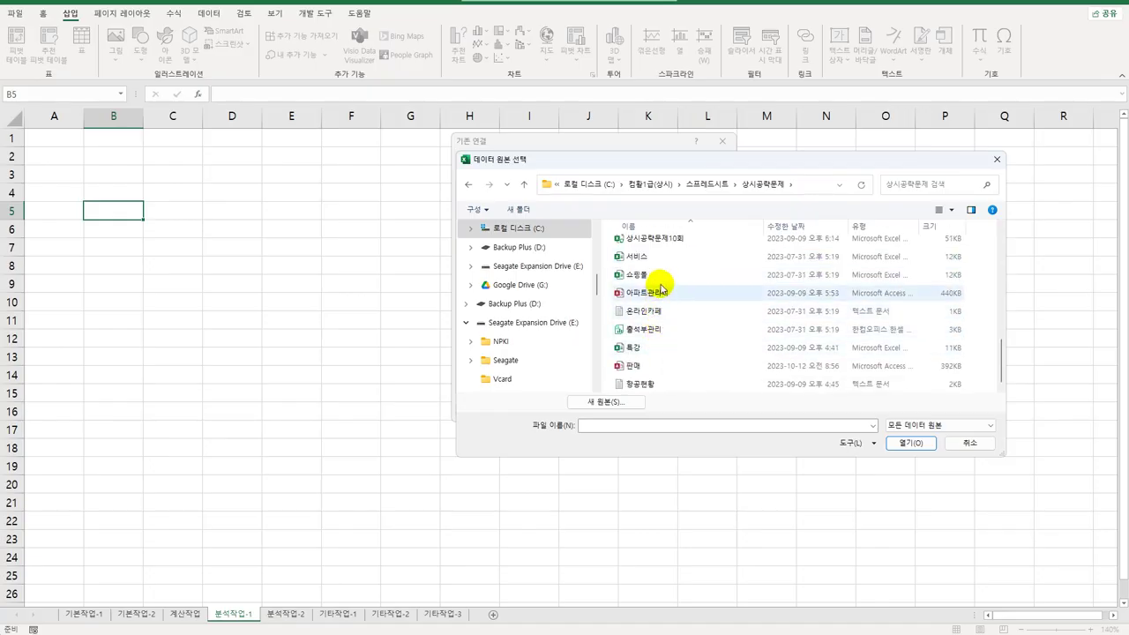
click(661, 296)
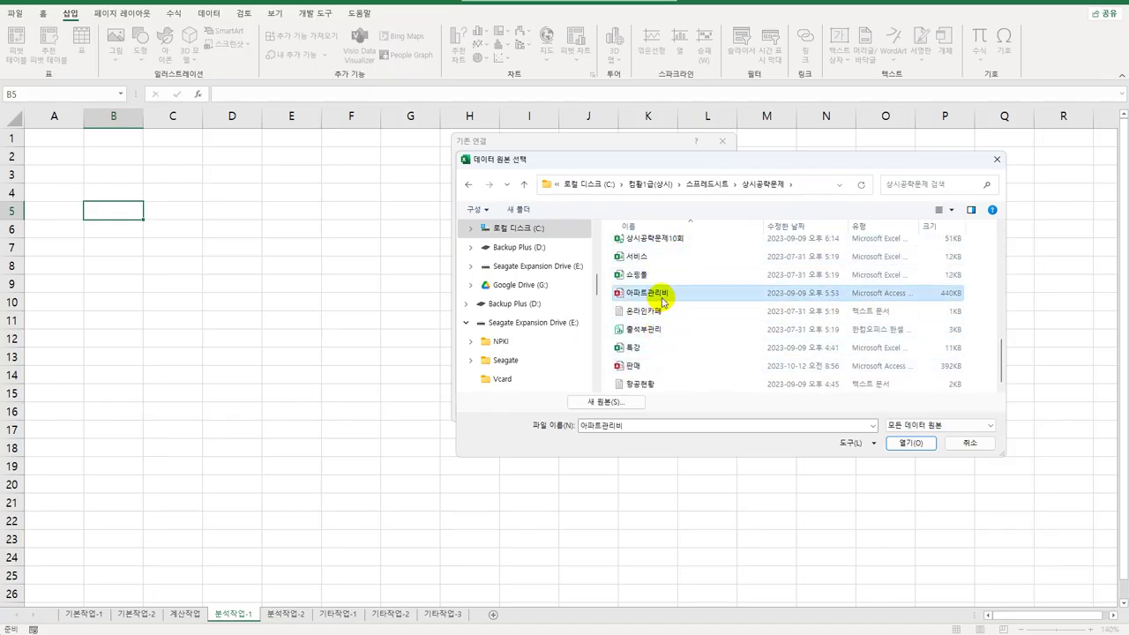
double_click(661, 298)
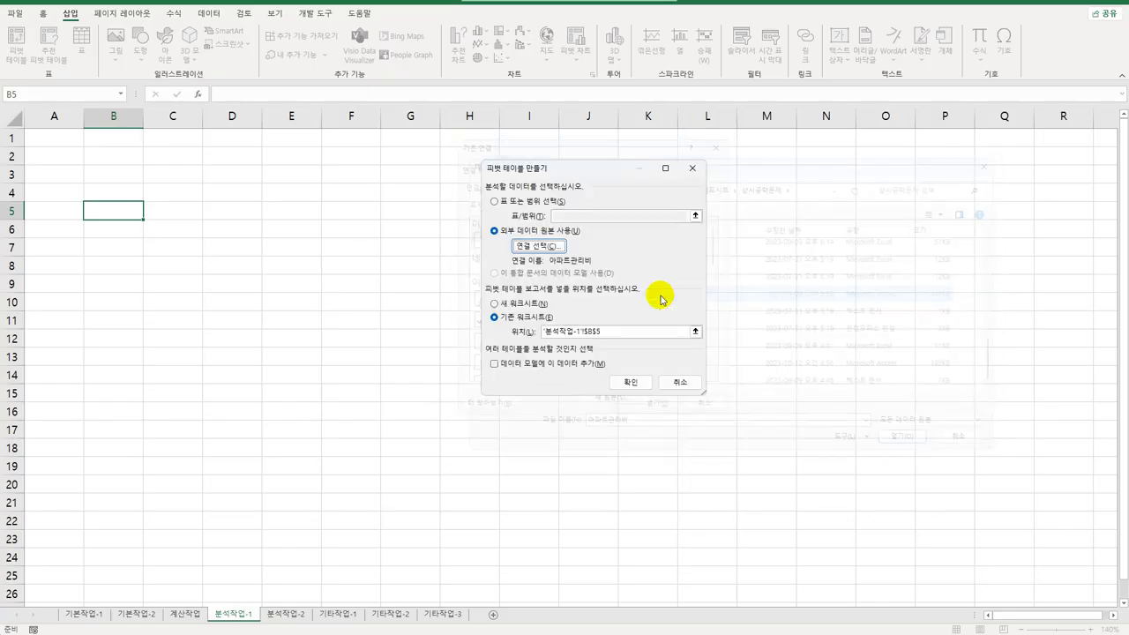
click(548, 317)
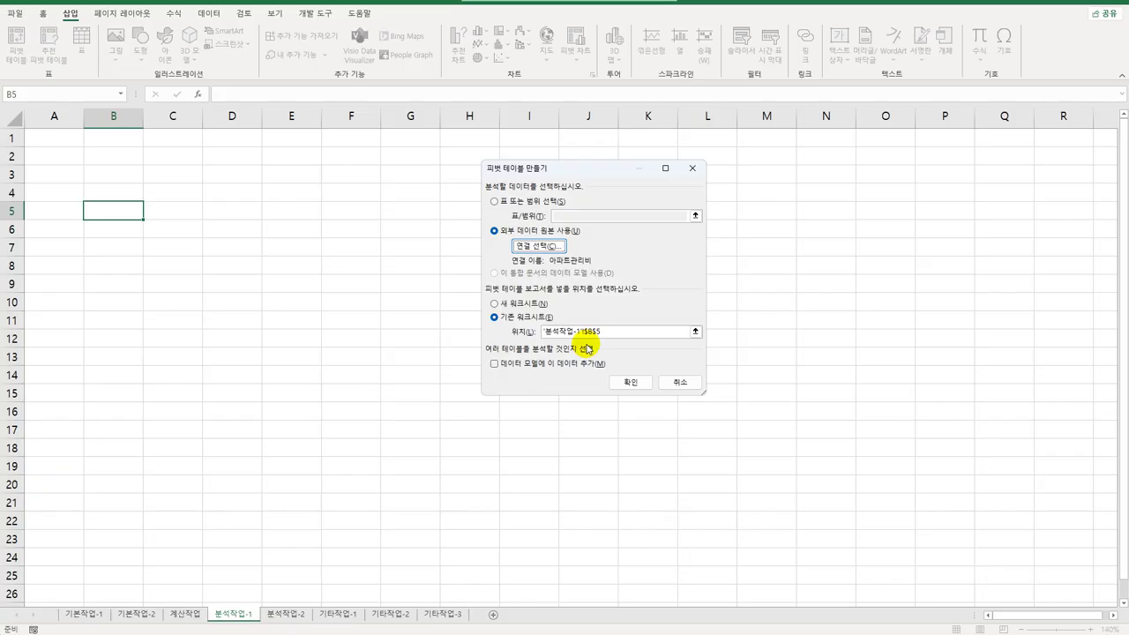
click(642, 384)
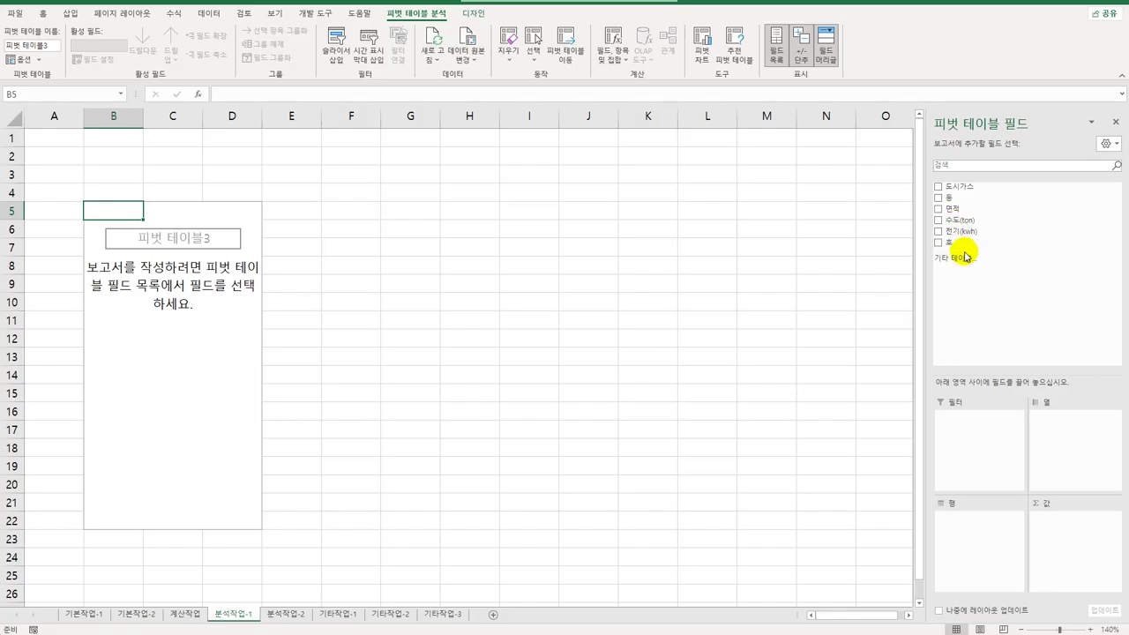
- Lay out the PivotTable with 호 as the report filter, 면적 as rows and 동 as columns
drag(949, 242, 969, 430)
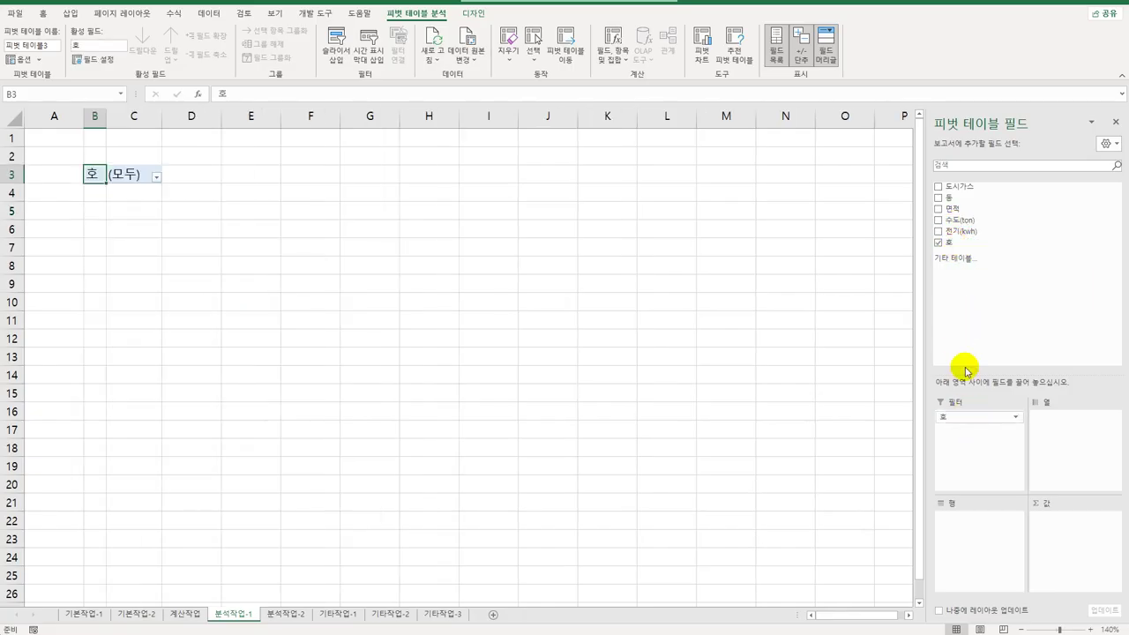
drag(952, 209, 952, 559)
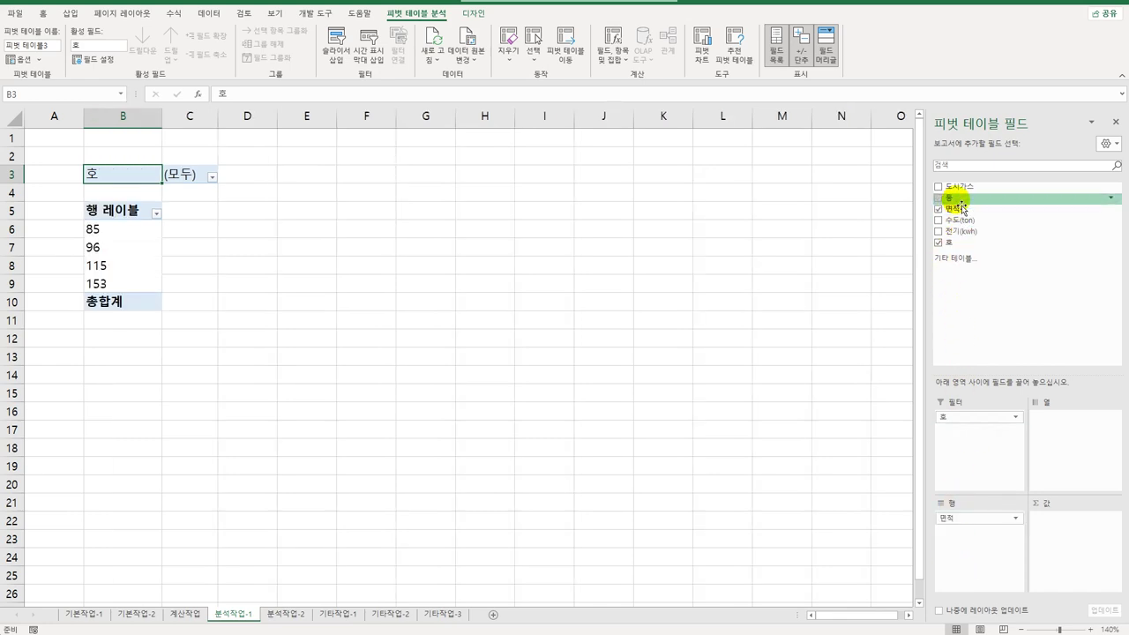
drag(953, 200, 1064, 446)
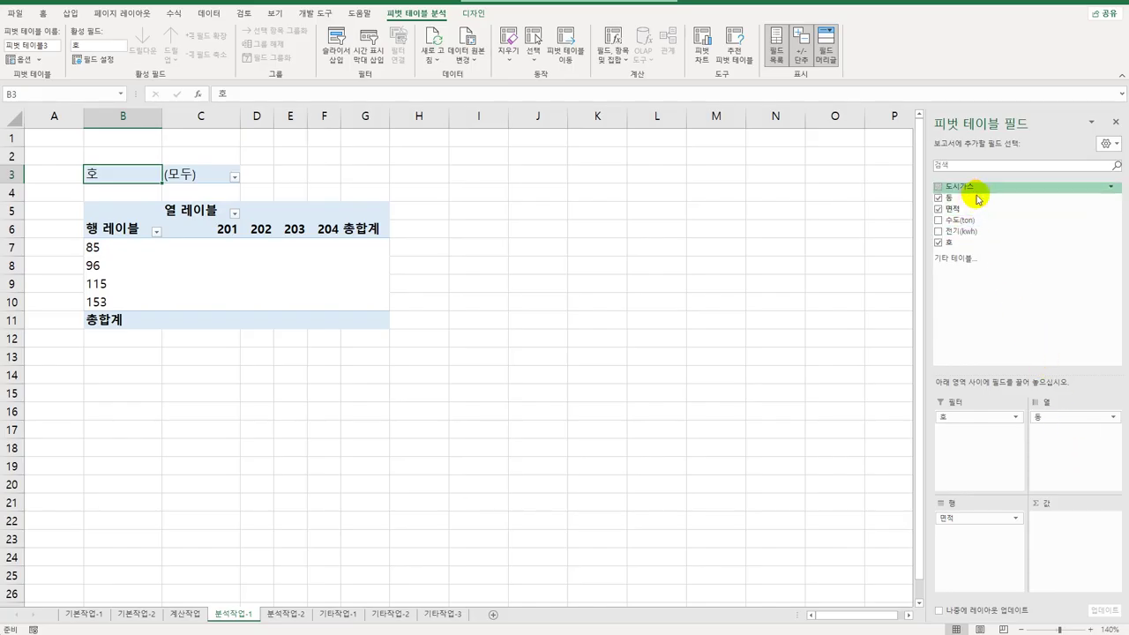
mouse_move(974, 187)
mouse_down()
mouse_move(1020, 267)
mouse_move(976, 202)
mouse_up()
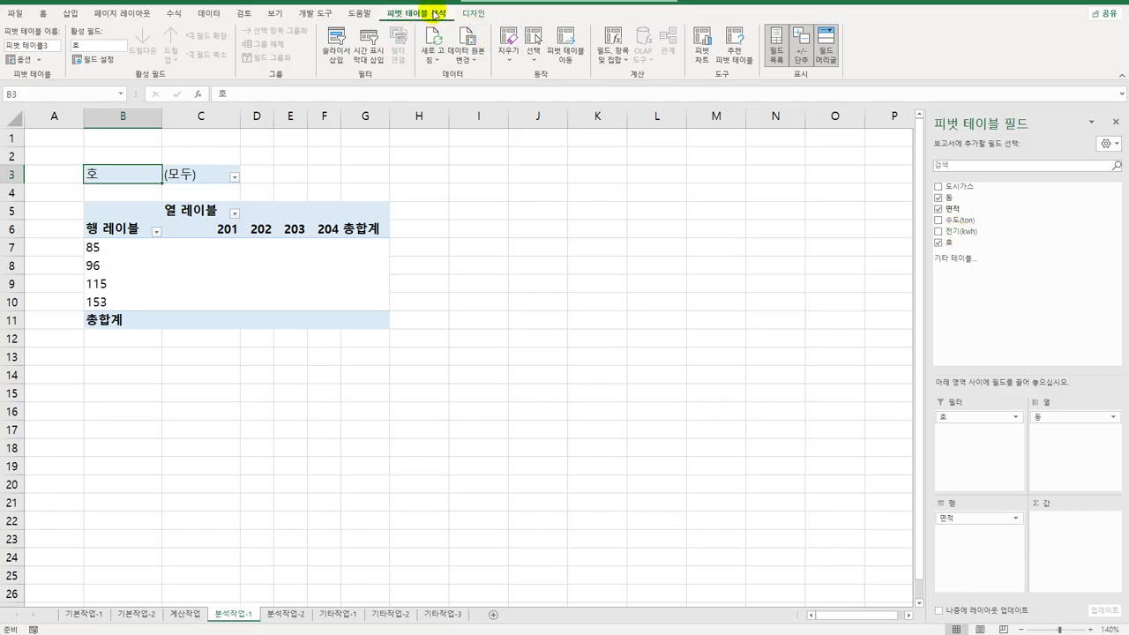
- Add a calculated field named 도시가스요금 with the formula =도시가스*725
click(613, 59)
click(637, 76)
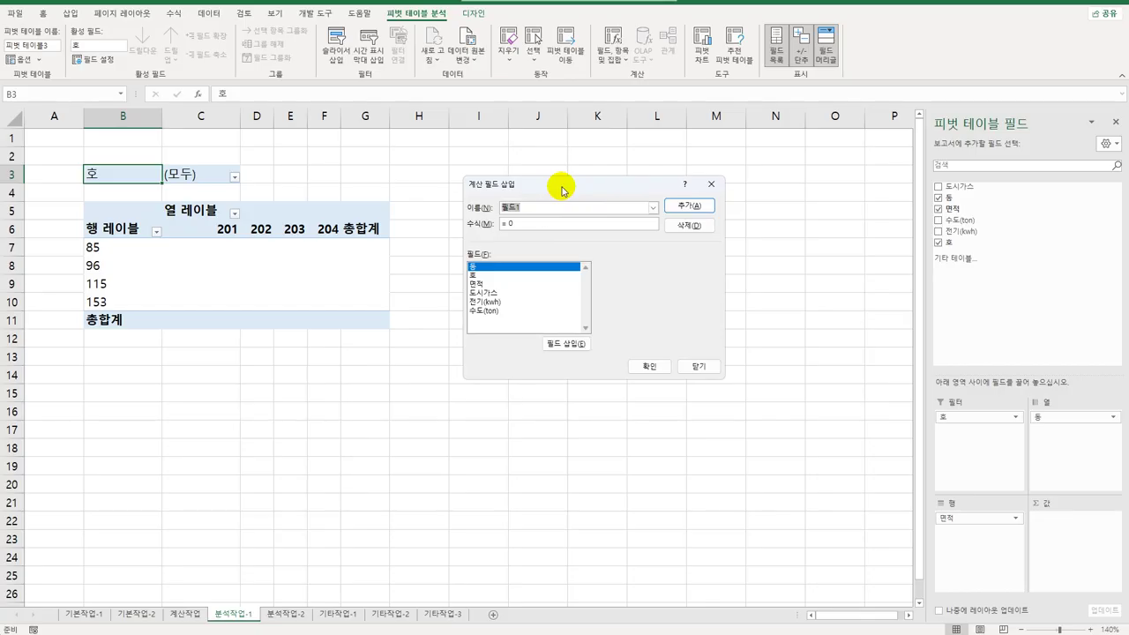
text(도시가스요금)
key(Tab)
text(=)
double_click(505, 293)
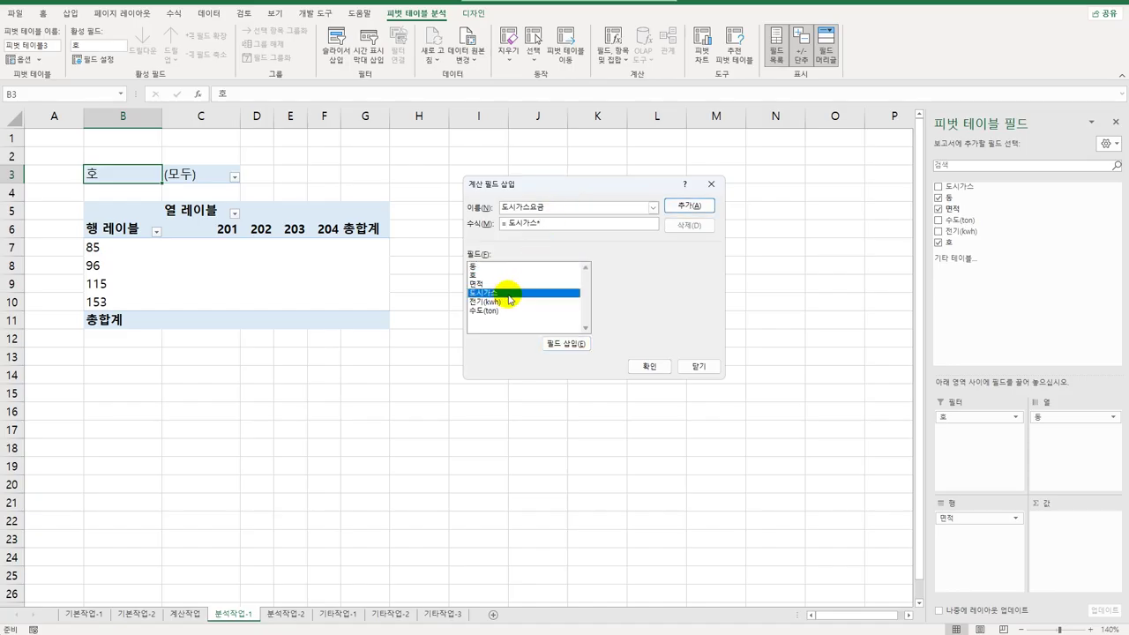
click(677, 208)
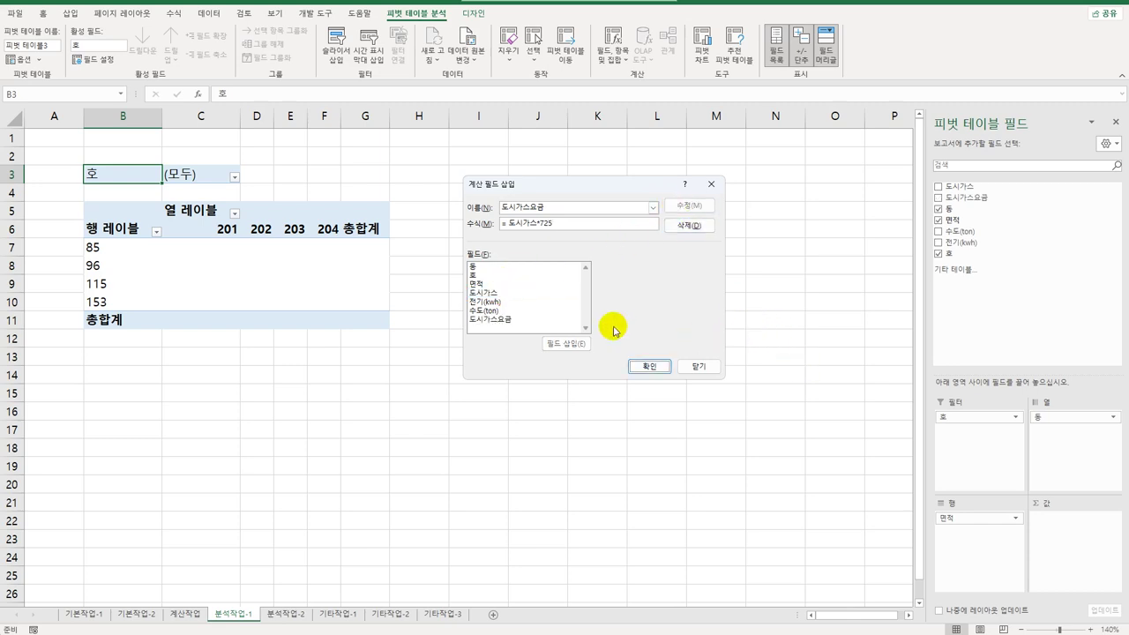
- Add a calculated field named 전기료 with the formula ='전기(kwh)'*118
drag(559, 207, 470, 212)
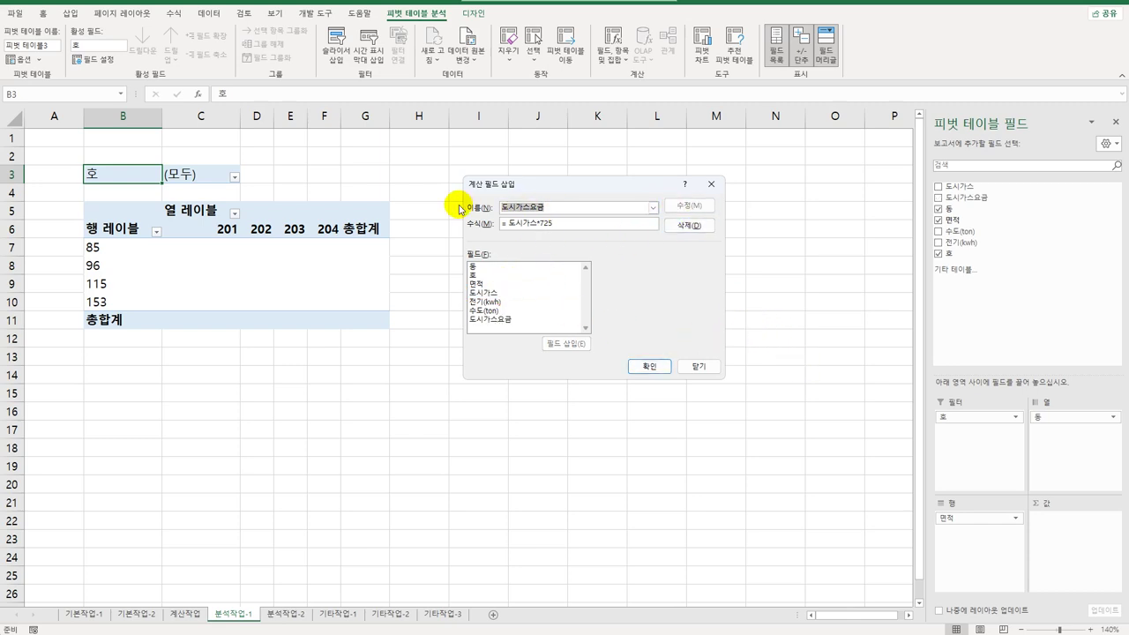
text(전기료)
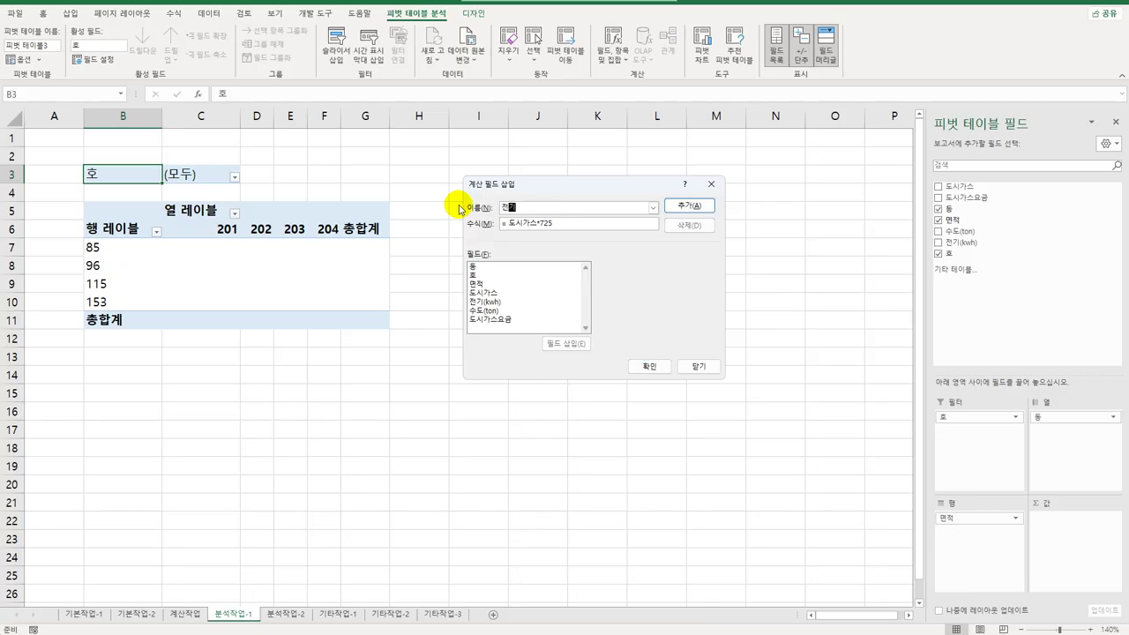
key(Tab)
text(=)
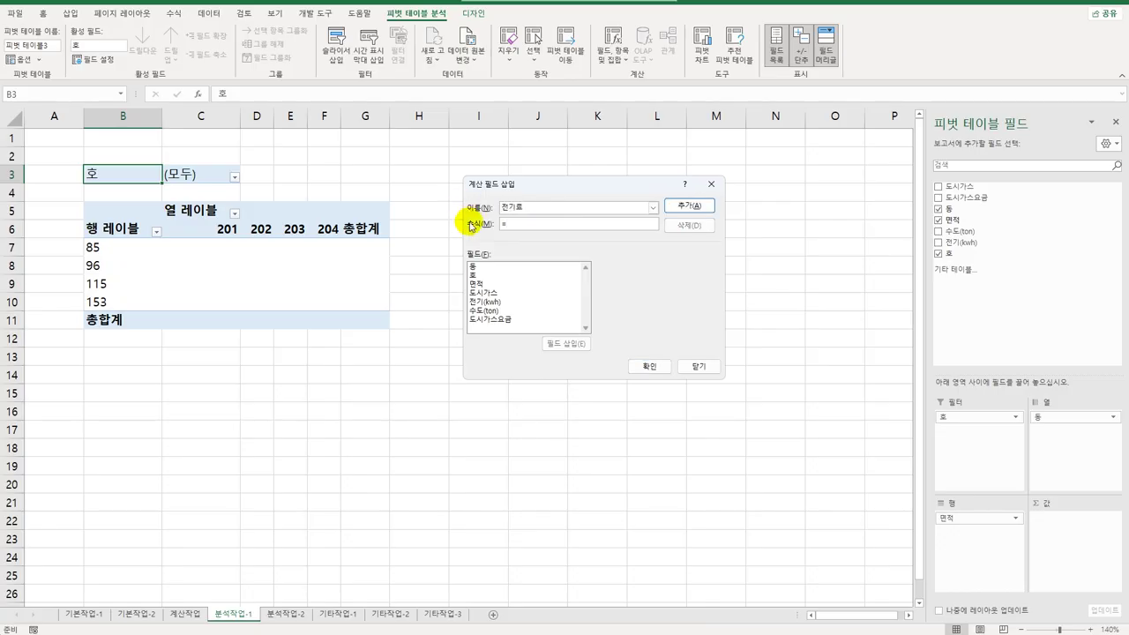
click(486, 302)
double_click(499, 303)
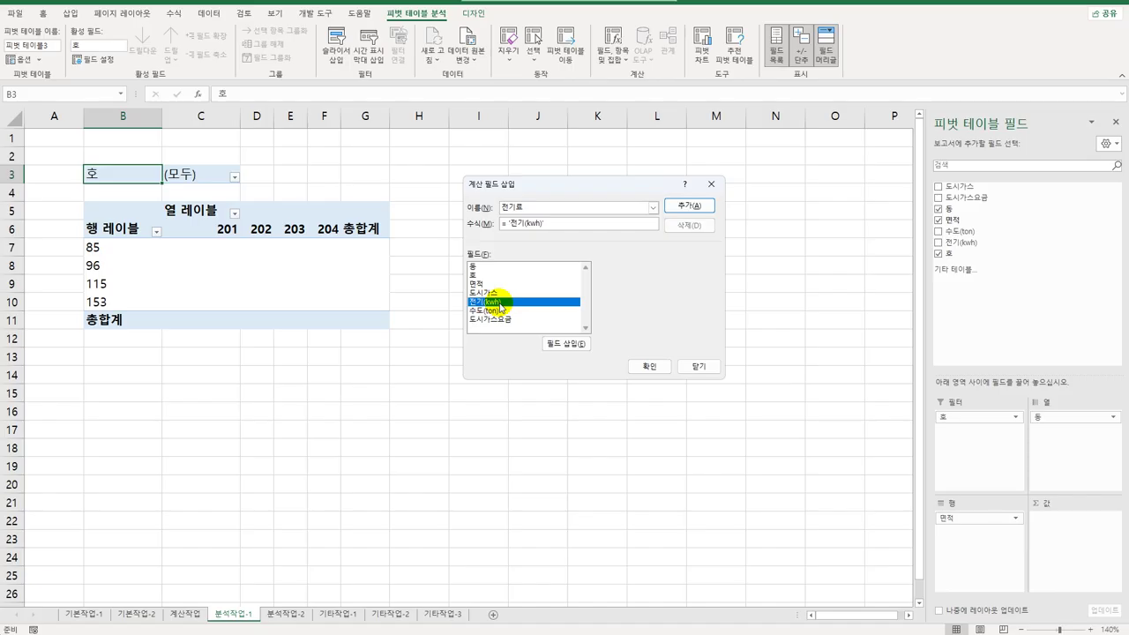
text(*118)
click(677, 208)
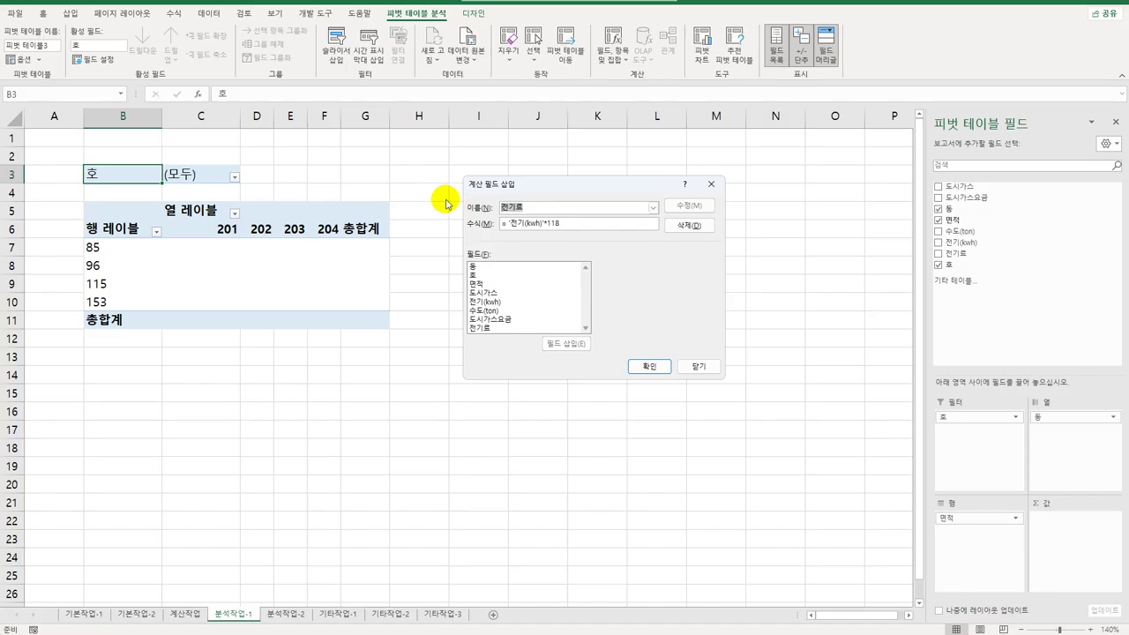
- Add a calculated field named 수도세 that multiplies '수도(ton)' by its unit rate, and finish inserting the calculated fields
text(수도세)
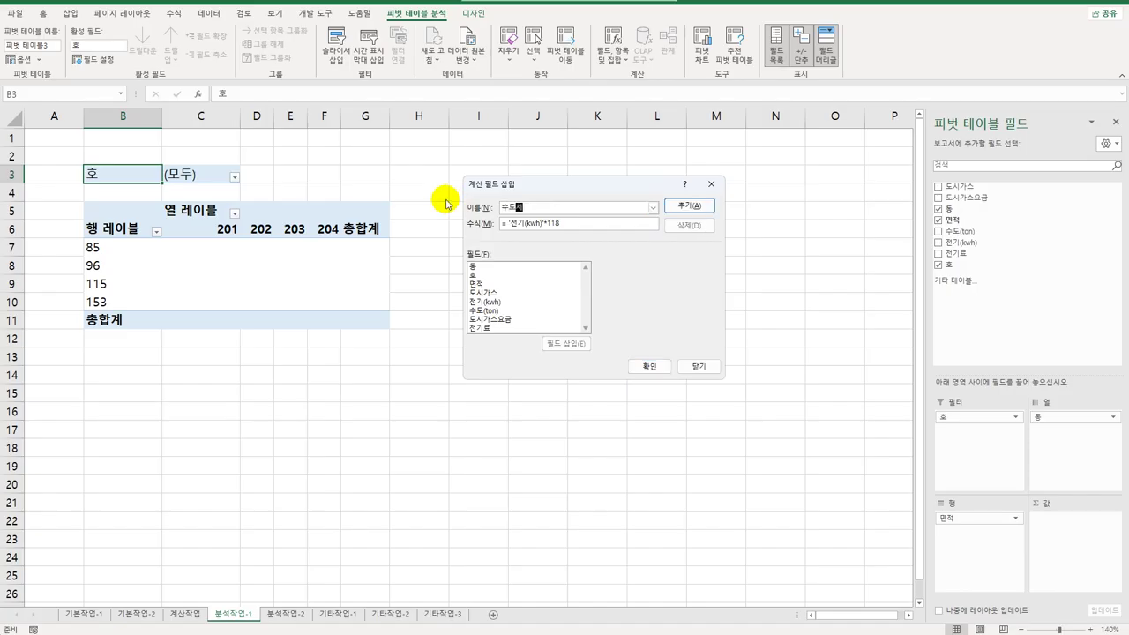
key(Tab)
text(=)
double_click(491, 312)
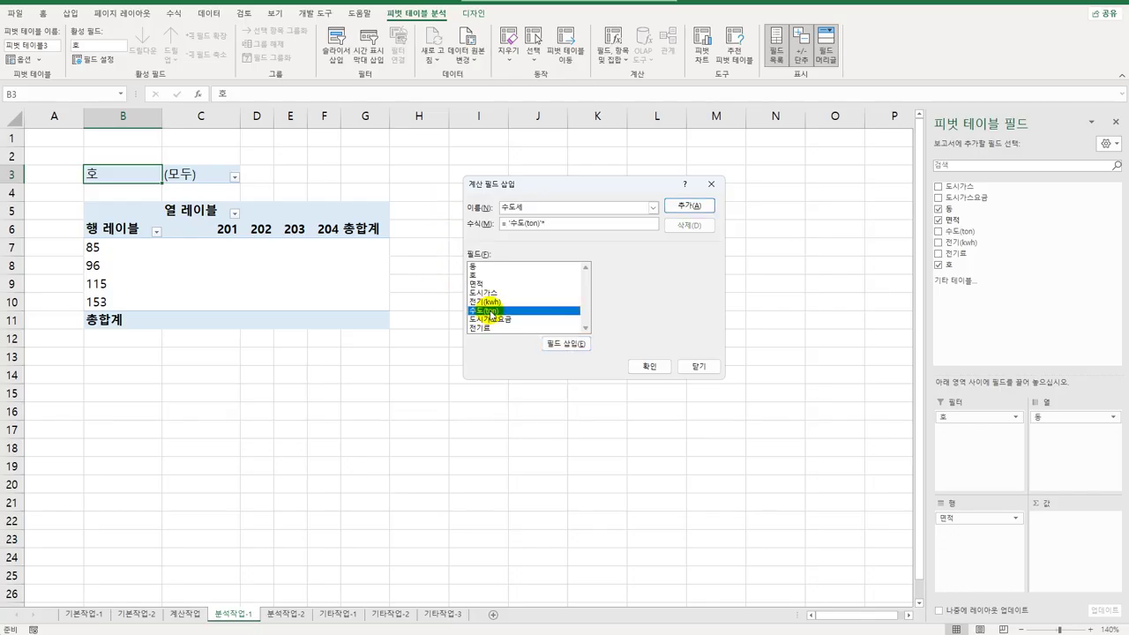
click(679, 208)
click(649, 366)
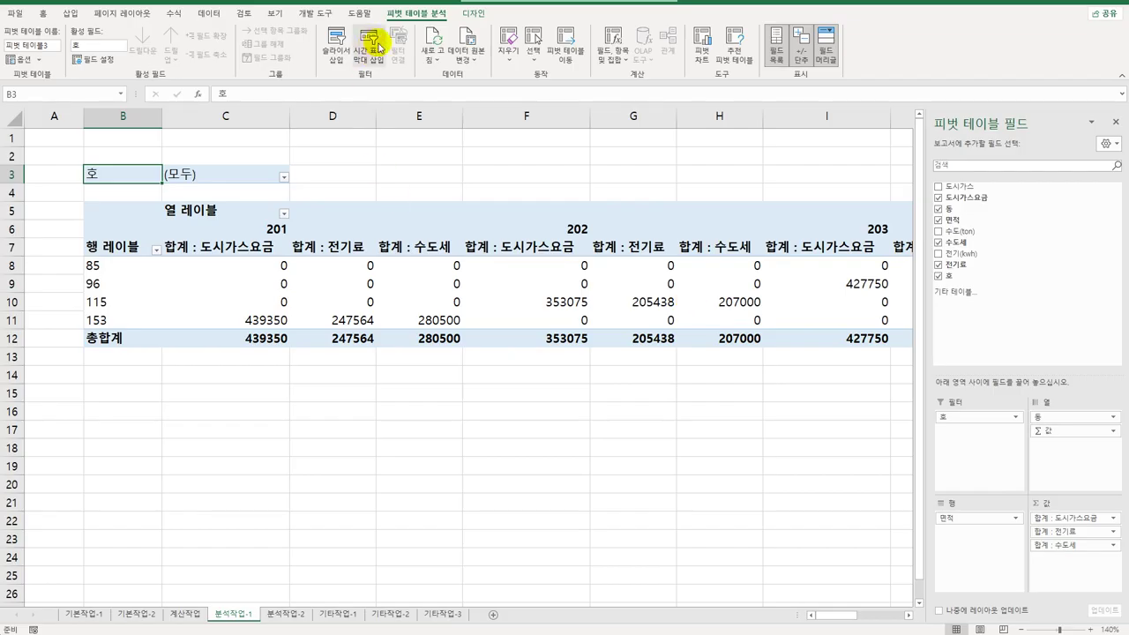
- Show the PivotTable in outline form and sort the 면적 row field in descending order
click(471, 14)
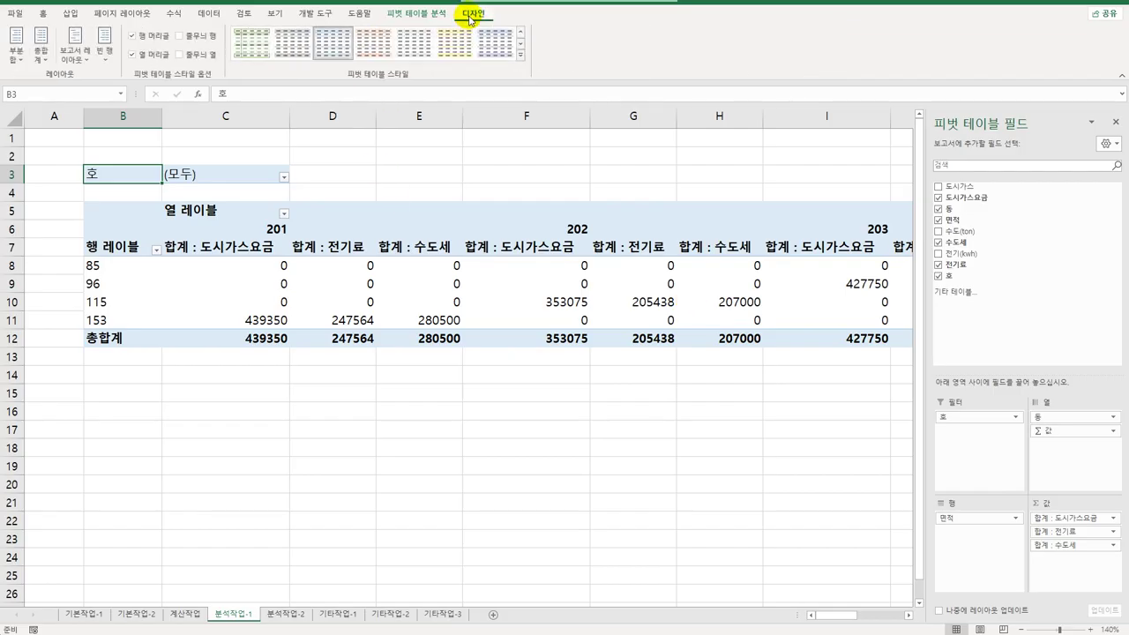
click(71, 54)
click(97, 112)
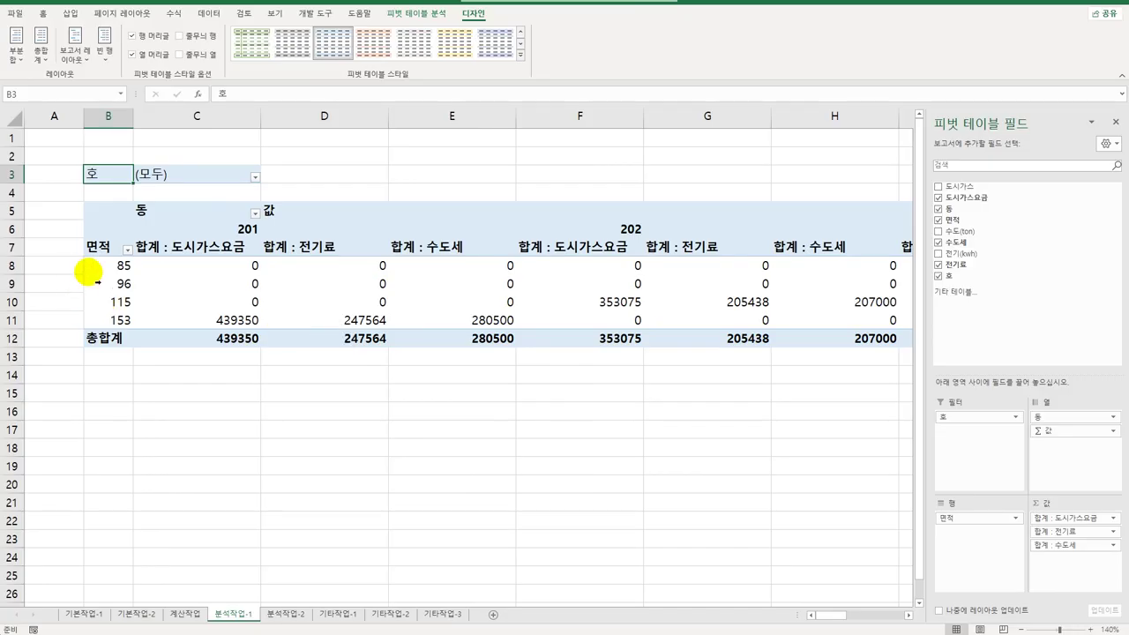
click(104, 250)
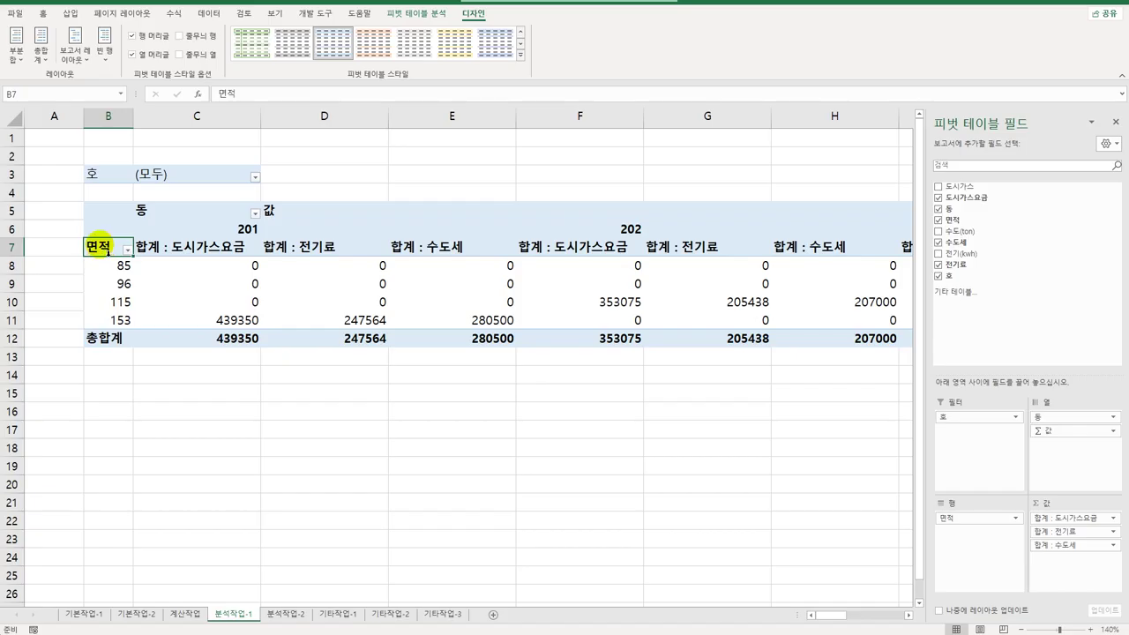
click(128, 251)
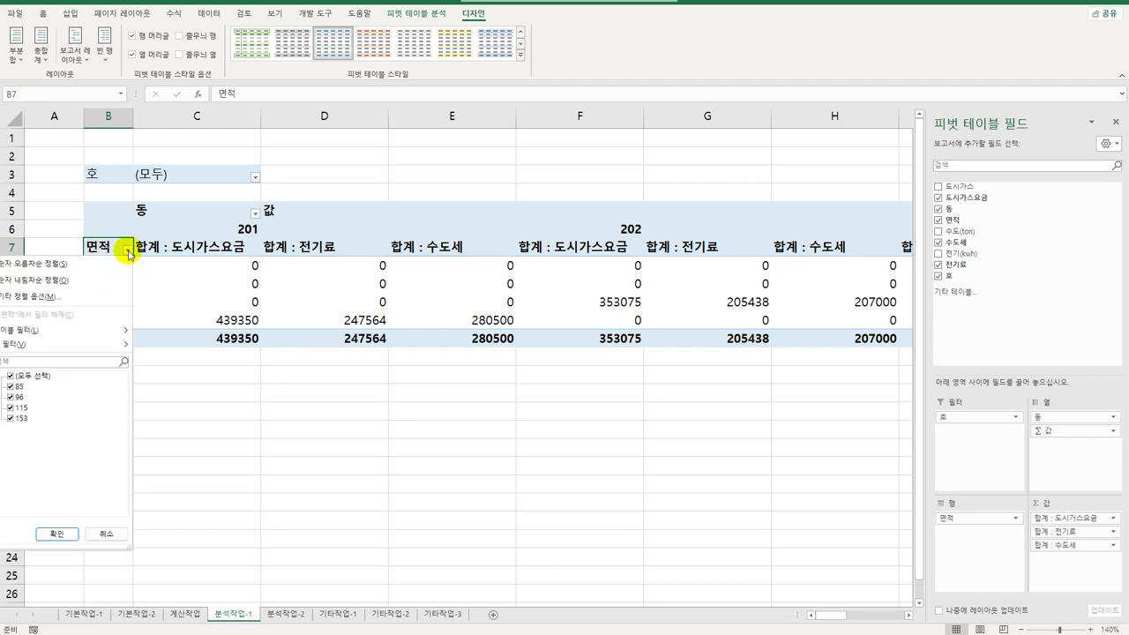
click(43, 279)
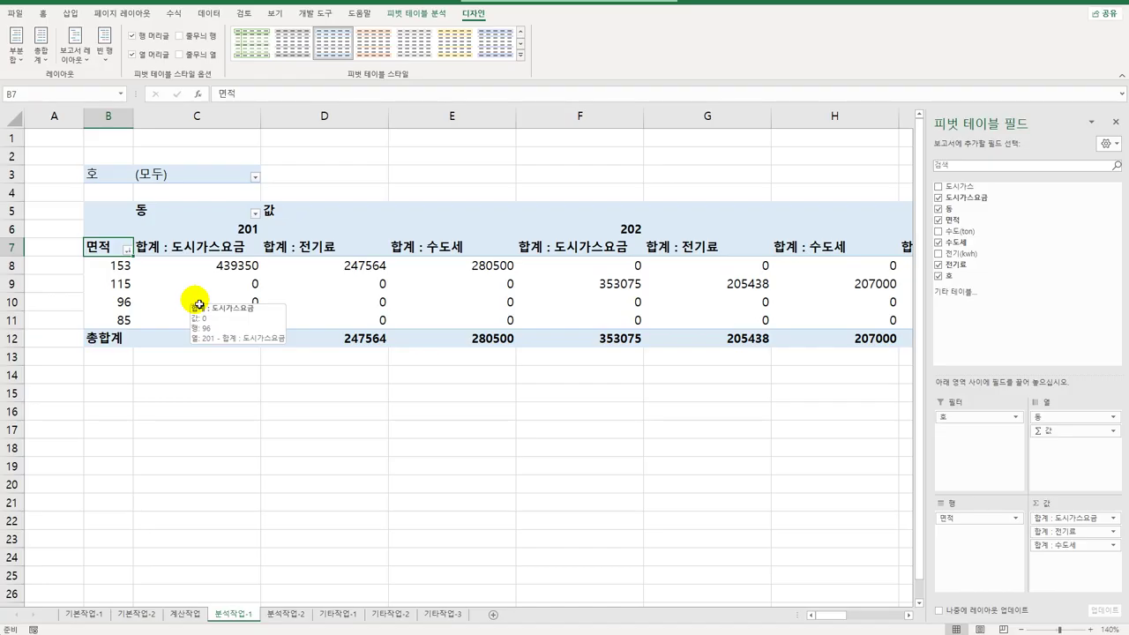
- Set the number format of the 합계 : 도시가스요금 value field to 회계 with the symbol 없음
click(214, 249)
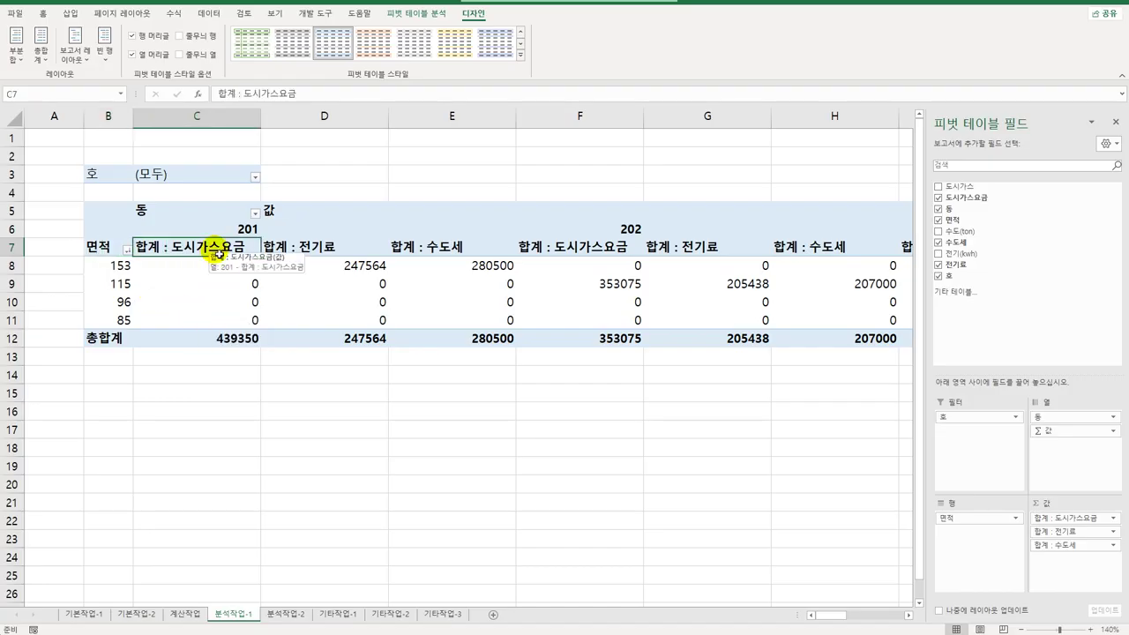
double_click(217, 251)
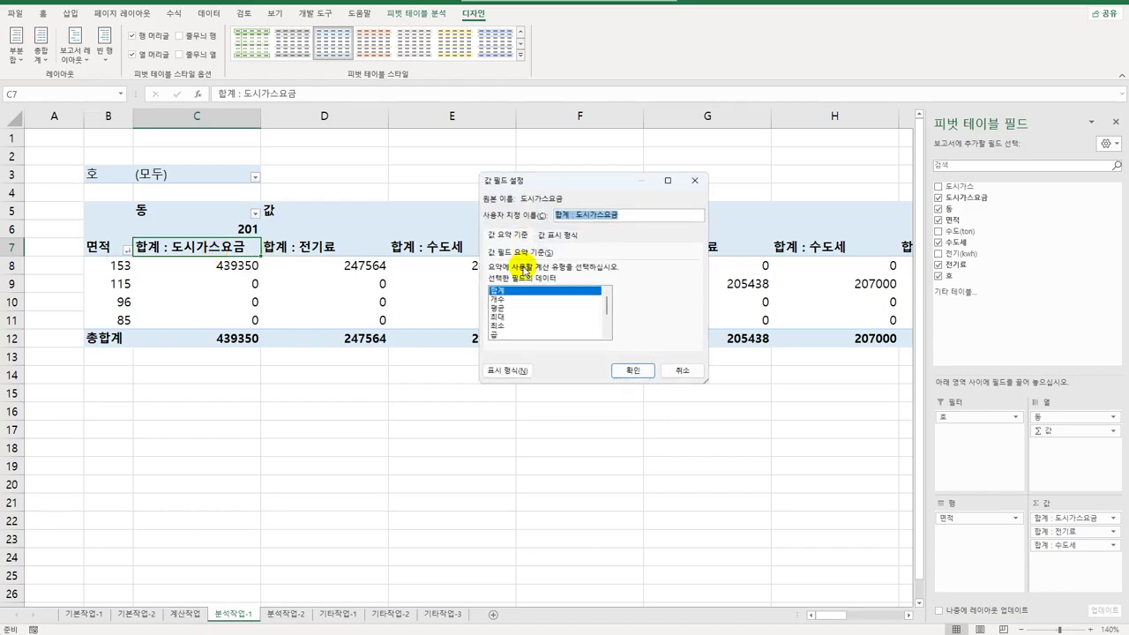
click(504, 370)
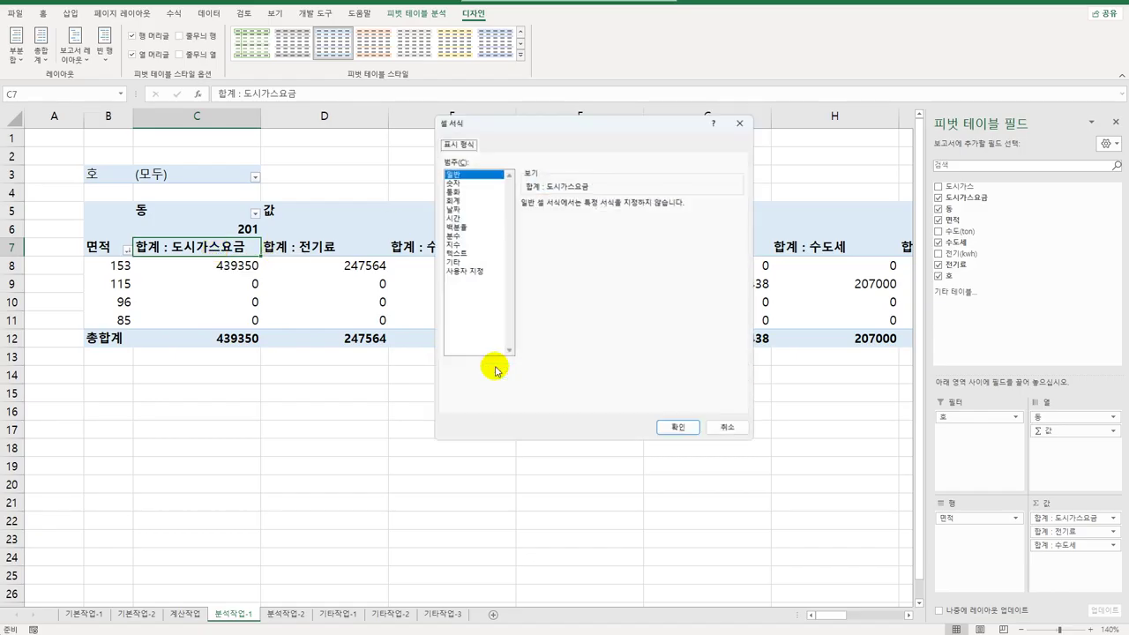
click(476, 202)
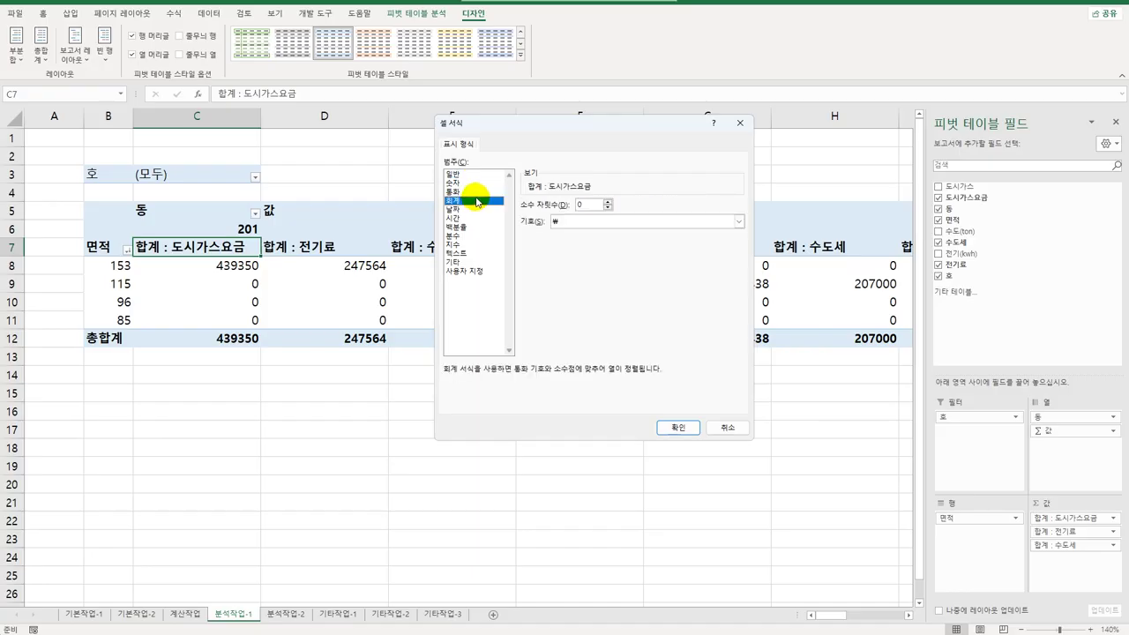
click(585, 221)
click(585, 232)
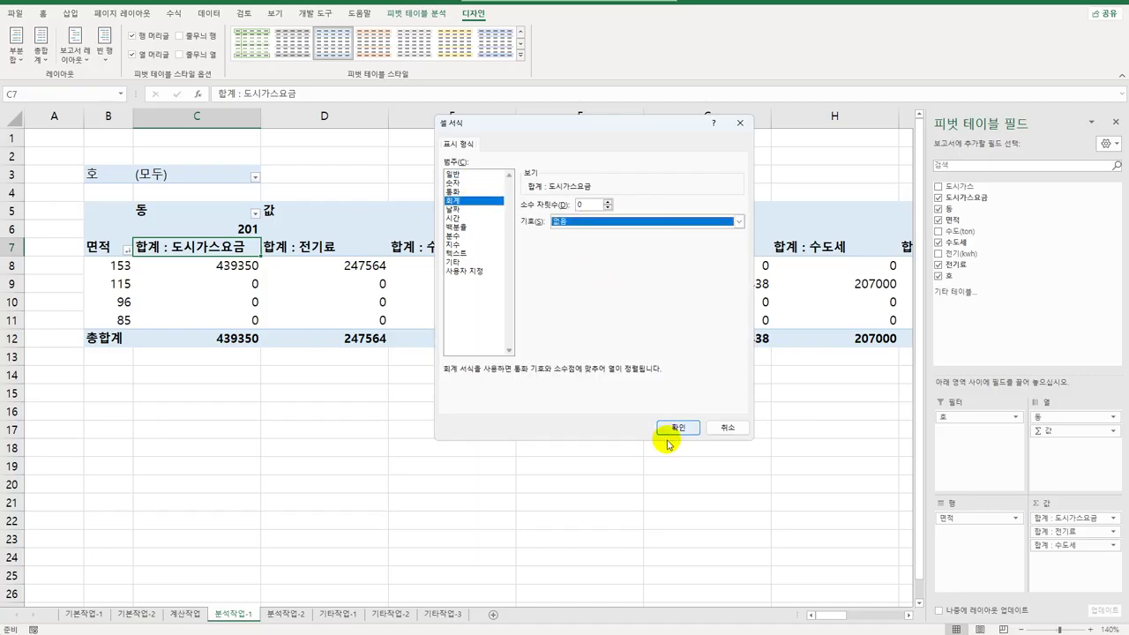
click(676, 427)
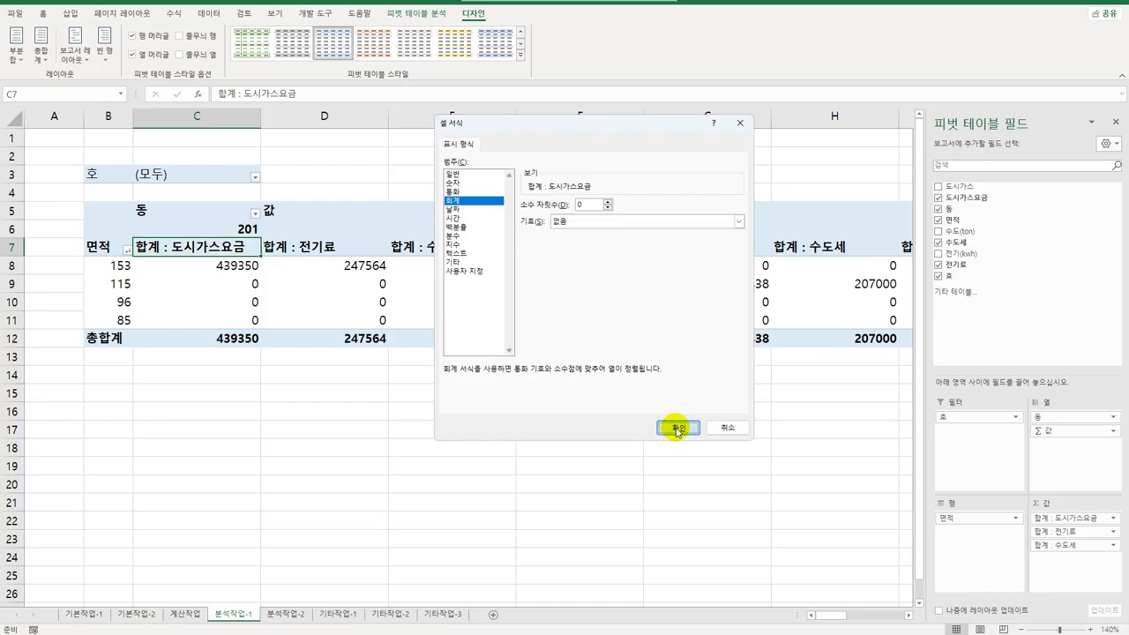
click(649, 372)
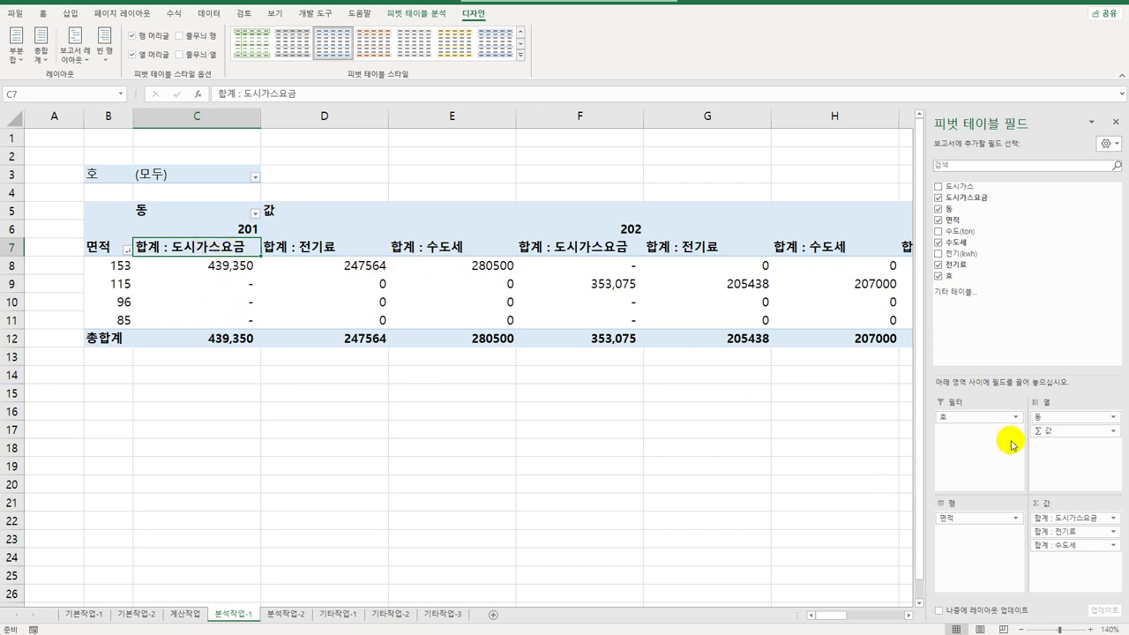
- Move the Σ 값 field from columns to rows below 면적, and format 합계 : 전기료 as 회계 with the symbol 없음
drag(1054, 432, 975, 560)
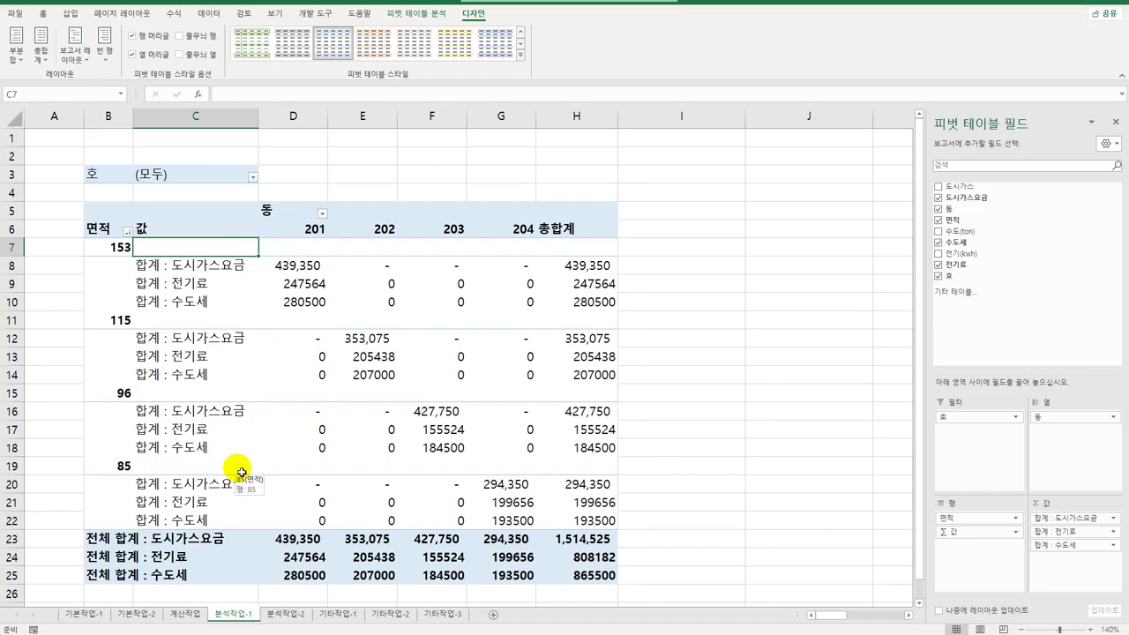
click(188, 286)
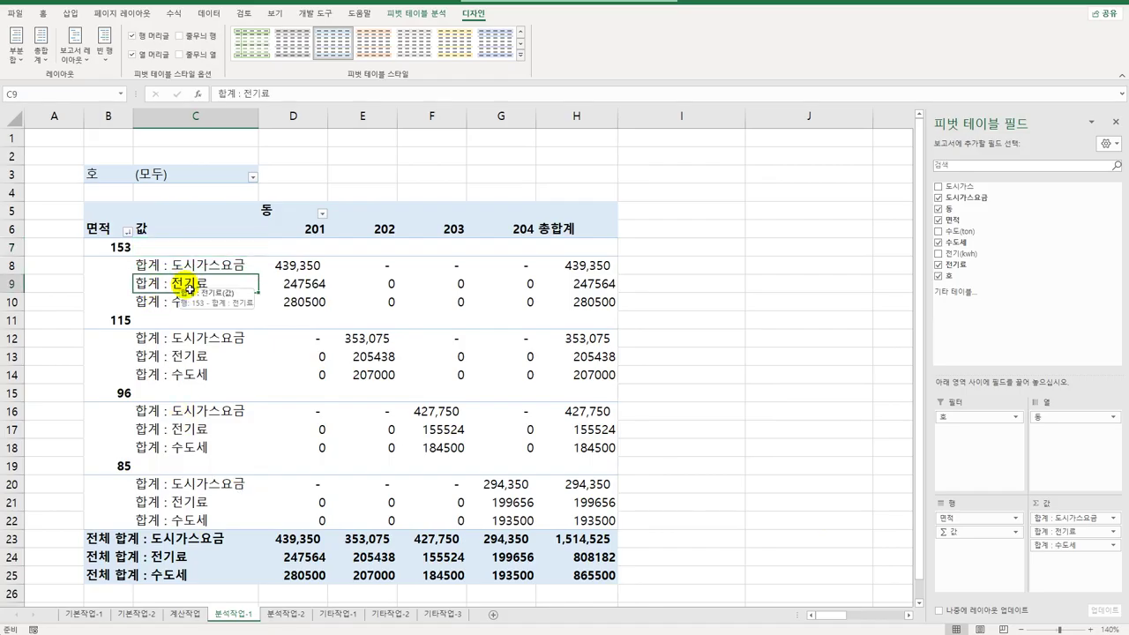
double_click(188, 285)
click(509, 299)
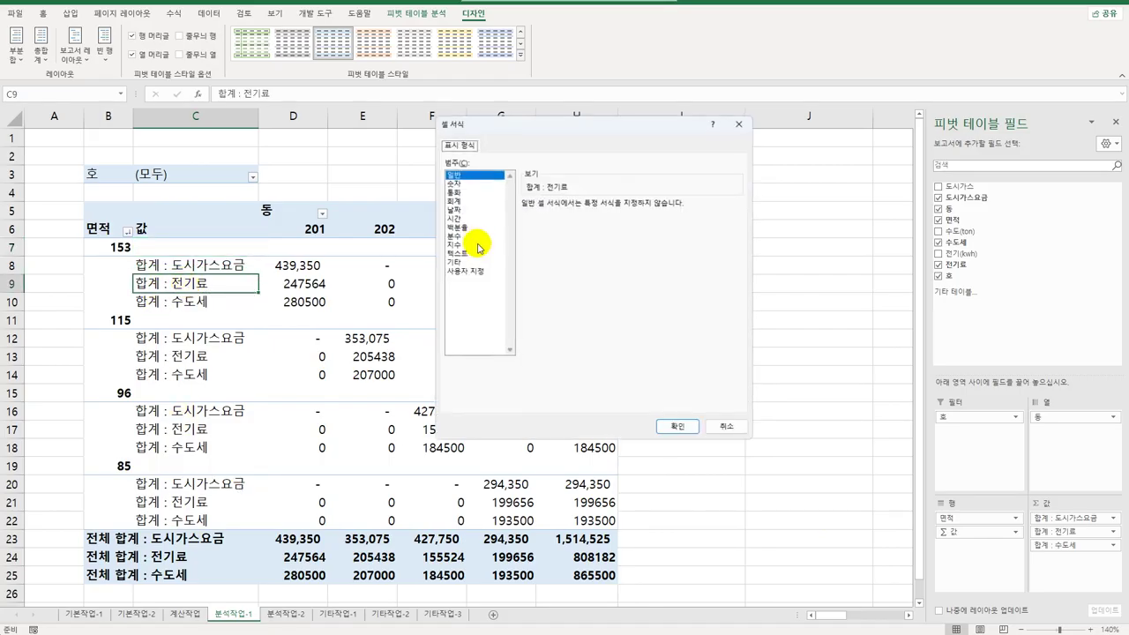
click(452, 200)
click(561, 221)
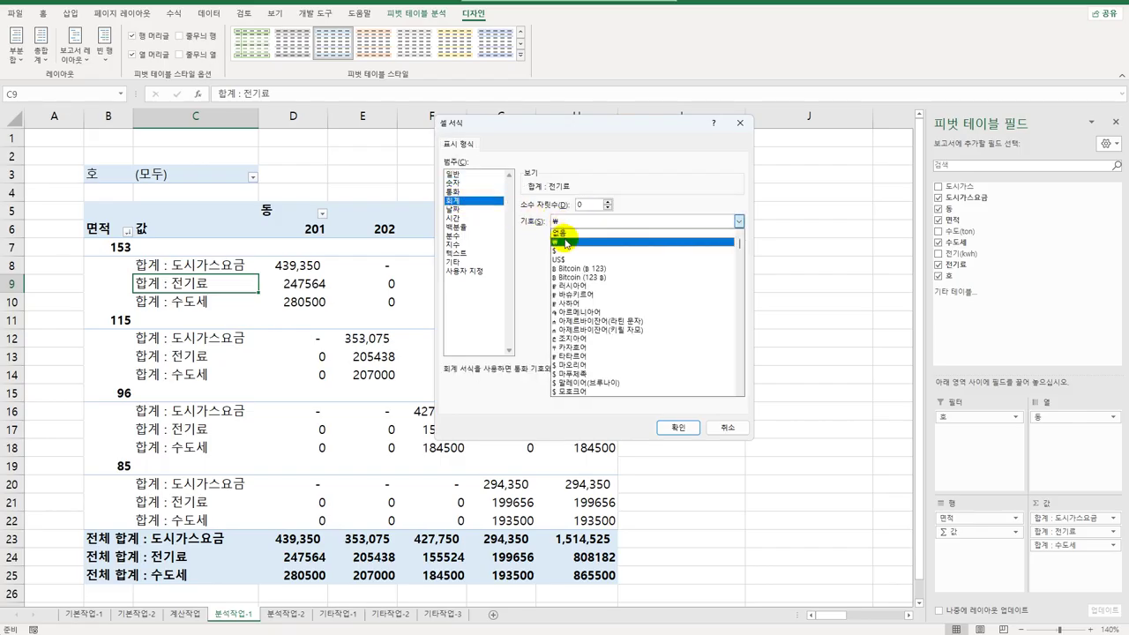
click(565, 239)
click(676, 427)
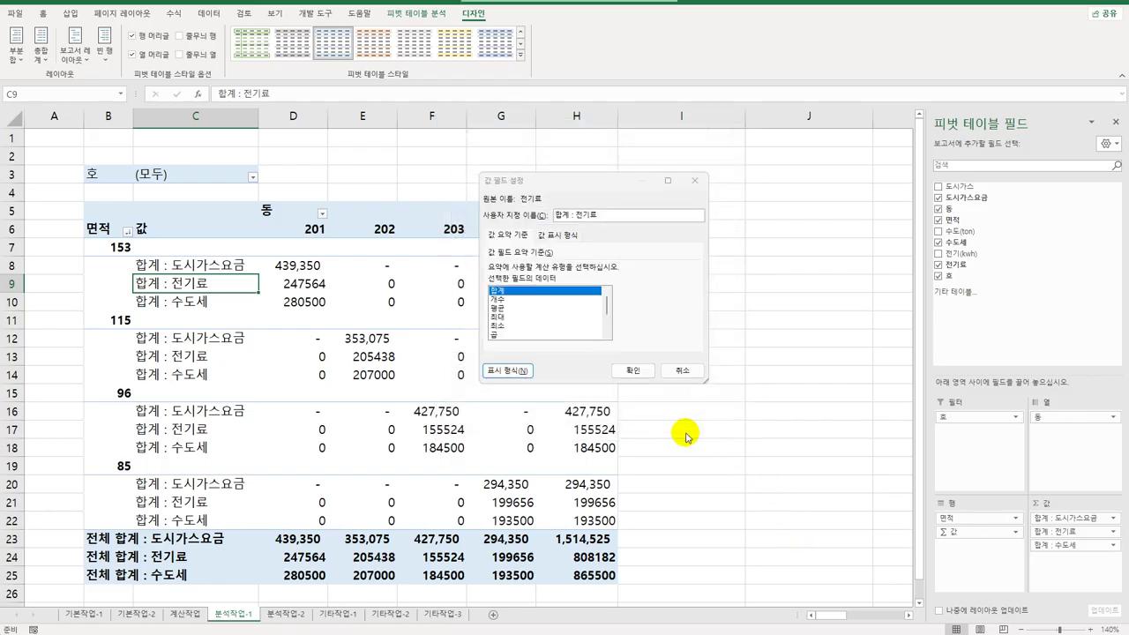
click(642, 379)
- Set the number format of the 합계 : 수도세 value field to 회계 with the symbol 없음
click(186, 302)
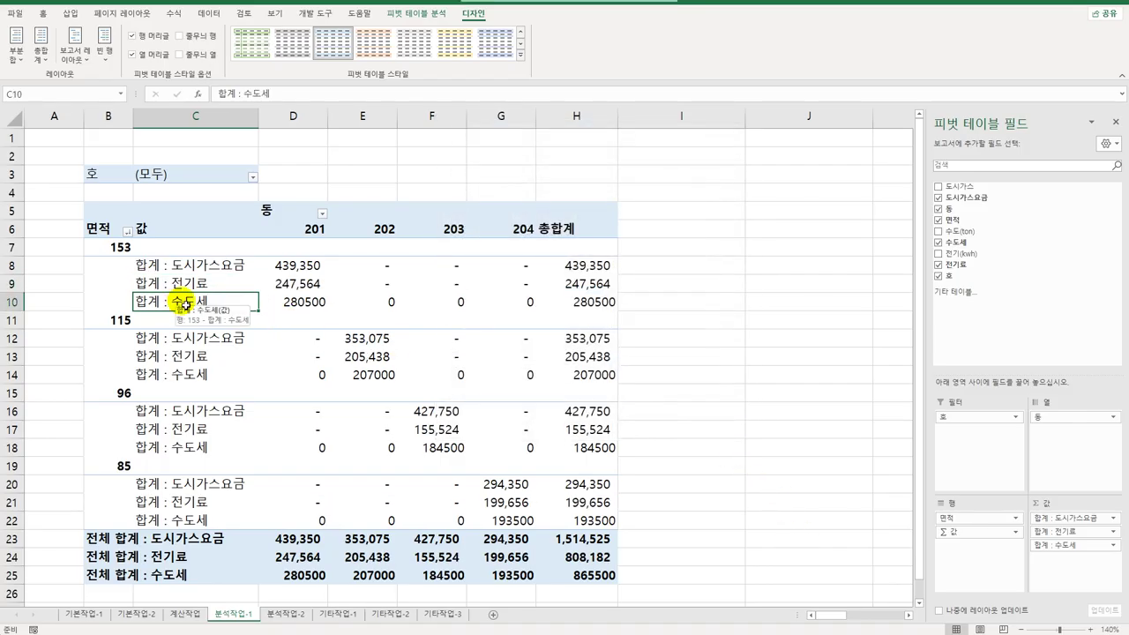
double_click(185, 302)
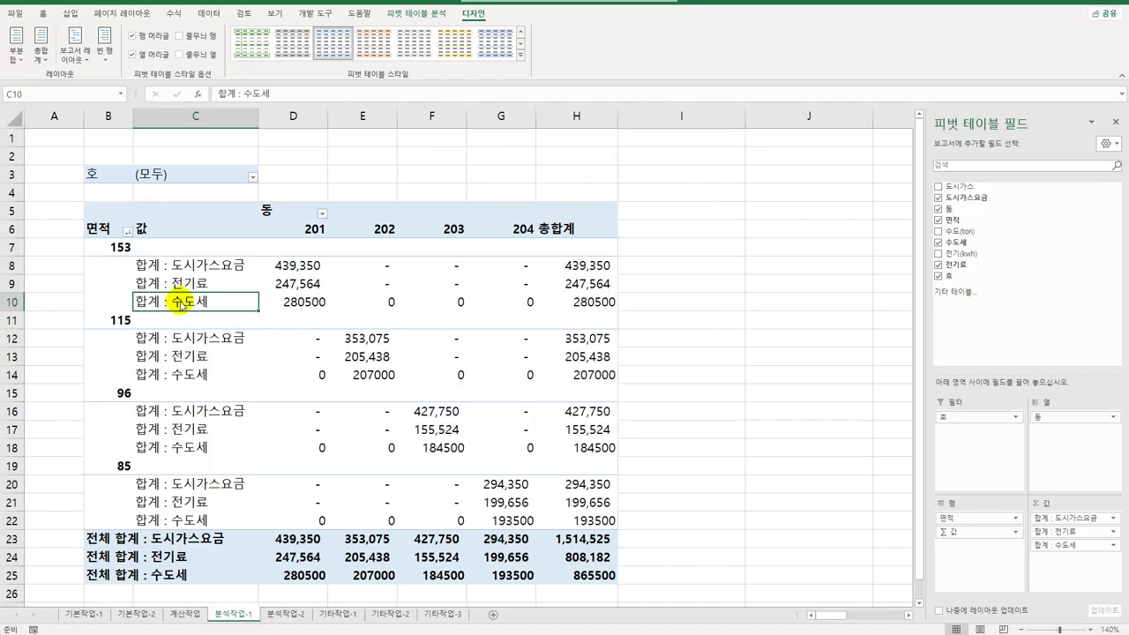
click(507, 371)
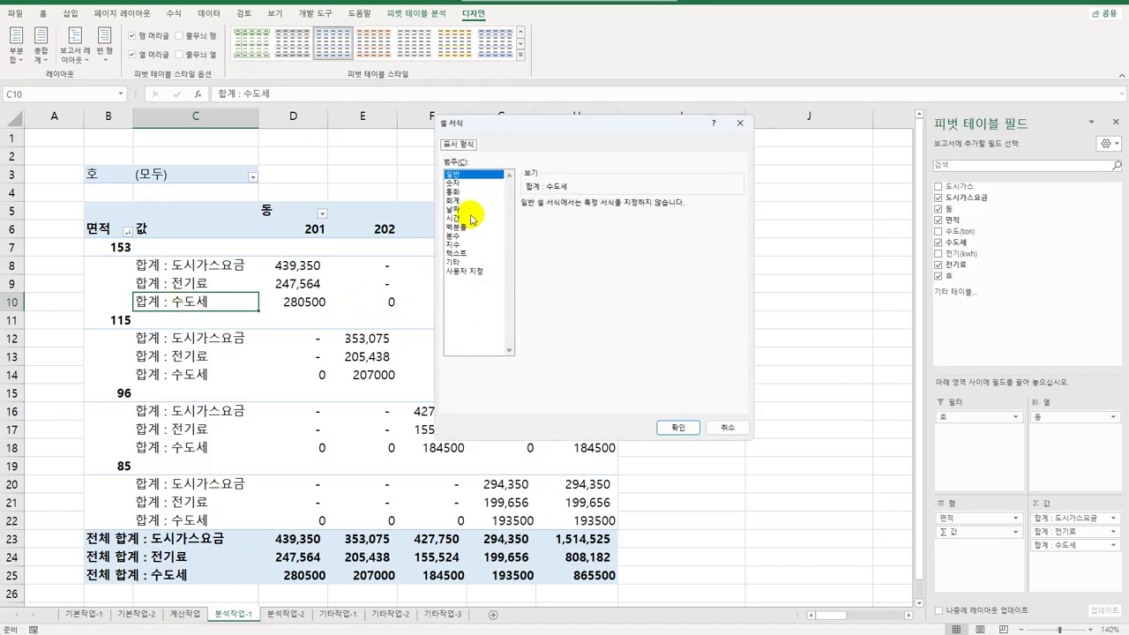
click(468, 201)
click(564, 222)
click(574, 234)
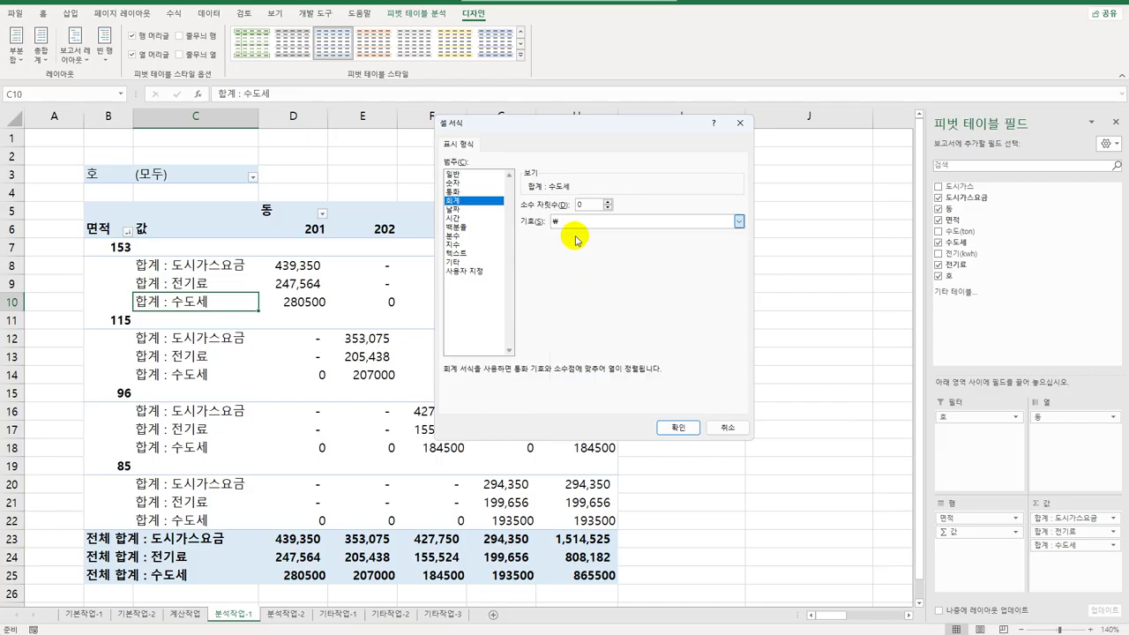
click(678, 429)
click(642, 370)
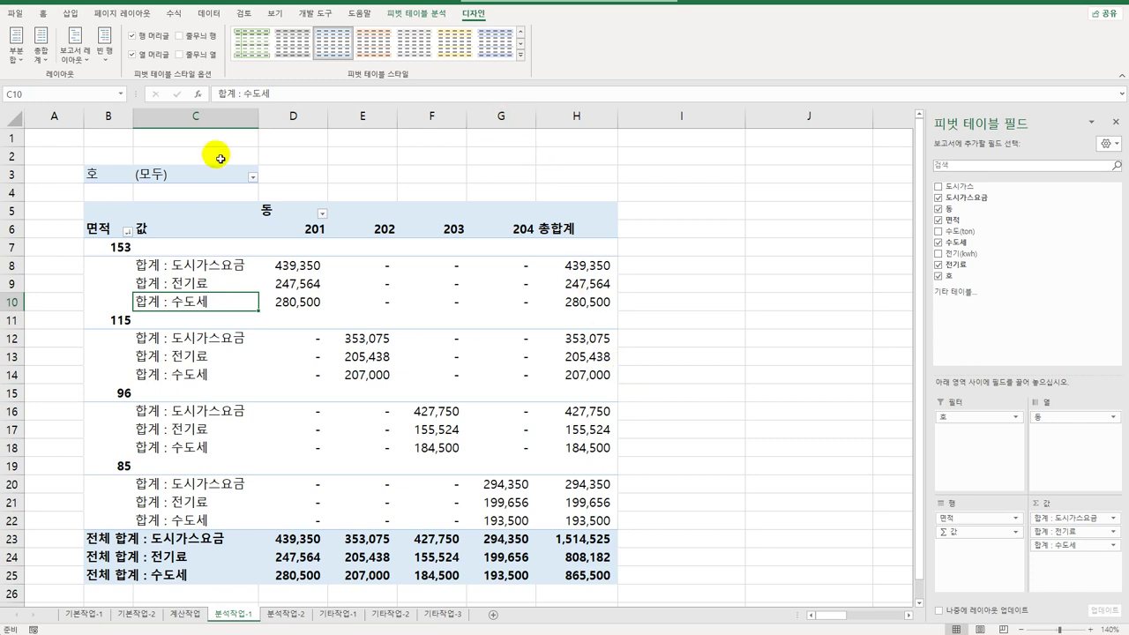
- Turn off the PivotTable's grand totals for both rows and columns
click(43, 62)
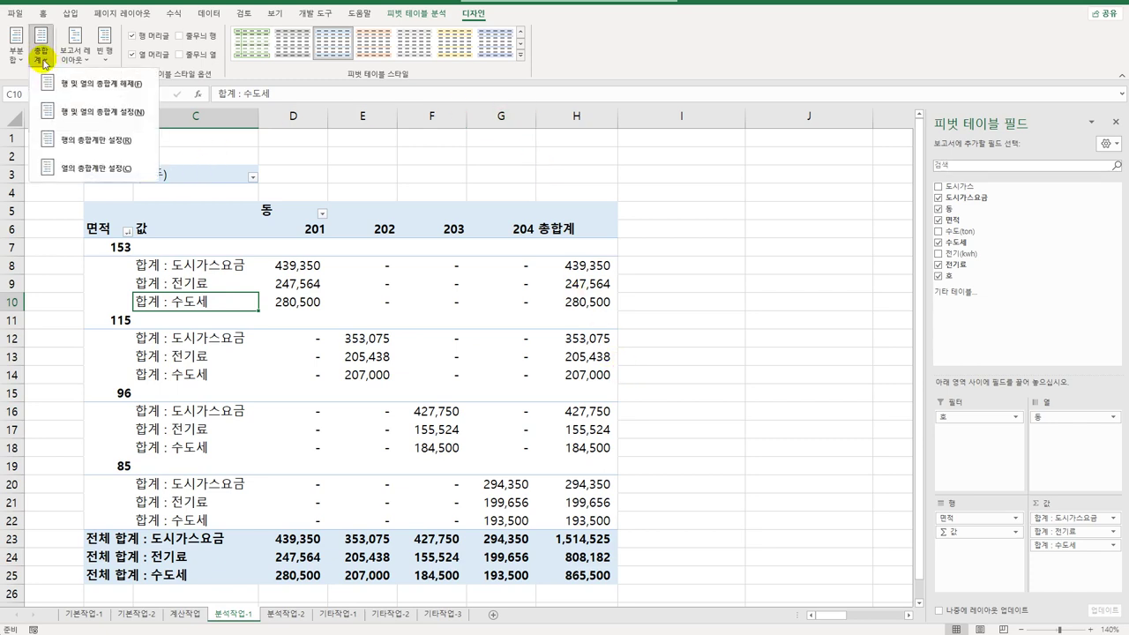
click(97, 93)
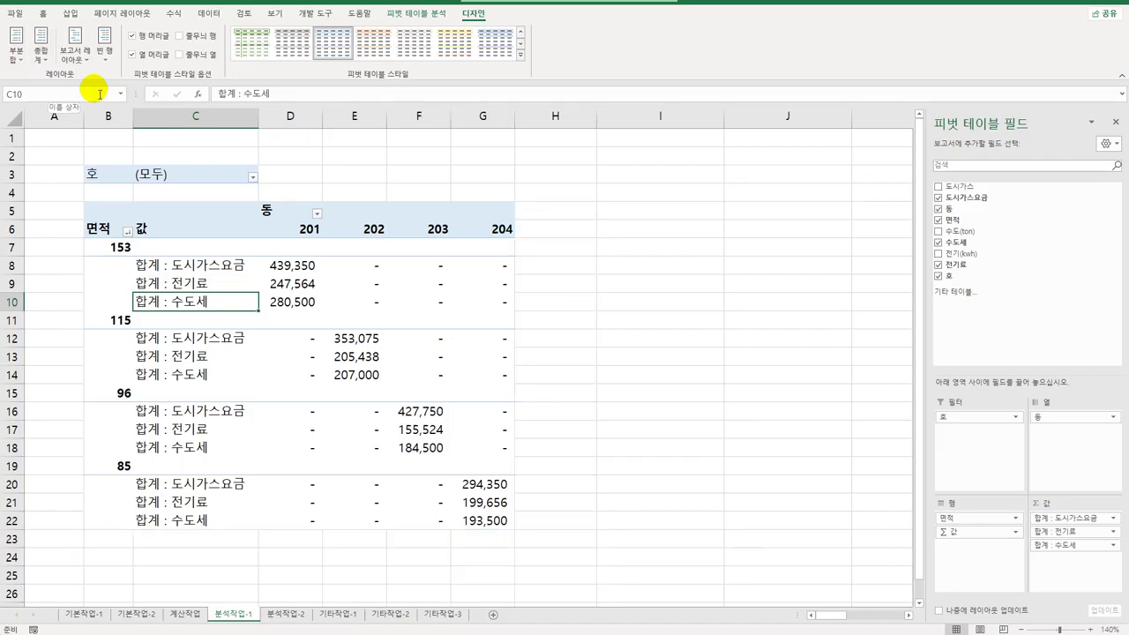
- Apply the unshaded, black-bordered light pivot style to the pivot table on the 분석작업-1 sheet
click(520, 56)
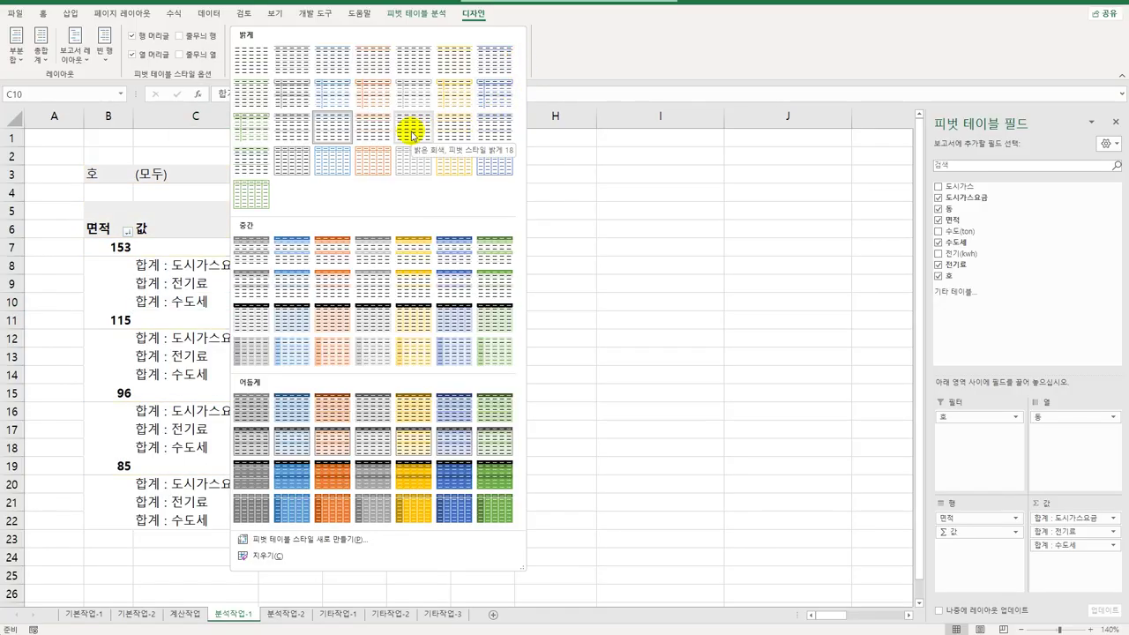
click(284, 165)
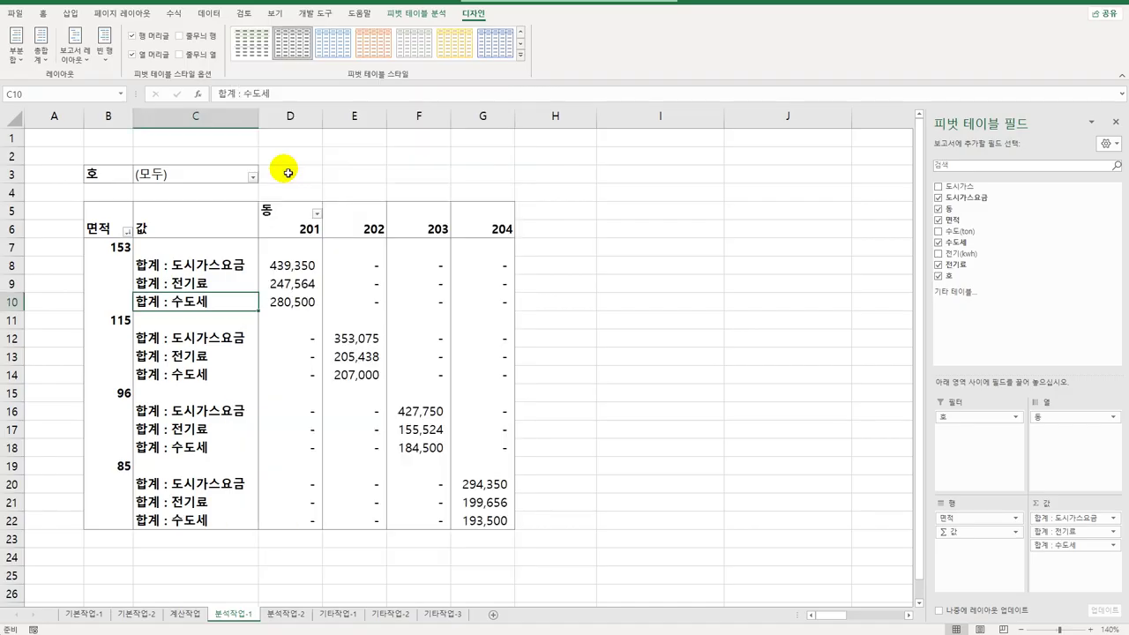
click(621, 391)
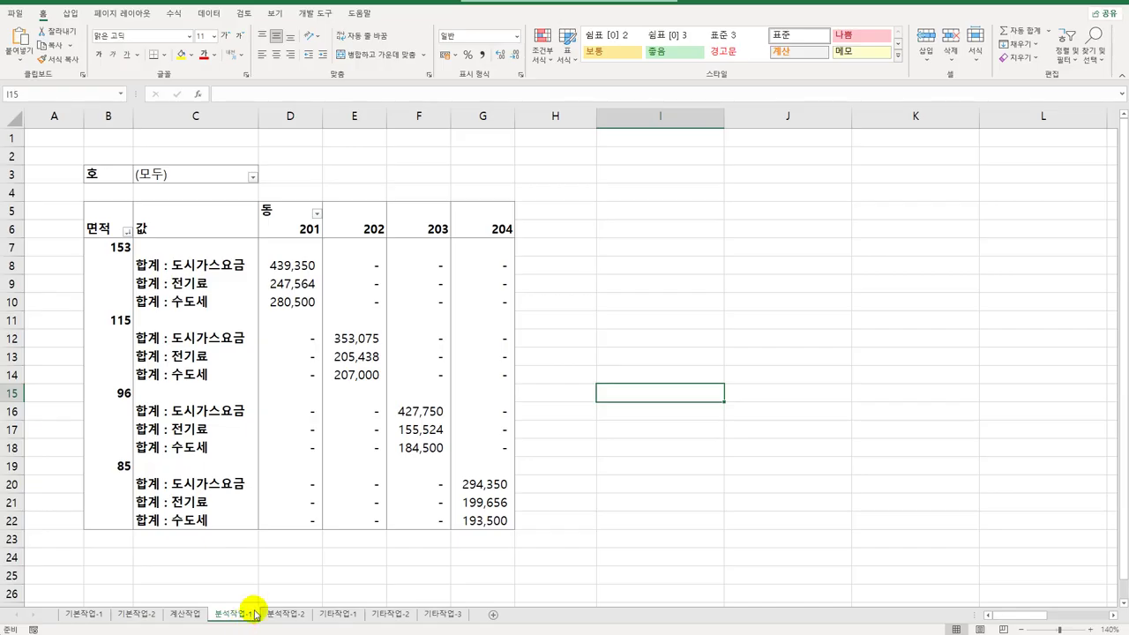
- Insert a new worksheet after 분석작업-1 and set its zoom to 140%
click(493, 616)
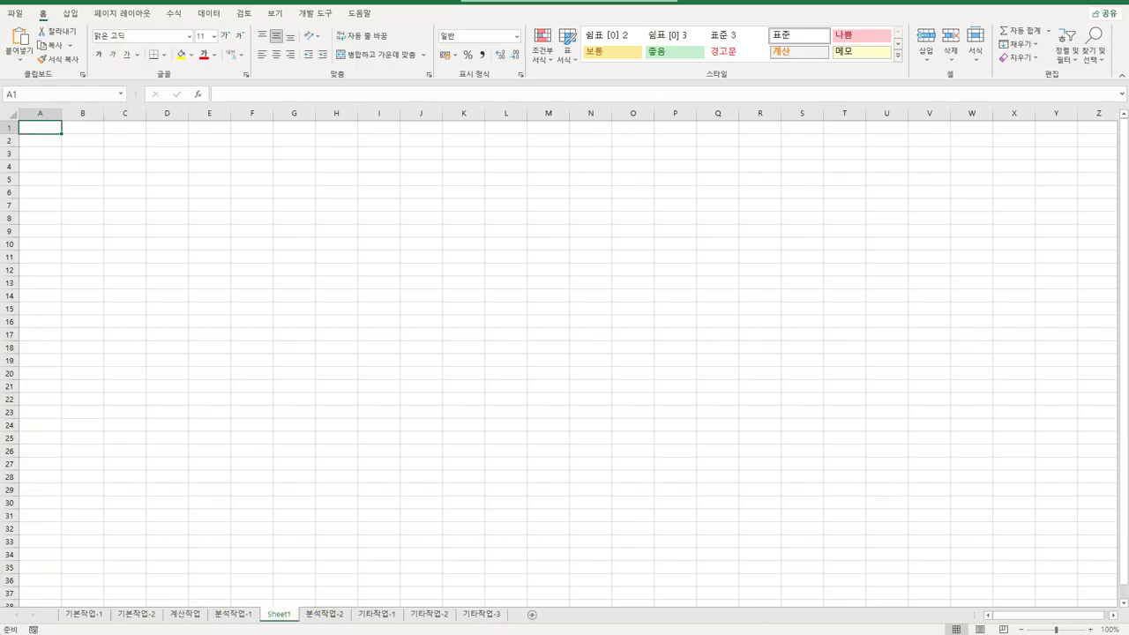
click(1087, 630)
click(1087, 630)
click(1088, 630)
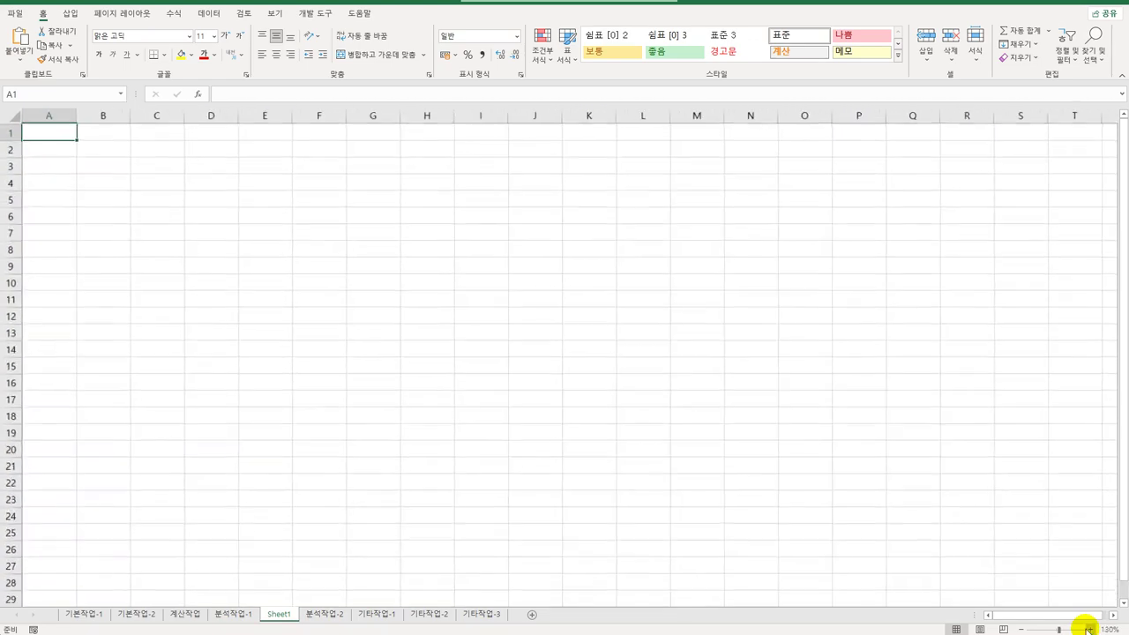
click(1088, 629)
click(234, 613)
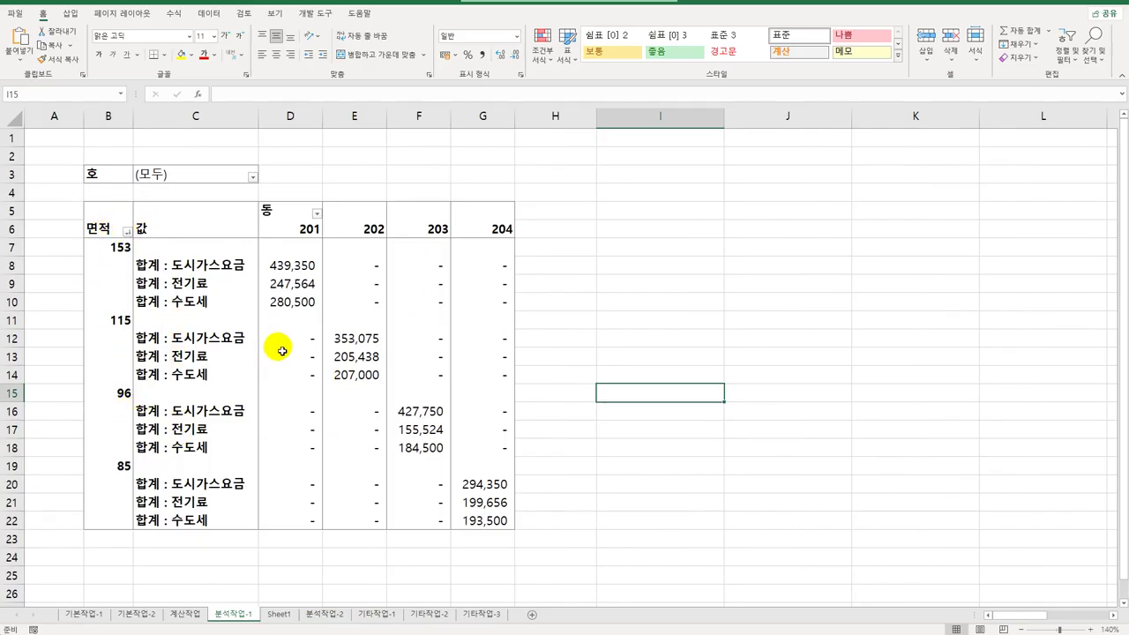
click(284, 613)
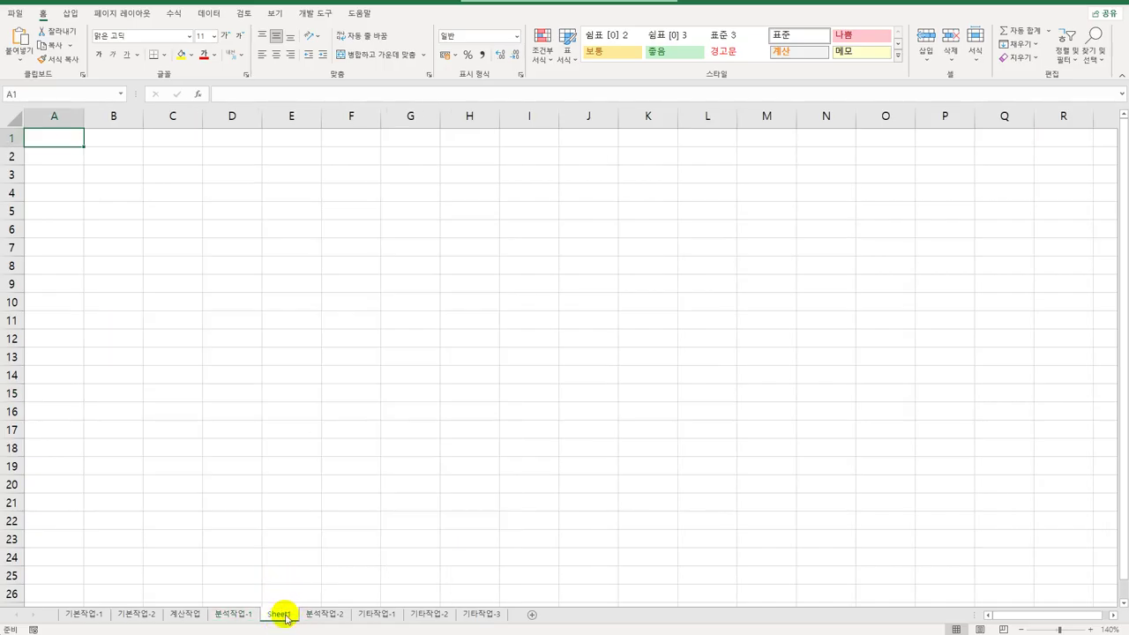
- From cell B5 of the new sheet, start a Microsoft Query import from MS Access Database using 아파트관리비.accdb
click(113, 195)
click(115, 213)
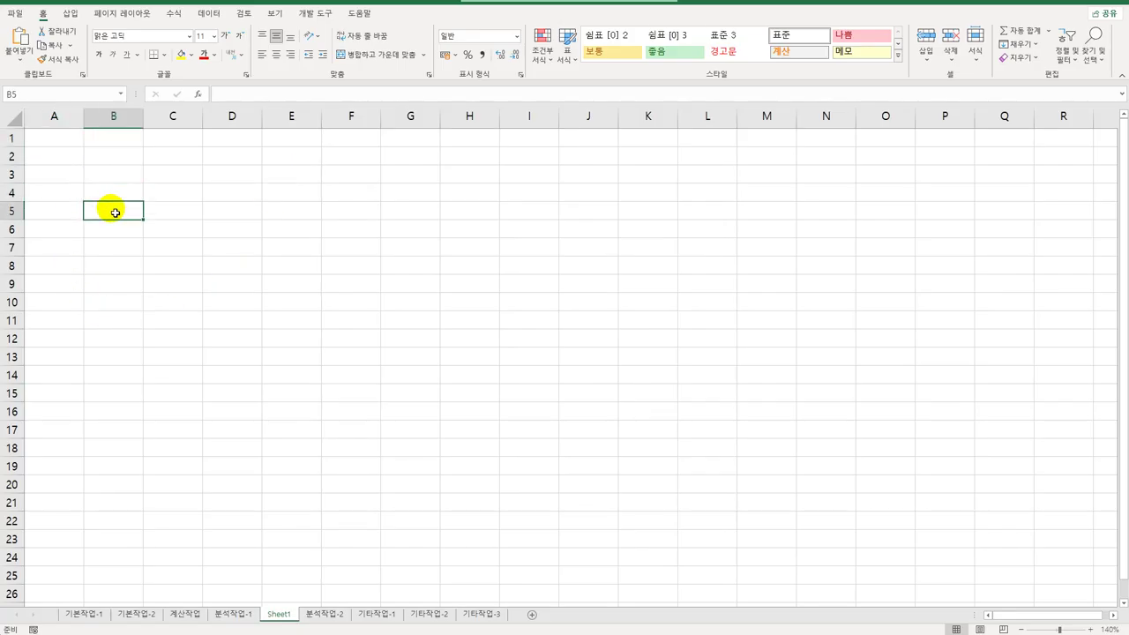
click(208, 14)
click(20, 46)
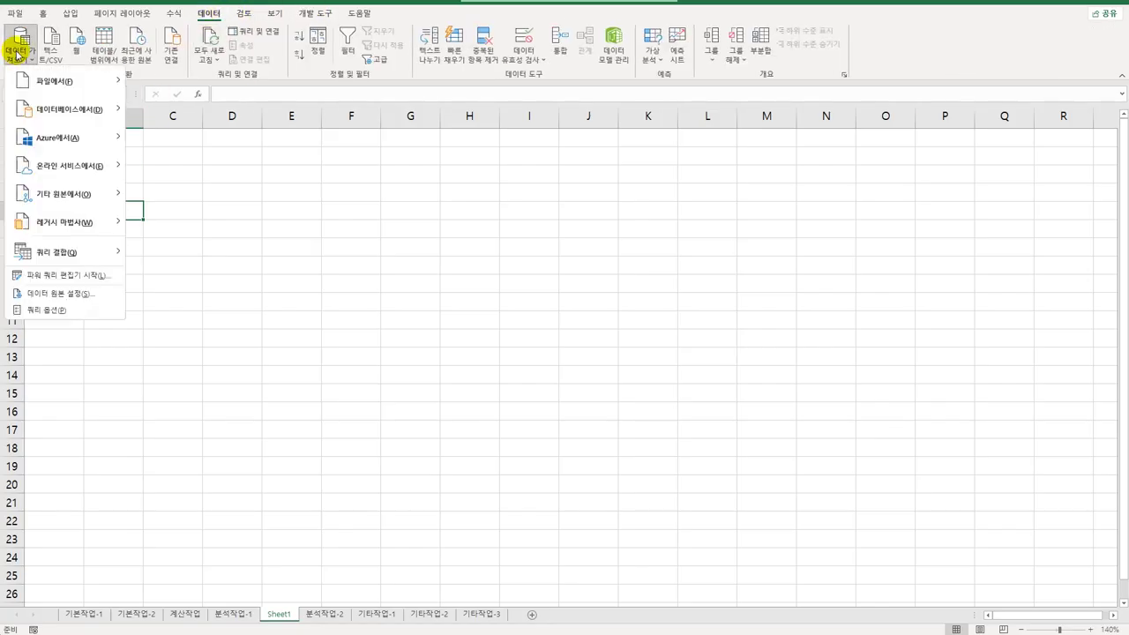
mouse_move(104, 194)
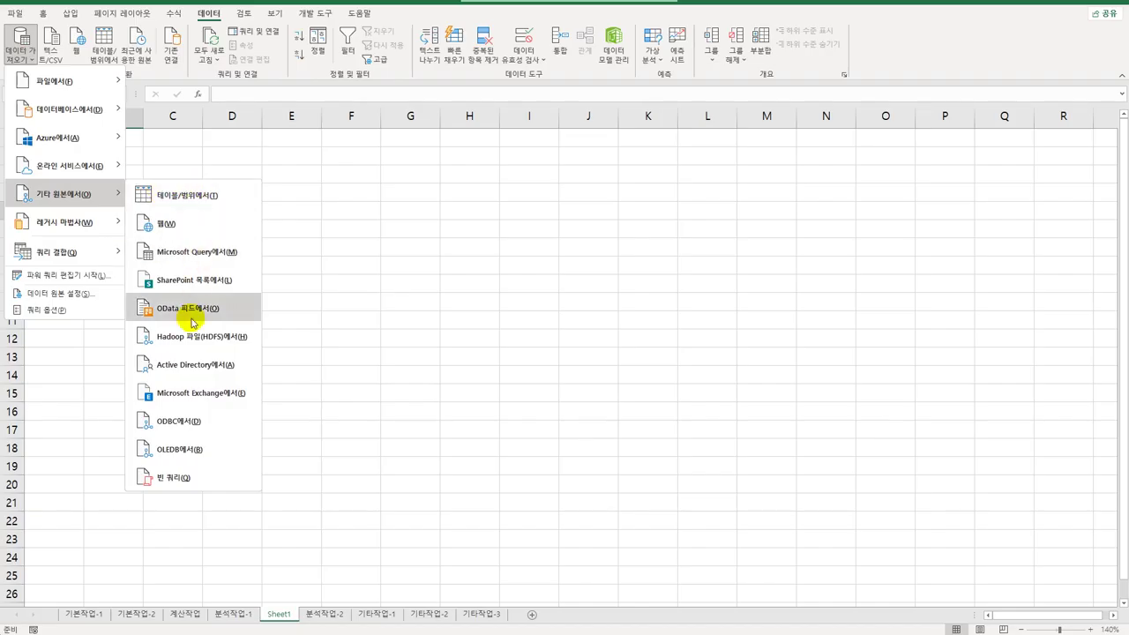
click(222, 256)
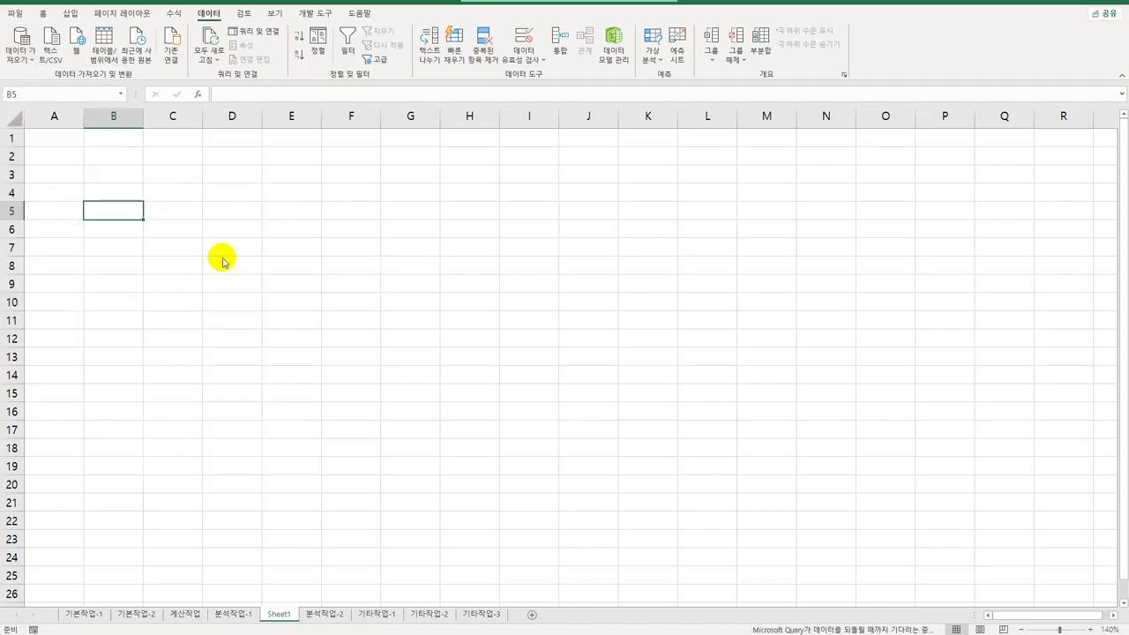
click(542, 331)
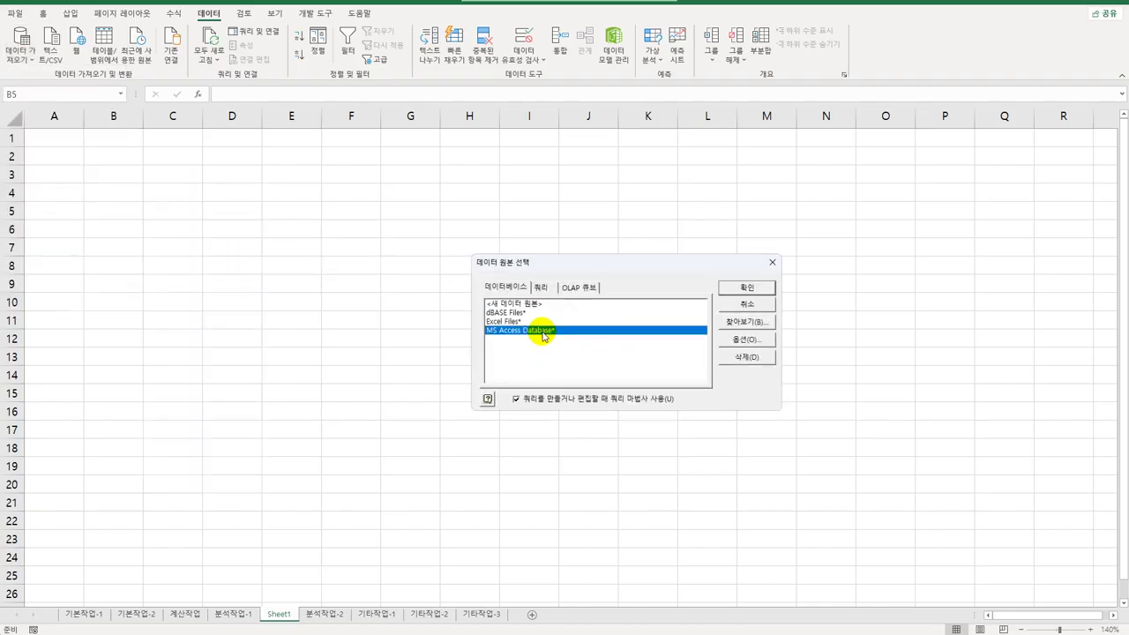
click(733, 287)
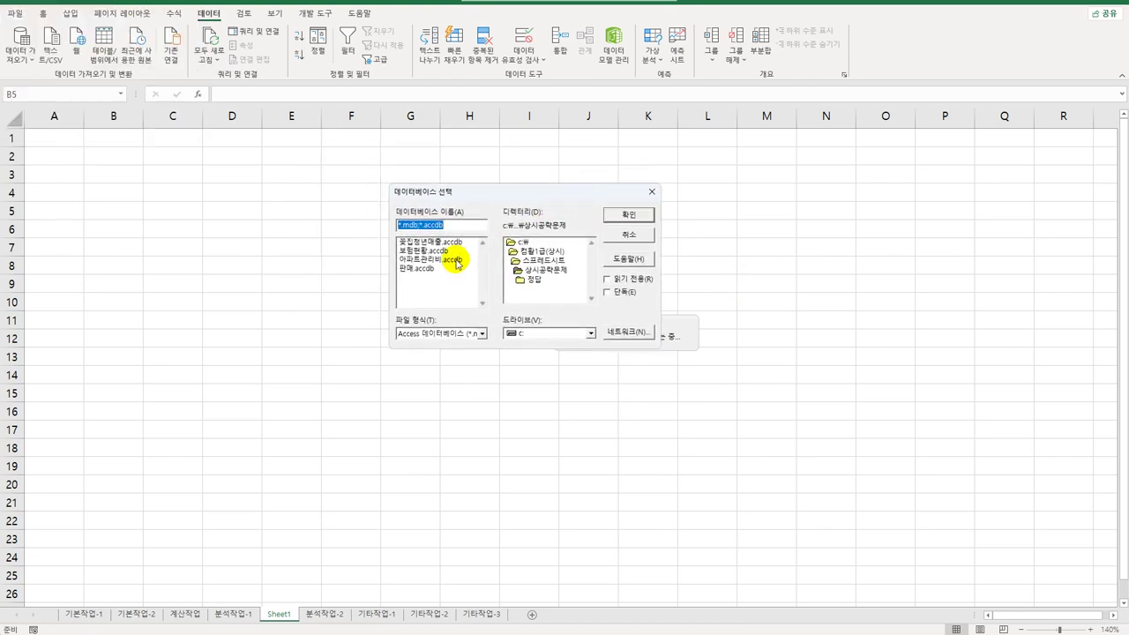
click(454, 261)
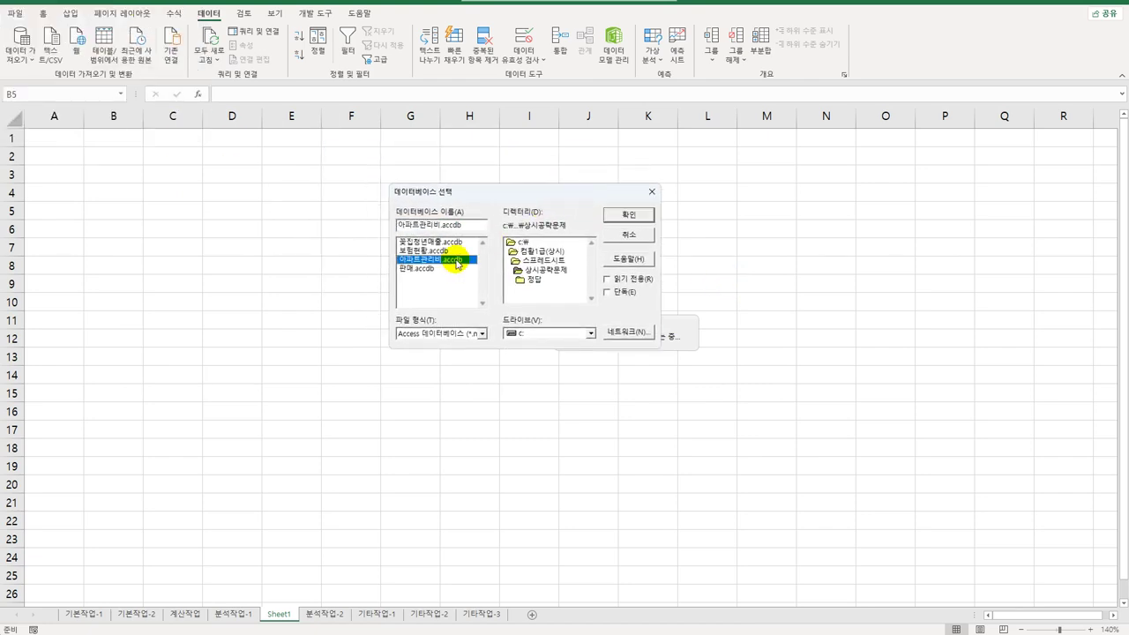
click(626, 215)
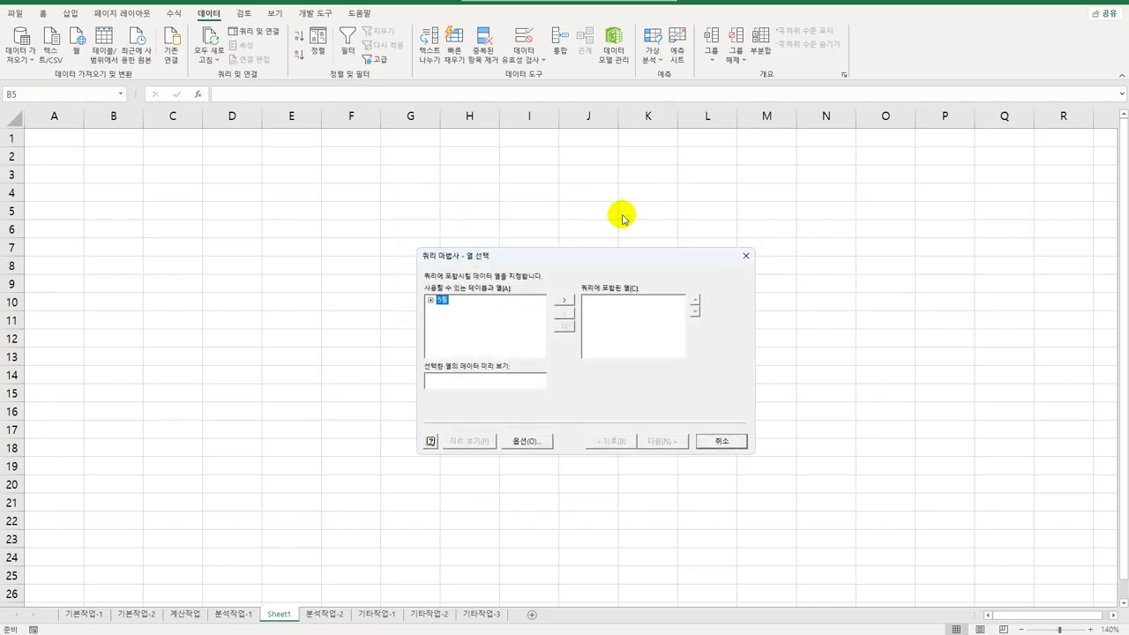
- Include the 동, 호, 면적, 도시가스, 전기(kwh) and 수도(ton) columns of the 5월 table in the query
click(431, 301)
click(432, 302)
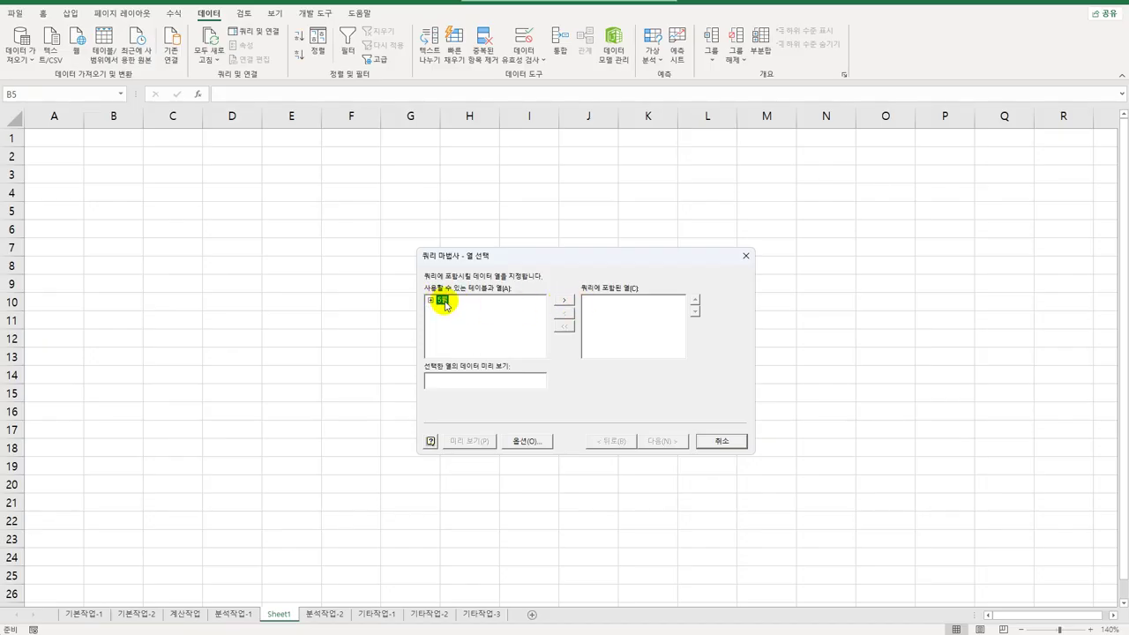
double_click(443, 301)
double_click(451, 309)
double_click(453, 310)
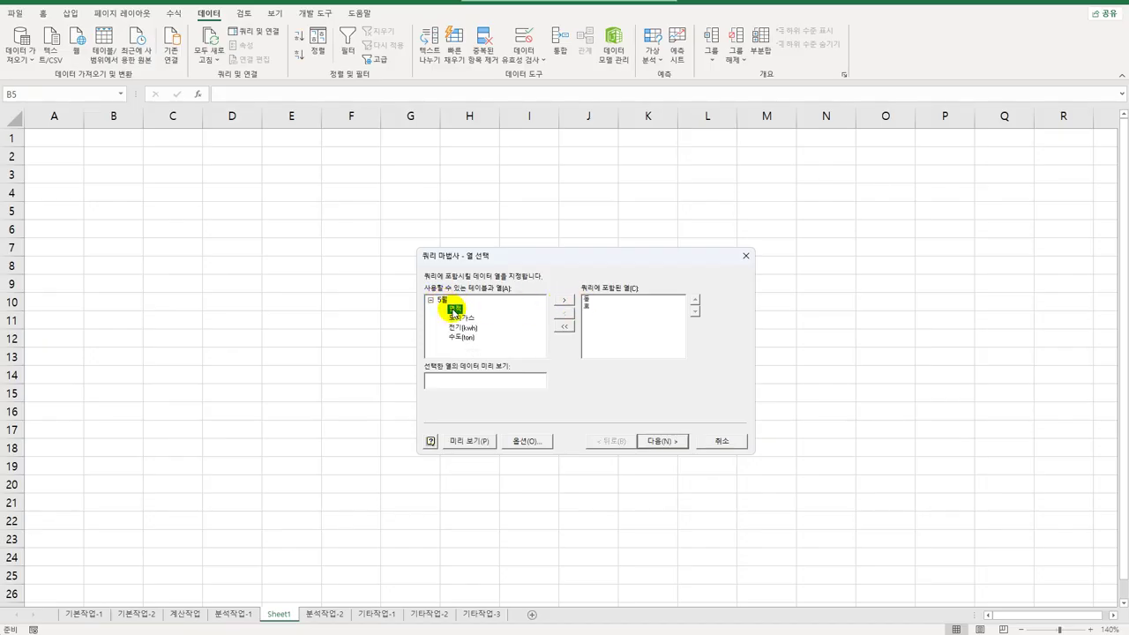
double_click(453, 310)
double_click(453, 310)
double_click(454, 309)
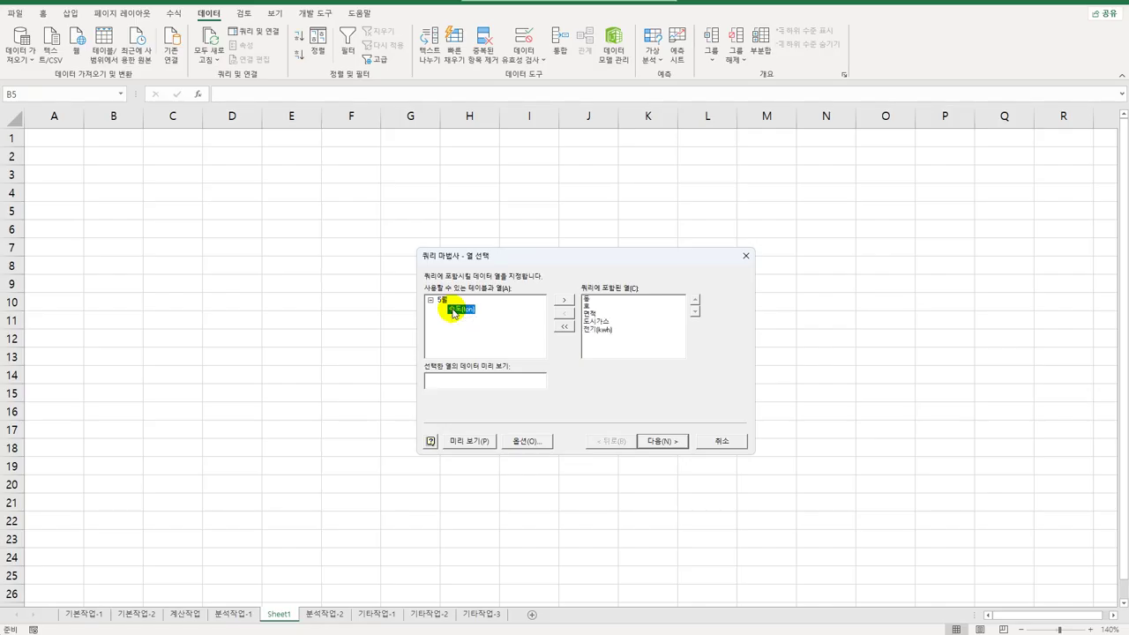
double_click(453, 310)
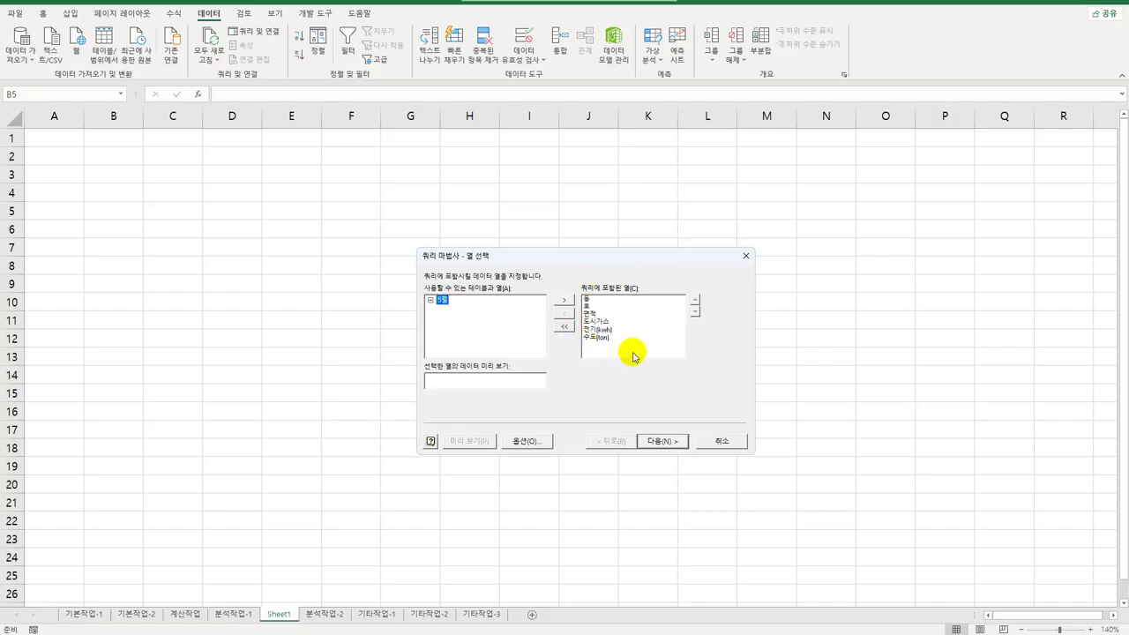
- Finish the query without filtering or sorting and import the data as a PivotTable report at cell B5 of the existing sheet
click(666, 441)
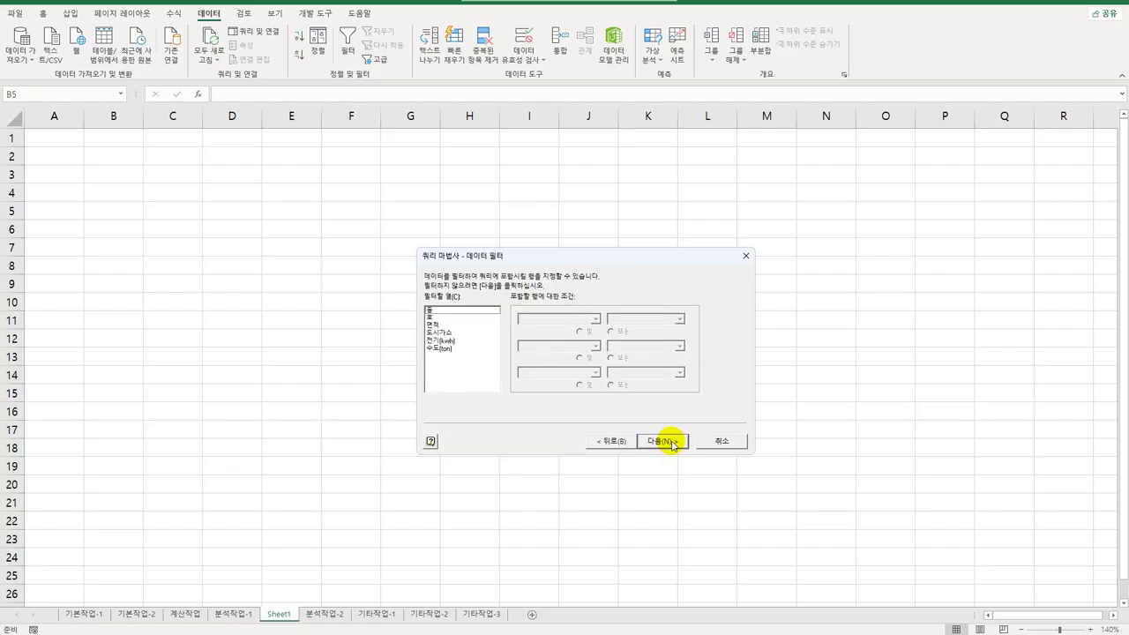
click(675, 444)
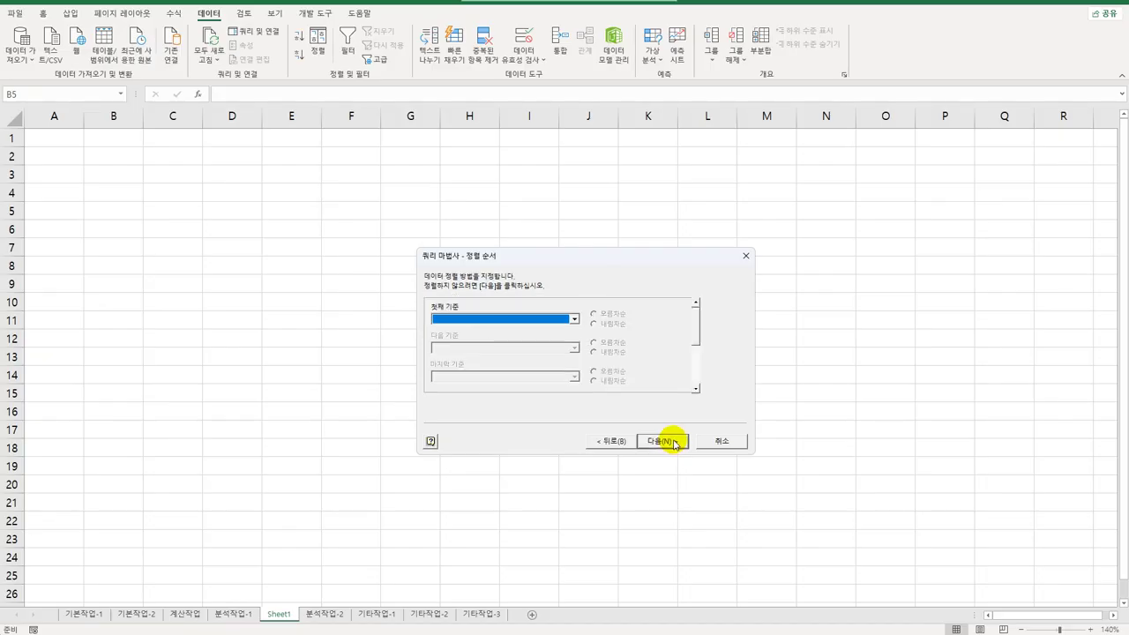
click(674, 444)
click(672, 442)
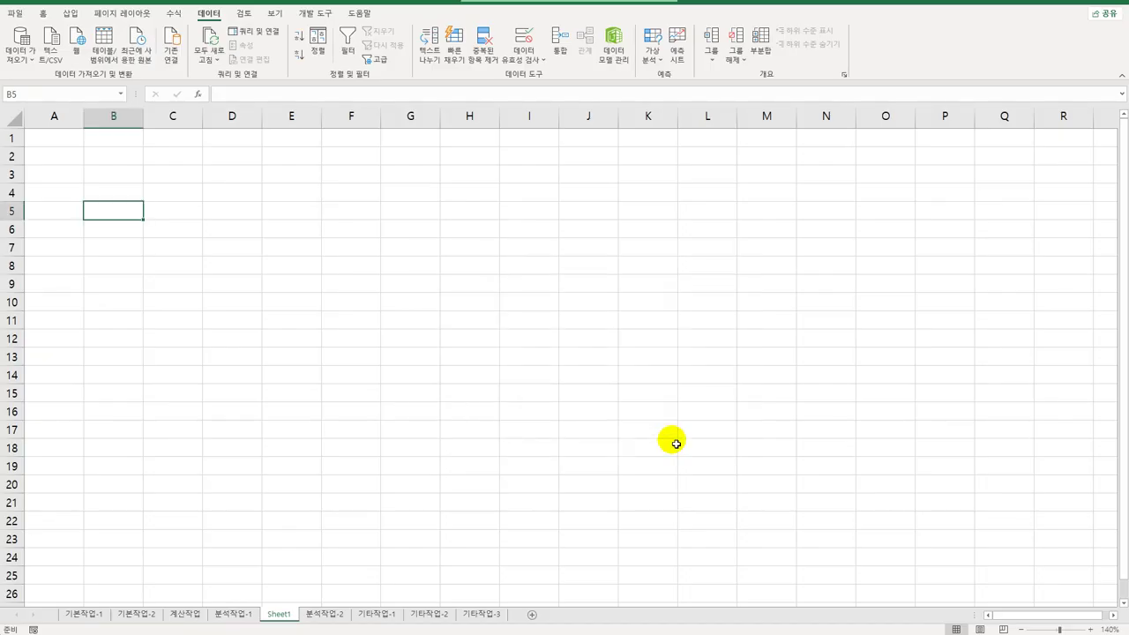
click(527, 239)
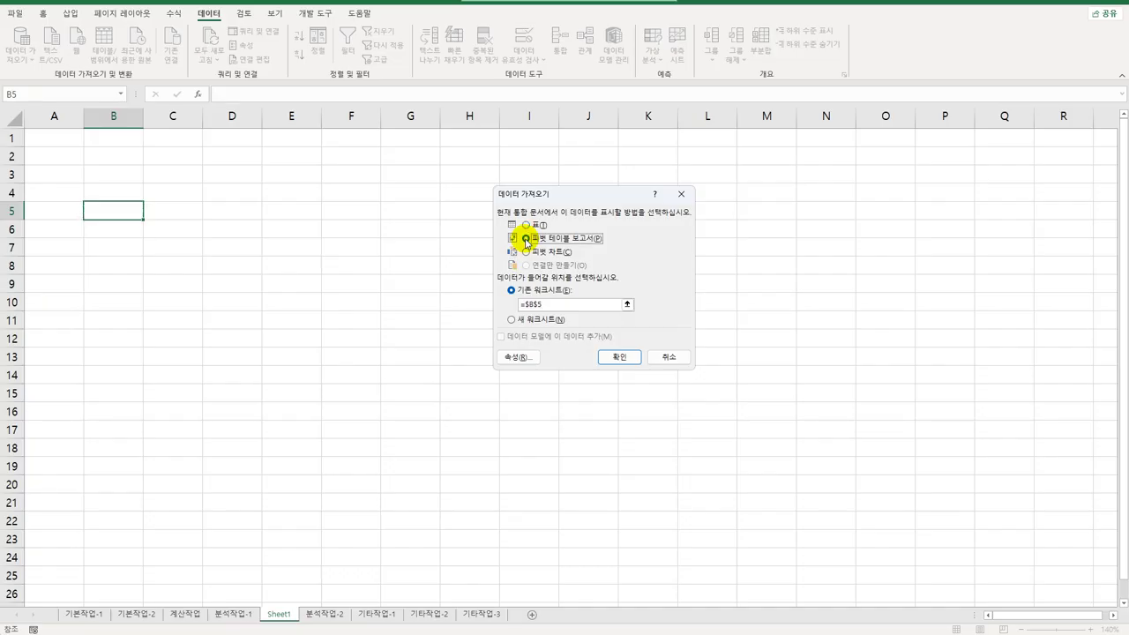
click(110, 216)
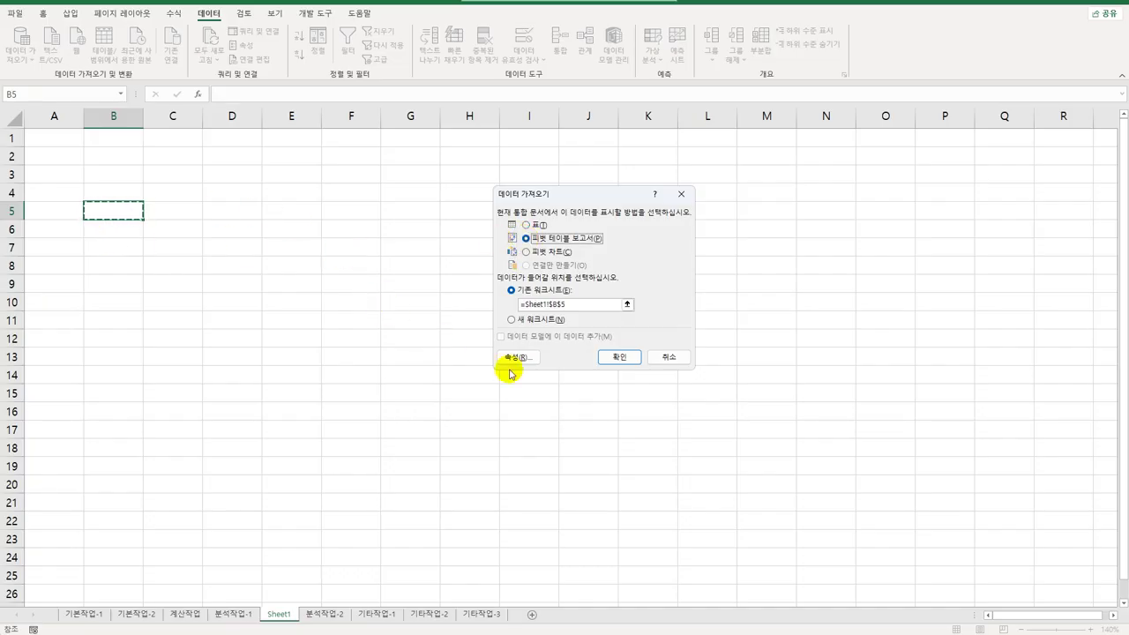
click(618, 357)
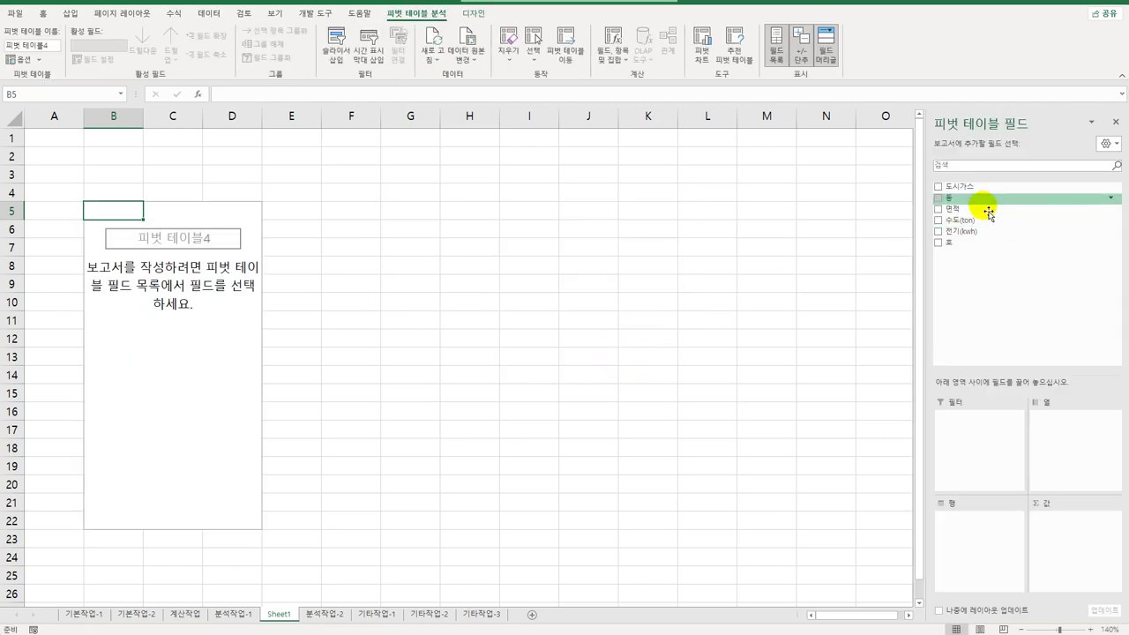
- Lay out the pivot table with 호 as the report filter, 면적 in rows and 동 in columns
drag(962, 242, 988, 469)
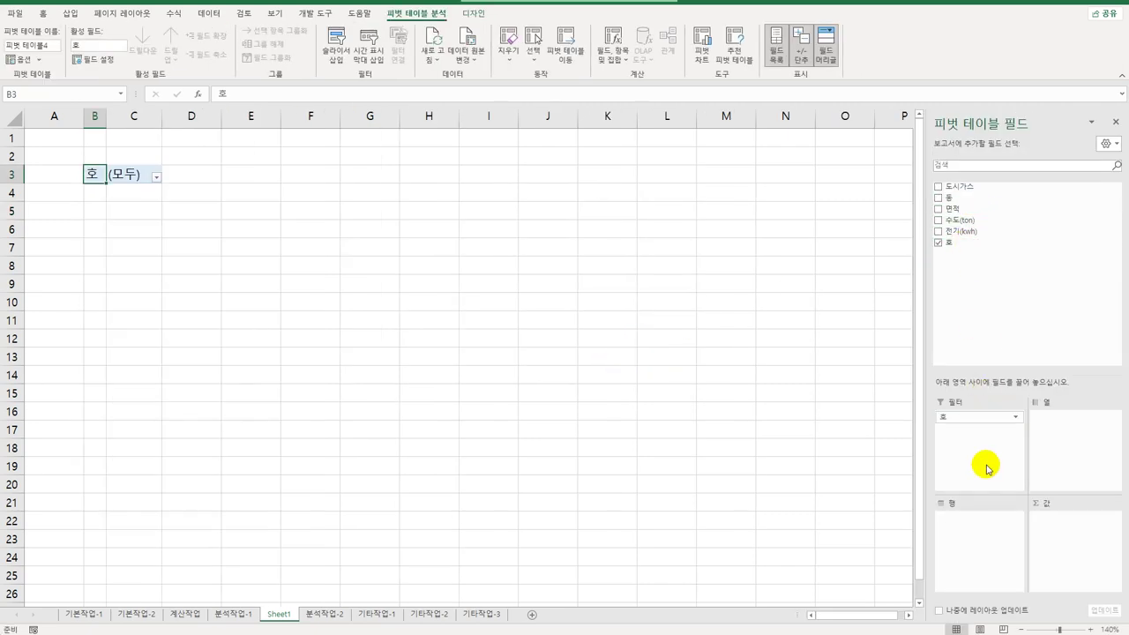
drag(957, 212, 991, 558)
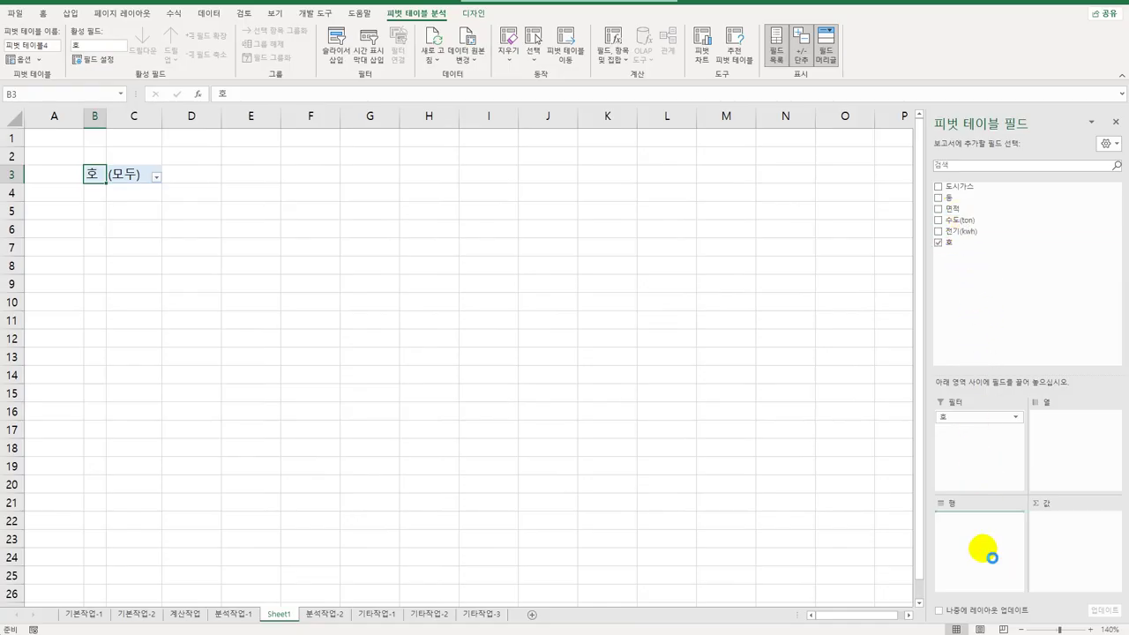
drag(945, 199, 1050, 476)
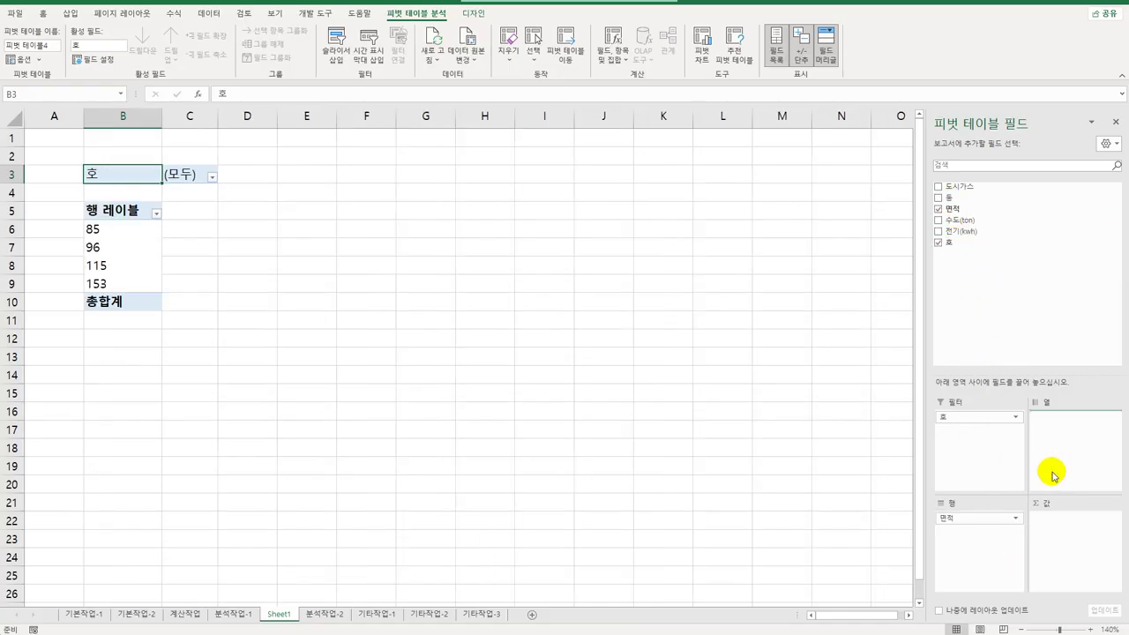
- Add a calculated field named 도시가스요금 with the formula =도시가스*725
click(615, 69)
click(637, 111)
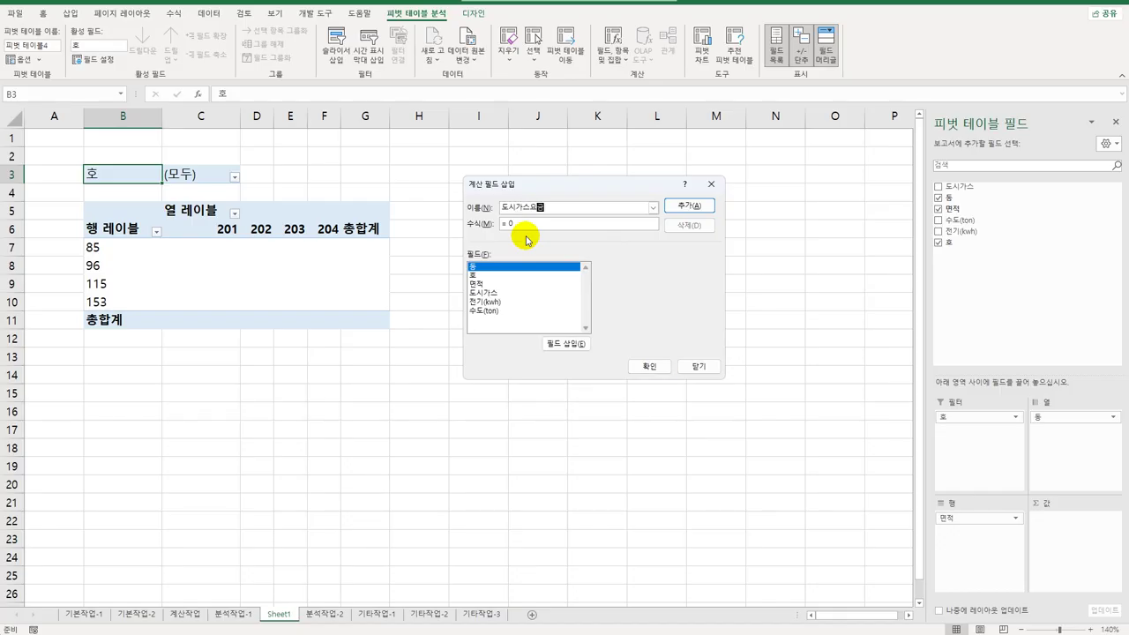
double_click(503, 292)
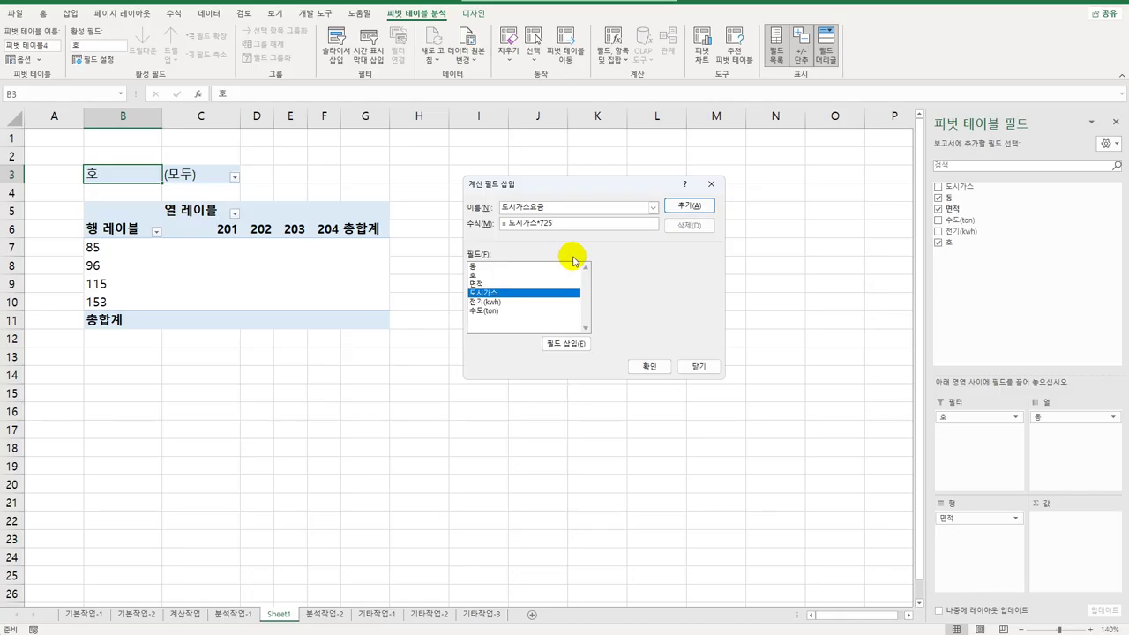
click(690, 205)
- Add a calculated field named 전기료 with the formula ='전기(kwh)'*118
drag(562, 207, 410, 204)
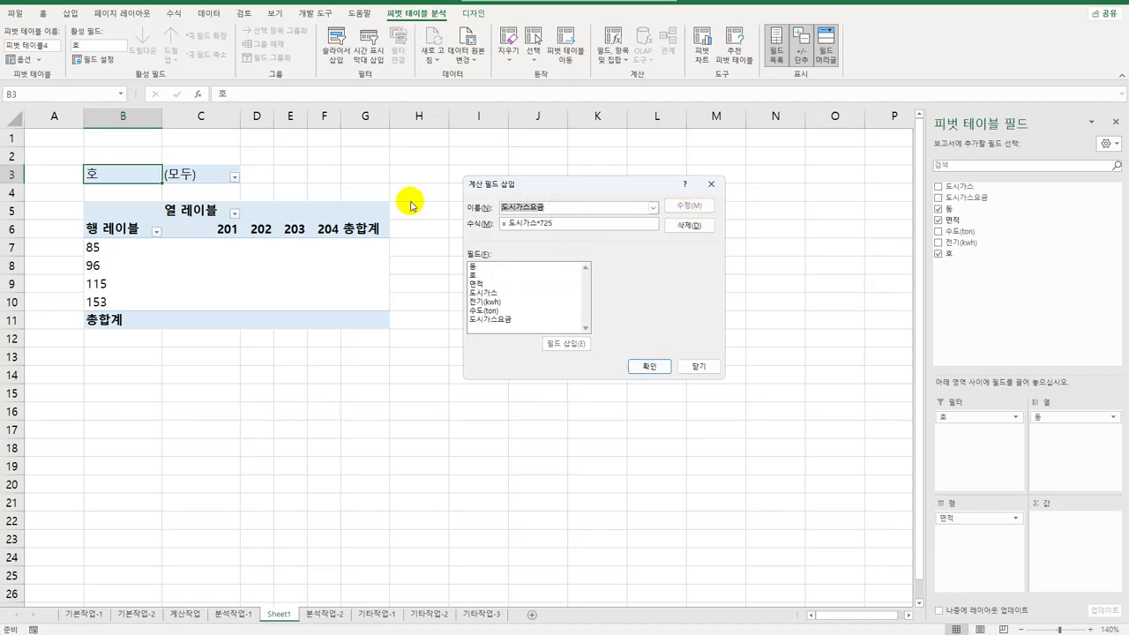
text(ㅈ)
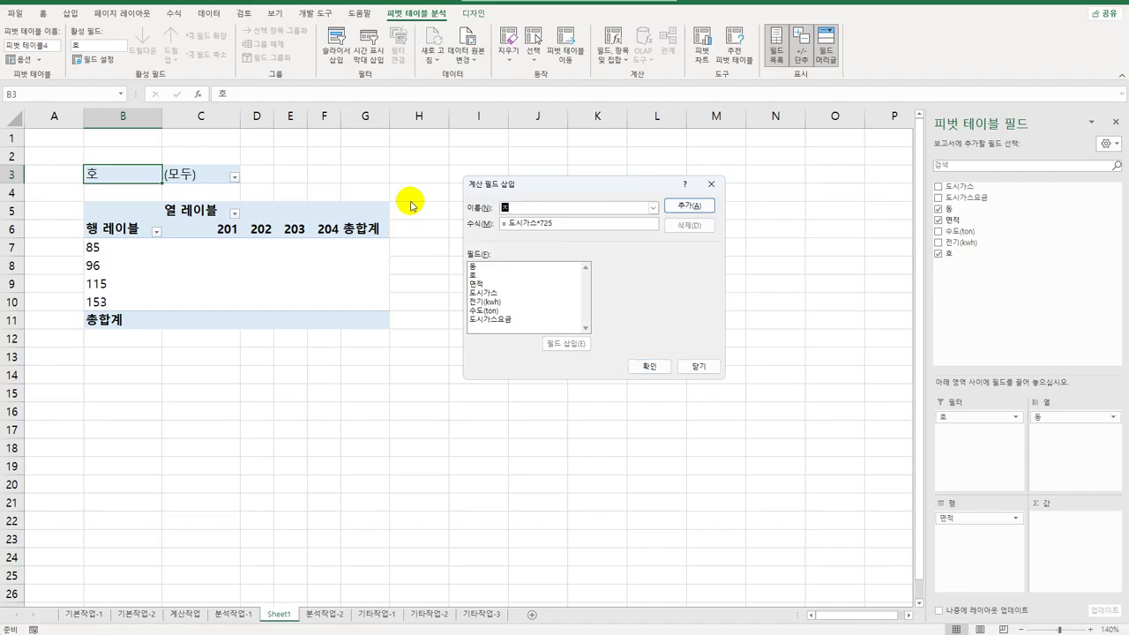
text(기료)
key(Tab)
text(=)
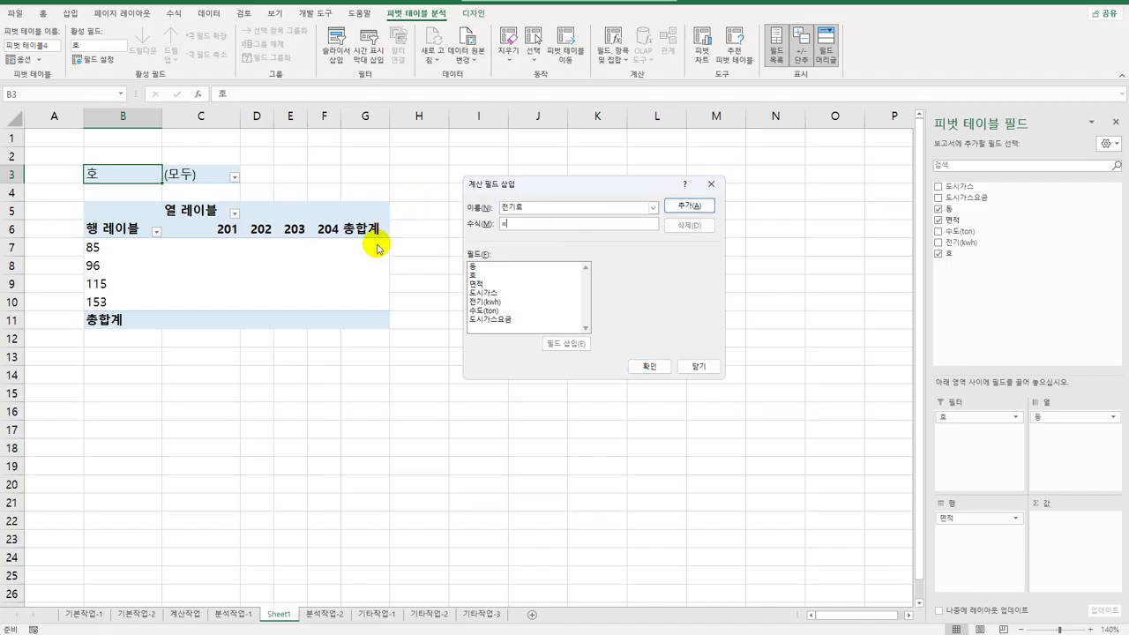
double_click(502, 302)
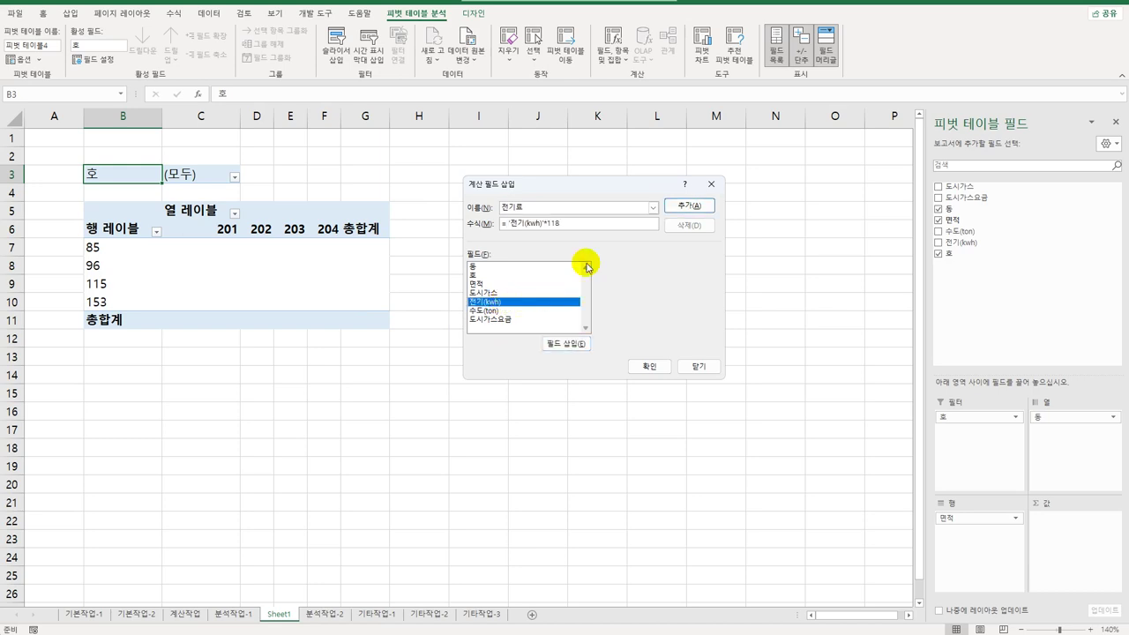
click(677, 206)
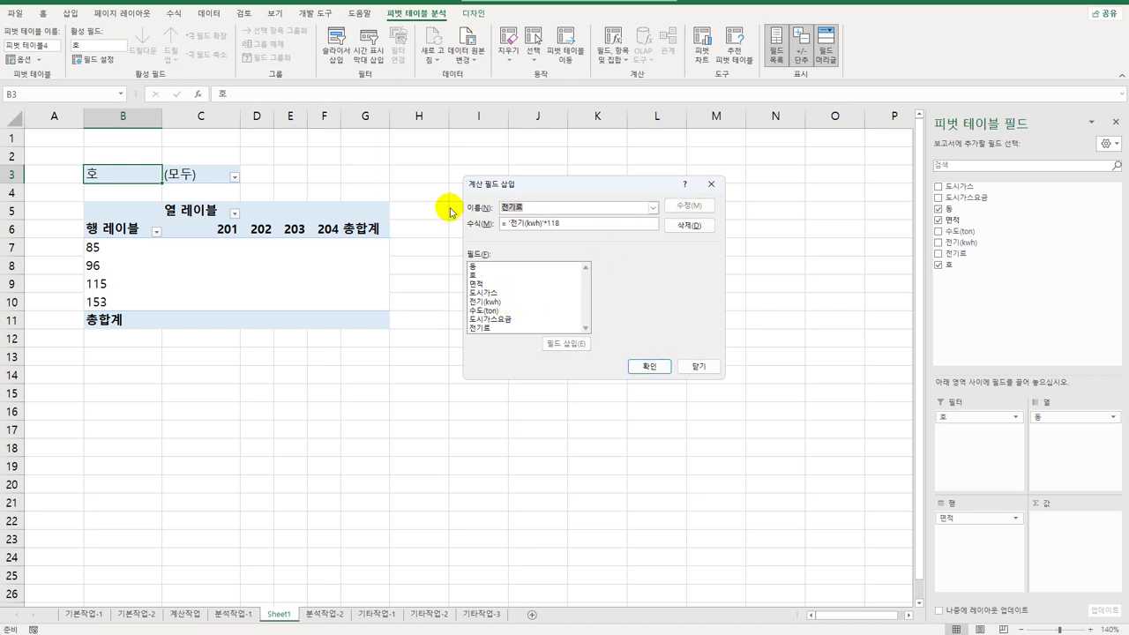
- Add a calculated field named 수도세 with the formula ='수도(ton)'*1500 and finish inserting calculated fields
text(ㅈ도세)
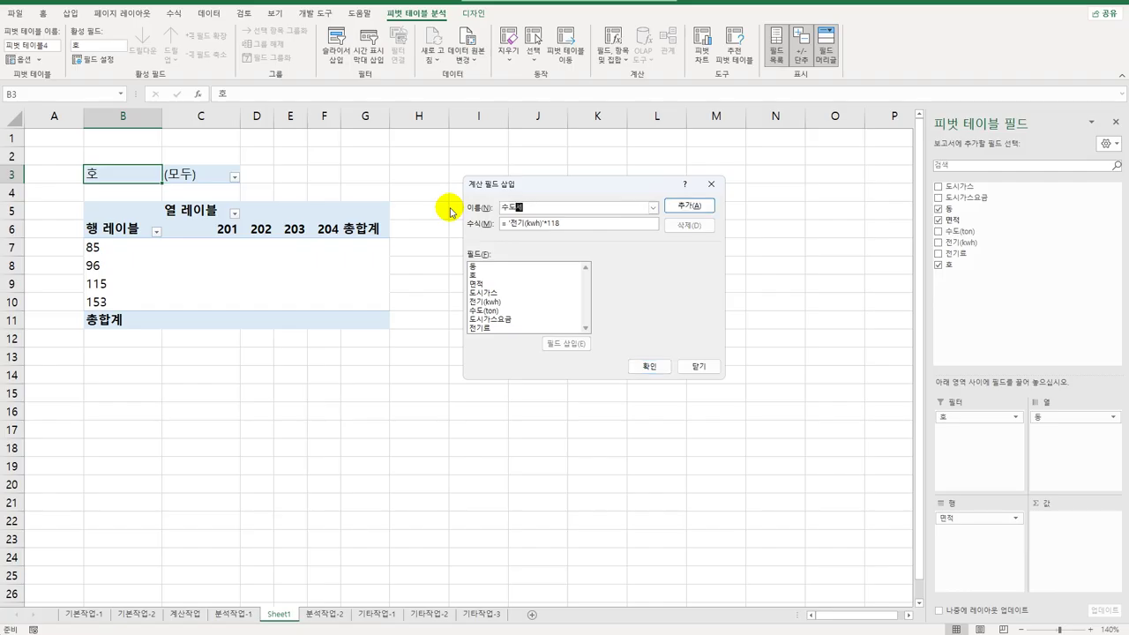
key(Tab)
text(=)
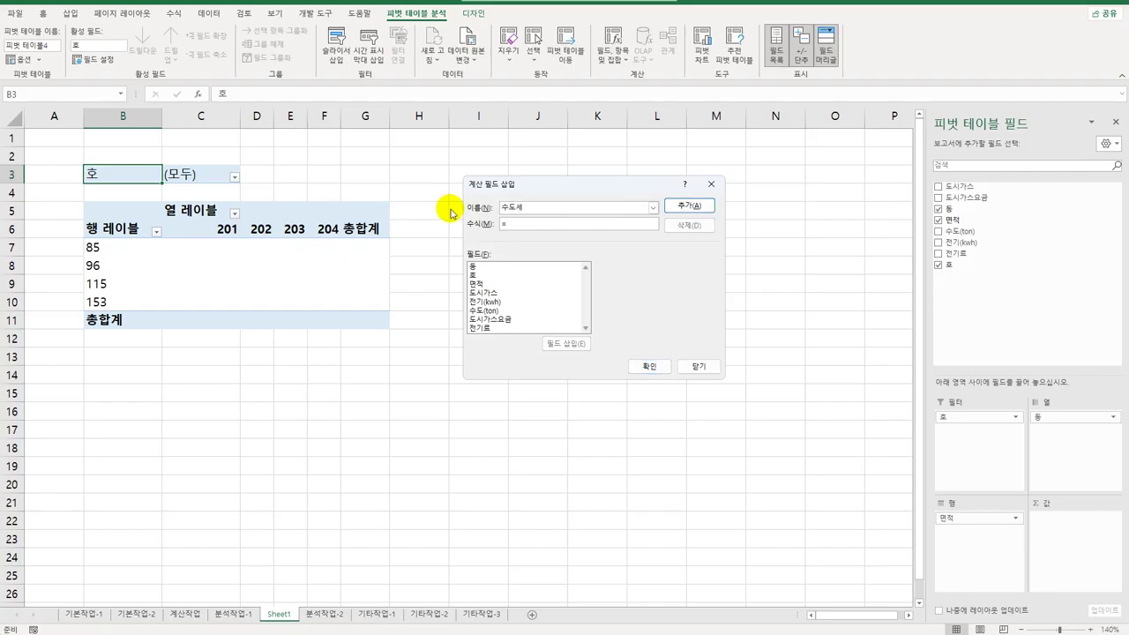
double_click(485, 310)
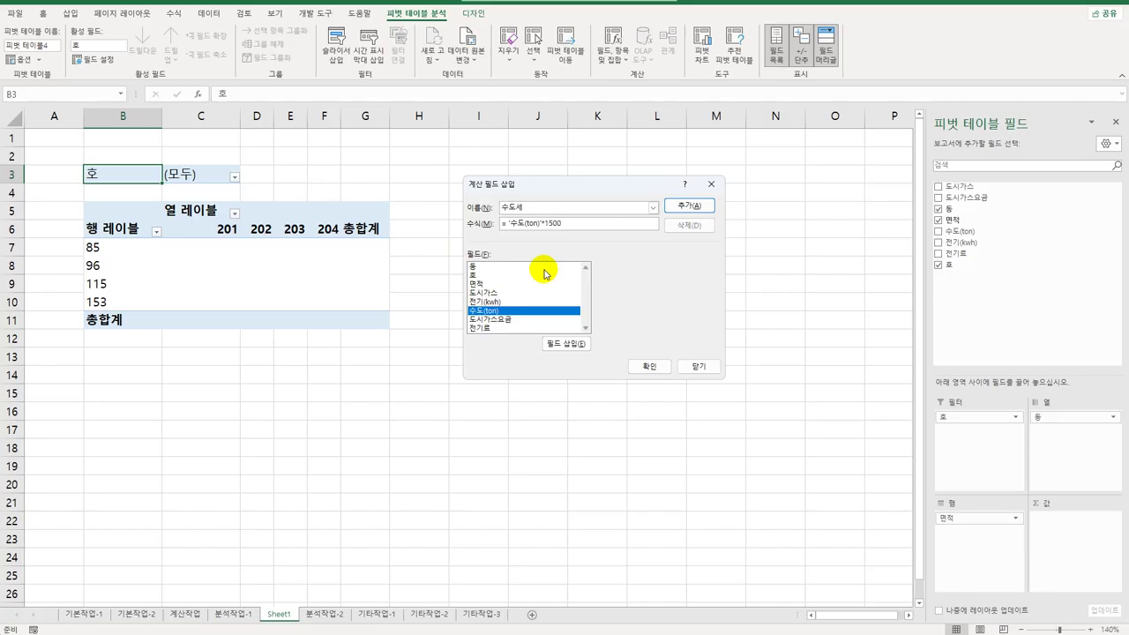
click(674, 208)
click(650, 366)
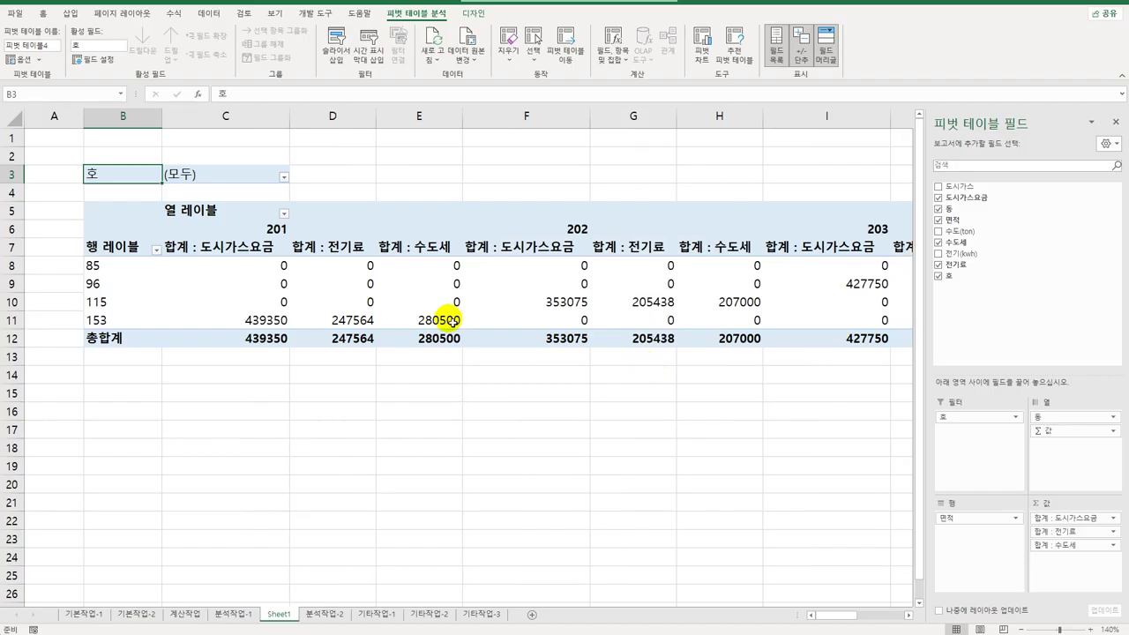
- Show the pivot table in outline form (개요 형식) and sort 면적 in descending order
click(473, 13)
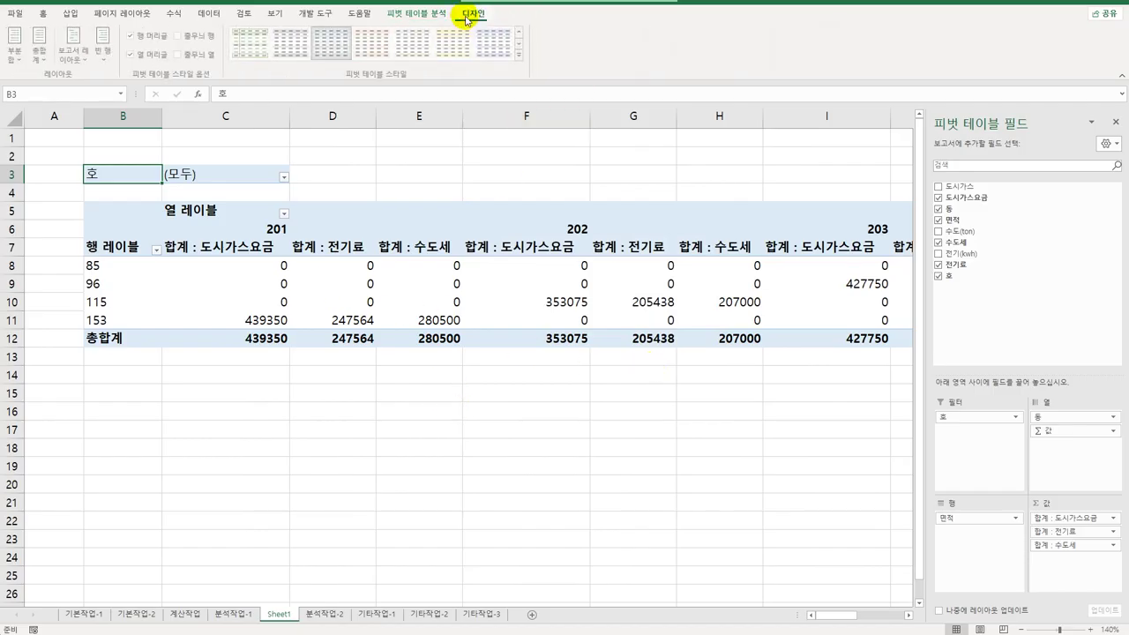
click(87, 64)
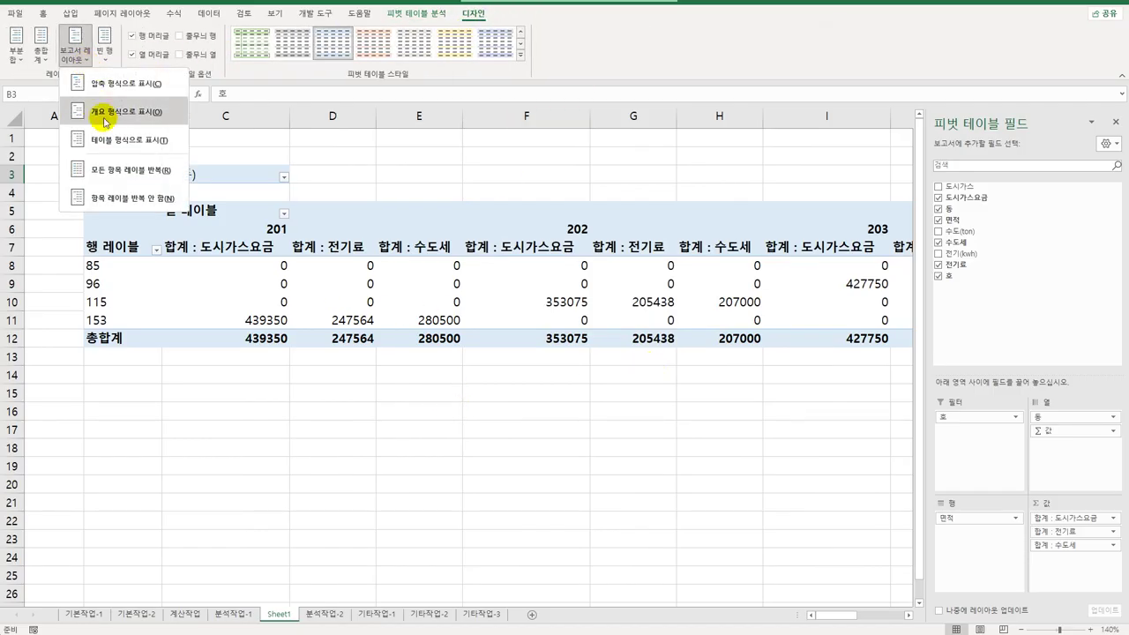
click(108, 124)
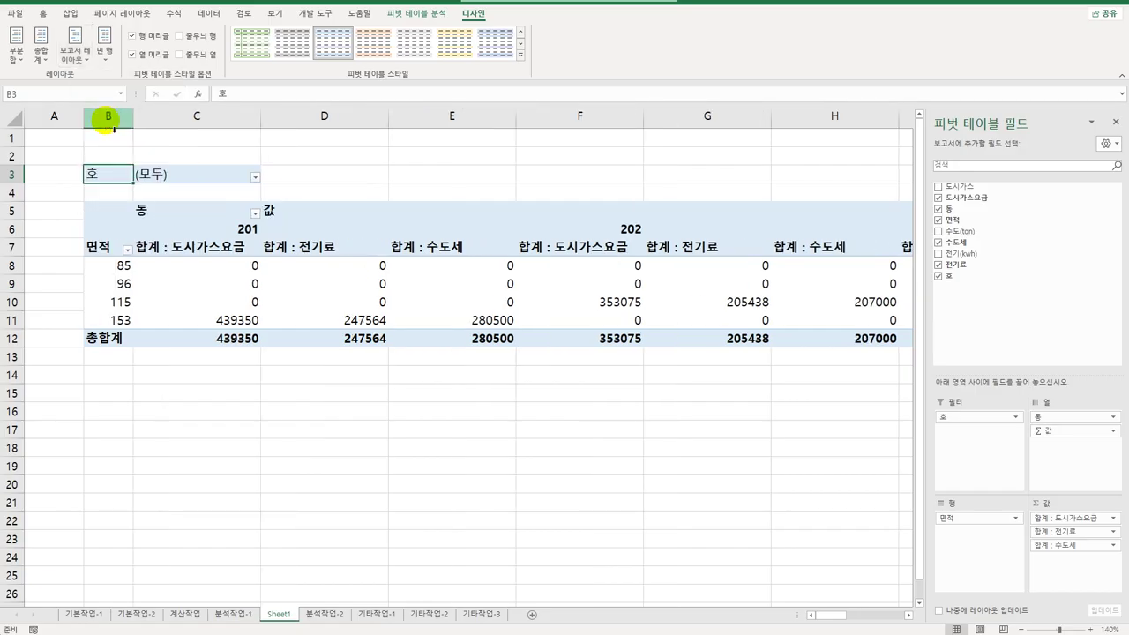
click(128, 253)
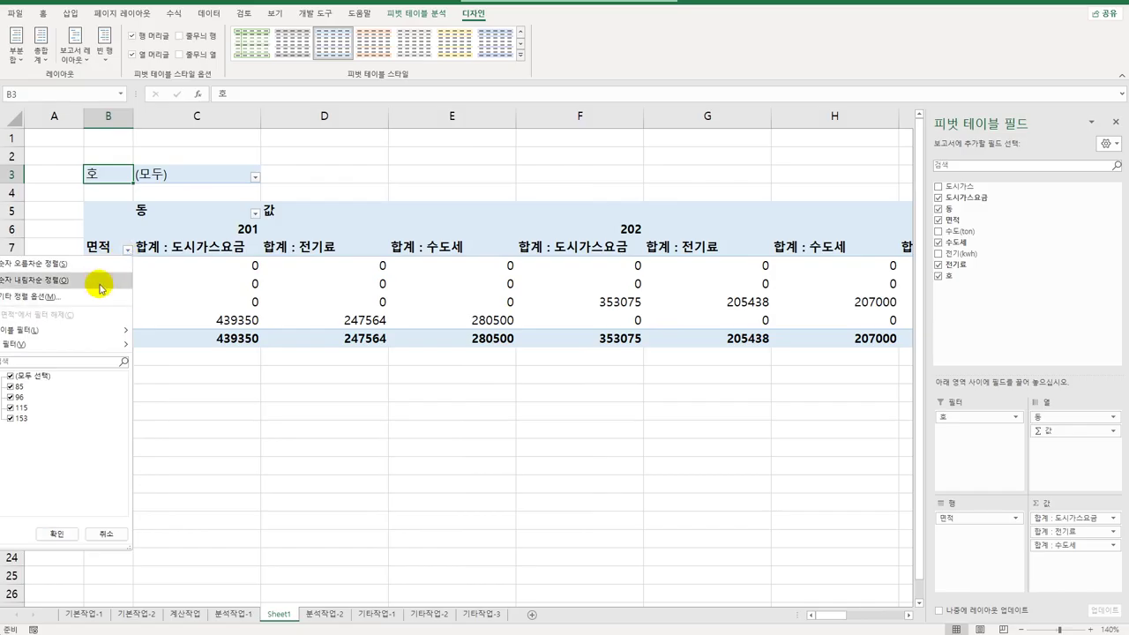
click(31, 283)
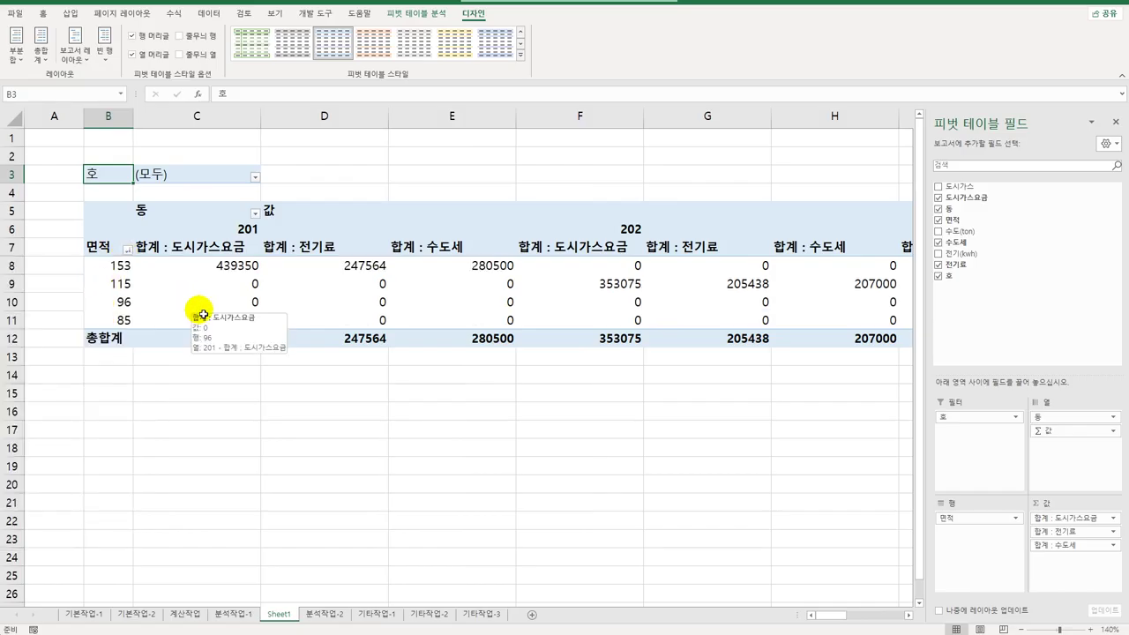
- Move the Σ 값 field from the columns area to the rows area below 면적
click(200, 254)
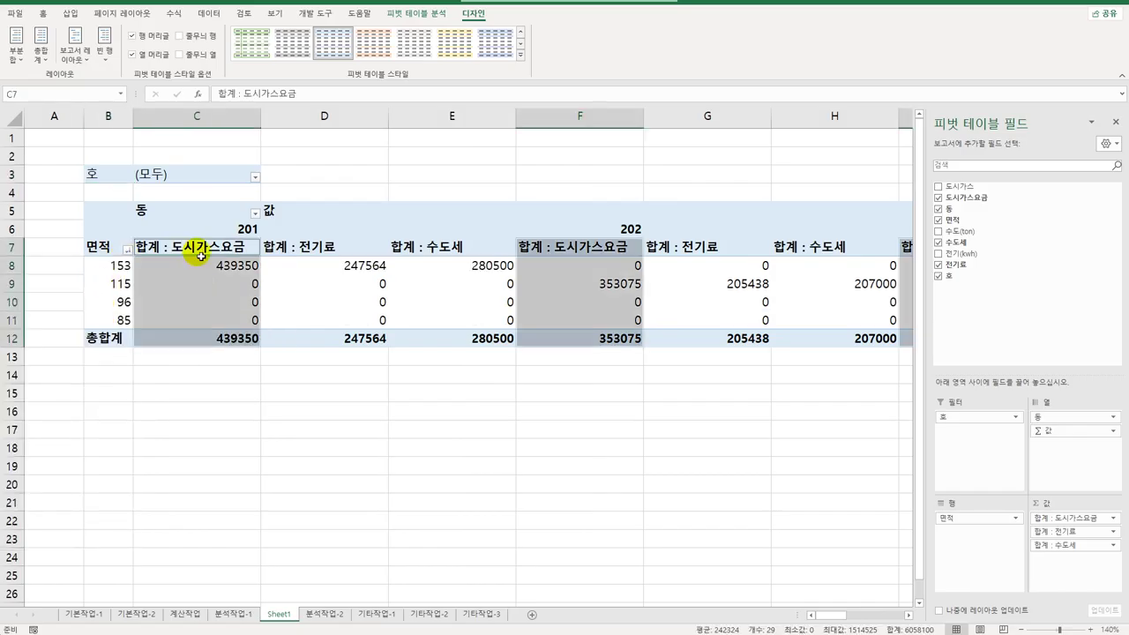
drag(1046, 433, 986, 540)
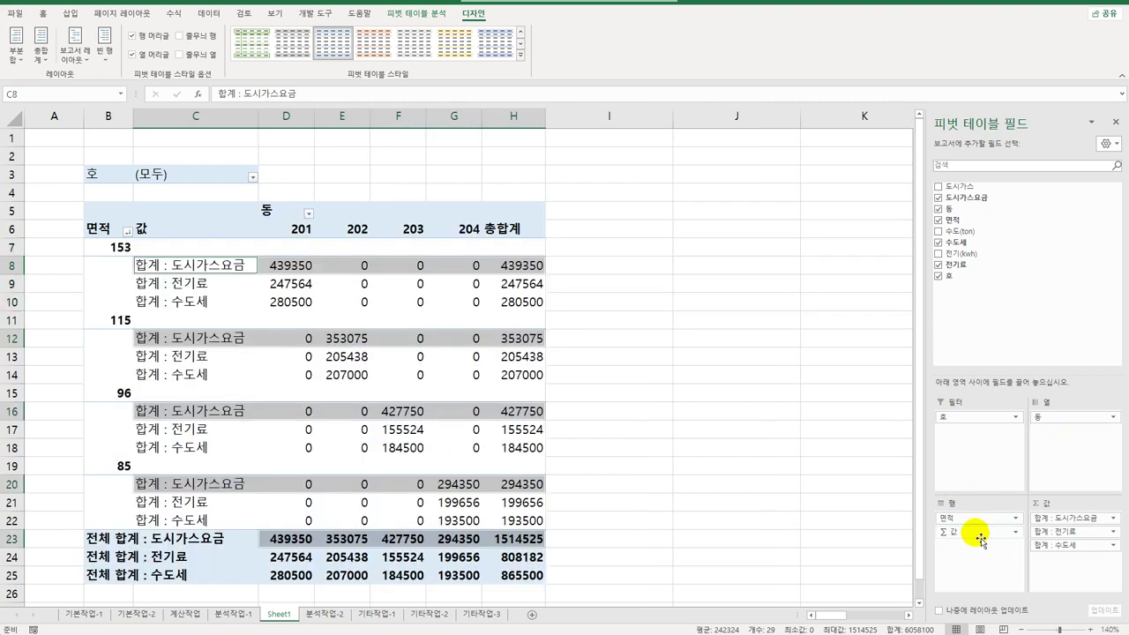
click(623, 380)
- Format the 합계 : 도시가스요금 value field as accounting (회계) with 0 decimals and no currency symbol
click(200, 269)
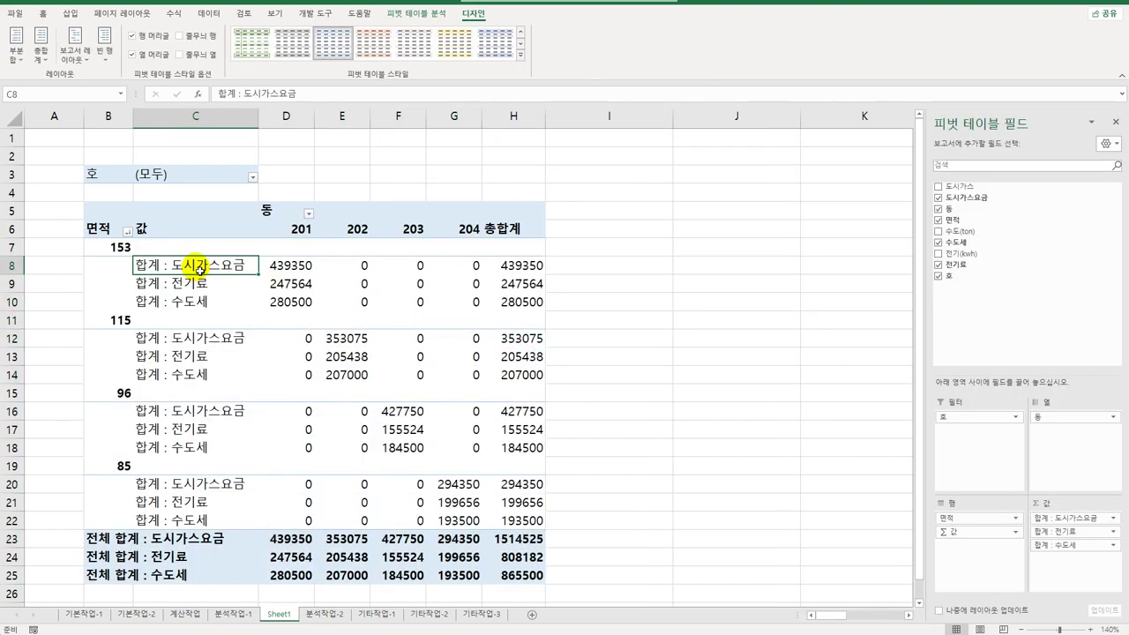
double_click(200, 268)
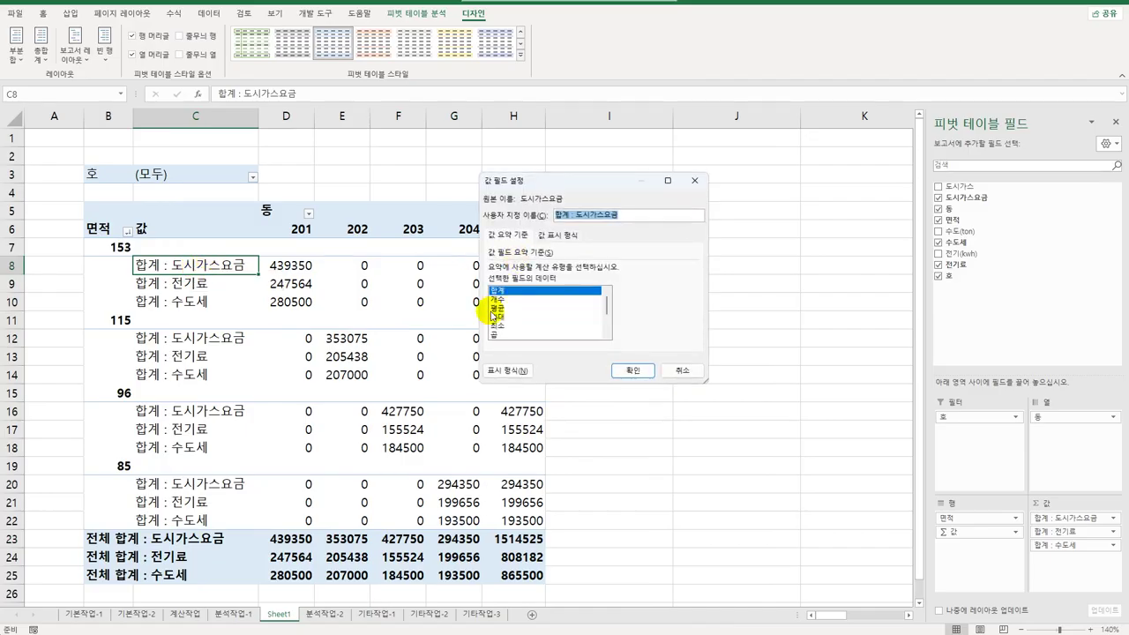
click(505, 370)
click(464, 209)
click(464, 200)
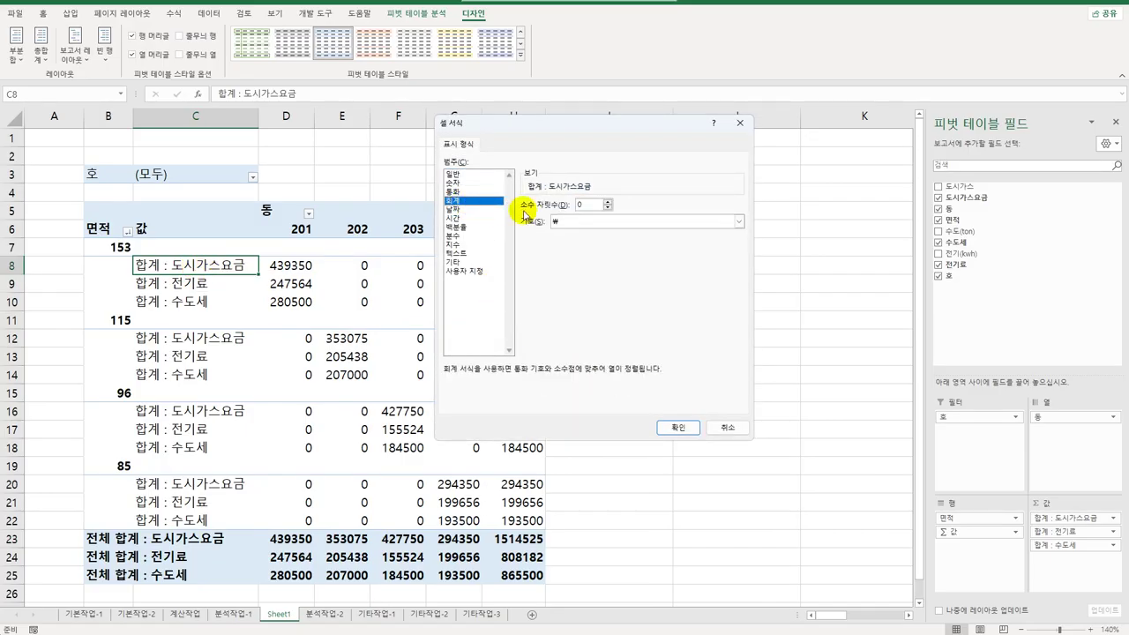
click(563, 221)
click(580, 239)
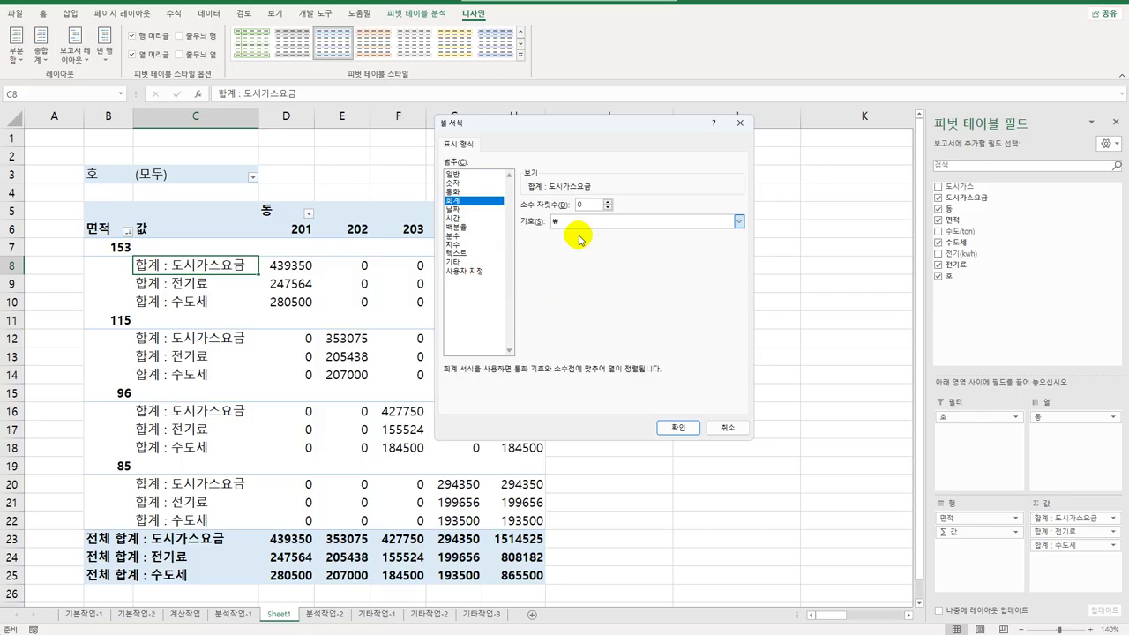
click(677, 426)
click(619, 369)
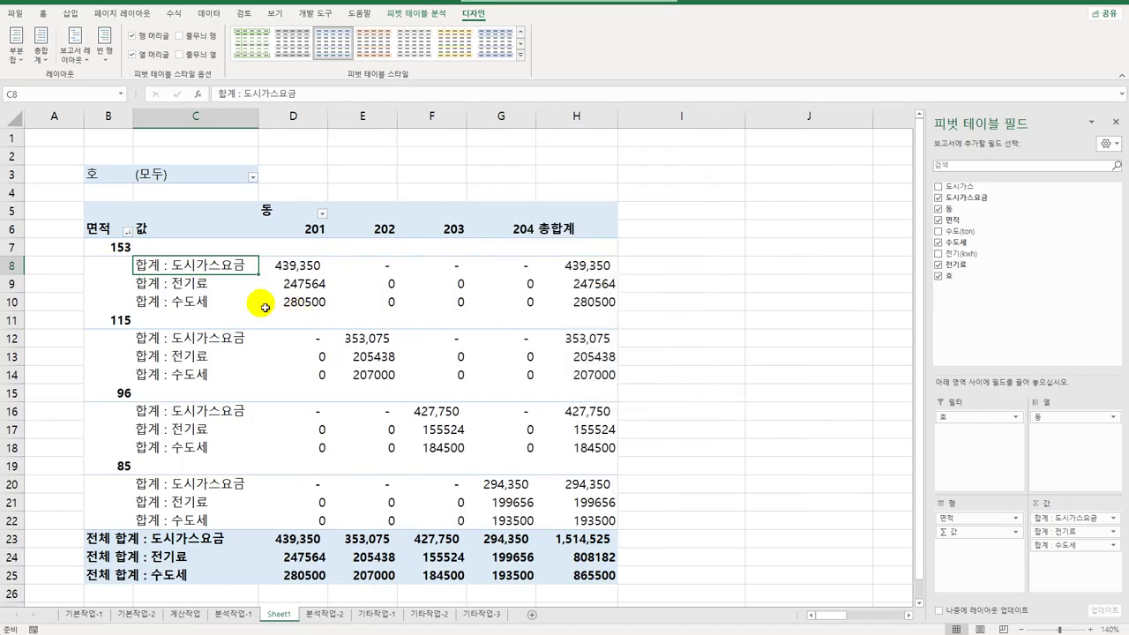
- Format the 합계 : 전기료 value field as accounting (회계) with 0 decimals and the symbol set to 없음
double_click(182, 283)
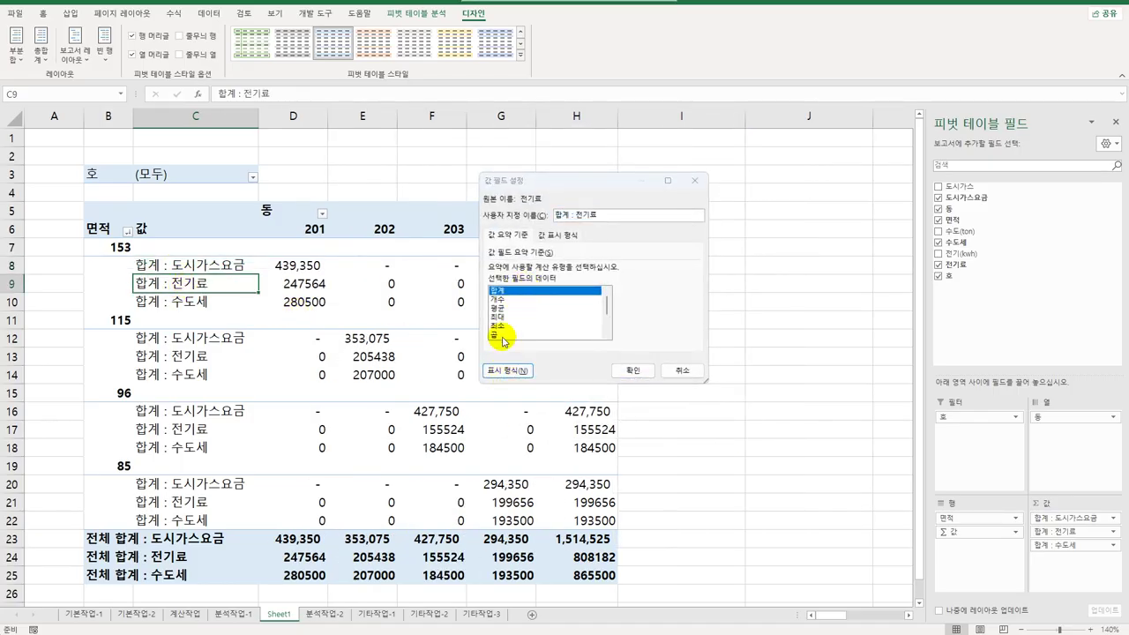
click(505, 369)
click(465, 200)
click(561, 221)
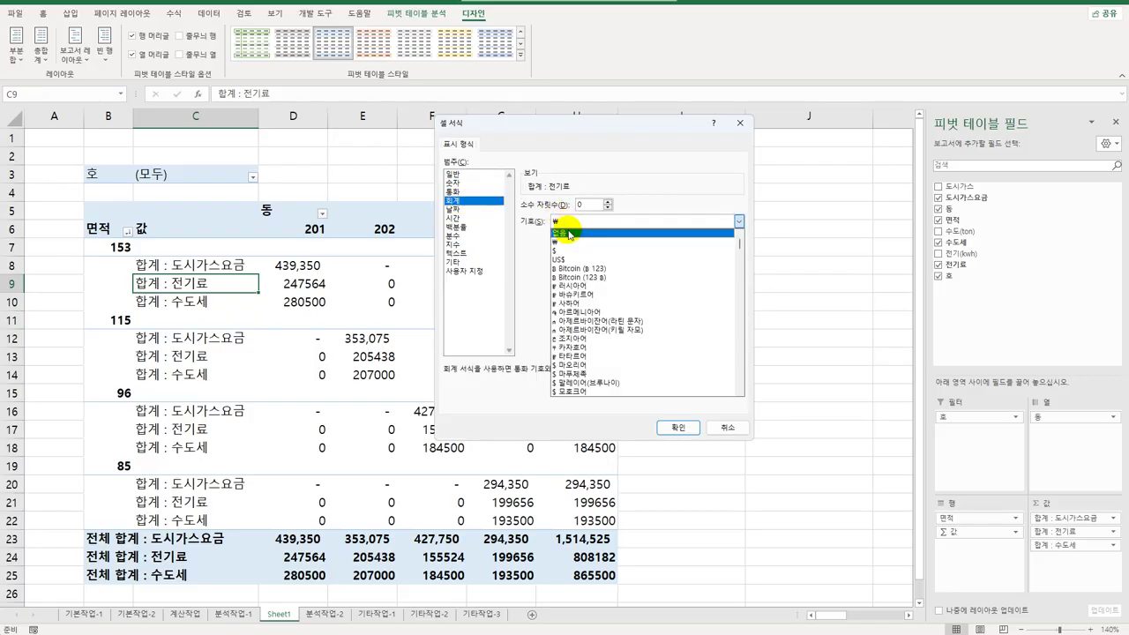
click(565, 233)
click(677, 427)
click(634, 370)
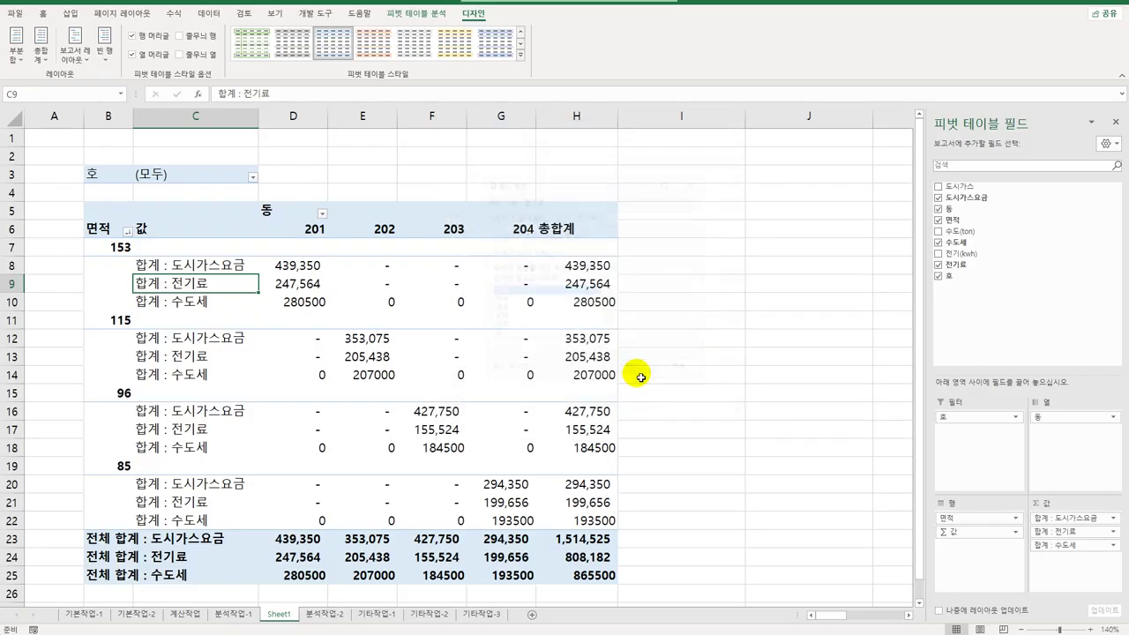
- Format the 합계 : 수도세 value field as accounting (회계) with 0 decimals and the symbol set to 없음
double_click(180, 301)
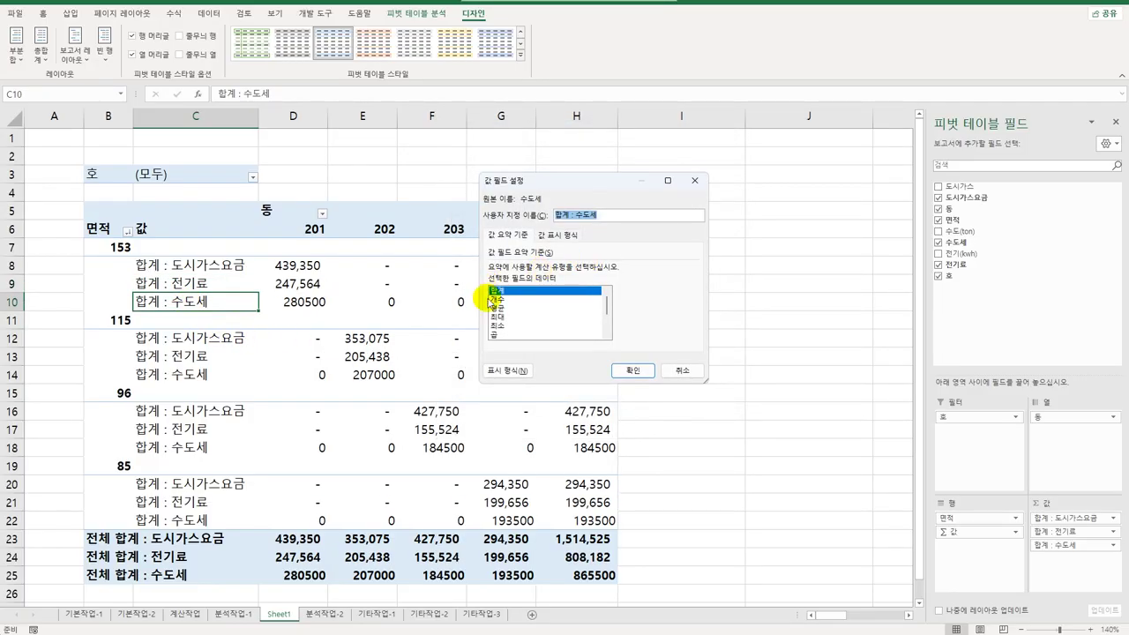
click(508, 366)
click(477, 201)
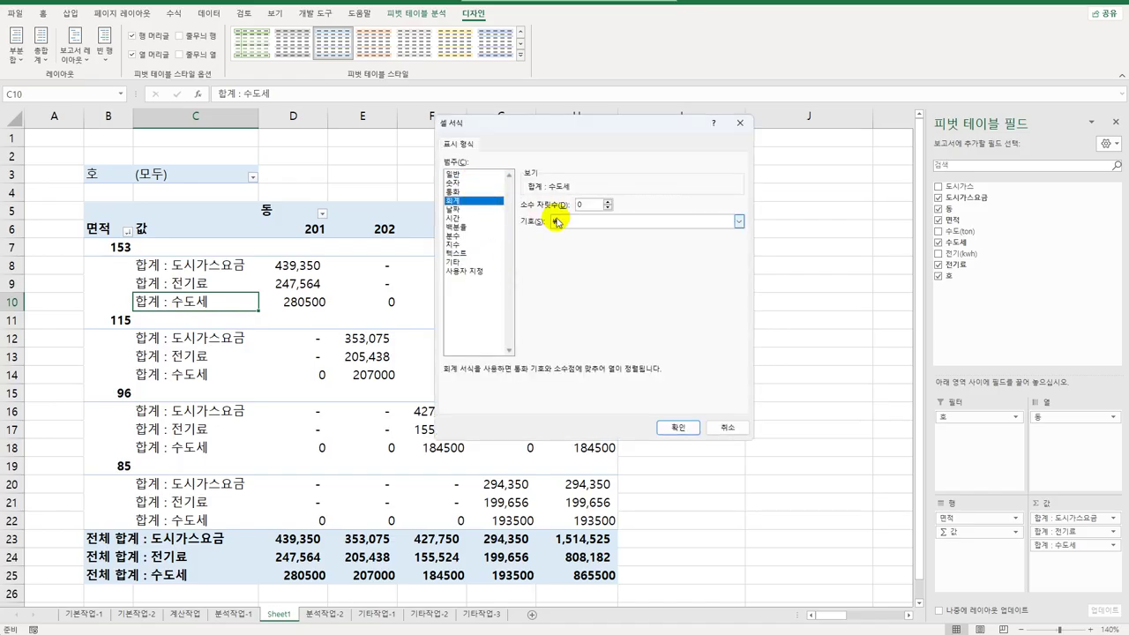
click(560, 221)
click(562, 233)
click(677, 427)
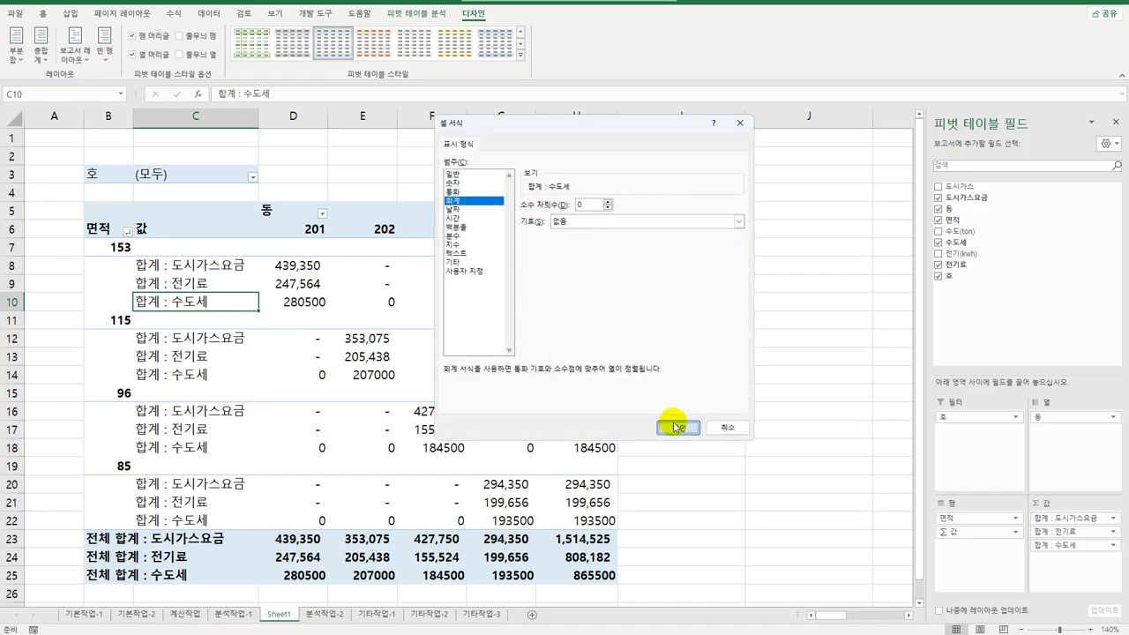
click(634, 370)
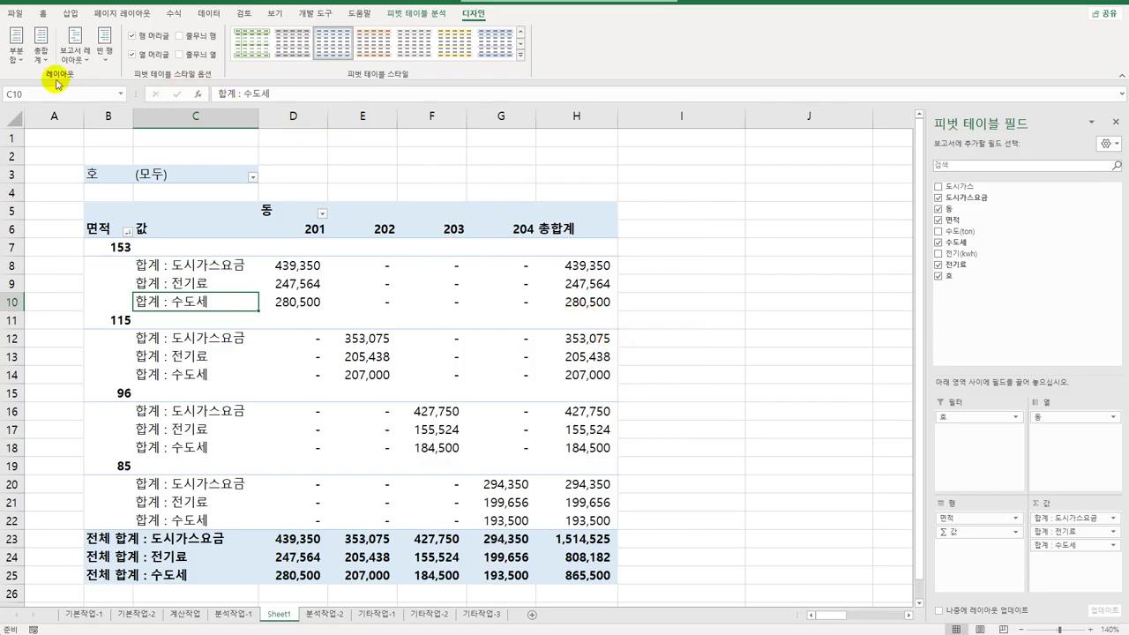
- Turn off grand totals for rows and columns and apply the gray bordered pivot style from the 밝게 group
click(41, 45)
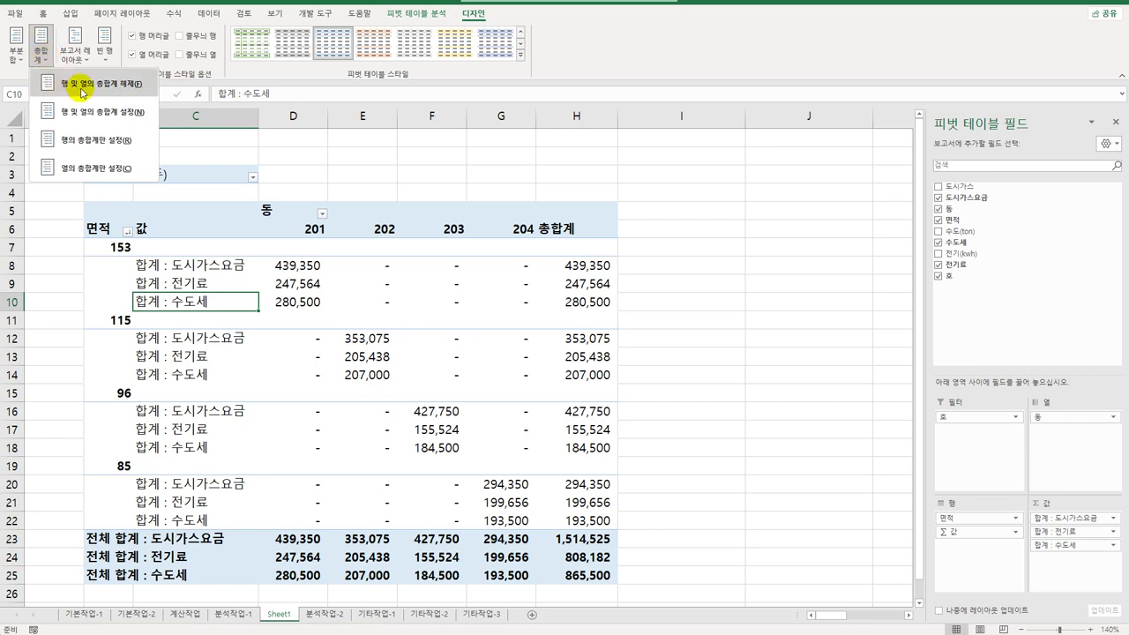
click(82, 92)
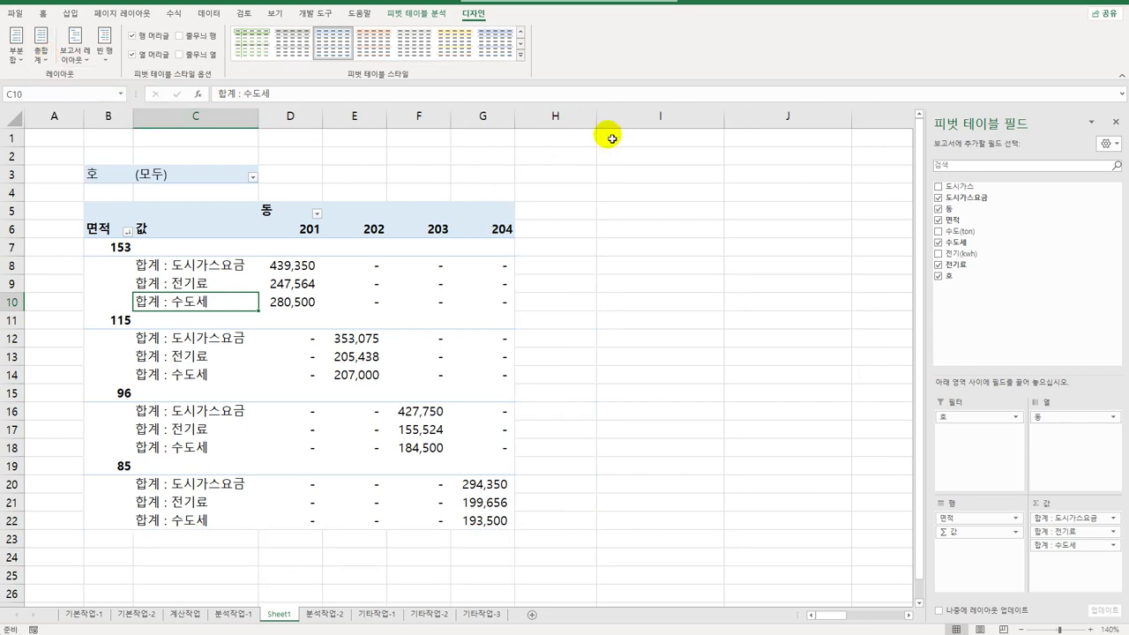
click(520, 54)
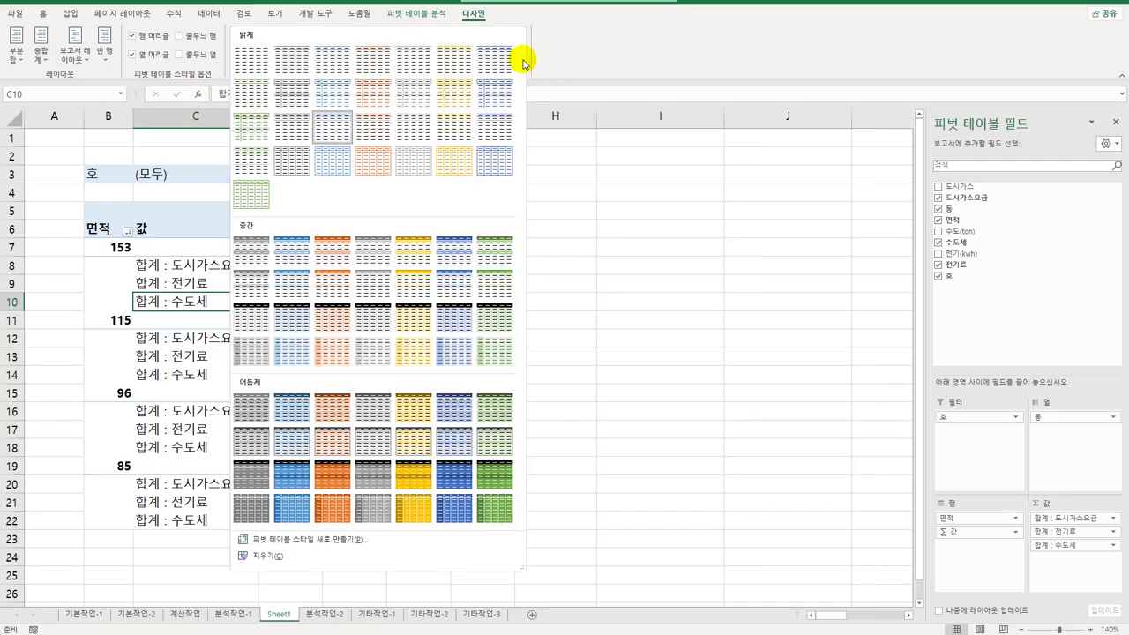
click(296, 164)
click(606, 505)
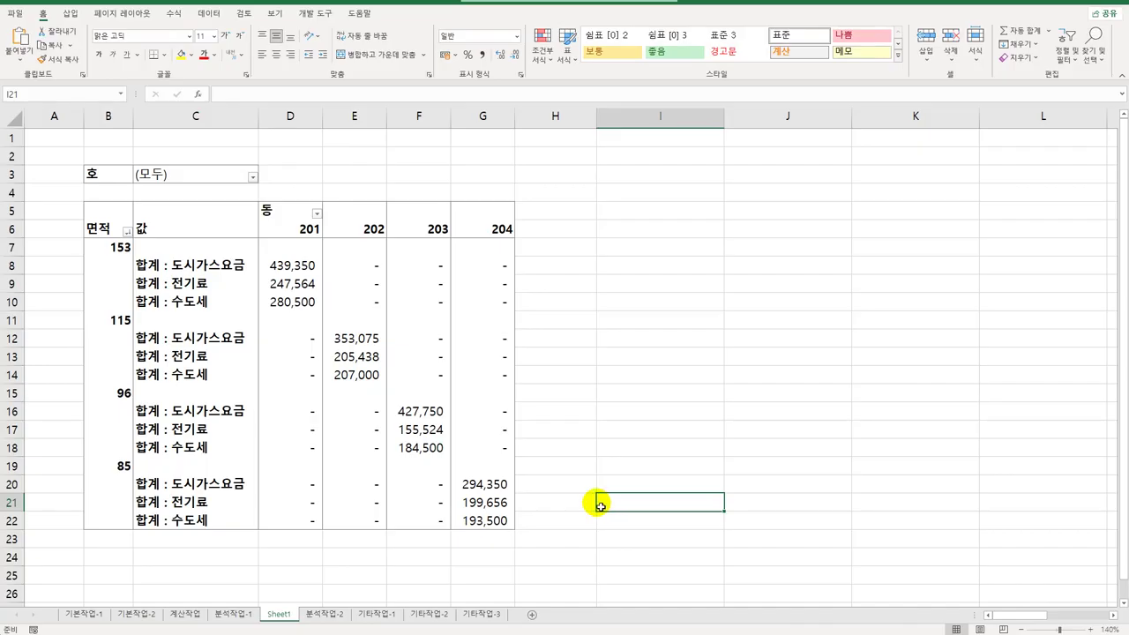
- Compare the finished pivot table on Sheet1 with the reference table on the 분석작업-1 sheet
click(232, 613)
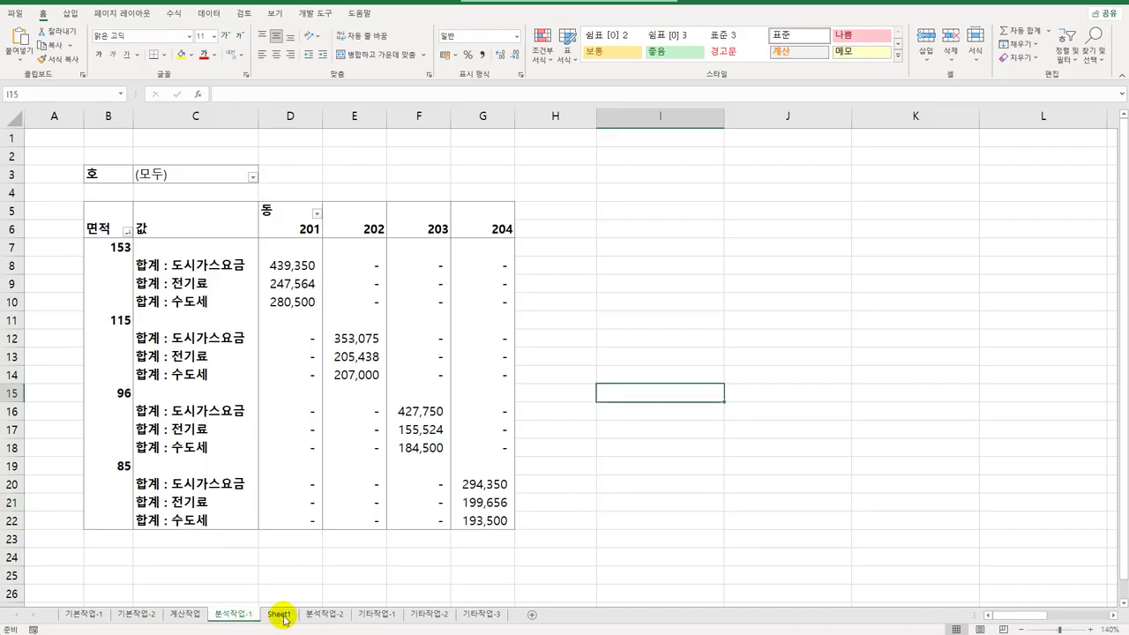
click(276, 617)
click(233, 616)
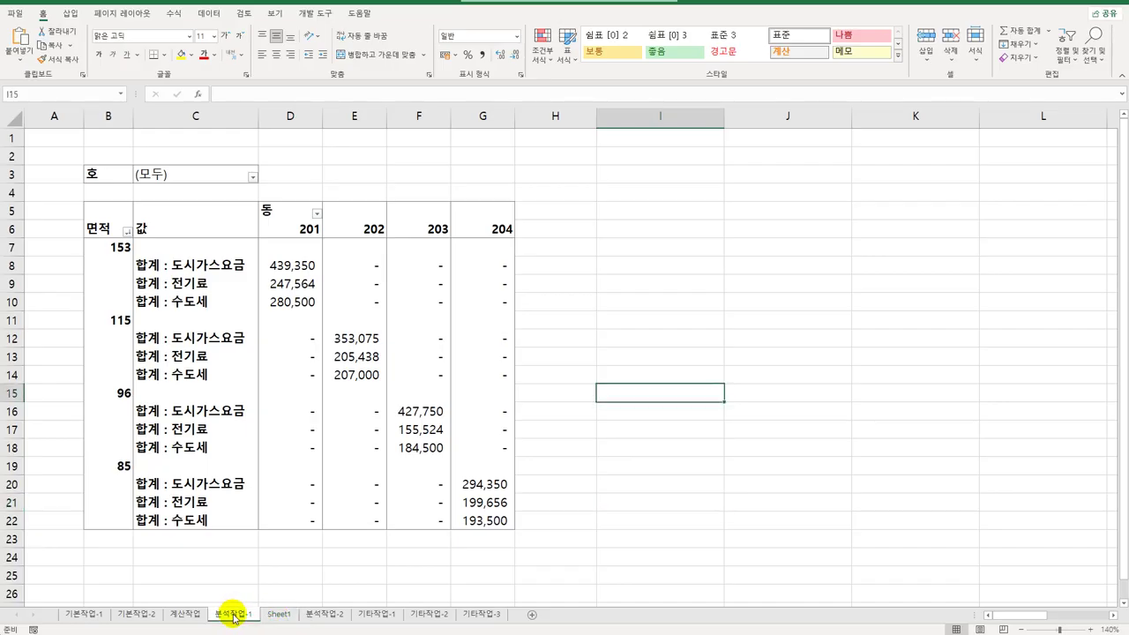
click(280, 615)
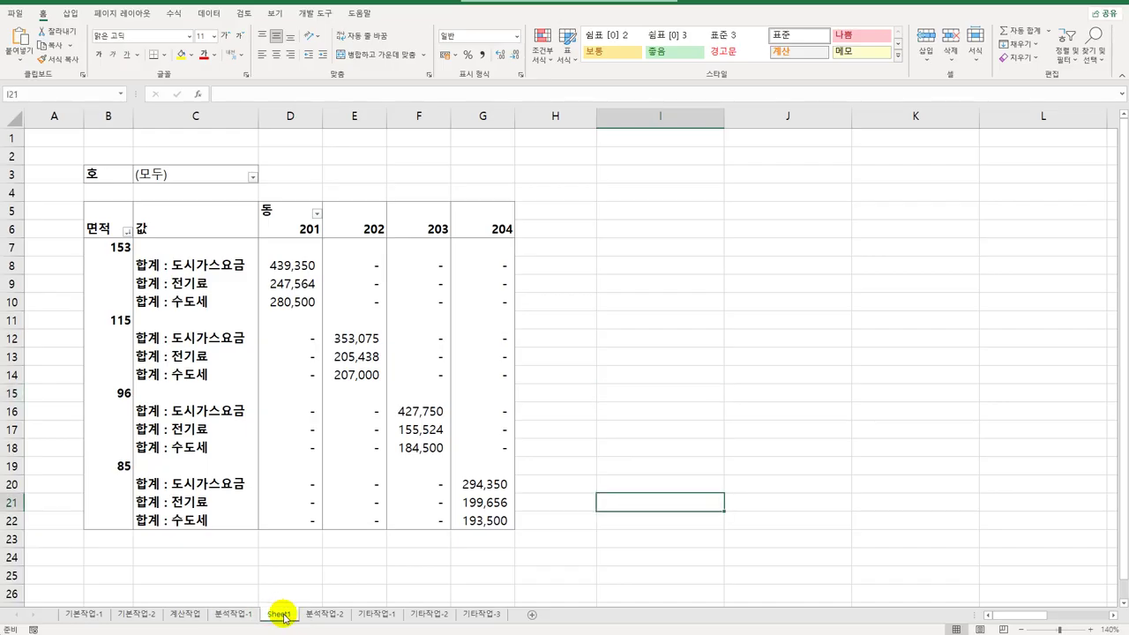
click(235, 614)
click(279, 618)
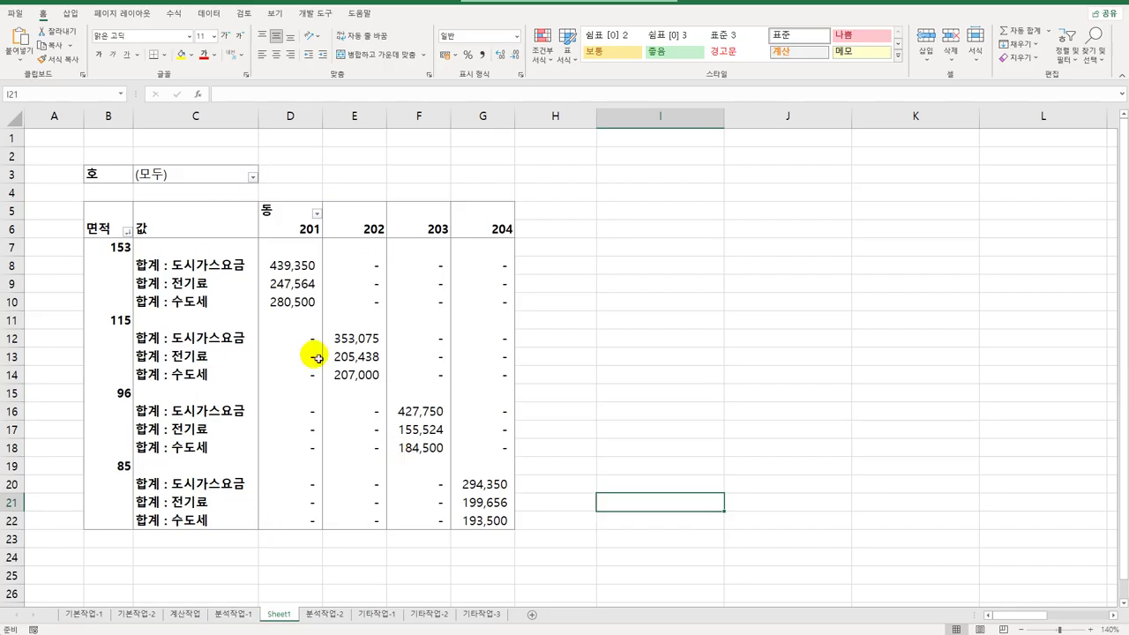
click(212, 14)
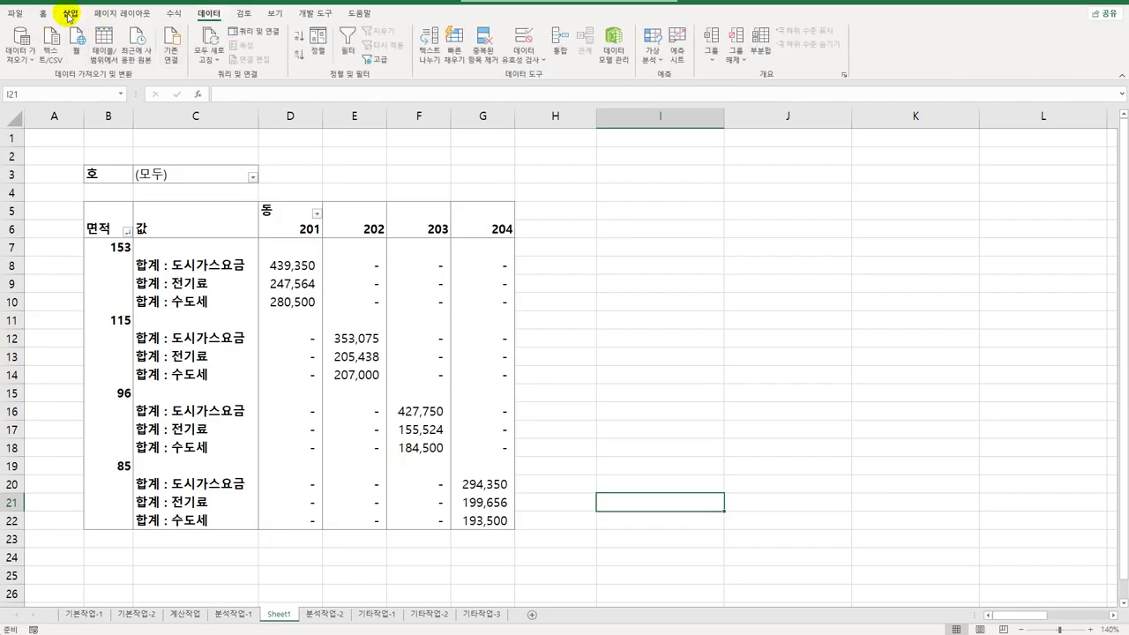
click(69, 14)
click(696, 416)
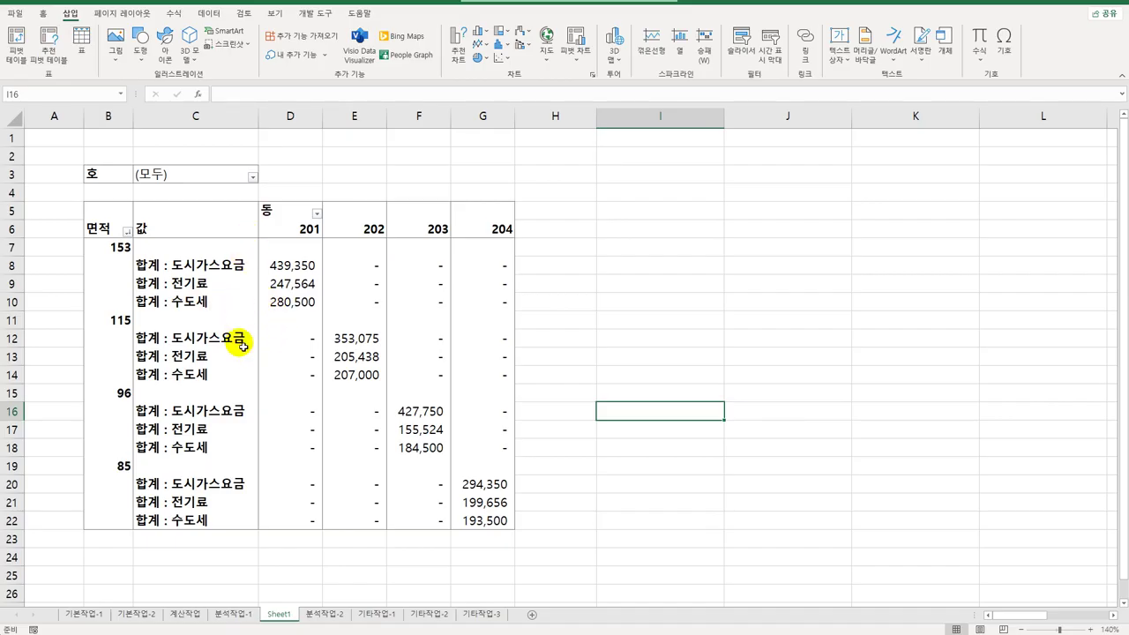
- On the 분석작업-2 sheet, remove duplicate rows from 표1, comparing only the 동 and 호 columns
click(335, 616)
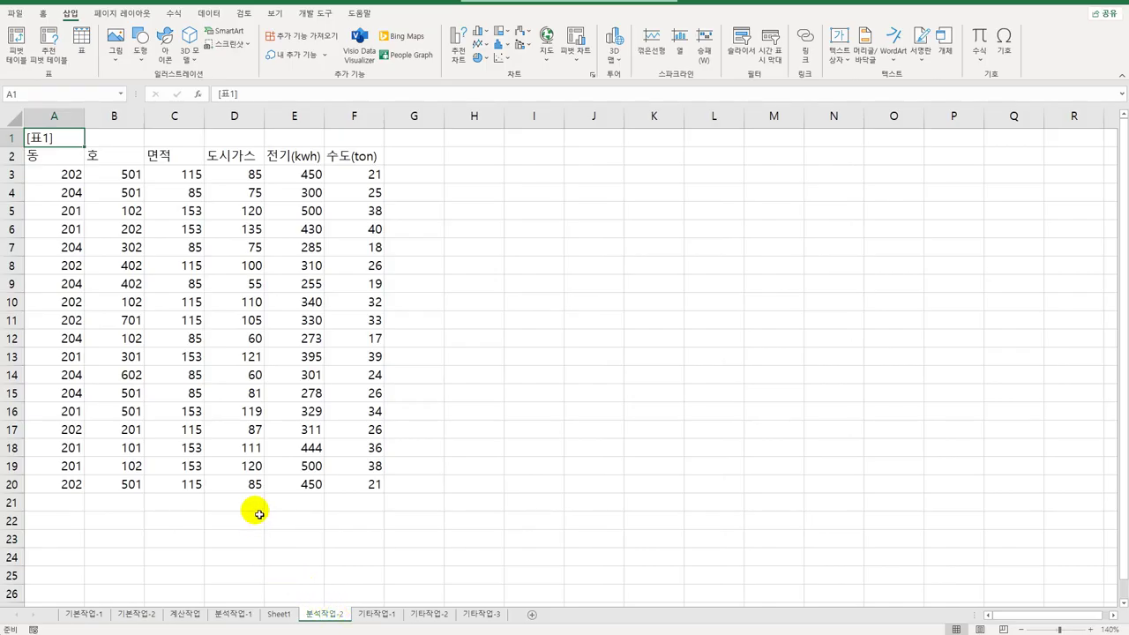
click(187, 358)
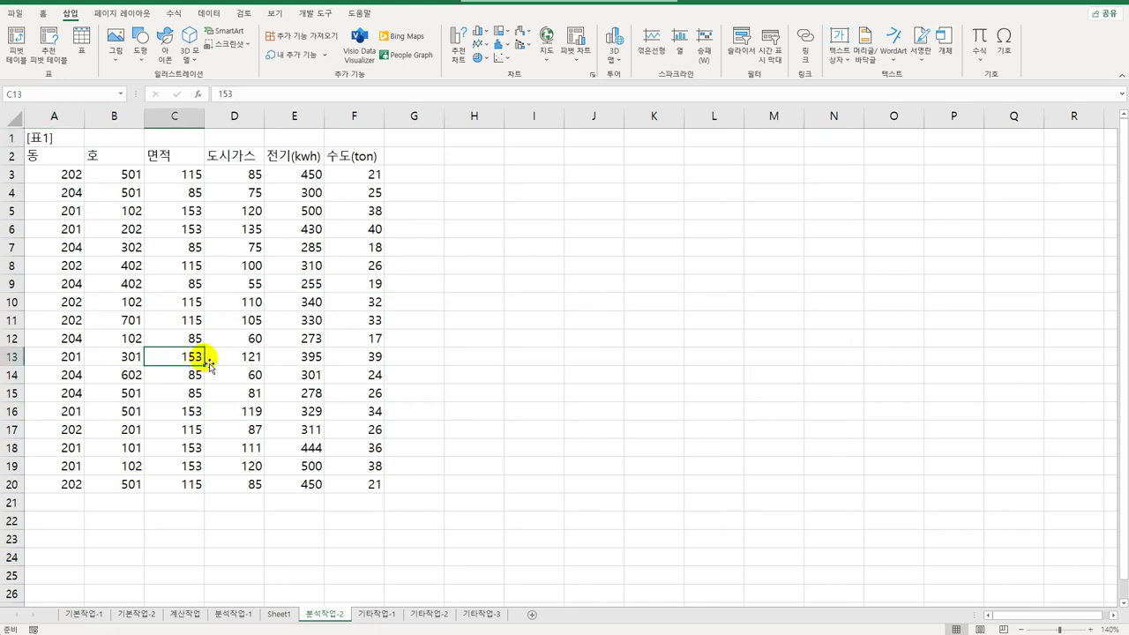
click(214, 251)
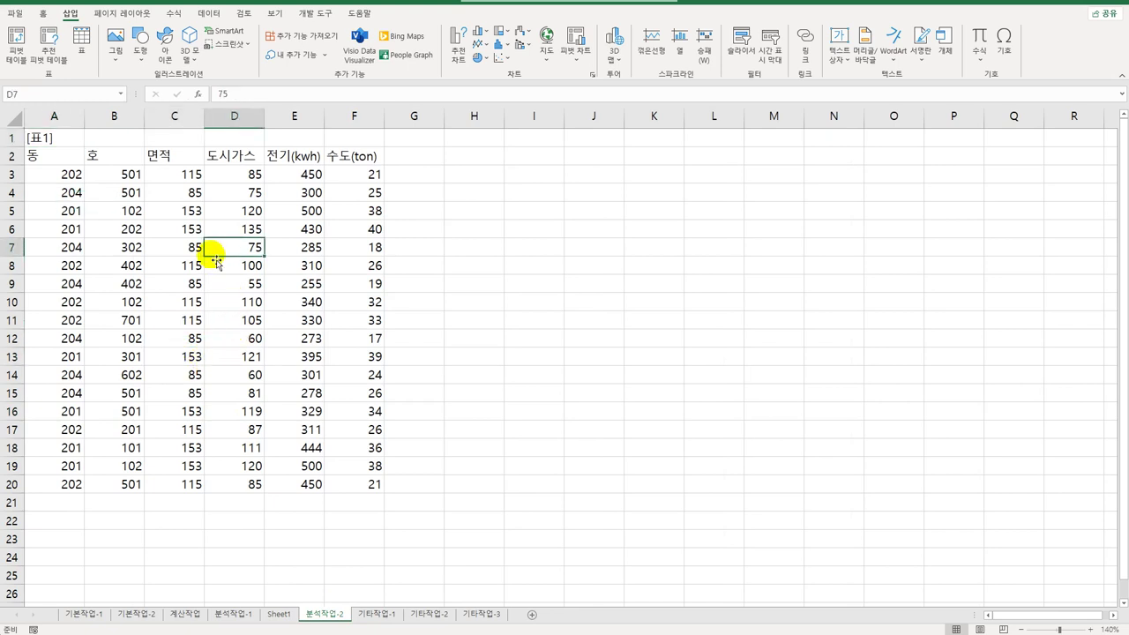
click(212, 14)
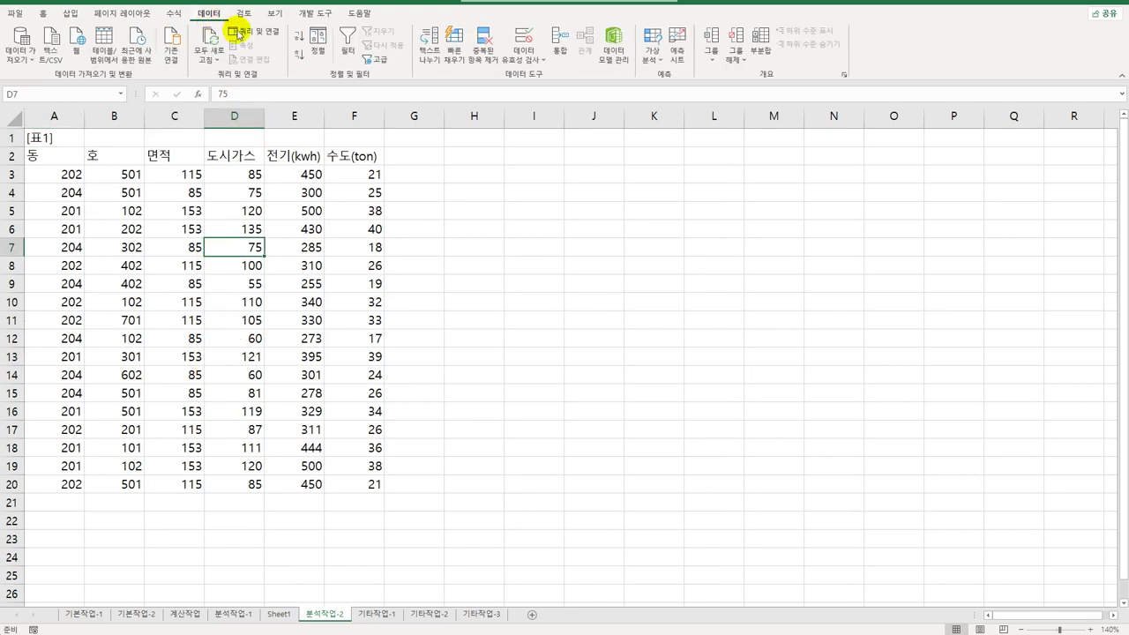
click(485, 44)
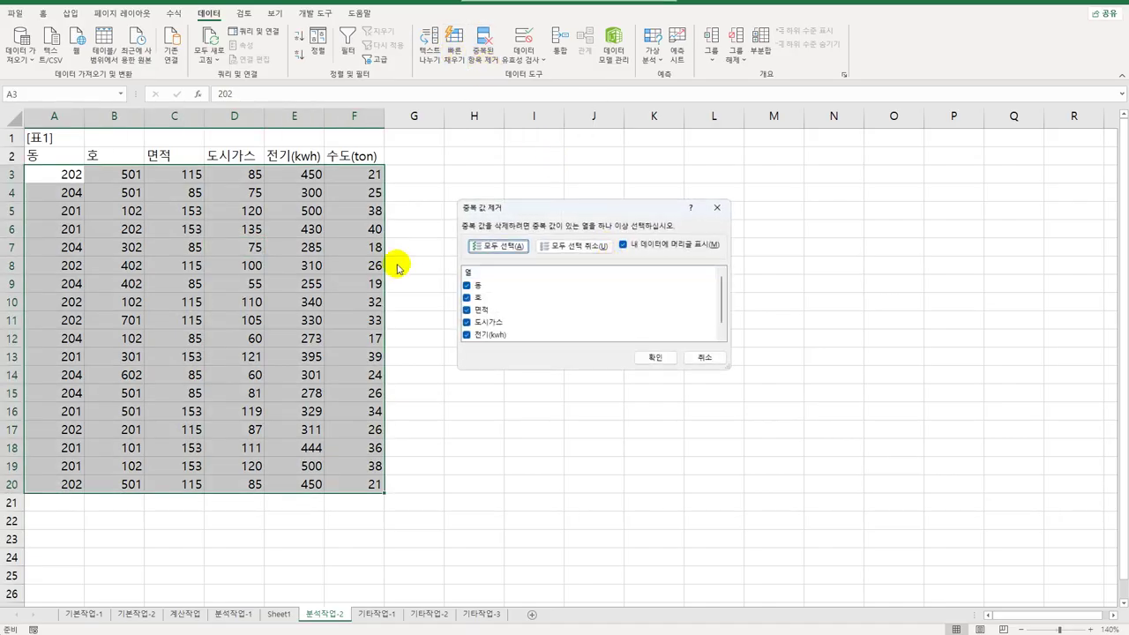
click(582, 250)
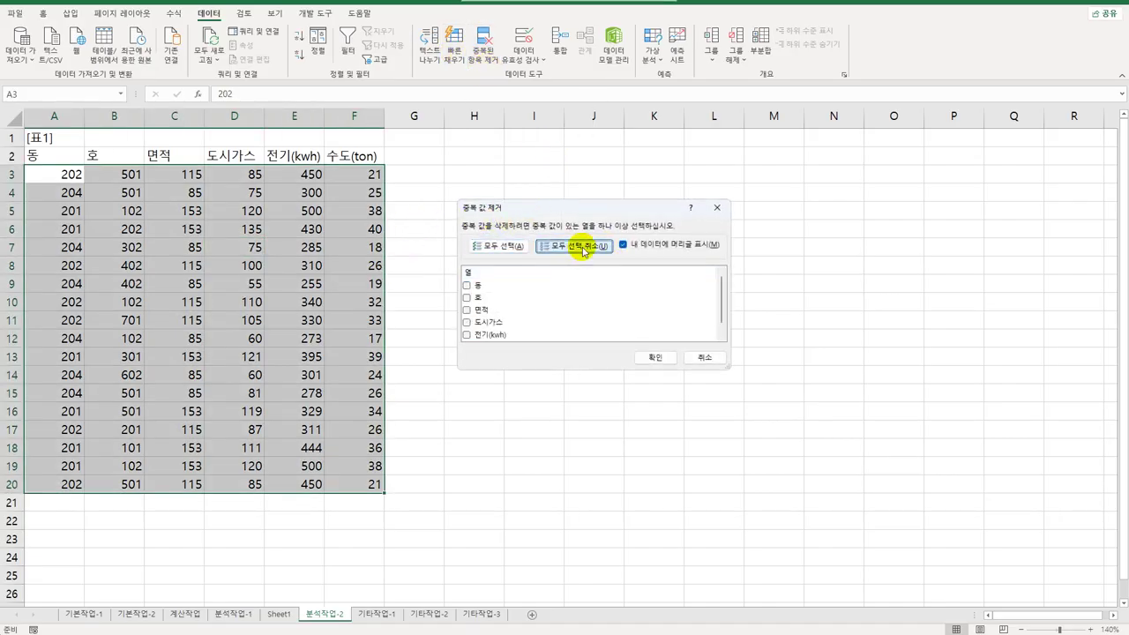
click(466, 284)
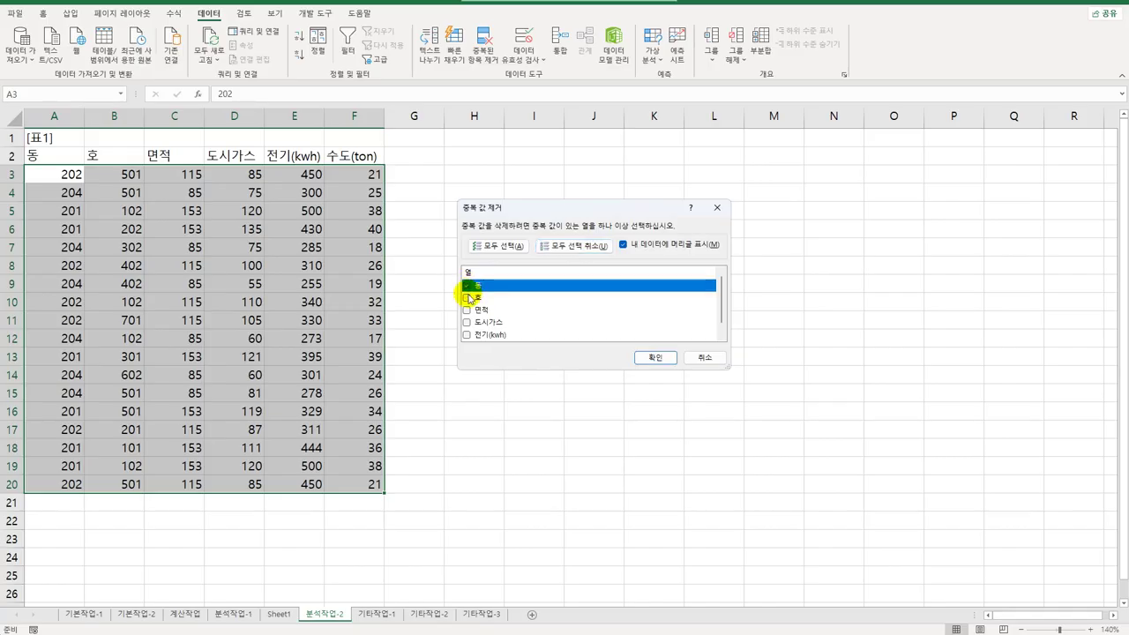
click(467, 298)
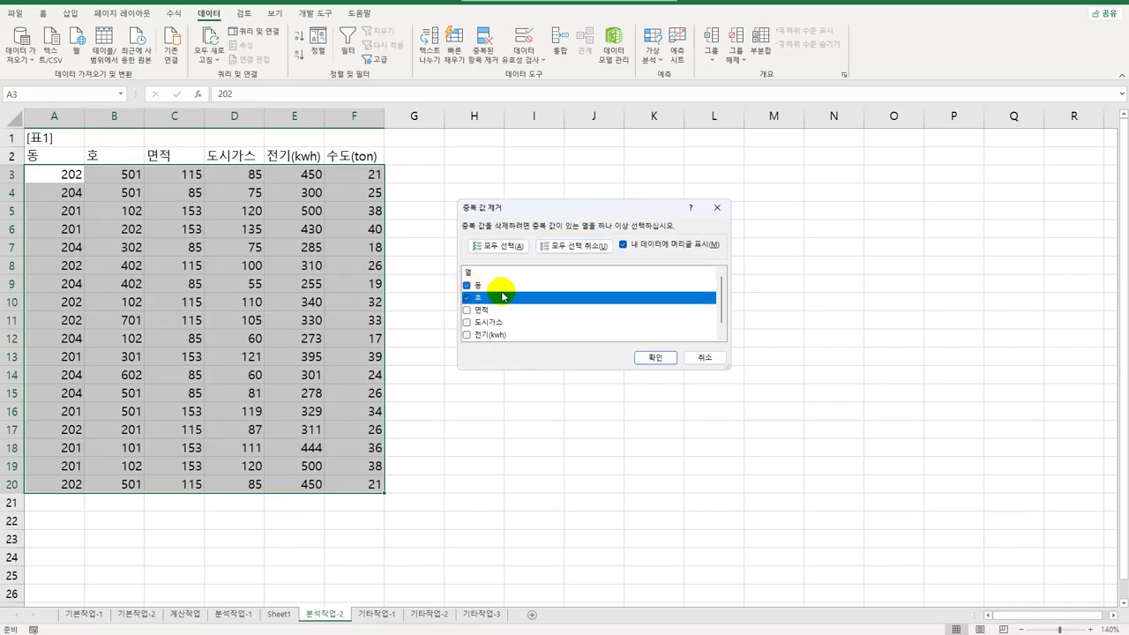
click(656, 359)
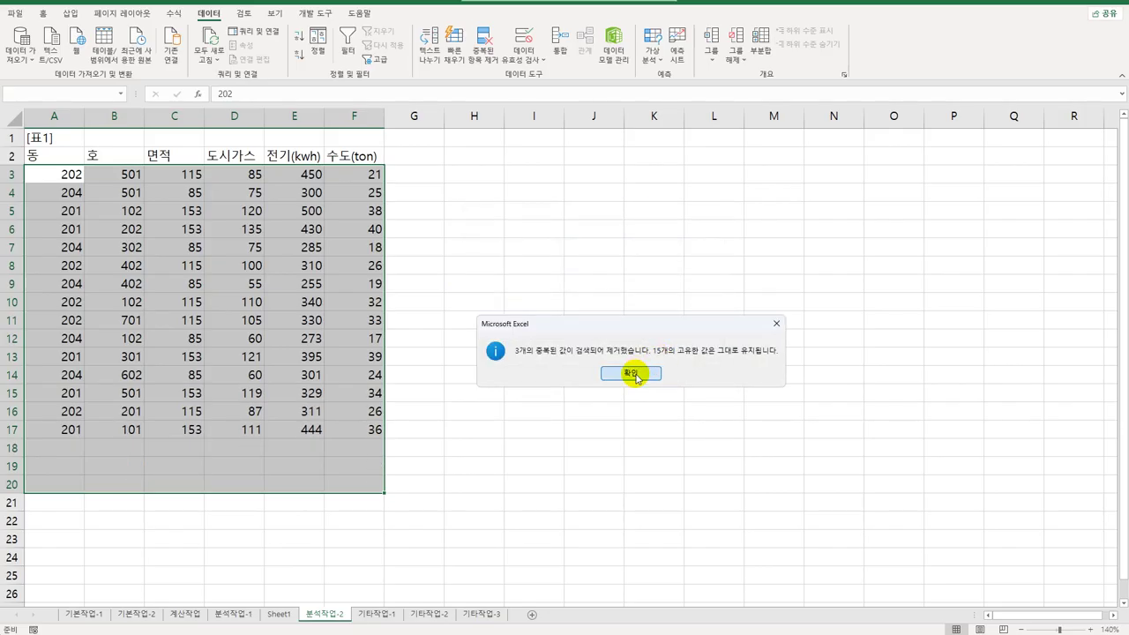
click(631, 374)
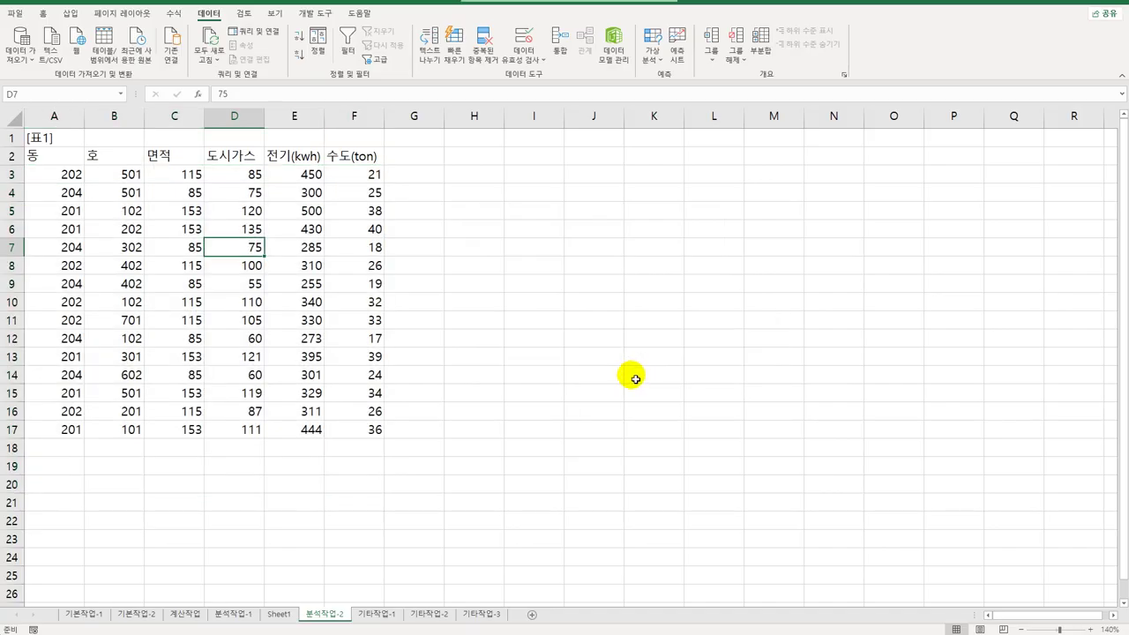
- Sort 표1 by 면적 in descending order and add subtotals per 면적 averaging (평균) 도시가스, 전기(kwh) and 수도(ton)
click(168, 160)
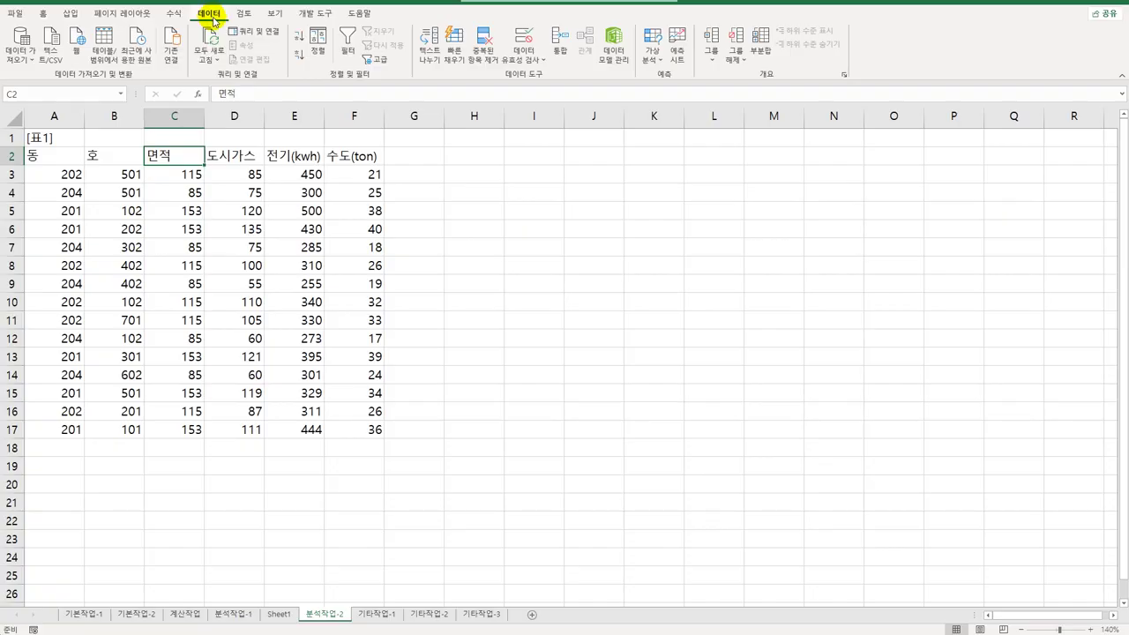
click(298, 59)
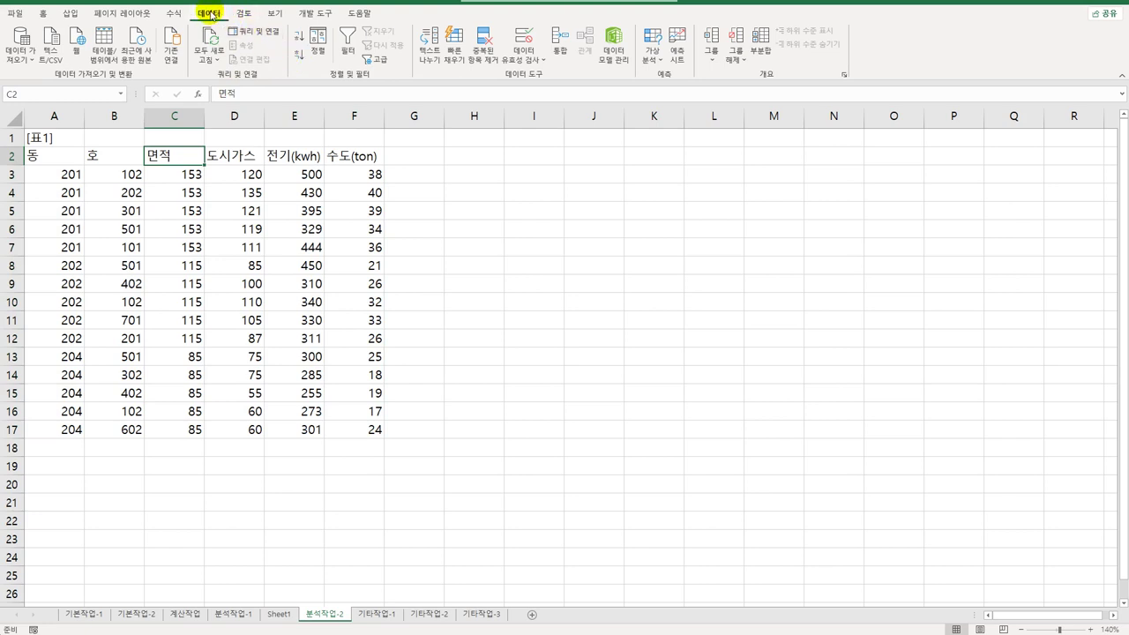
click(760, 53)
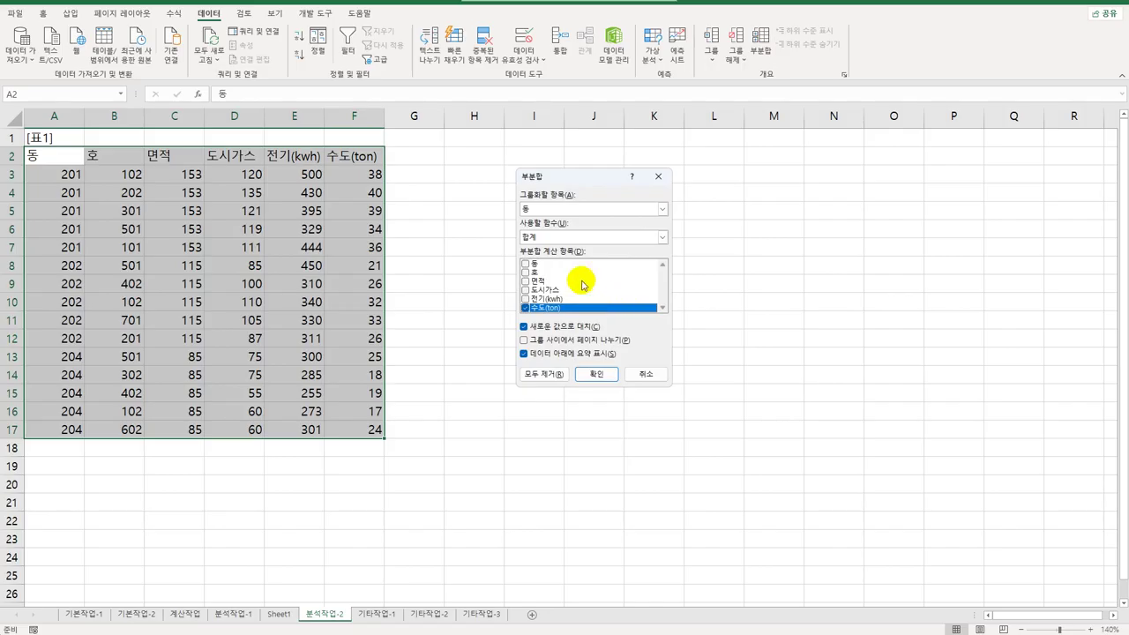
click(562, 212)
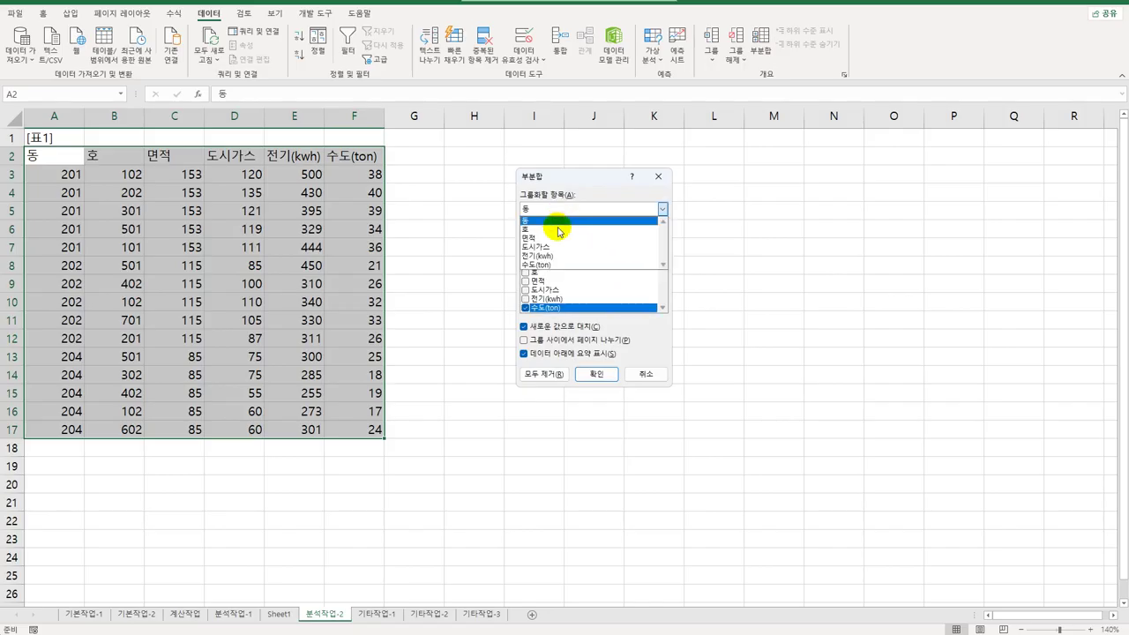
click(547, 237)
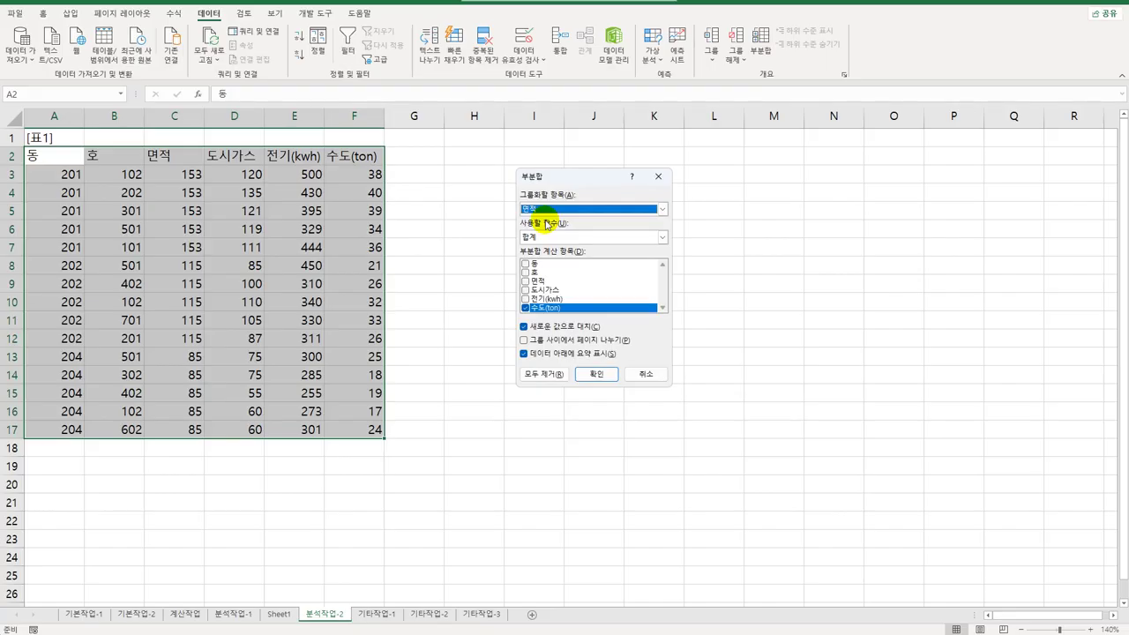
click(526, 290)
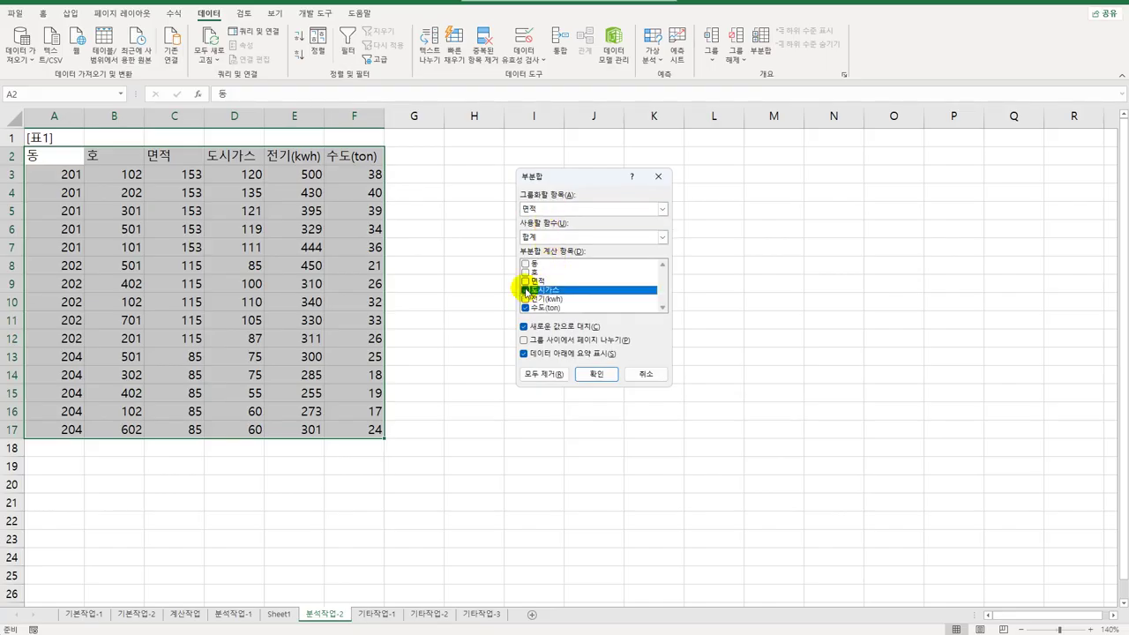
click(526, 299)
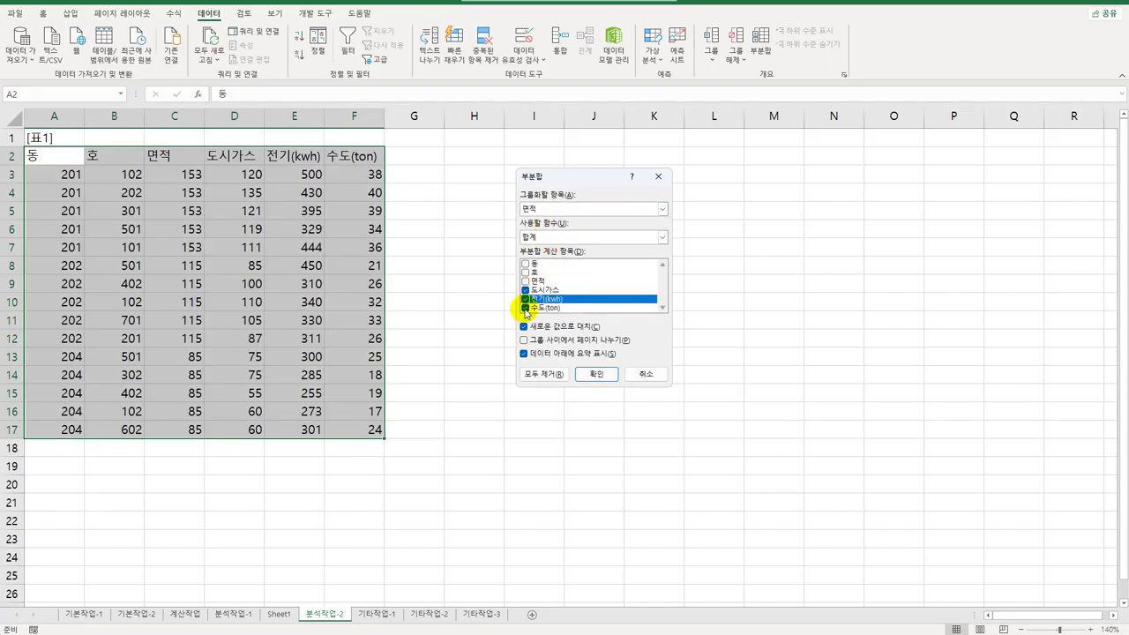
click(549, 237)
click(547, 263)
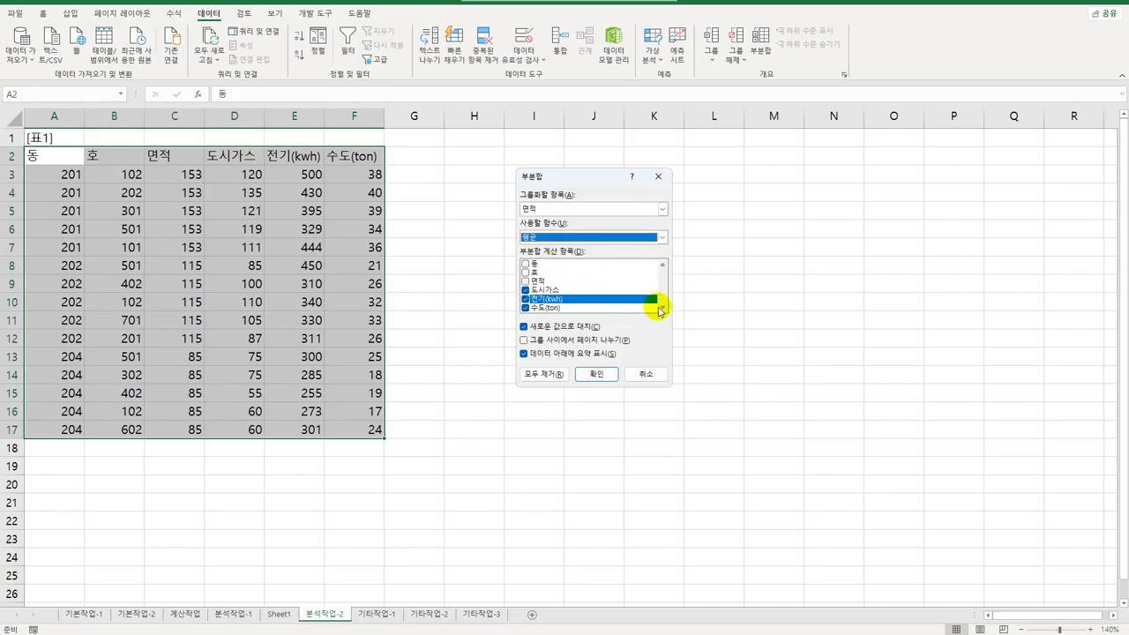
click(596, 389)
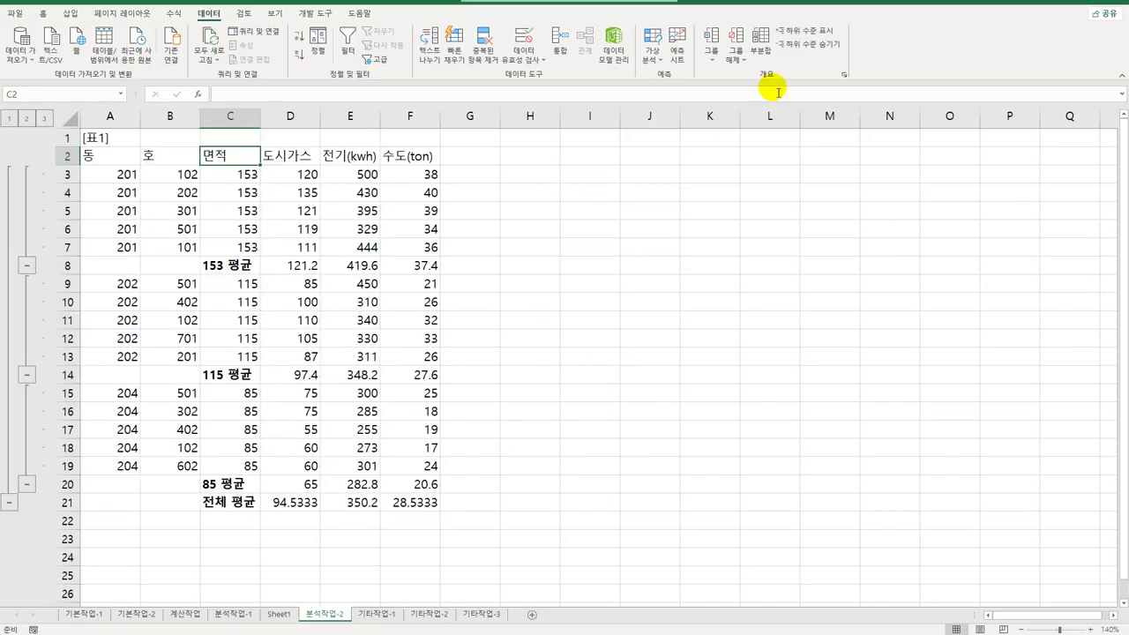
- Add a second subtotal per 면적 with the 최대 function for the same three columns, without replacing the existing averages
click(760, 48)
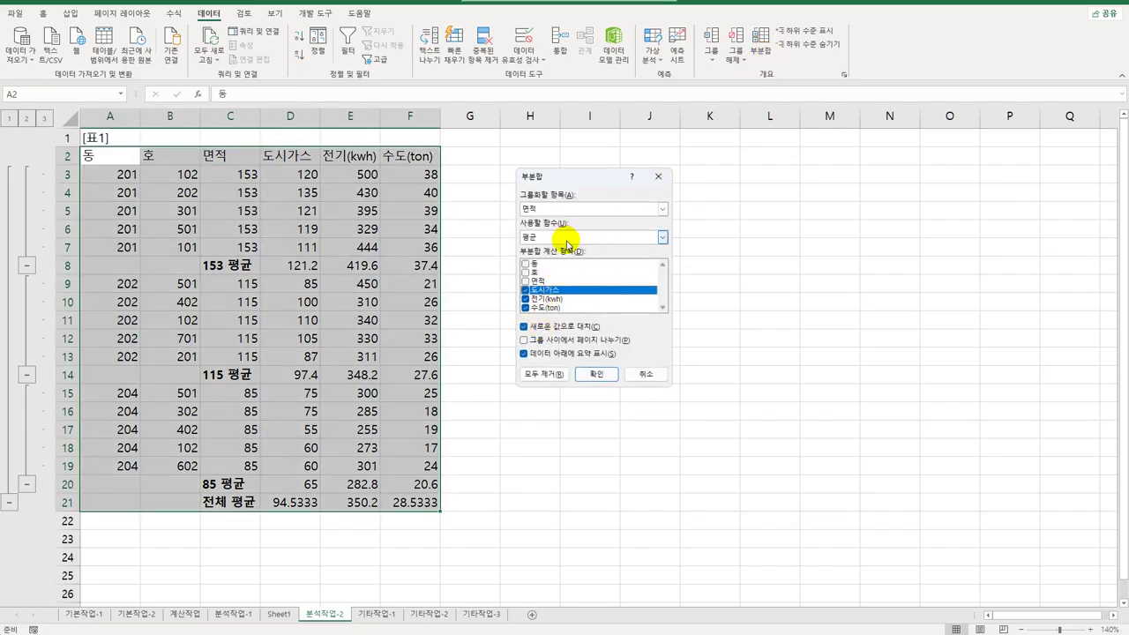
click(567, 240)
click(549, 277)
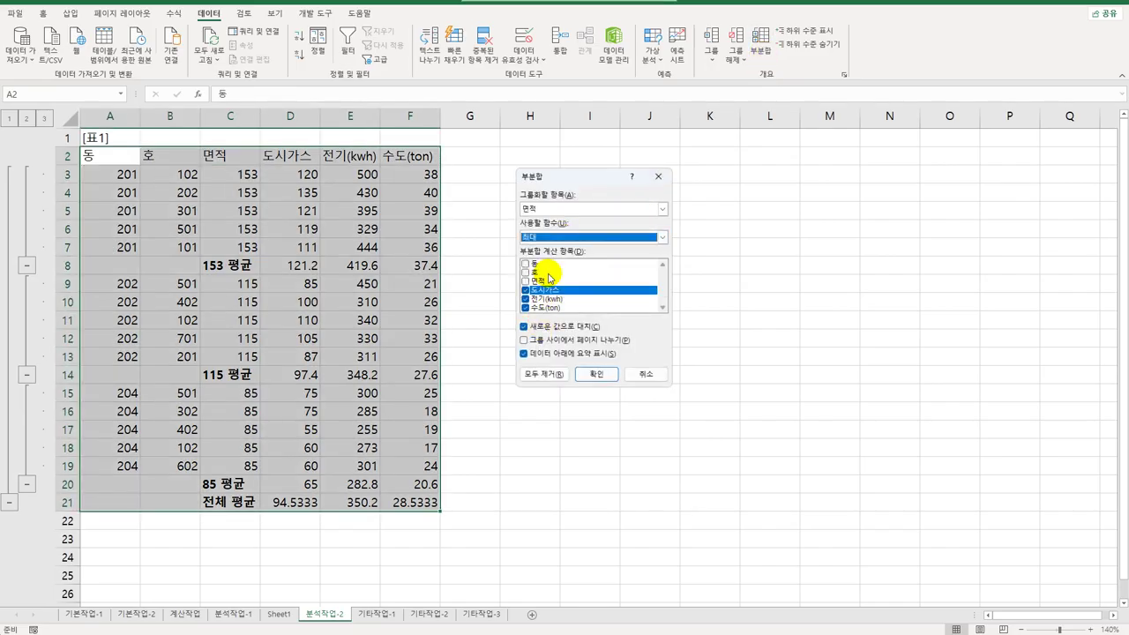
click(527, 328)
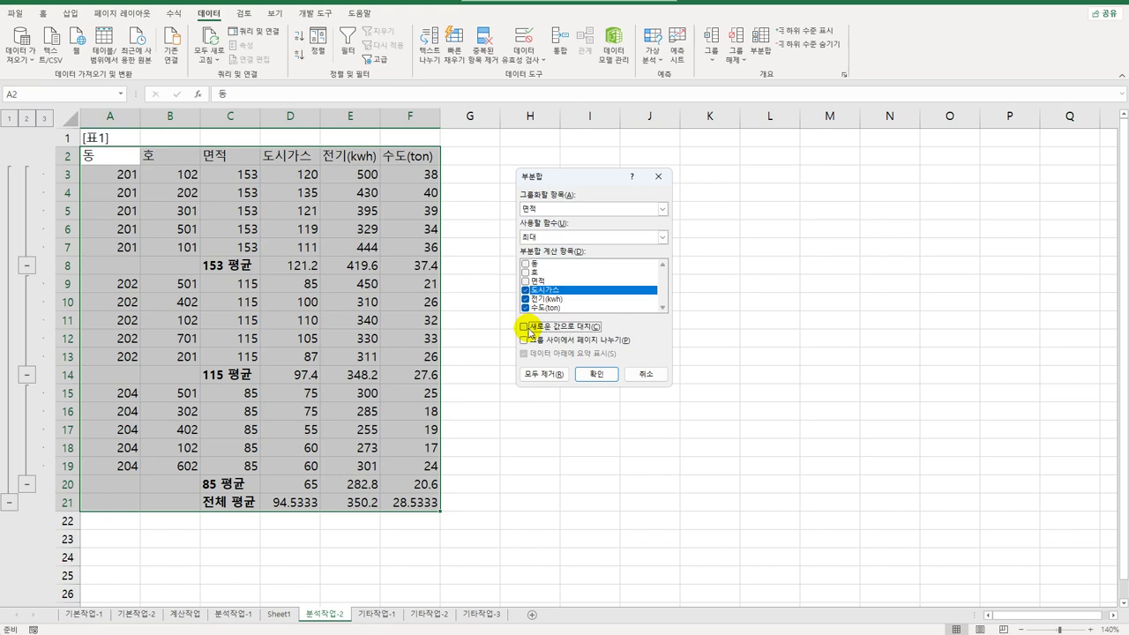
click(596, 378)
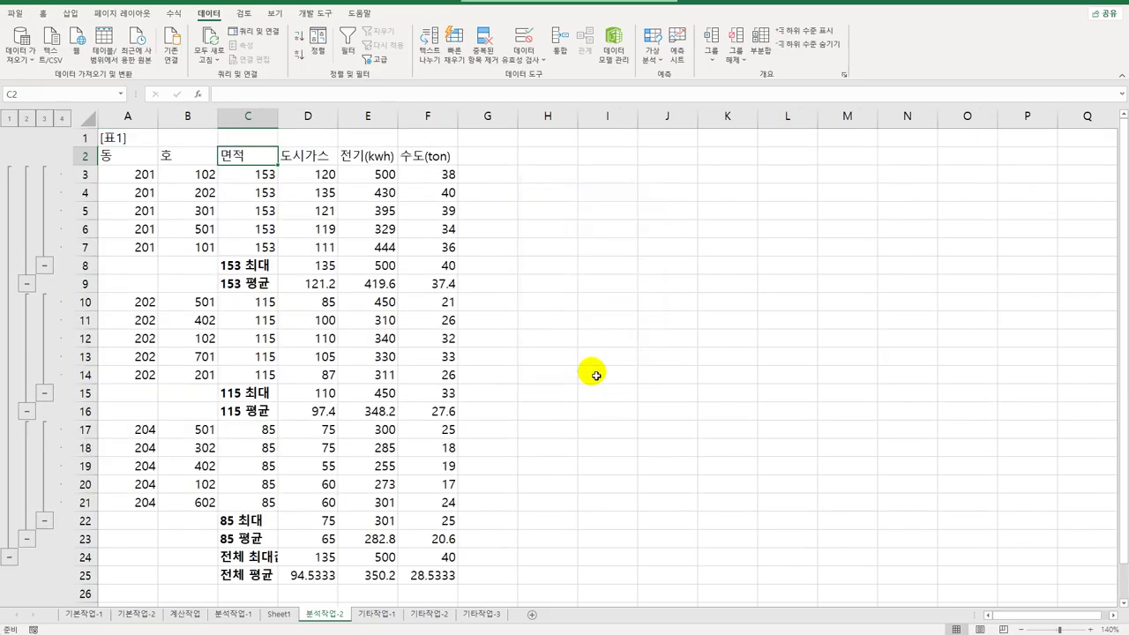
- Format the 평균 cells D9:F9, D16:F16, D23:F23 and D25:F25 as 숫자 with 1 decimal place
drag(317, 286, 423, 288)
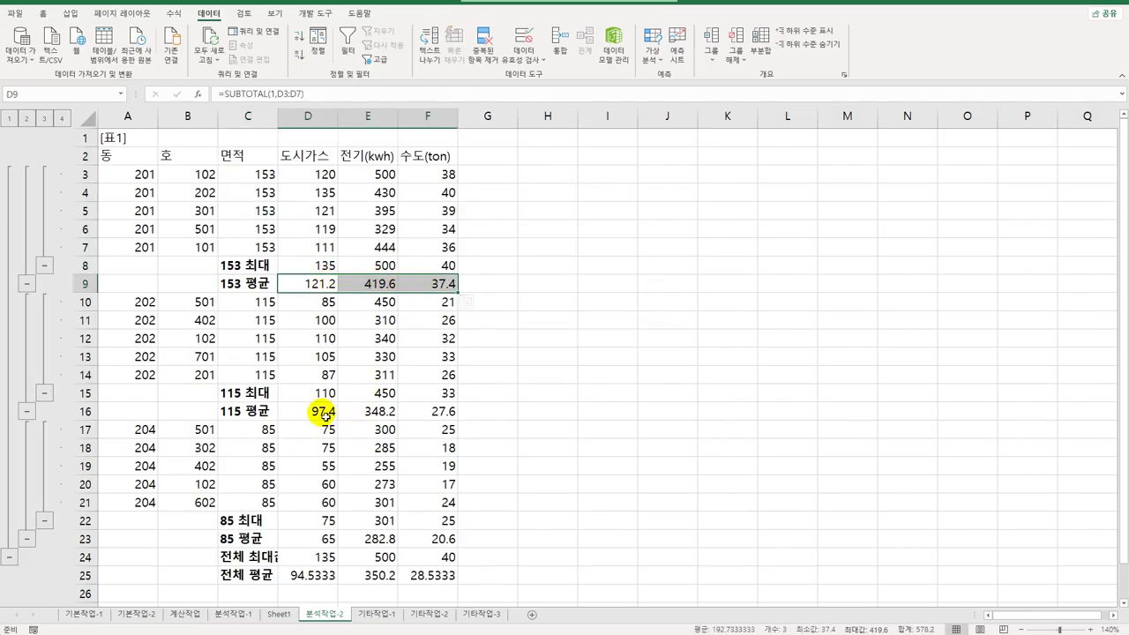
drag(323, 414, 418, 415)
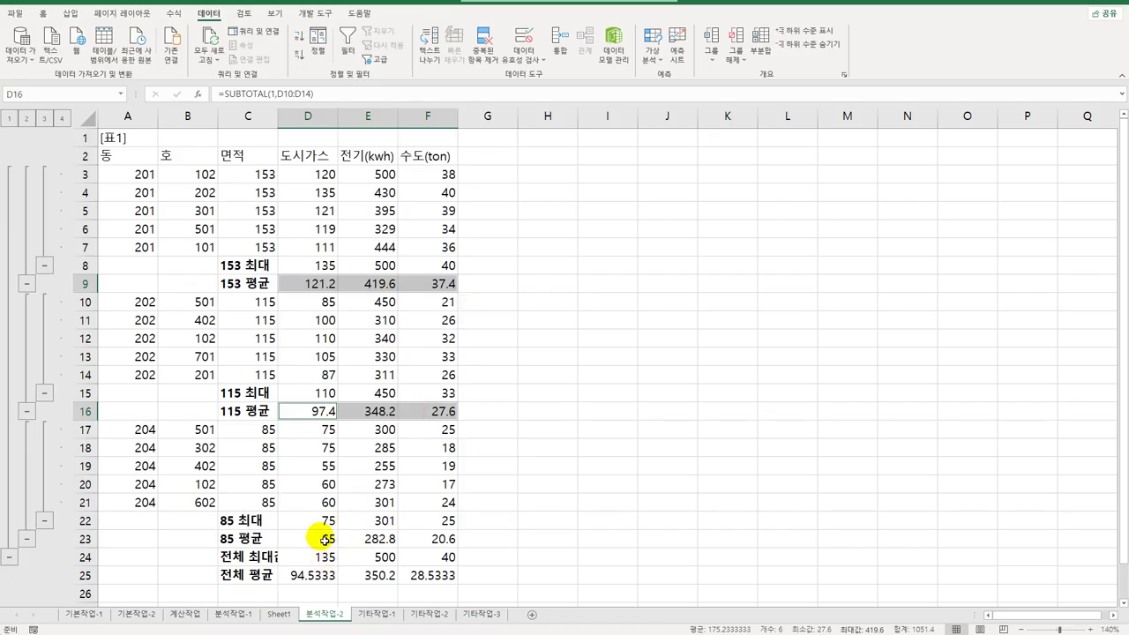
drag(324, 540, 423, 542)
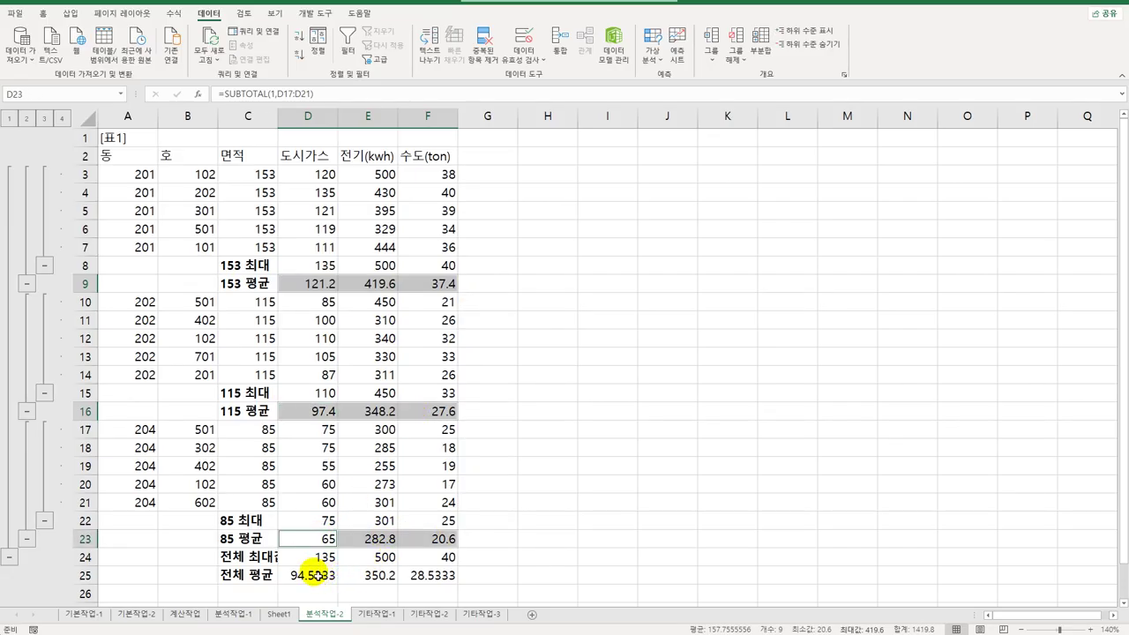
drag(318, 576, 415, 577)
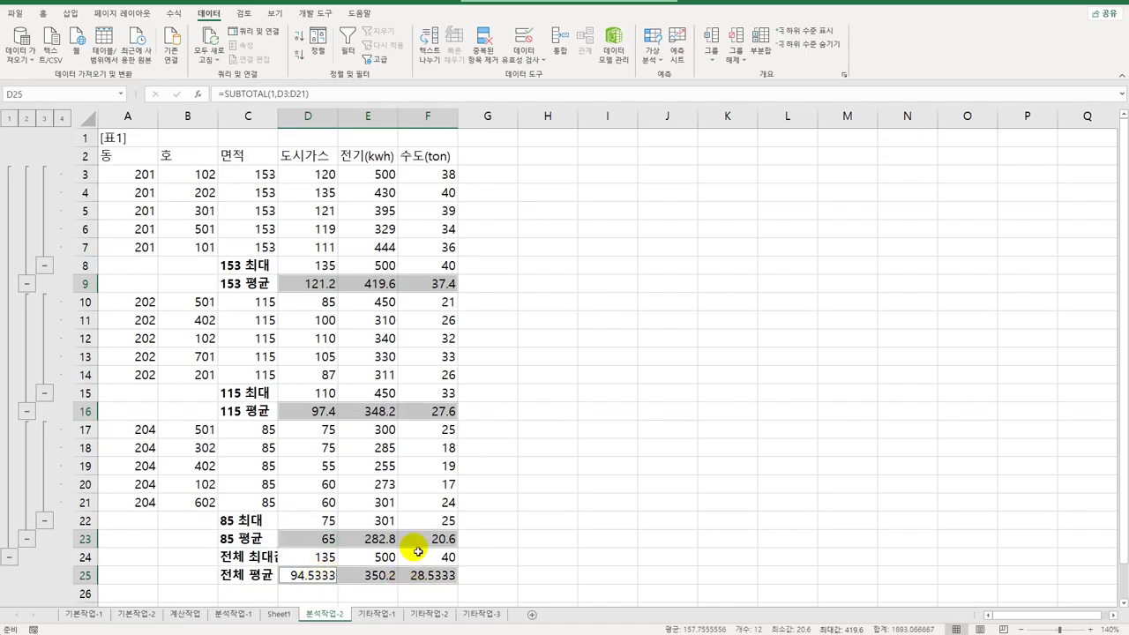
right_click(450, 281)
click(500, 555)
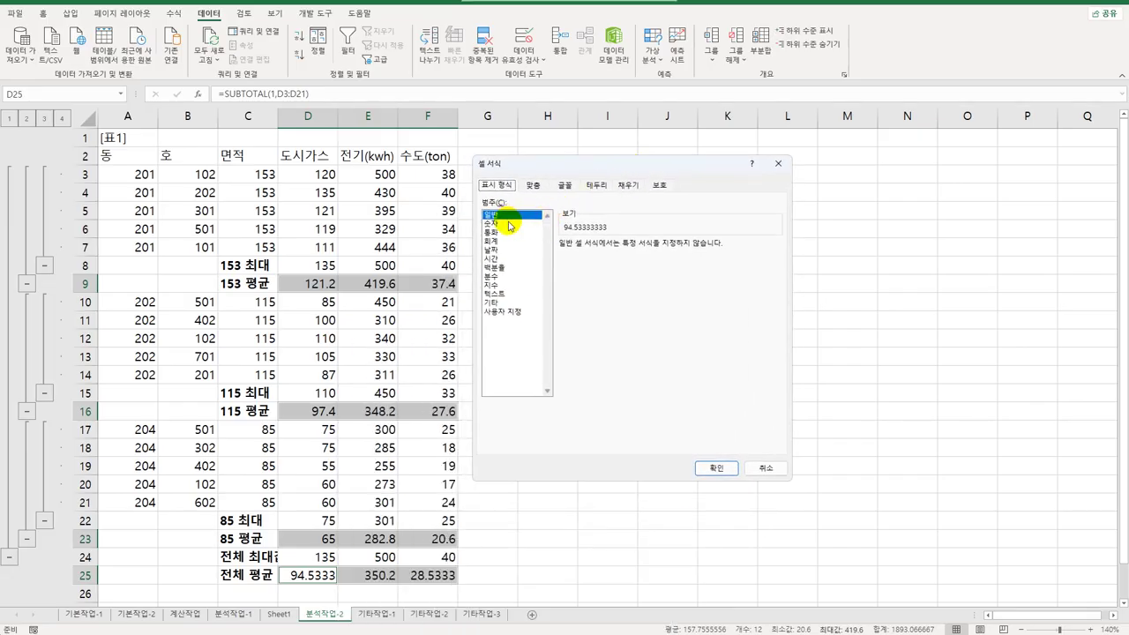
click(509, 225)
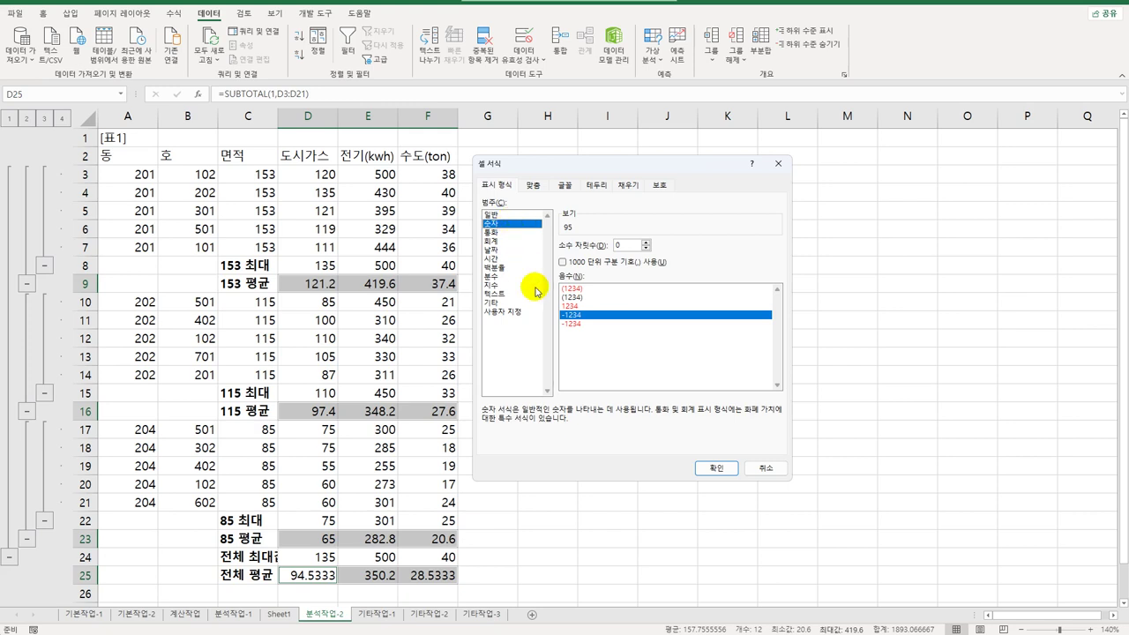
click(647, 241)
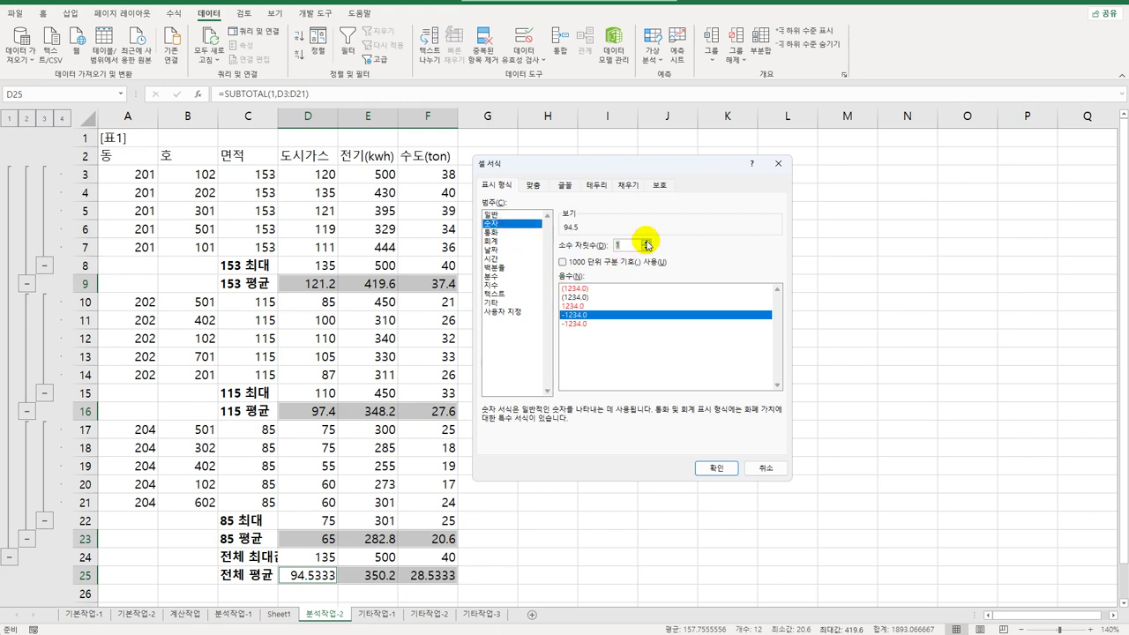
click(714, 468)
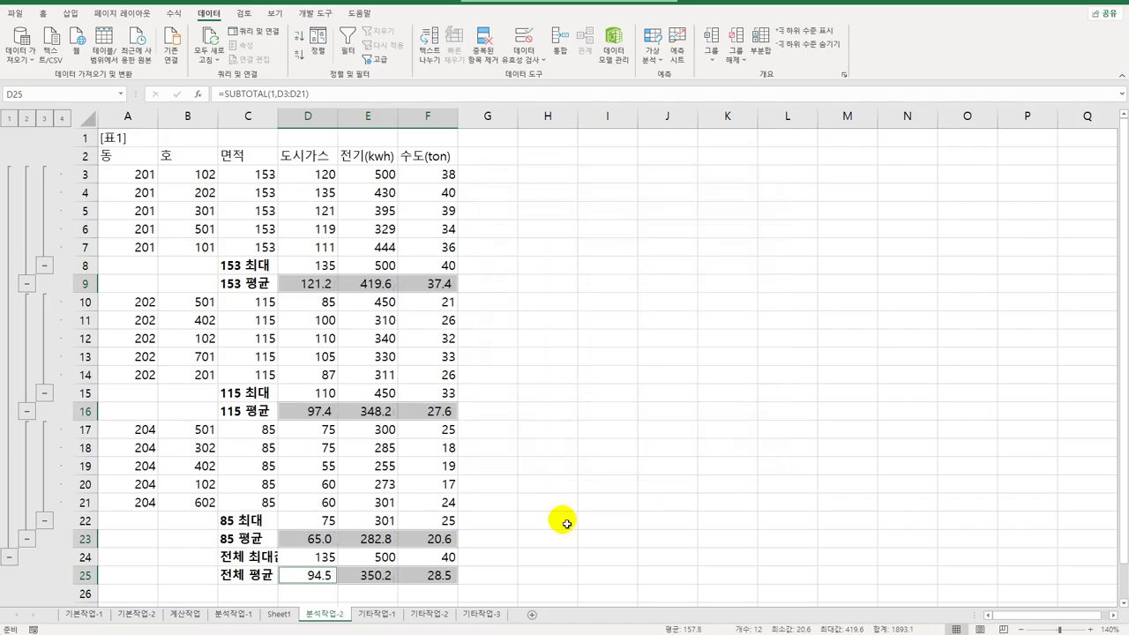
click(455, 575)
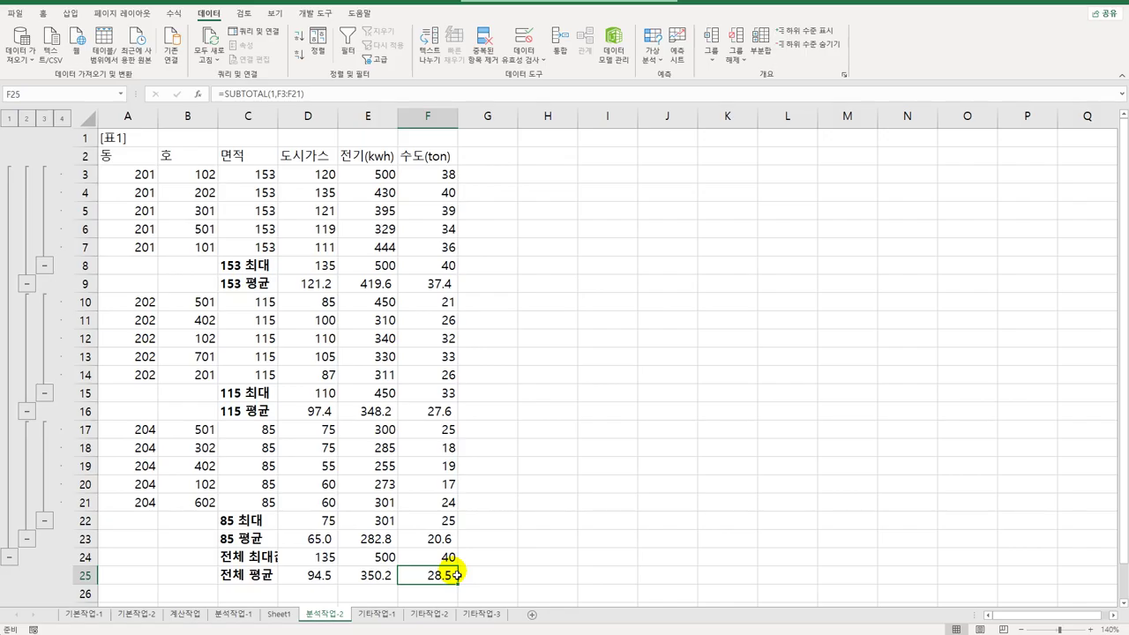
- Delete the 제주도 data series from the column chart on the 기타작업-1 sheet
click(372, 613)
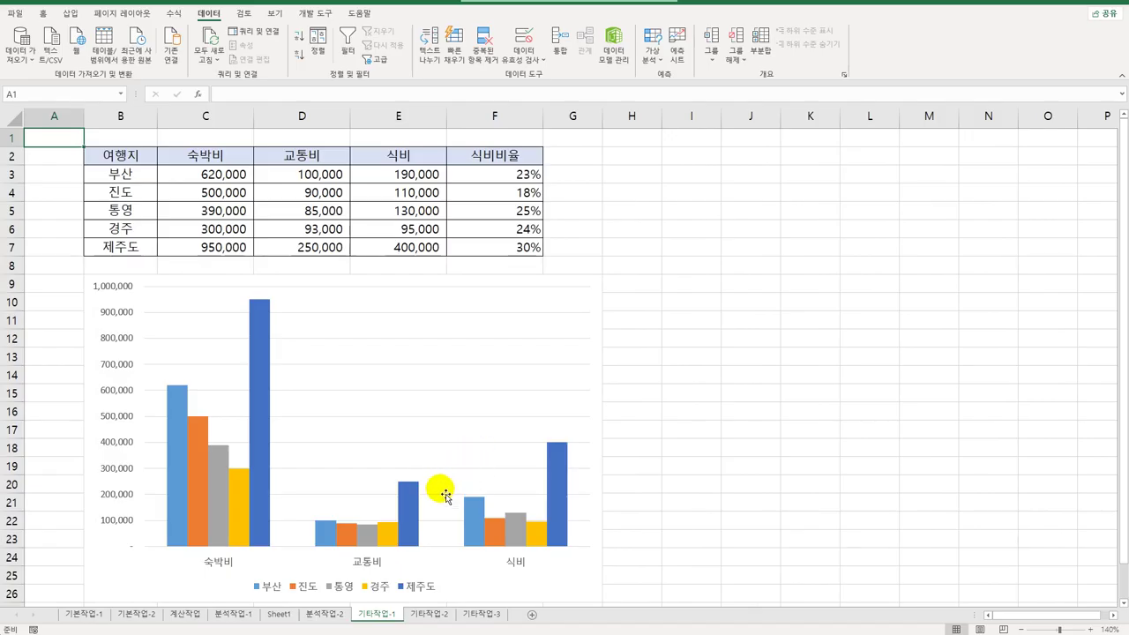
click(262, 364)
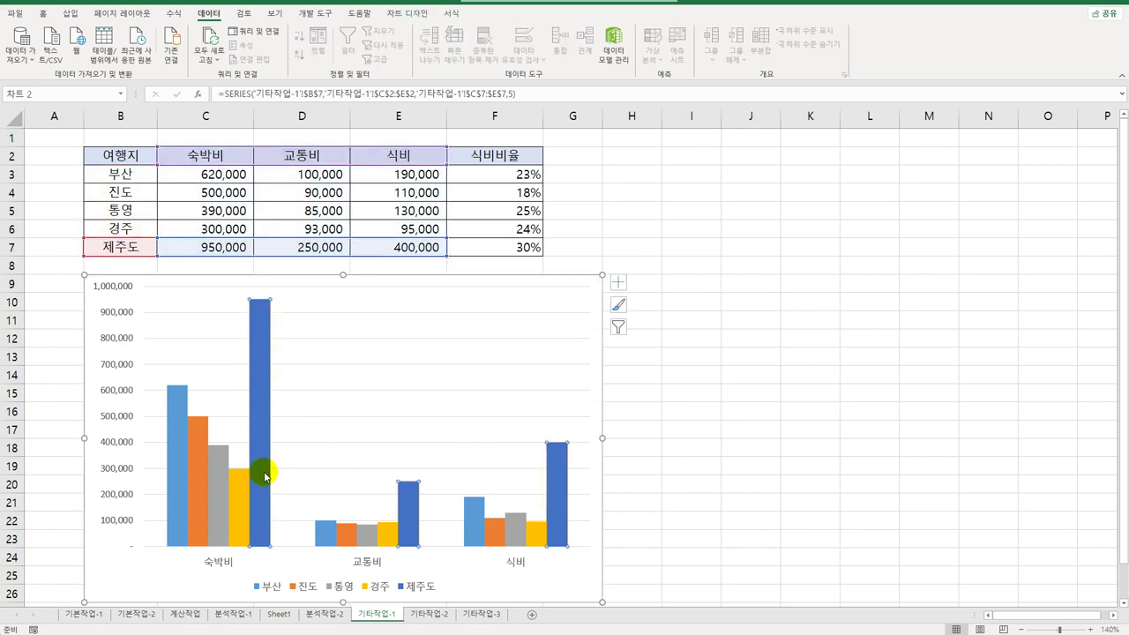
right_click(262, 381)
click(297, 396)
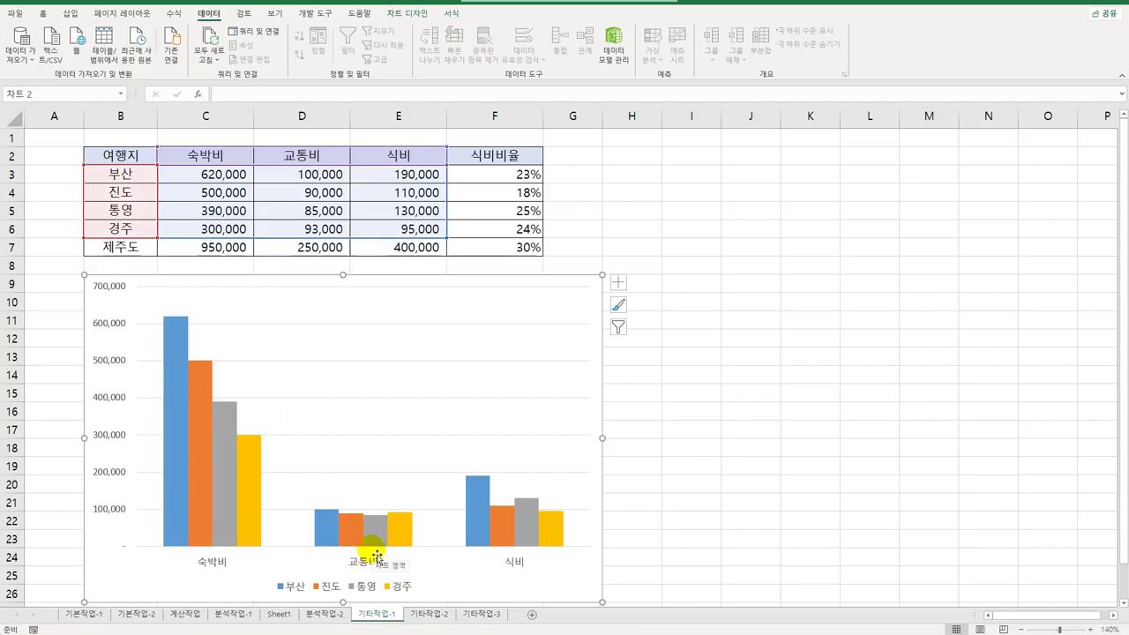
- Switch the chart's rows and columns so 숙박비, 교통비 and 식비 are the series and the travel destinations form the horizontal axis
right_click(399, 316)
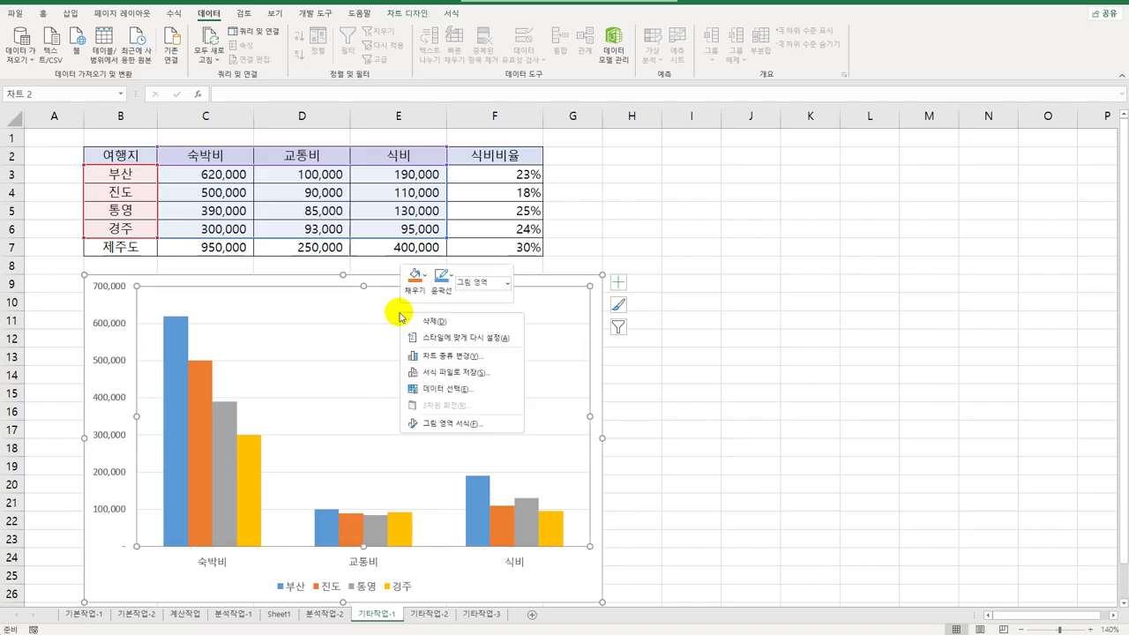
click(469, 388)
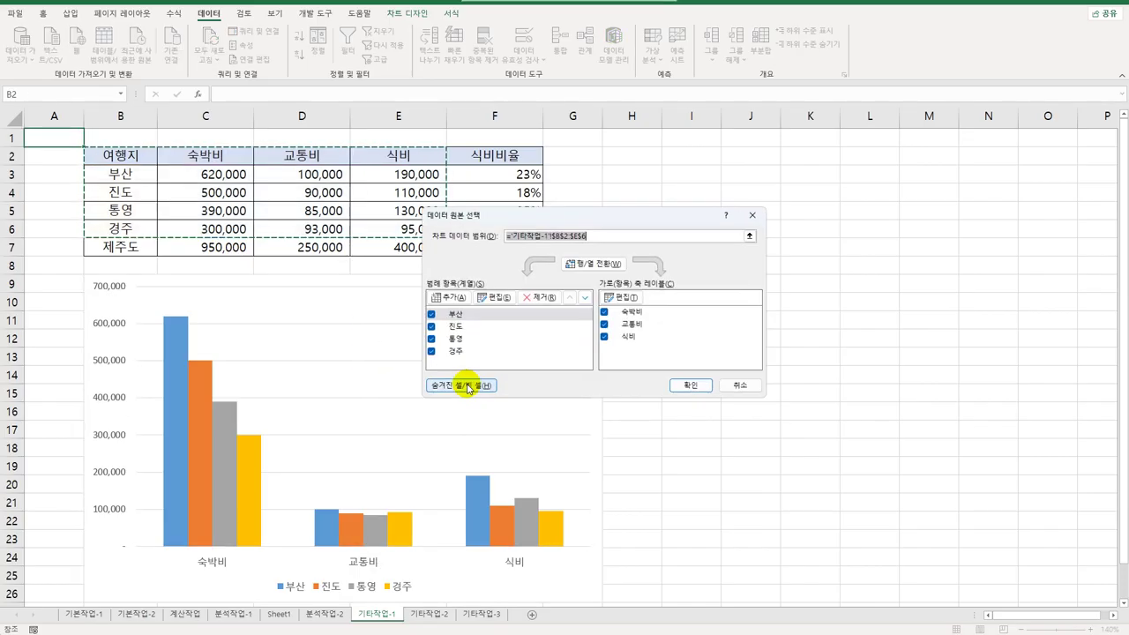
click(580, 266)
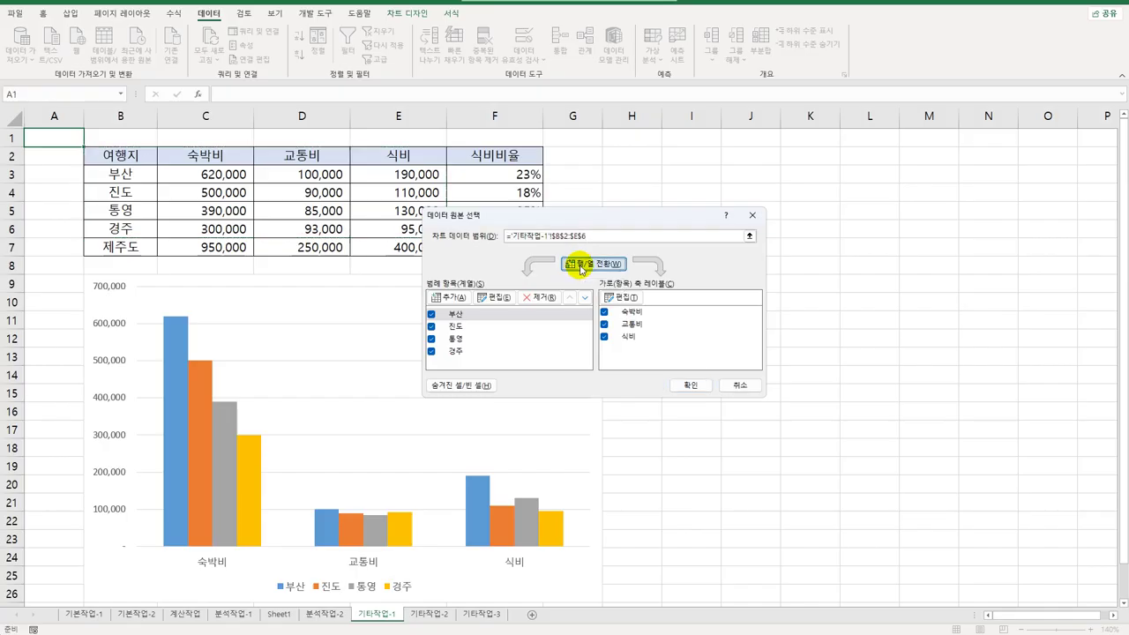
click(683, 387)
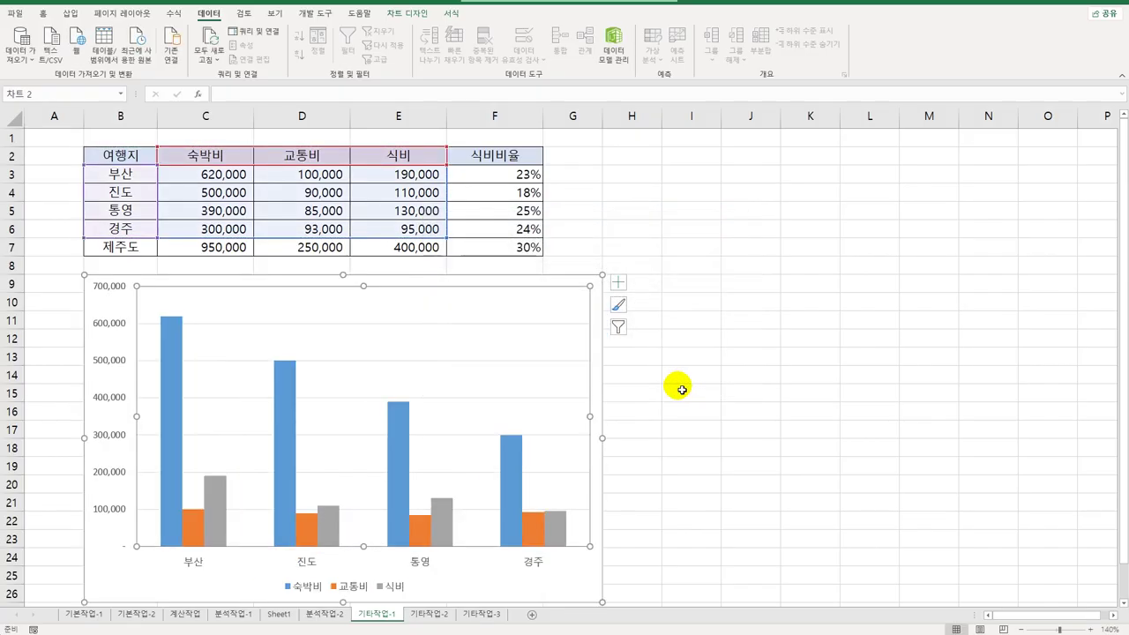
- Add a chart title reading 4박 5일 여행지 경비
click(620, 284)
click(671, 323)
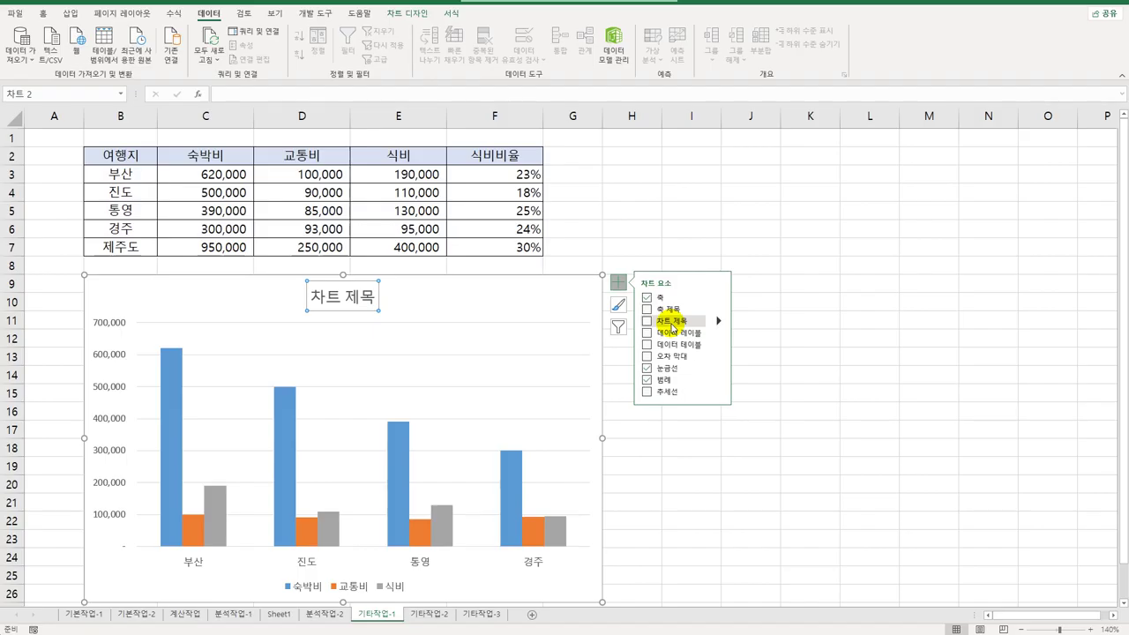
drag(310, 298, 382, 307)
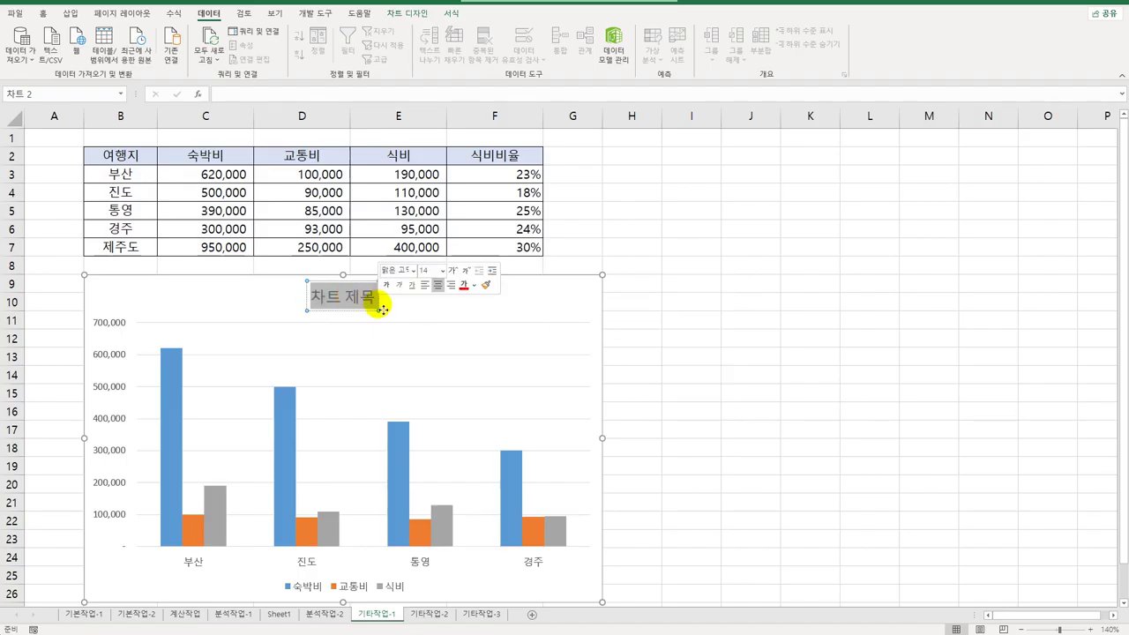
text(4박)
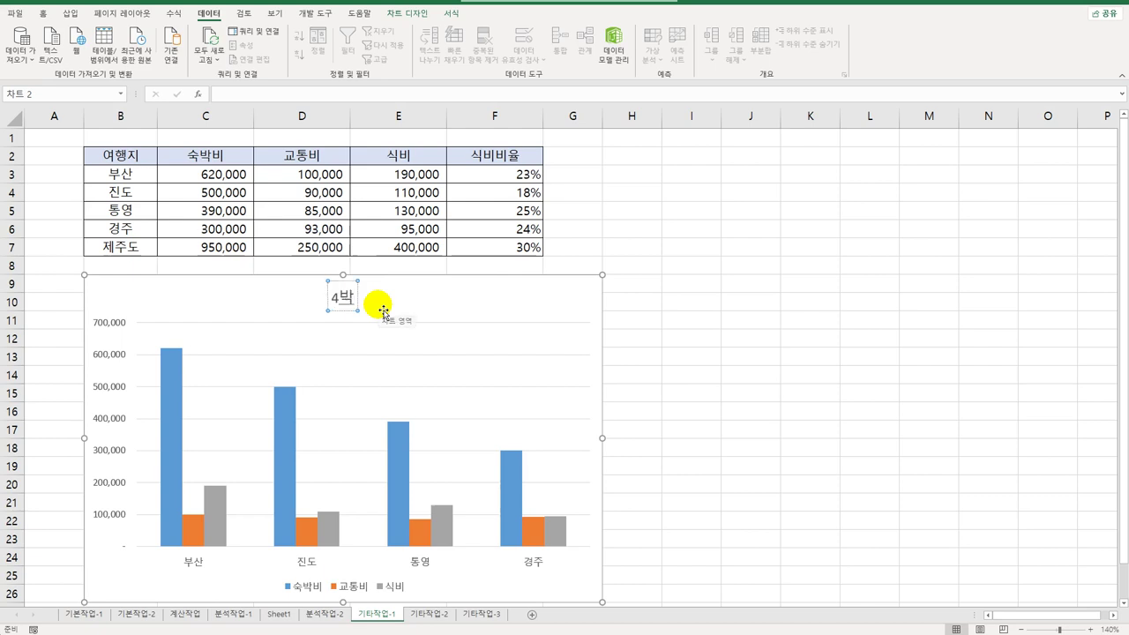
text( 5일 여행지 경비)
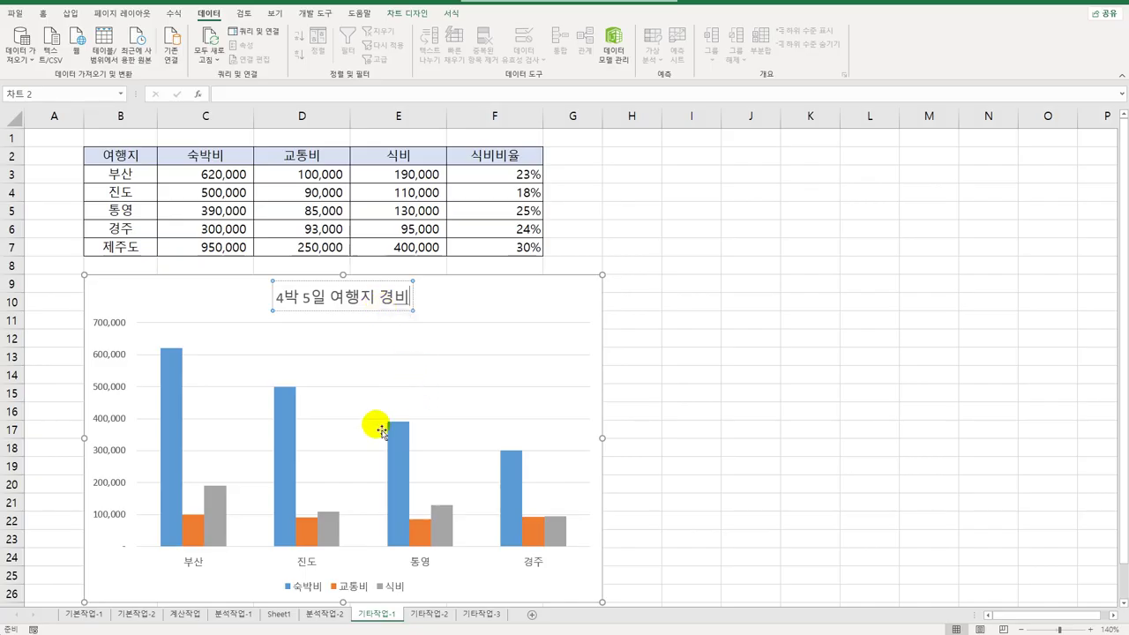
- Change the chart type to 3차원 묶은 세로 막대형 with the destinations kept as categories
right_click(417, 353)
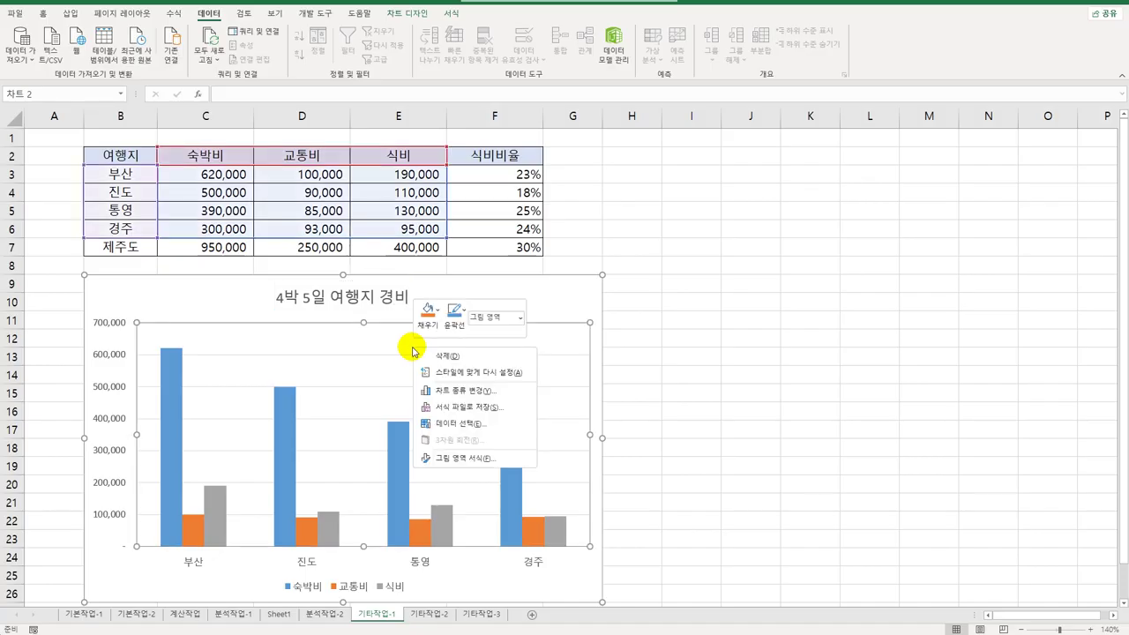
click(476, 386)
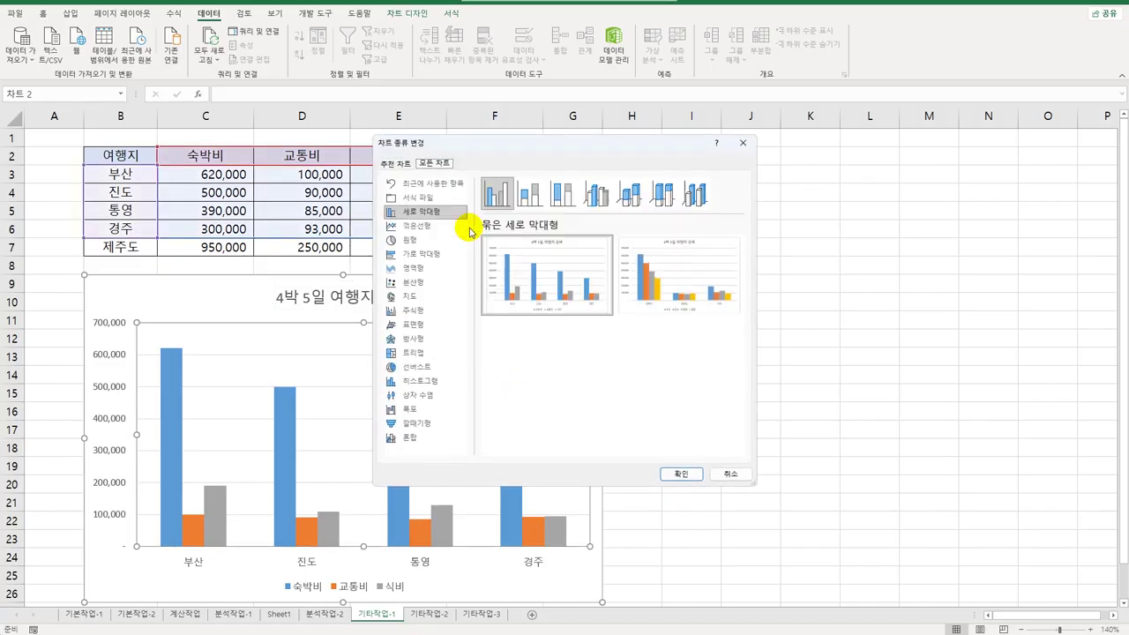
click(593, 195)
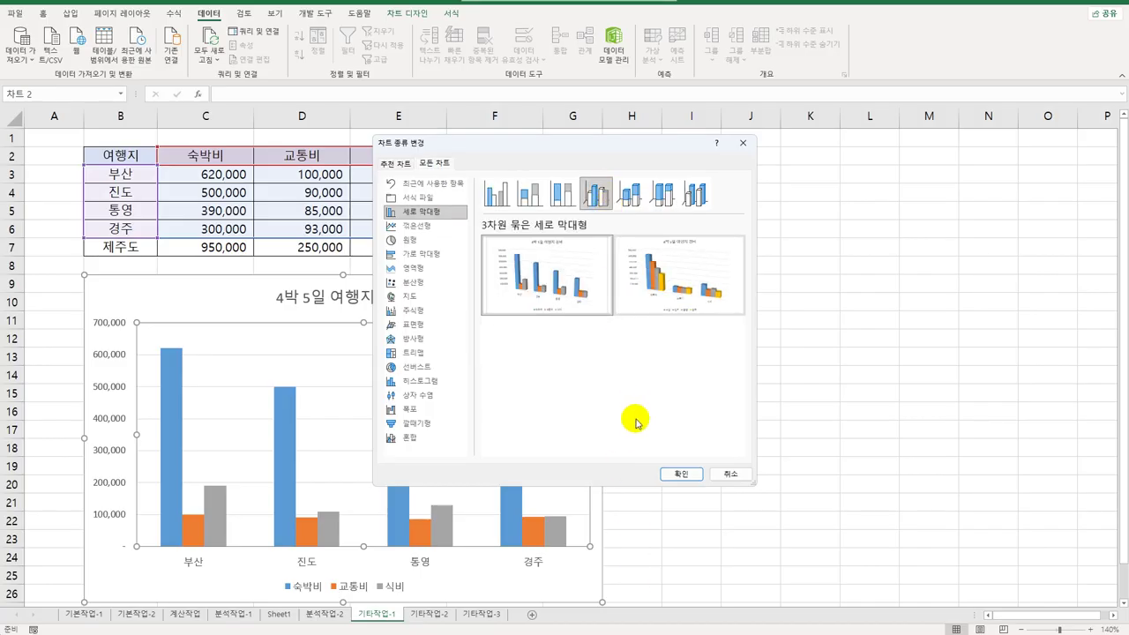
click(683, 474)
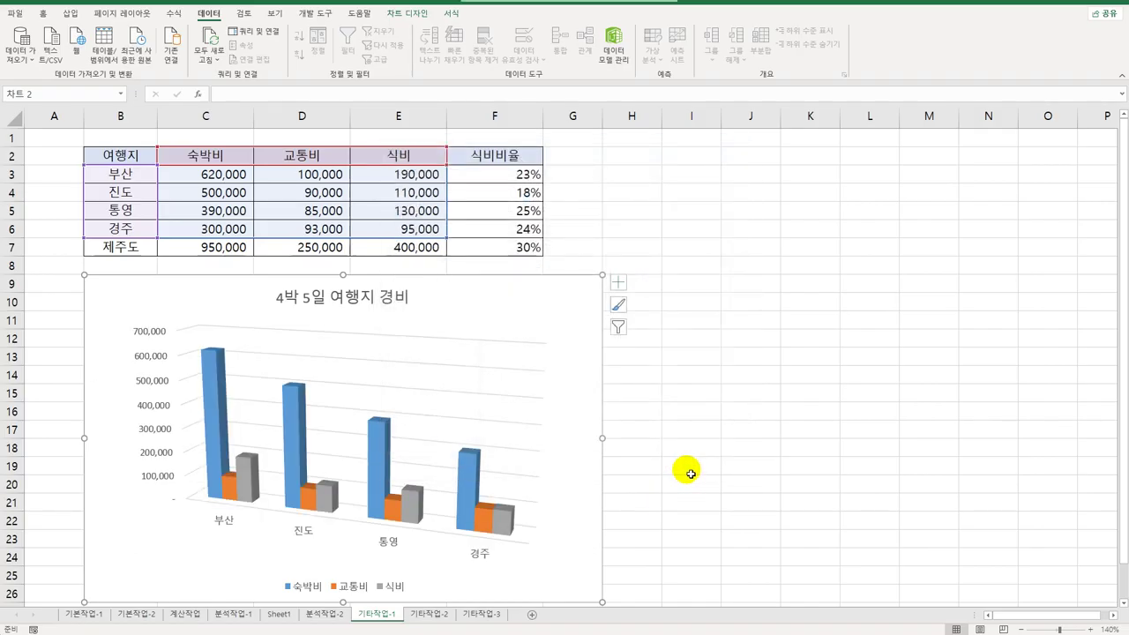
- Enable 직각으로 축 고정 in the chart area's 3차원 회전 settings
right_click(215, 394)
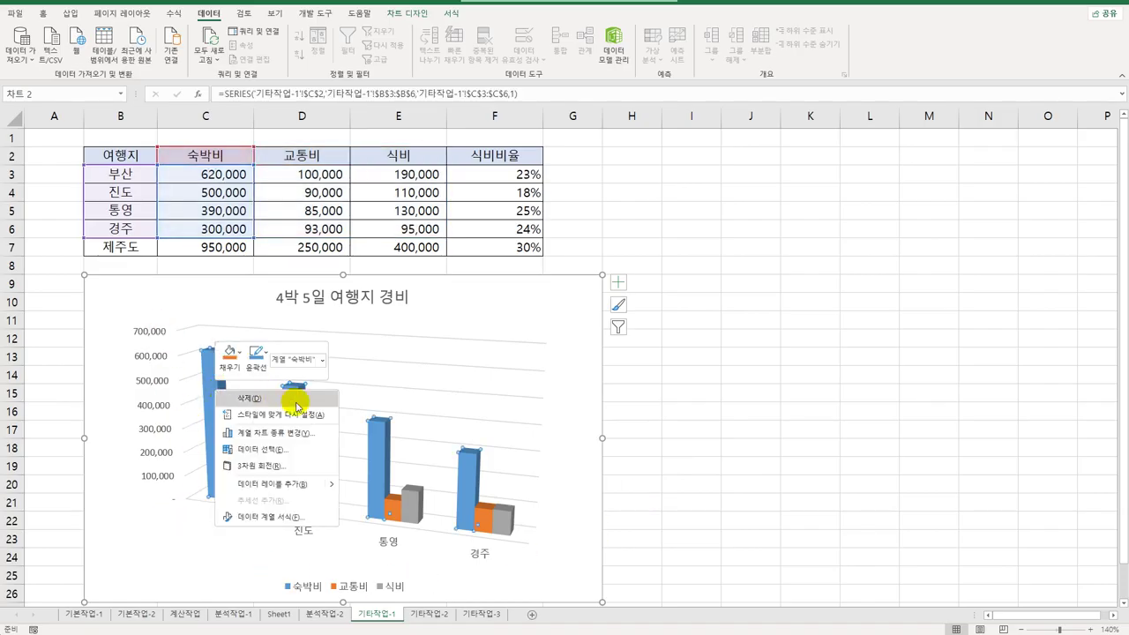
key(Escape)
double_click(499, 297)
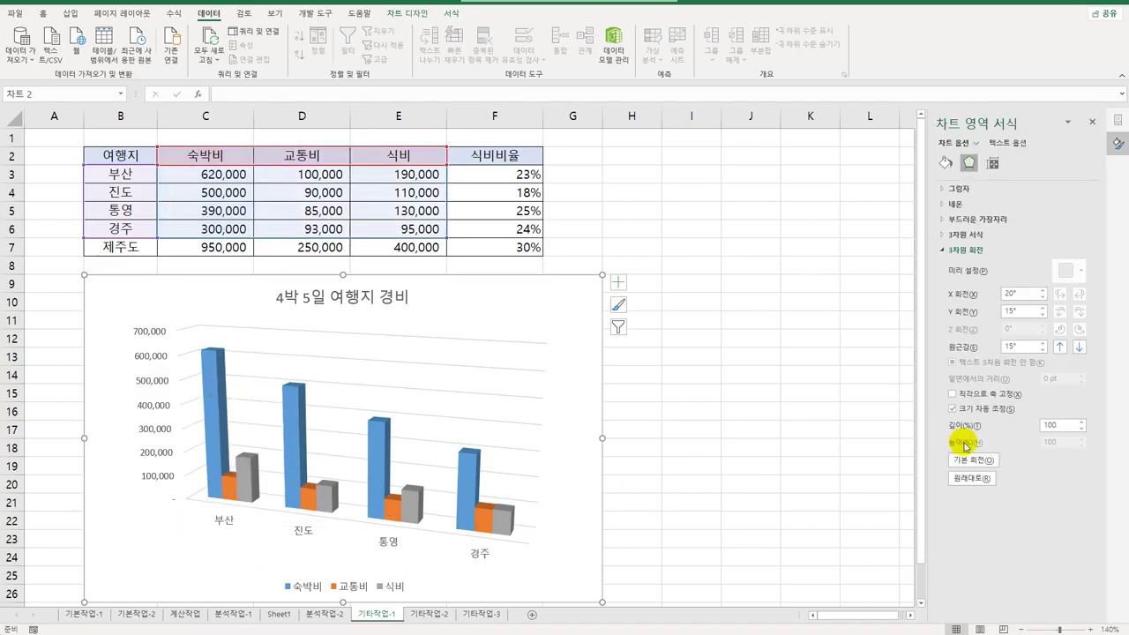
click(953, 393)
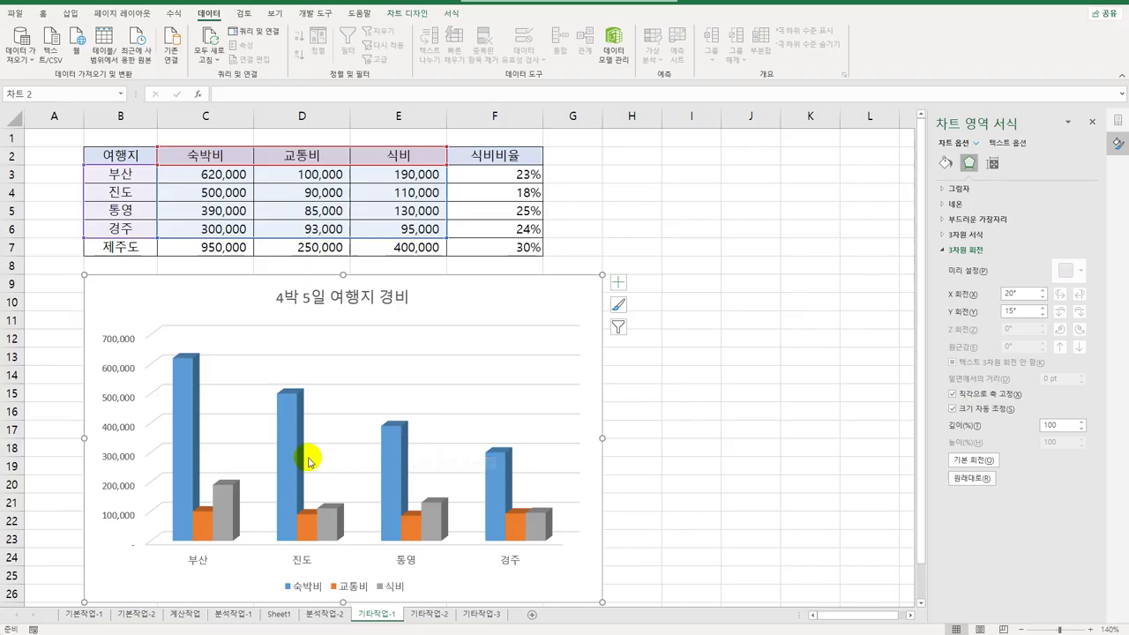
- Set the 간격 너비 of the chart's data series to 150%
click(286, 412)
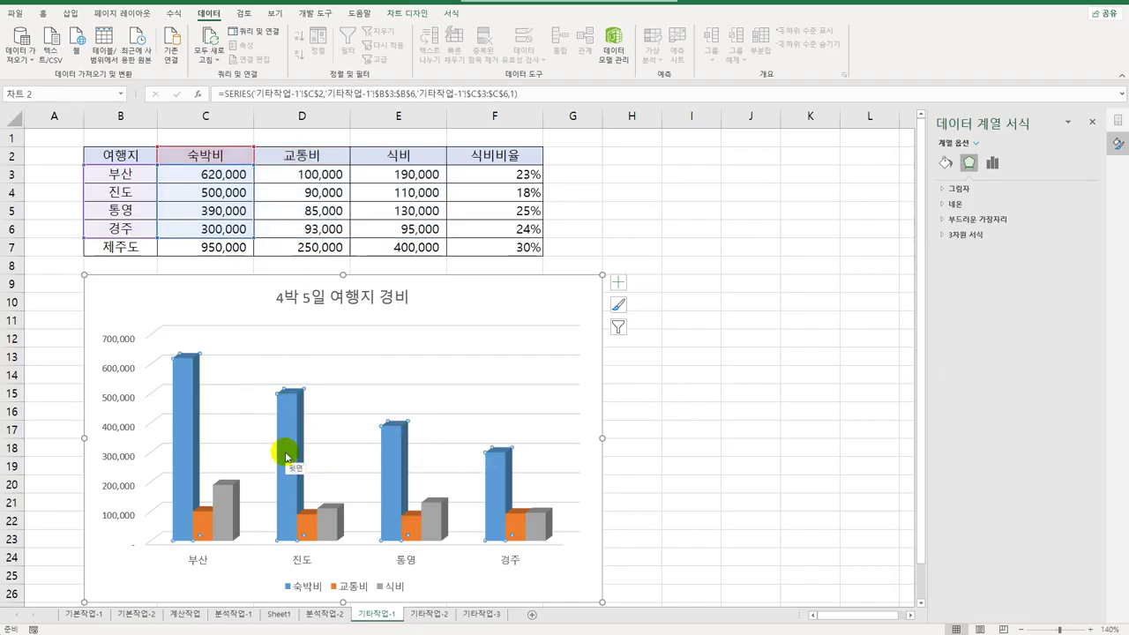
click(991, 163)
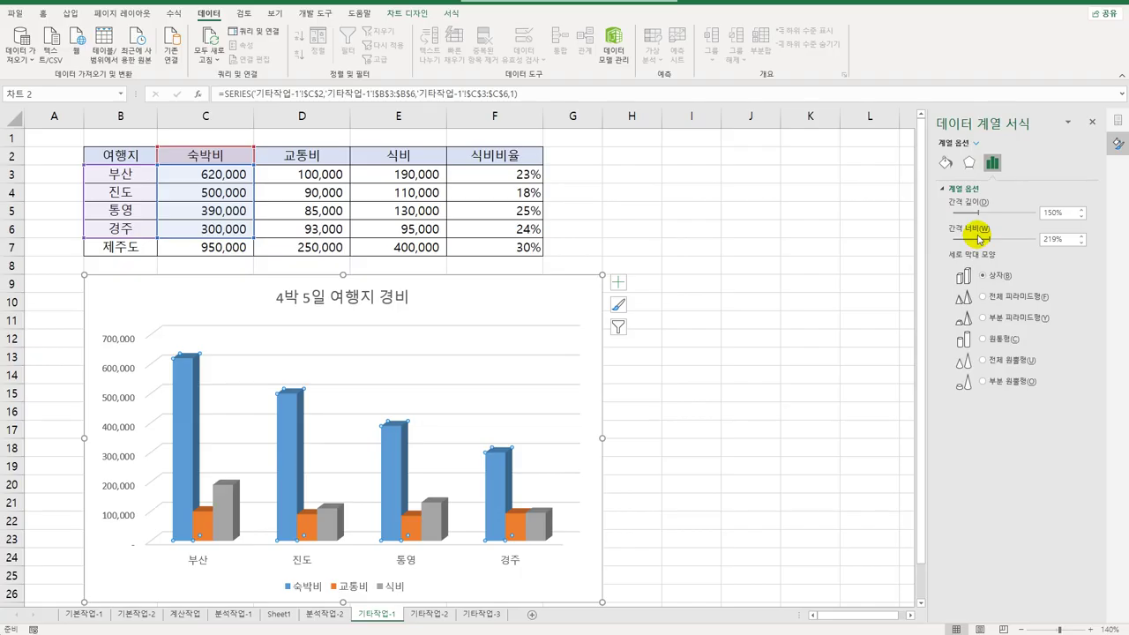
click(1067, 239)
text(150)
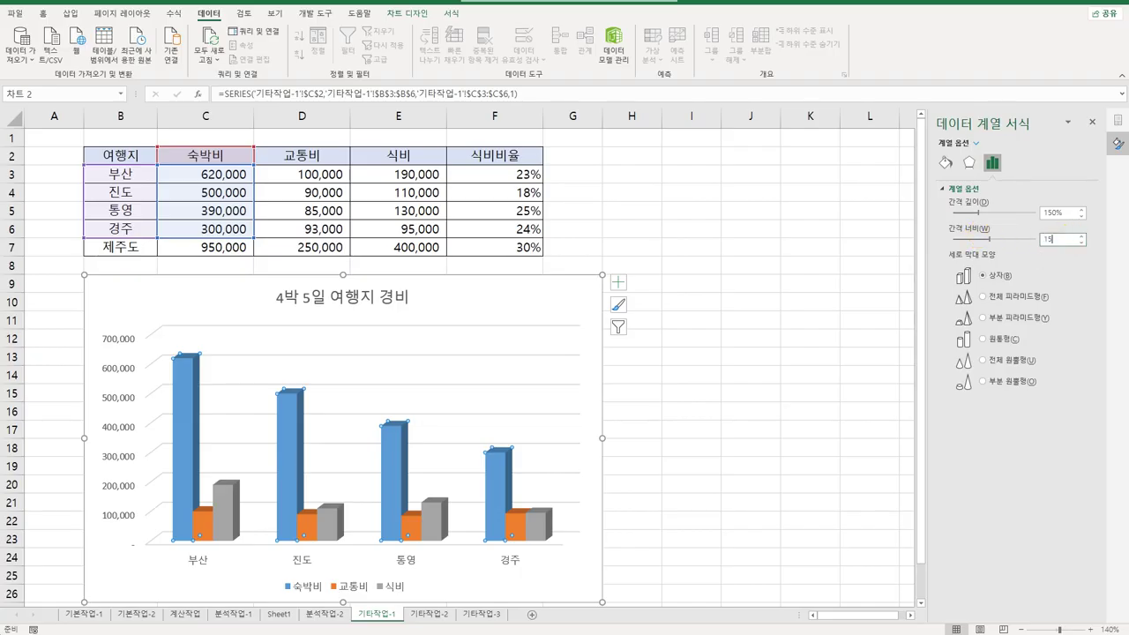
key(Return)
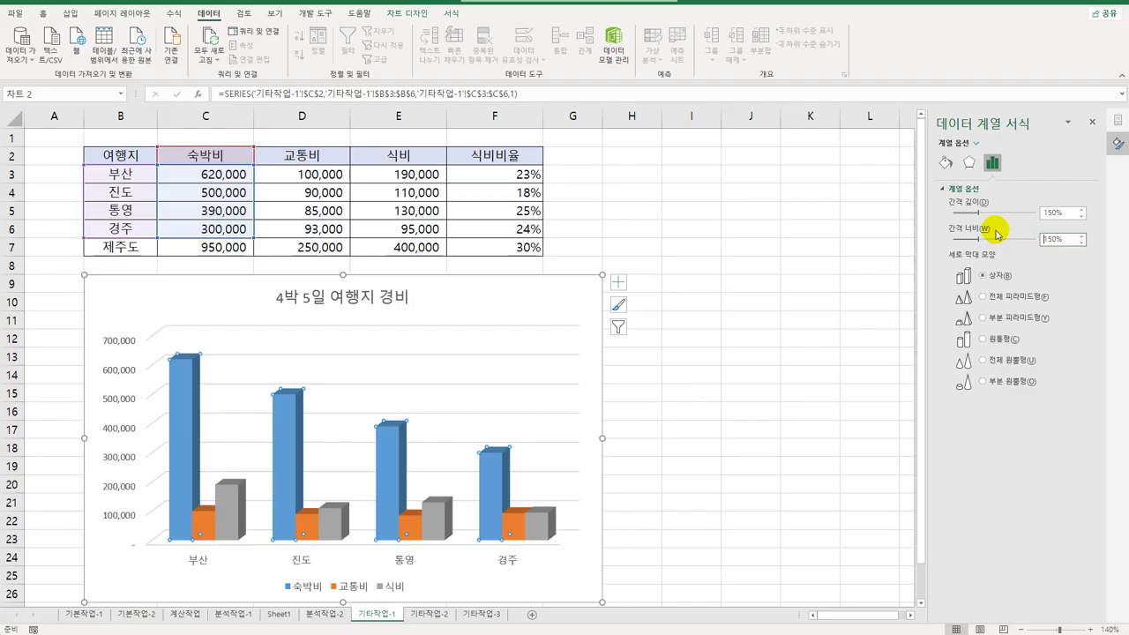
click(618, 283)
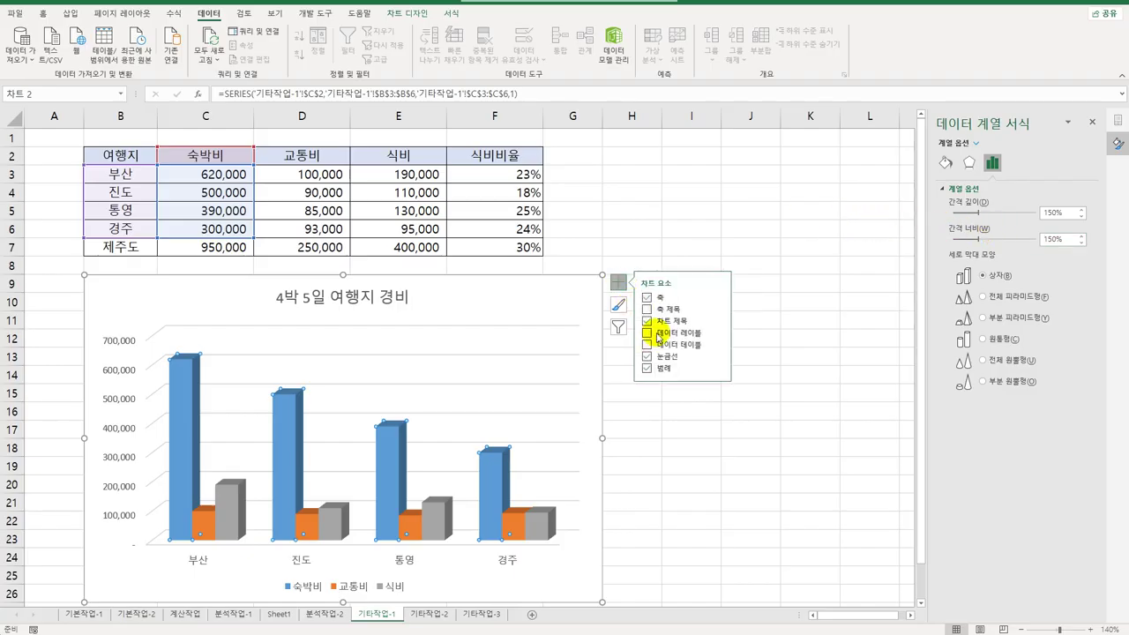
click(718, 369)
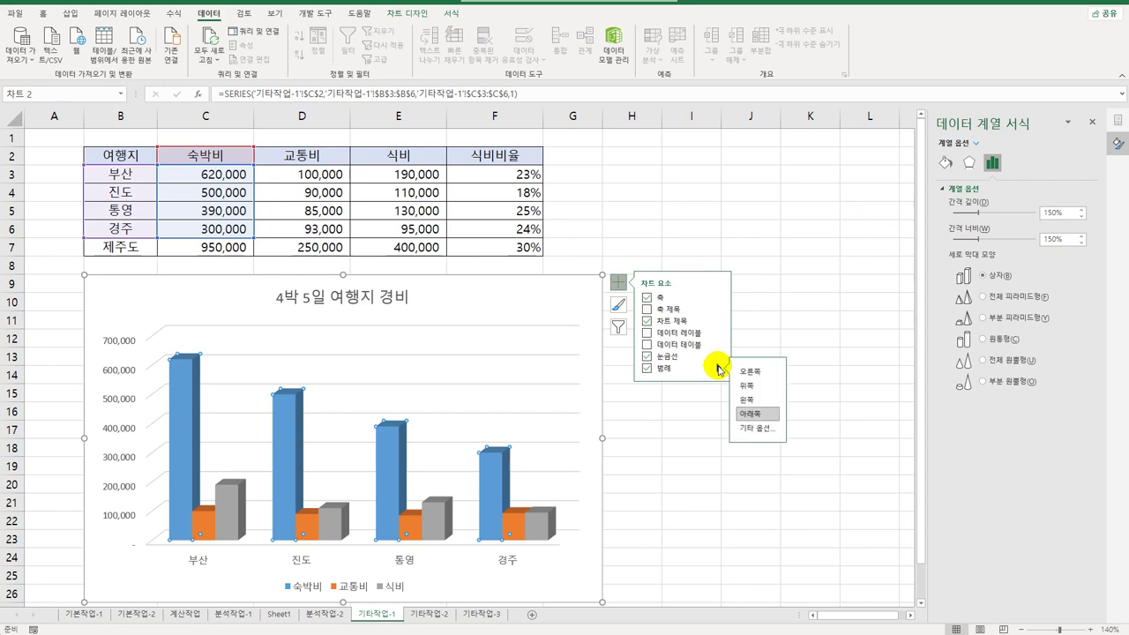
click(763, 341)
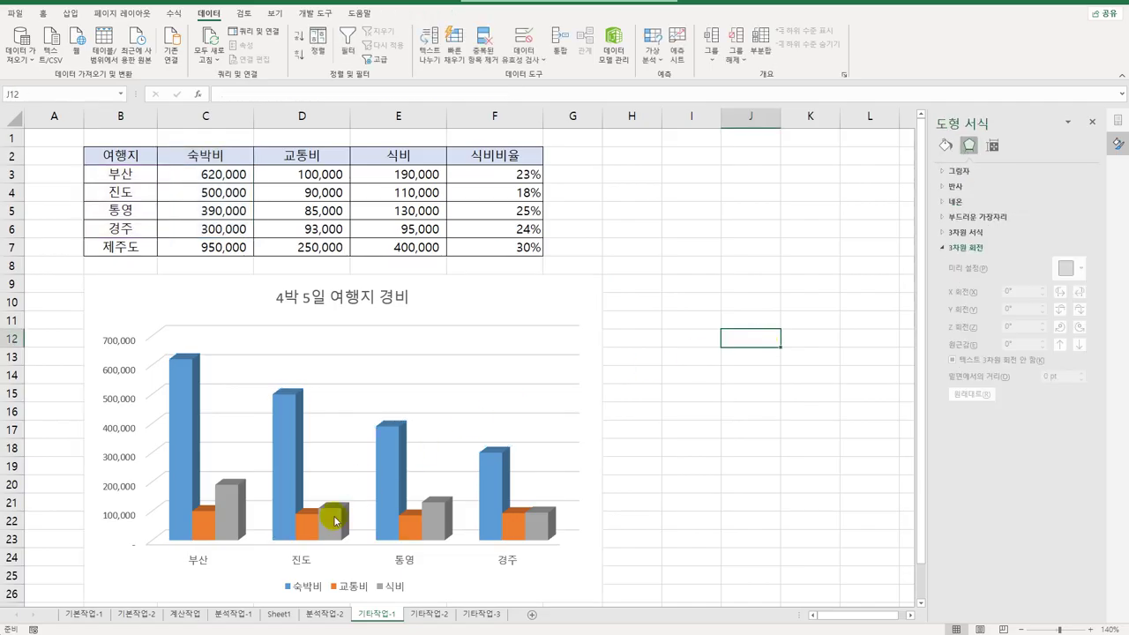
- Reorder the chart's data series so 교통비 comes after 식비
right_click(465, 341)
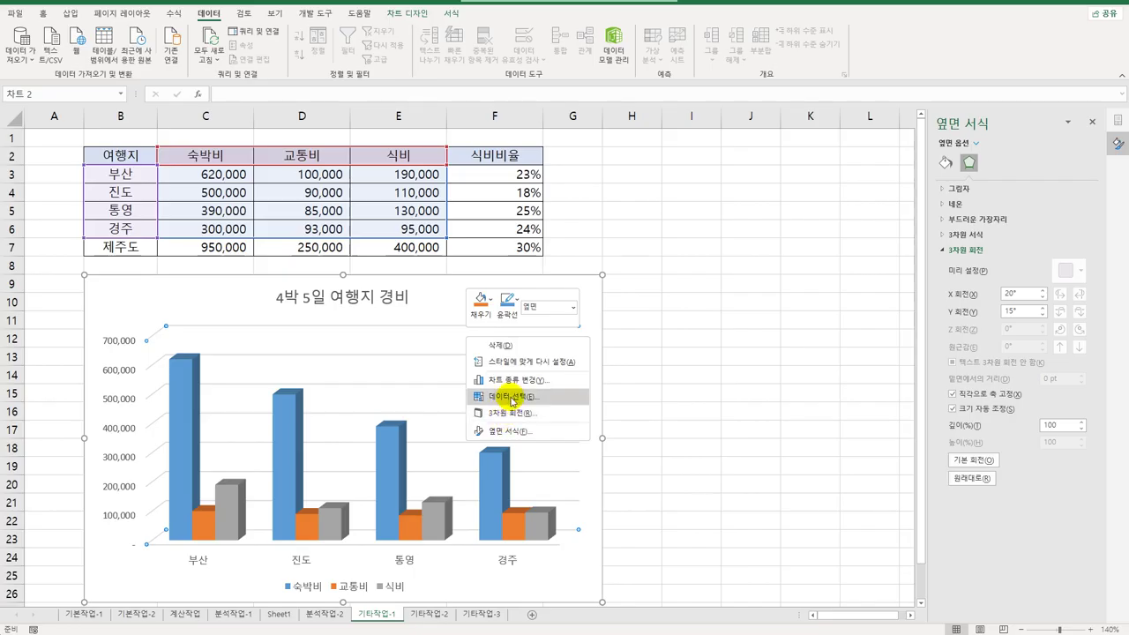
click(504, 396)
drag(574, 217, 715, 206)
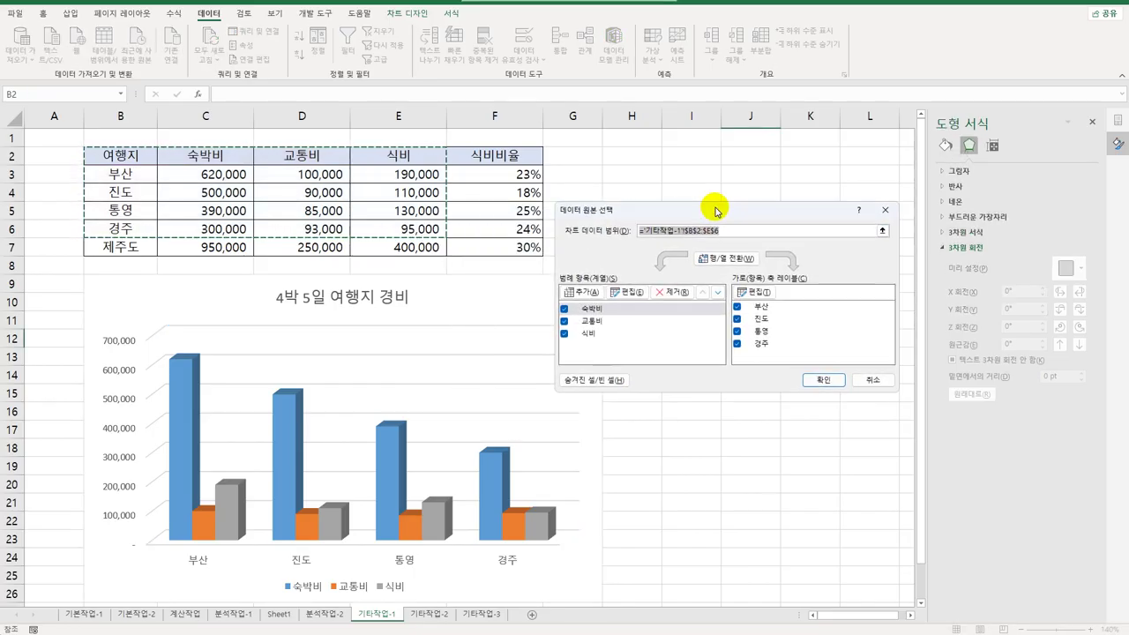
click(593, 309)
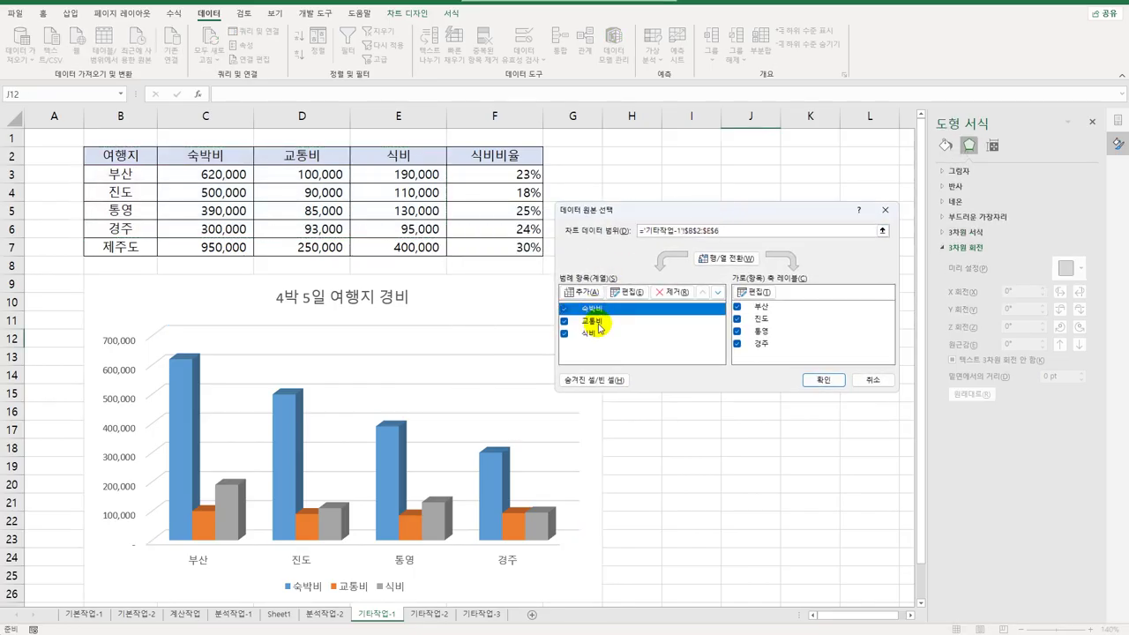
click(599, 323)
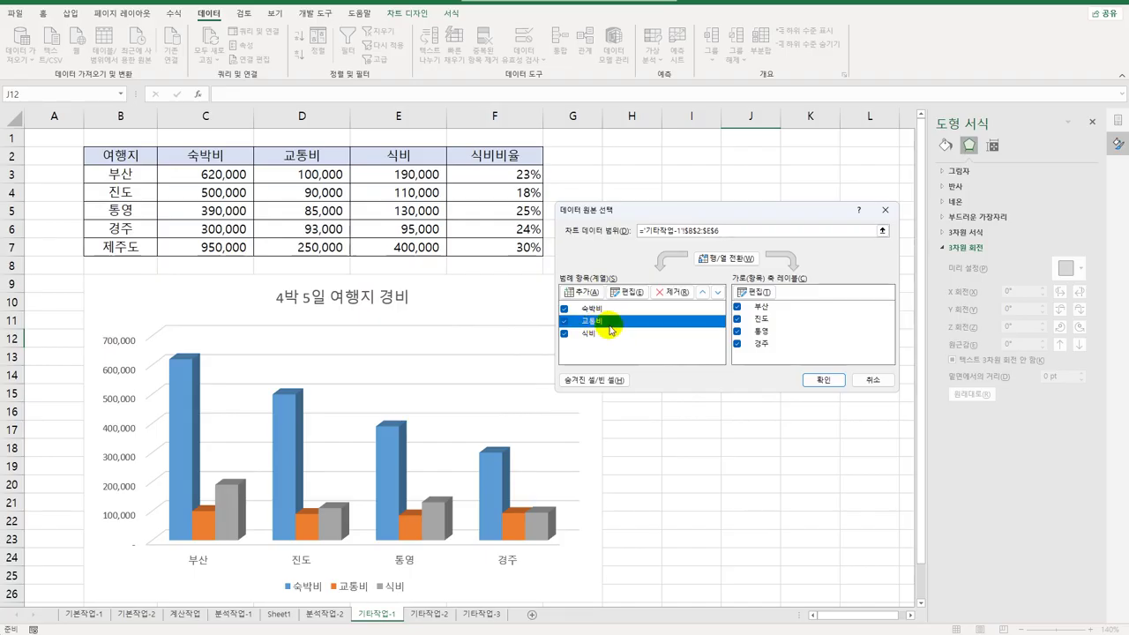
click(718, 294)
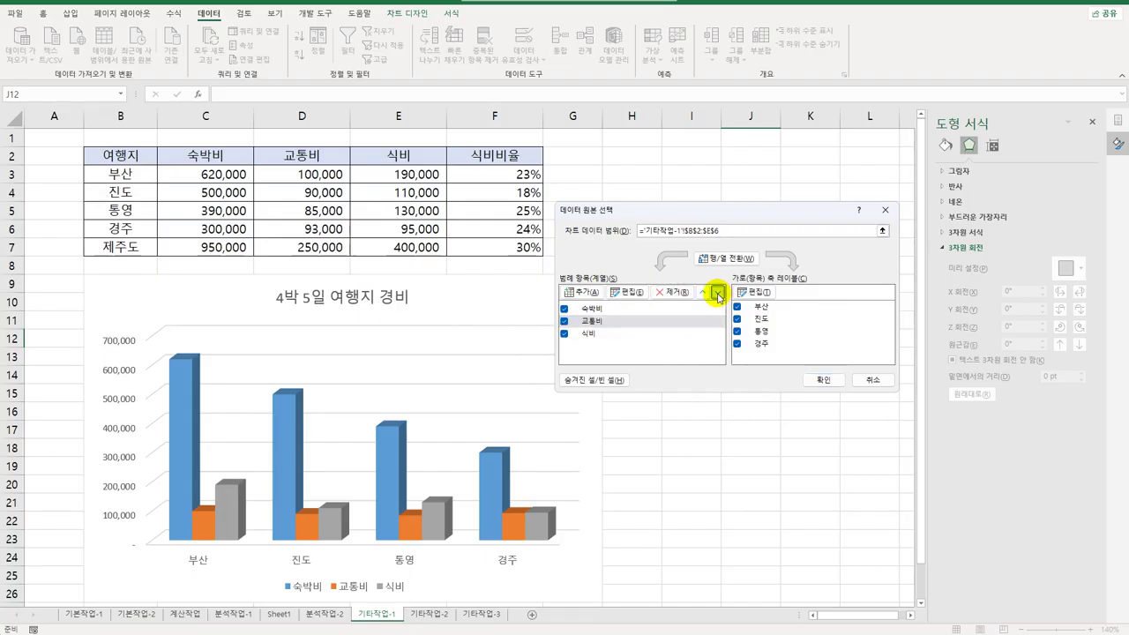
click(614, 309)
click(604, 323)
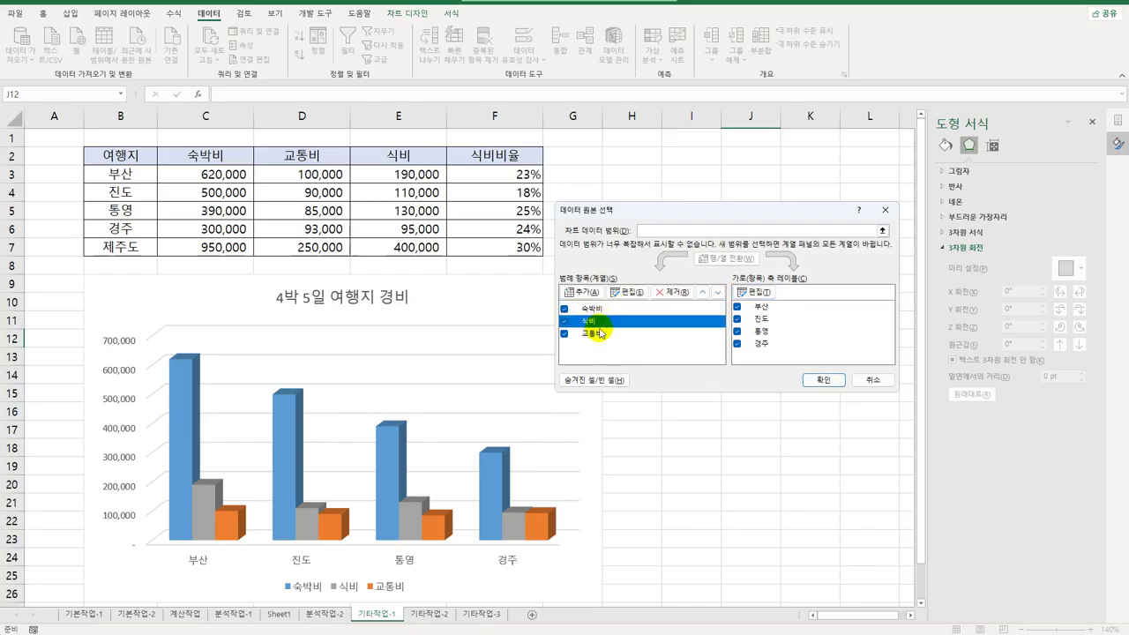
click(600, 335)
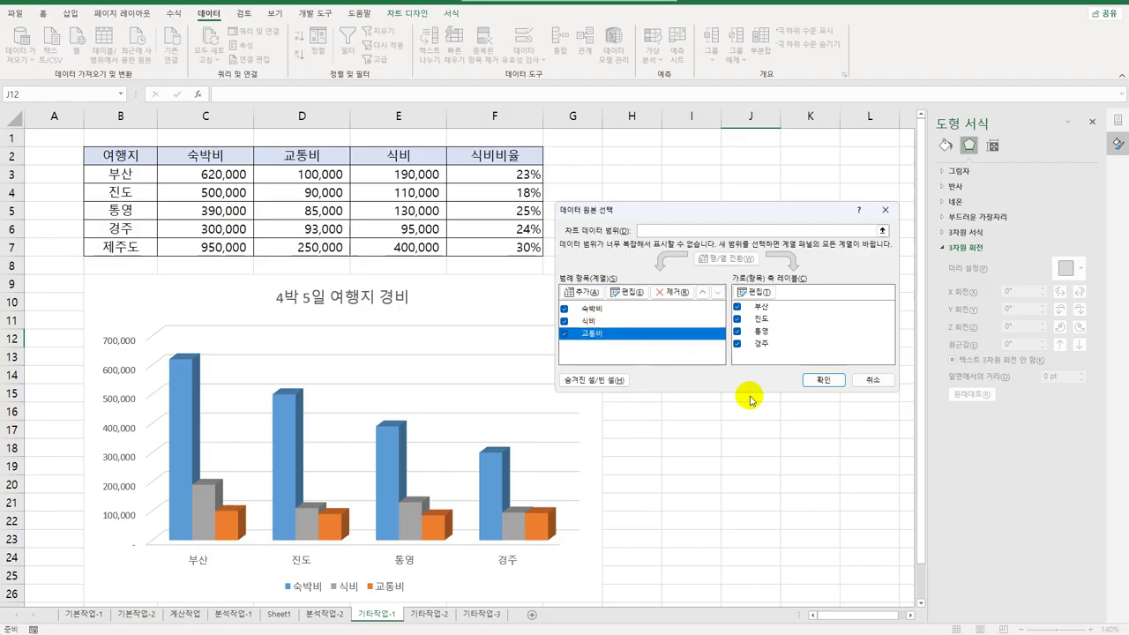
click(820, 384)
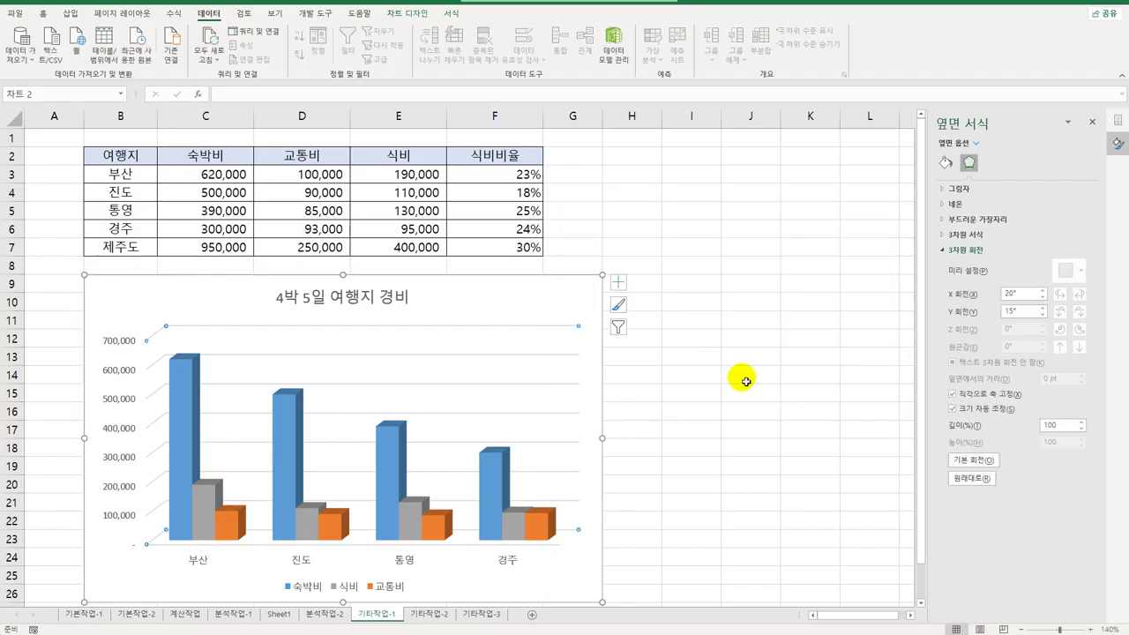
- Add a data callout (데이터 설명선) to only the 진도 element of the 식비 series
click(308, 529)
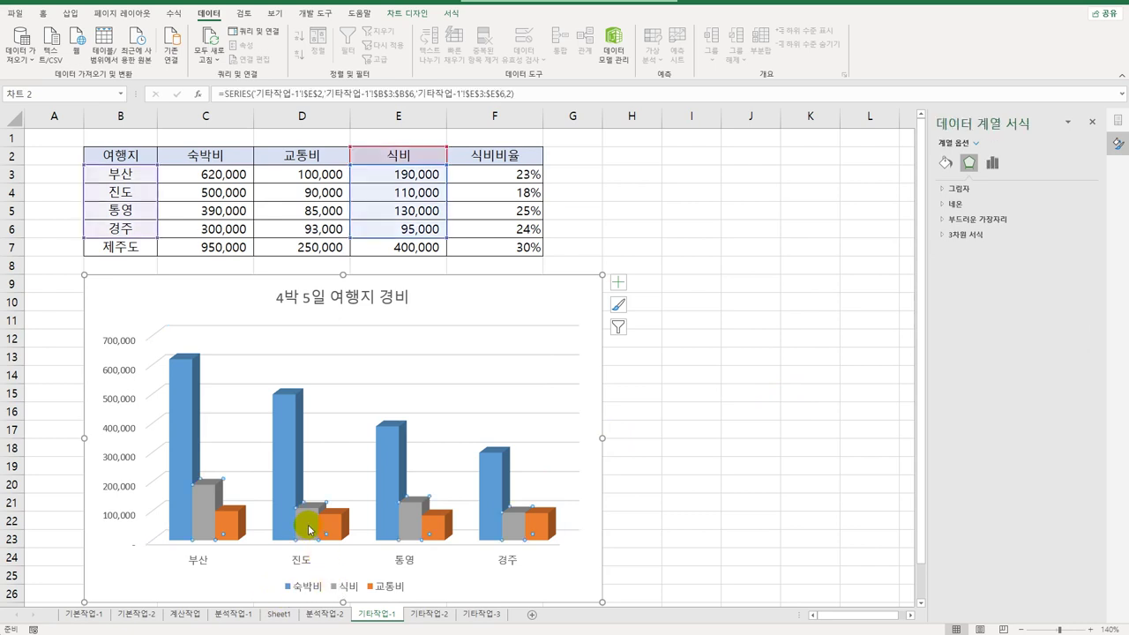
click(309, 529)
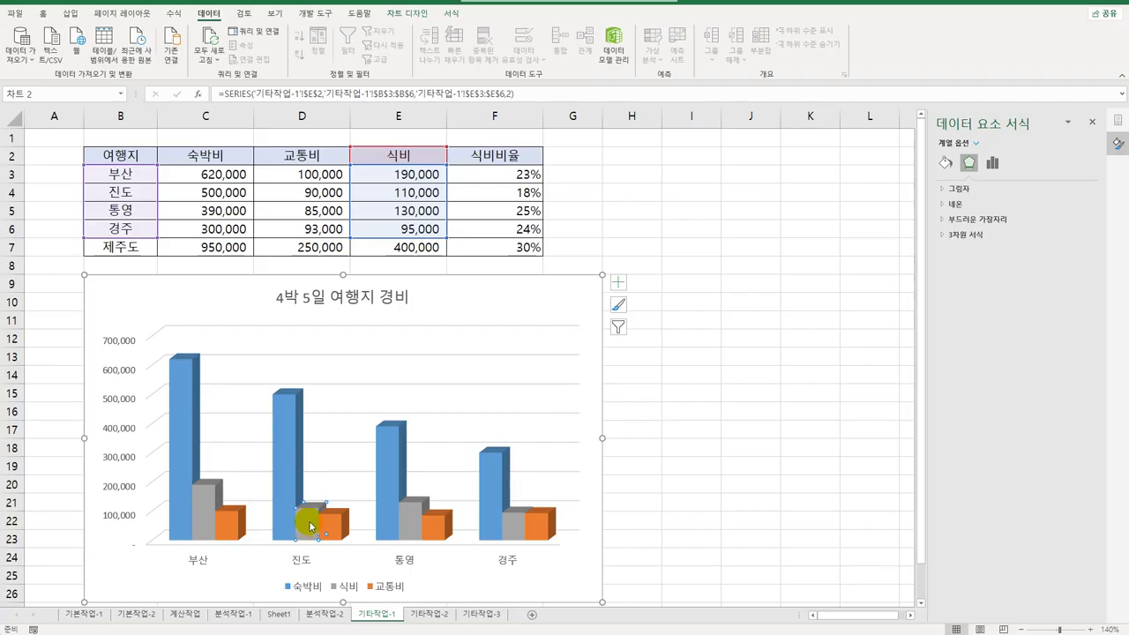
right_click(311, 525)
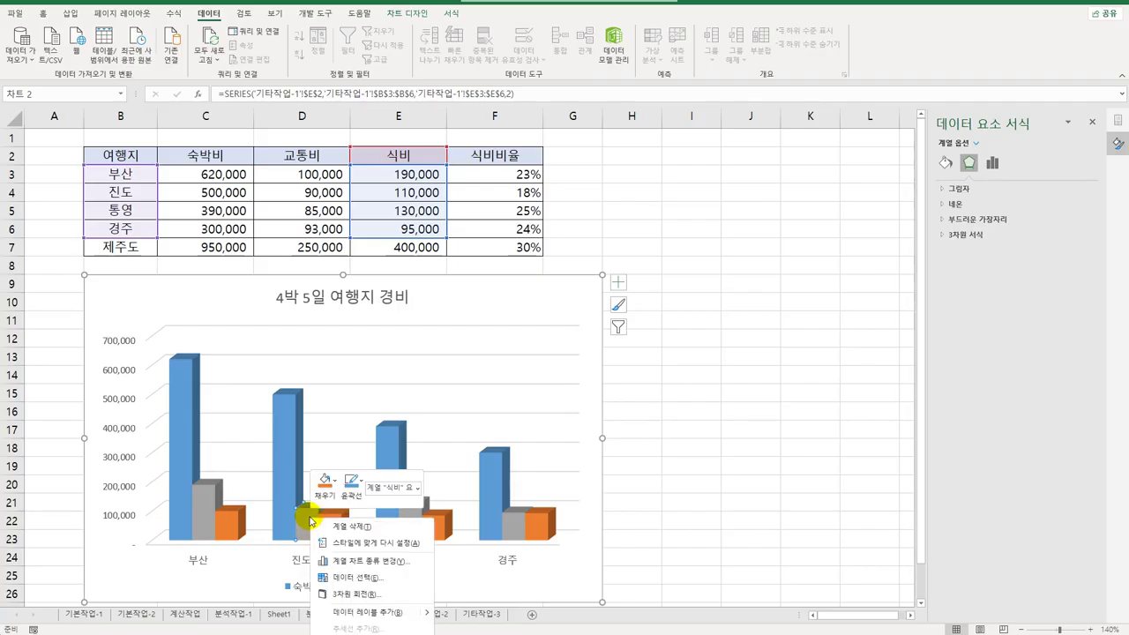
scroll(657, 385, down, 3)
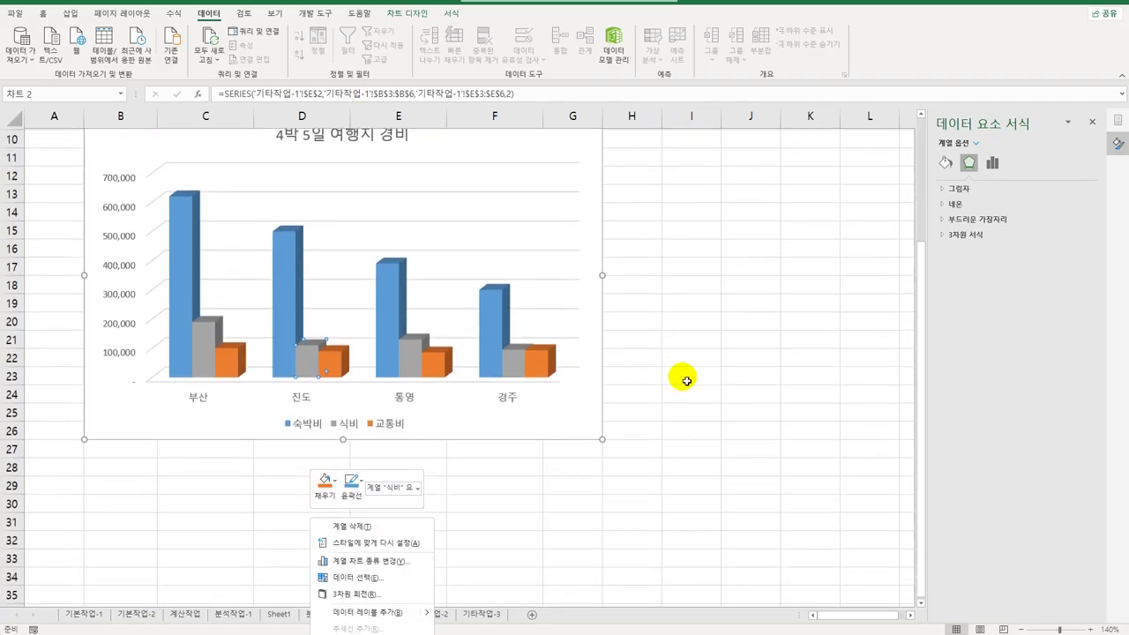
right_click(311, 346)
mouse_move(420, 438)
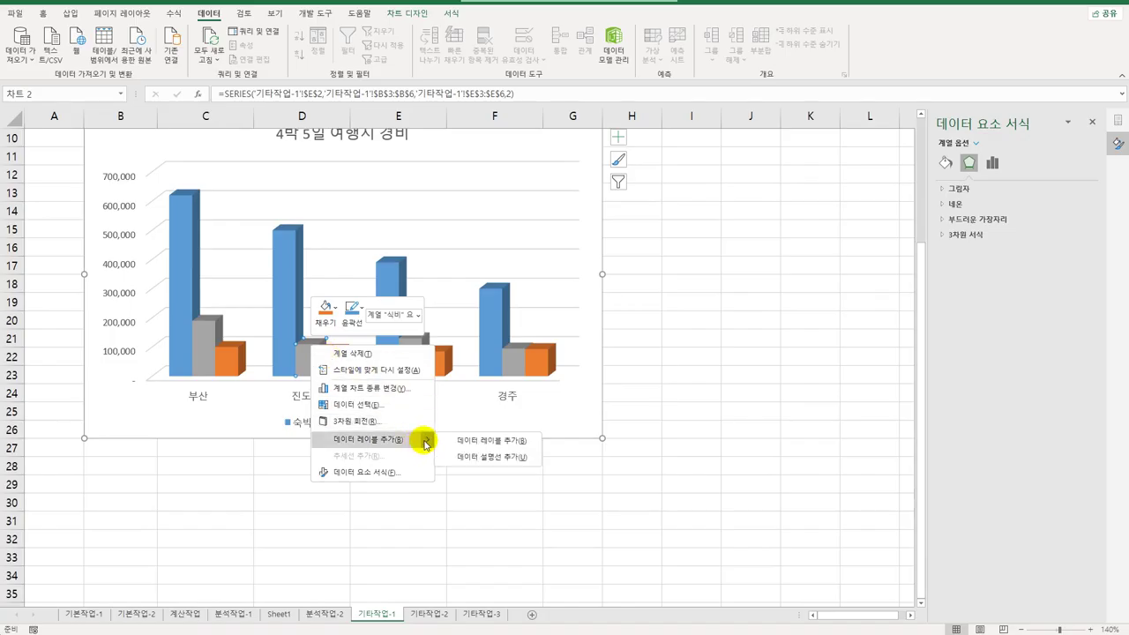
click(478, 457)
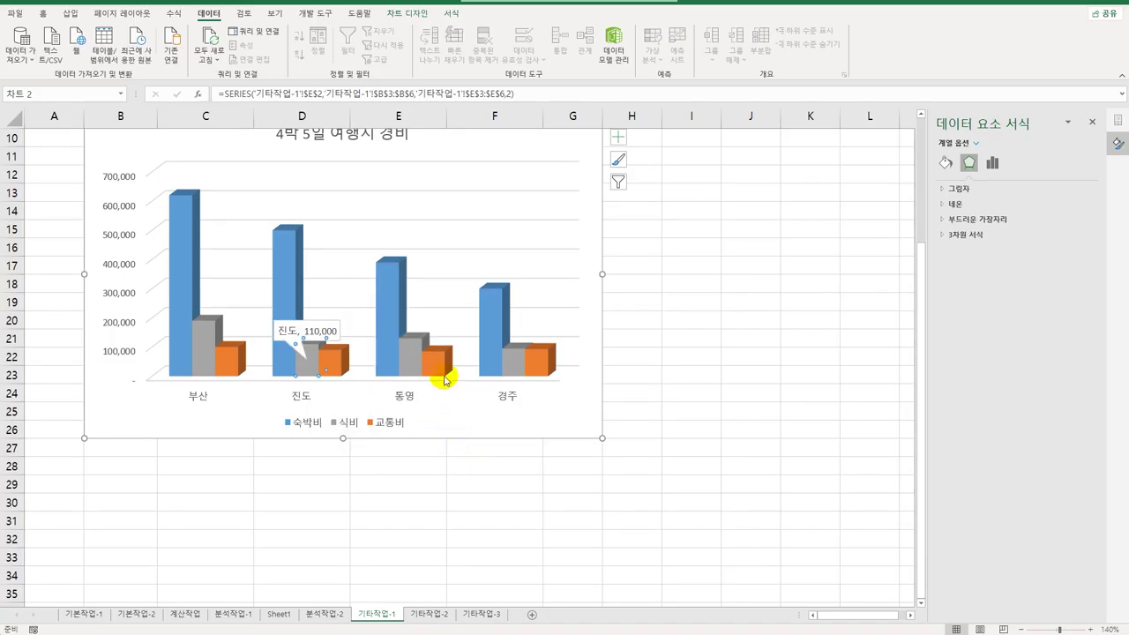
- Add a data callout (데이터 설명선) to the 경주 element of the 식비 series
click(505, 358)
right_click(511, 358)
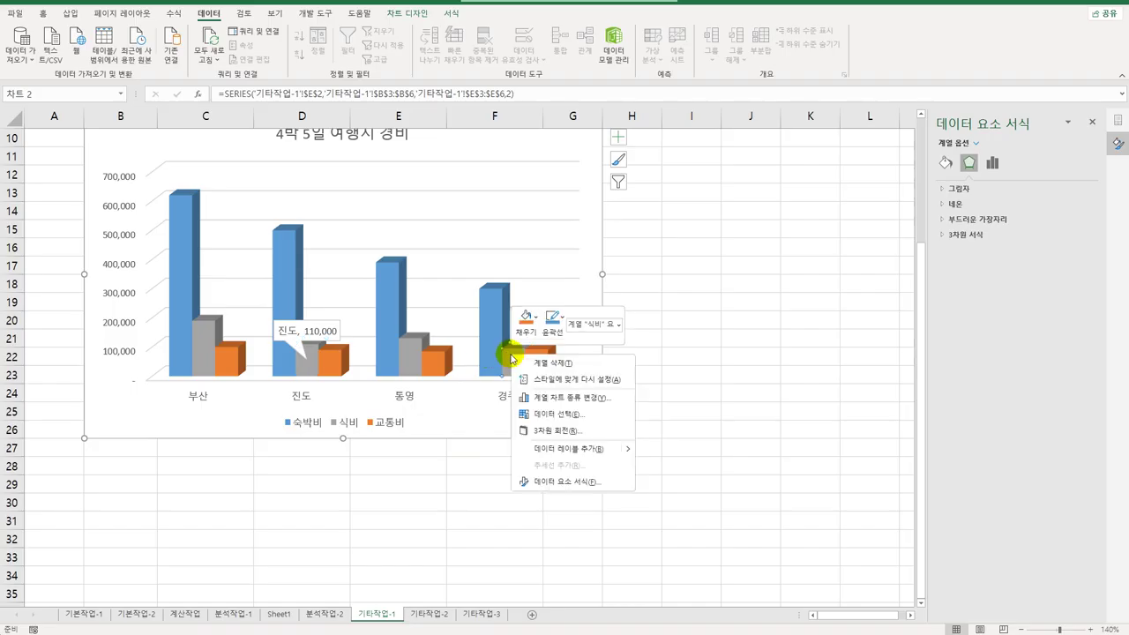
mouse_move(630, 450)
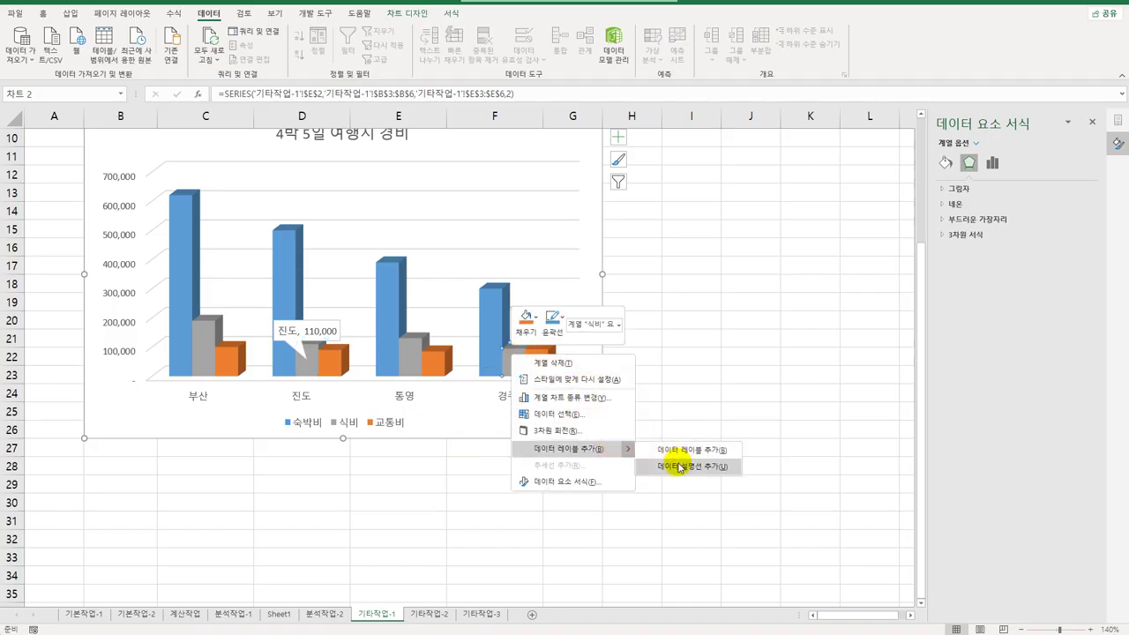
click(680, 466)
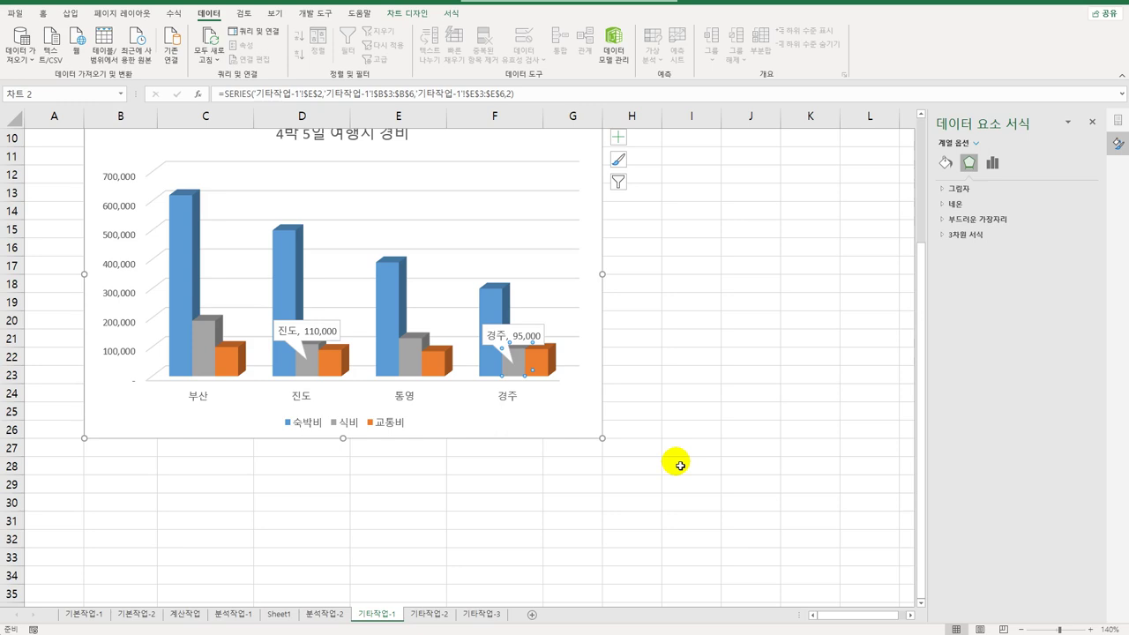
- Set the display unit (표시 단위) of the chart's vertical value axis to 천
click(129, 241)
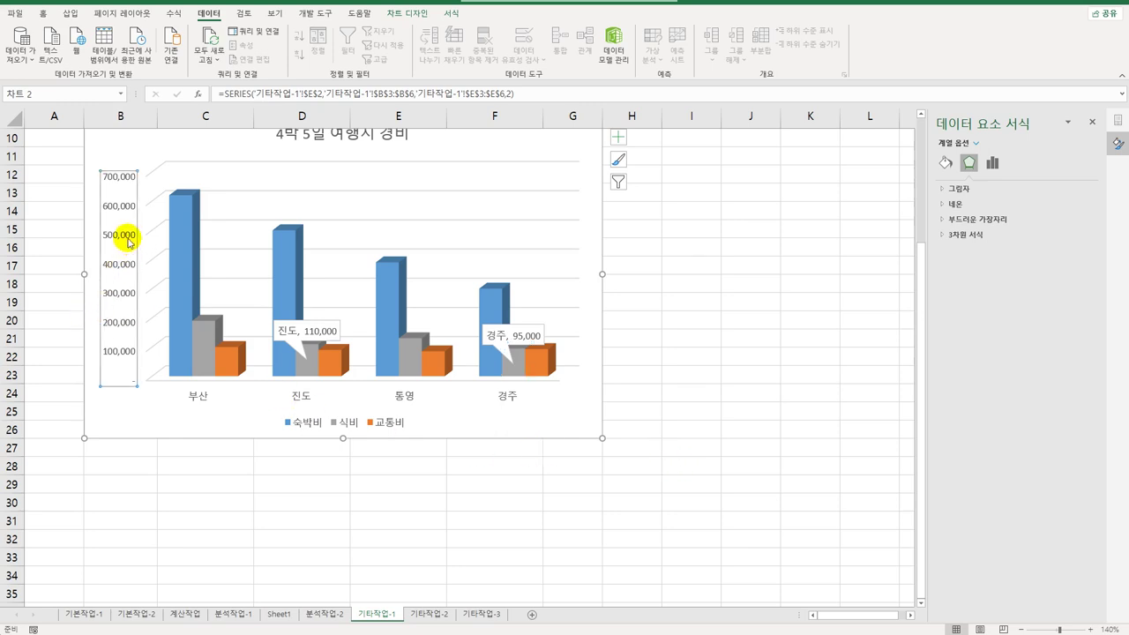
scroll(97, 340, up, 3)
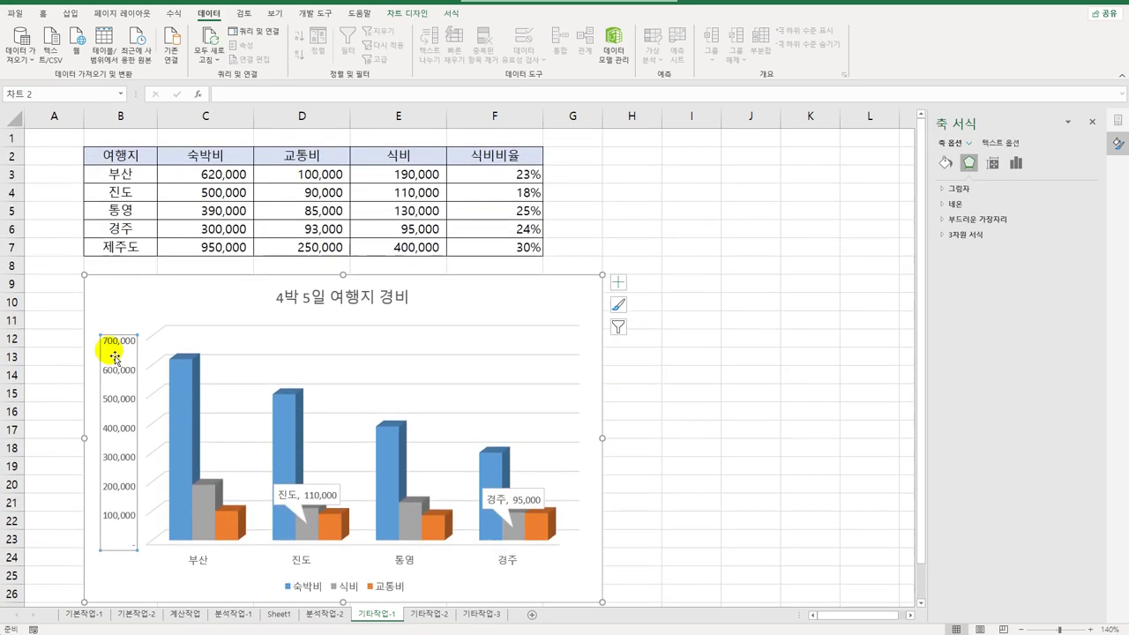
click(1016, 162)
click(985, 189)
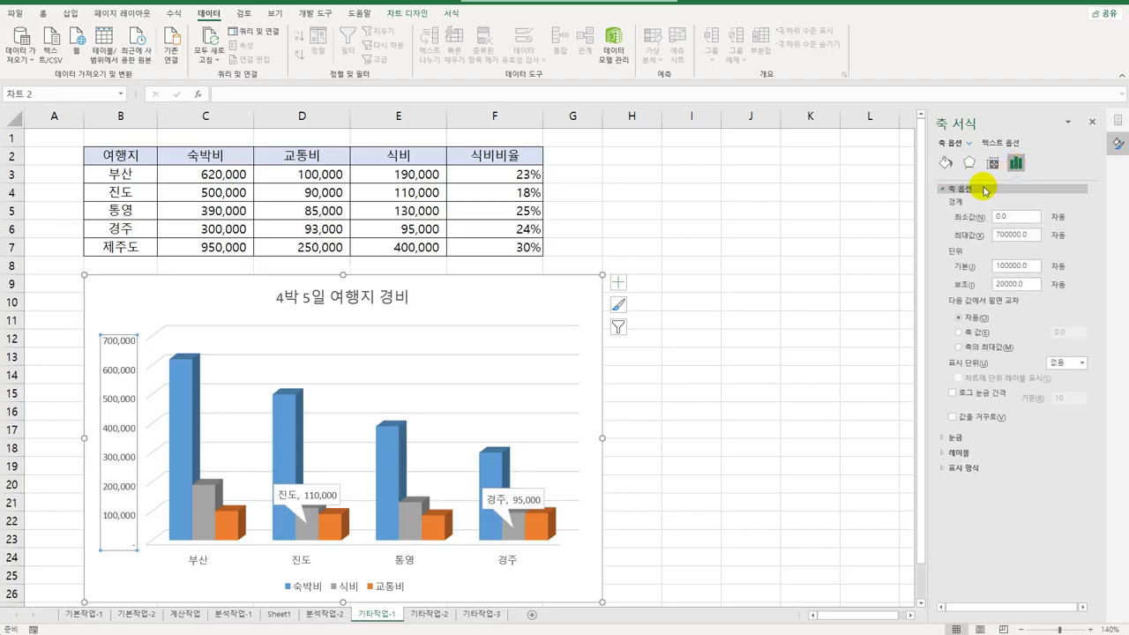
click(1071, 363)
click(1062, 394)
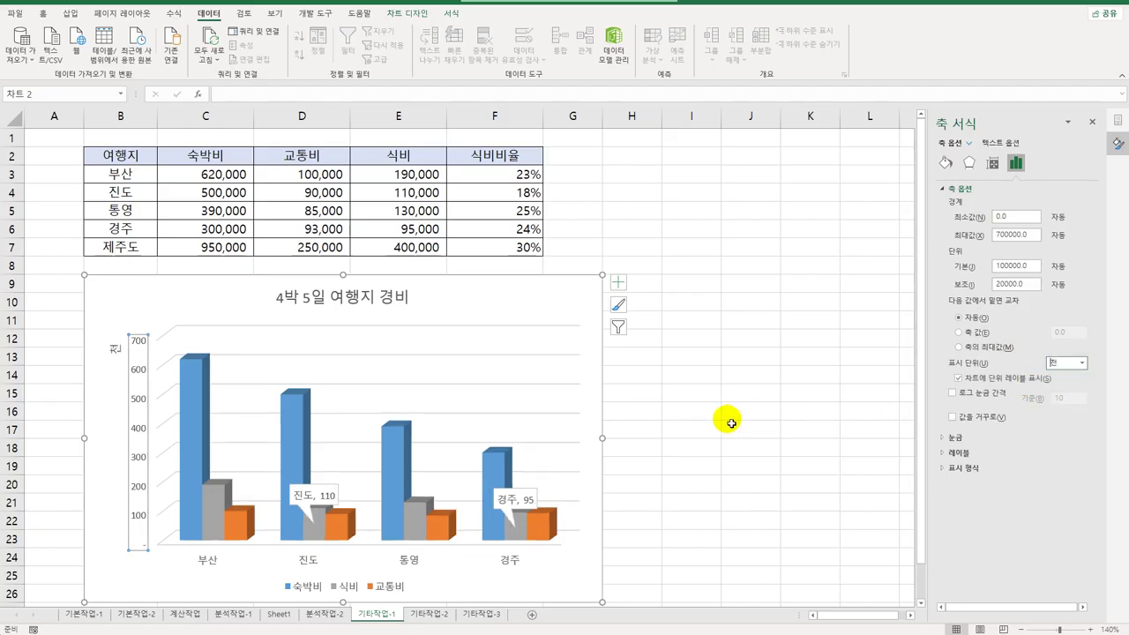
- Set the text direction (텍스트 방향) of the 천 display unit label to 가로
click(112, 349)
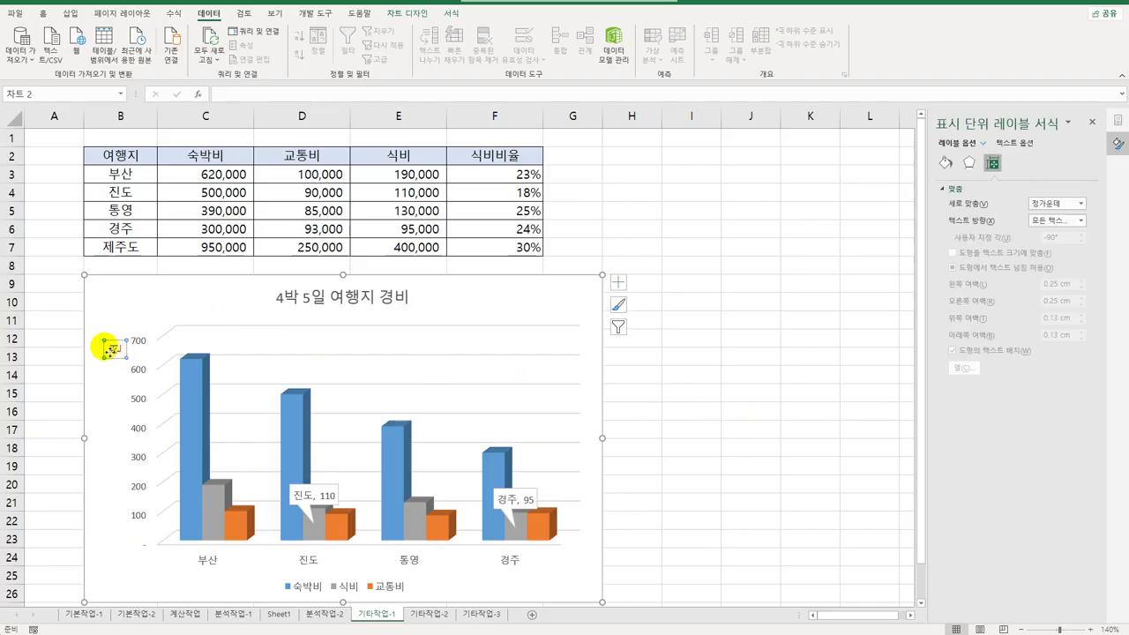
click(1077, 220)
click(1065, 245)
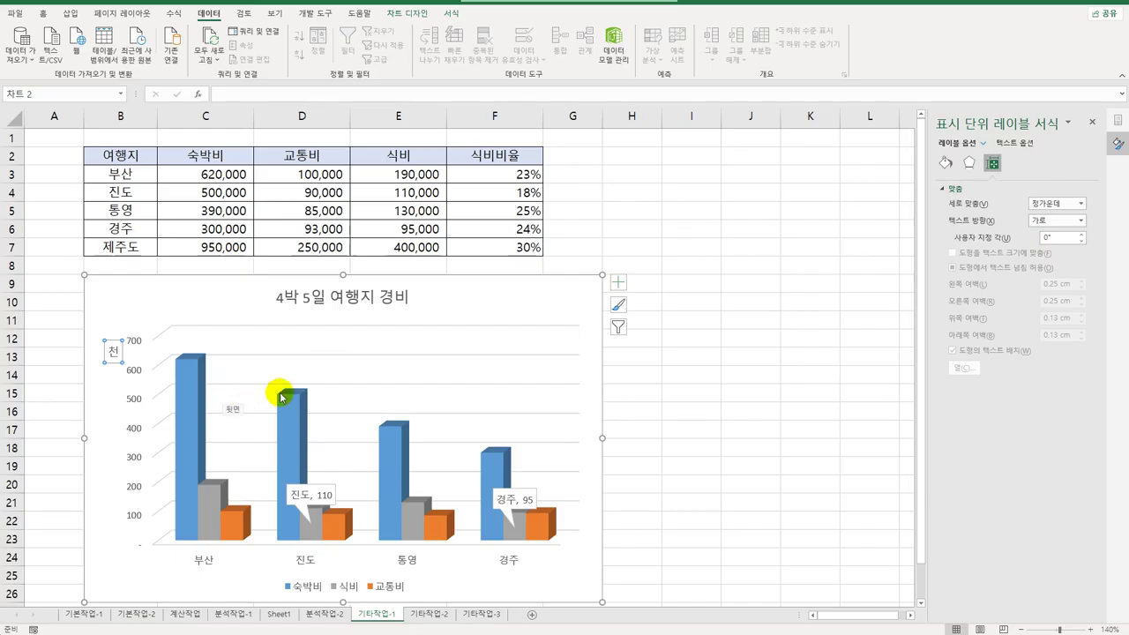
- Change the font of the whole chart area to HY중고딕
click(513, 307)
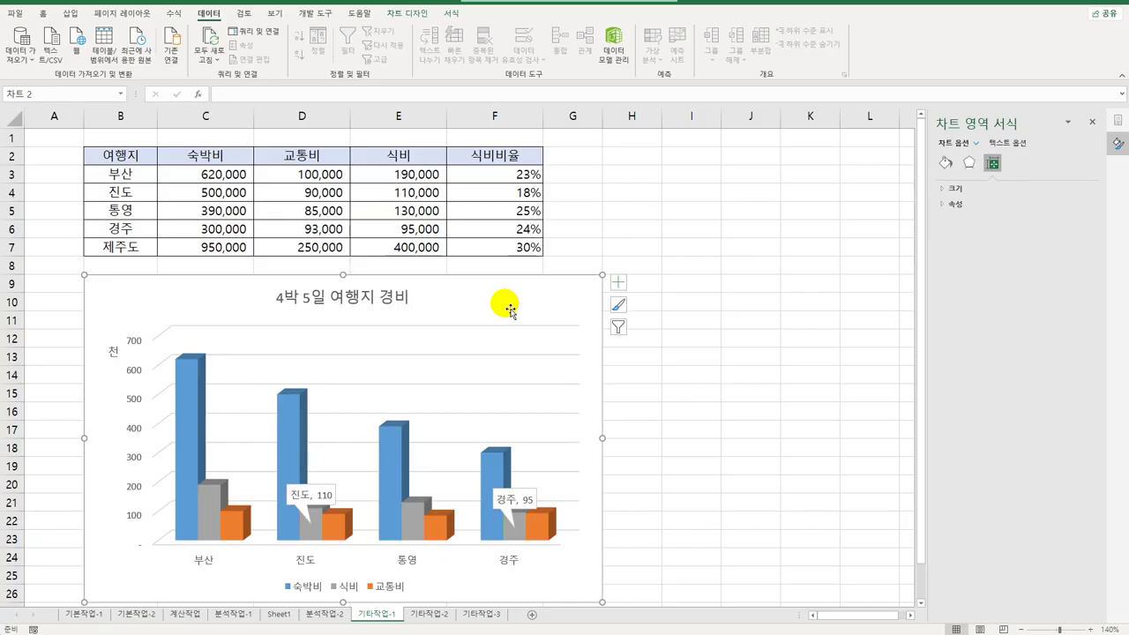
click(42, 13)
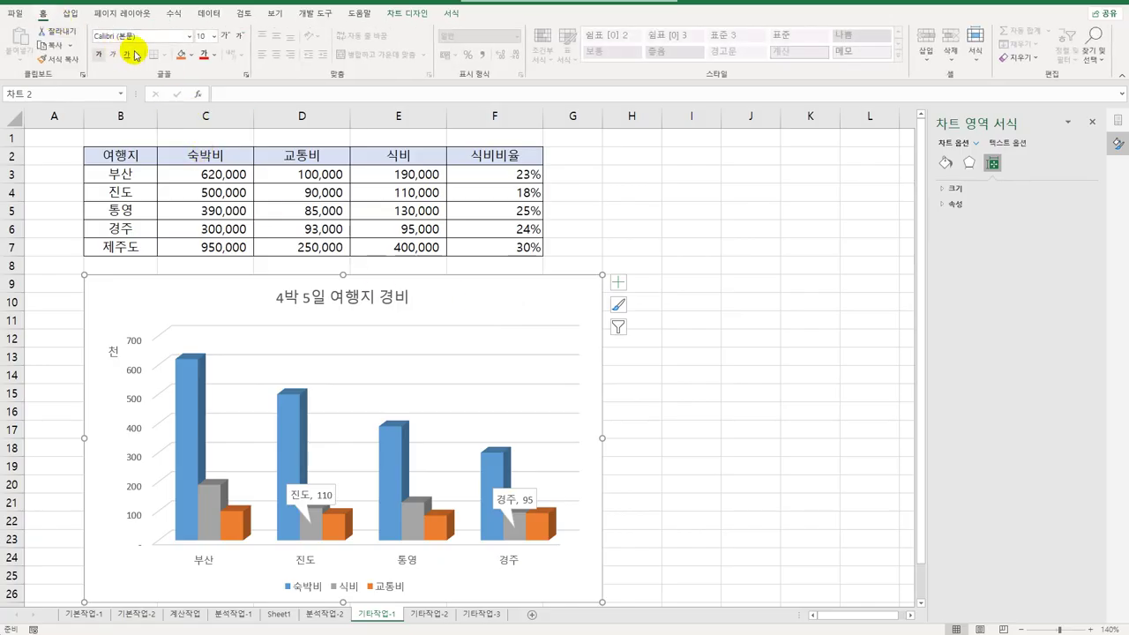
click(189, 37)
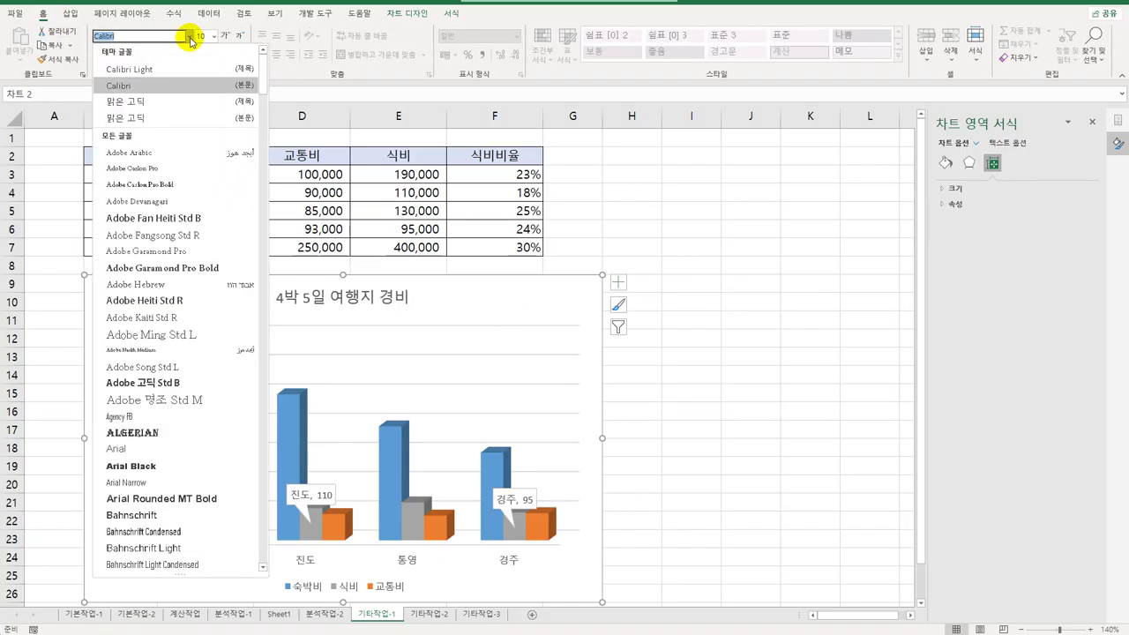
scroll(189, 441, down, 12)
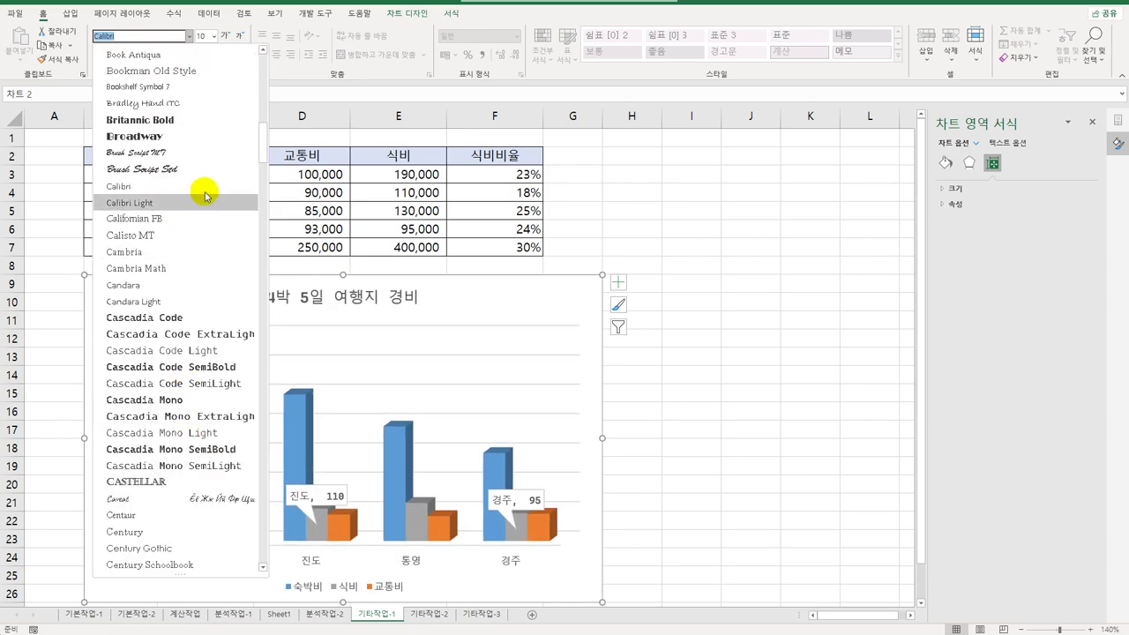
drag(262, 141, 257, 268)
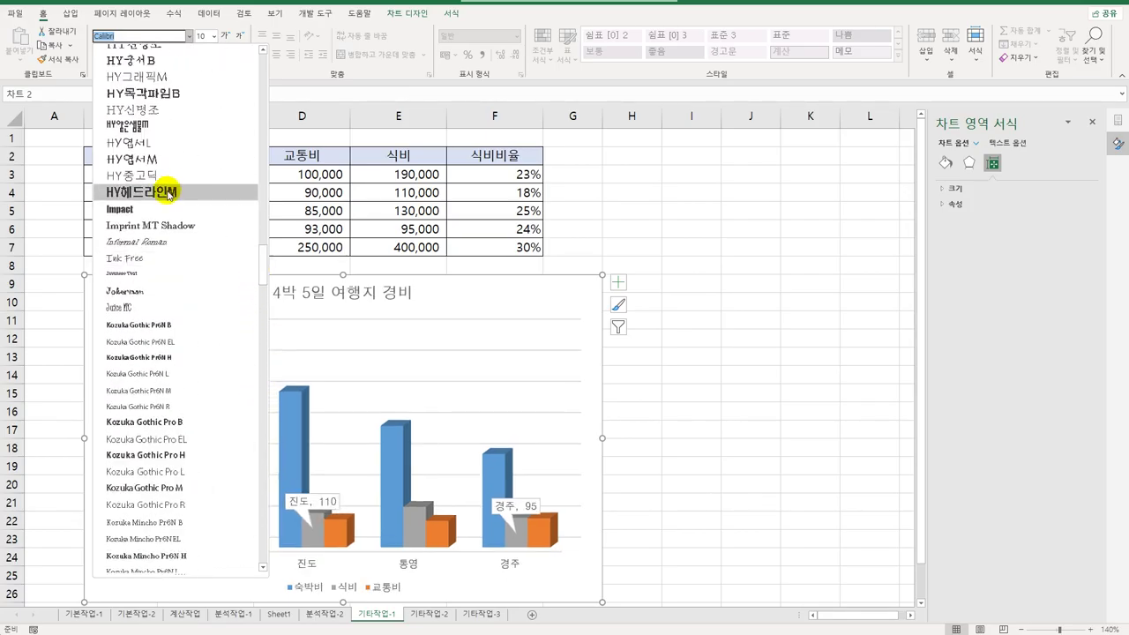
click(167, 177)
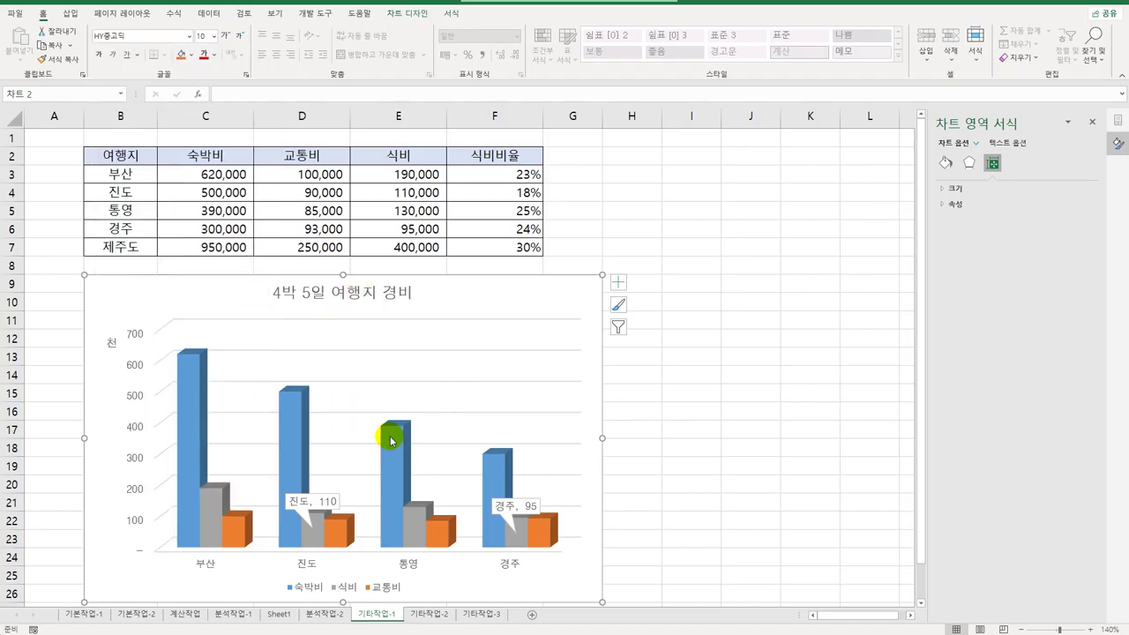
- Apply the smallest orange glow (네온) variation to the chart area as a shape effect
scroll(597, 397, down, 3)
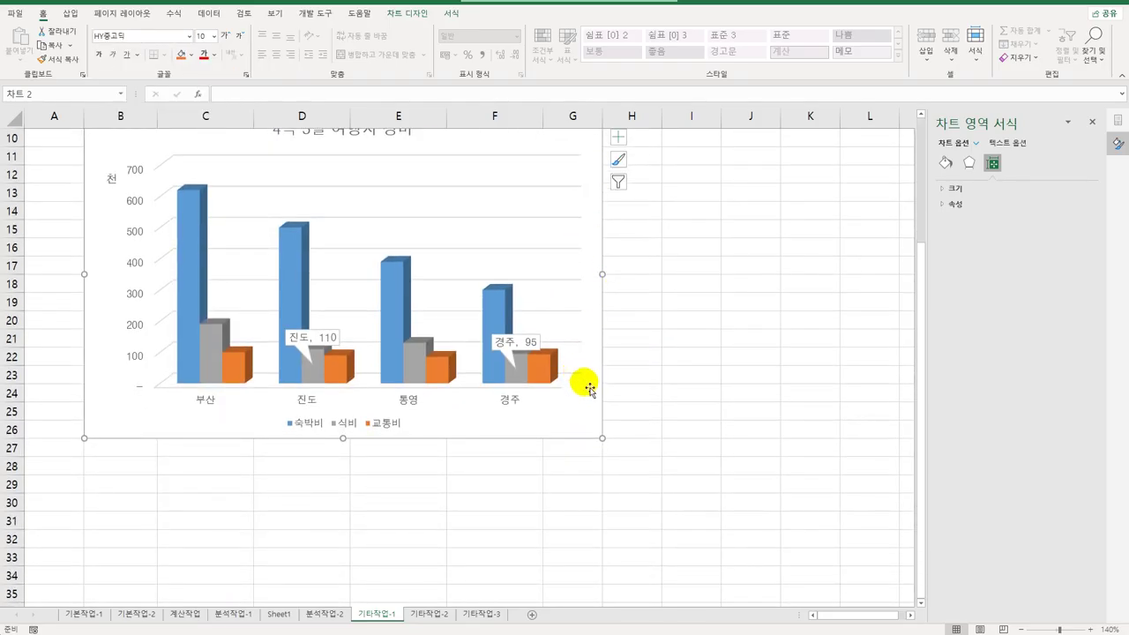
click(587, 384)
click(588, 408)
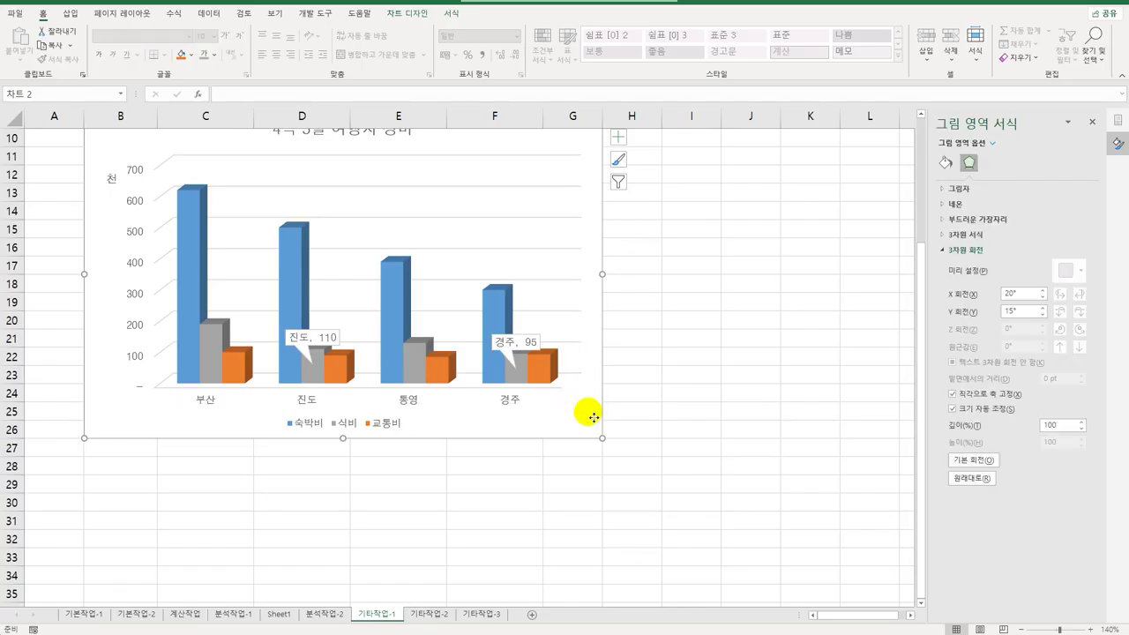
click(450, 13)
click(468, 56)
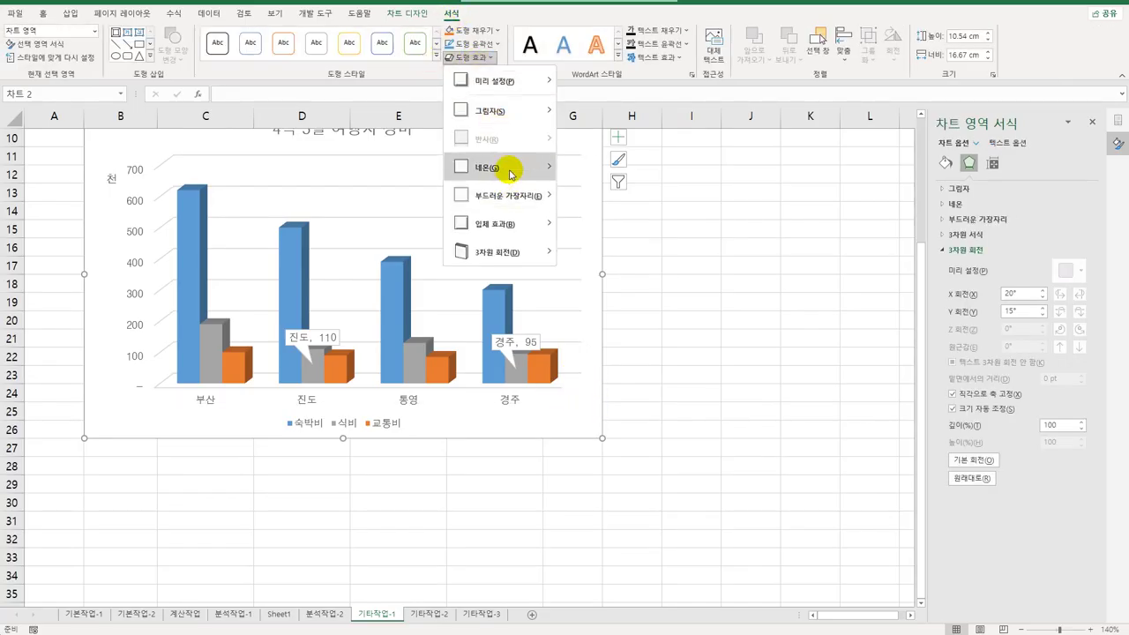
mouse_move(510, 174)
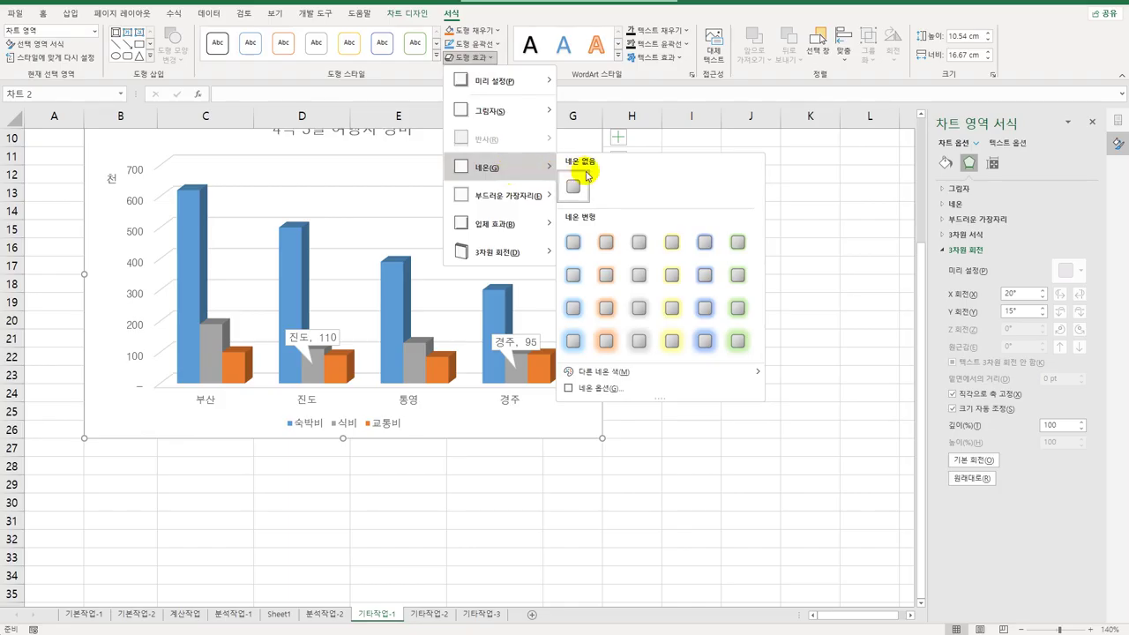
click(612, 247)
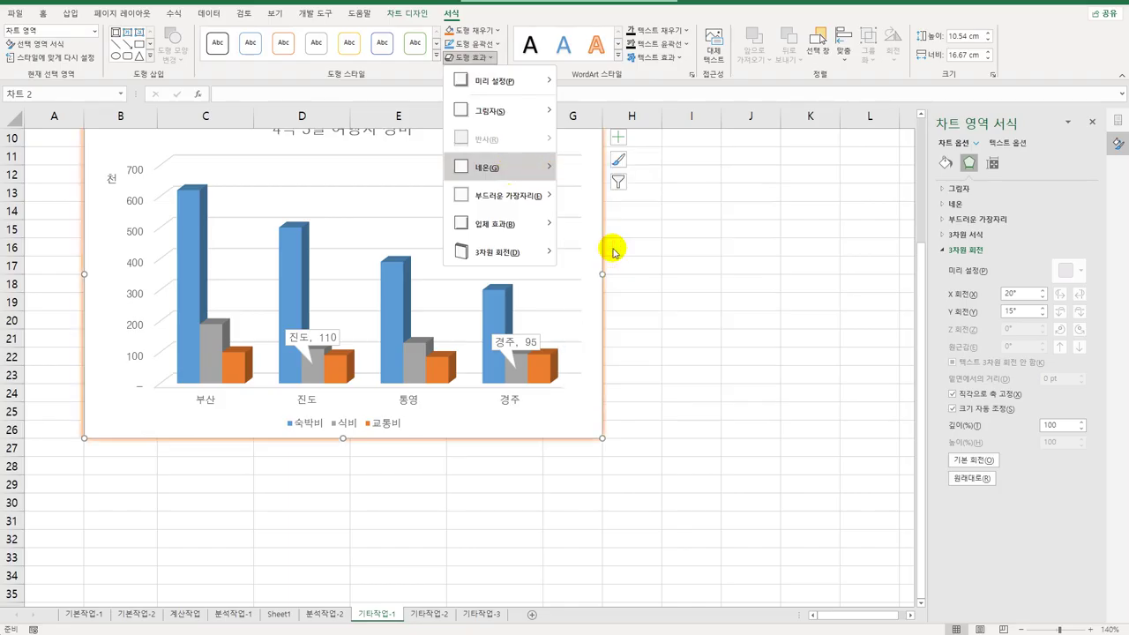
click(681, 303)
scroll(692, 317, up, 3)
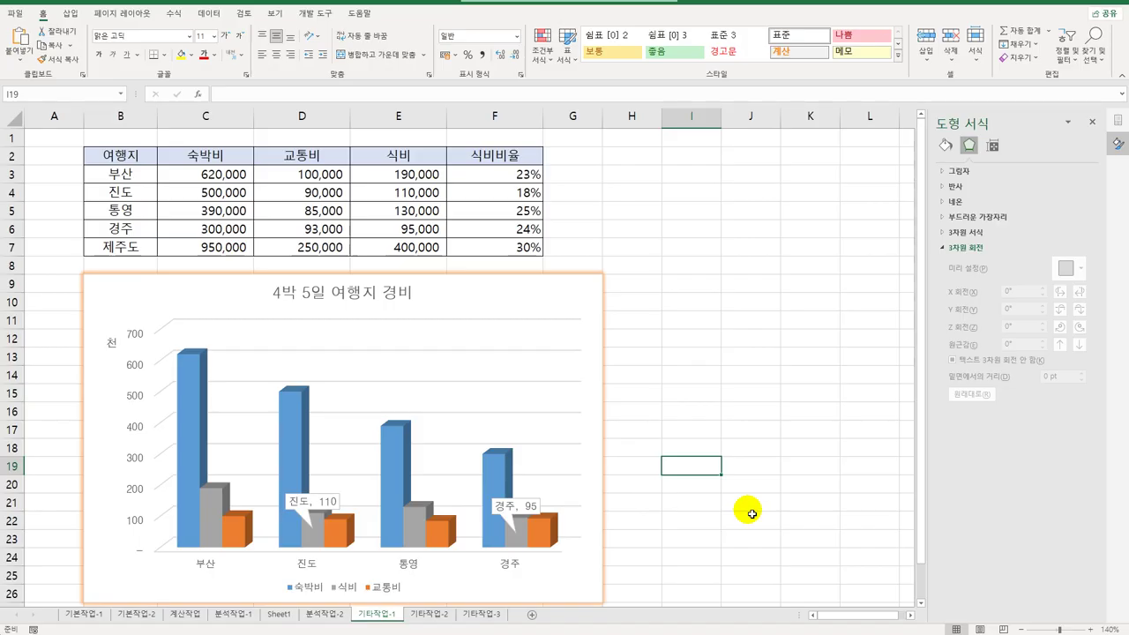
- On the 기타작업-2 sheet, draw a form control button covering cells H2:I3
click(431, 614)
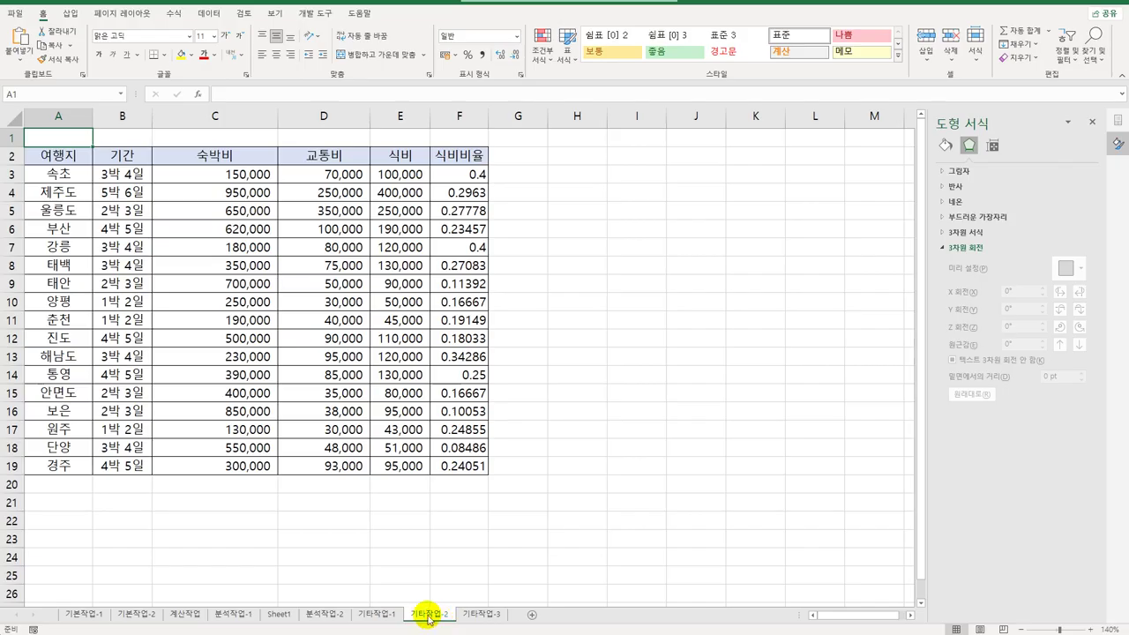
click(315, 14)
click(244, 46)
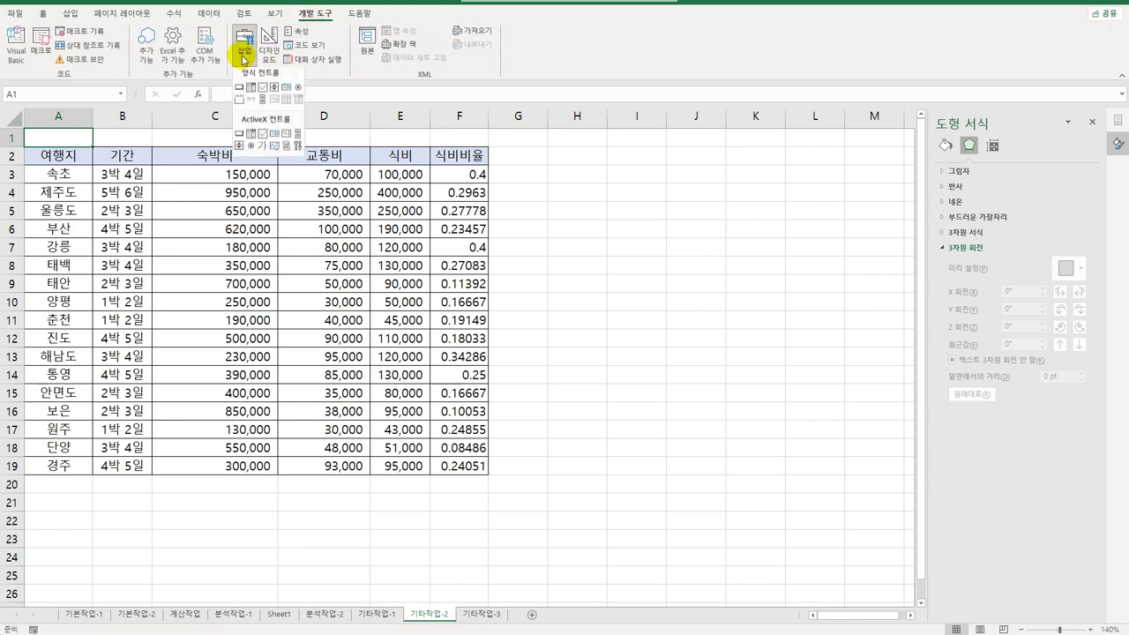
click(240, 92)
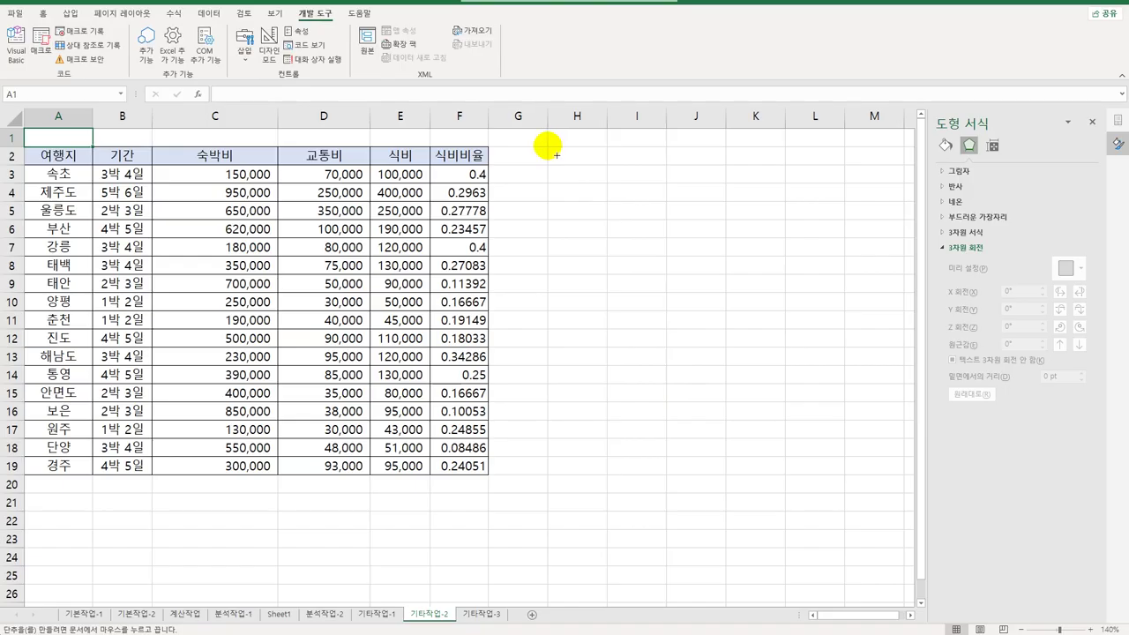
drag(557, 154, 663, 187)
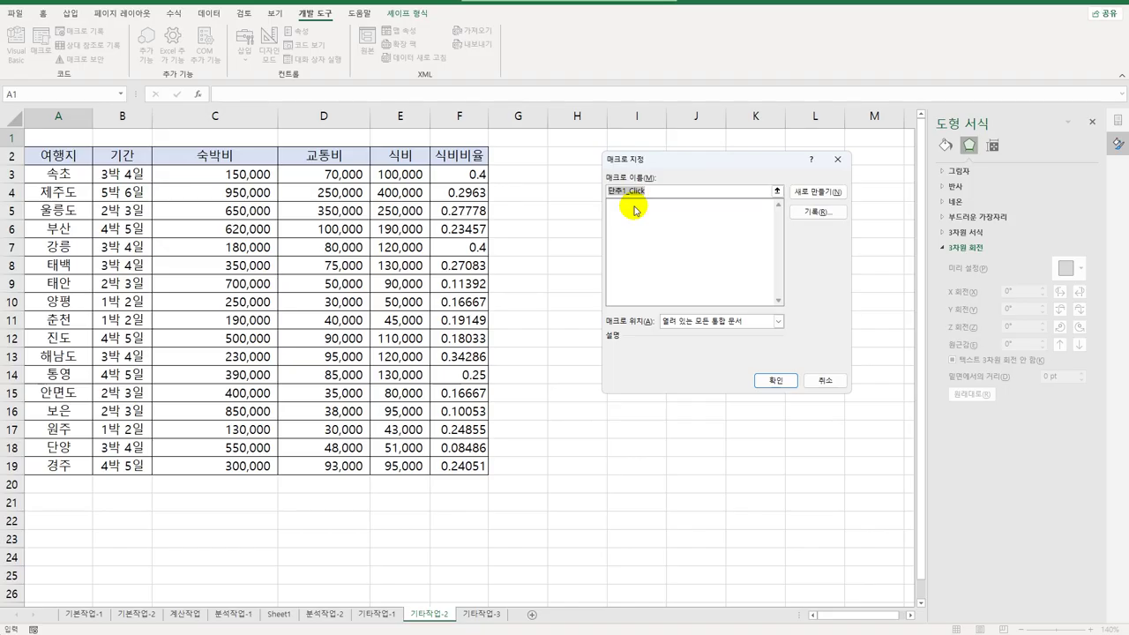
- Name the button's macro 평수비교 and start recording it, stored in 현재 통합 문서
text(ㅁ)
key(BackSpace)
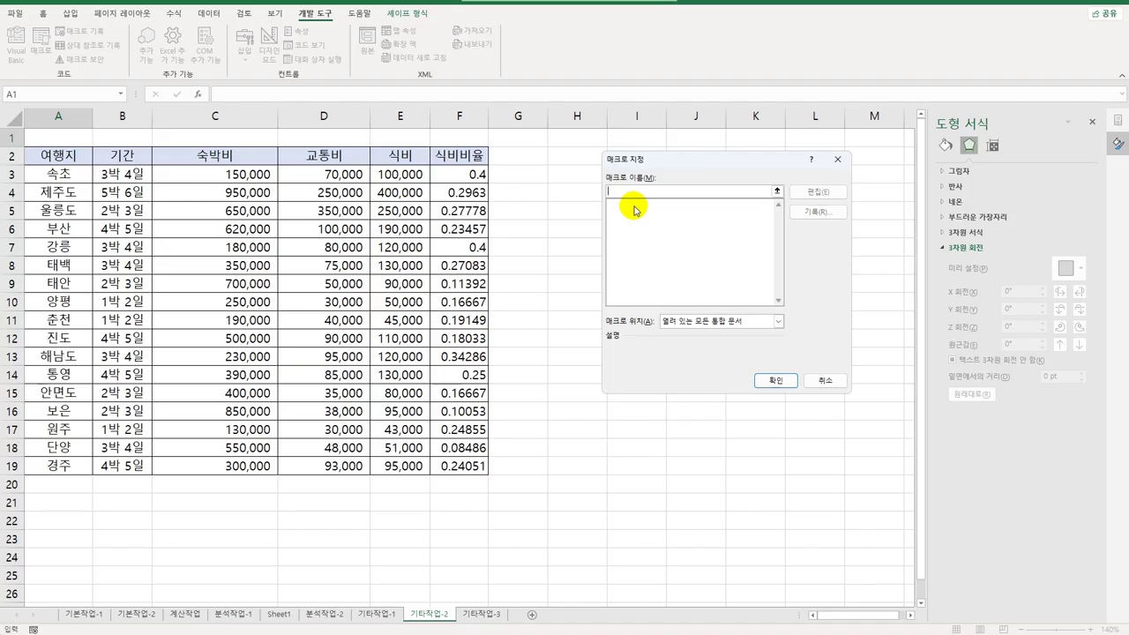
text(ㅁ평수비)
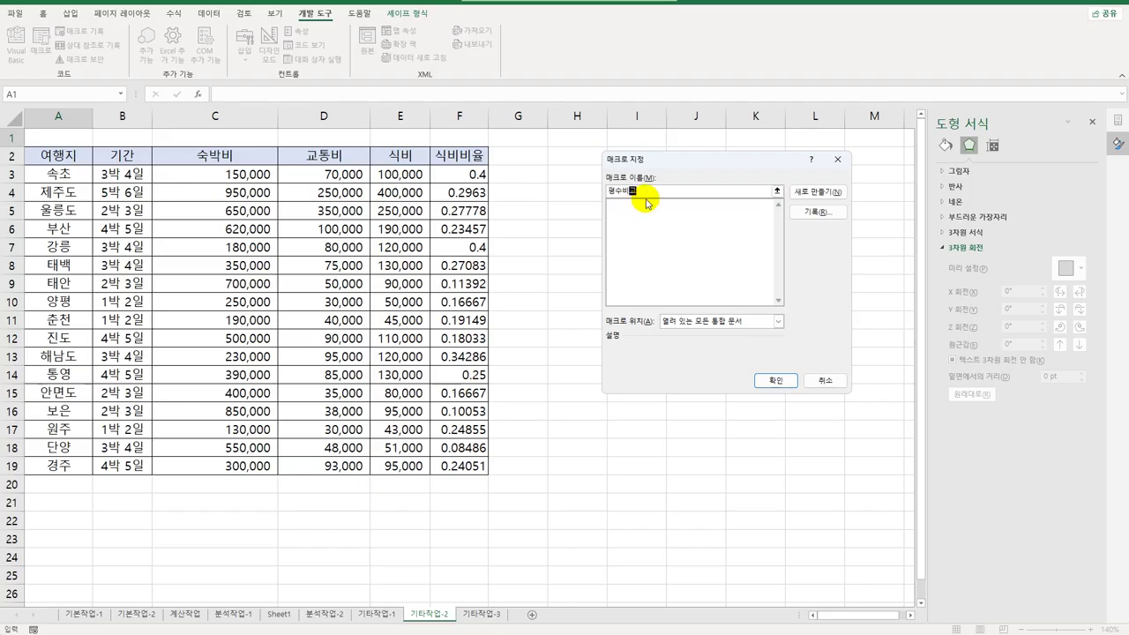
click(808, 214)
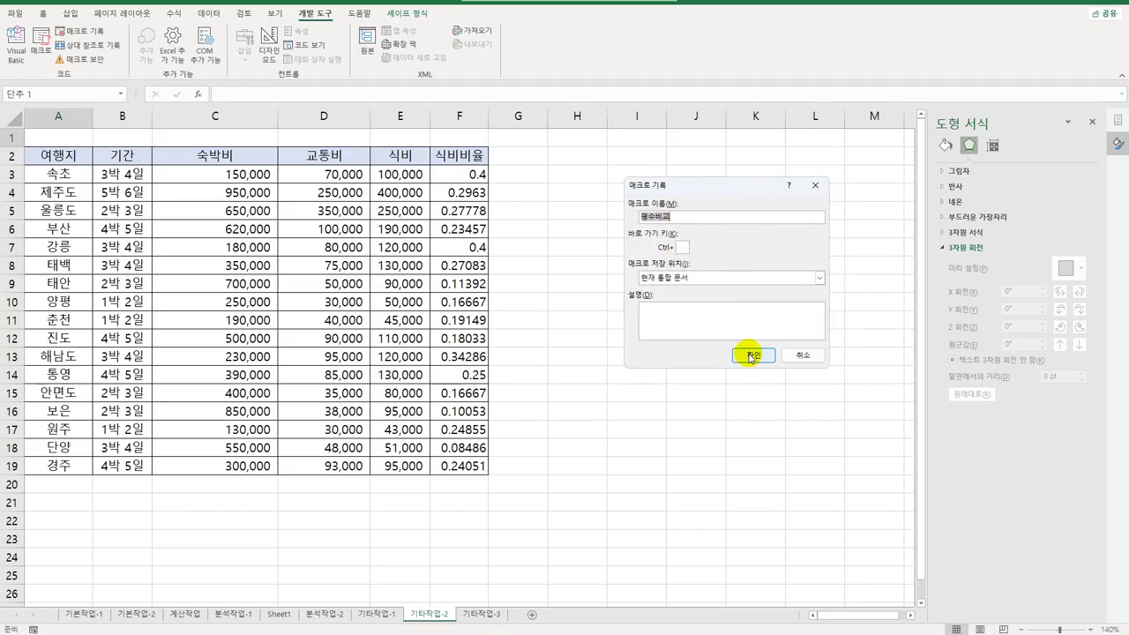
click(752, 357)
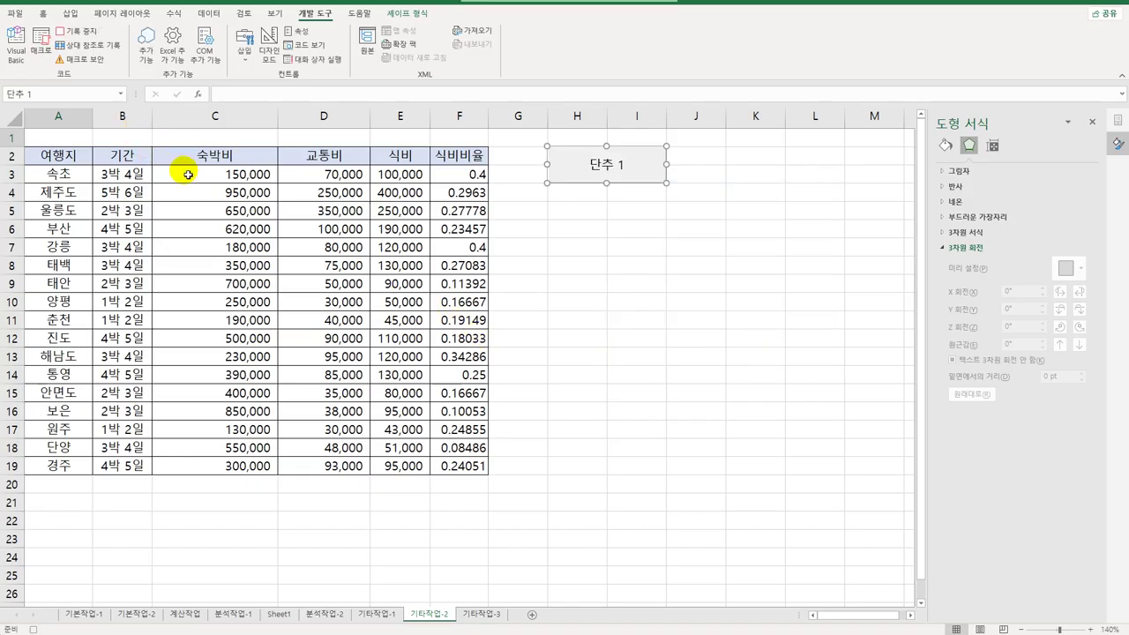
- Start a custom number format for C3:C19 with the section [파랑][<200000]"작은평수"* #,##0
drag(188, 174, 188, 467)
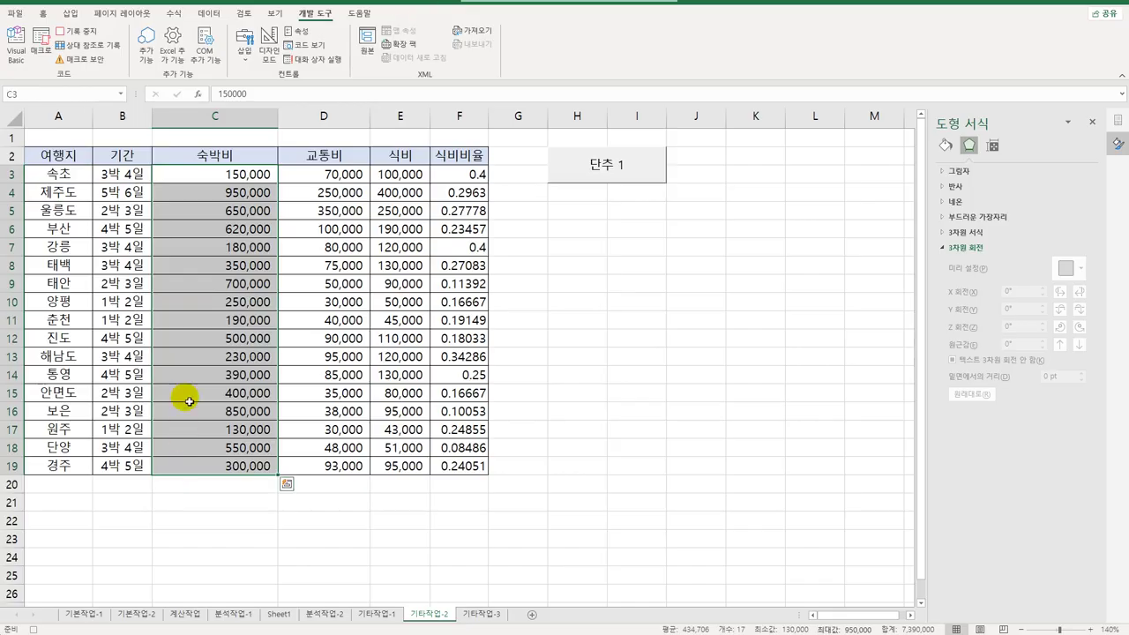
right_click(212, 176)
click(300, 433)
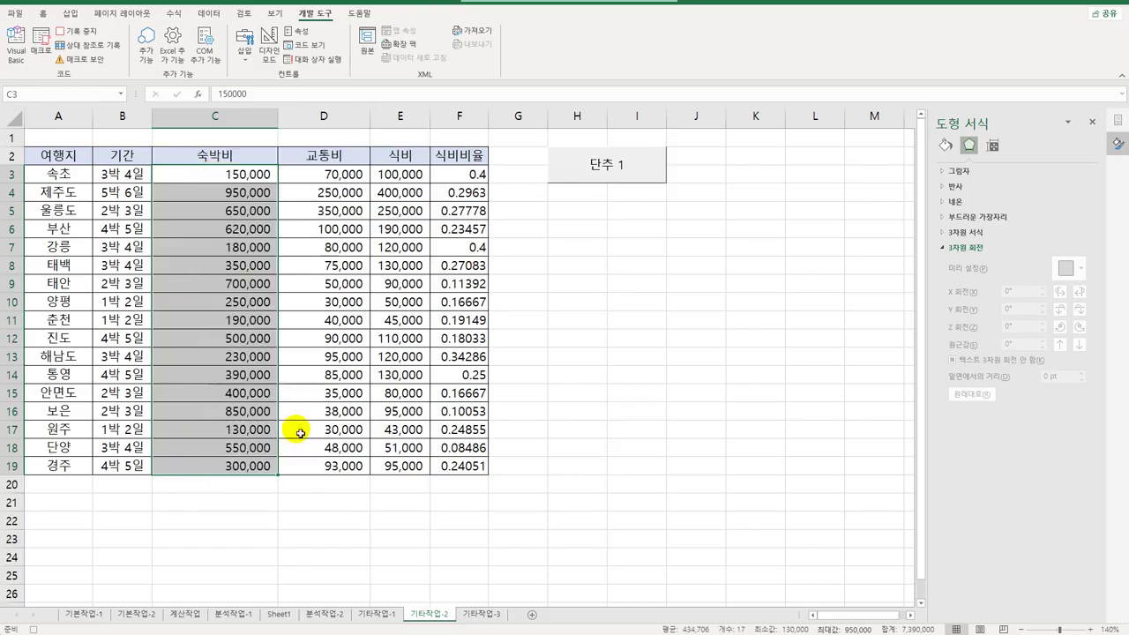
drag(315, 261, 549, 232)
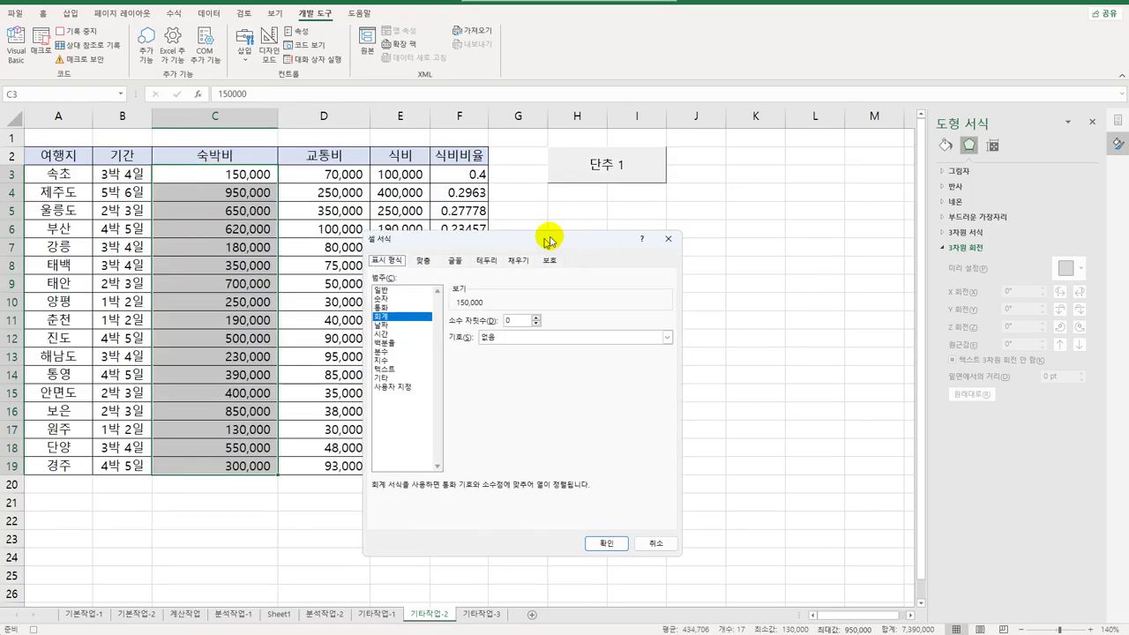
click(439, 379)
drag(625, 320, 496, 321)
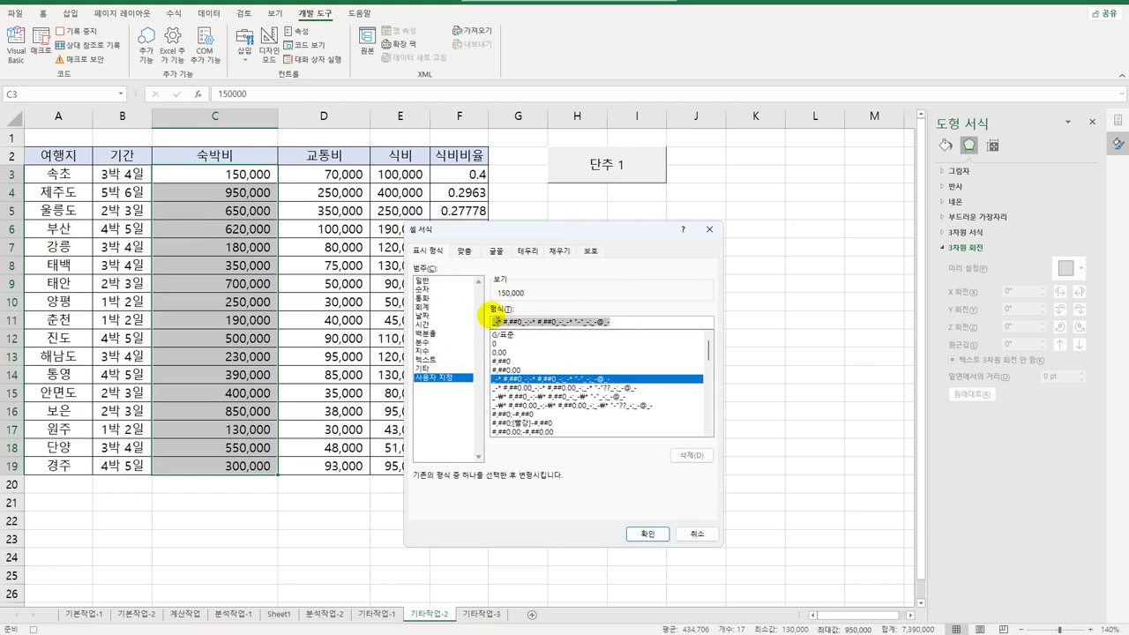
key(Delete)
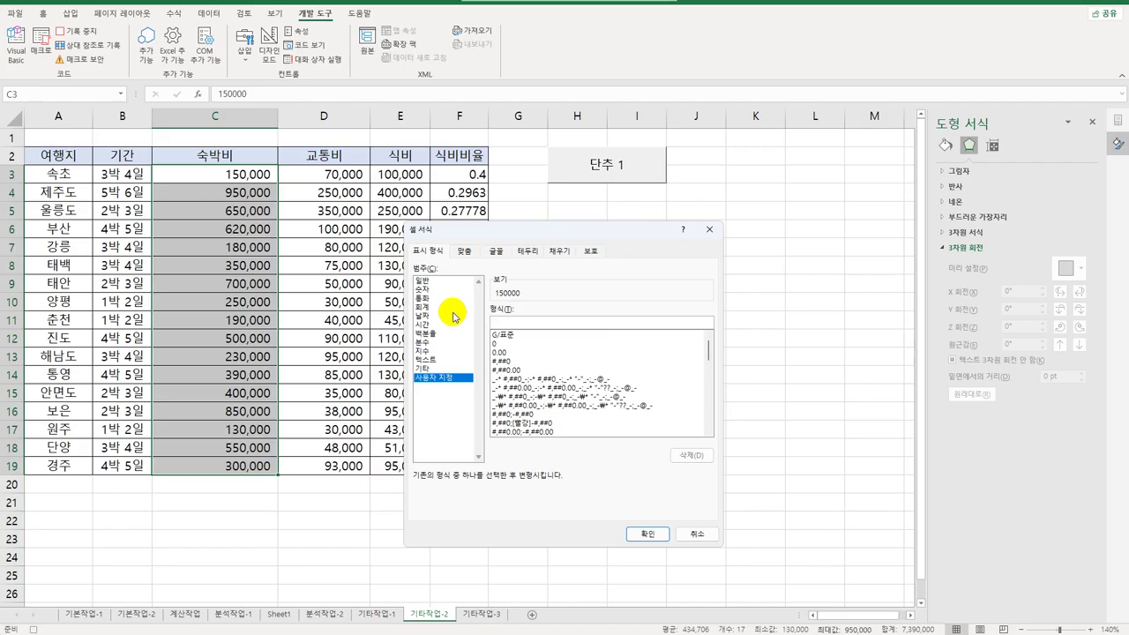
text([파랑][<200000)
text(]"작은평수")
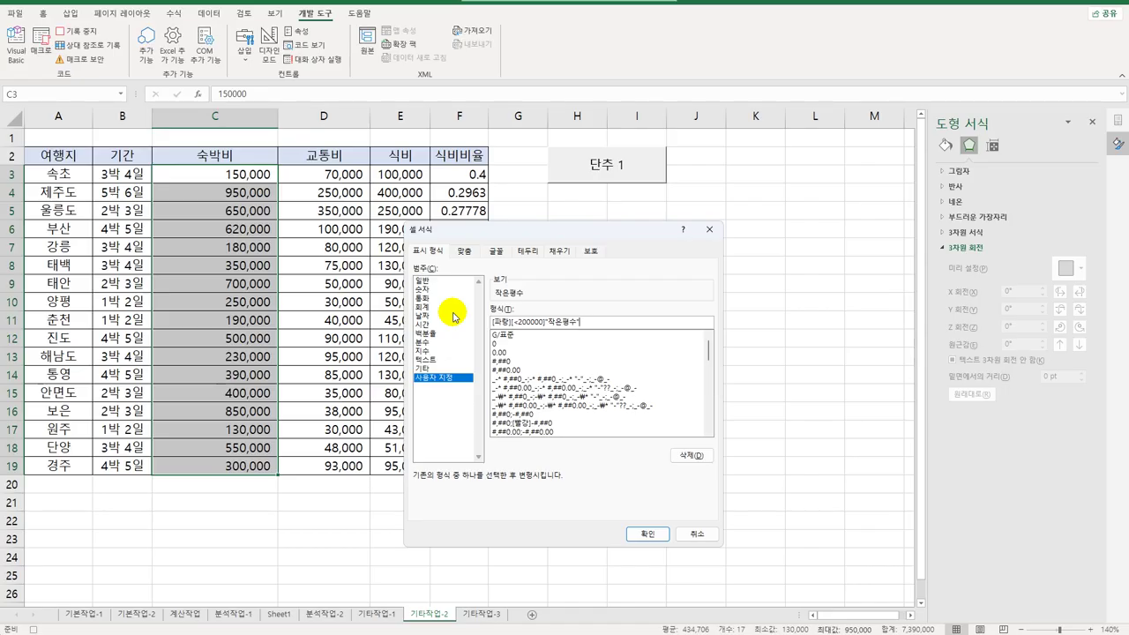
text(;)
text( #,##)
text(0;#,##0)
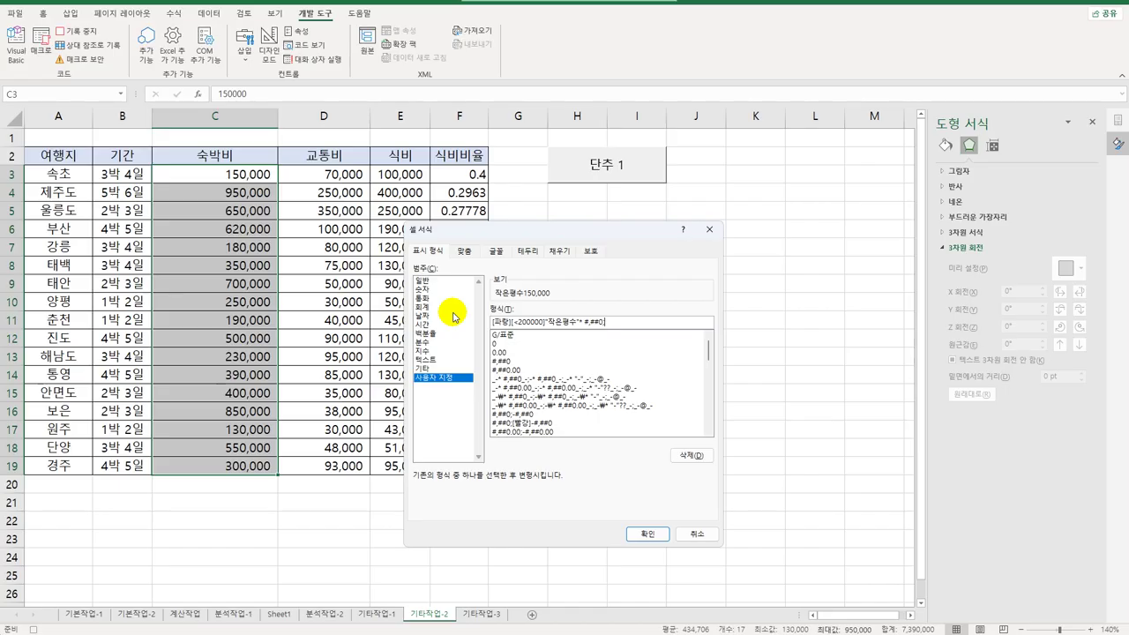
- Complete the format with [빨강][>600000]"큰평수"* #,##0;#,##0, apply it to C3:C19 and stop the macro recording
text(;[빨강][>600000]"큰평수")
text(* #,##)
text(#)
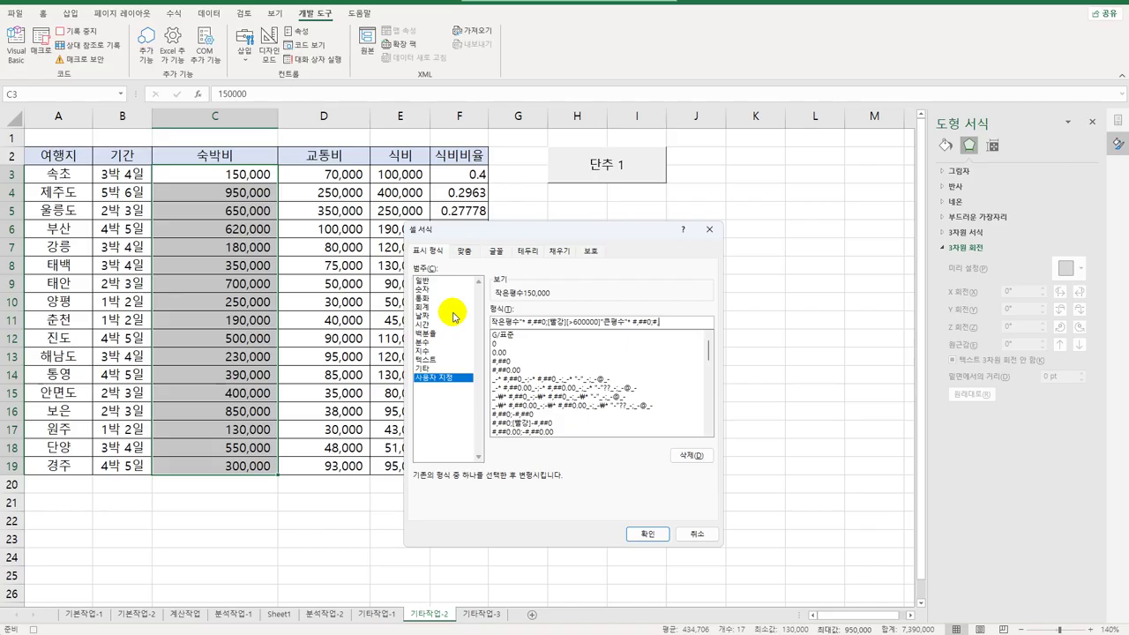
text(,##0)
click(645, 535)
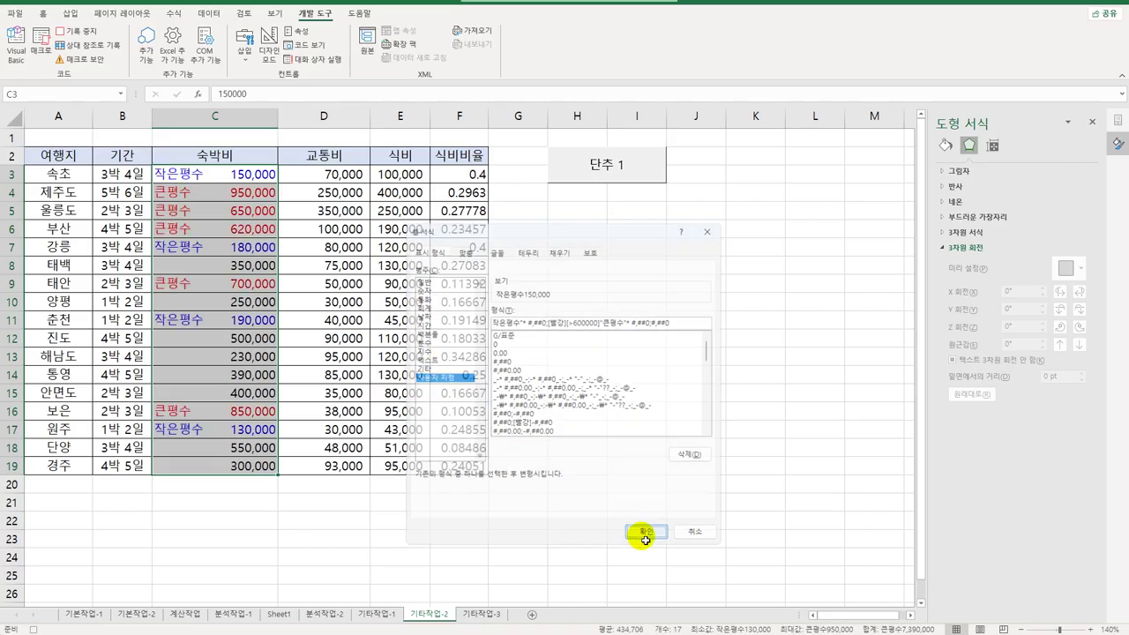
click(262, 464)
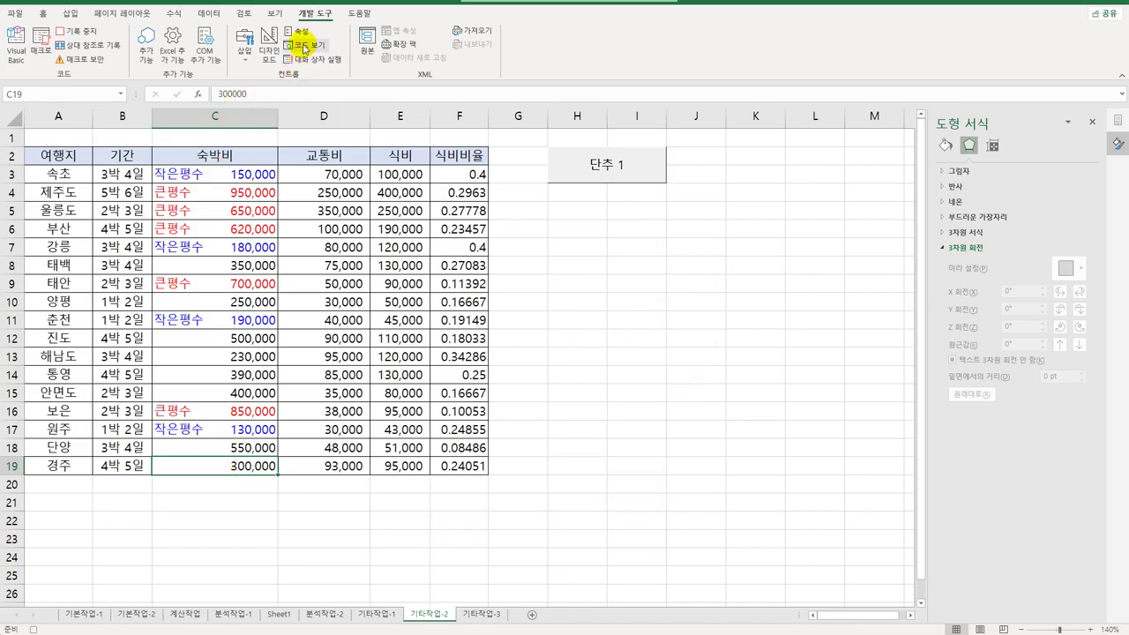
click(87, 32)
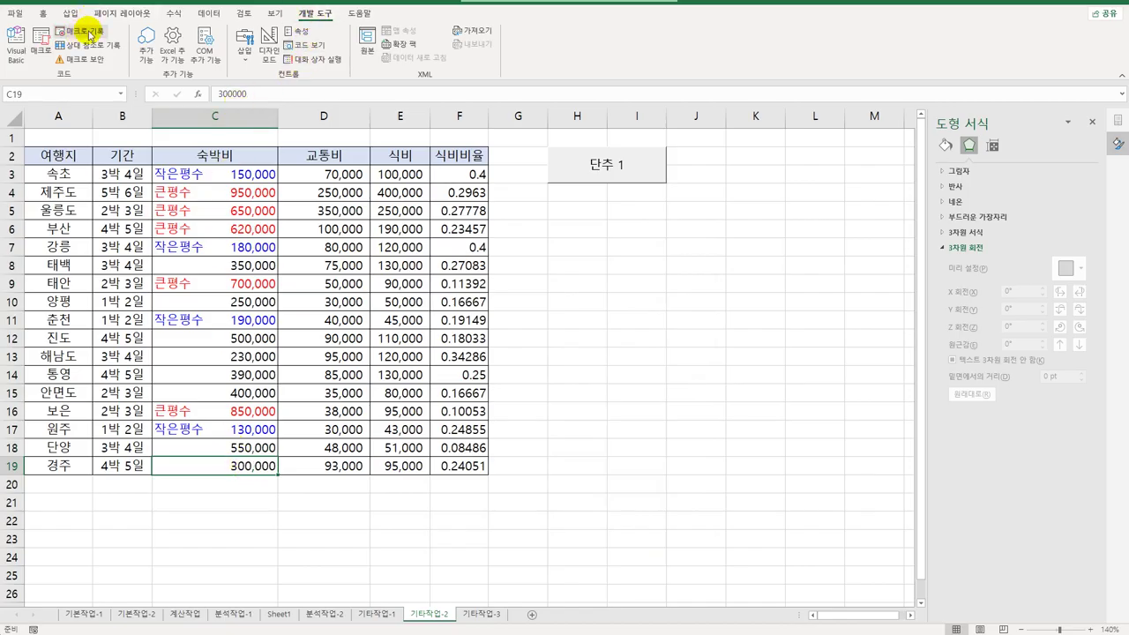
- Change the label of the button over H2:I3 to 평수비교
right_click(606, 172)
click(653, 230)
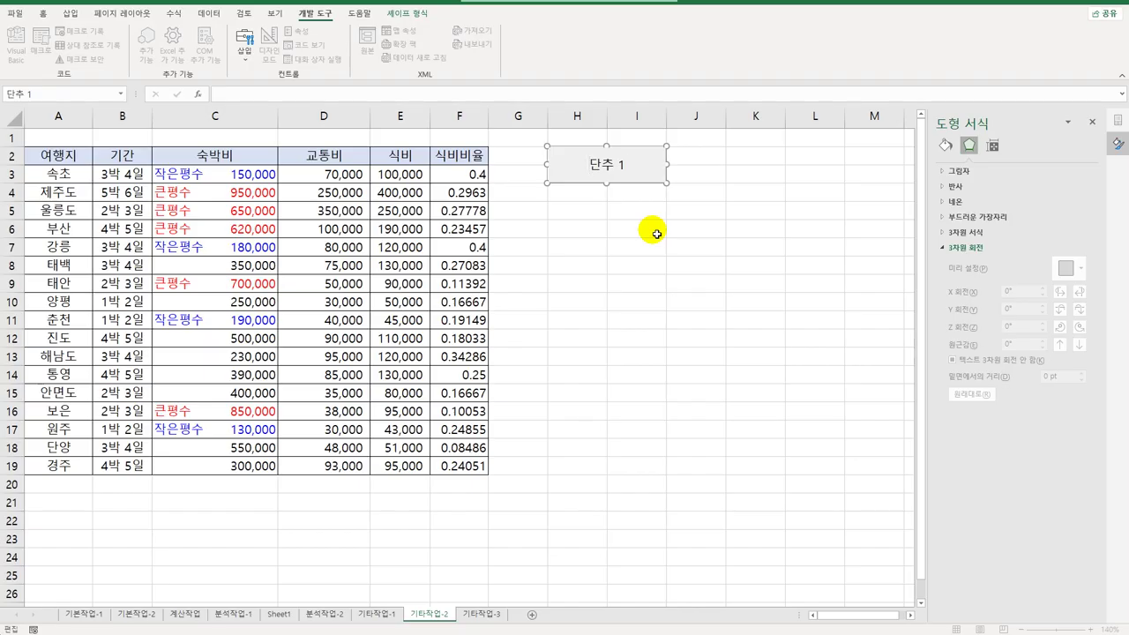
key(ctrl+a)
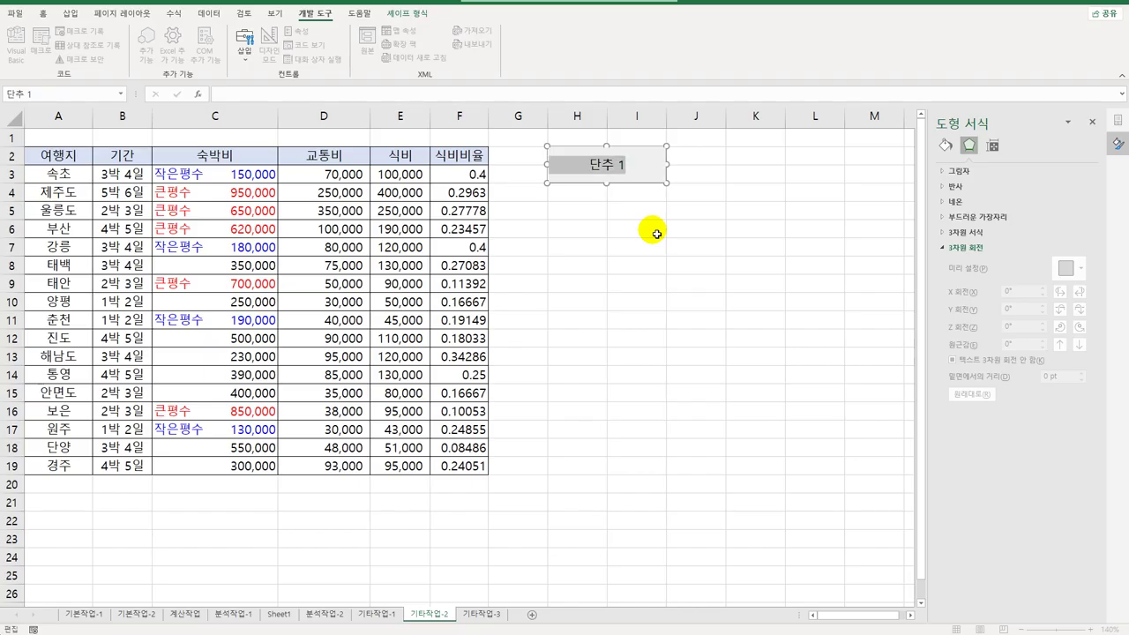
text(평)
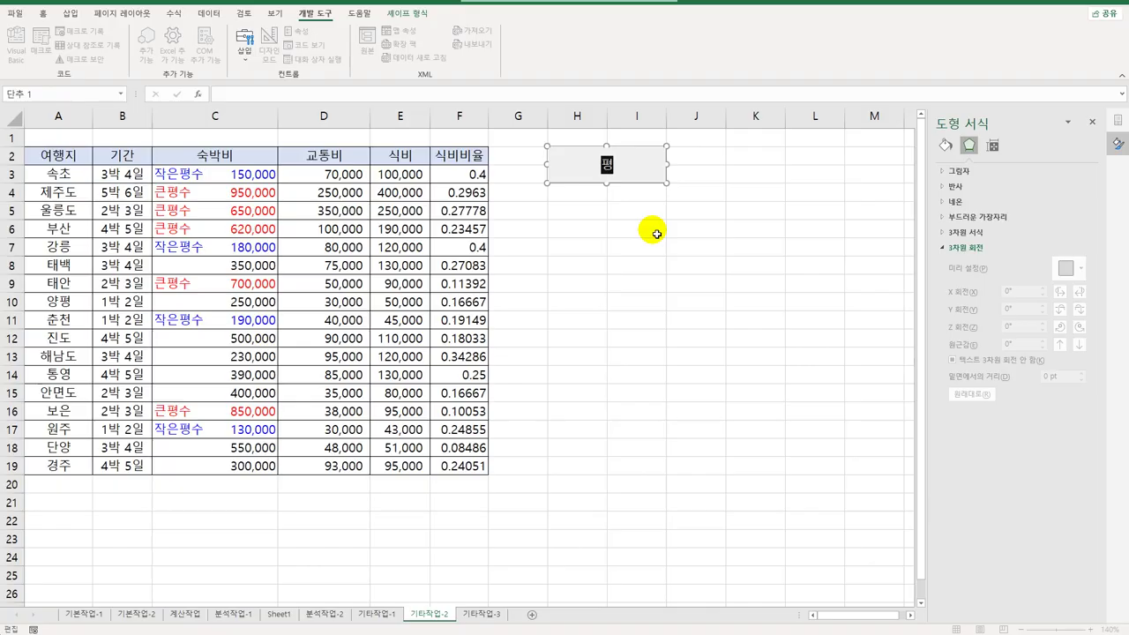
text(수비교)
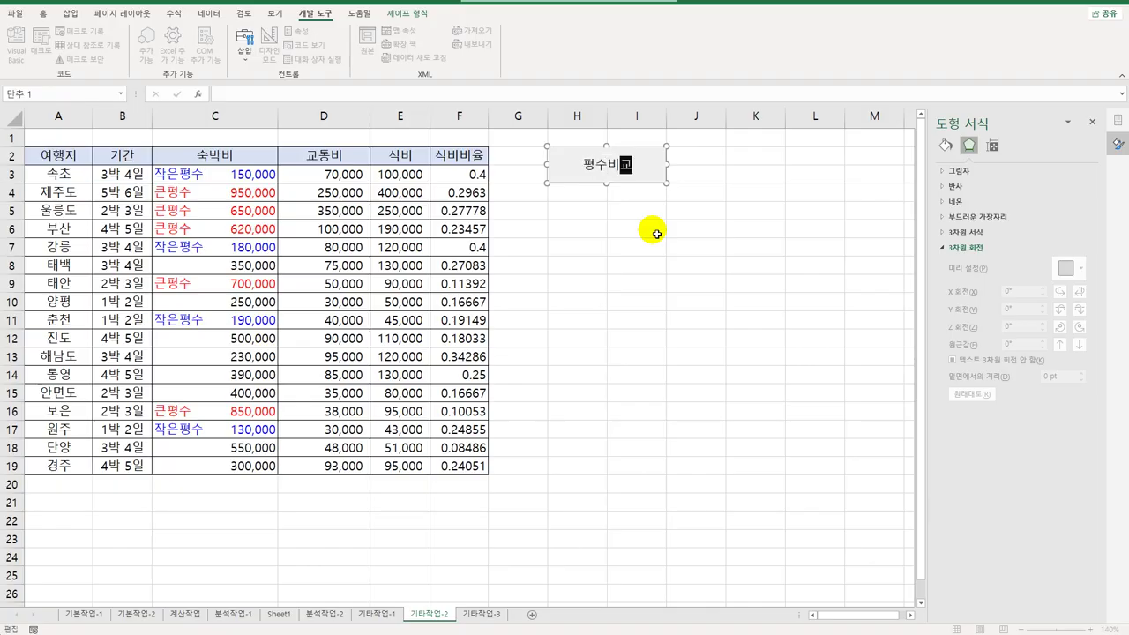
click(657, 234)
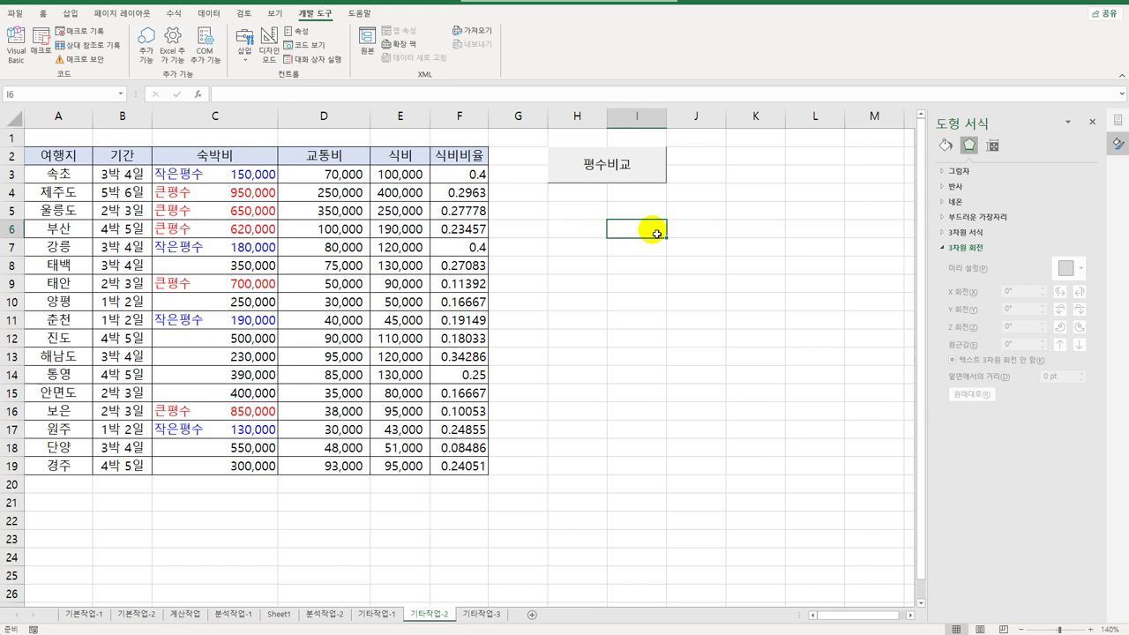
- Draw a second form control button over H5:I6 and start recording its macro under the name 서식설정
click(245, 49)
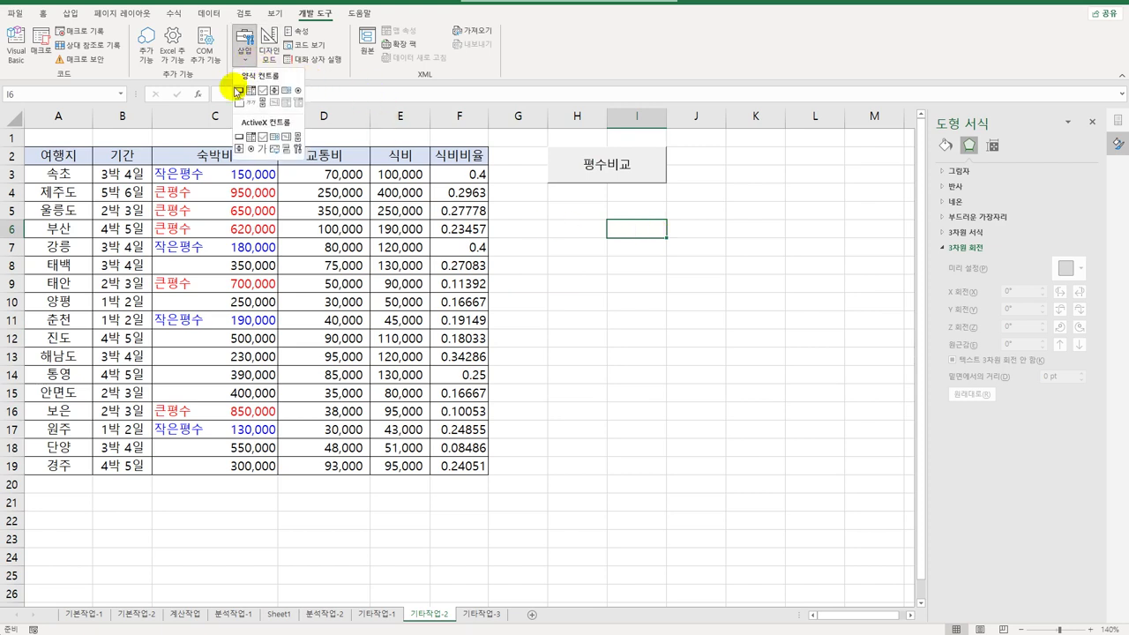
click(239, 90)
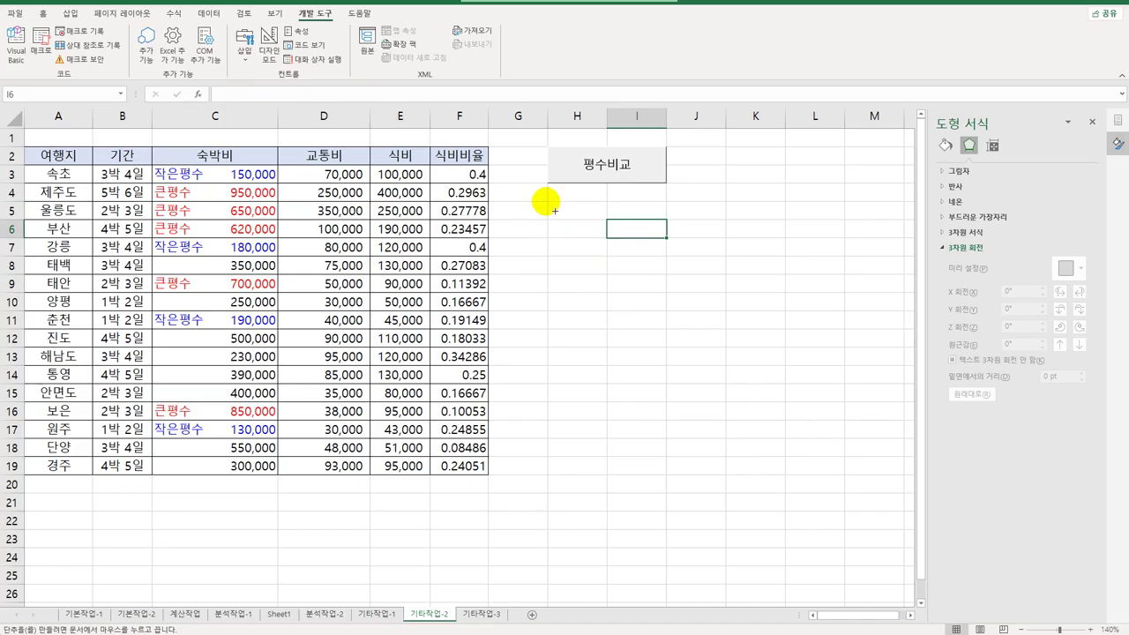
drag(547, 201, 650, 237)
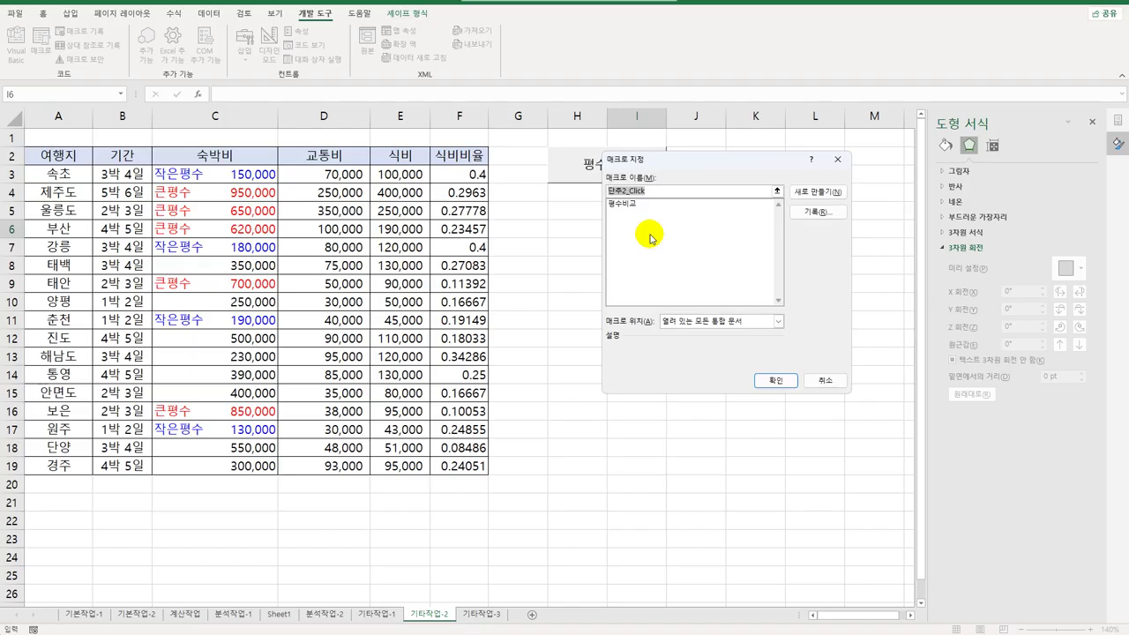
text(서식설정)
click(804, 212)
click(752, 355)
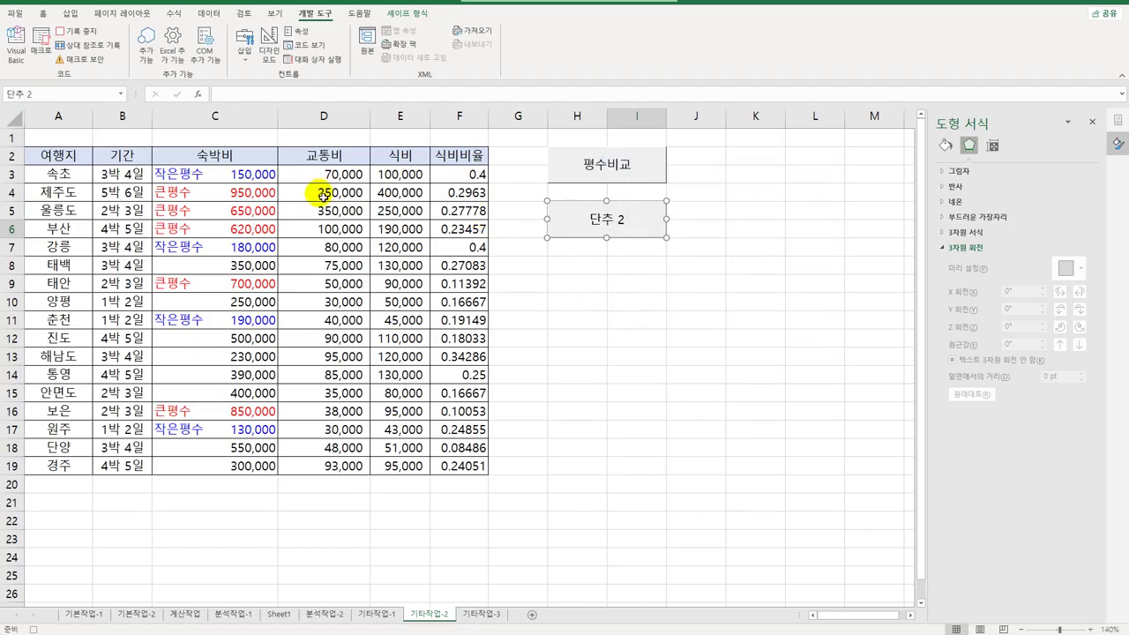
- Start a custom number format for the 식비비율 values F3:F19 with the section [빨강][>=0.25]"♠"0%
click(450, 173)
drag(451, 210, 470, 468)
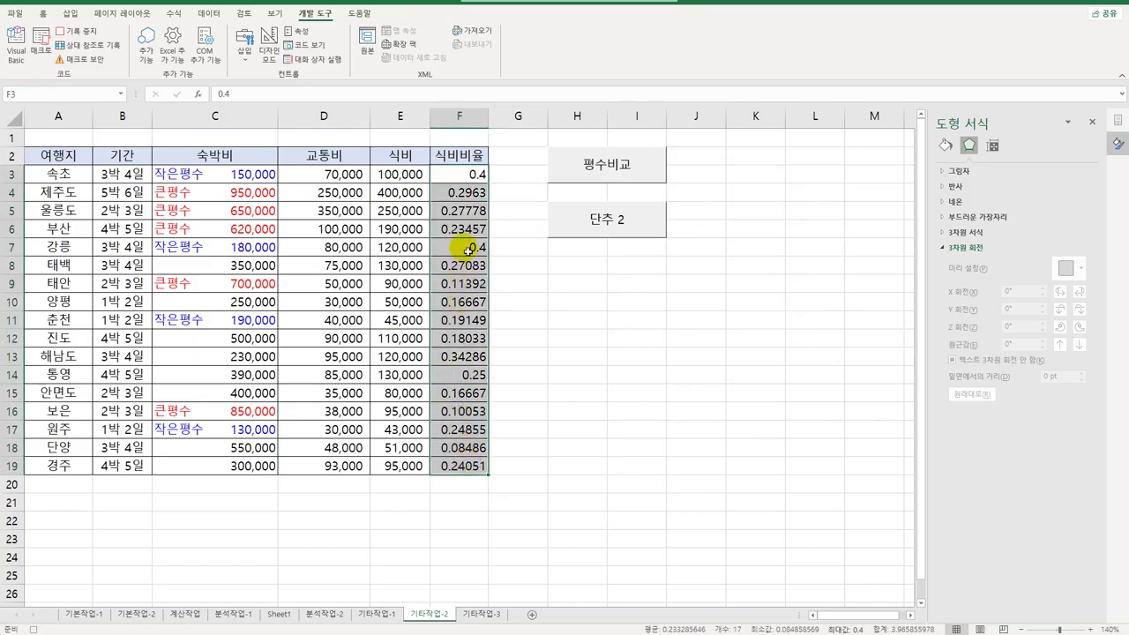
right_click(475, 186)
click(534, 442)
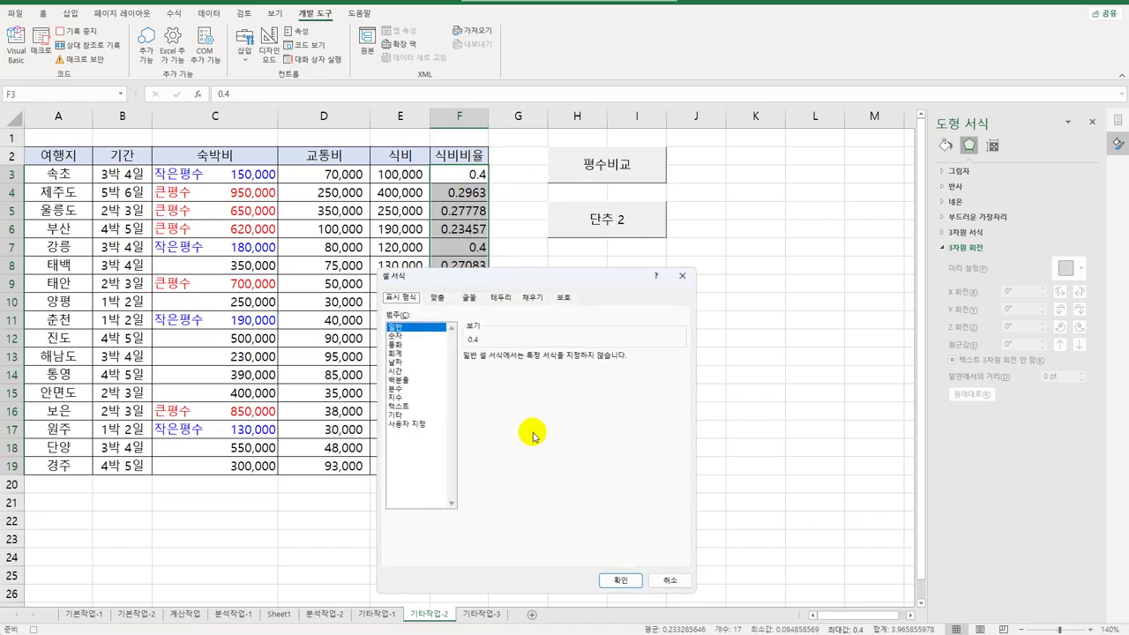
drag(535, 203, 710, 245)
click(582, 389)
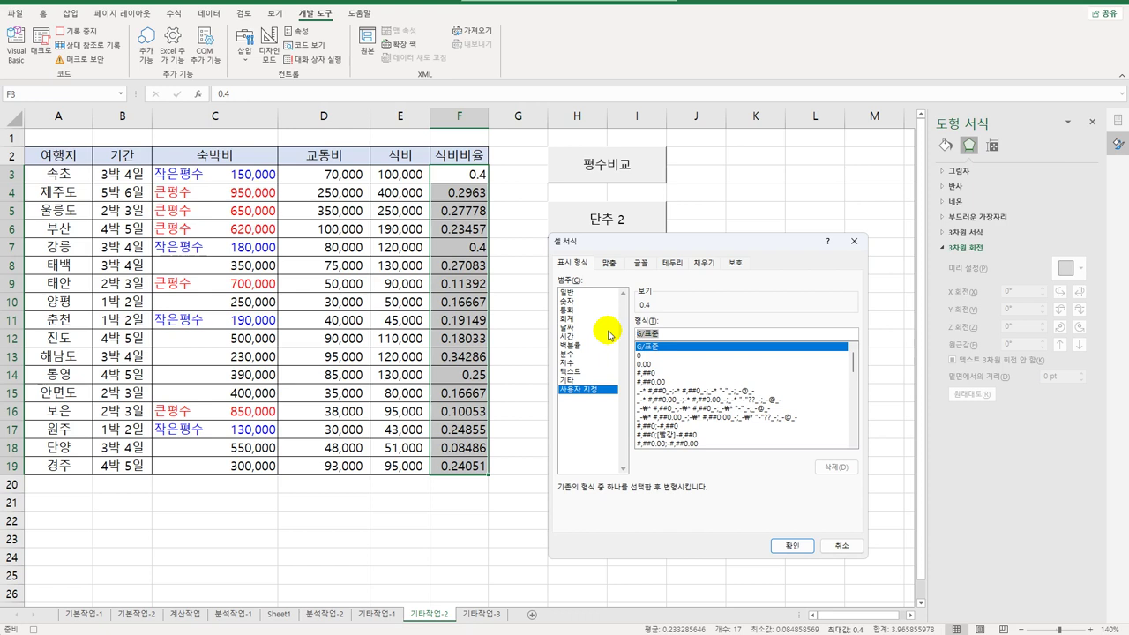
key(BackSpace)
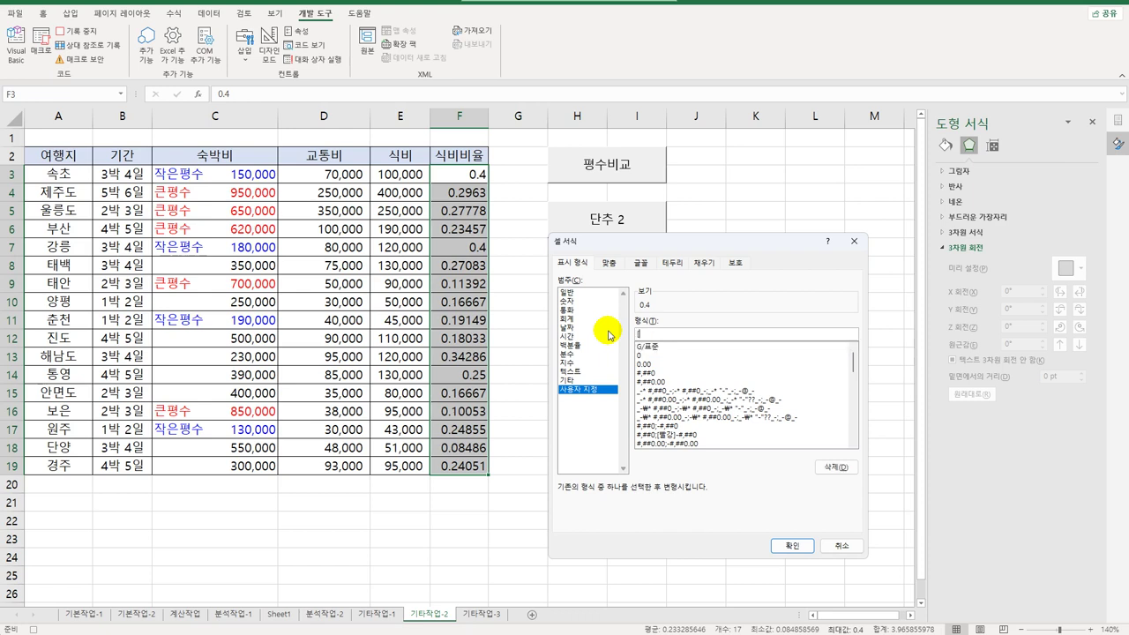
text(ㅁ)
text(빨강])
text([>)
text(=0.25)
text(]"ㅁ)
key(Hangul_Hanja)
click(746, 523)
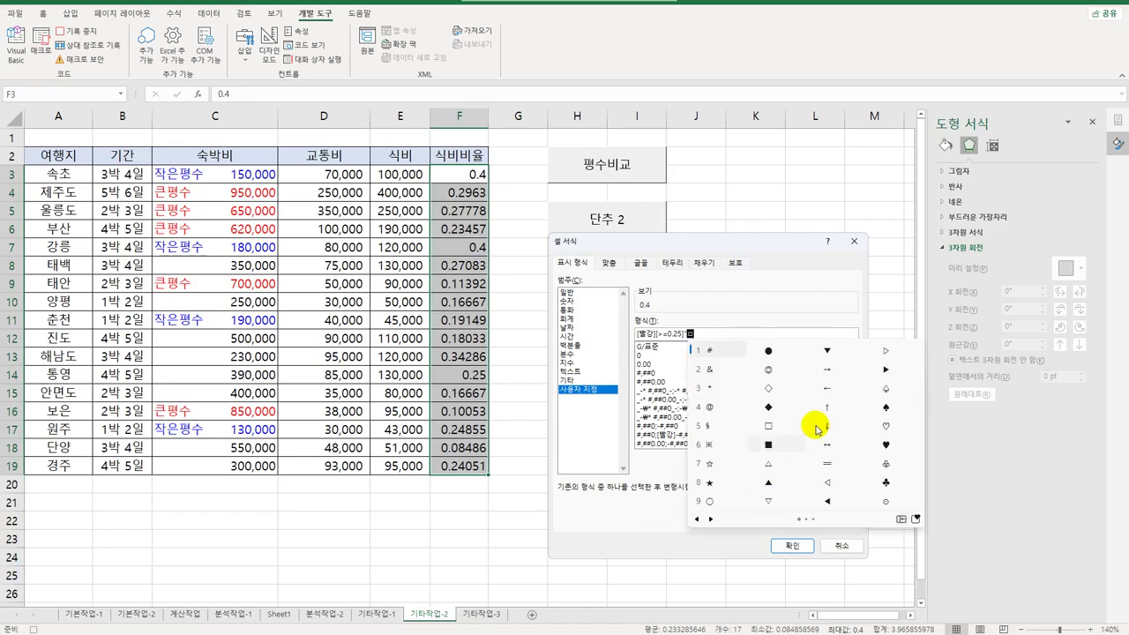
click(889, 406)
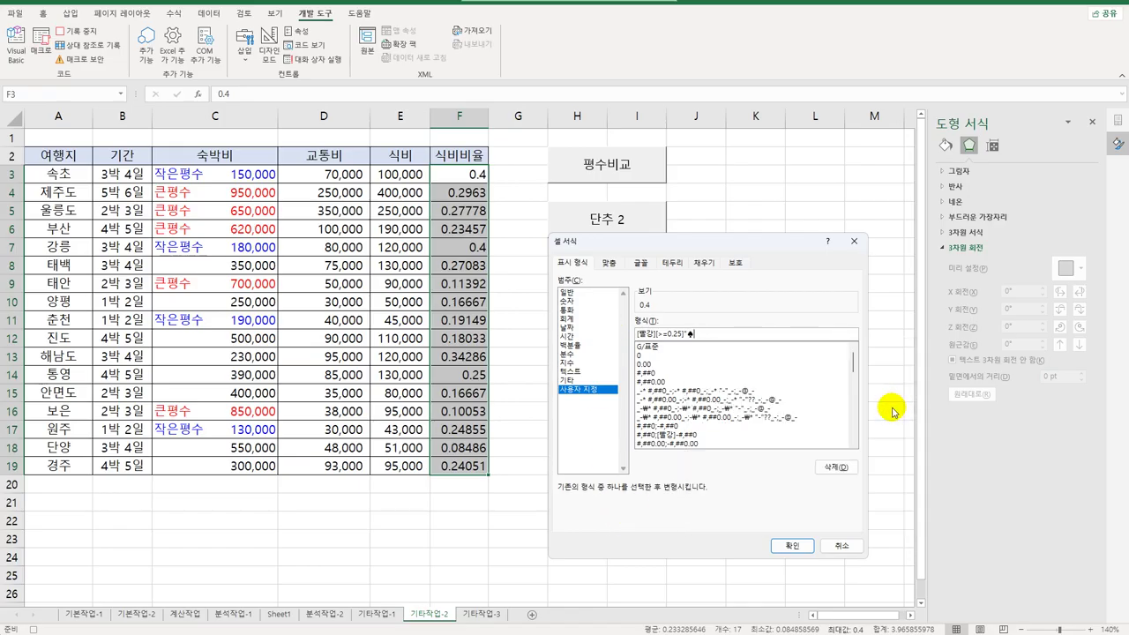
text("0%)
- Complete the format with [파랑][<=0.15]"♤"0%;0%, apply it to F3:F19 and stop the macro recording
text(;[파랑][<=0.15]"ㅁ)
key(Hangul_Hanja)
click(819, 518)
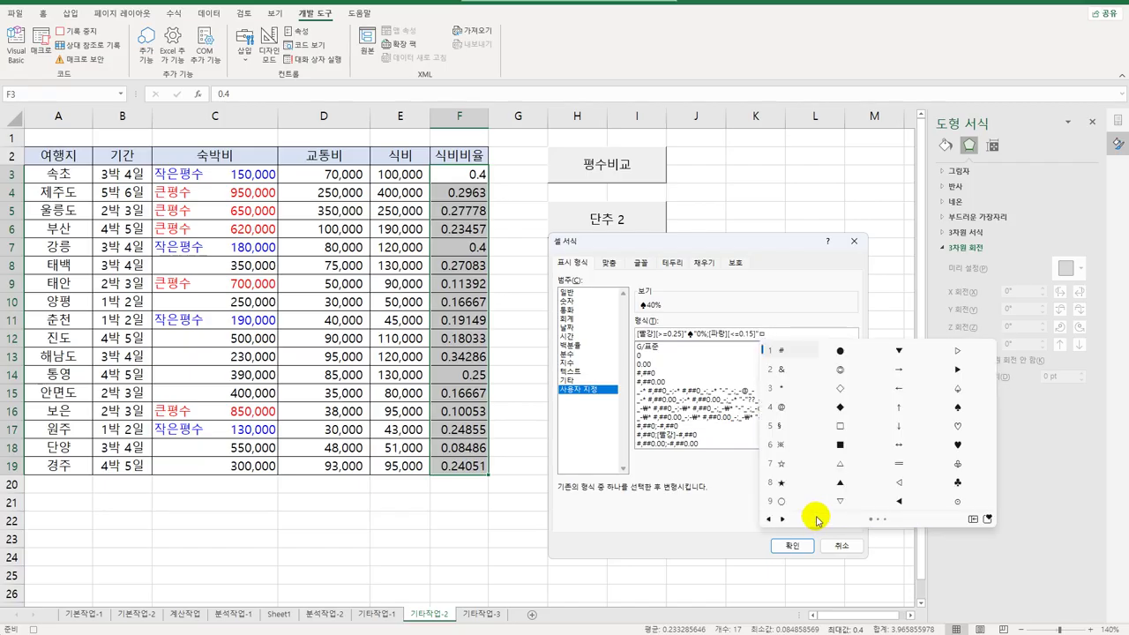
click(958, 390)
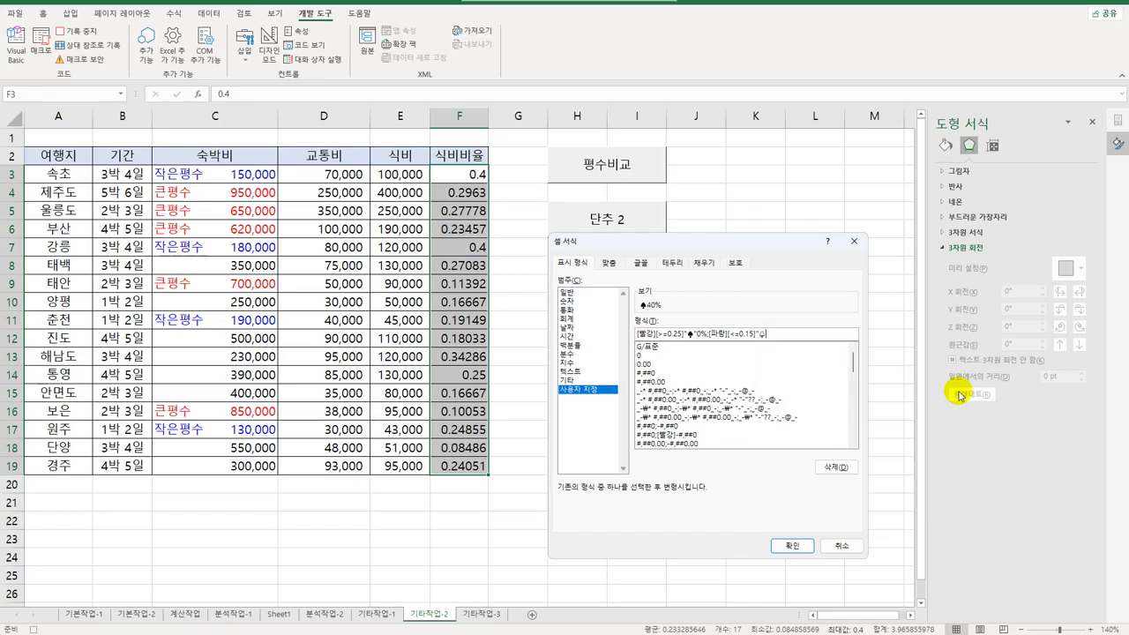
text("0%)
text(;0%)
click(794, 545)
click(465, 465)
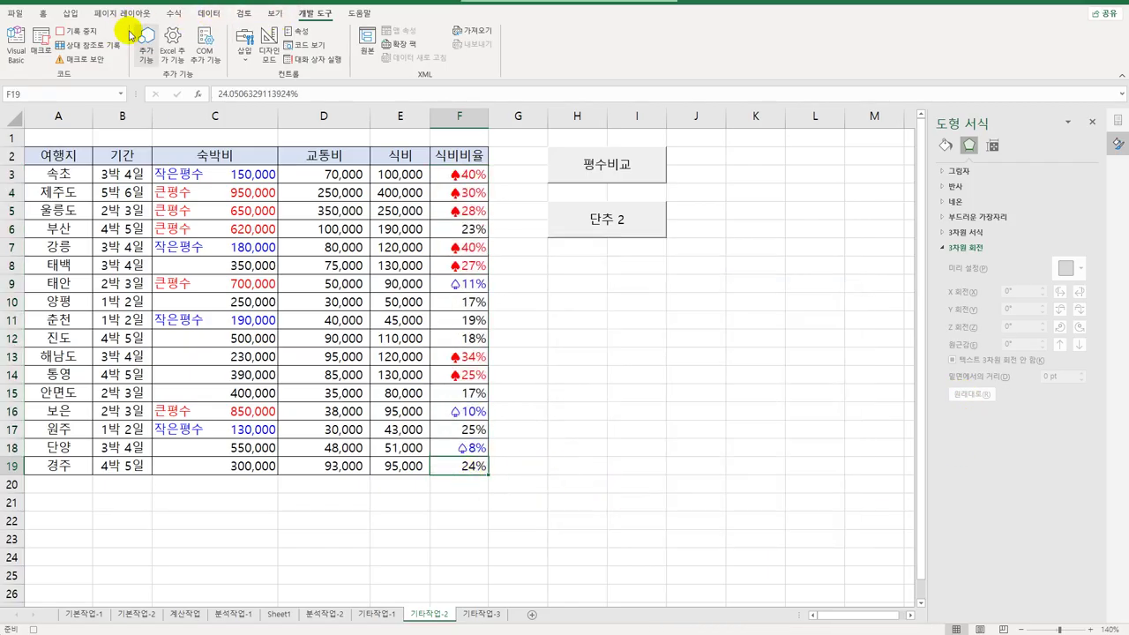
click(77, 32)
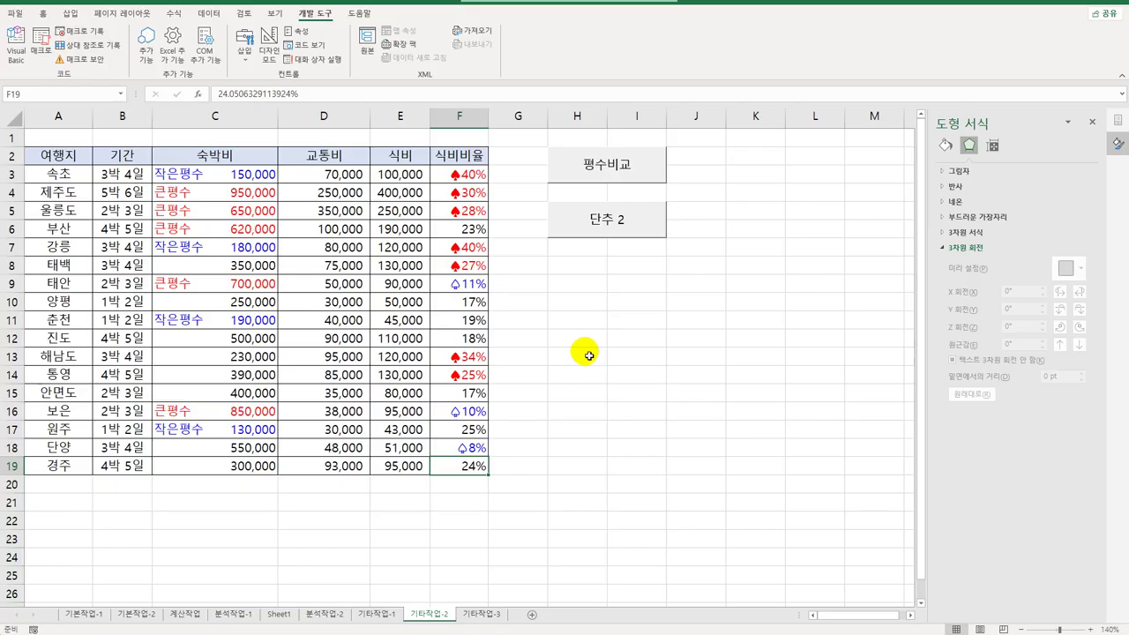
- Change the label of the button over H5:I6 to 서식설정
ctrl+click(634, 237)
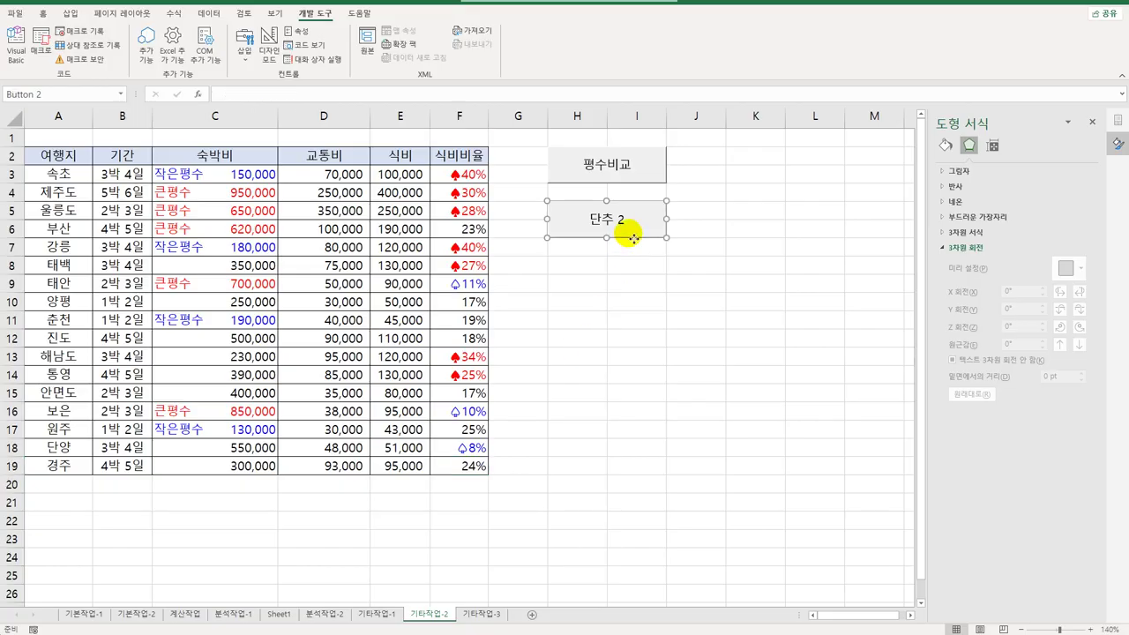
right_click(634, 236)
click(685, 292)
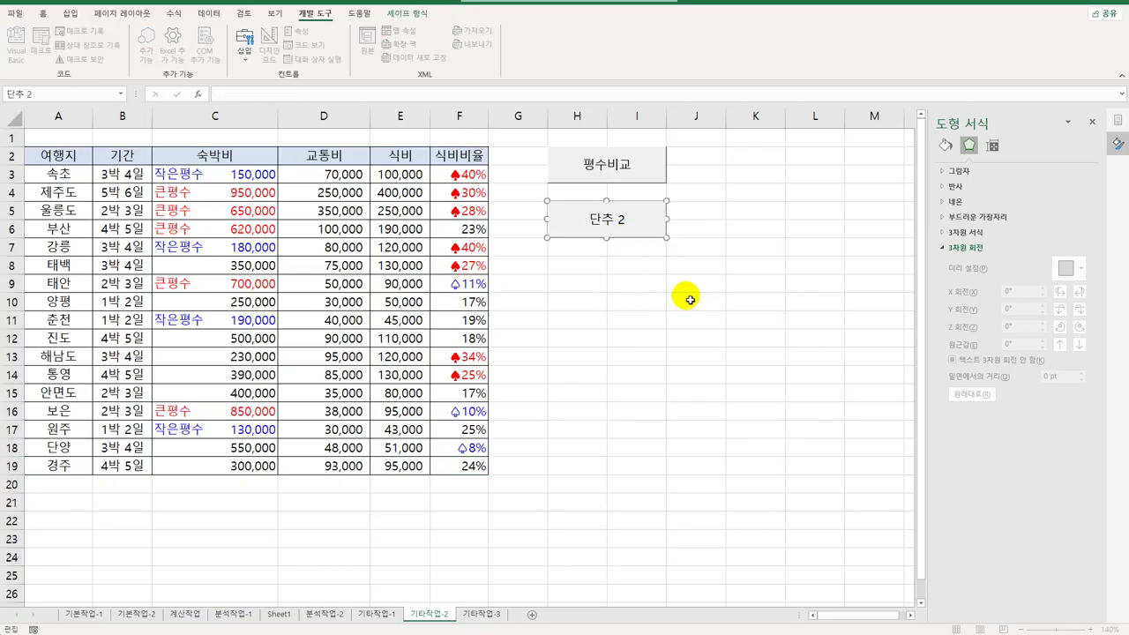
key(ctrl+a)
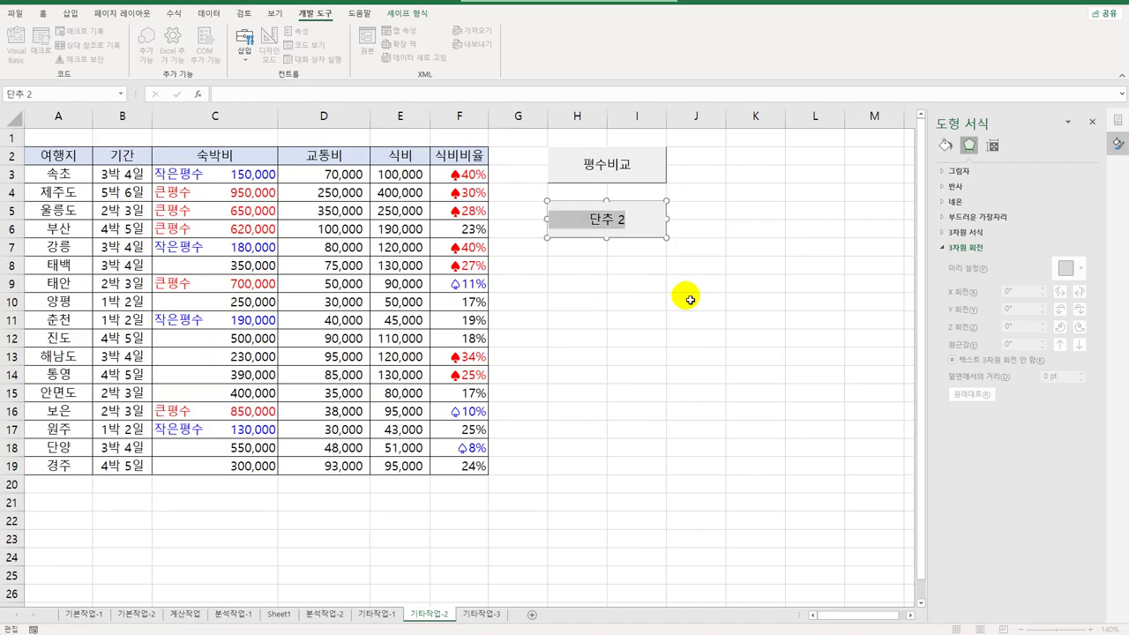
text(서식설정)
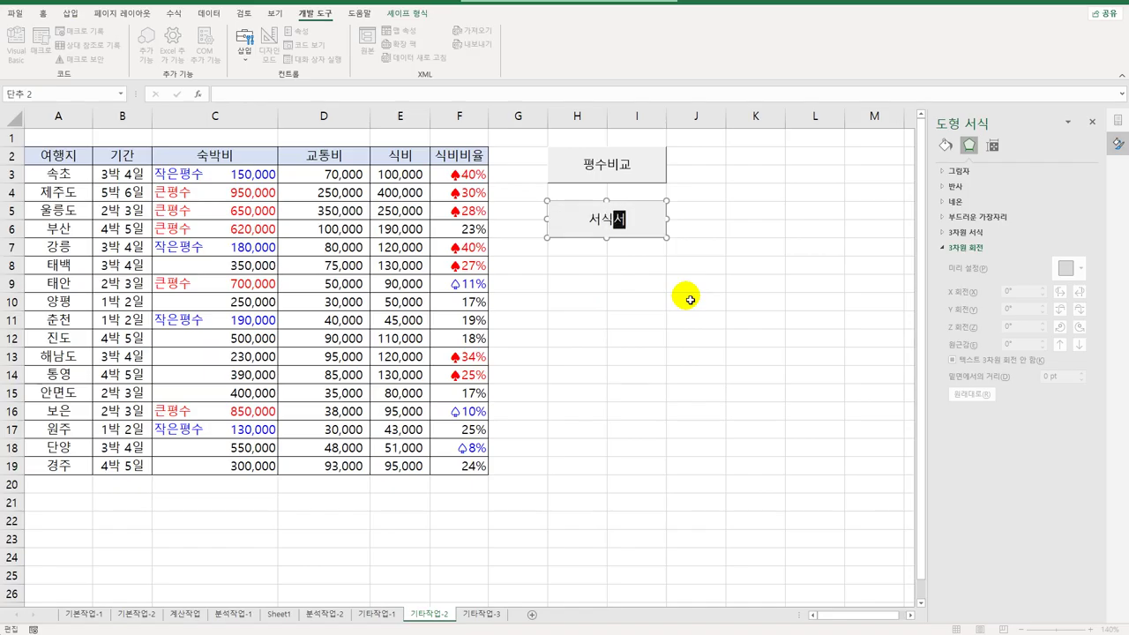
click(691, 301)
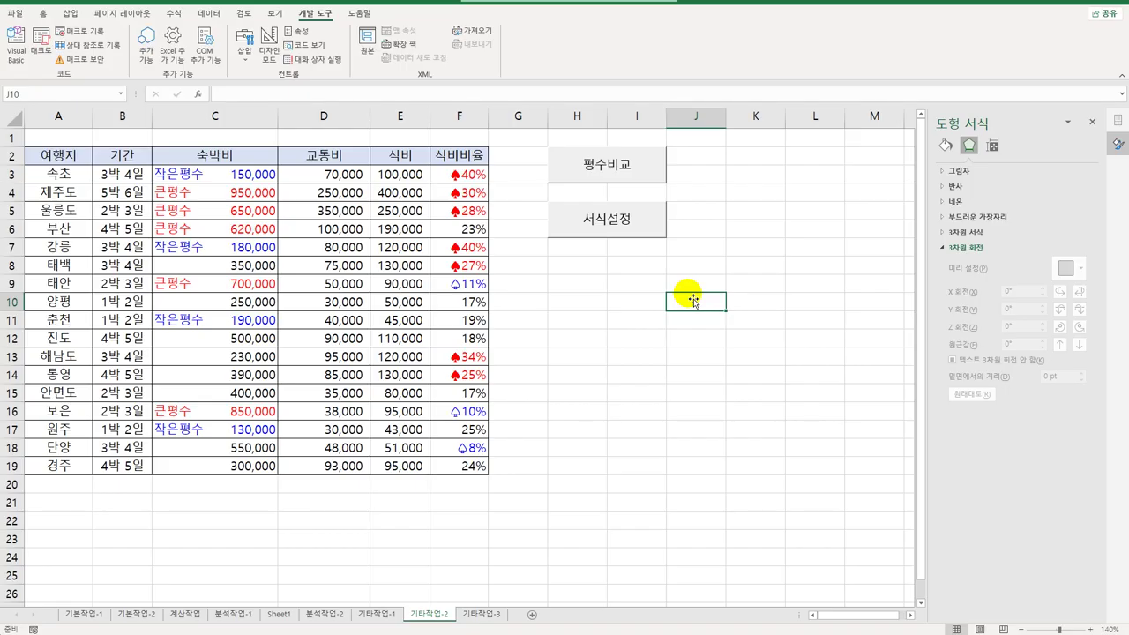
- On the 기타작업-3 sheet, write 캠핑용품대여.Show in the click procedure of the 용품대여 button
click(481, 613)
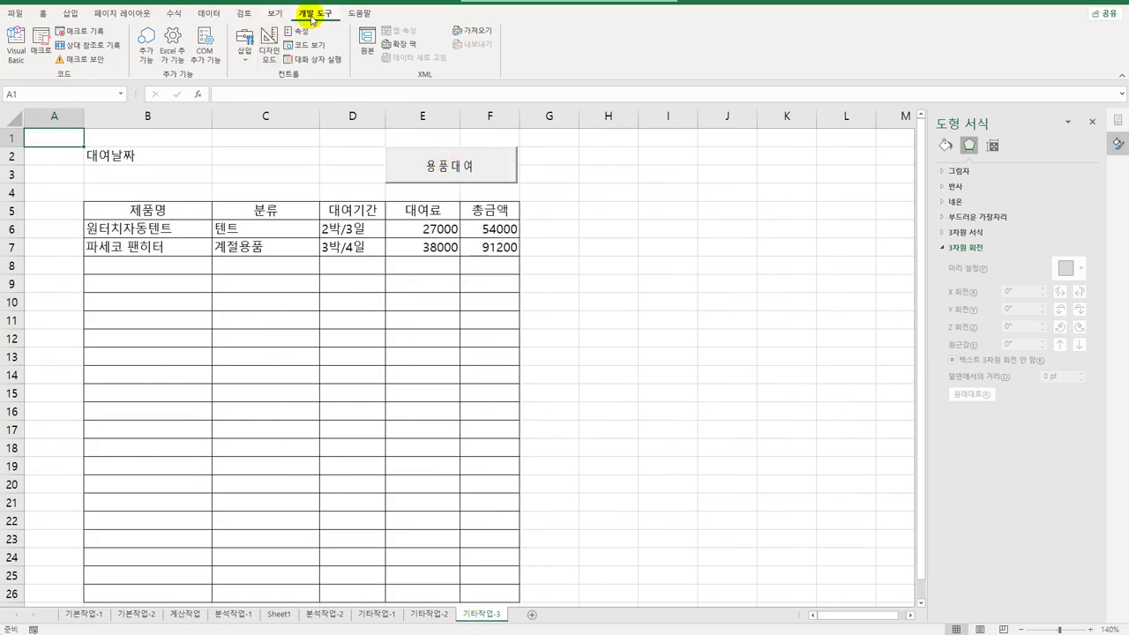
click(269, 54)
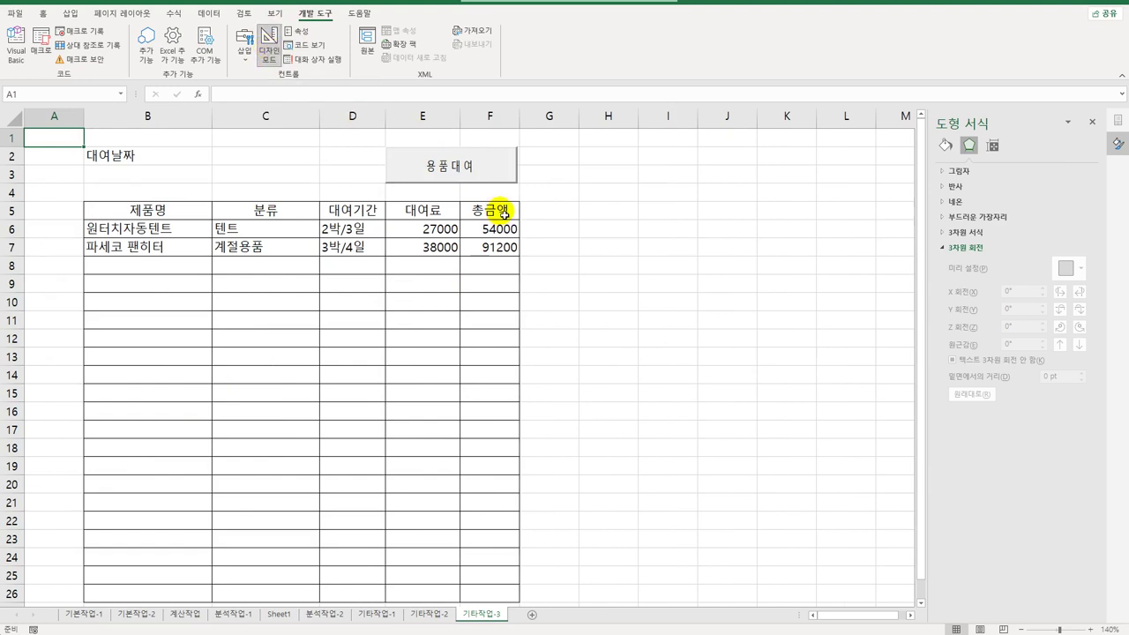
click(489, 180)
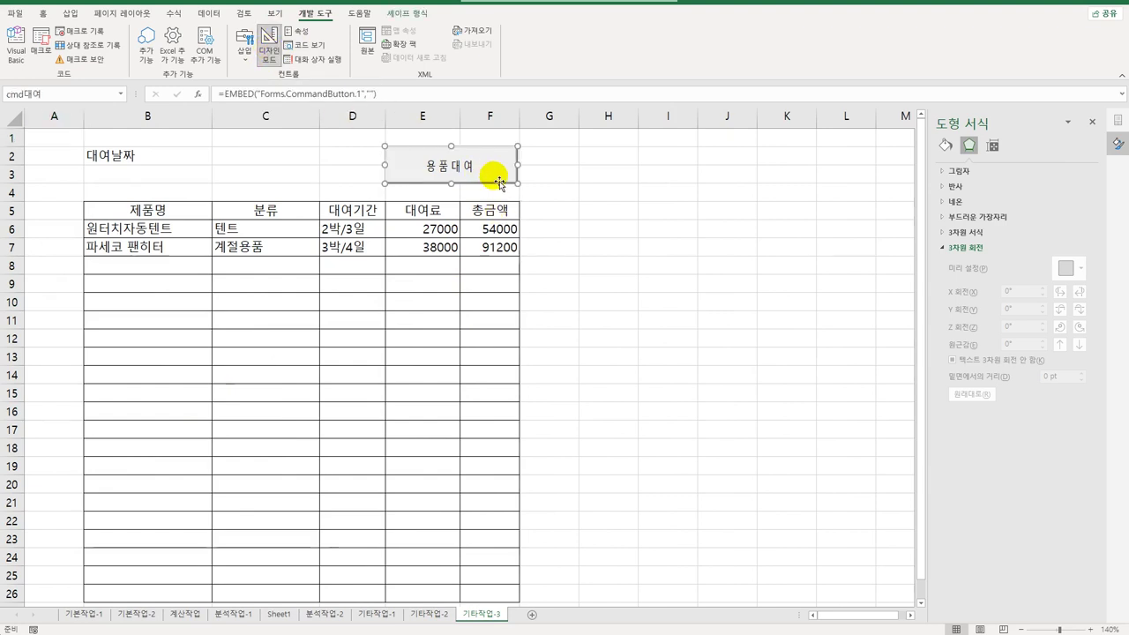
double_click(495, 177)
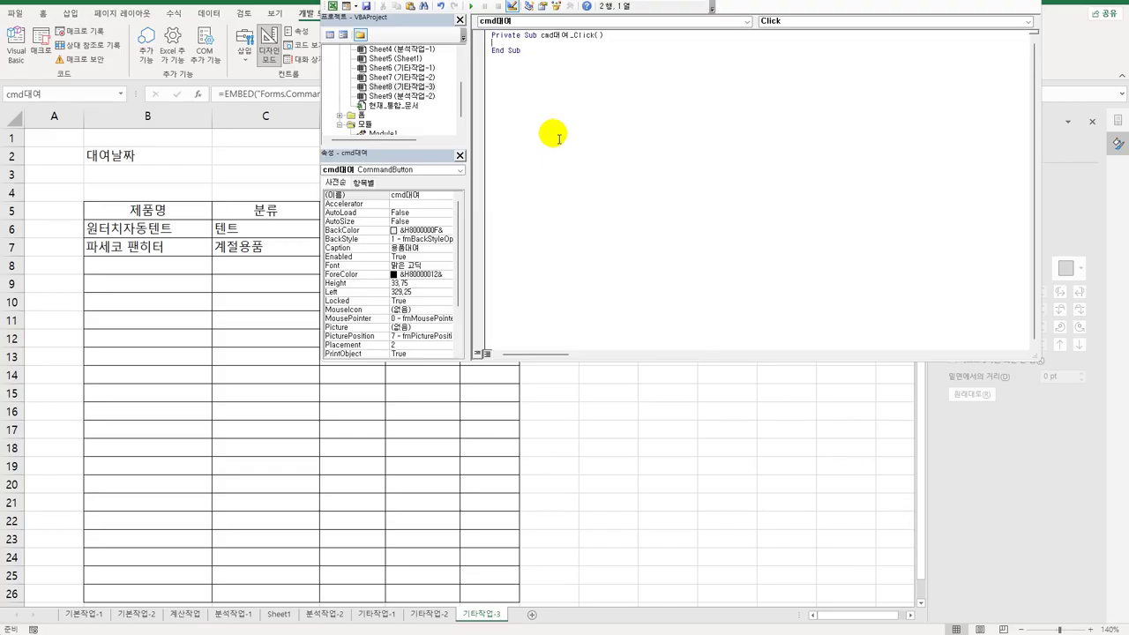
key(Tab)
text(야)
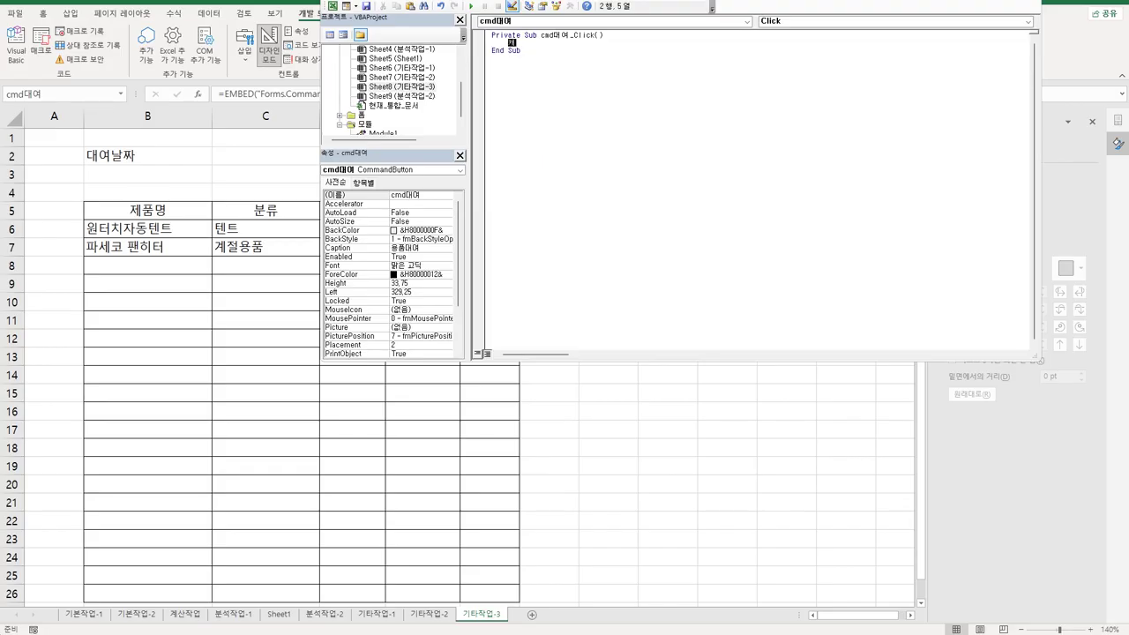
text(핑용품대여.sho)
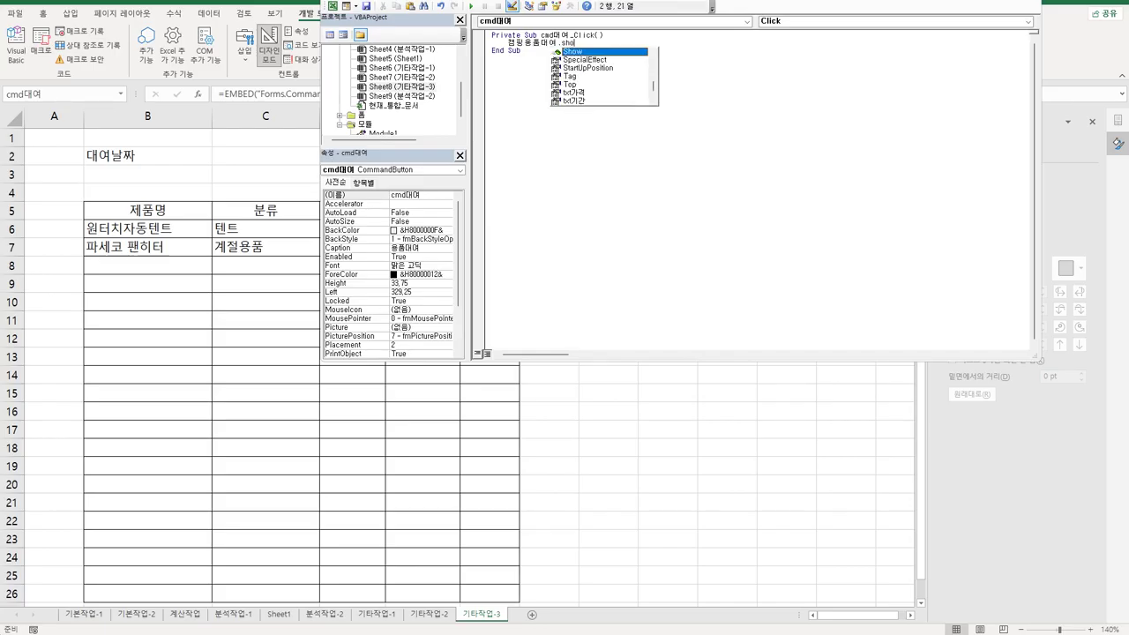
key(Tab)
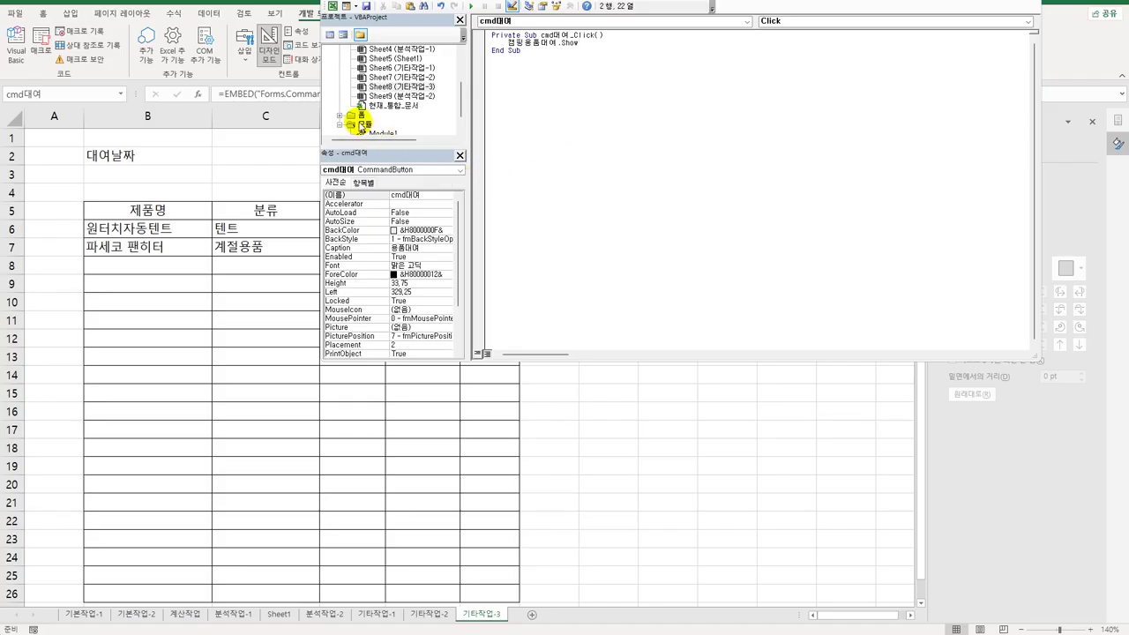
- Open the code of the 캠핑용품대여 form and create its UserForm_Initialize procedure
click(362, 123)
double_click(361, 115)
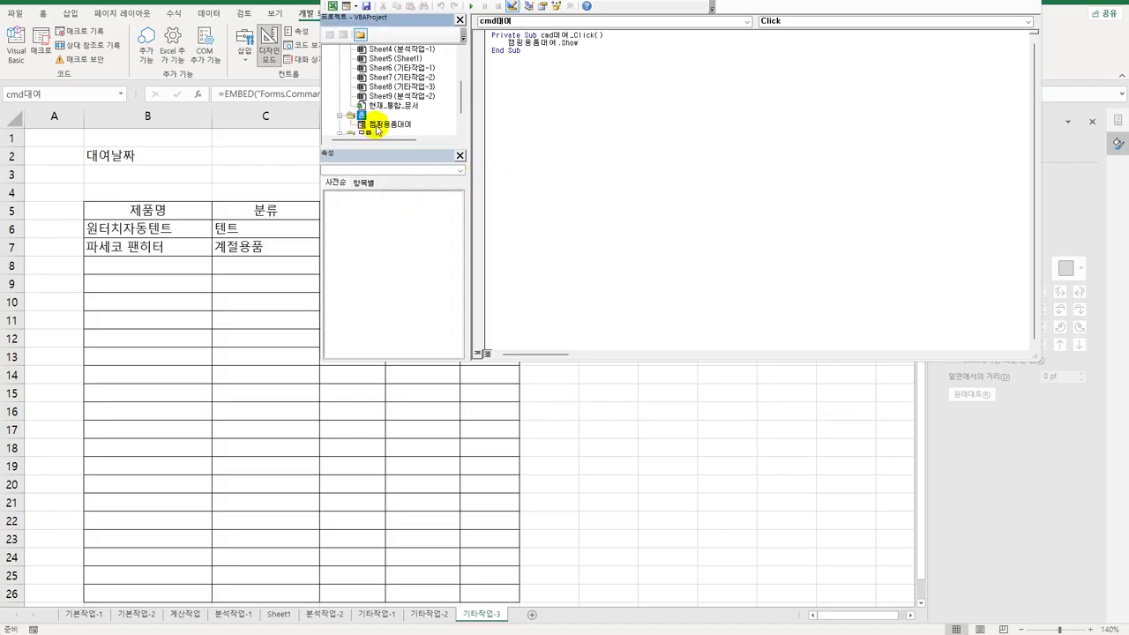
double_click(382, 125)
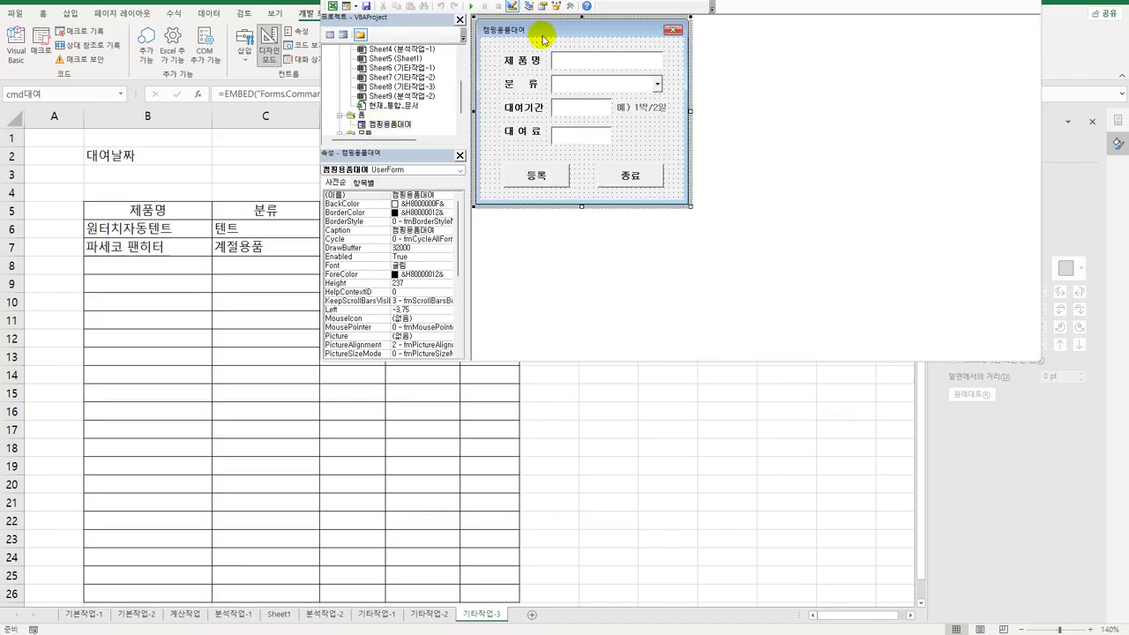
click(329, 39)
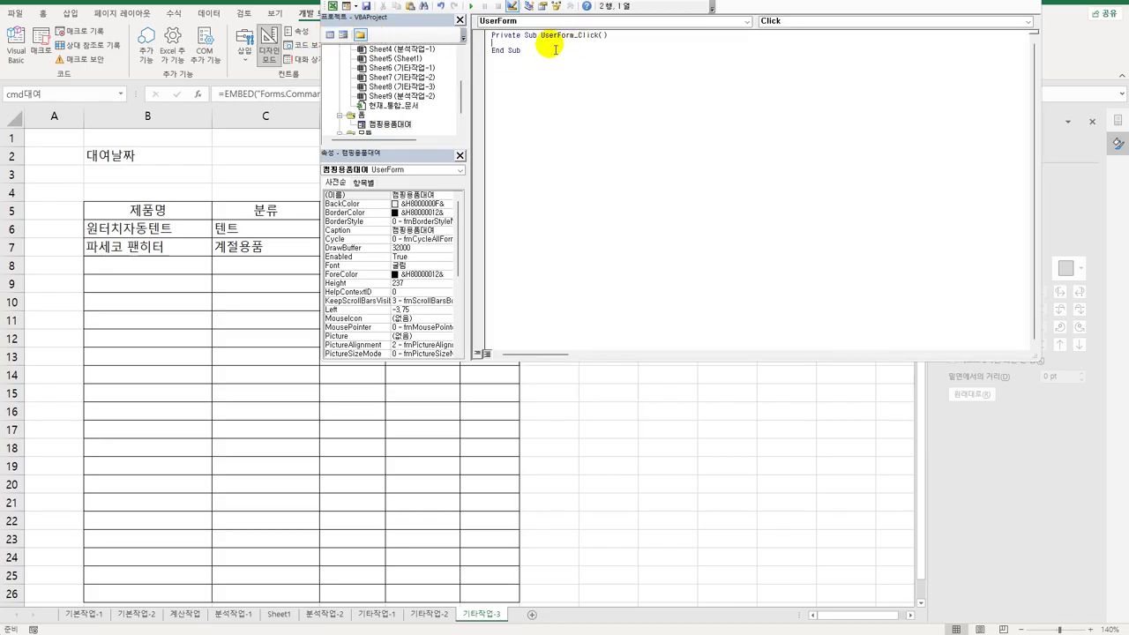
click(771, 20)
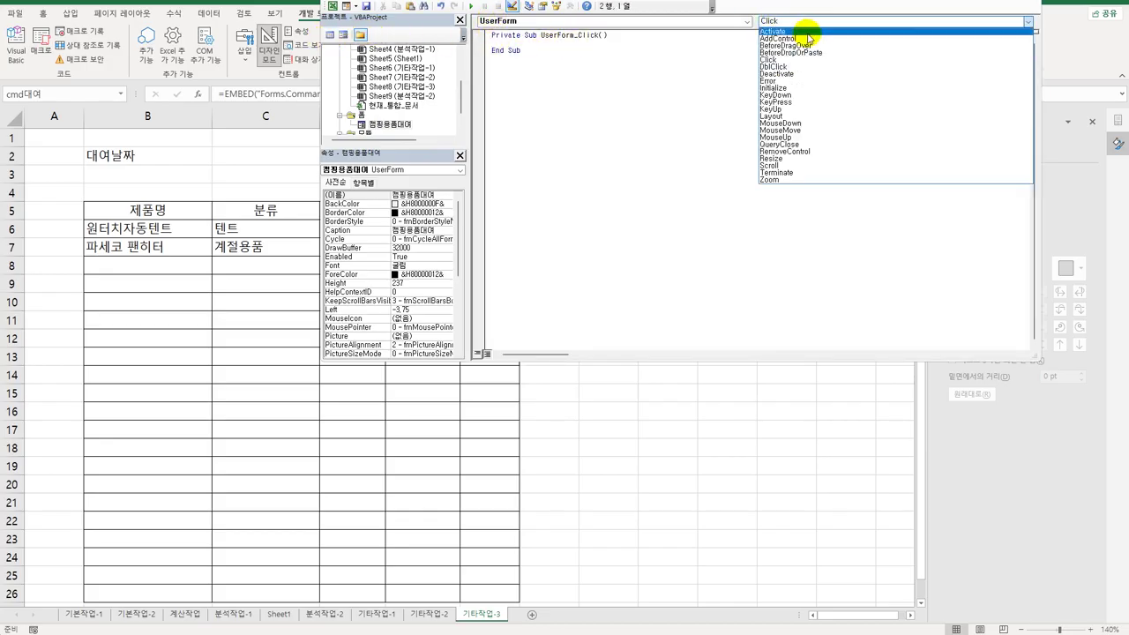
click(804, 89)
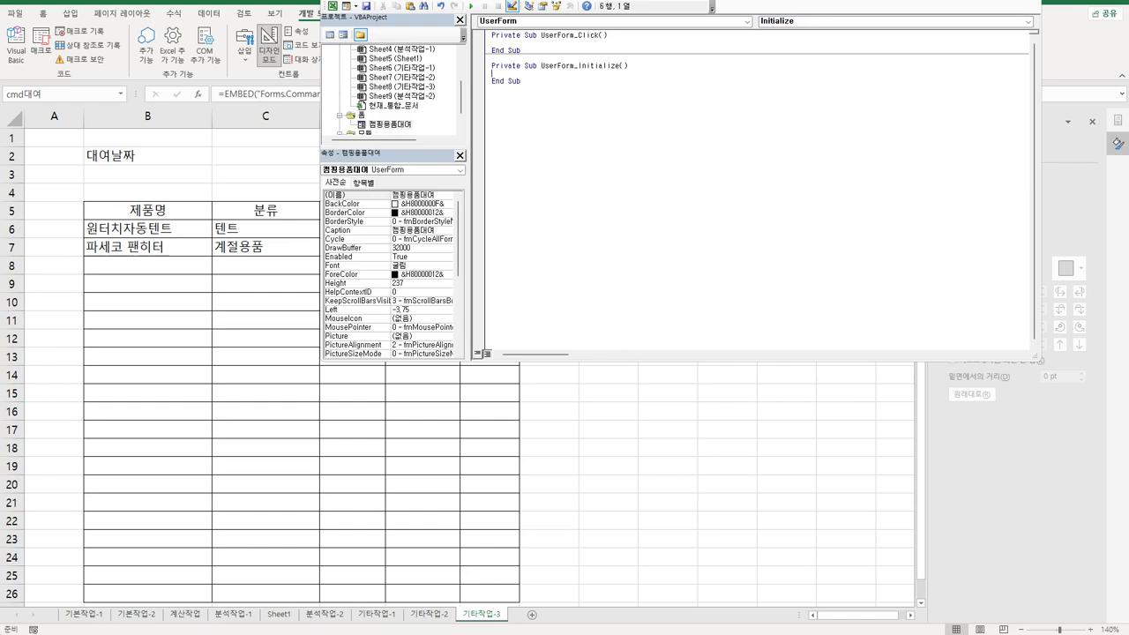
- In UserForm_Initialize, add the statement cmb분류.AddItem "텐트" below a blank line
key(Return)
text(cmb분류.)
key(Tab)
text(")
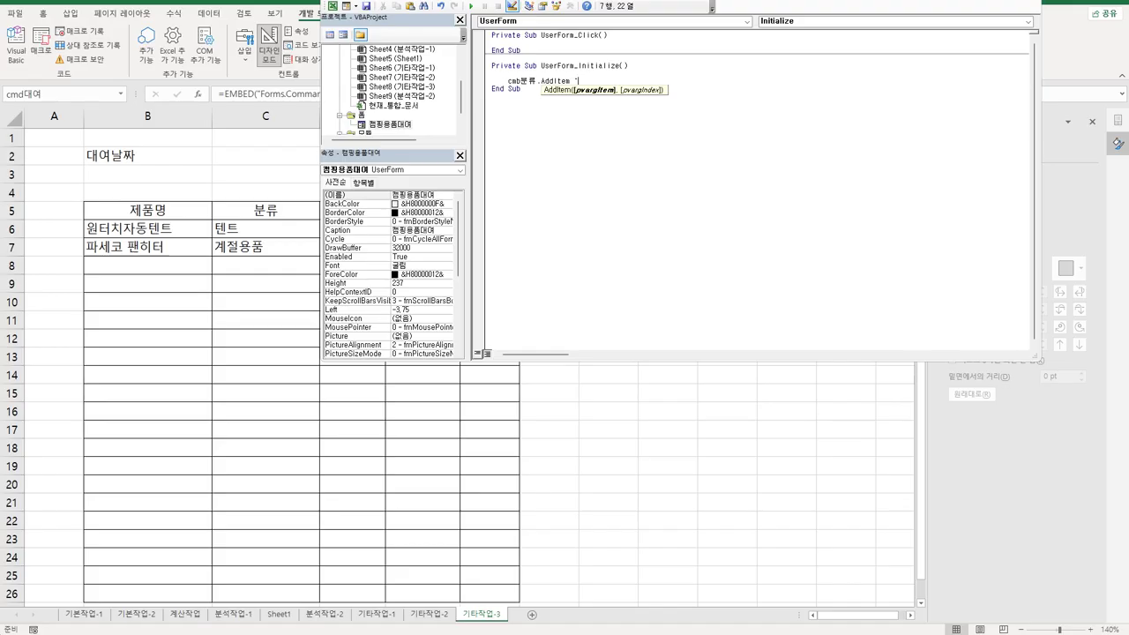
text(텐트")
- Duplicate the cmb분류.AddItem "텐트" statement until there are five separate AddItem lines
key(Return)
key(Up)
key(shift+End)
key(ctrl+c)
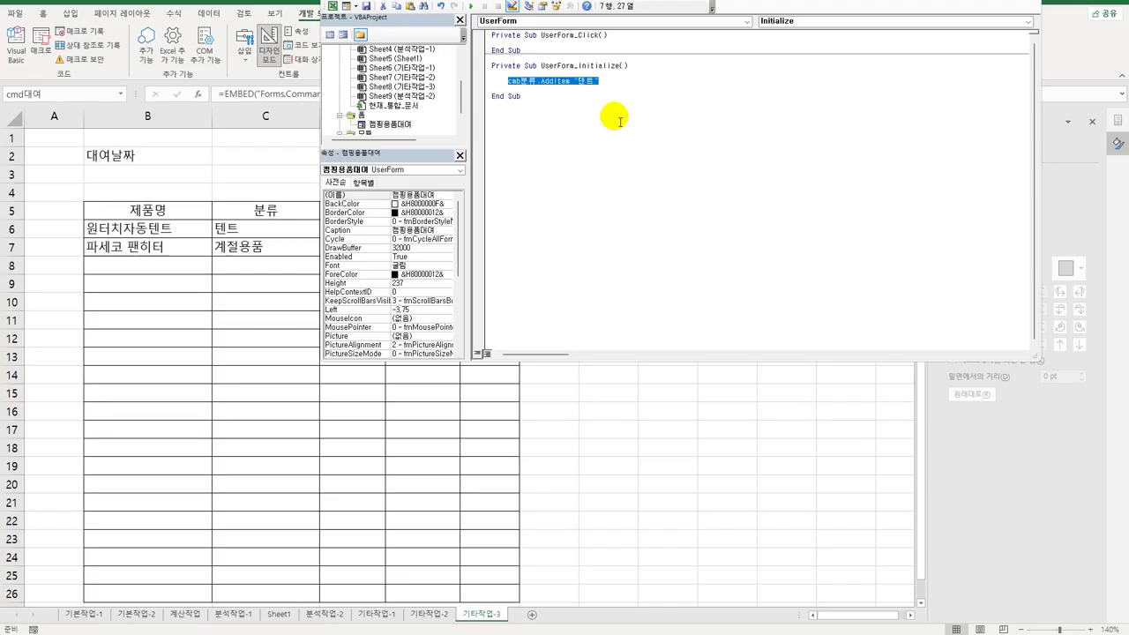
key(Down)
key(ctrl+v)
key(Return)
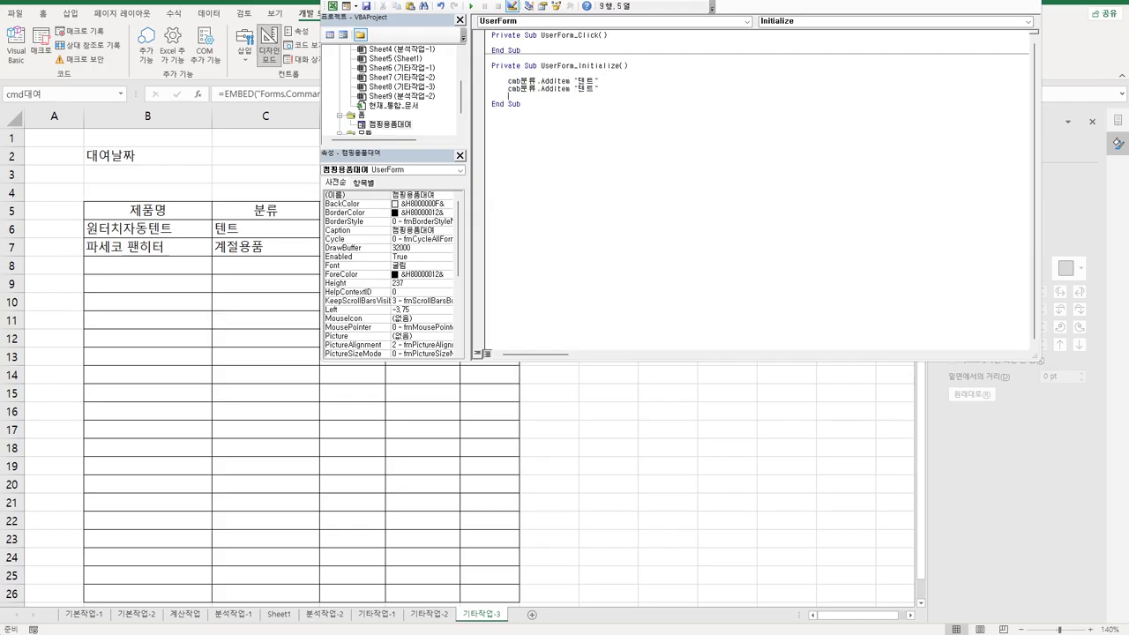
key(ctrl+v)
key(Return)
key(ctrl+v)
key(ctrl+v)
key(Left)
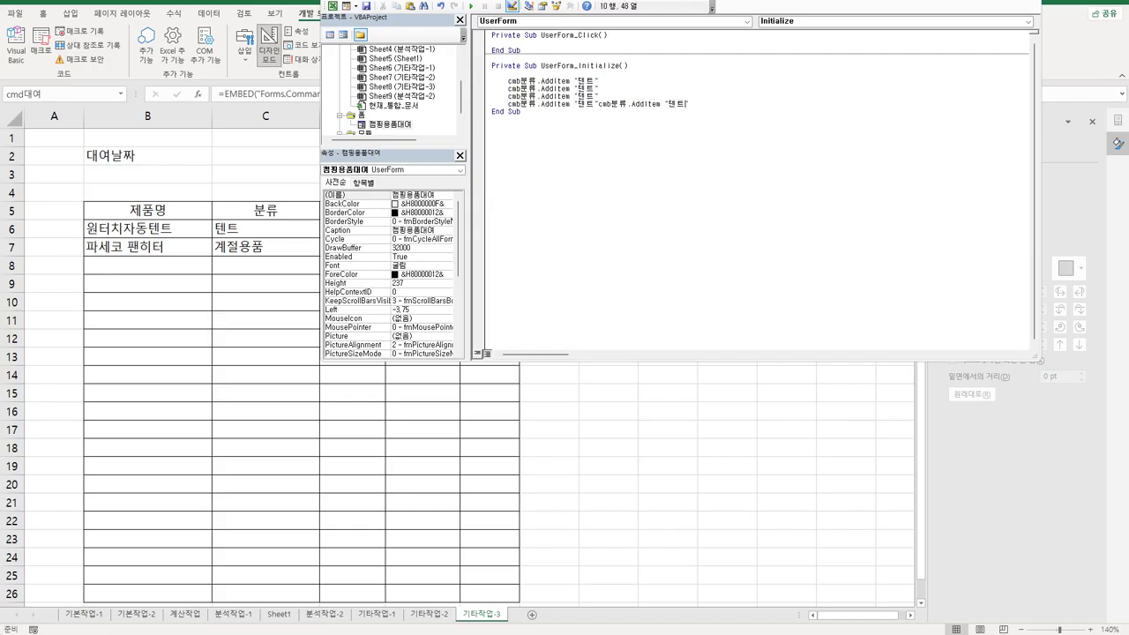
click(645, 104)
key(Return)
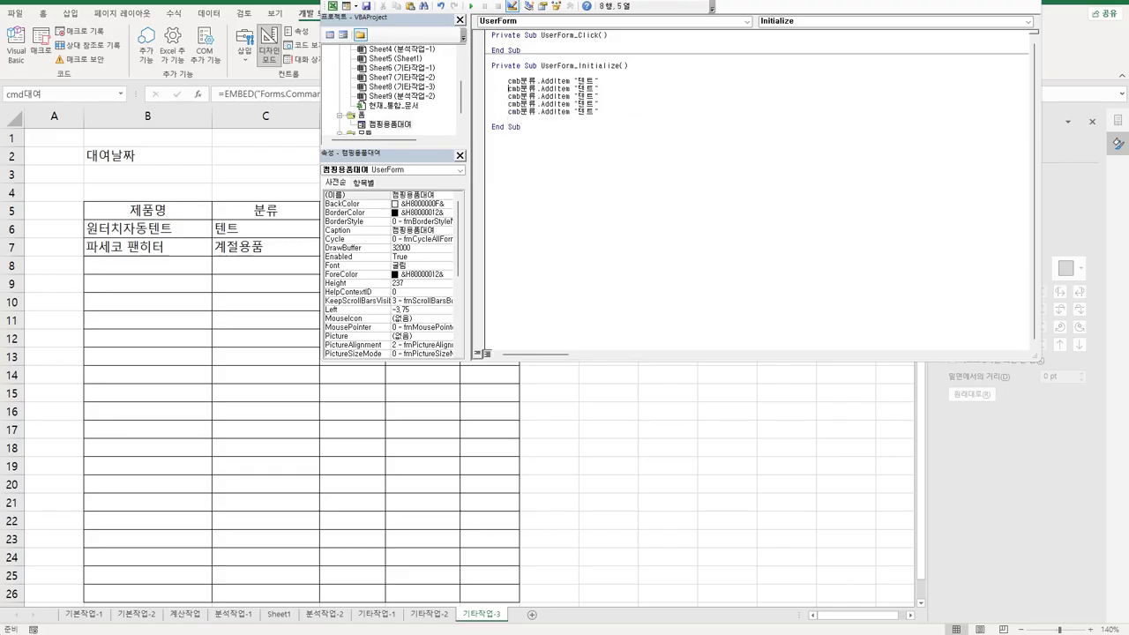
- Change the items in the four duplicated AddItem lines to 타프, 테이블/의자, 침구 and 계절용품
drag(597, 88, 578, 88)
text(계)
text(프)
key(Down)
key(shift+Left)
key(shift+Left)
text(테이블/의자)
key(Down)
key(shift+Left)
key(shift+Left)
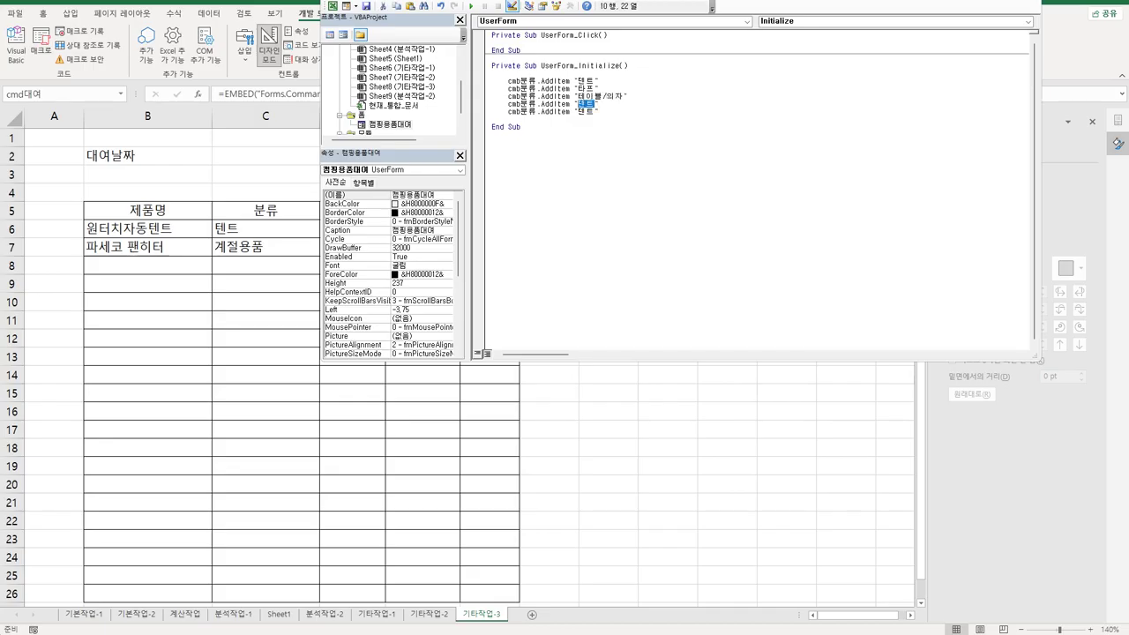
text(침구)
key(Down)
key(shift+Left)
key(shift+Left)
text(계절용품)
click(560, 176)
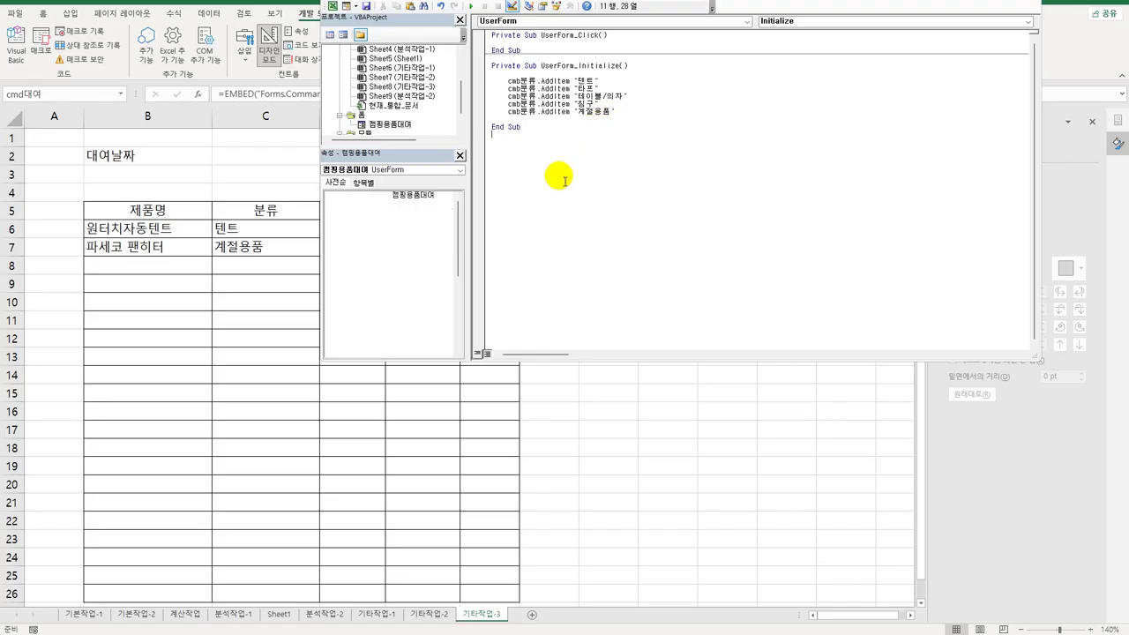
- Create the cmd종료 click procedure with the statements [c2] = Date and [c2].Font.Bold = True
click(585, 21)
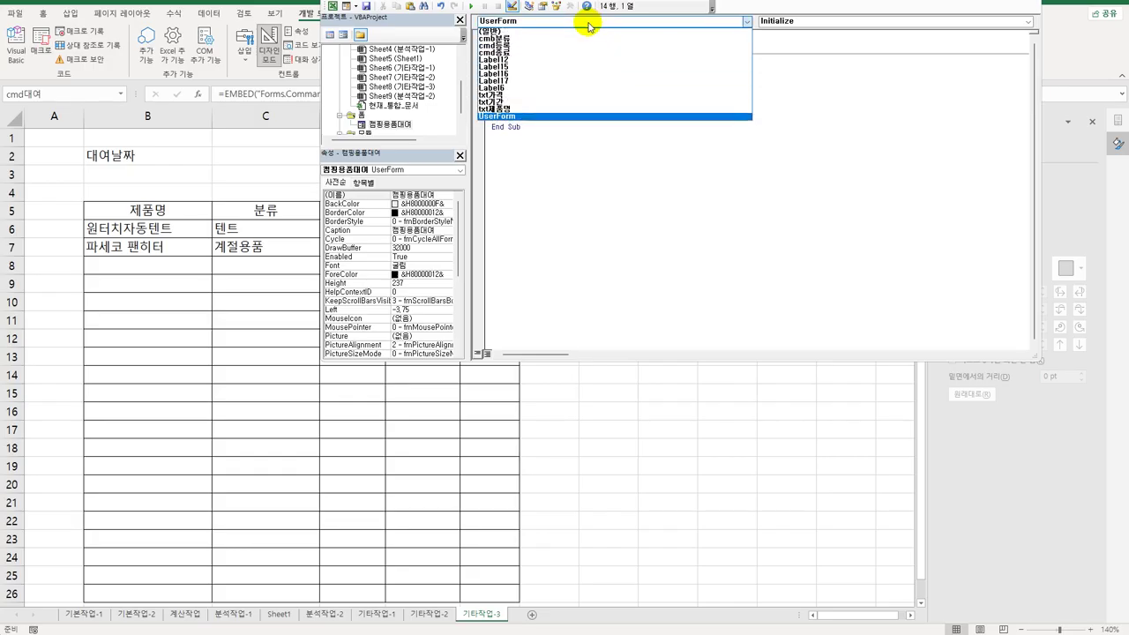
click(583, 53)
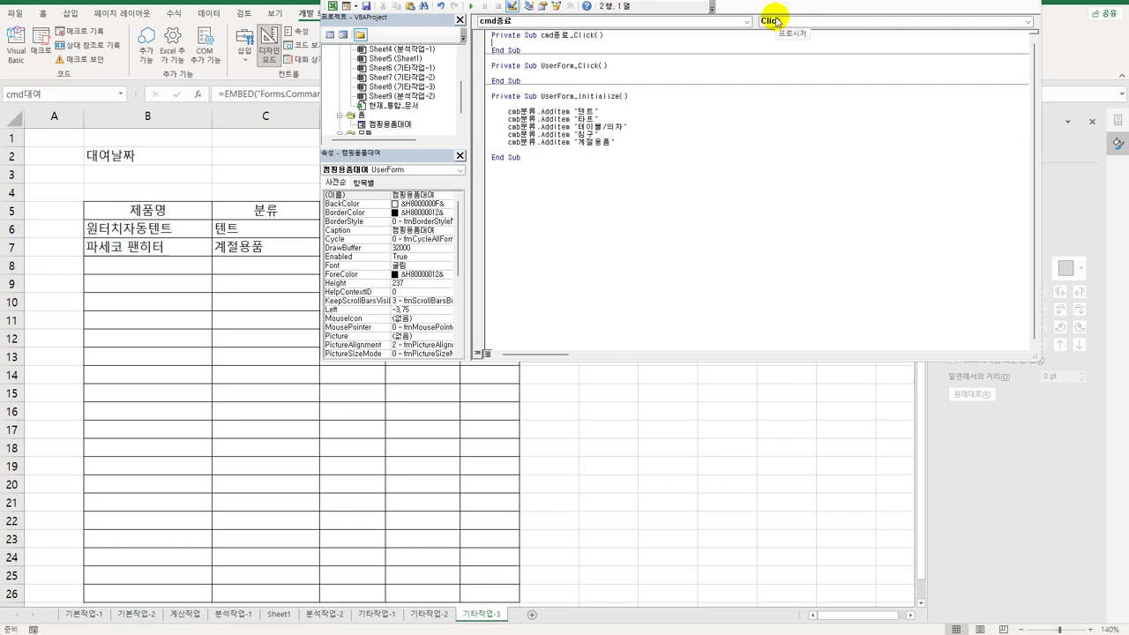
key(Tab)
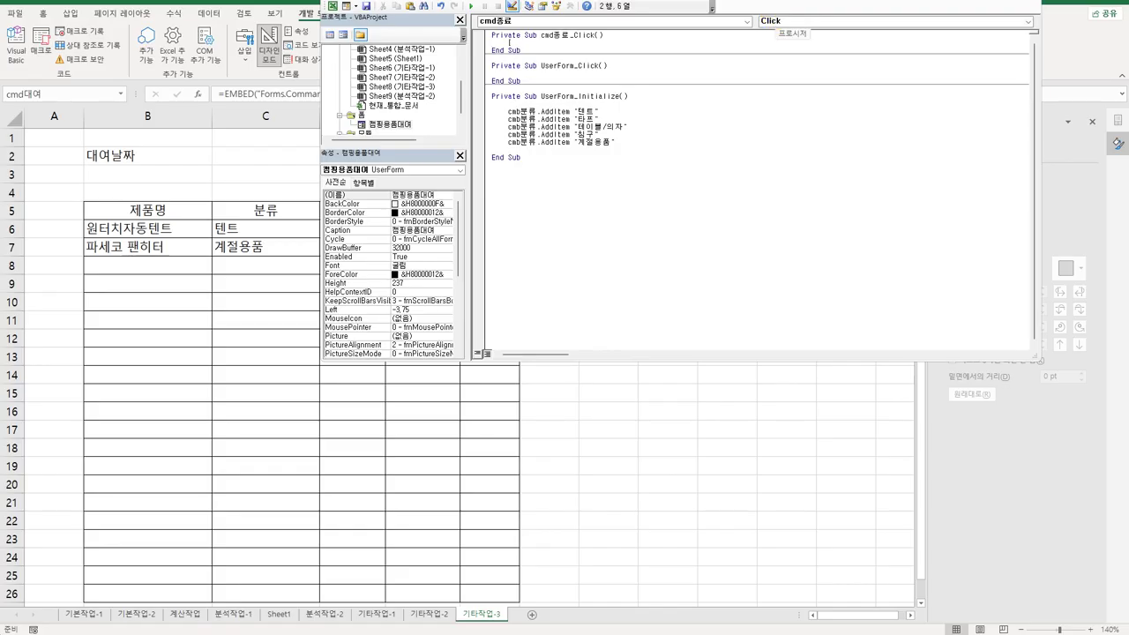
text([C2]=date)
key(Return)
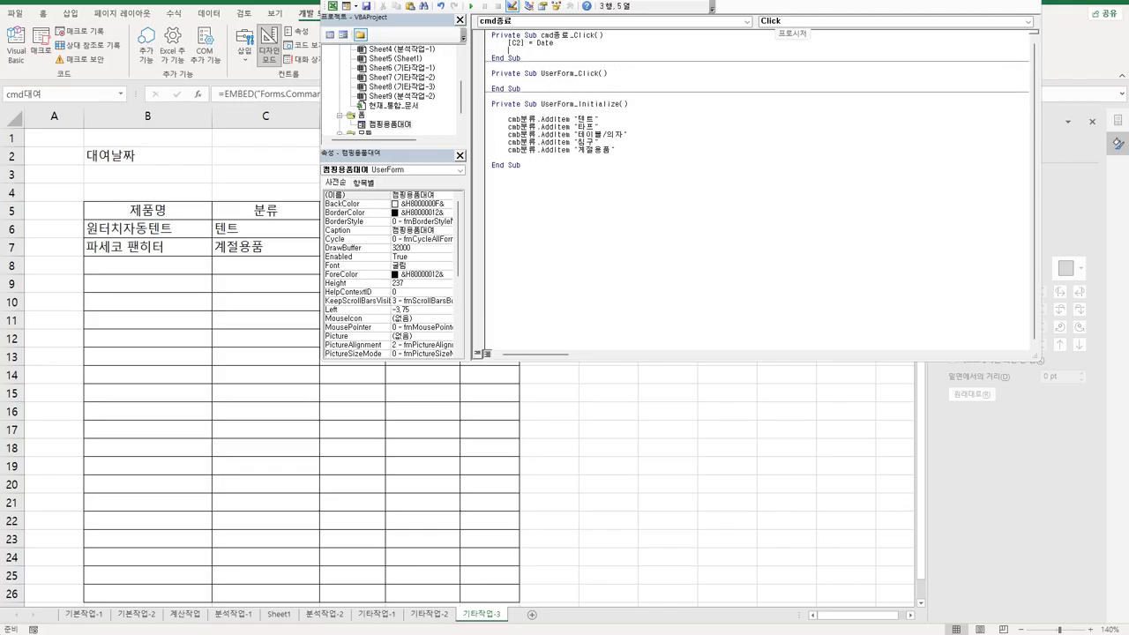
text([c2].font.bold = true)
key(Return)
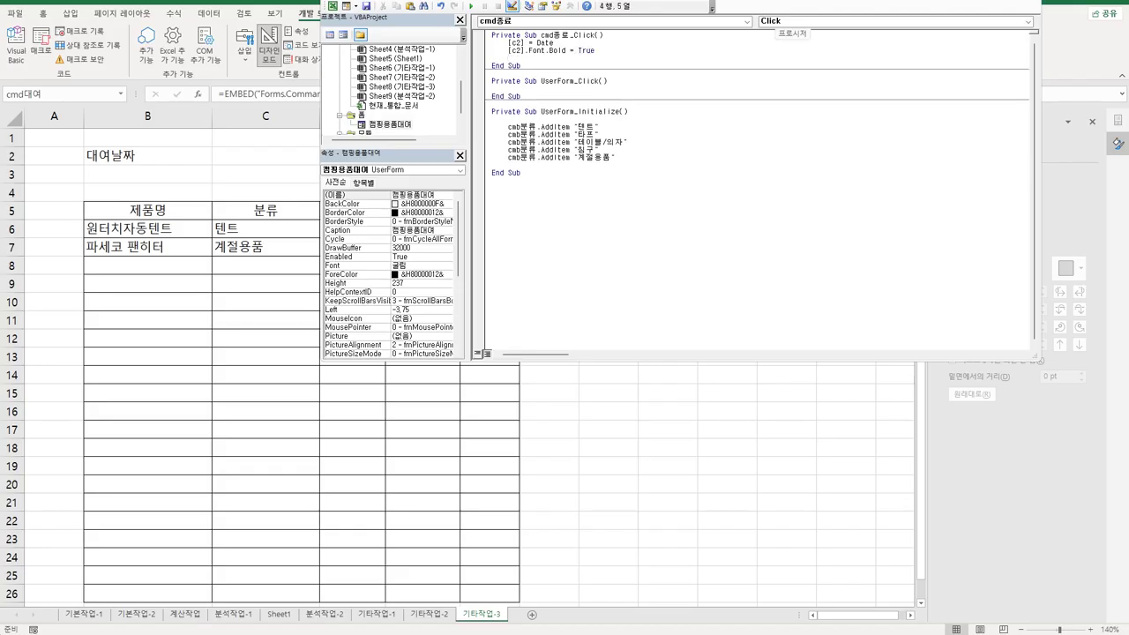
- Duplicate the bold statement for C2 in the cmd종료 procedure and change the copy to [c2].Font.Italic = True
key(Up)
key(shift+End)
key(ctrl+c)
key(Down)
key(ctrl+v)
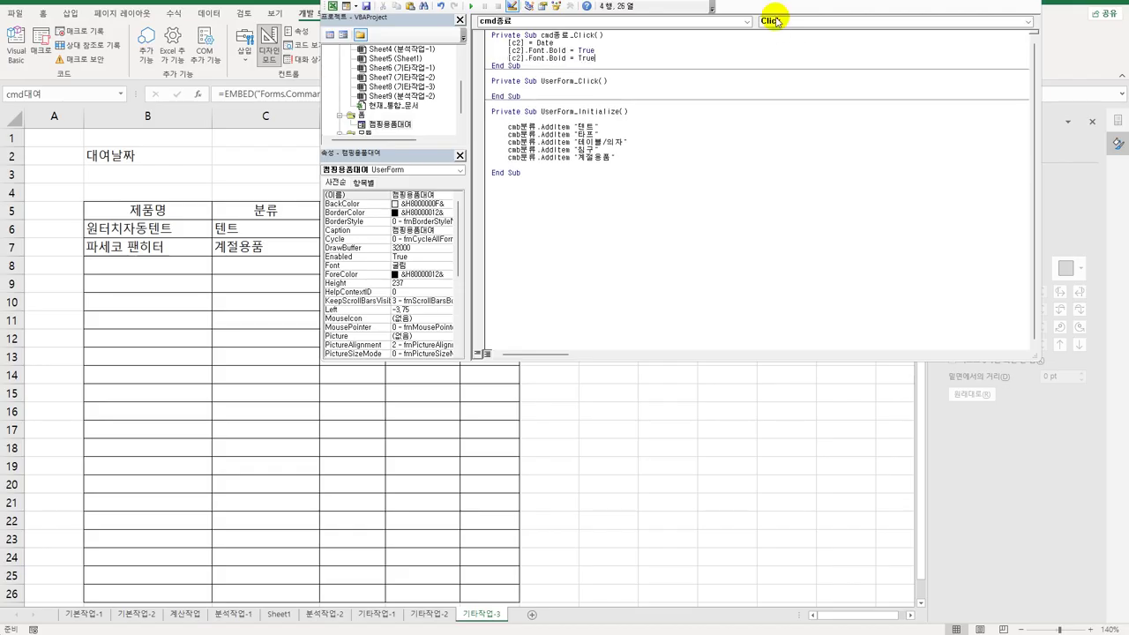
key(Left)
key(Left)
key(Left)
key(shift+Left)
key(shift+Left)
key(shift+Left)
key(shift+Left)
text(itali)
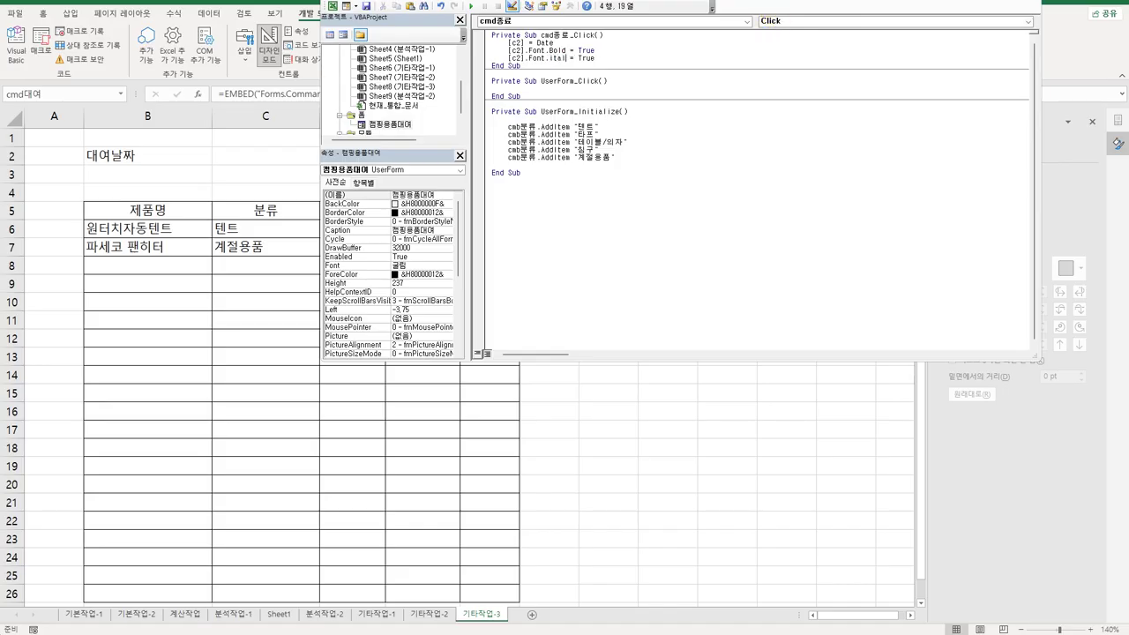
text(c)
key(Down)
key(Up)
- End the cmd종료 click procedure with Unload Me and insert a blank line above its first statement
key(End)
key(Return)
text(unload Me)
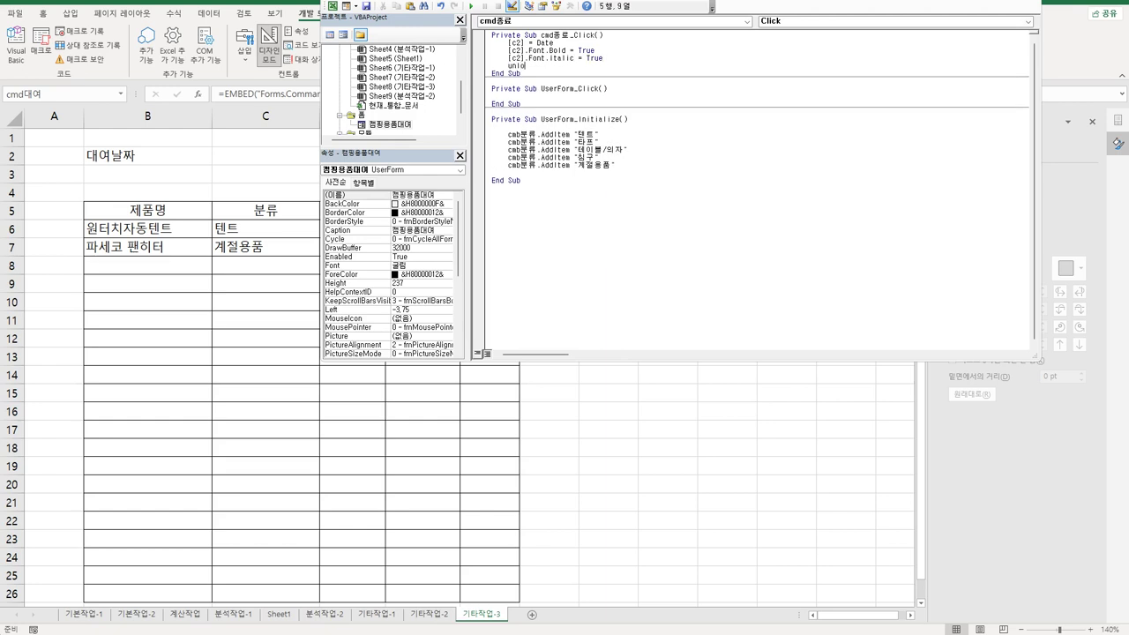
key(Return)
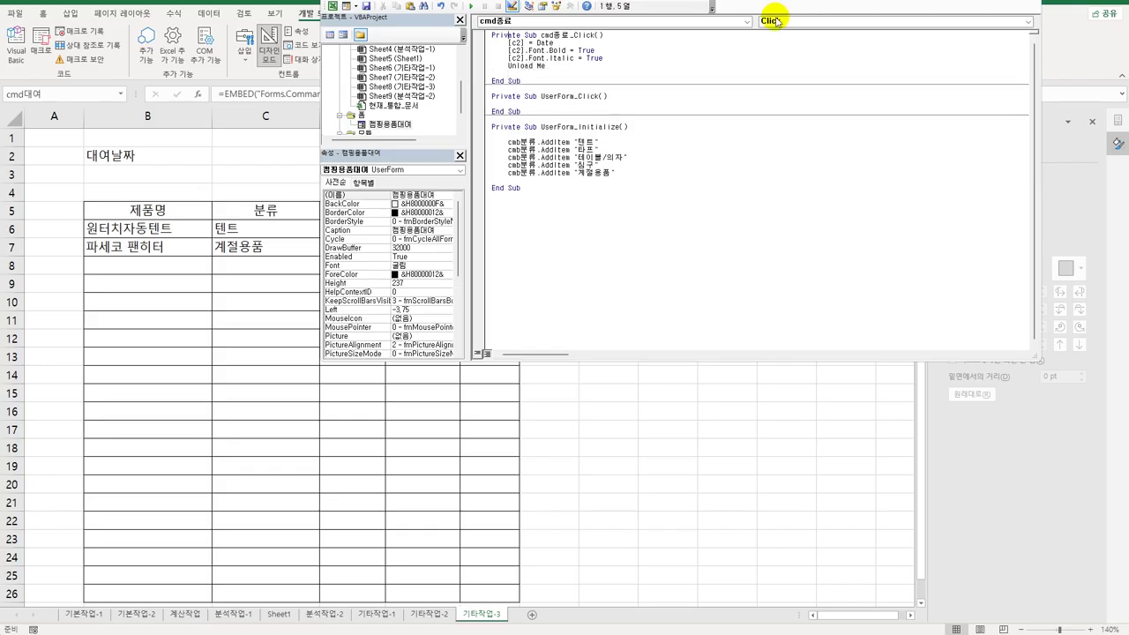
key(Up)
key(Up)
key(Up)
key(Up)
key(End)
key(Return)
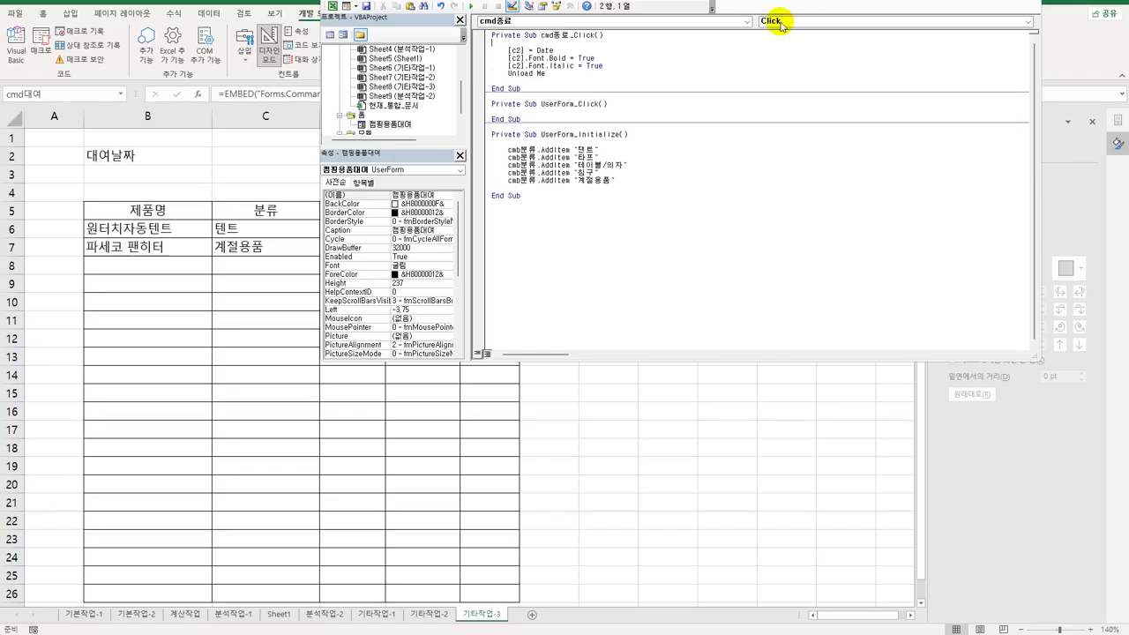
- Examine the input controls of the 캠핑용품대여 form and the columns and next entry row of the 기타작업-3 rental table
click(635, 238)
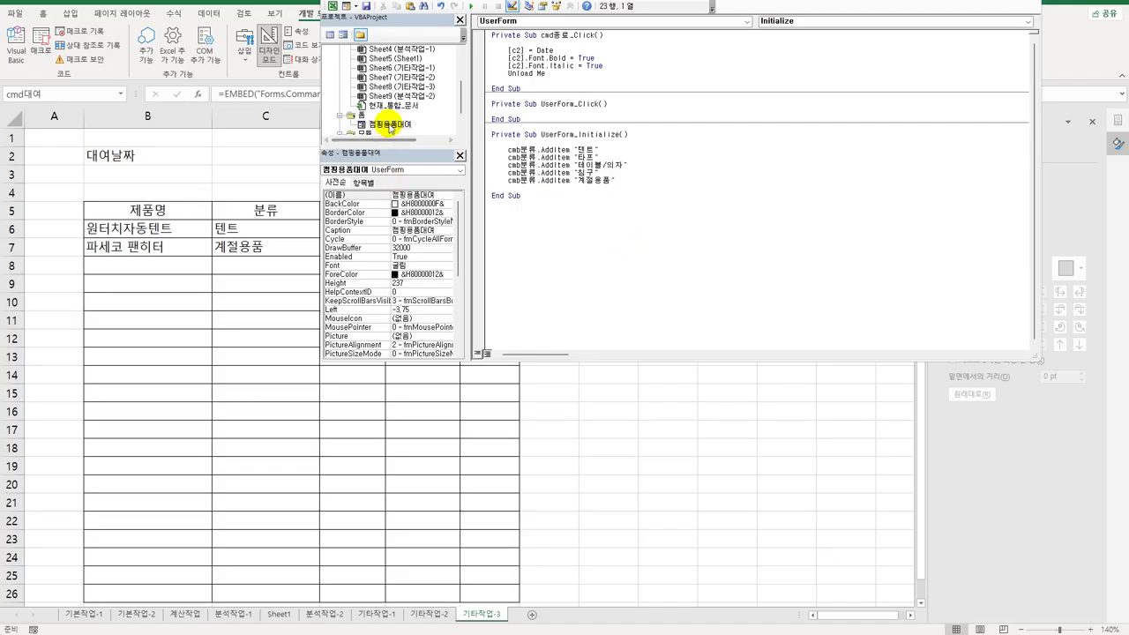
double_click(388, 124)
click(593, 65)
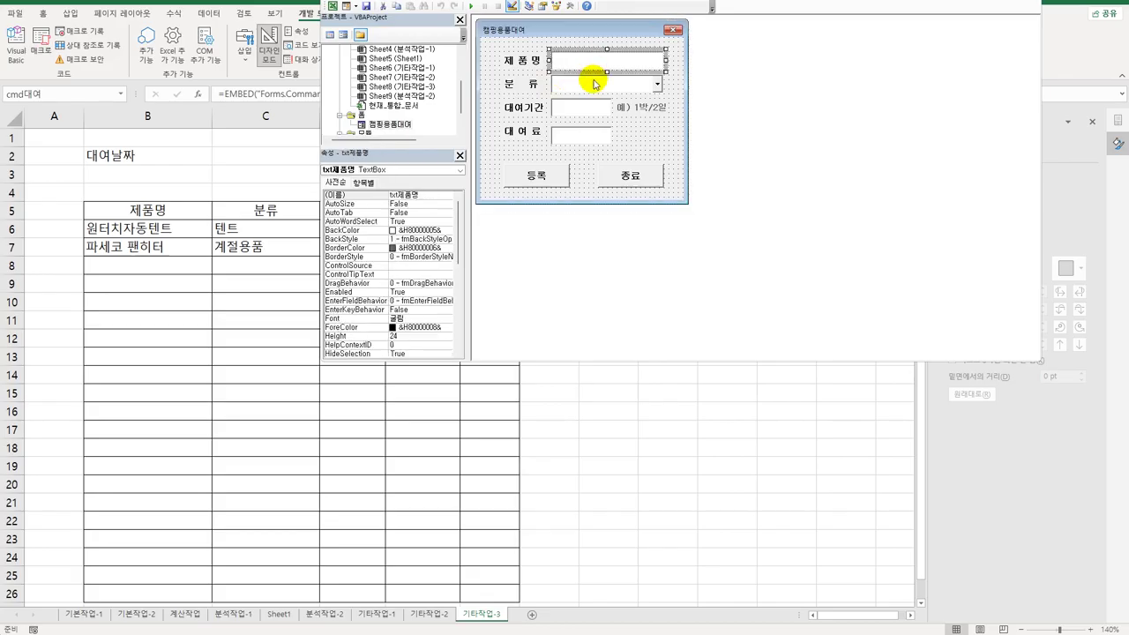
click(567, 140)
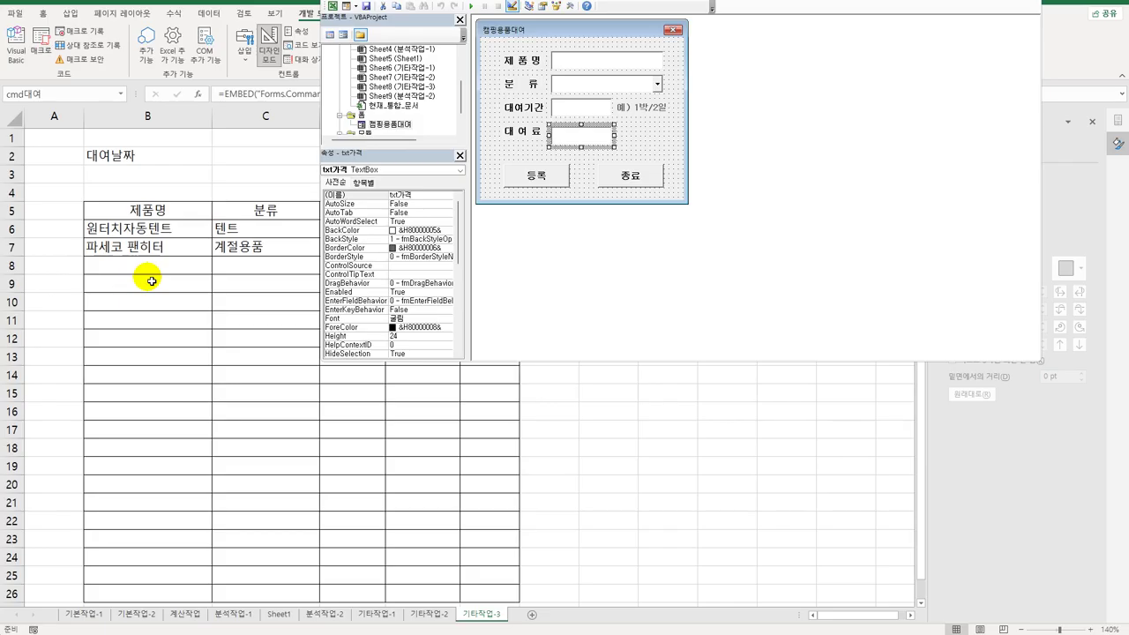
click(146, 216)
drag(151, 216, 492, 250)
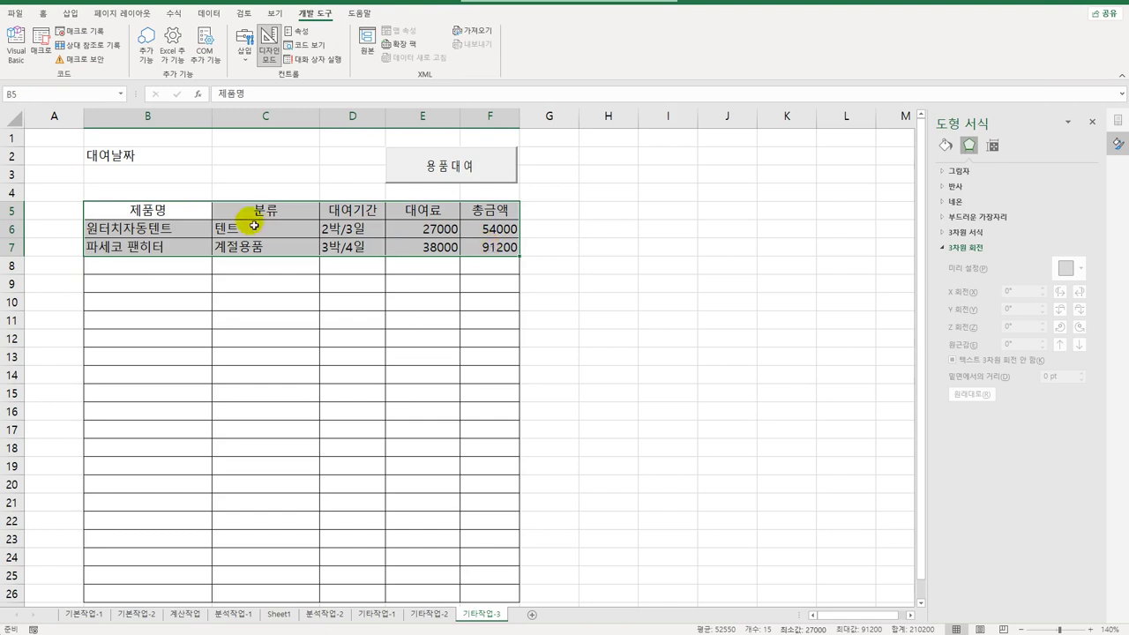
click(147, 273)
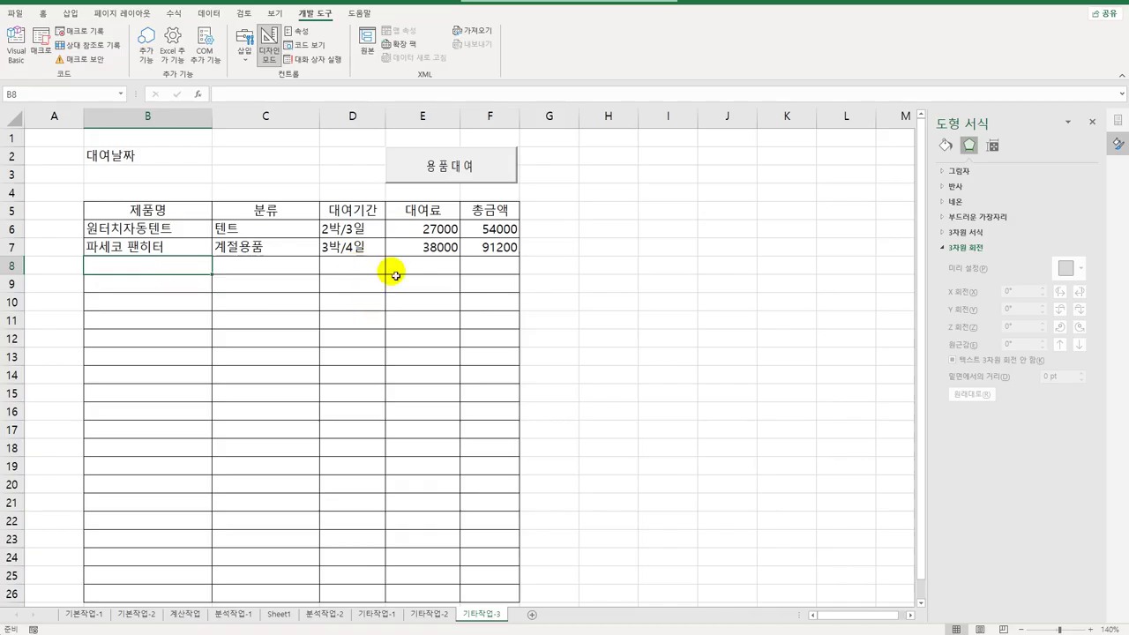
click(431, 269)
click(495, 276)
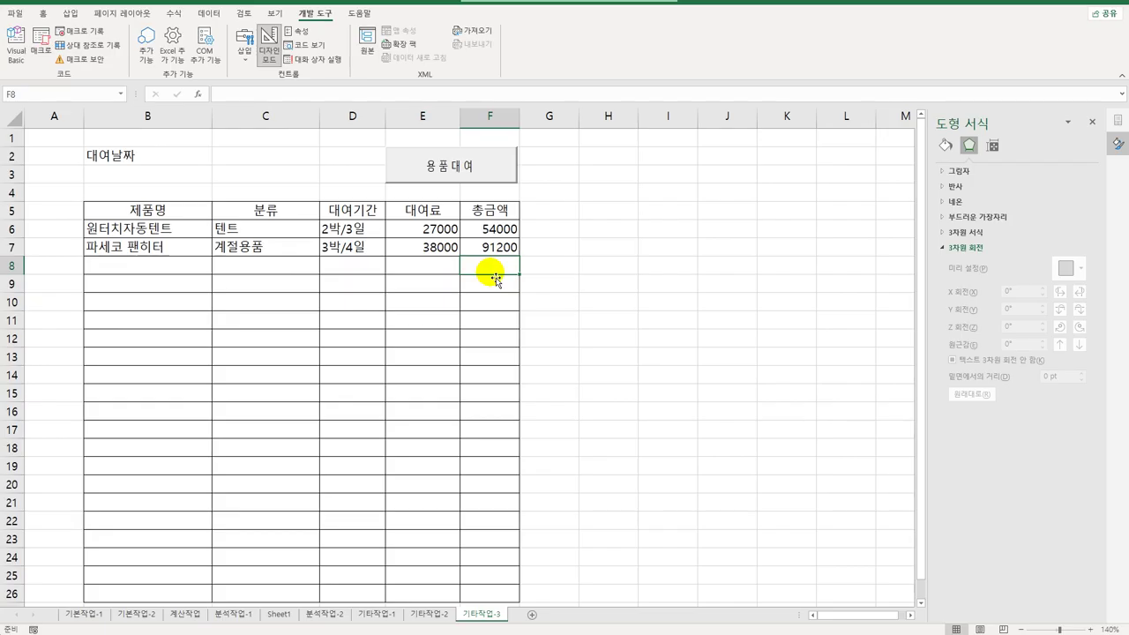
click(345, 270)
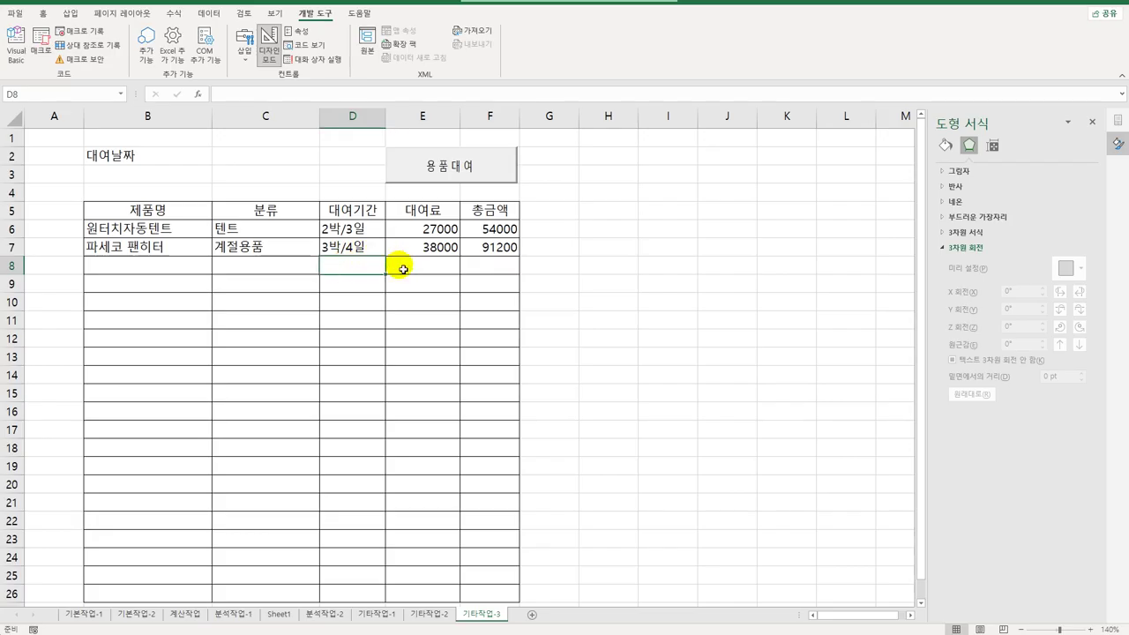
click(476, 267)
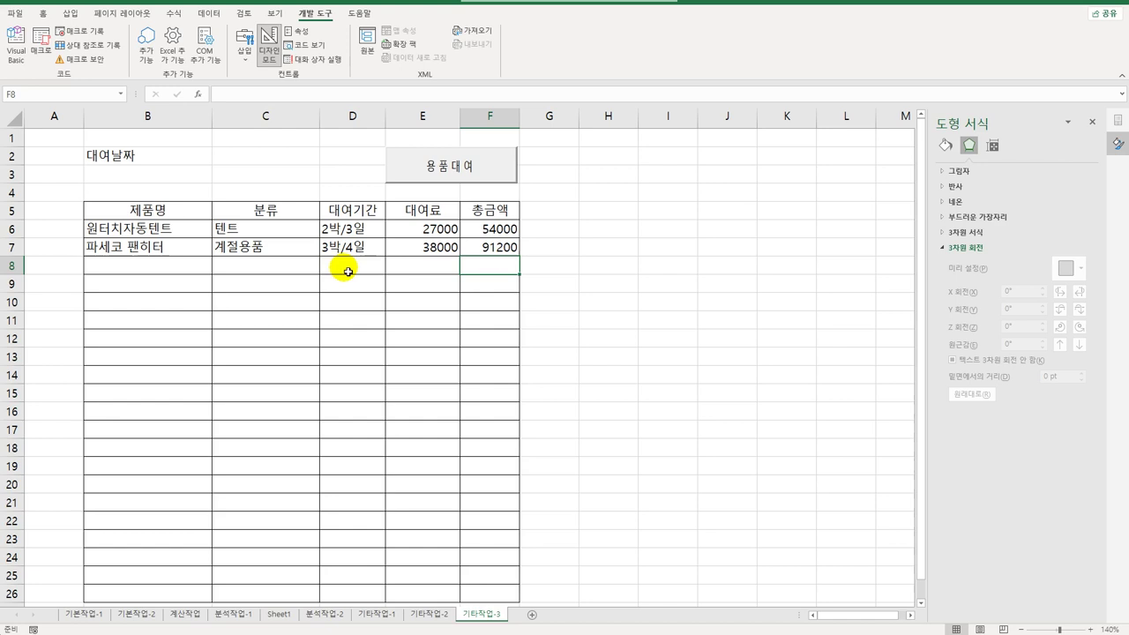
click(163, 269)
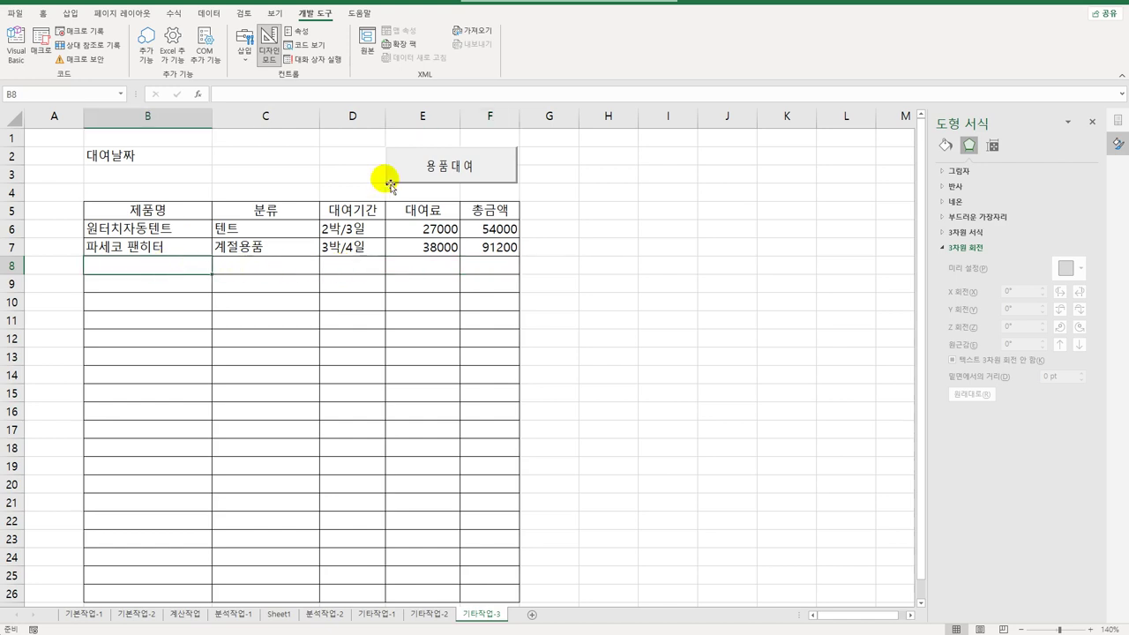
- Create the click procedure of the form's cmd등록 button with the statement i = Range("B5").CurrentRegion.Rows.Count + 5
click(20, 54)
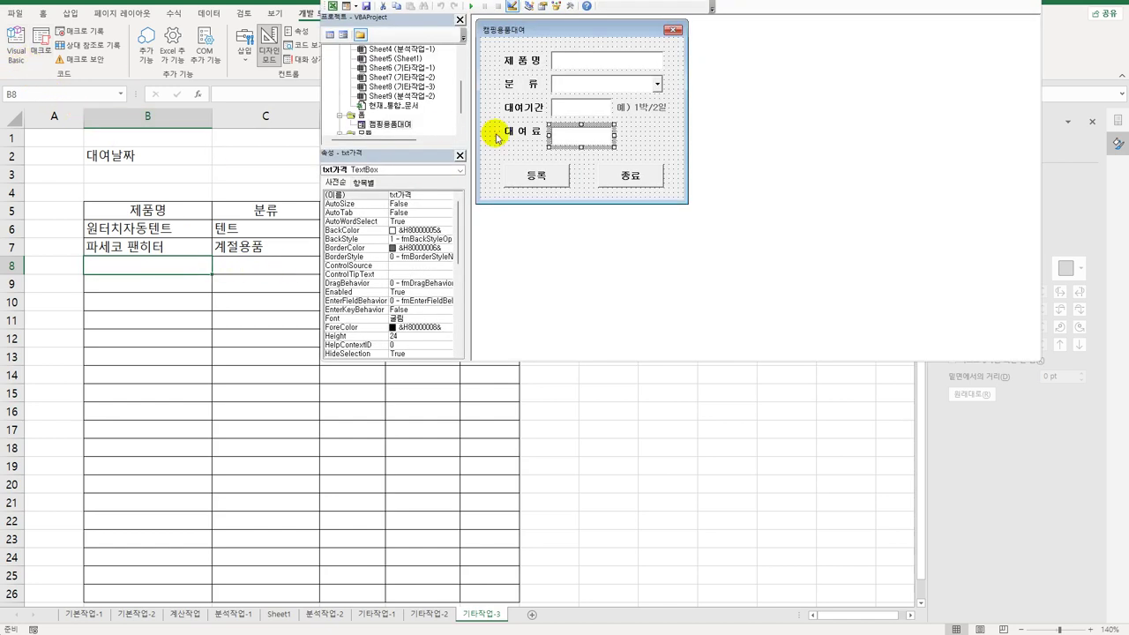
double_click(537, 175)
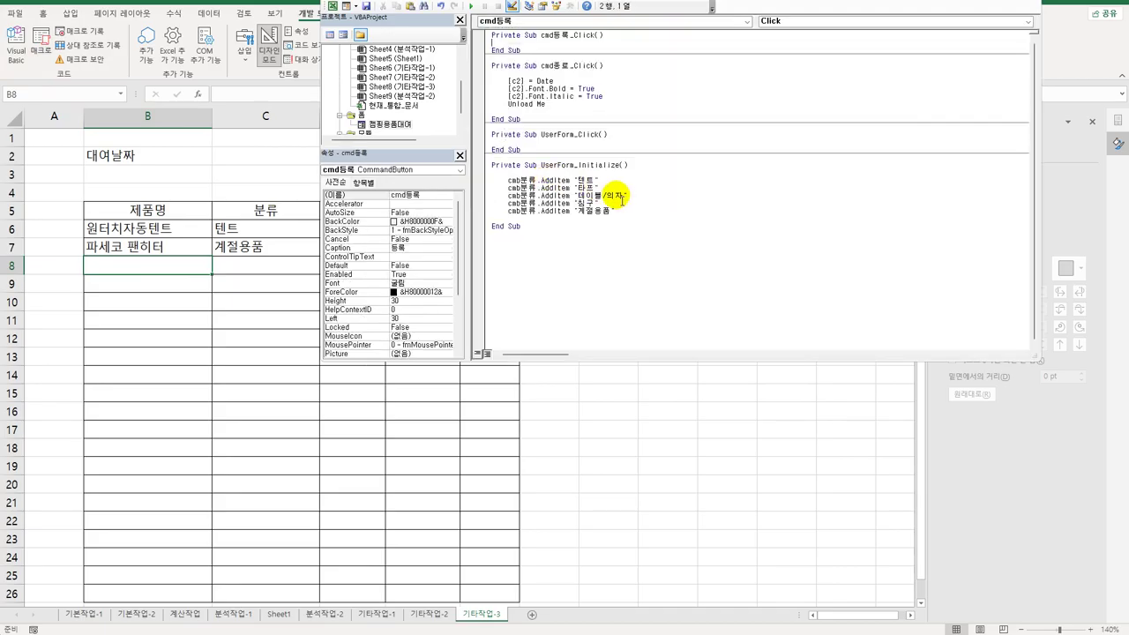
key(Return)
key(Return)
key(Tab)
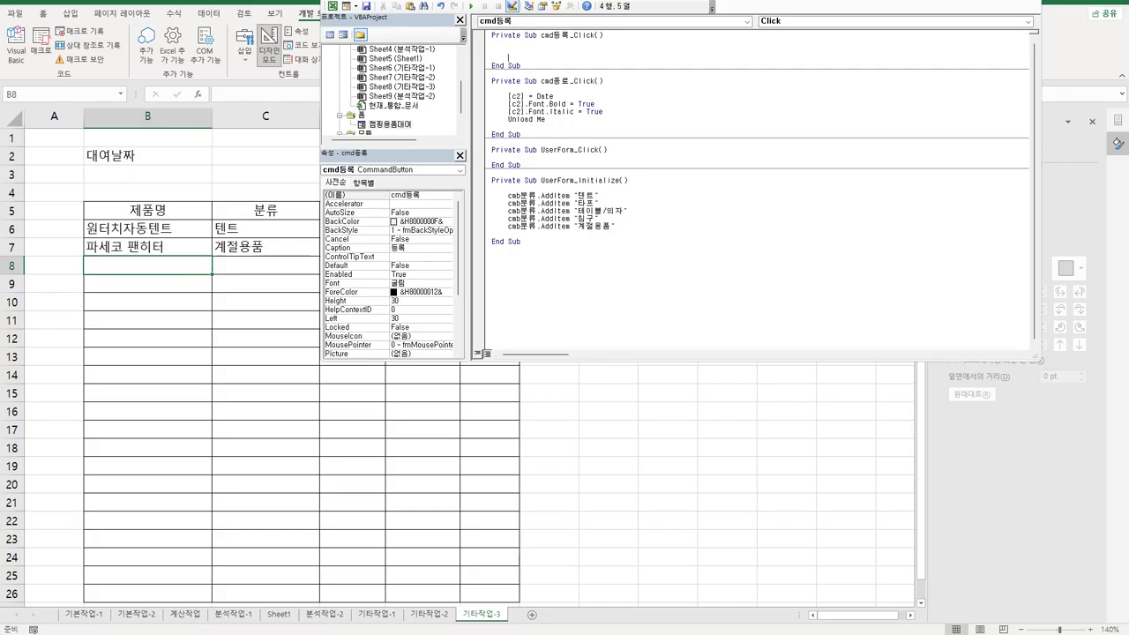
text(i = range("B)
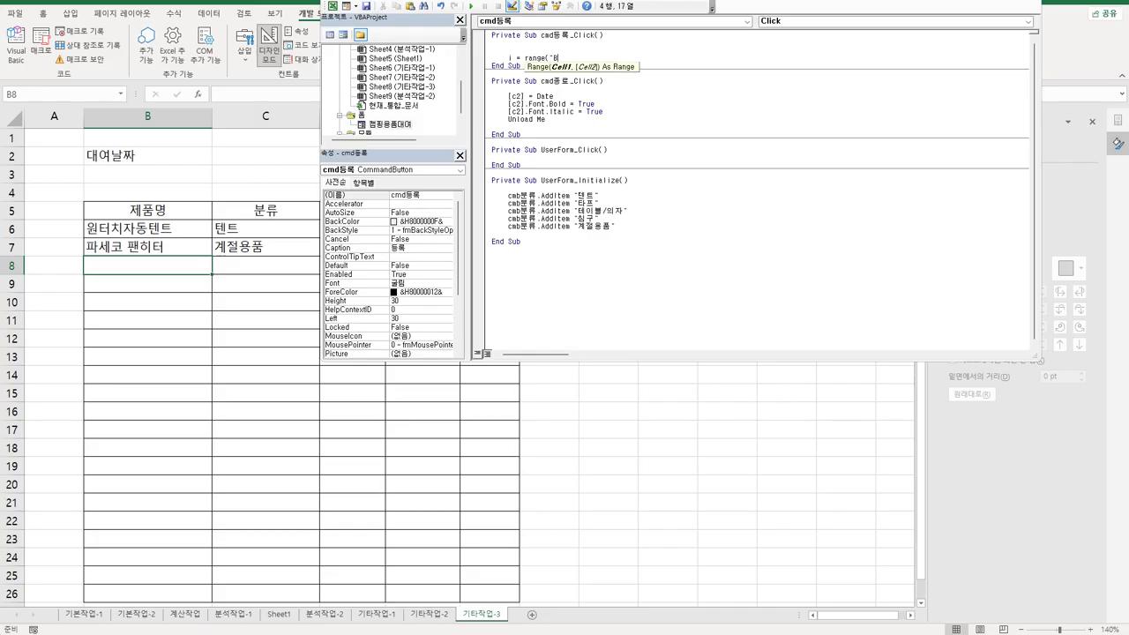
text(5").cu)
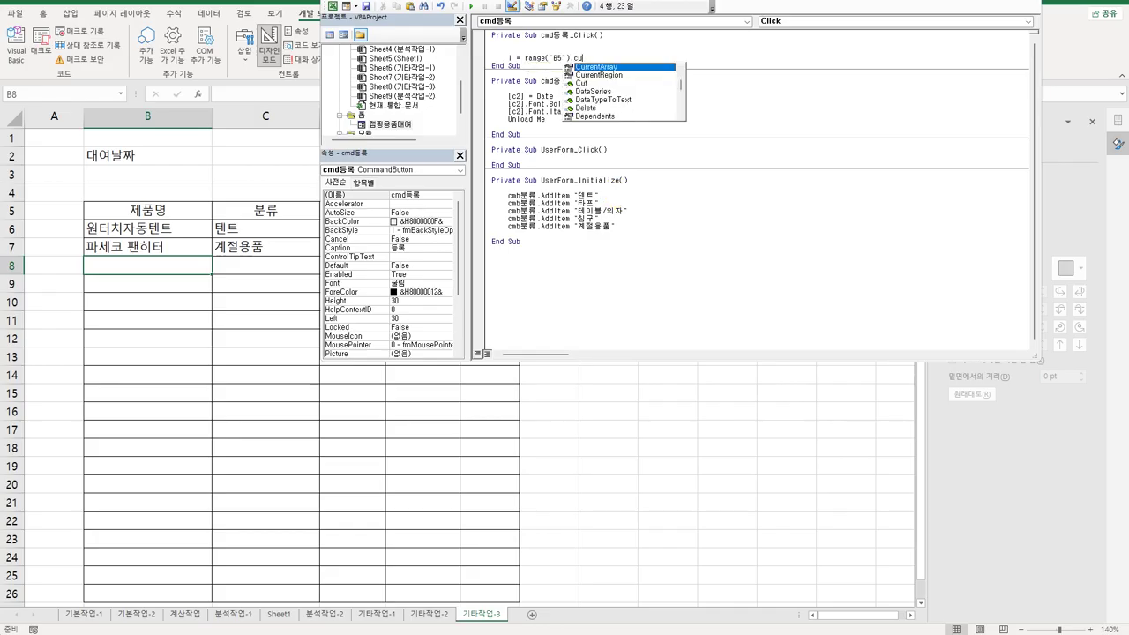
text(rrentRegion.Rows.cou)
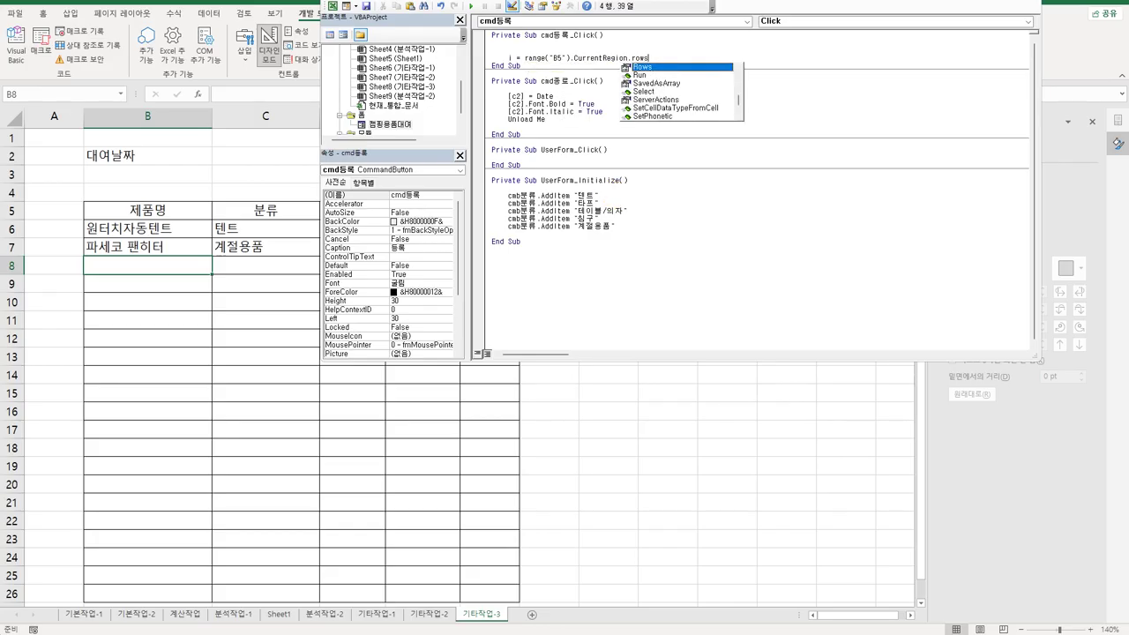
text(nt)
text(+ 5)
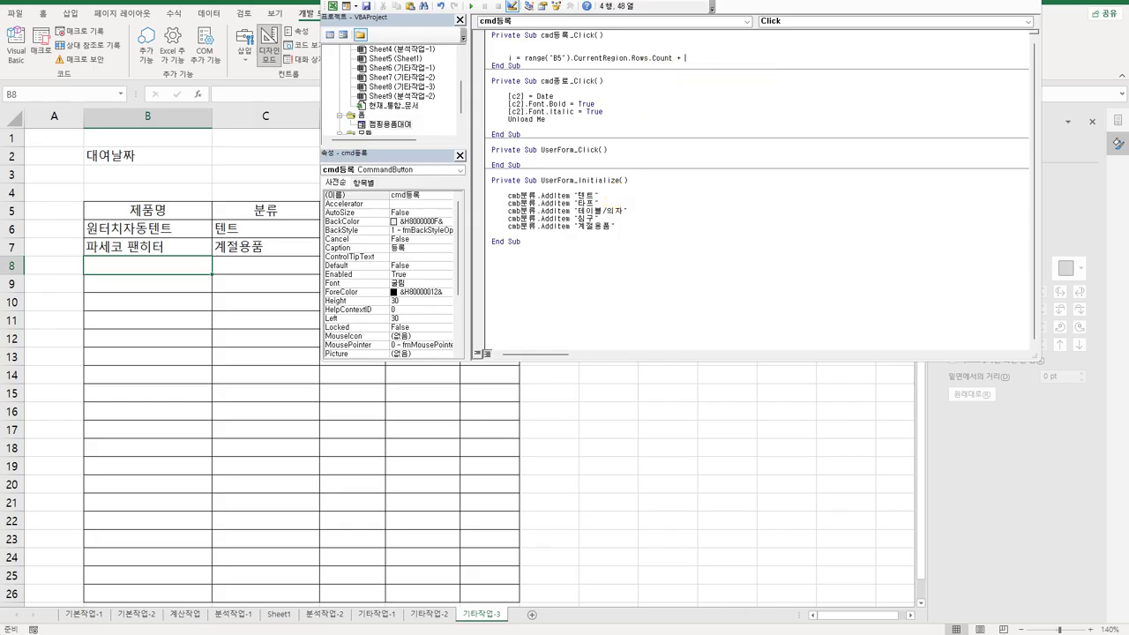
- Add the statement Cells(i, 2) = txt제품명.Value to the cmd등록 procedure, with blank lines before and after it
key(Return)
key(Return)
text(ㅈ)
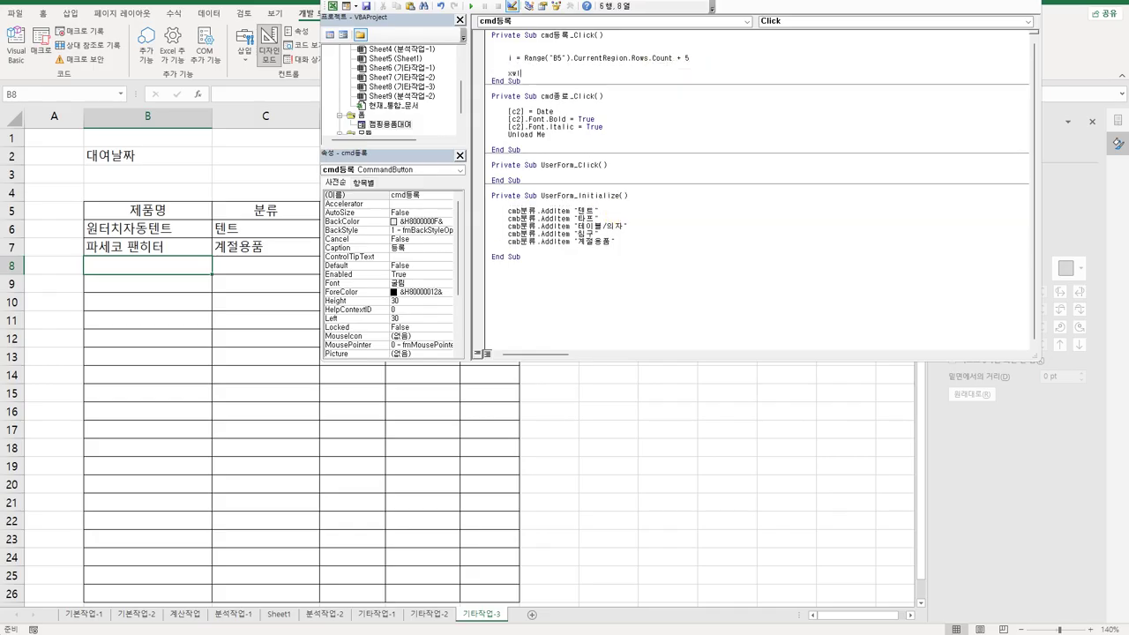
key(BackSpace)
key(BackSpace)
text(cells(i,)
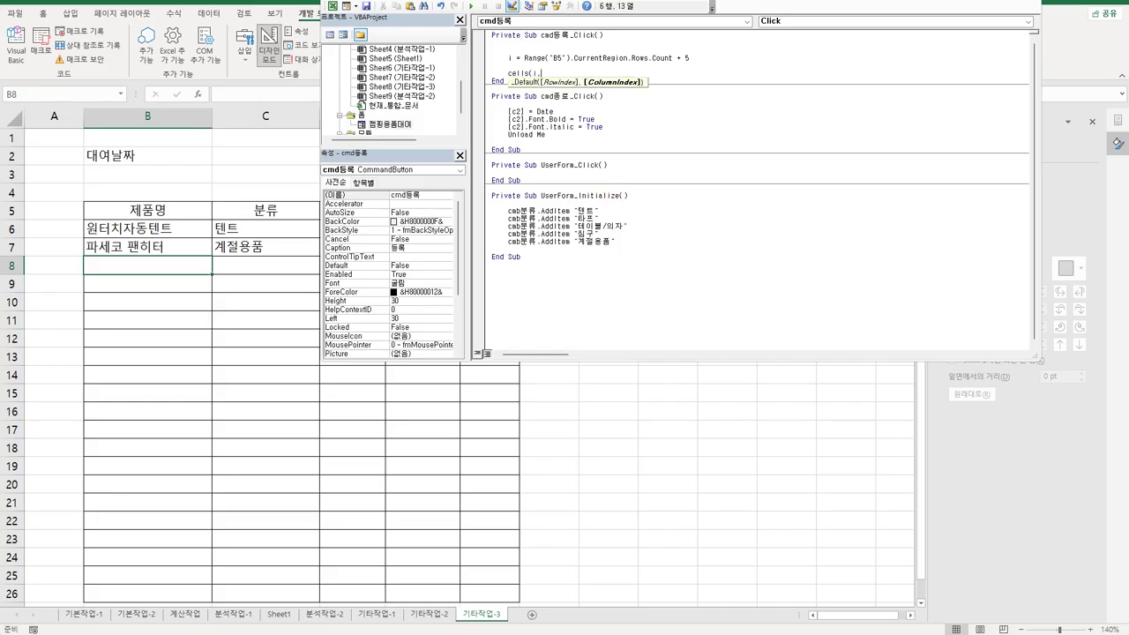
text(2) = t)
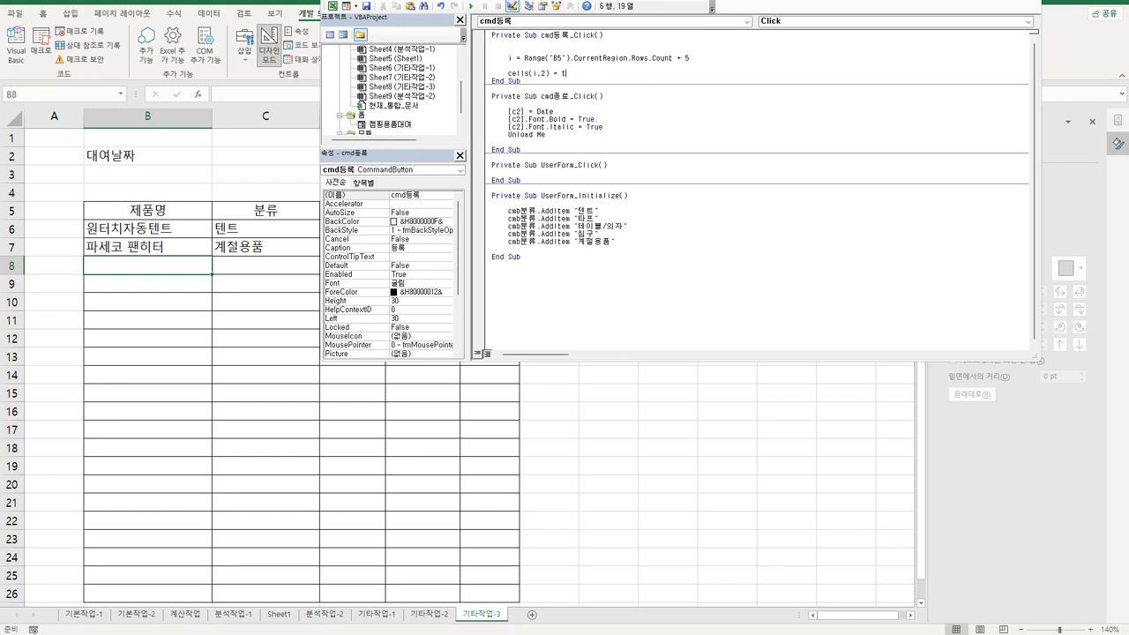
text(xt결ㅁ)
text(품명.v)
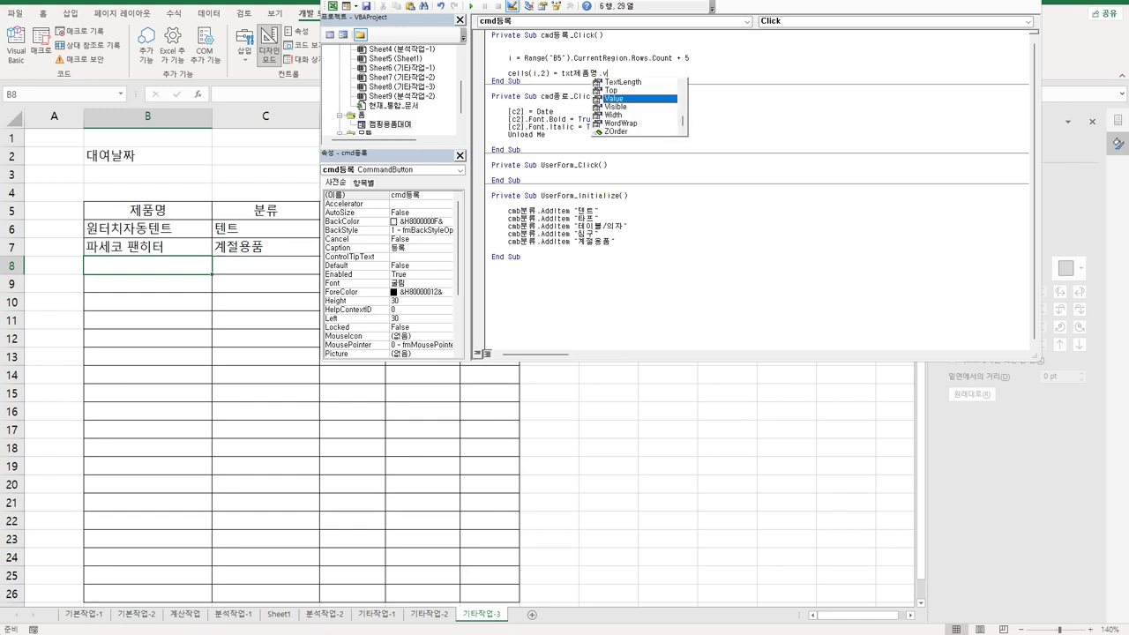
key(Tab)
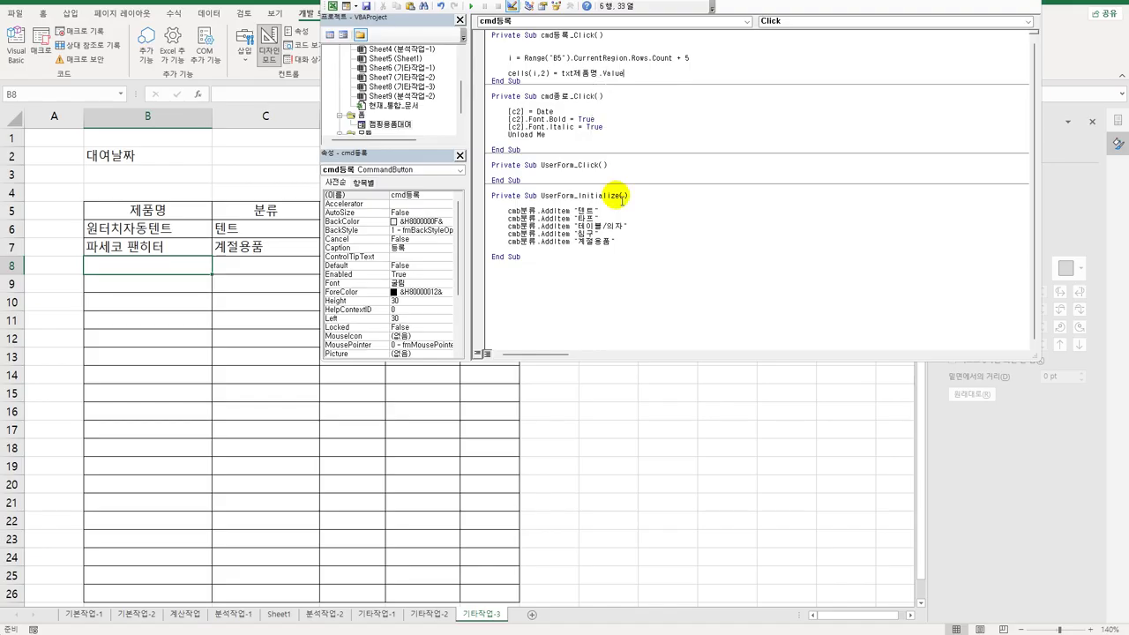
key(Return)
key(Return)
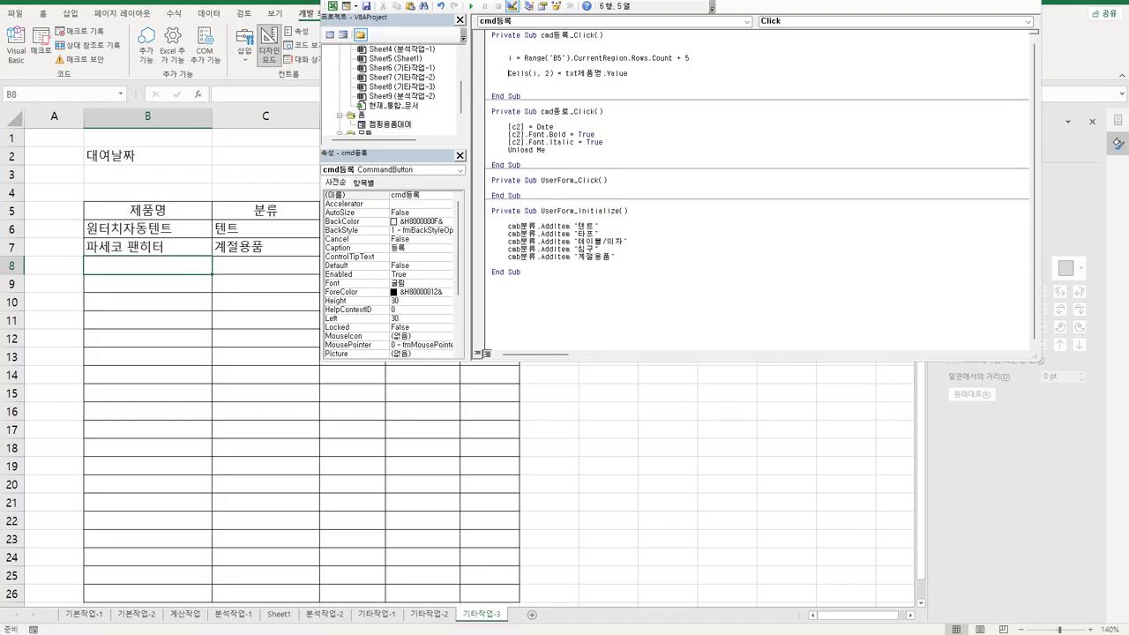
- Duplicate the Cells(i, 2) = txt제품명.Value statement four times on the lines below it
drag(508, 73, 628, 74)
key(ctrl+c)
key(End)
key(Return)
key(ctrl+v)
key(Return)
key(ctrl+v)
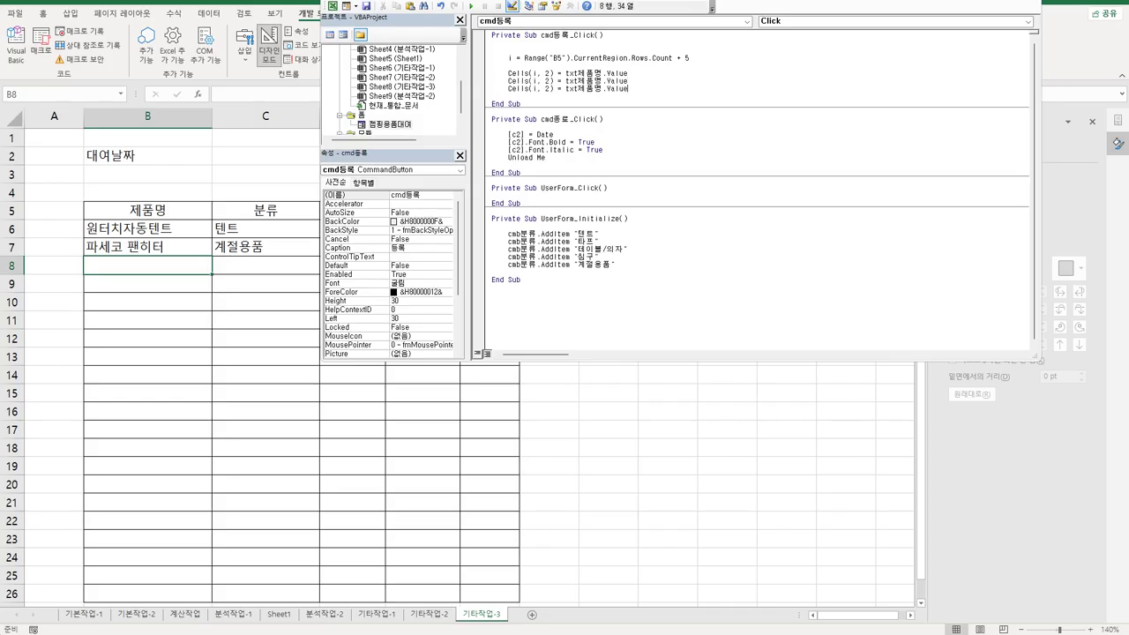
key(Return)
key(ctrl+v)
key(Return)
key(ctrl+v)
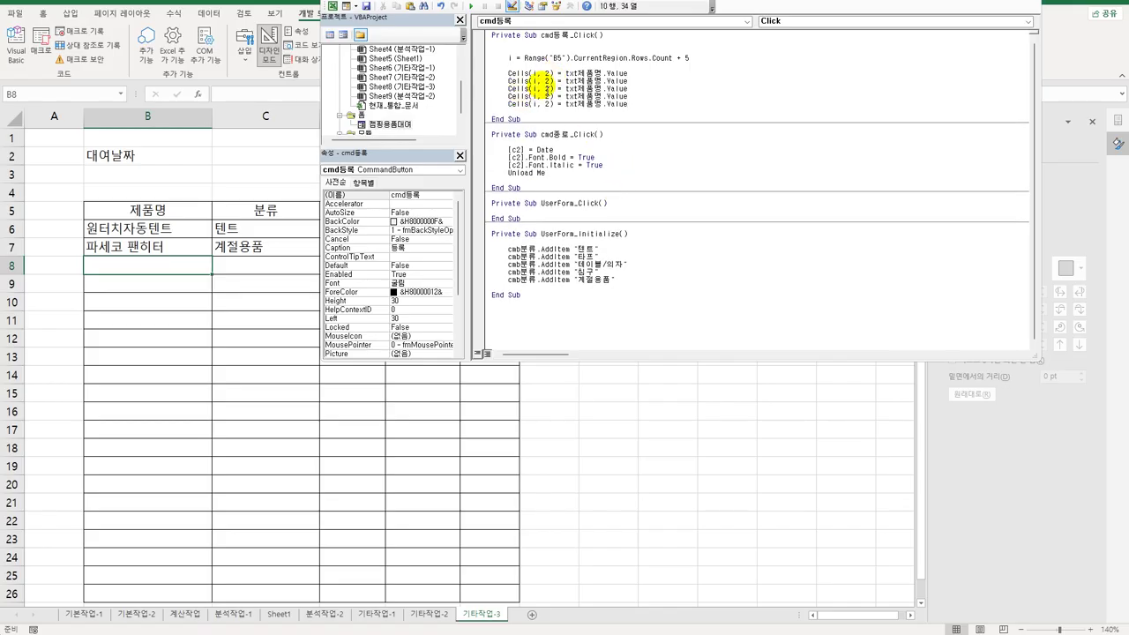
- Change the column indexes of the four copied Cells statements to 3, 4, 5 and 6
double_click(547, 81)
text(3)
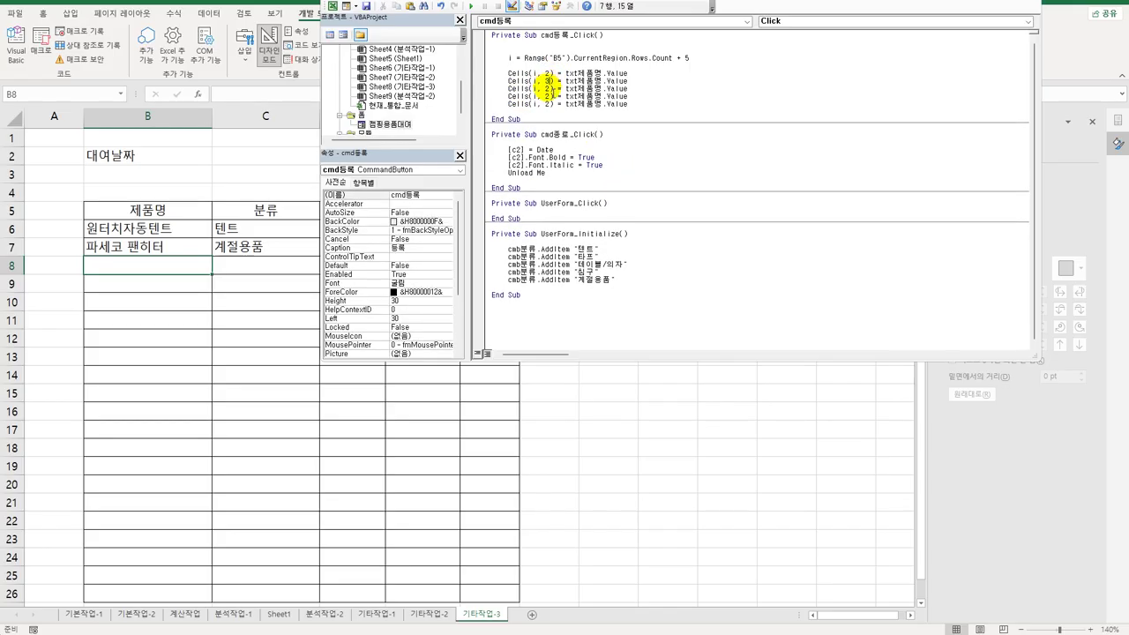
double_click(547, 89)
text(4)
double_click(547, 96)
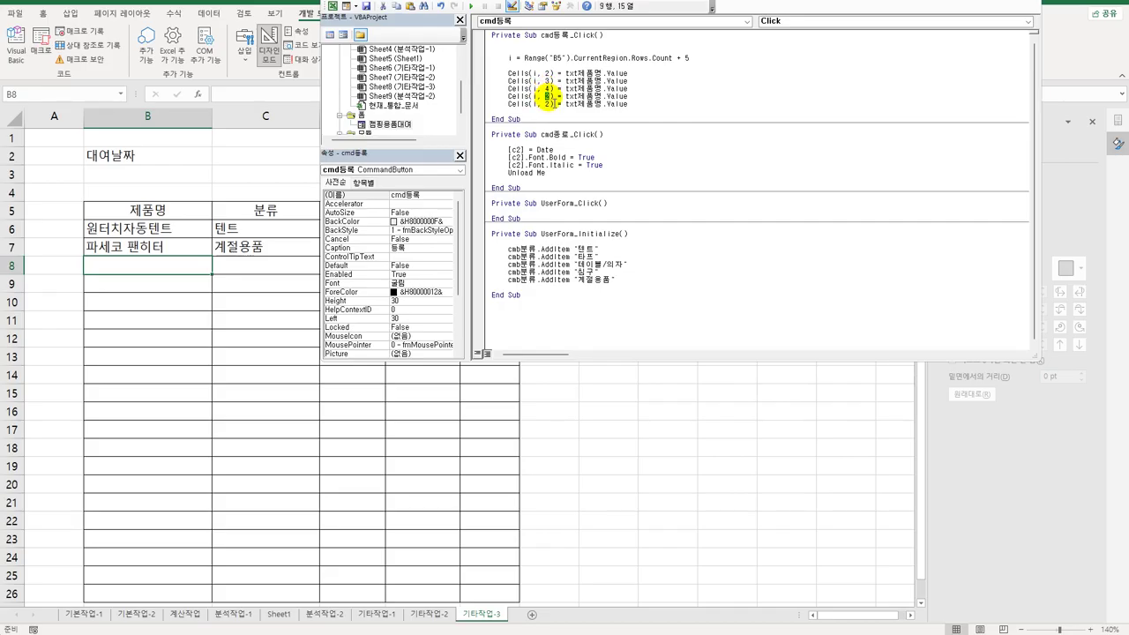
text(5)
double_click(548, 103)
text(6)
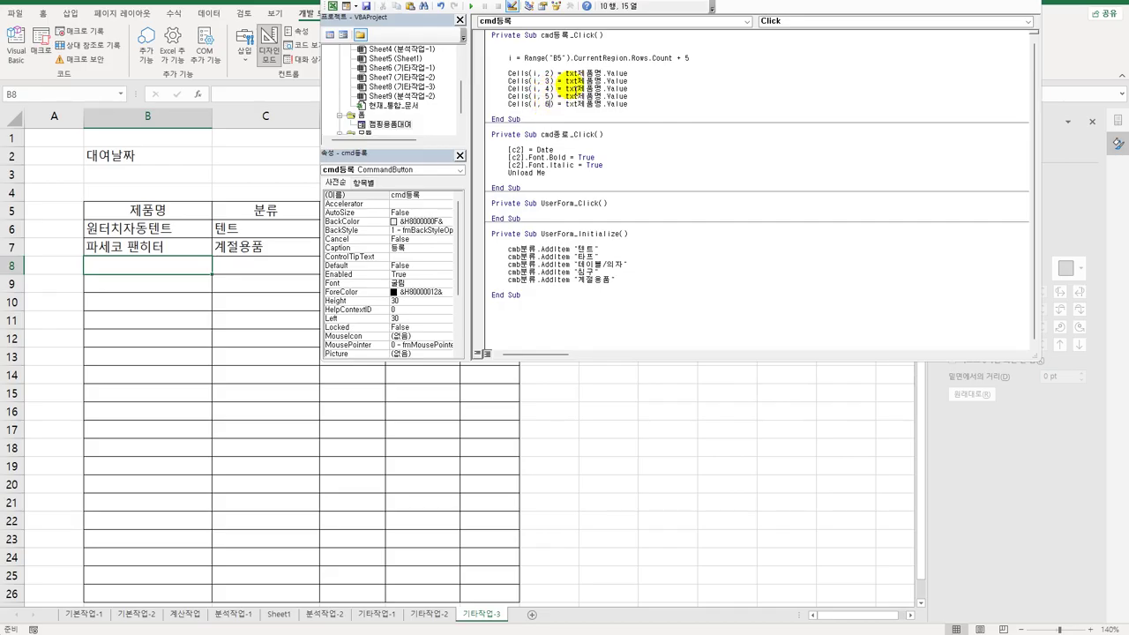
- Change the value assigned to Cells(i, 3) to cmb분류.Value
drag(565, 80, 653, 84)
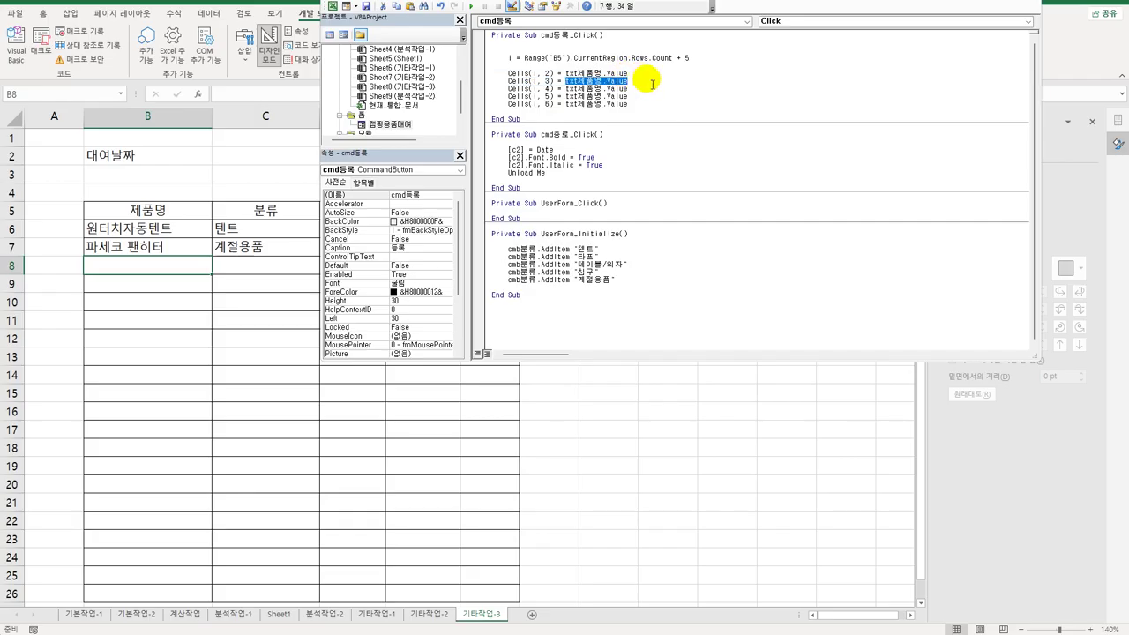
text(cmb)
text(분)
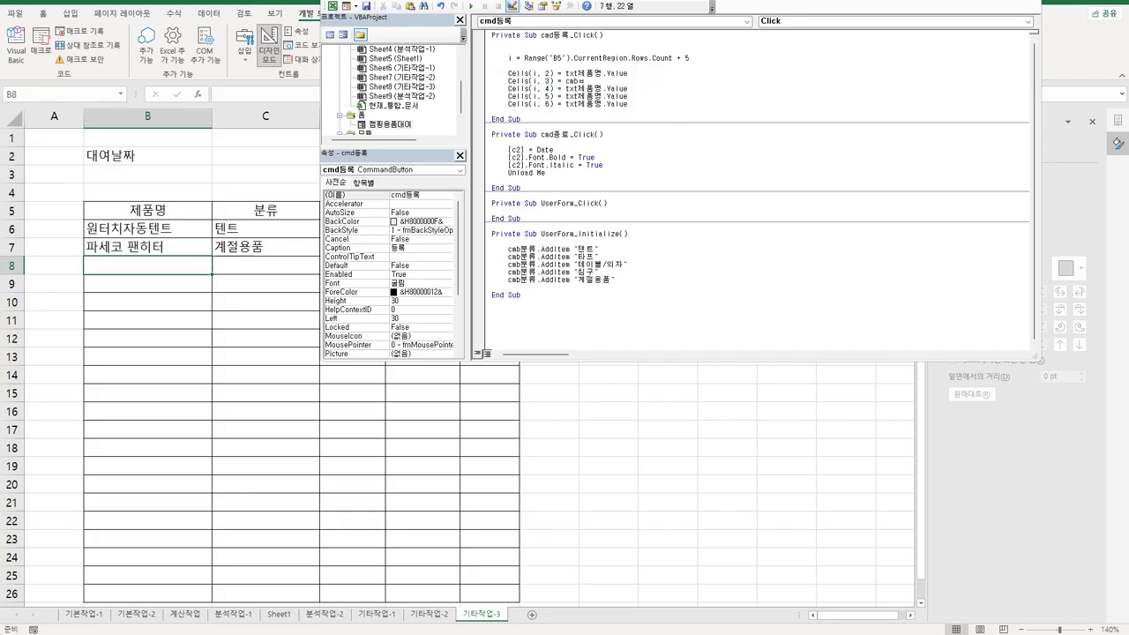
text(류.va)
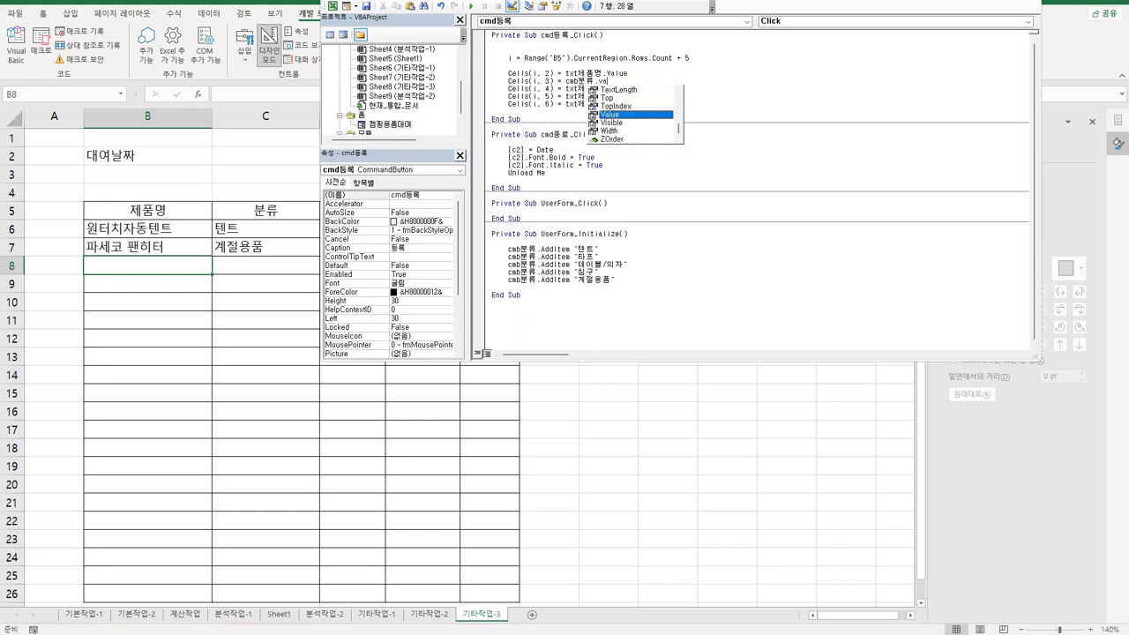
key(Tab)
- Move the code editor window aside from the rental table and change the value assigned to Cells(i, 4) to txt기간.Value
click(652, 85)
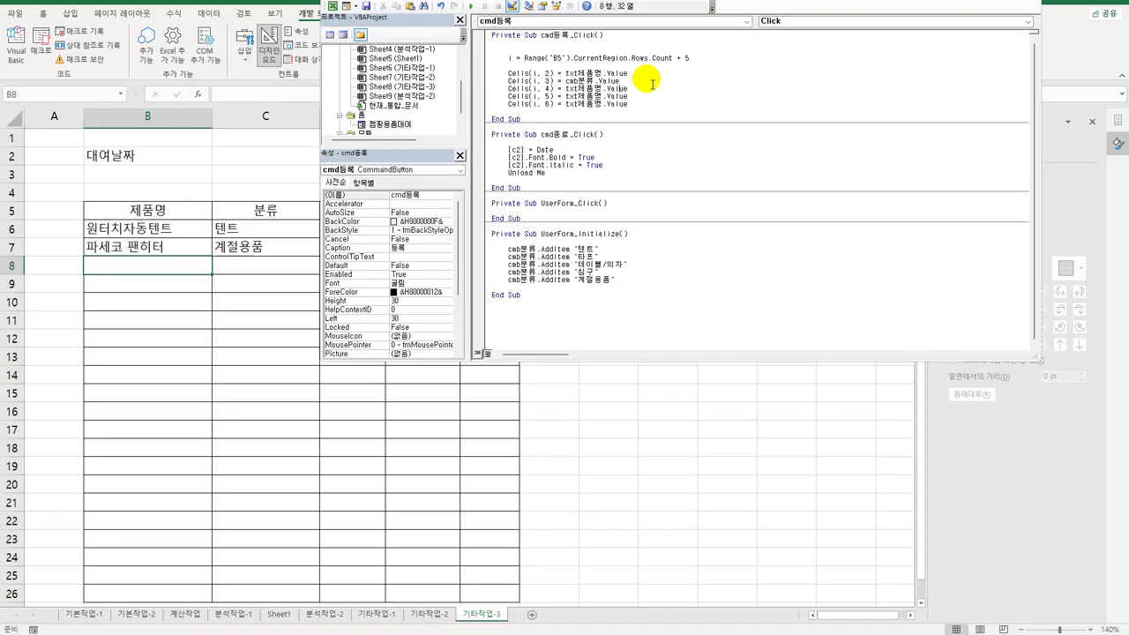
drag(582, 9, 717, 3)
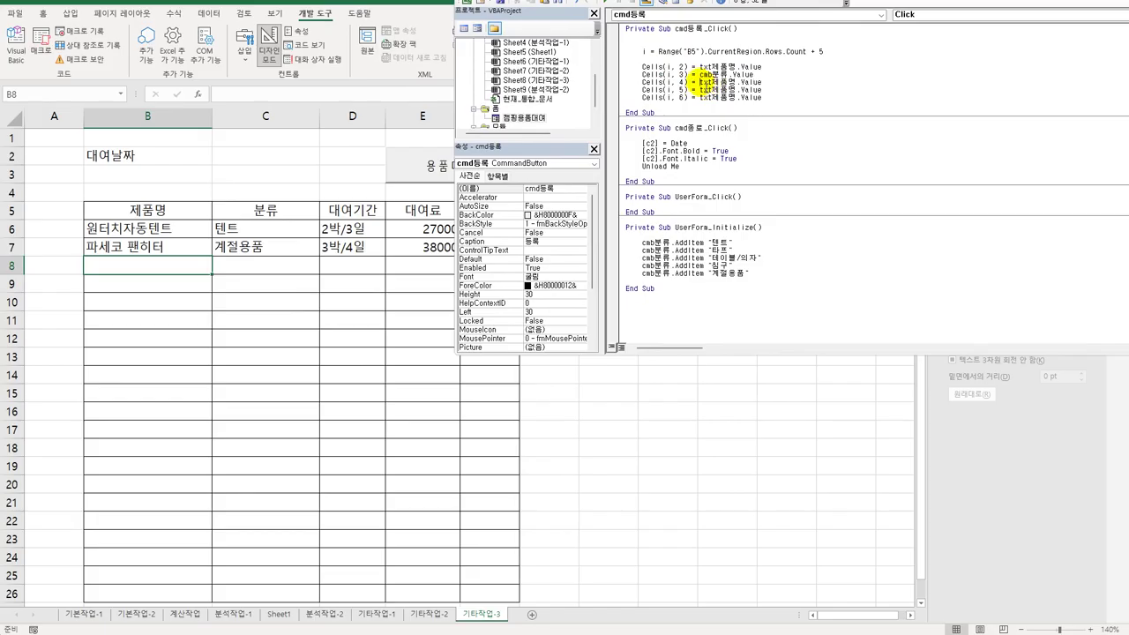
drag(699, 81, 789, 78)
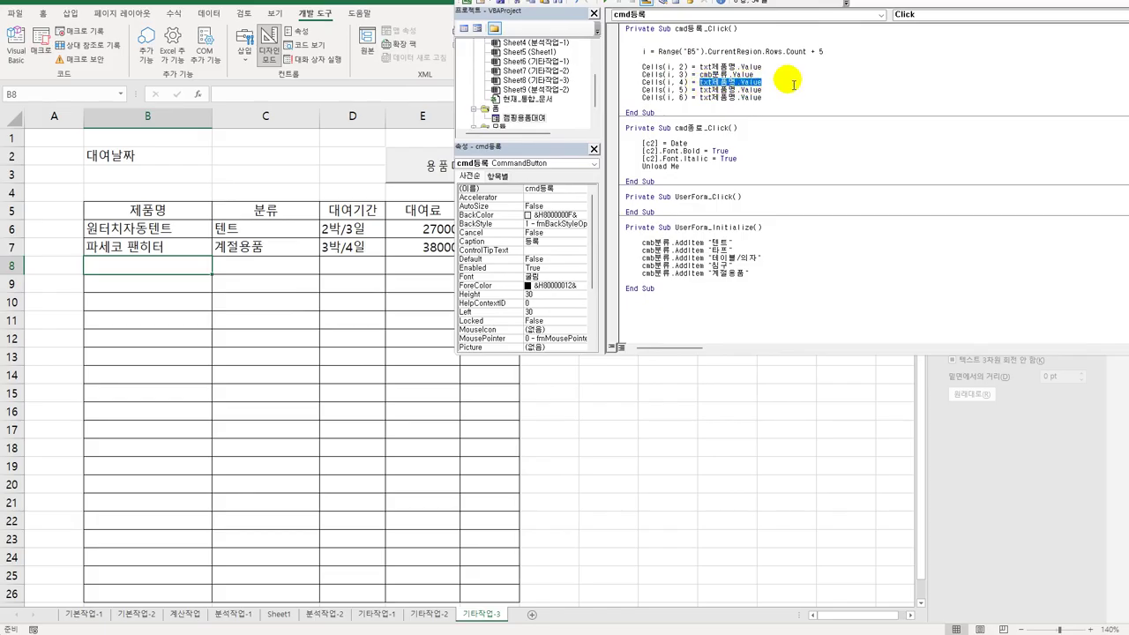
text(txt)
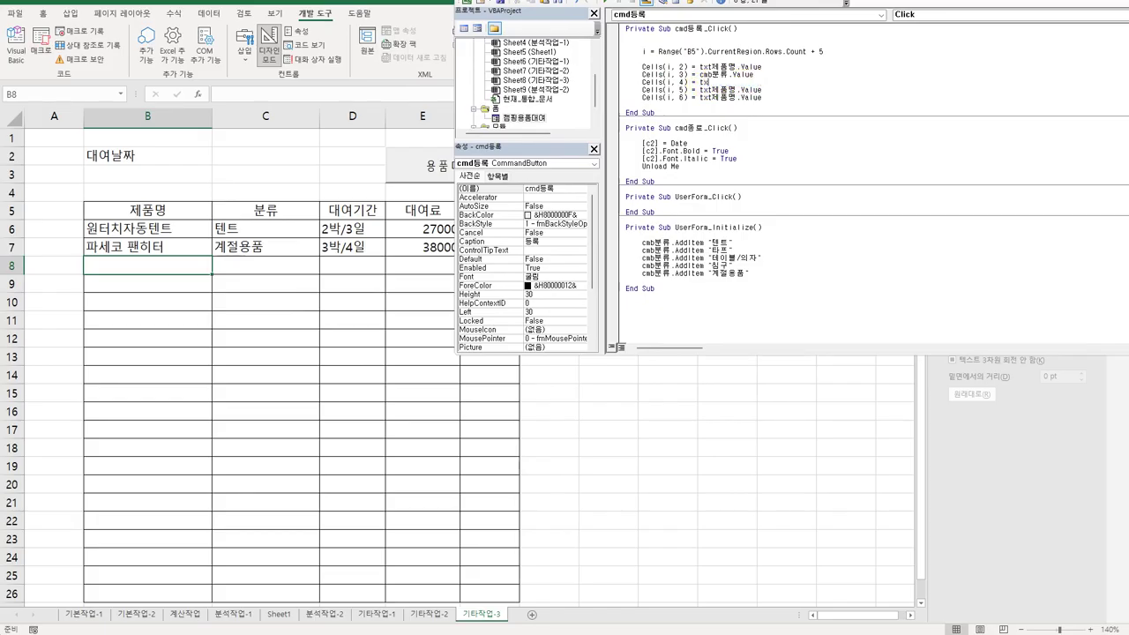
text(기간.Value)
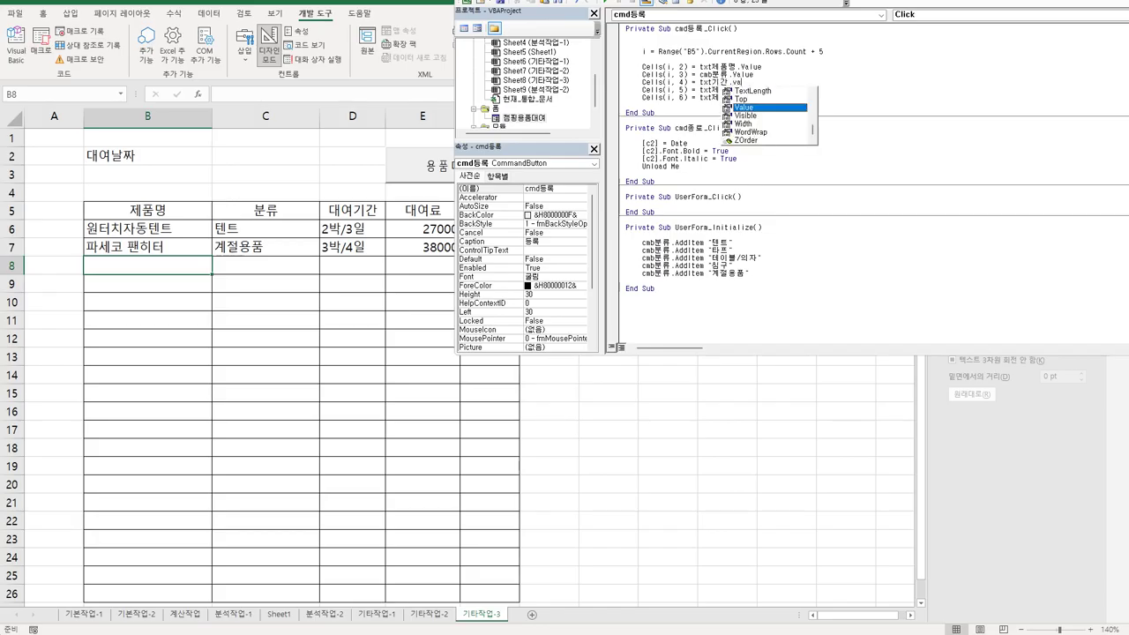
key(Down)
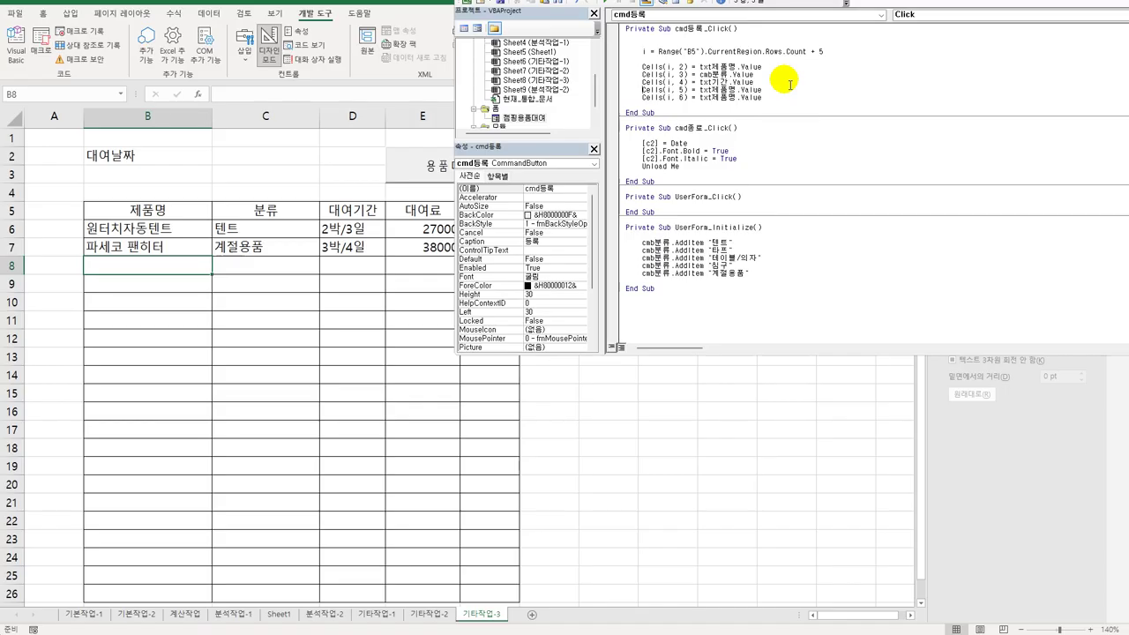
- Change the value assigned to Cells(i, 5) to Val(txt가격)
key(shift+ctrl+Left)
key(shift+ctrl+Left)
key(shift+ctrl+Left)
text(val()
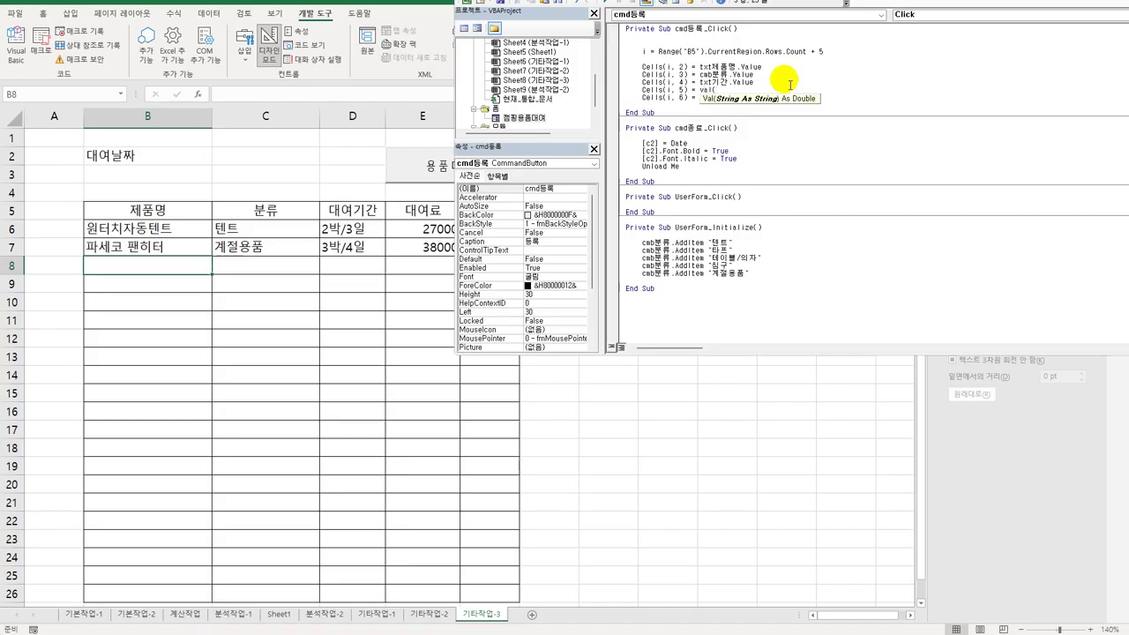
text(tx)
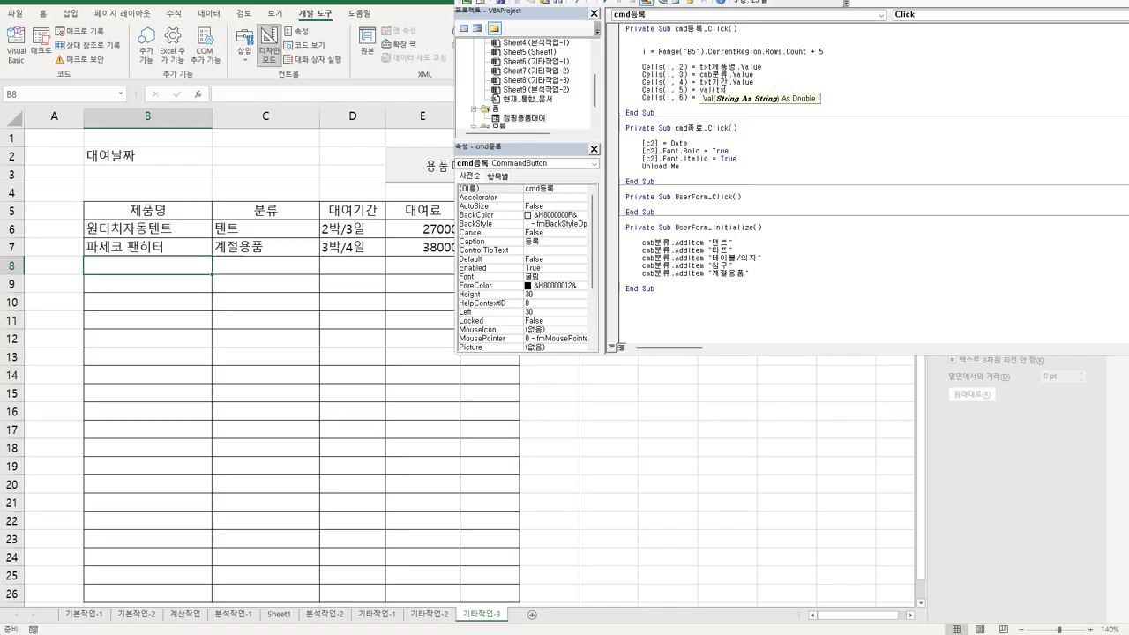
text(t가격))
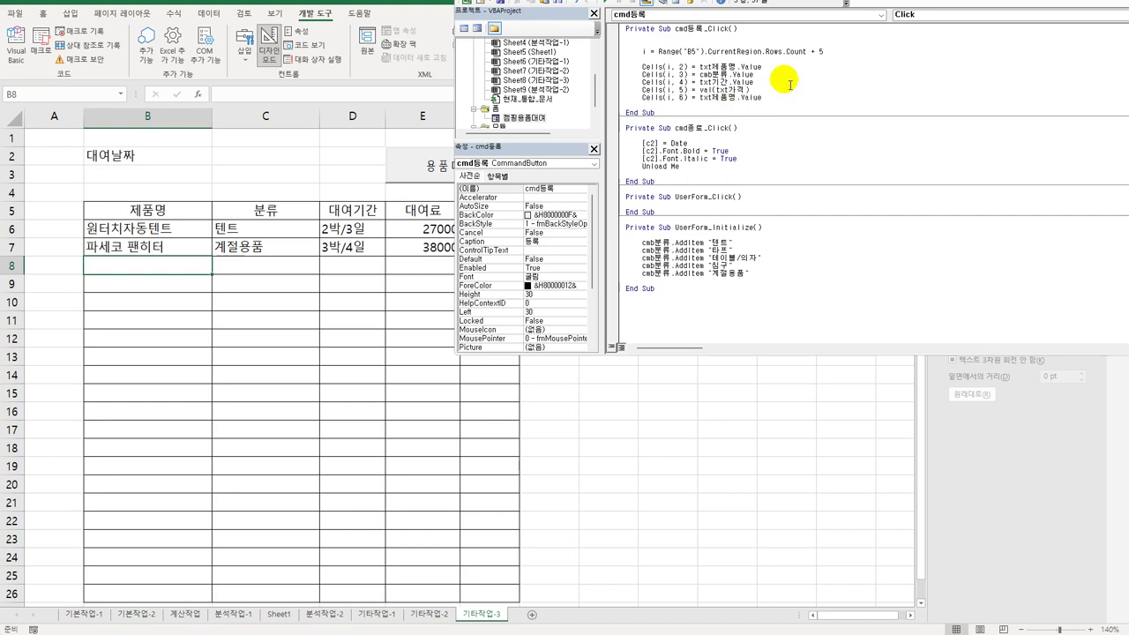
key(Down)
key(Up)
- Insert the condition If Left(Cells(i, 4), 1) >= 3 Then above the Cells(i, 6) statement and indent that statement
key(Return)
key(Return)
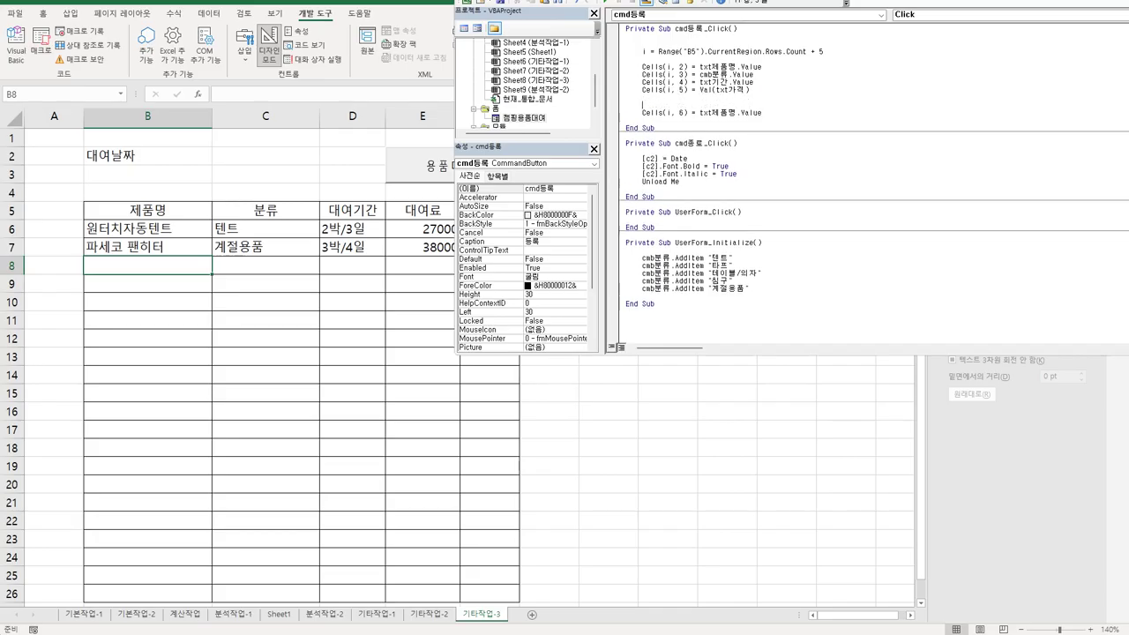
text(if left(cells(i)
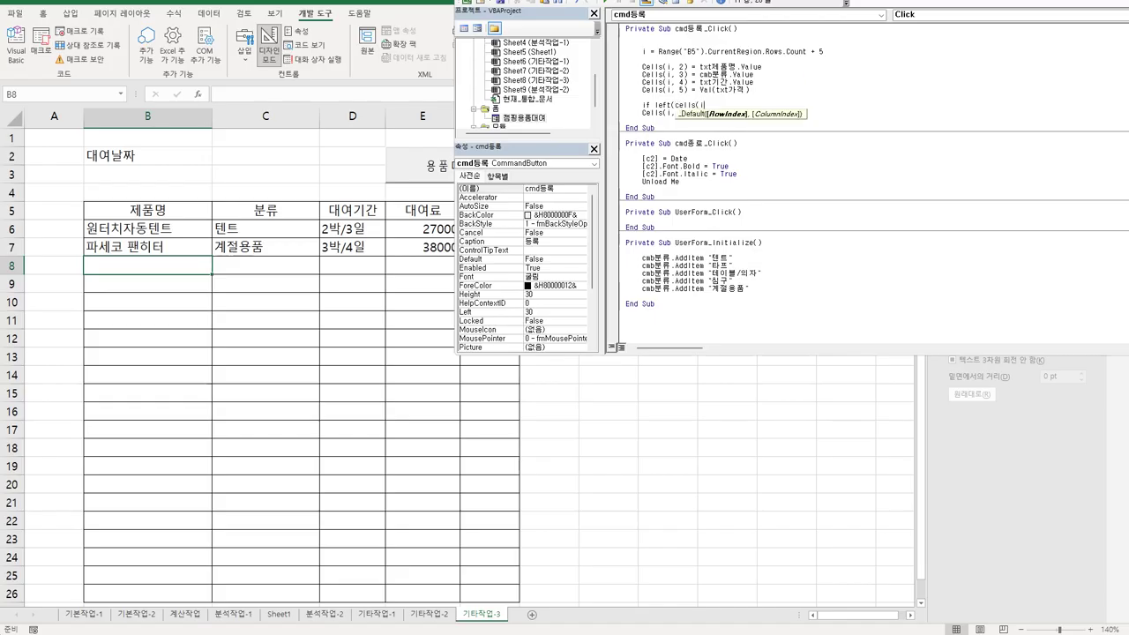
text(,4),1))
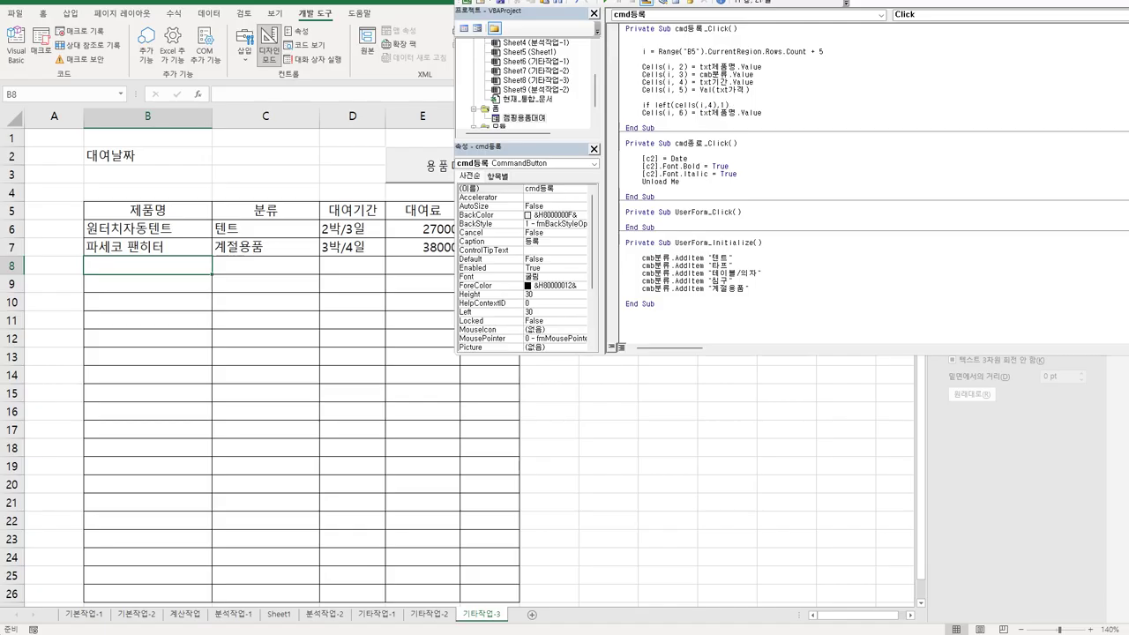
text( >=3 ㅅ)
key(BackSpace)
key(Hangul)
text(then)
click(642, 113)
key(Tab)
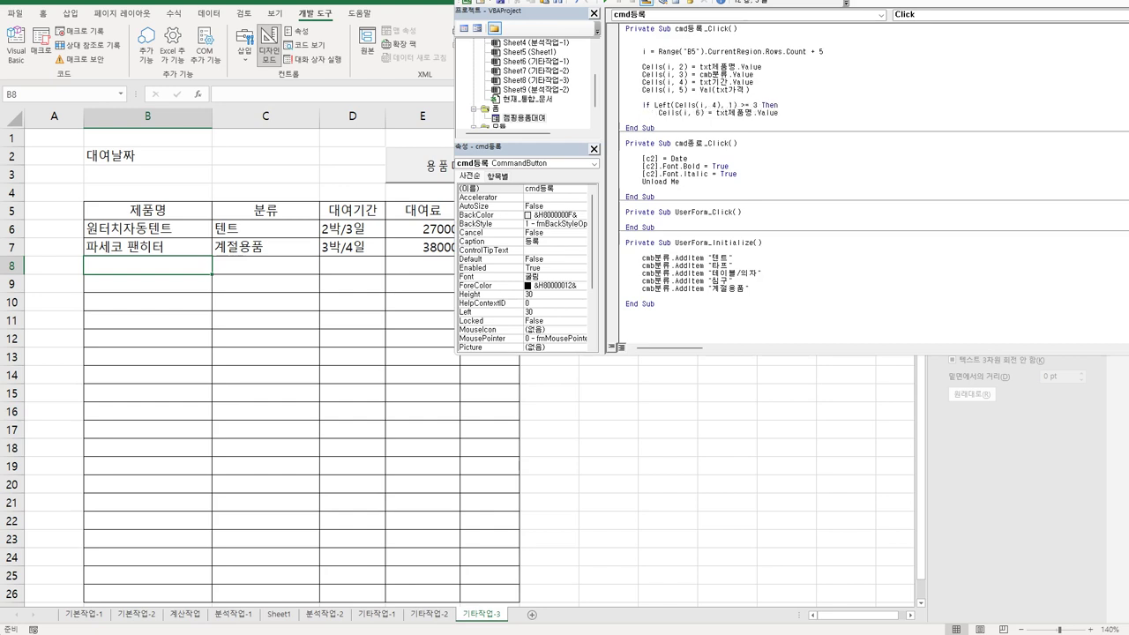
- Change the value assigned to Cells(i, 6) to Cells(i, 5) * Left(Cells(i, 4), 1) * 0.8
key(End)
key(shift+Left)
key(shift+Left)
key(shift+Left)
key(shift+Left)
key(shift+Left)
key(shift+Left)
key(shift+Left)
key(shift+Left)
key(shift+Left)
key(shift+Left)
key(shift+Left)
key(shift+Left)
text(cells(i,)
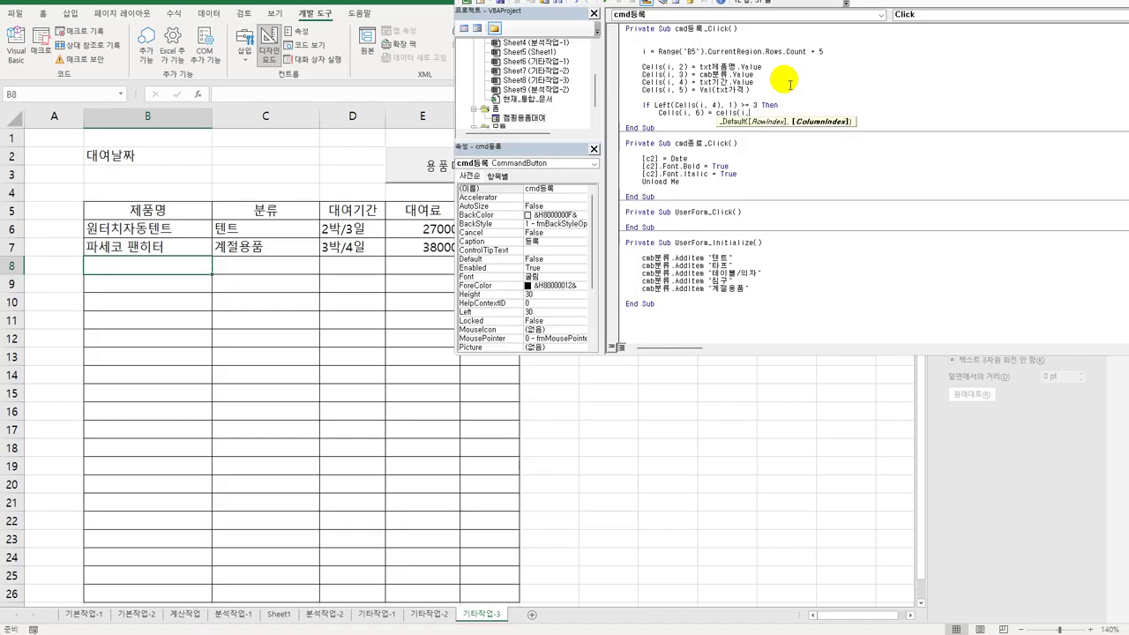
text(5)+)
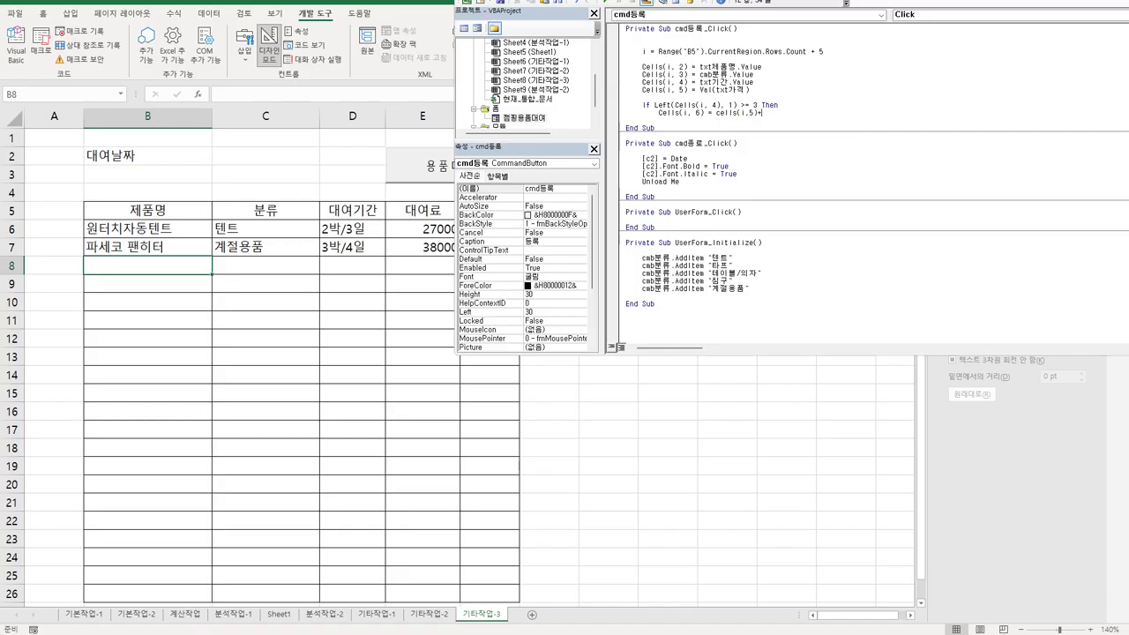
text(left(cells(i,)
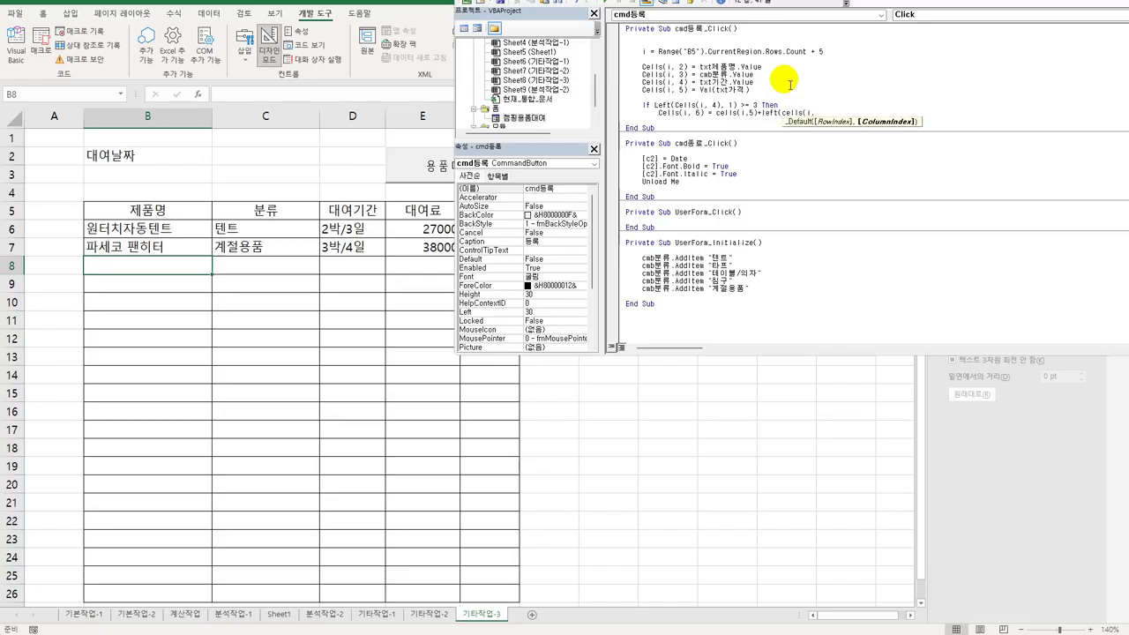
text(4),1))
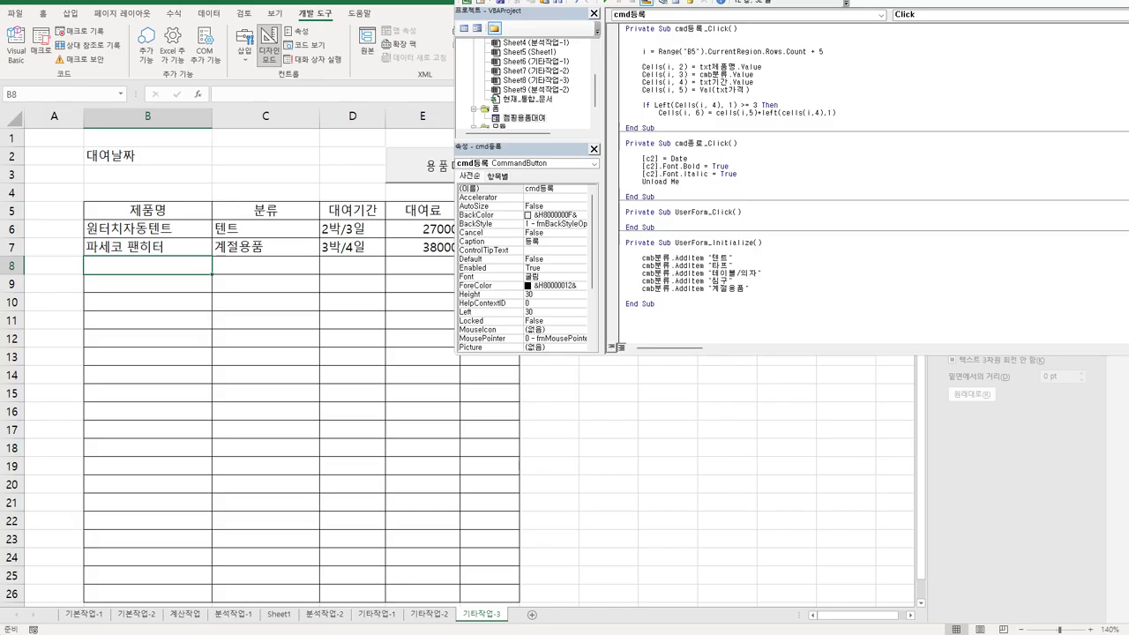
text( + 0.8)
- Add an Else branch assigning Cells(i, 5) * Left(Cells(i, 4), 1) to Cells(i, 6), and close the block with End If
key(Return)
text(Else)
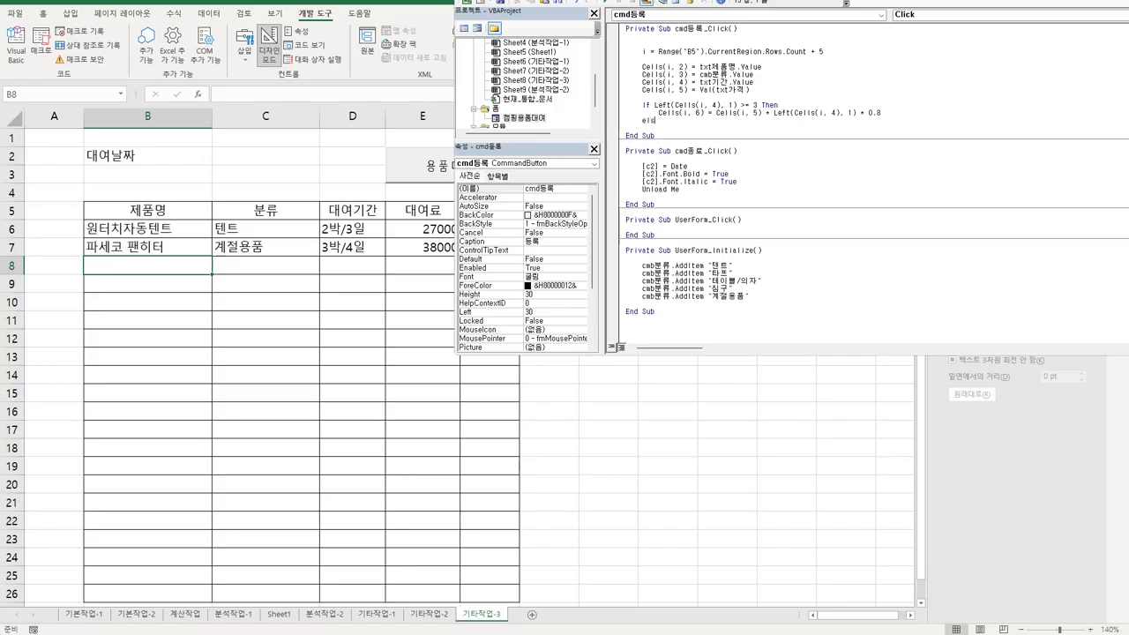
key(Up)
key(shift+End)
key(ctrl+c)
click(658, 120)
key(ctrl+v)
key(Tab)
key(End)
key(shift+Left)
key(shift+Left)
key(shift+Left)
key(shift+Left)
key(shift+Left)
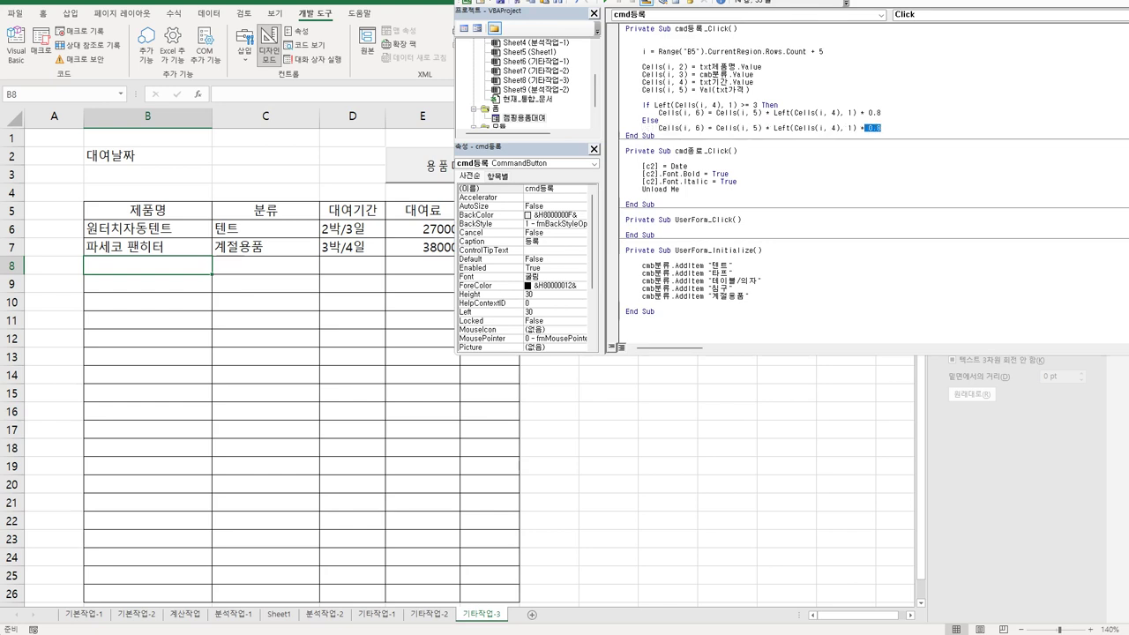
key(BackSpace)
key(Return)
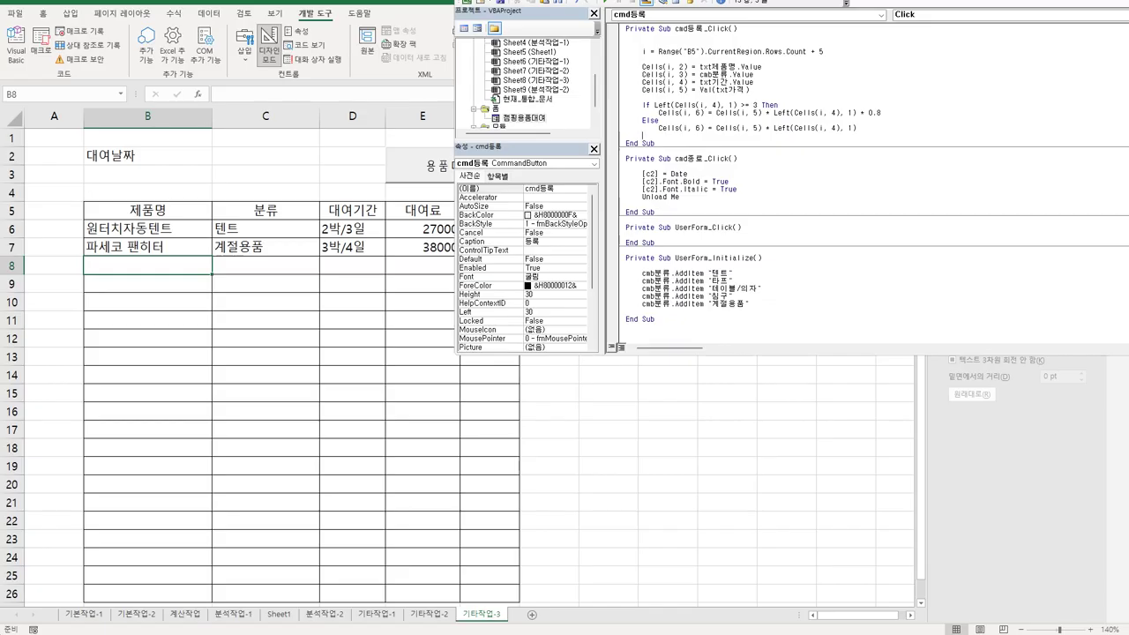
text(End If)
key(Return)
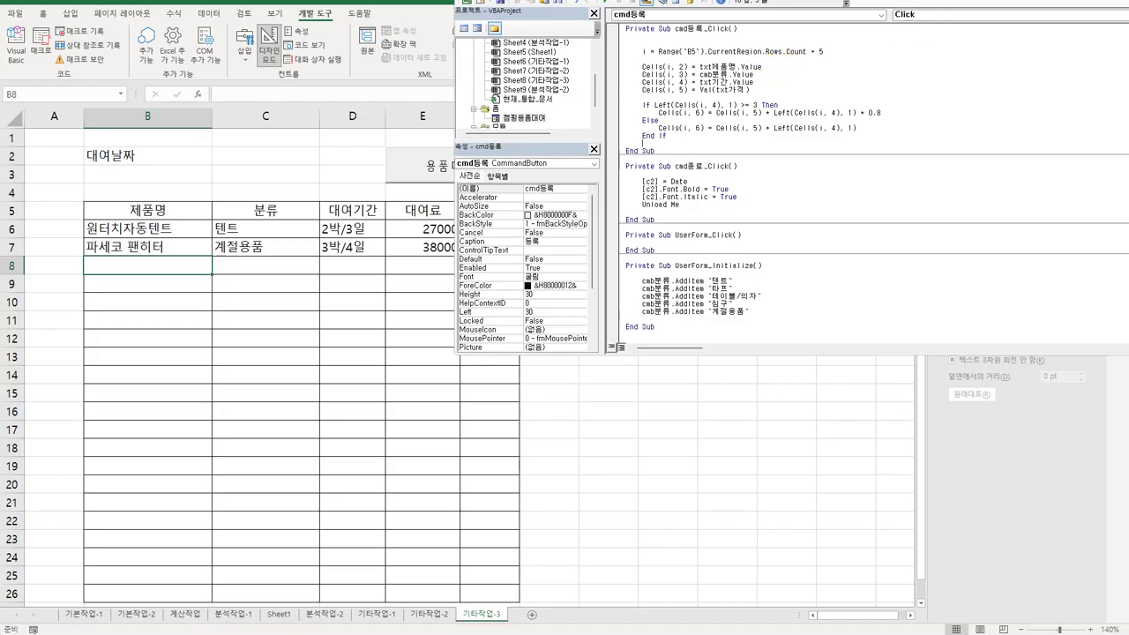
- Return to the worksheet, turn off design mode, and open the 캠핑용품대여 form with 용품대여, moving it clear of the rental table
key(alt+F11)
click(667, 247)
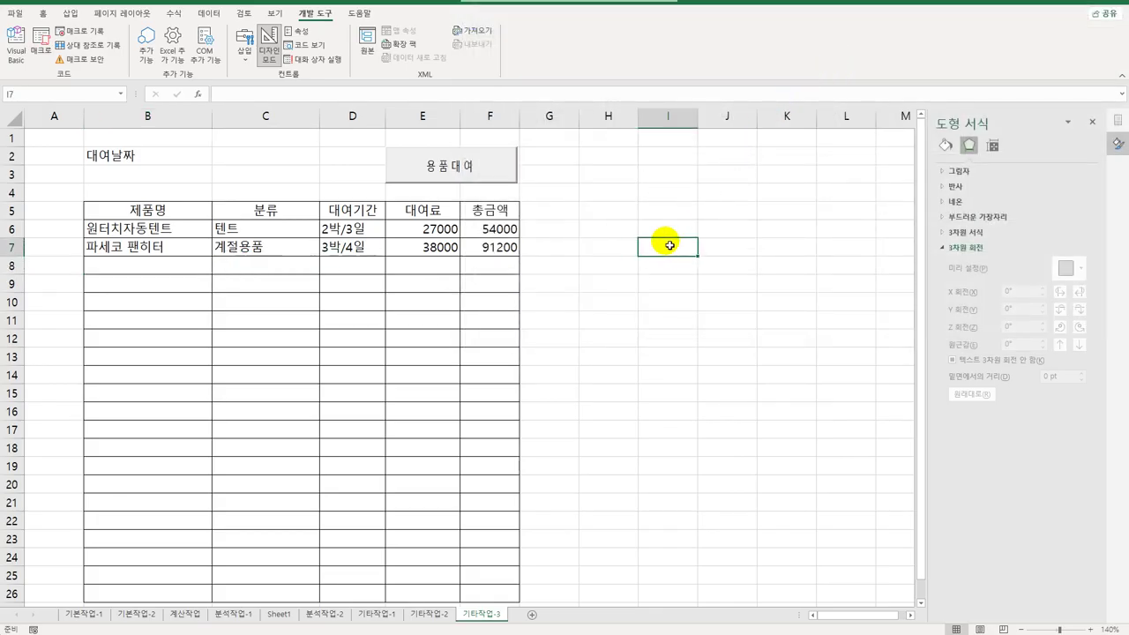
click(275, 45)
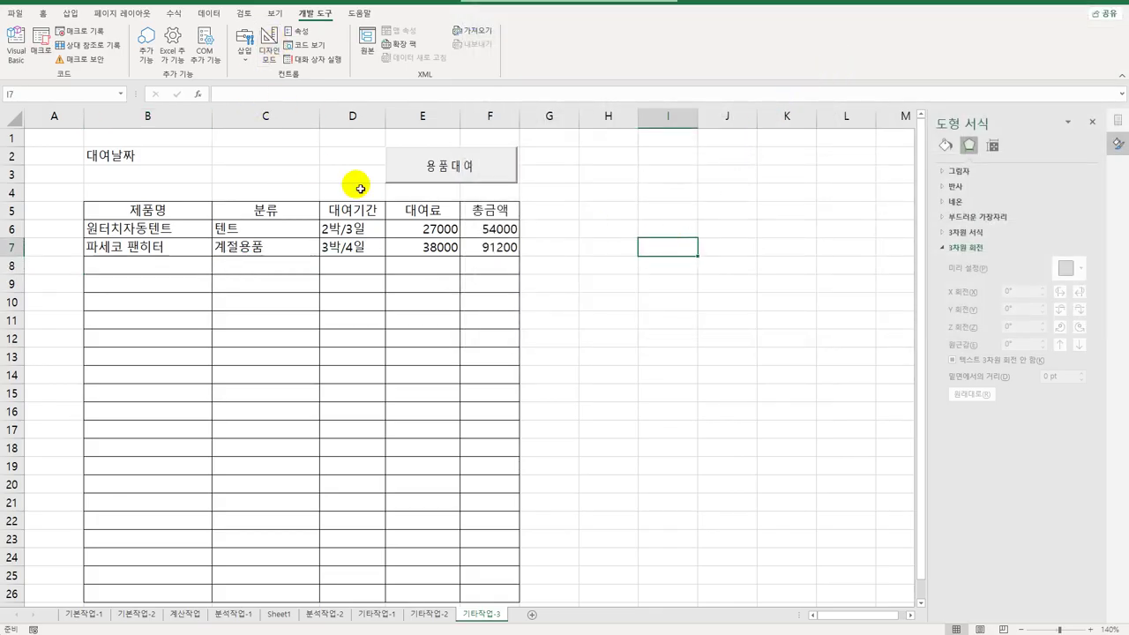
click(435, 173)
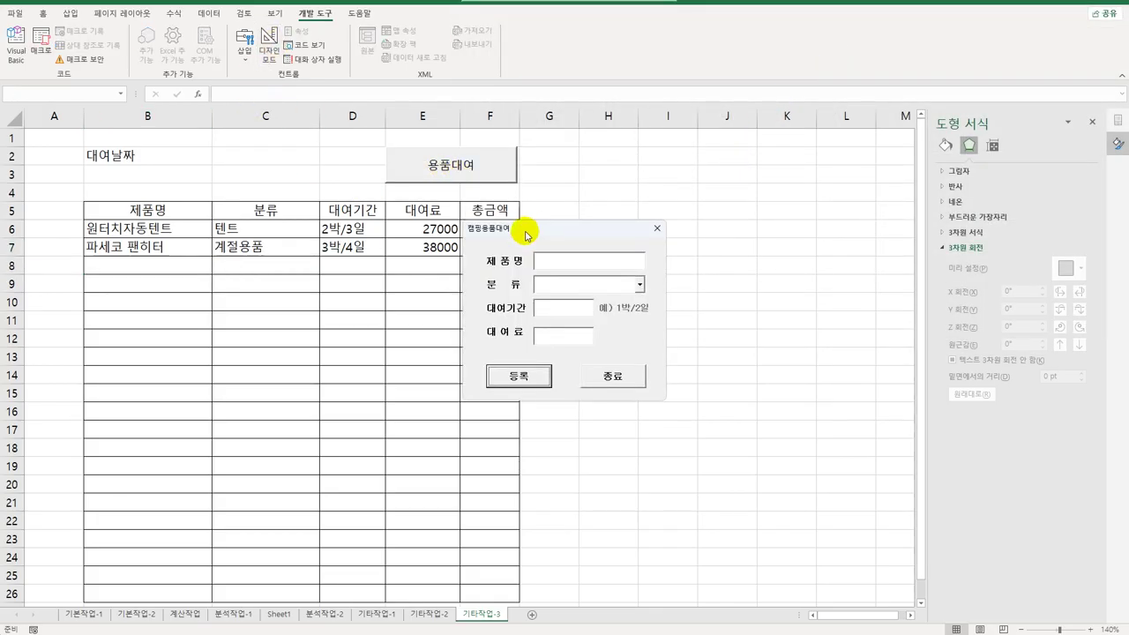
drag(560, 222, 645, 177)
- Fill in the form with 제품명 테이블 세트, 분류 테이블/의자, 대여기간 2박/3일 and 대여료 15000
click(667, 214)
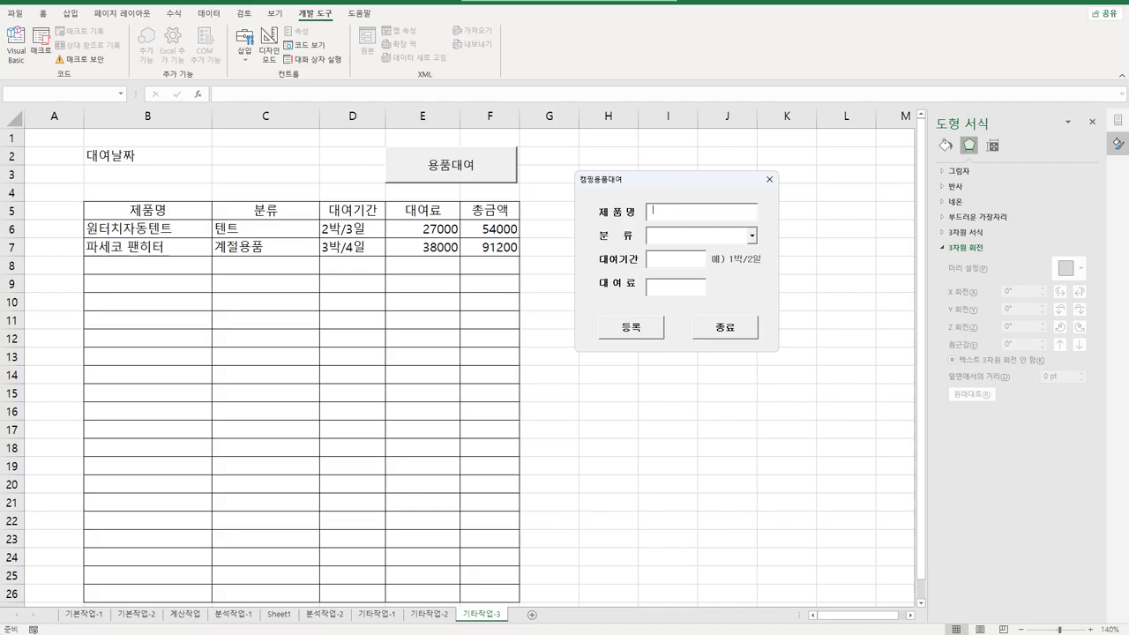
text(테이블 세트)
click(752, 235)
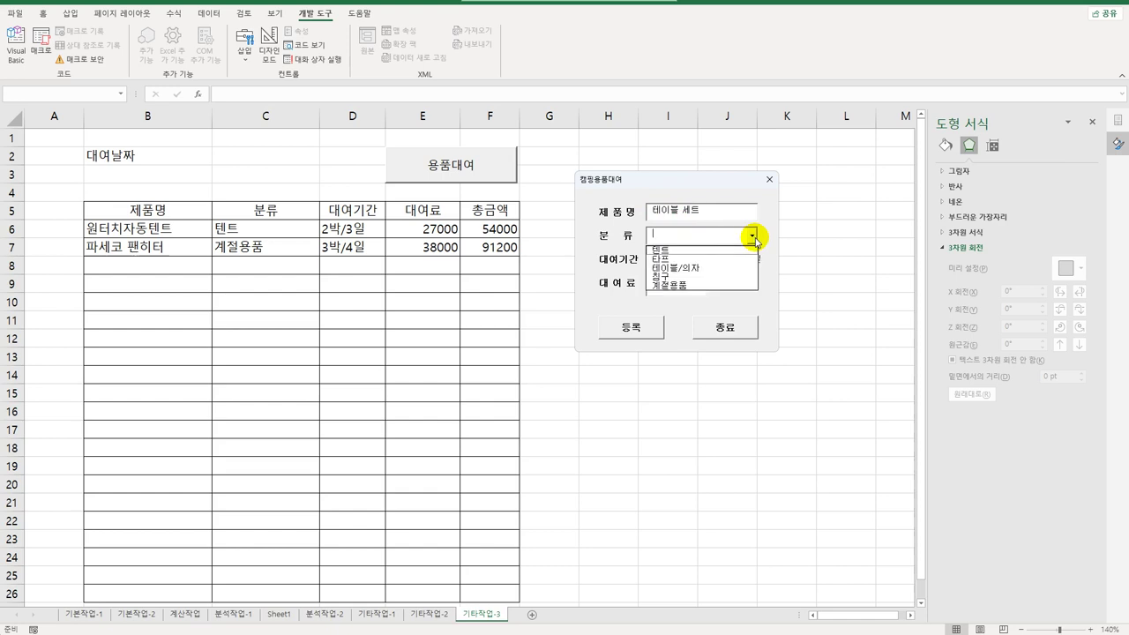
click(729, 269)
click(670, 263)
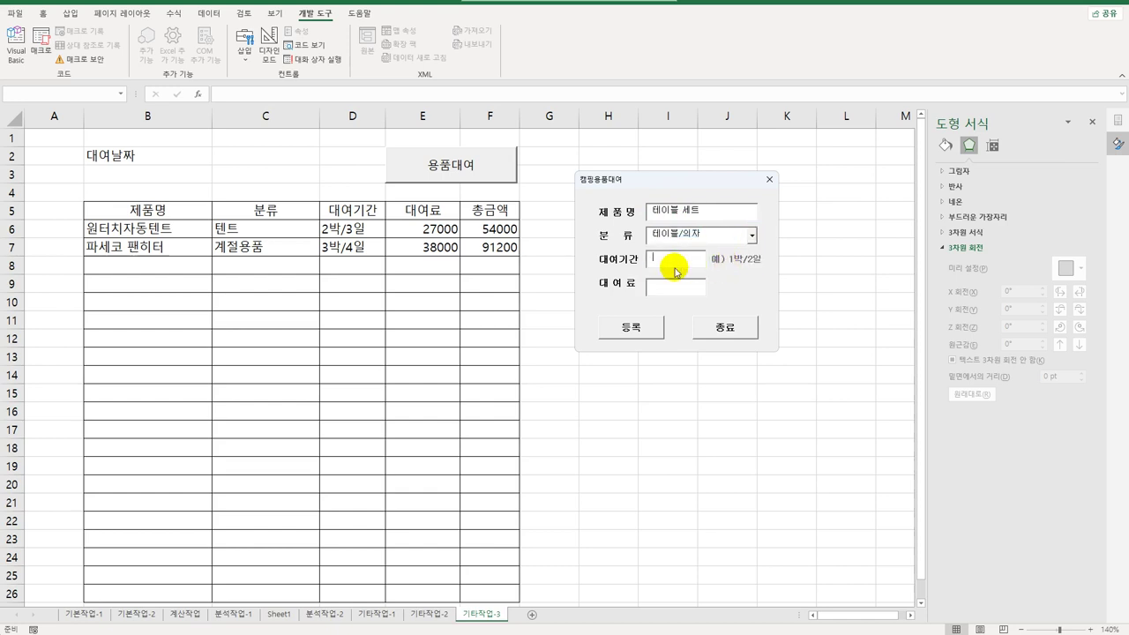
text(2)
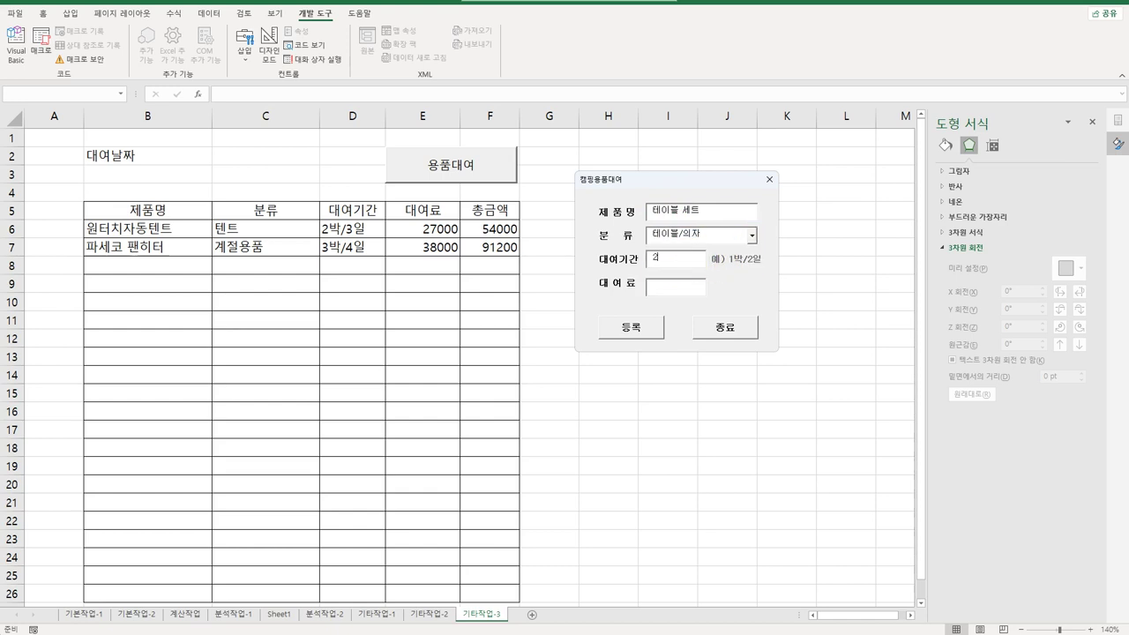
text(박/3일)
click(670, 287)
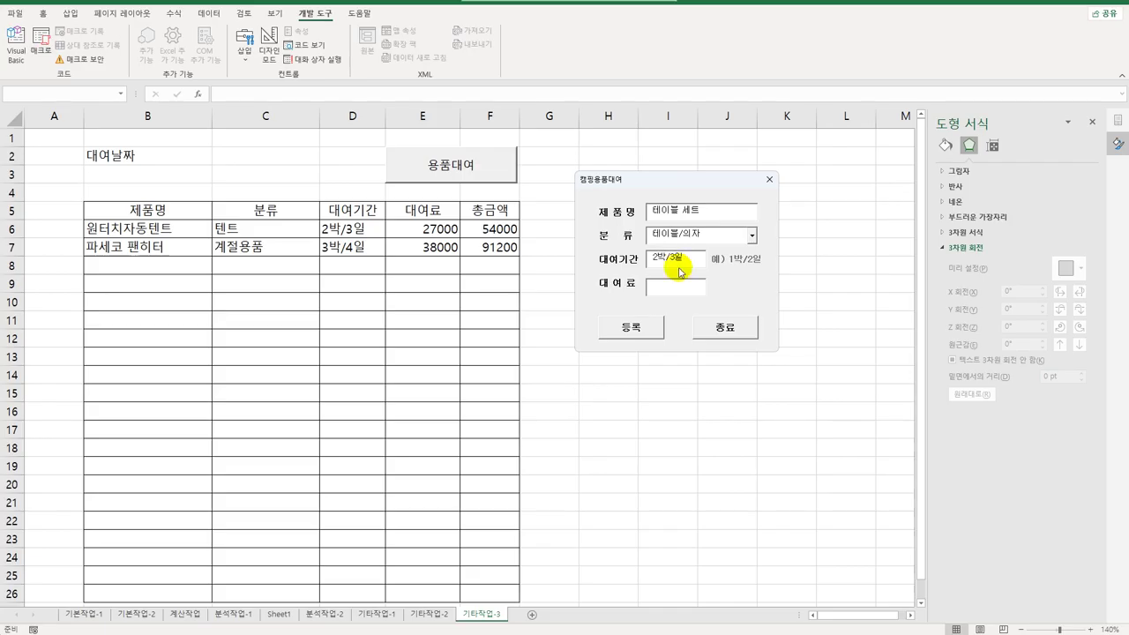
text(15000)
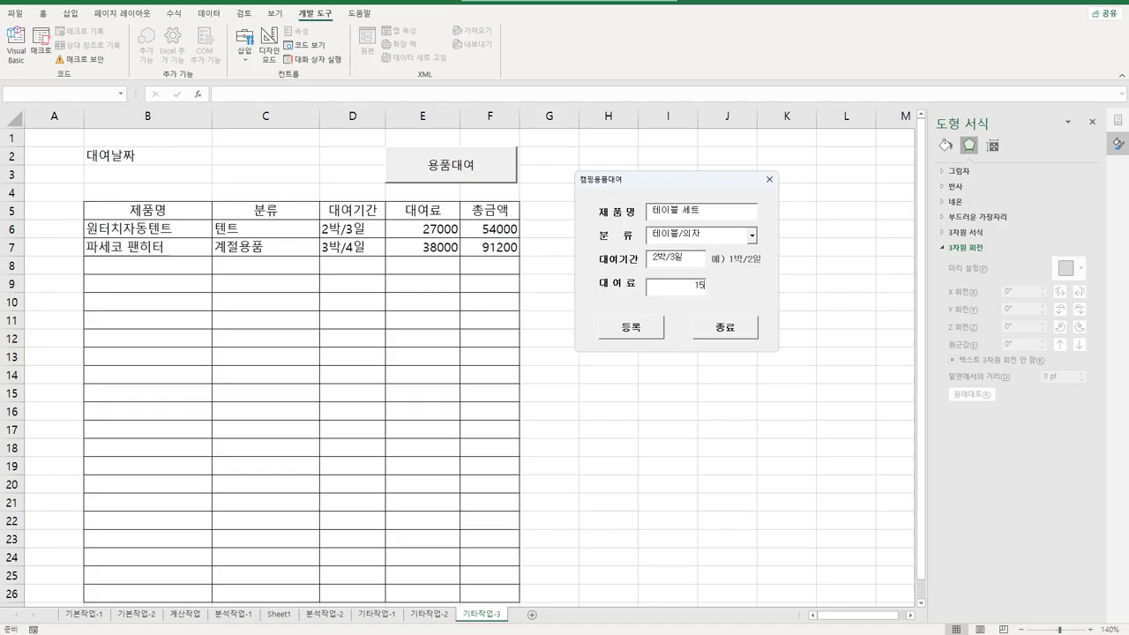
- Register the completed entry in the rental table and close the form with its 종료 command
click(650, 328)
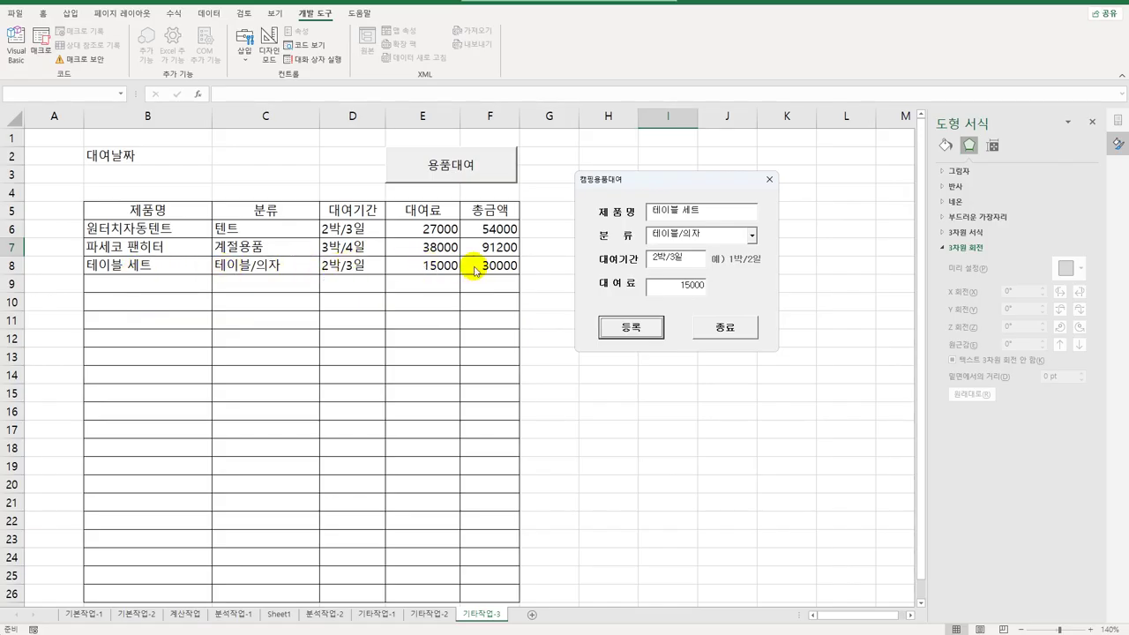
click(695, 326)
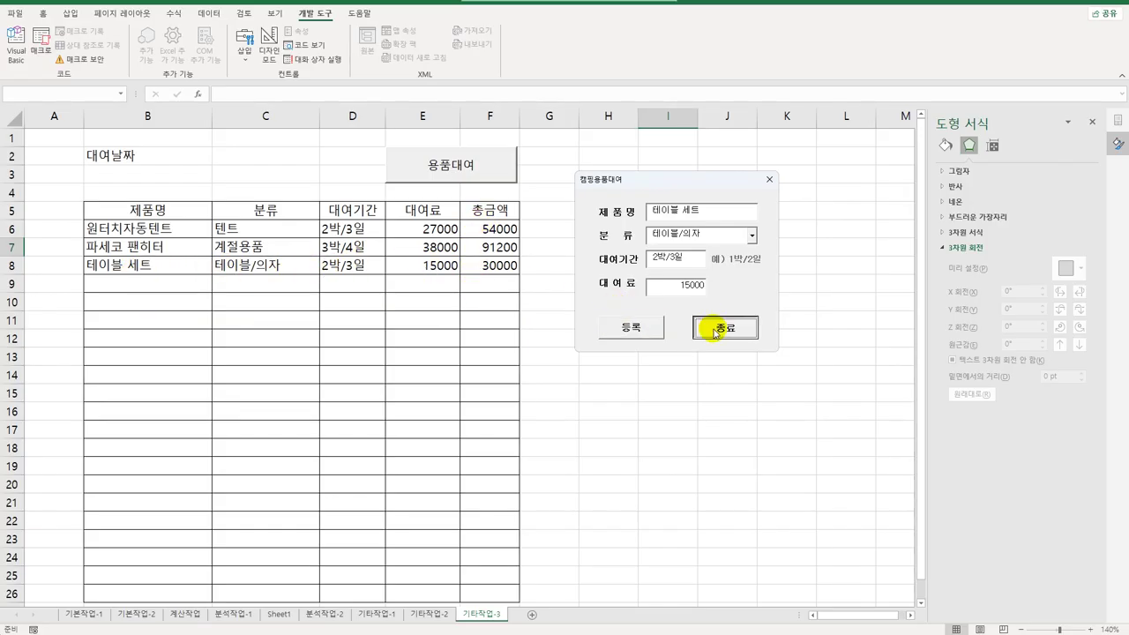
click(615, 312)
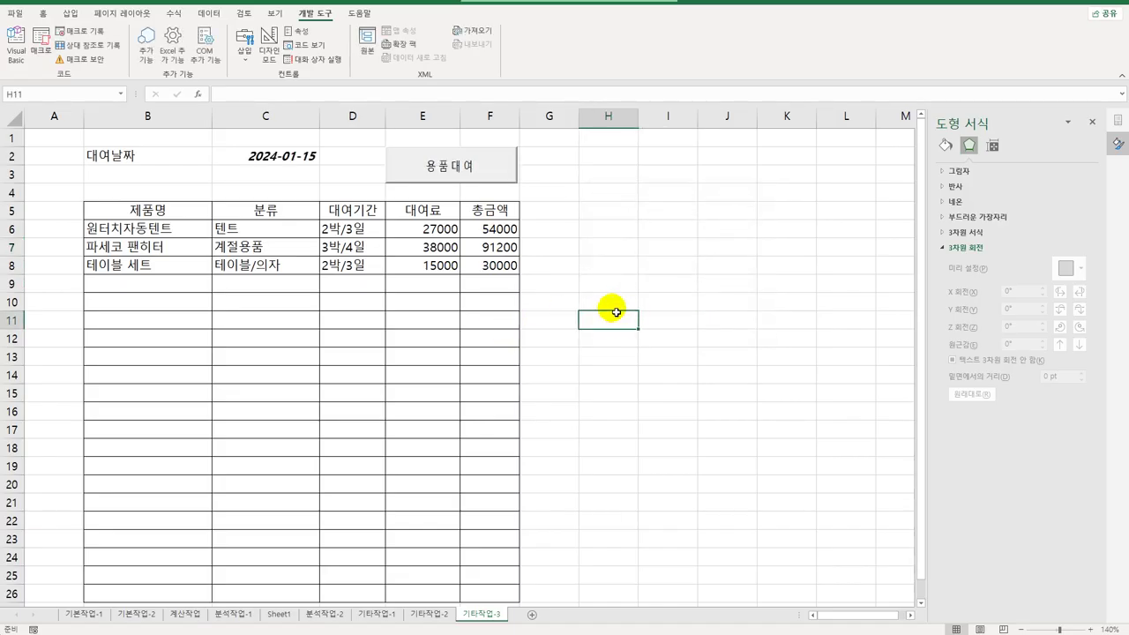